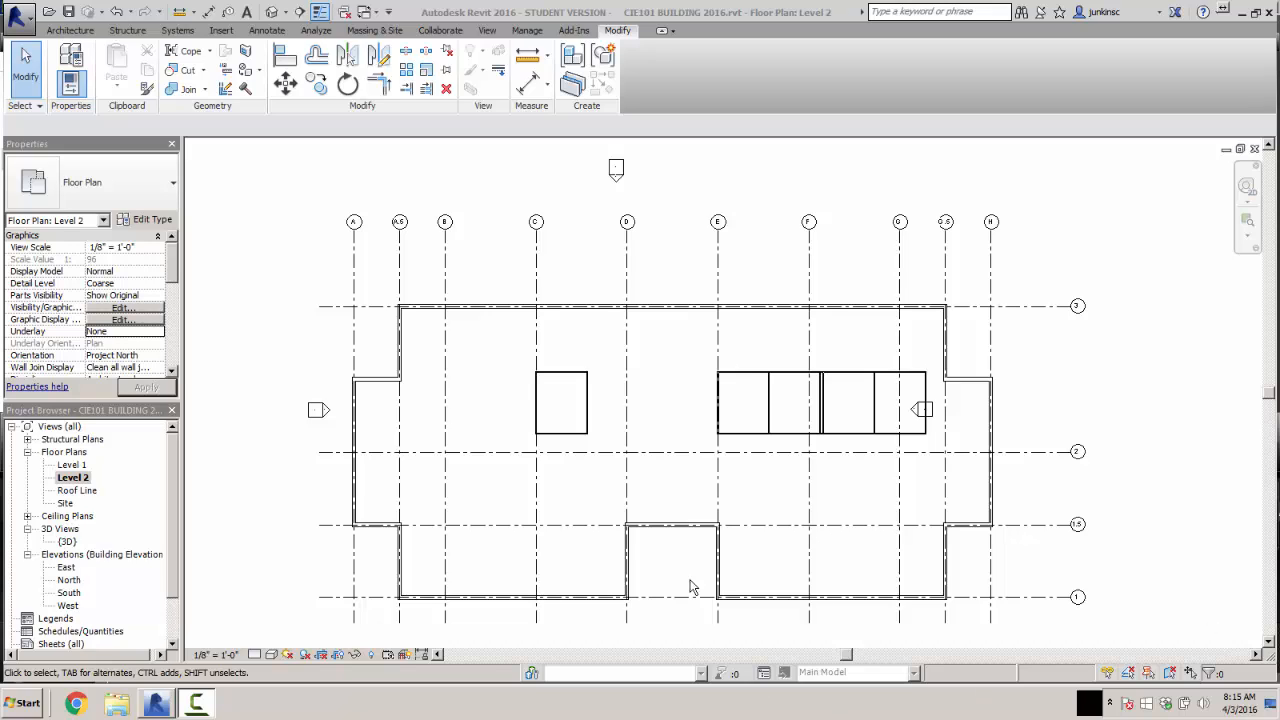
# - Open the Level 1 floor plan and start the Door command with the Single-Flush 36" x 84" type
pyautogui.doubleClick(72, 465)
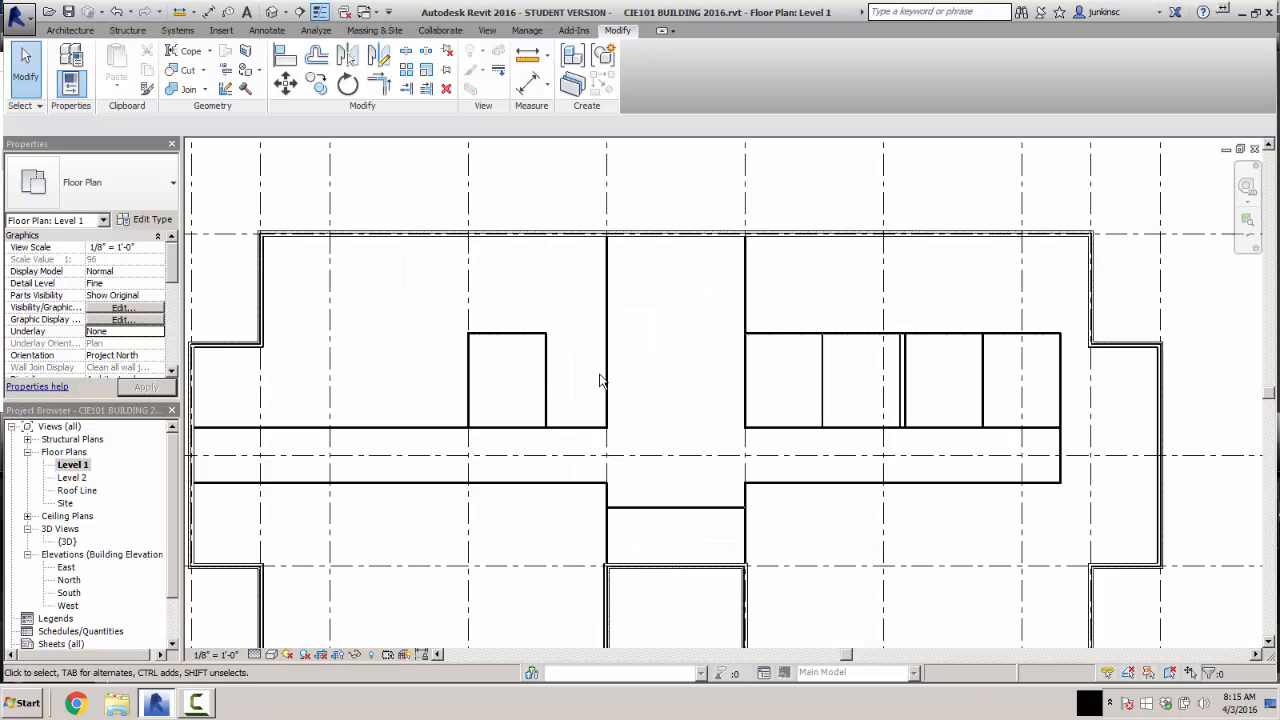
pyautogui.scroll(2, 505, 376)
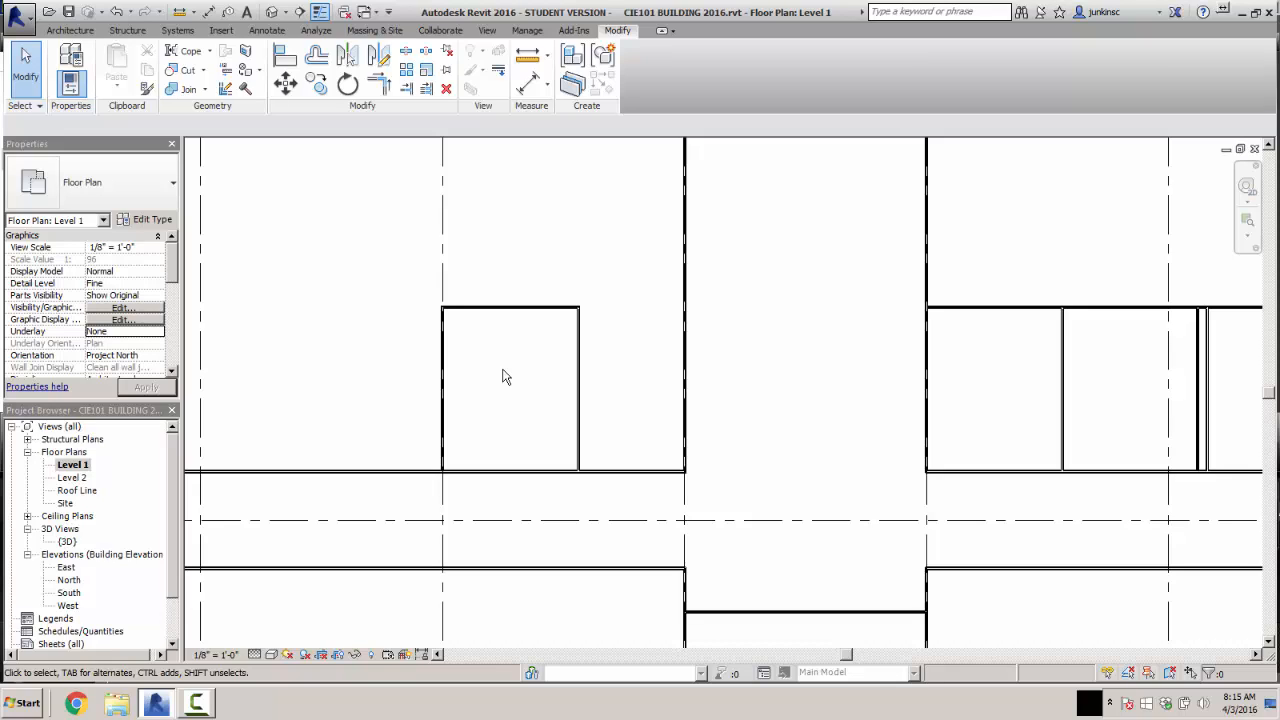
pyautogui.click(72, 31)
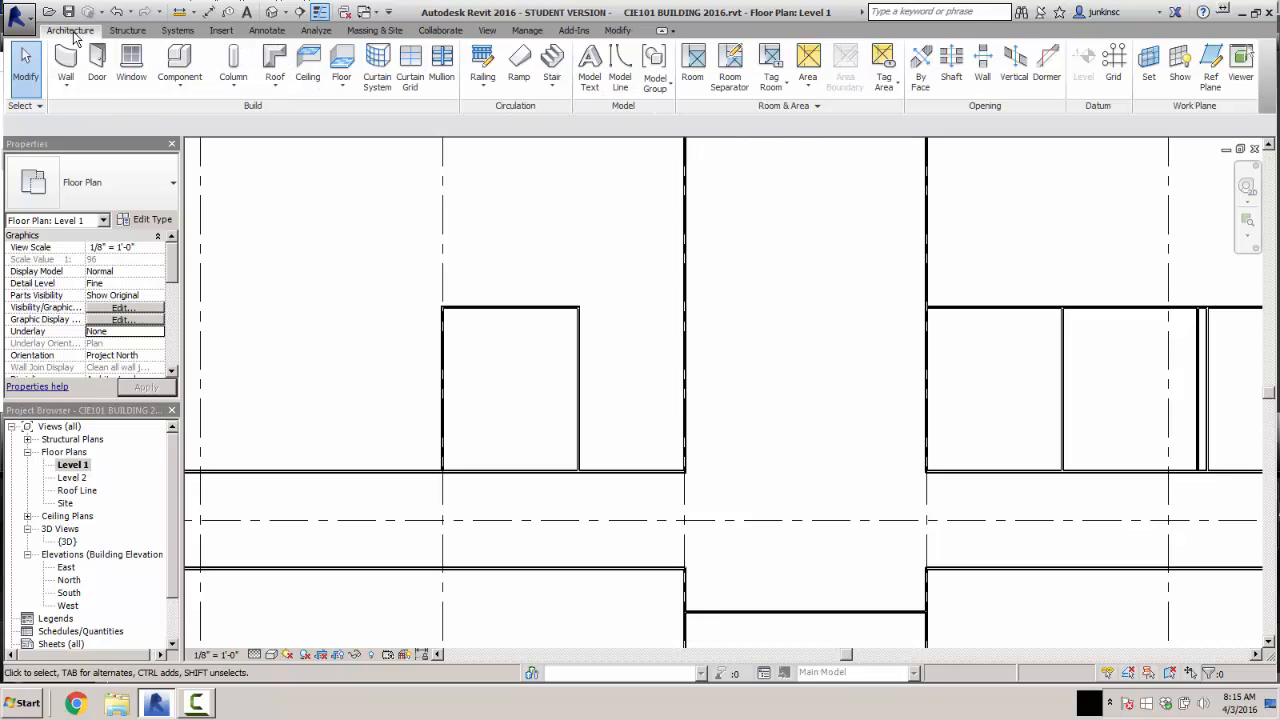
pyautogui.click(100, 68)
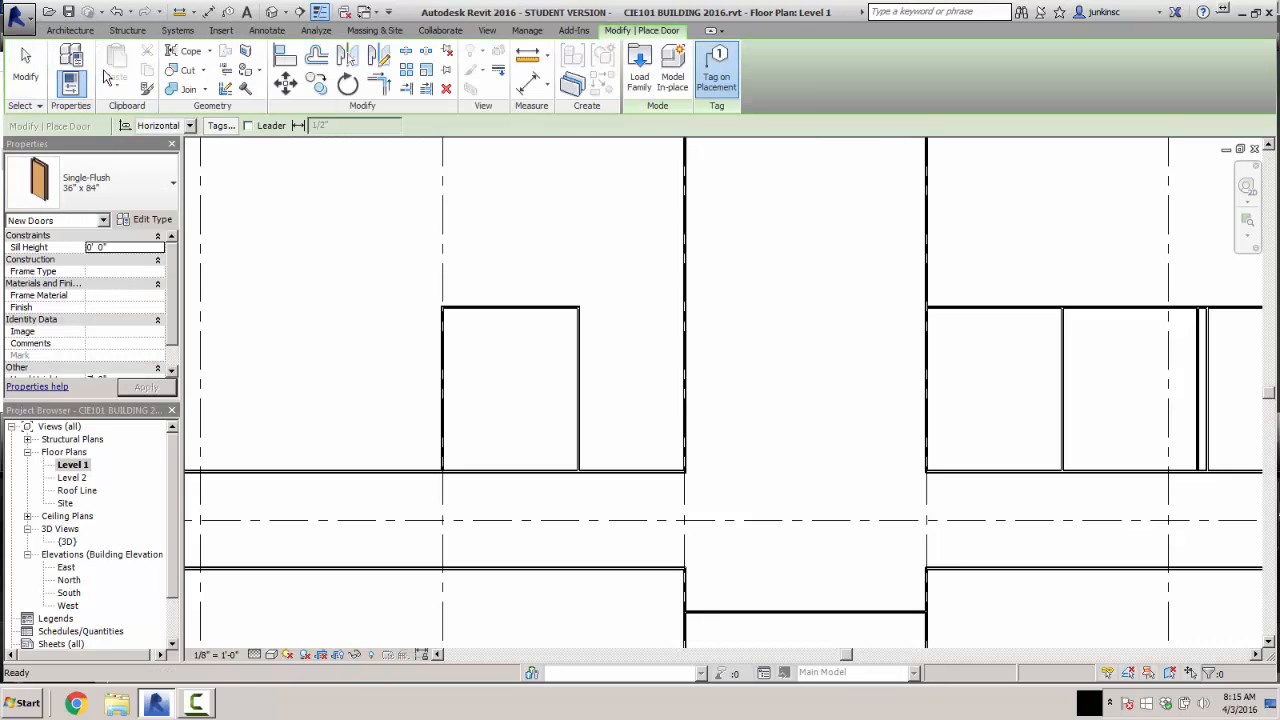
pyautogui.click(165, 187)
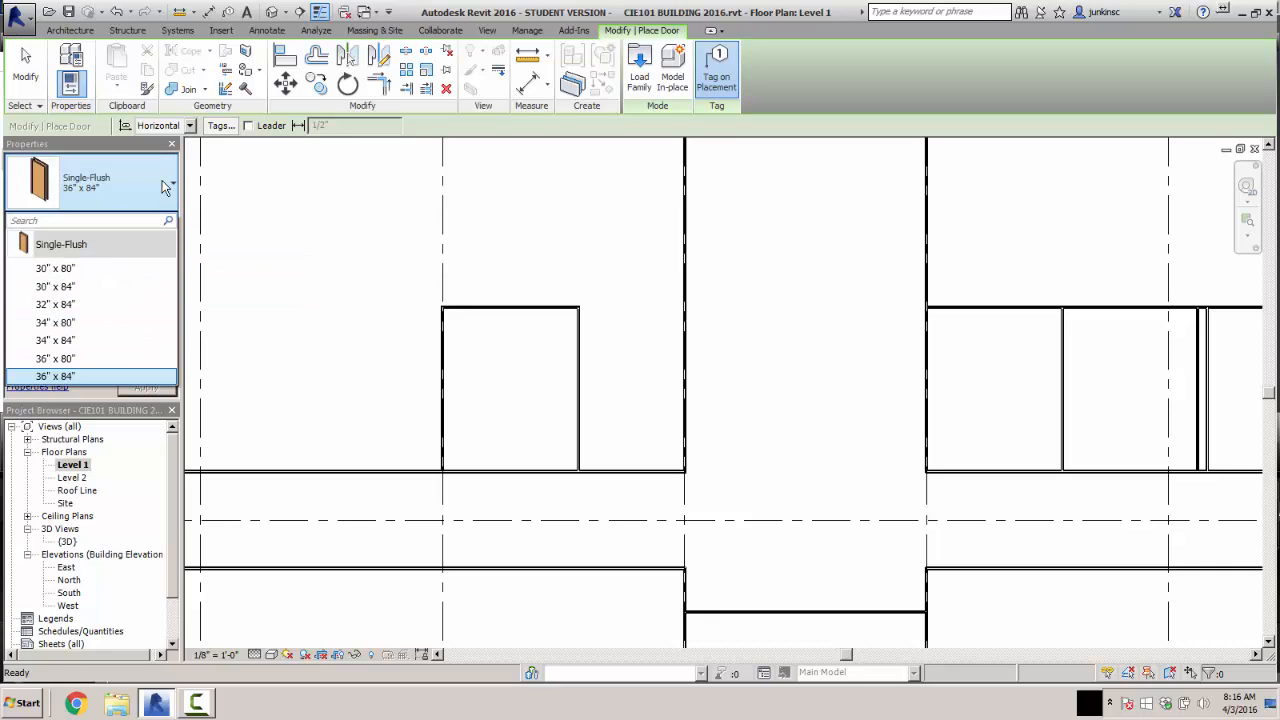
pyautogui.click(80, 379)
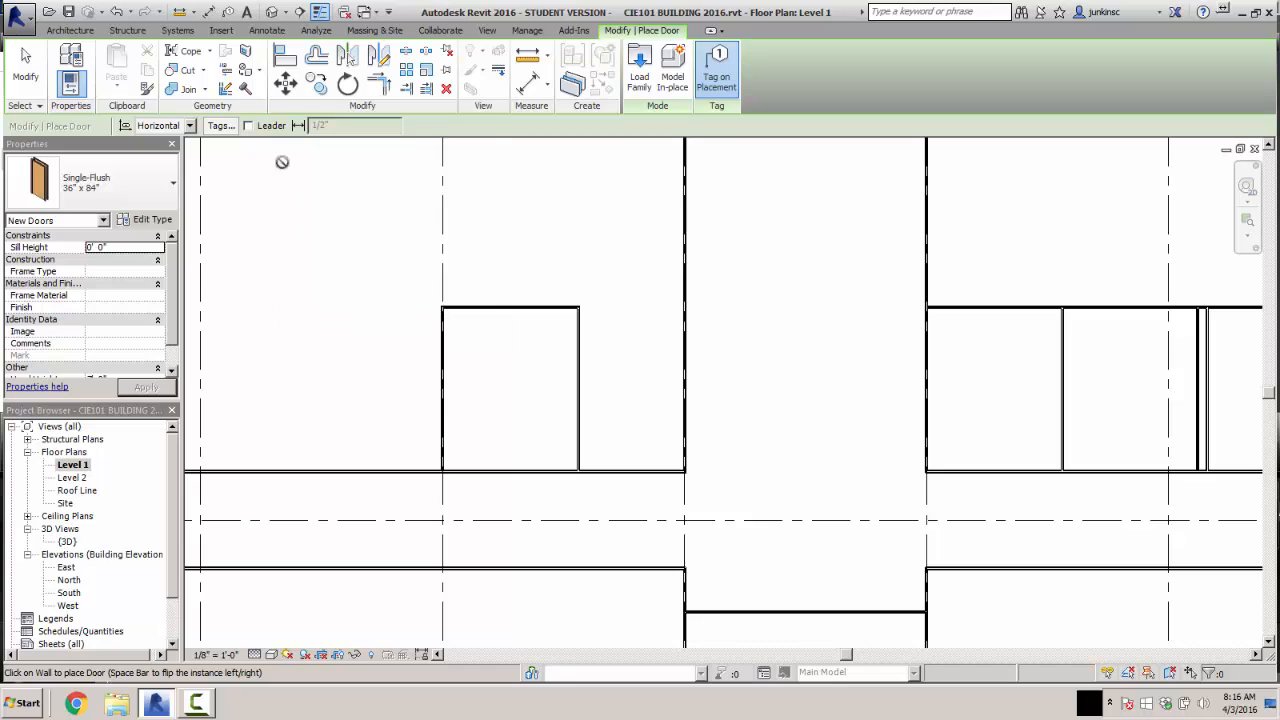
# - Dismiss the loaded tags settings without changes and turn off Tag on Placement for new doors
pyautogui.click(214, 122)
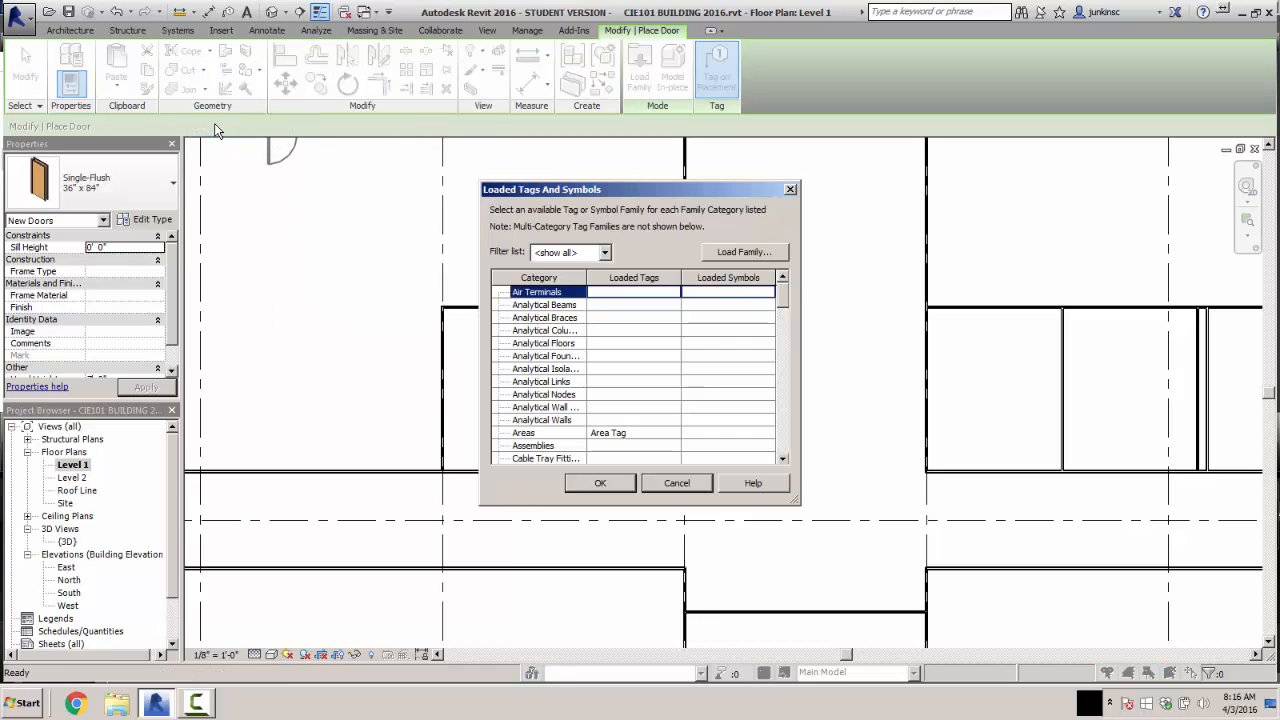
pyautogui.click(700, 485)
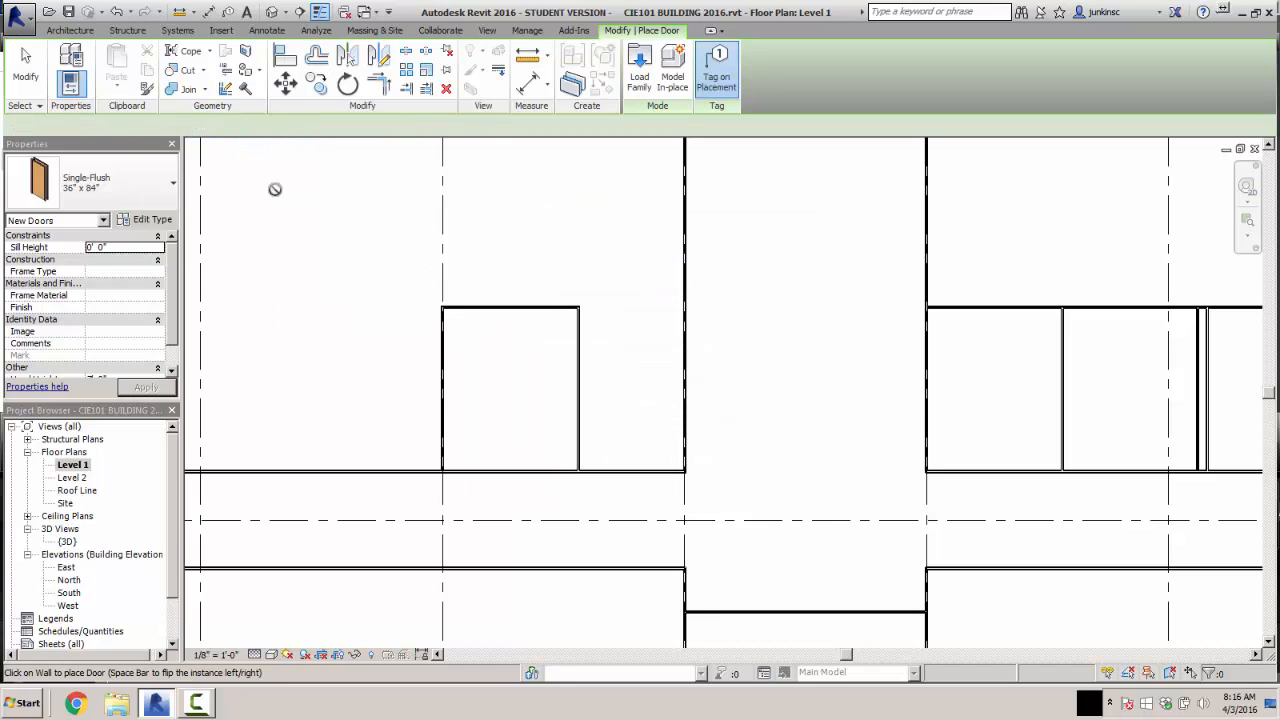
pyautogui.click(726, 84)
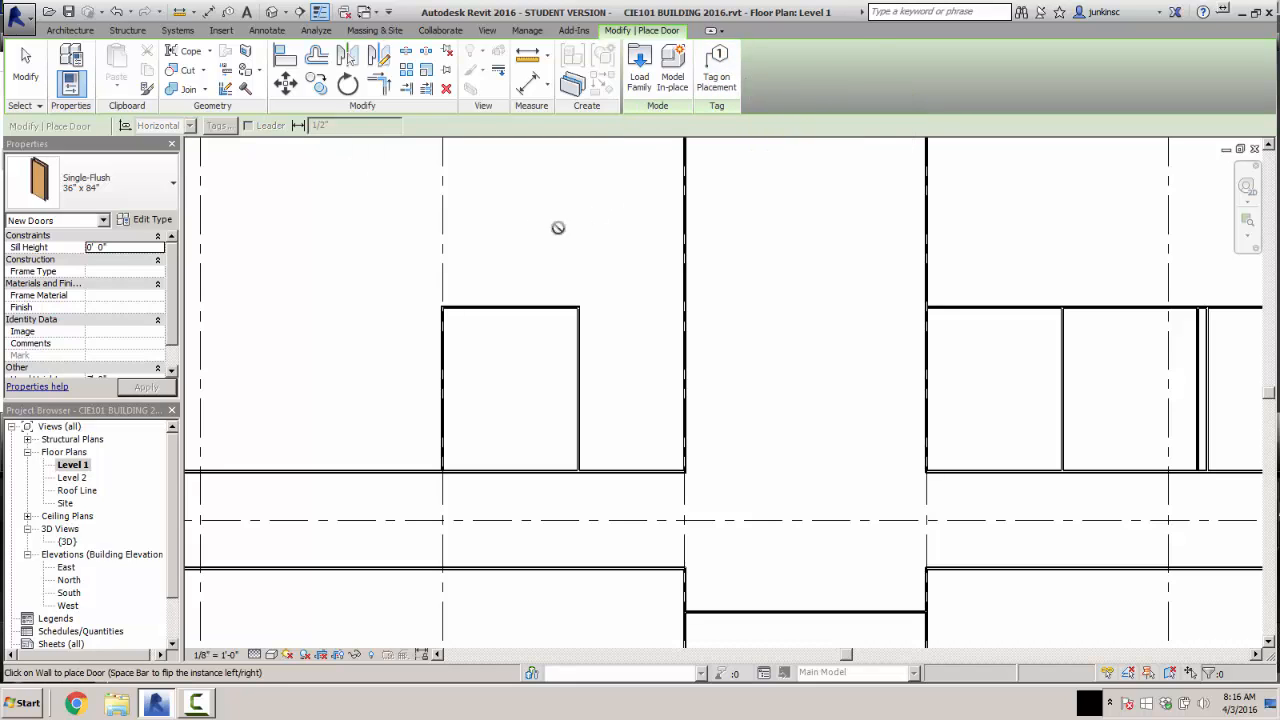
# - Place an untagged door in the corridor wall of the small room at grid C and flip its hinge side
pyautogui.scroll(3, 559, 485)
pyautogui.scroll(2, 559, 485)
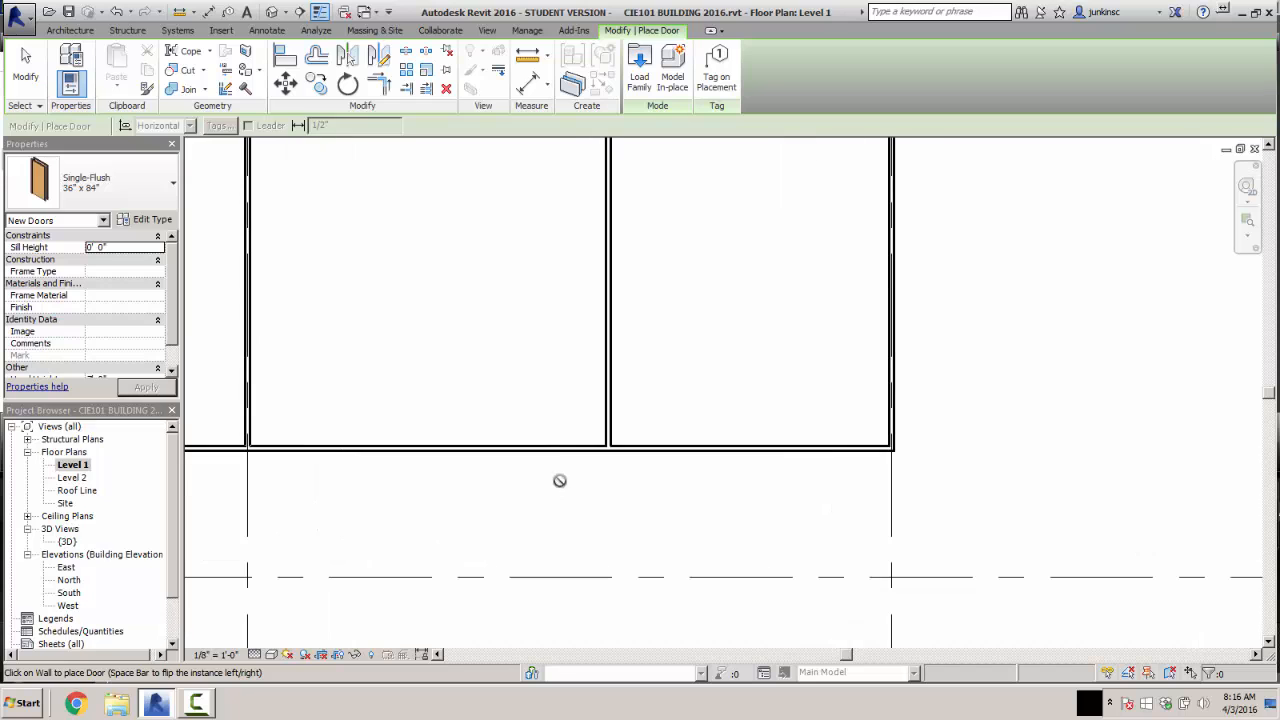
pyautogui.scroll(-3, 557, 447)
pyautogui.scroll(-4, 557, 447)
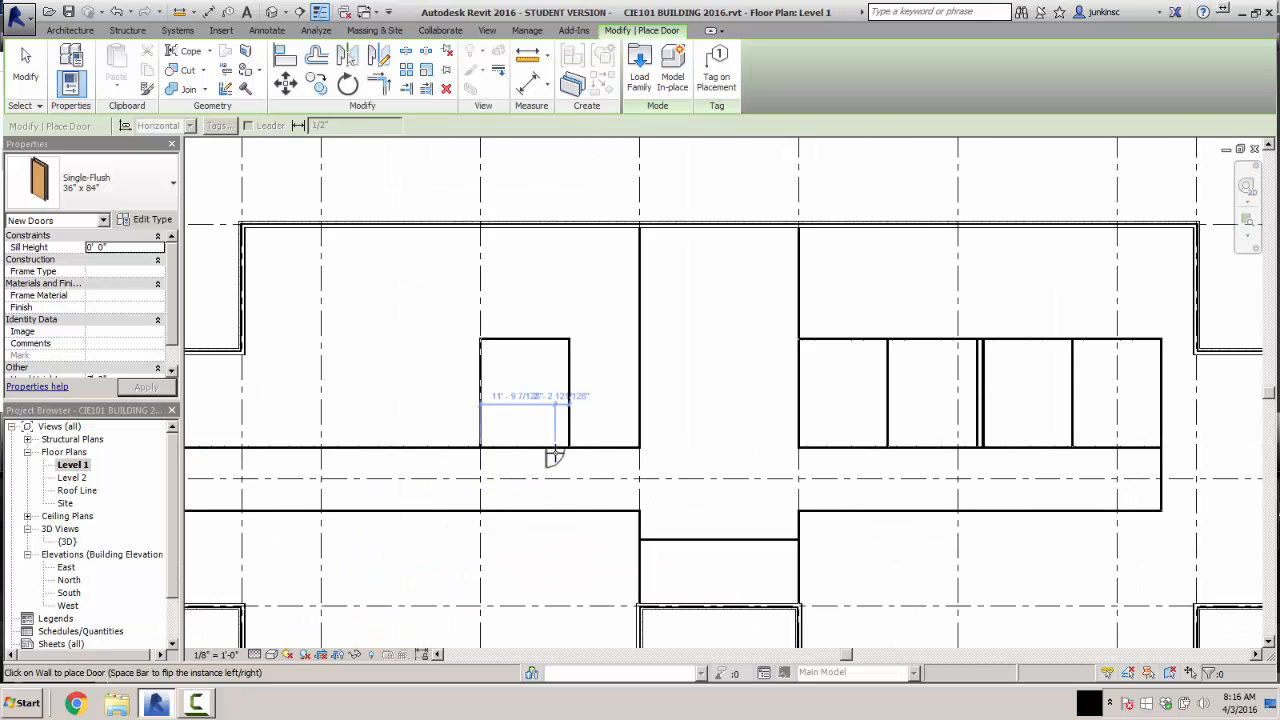
pyautogui.scroll(3, 556, 441)
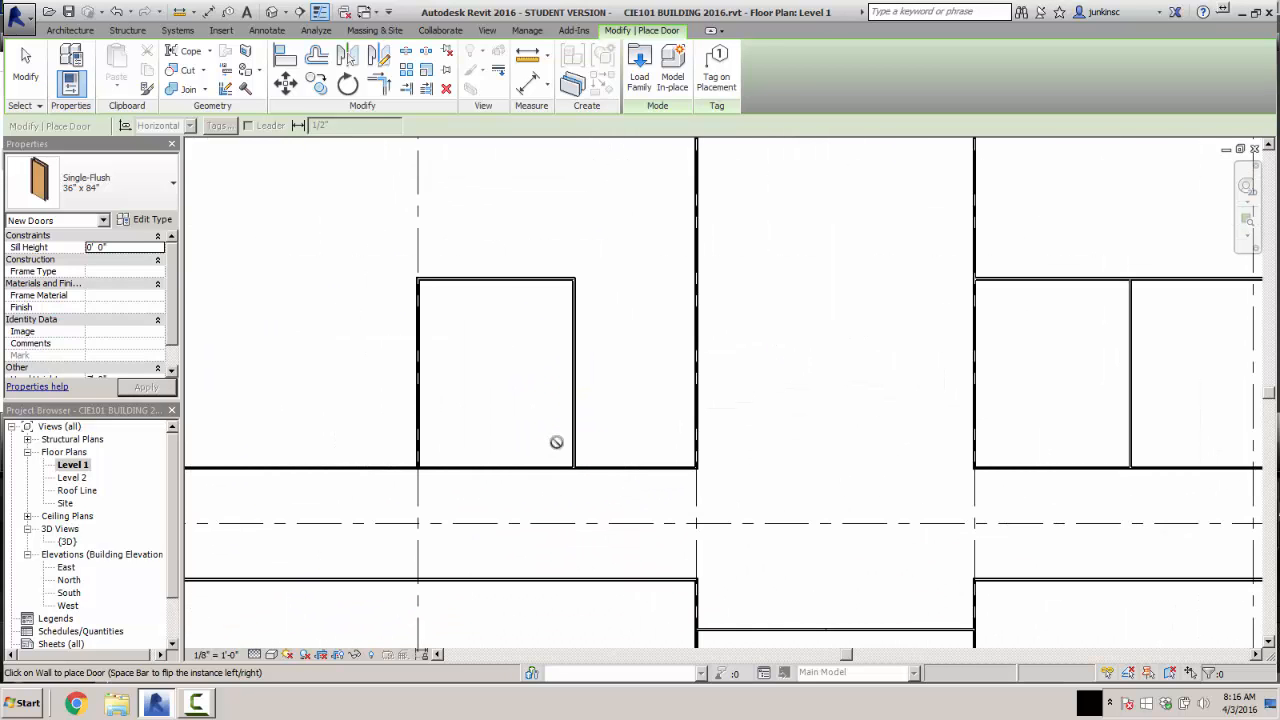
pyautogui.scroll(3, 452, 474)
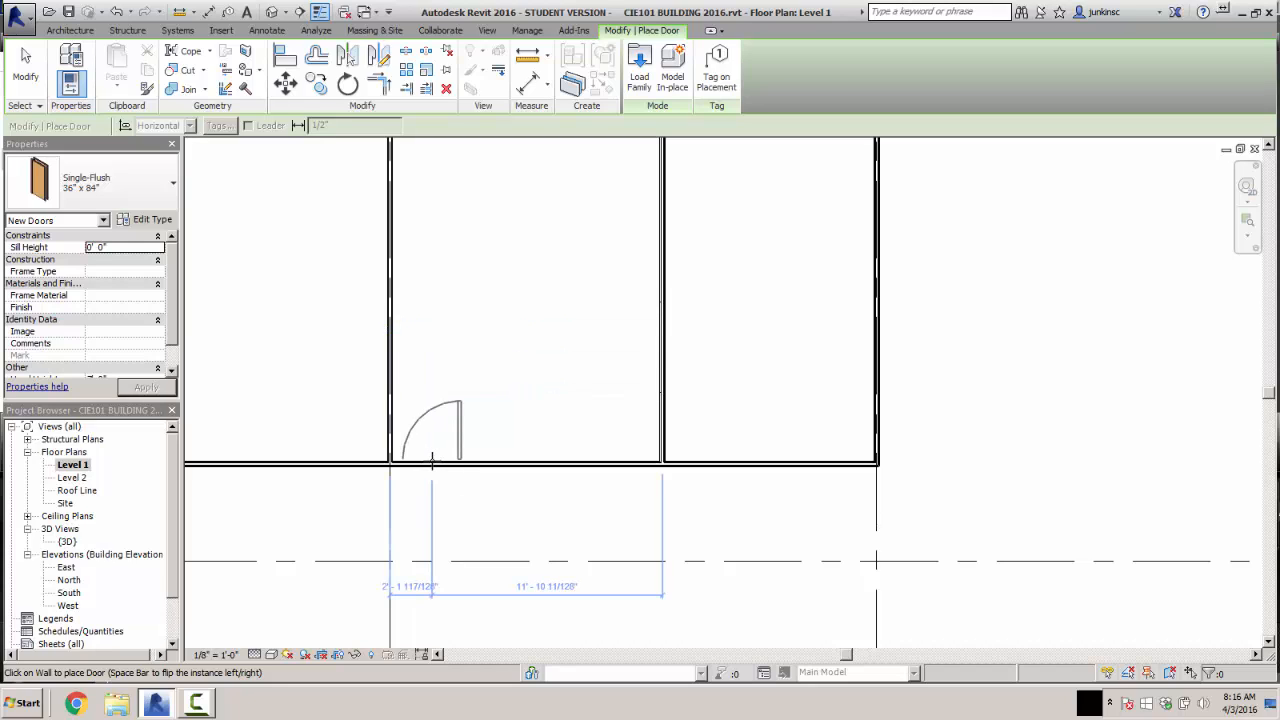
pyautogui.click(432, 460)
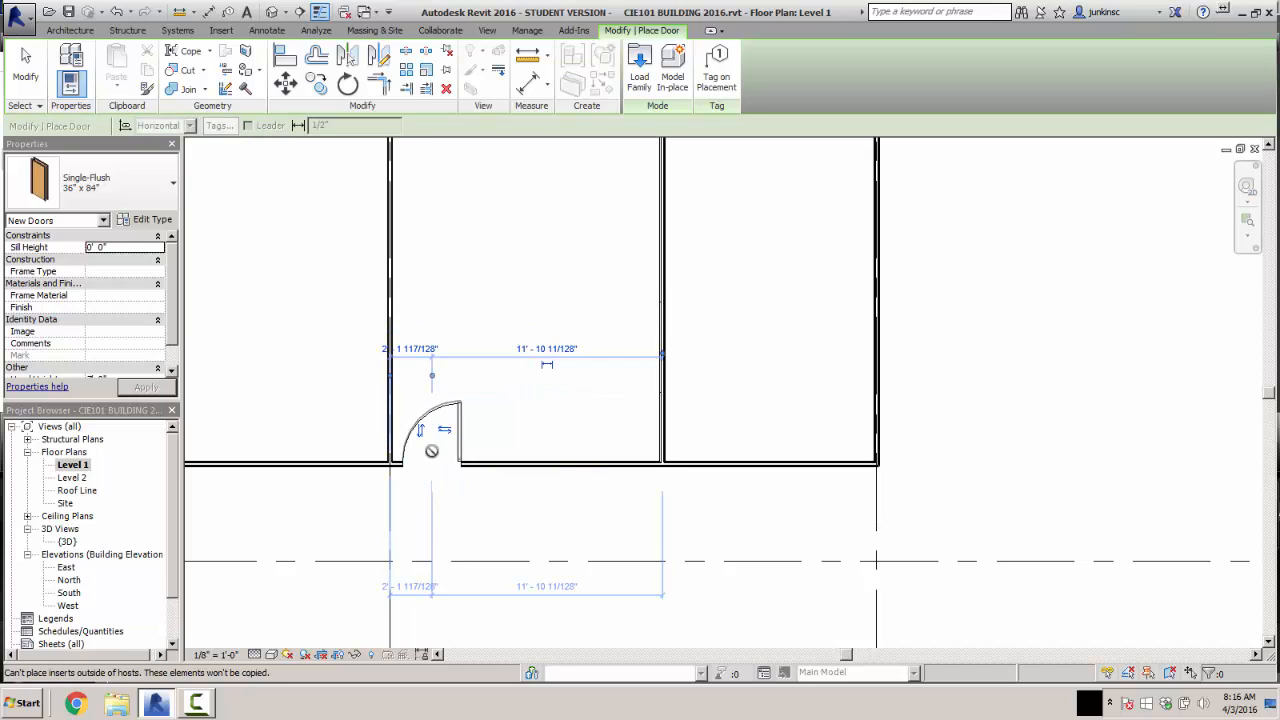
pyautogui.press('space')
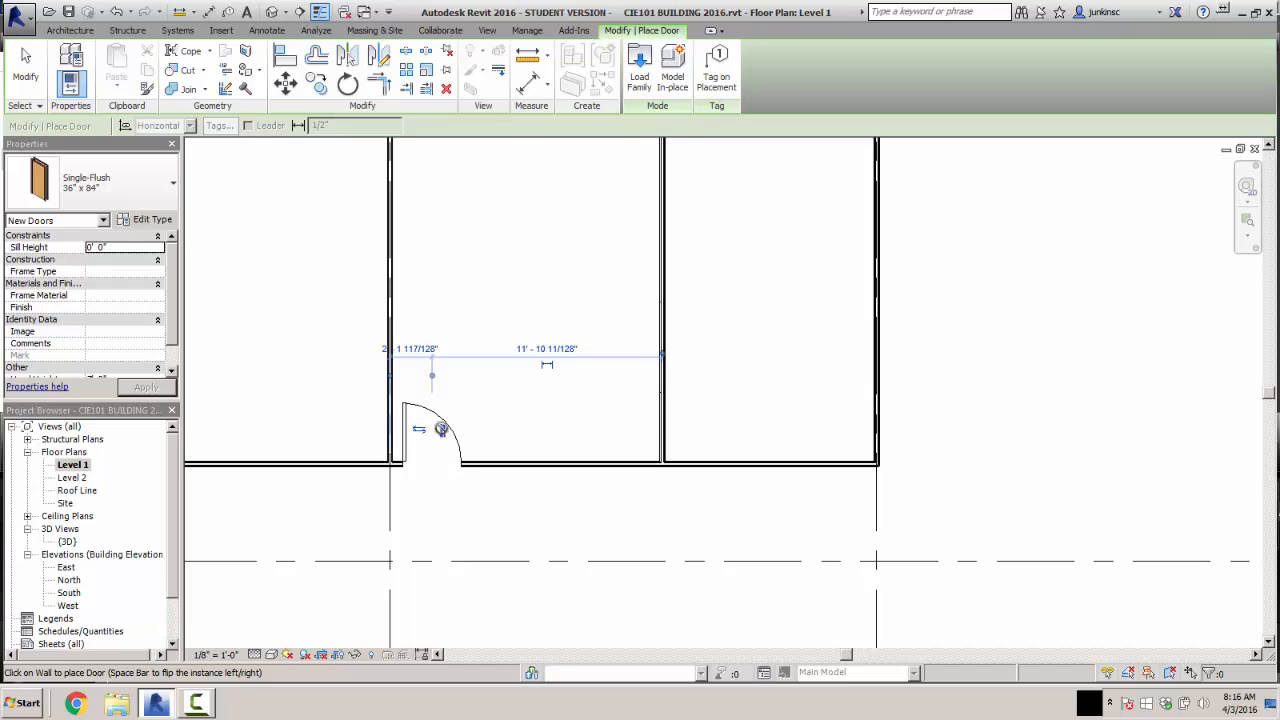
# - Set the untagged door's distance from the grid C wall to 2' 6"
pyautogui.click(418, 350)
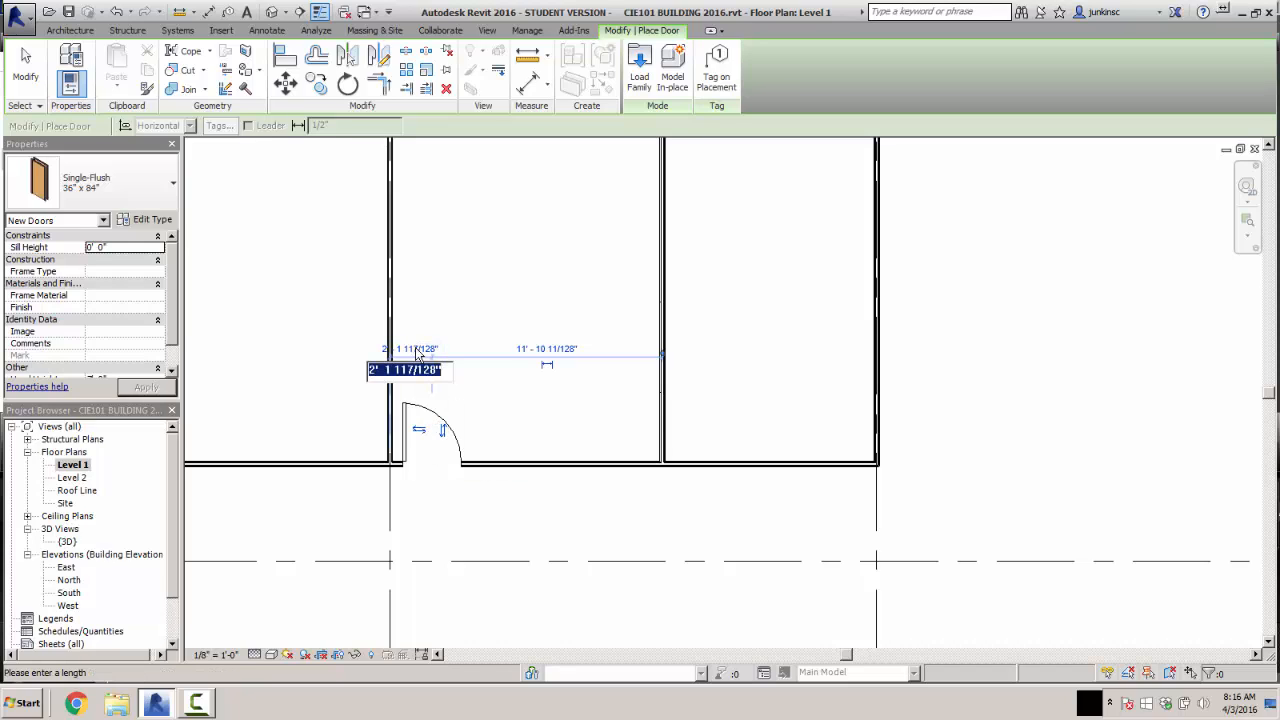
pyautogui.write("2'6")
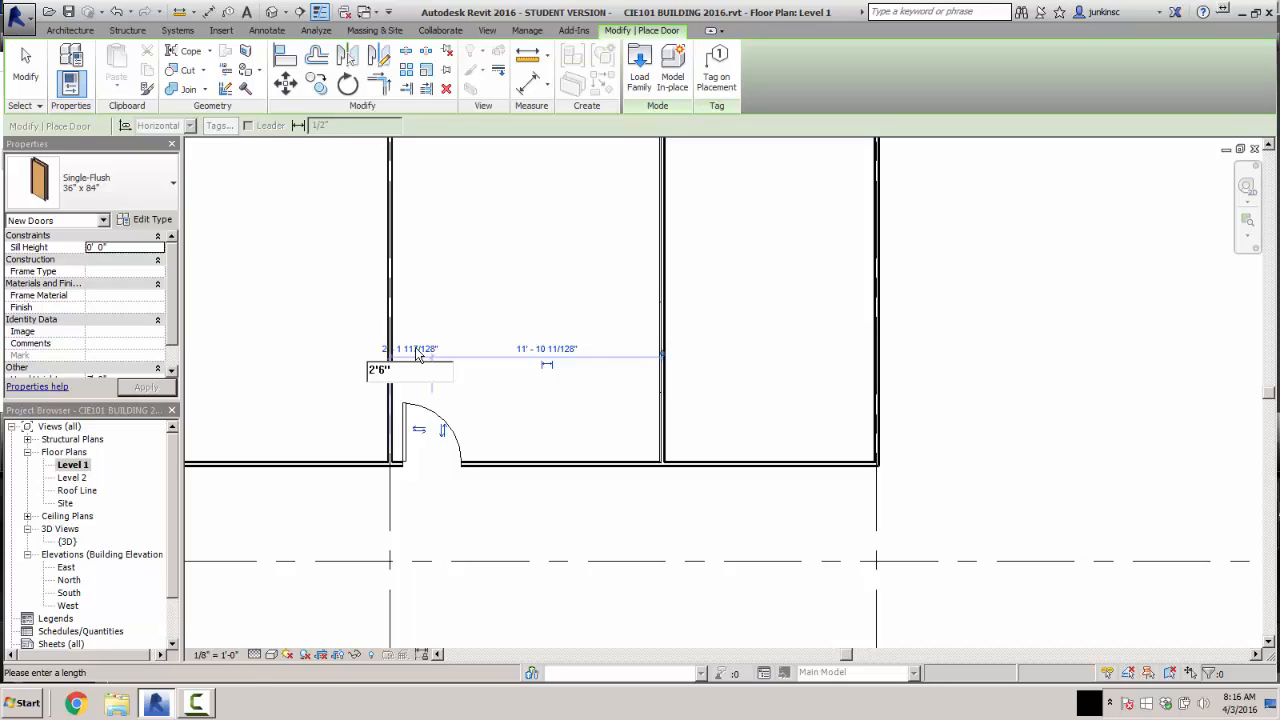
pyautogui.press('Return')
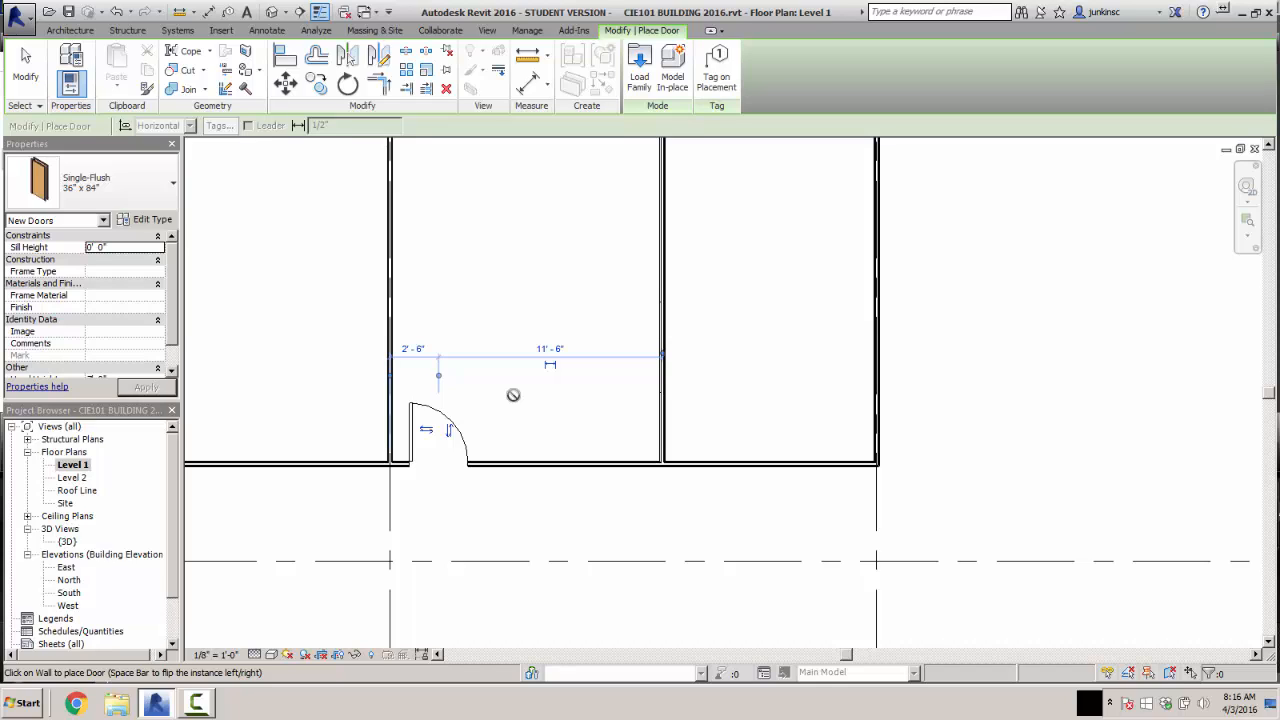
# - Undo the untagged door's placement and turn Tag on Placement back on
pyautogui.hotkey('ctrl', 'z')
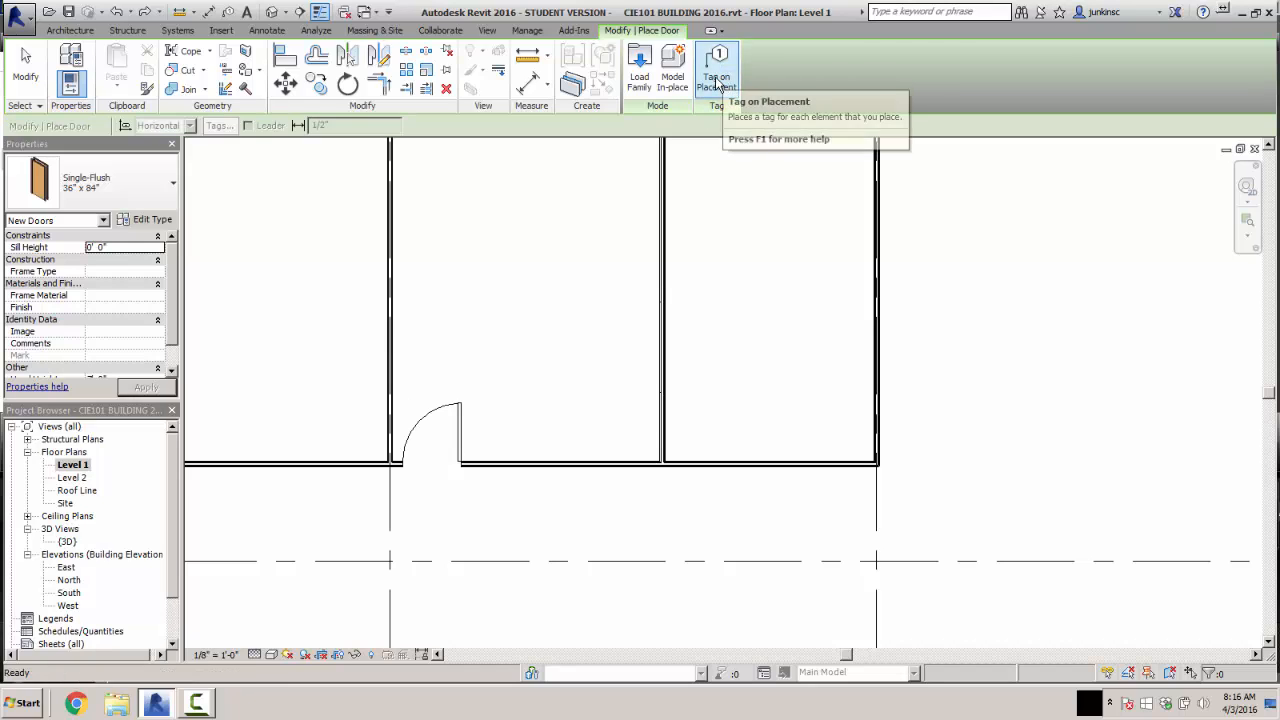
pyautogui.hotkey('ctrl', 'z')
pyautogui.click(716, 84)
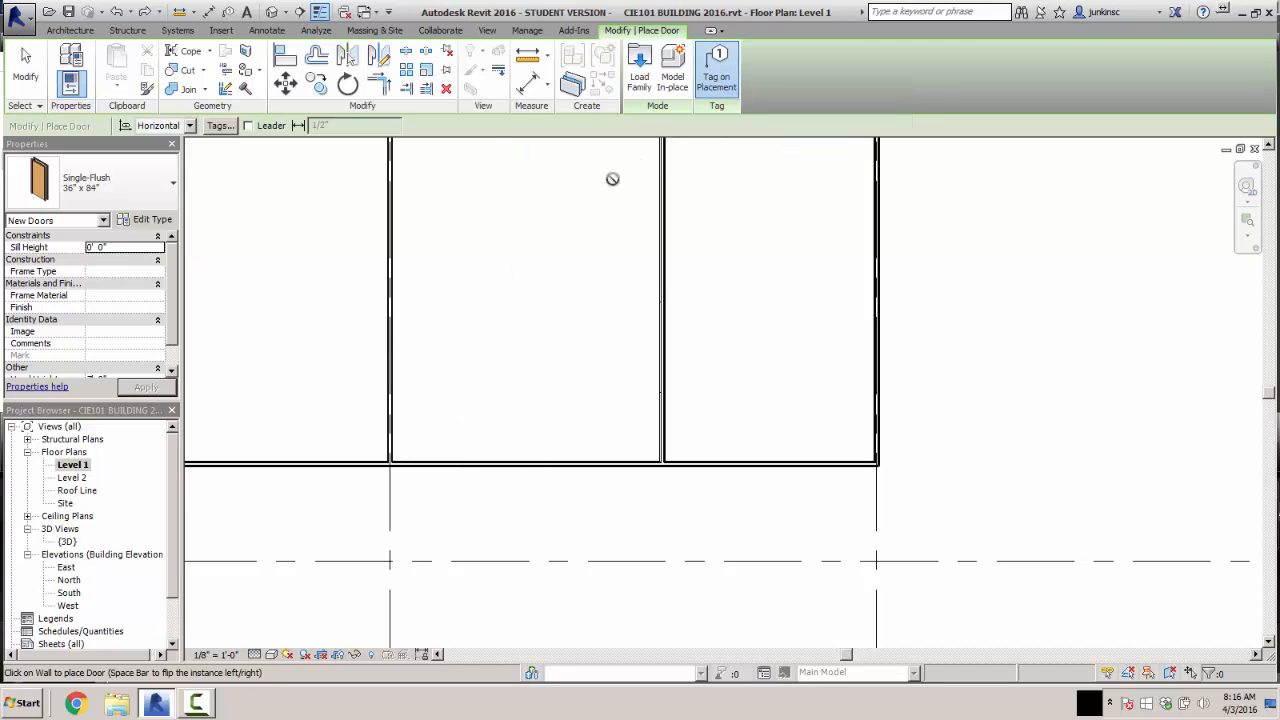
# - Place a tagged door in the corridor wall of the grid C room, hinge side flipped, 2' 6" from the grid C wall
pyautogui.click(433, 462)
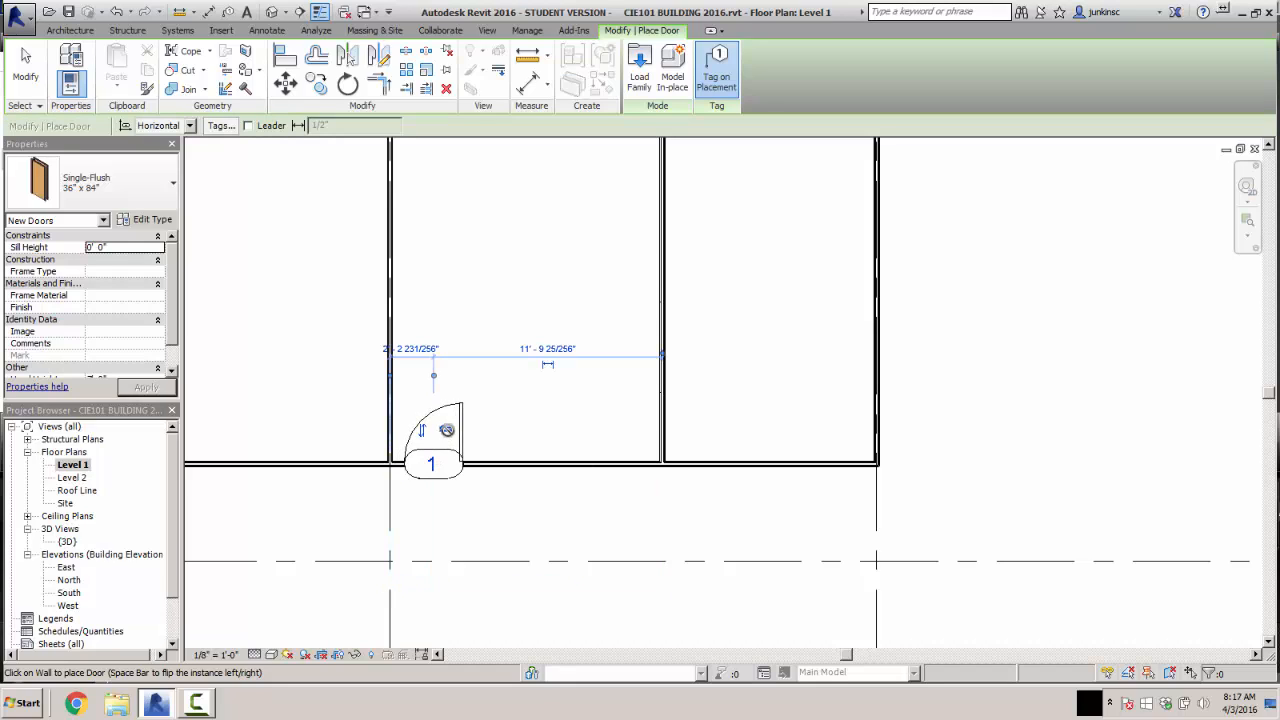
pyautogui.click(446, 430)
pyautogui.click(408, 347)
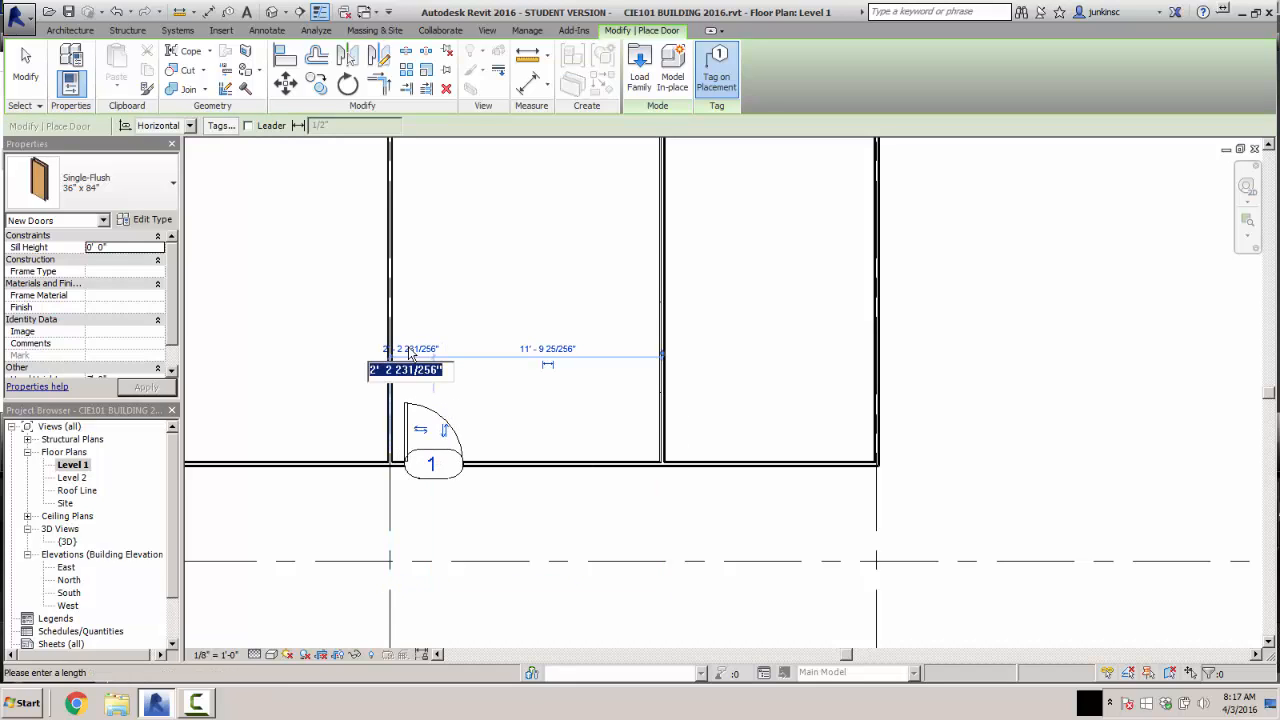
pyautogui.write("2'6'")
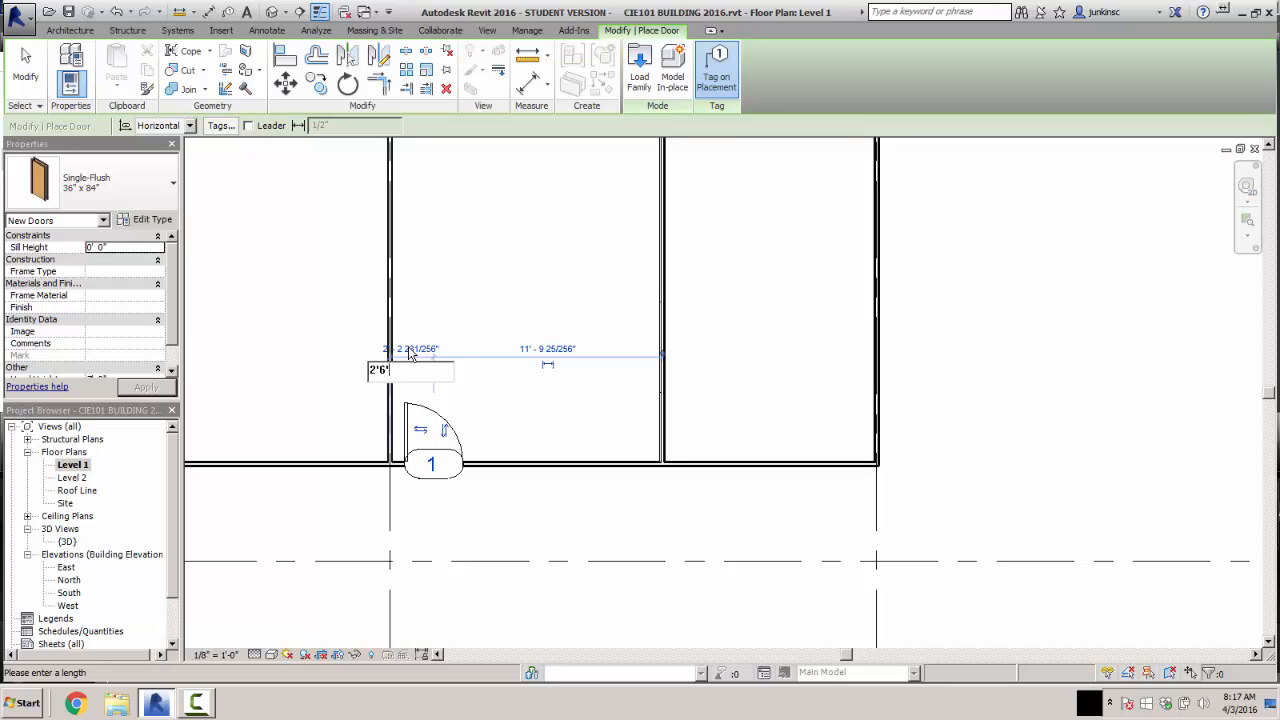
pyautogui.press('Return')
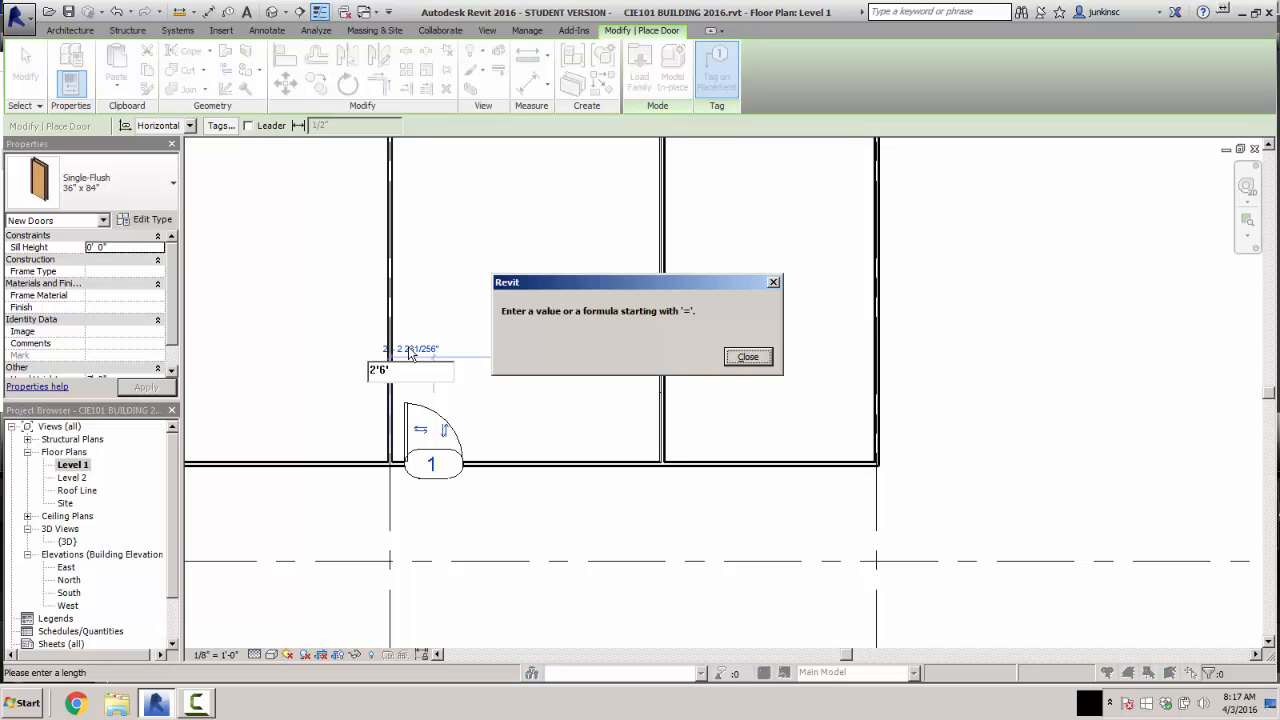
pyautogui.press('Return')
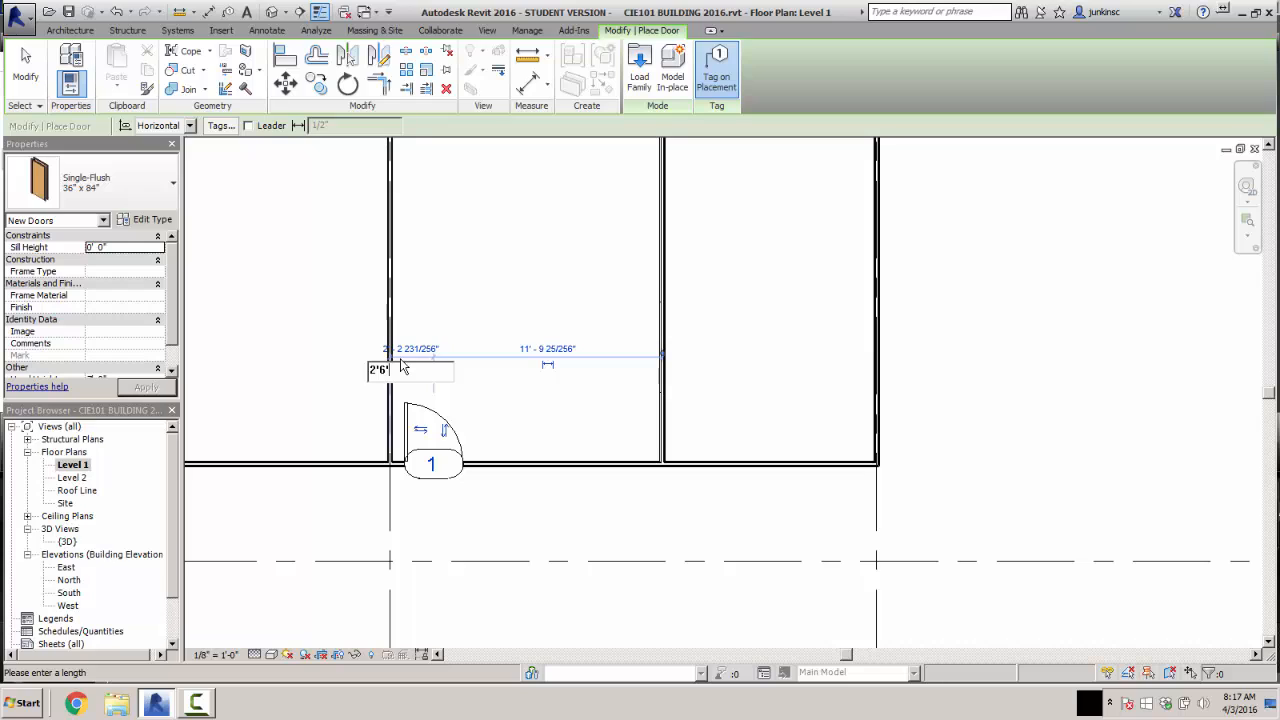
pyautogui.press('BackSpace')
pyautogui.write('"')
pyautogui.press('Return')
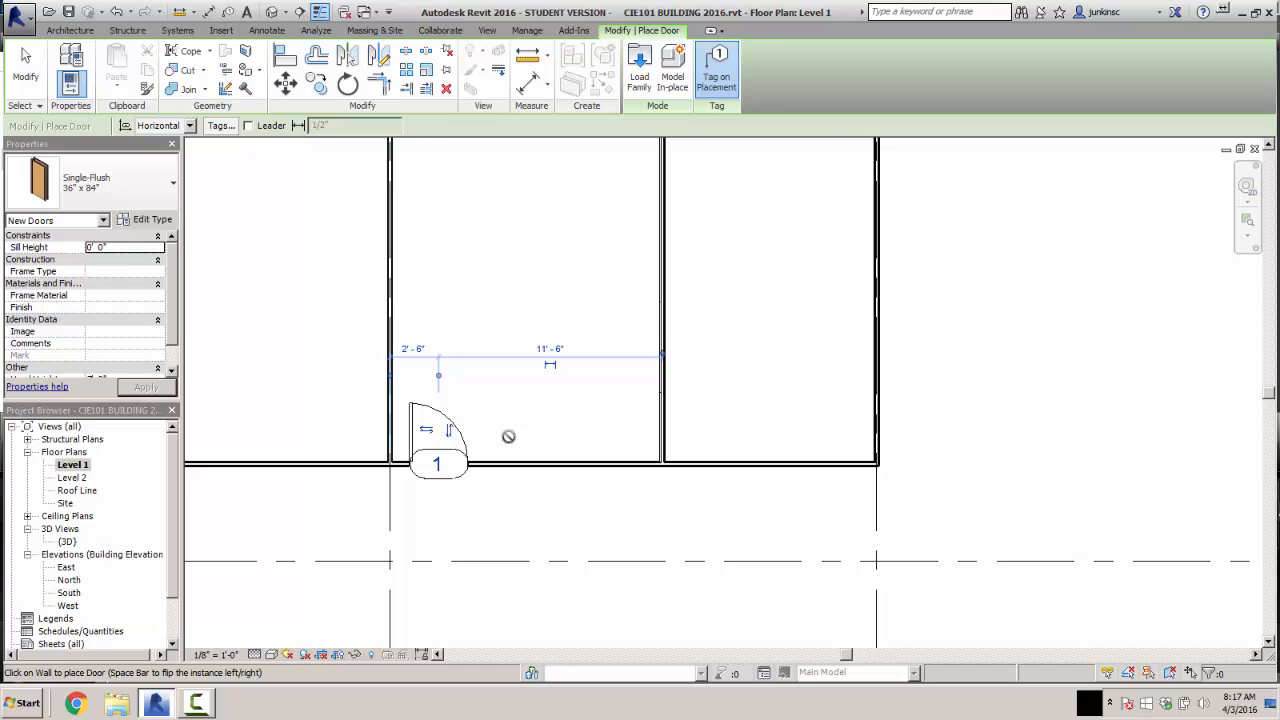
# - Place a tagged door in the upper corridor wall of the second room east of grid E, 2' 6" from that room's east wall
pyautogui.scroll(-2, 508, 436)
pyautogui.moveTo(874, 449); pyautogui.dragTo(414, 451, button='middle')
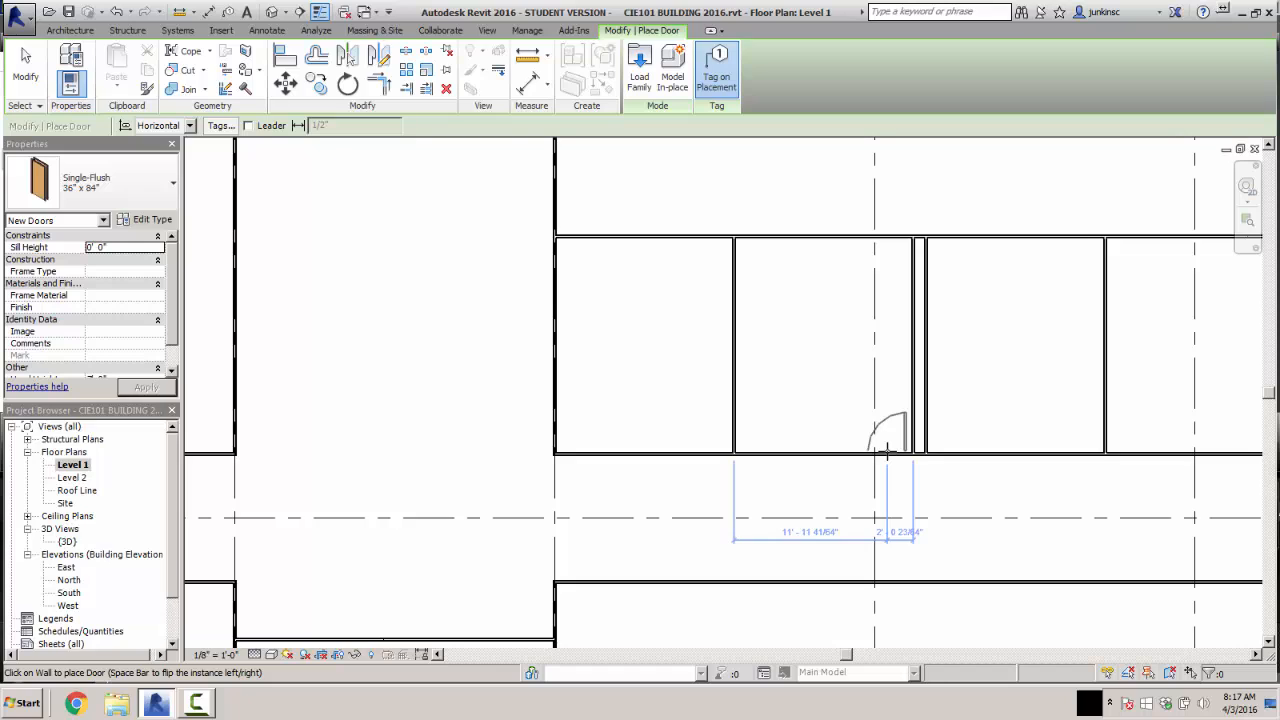
pyautogui.scroll(2, 886, 452)
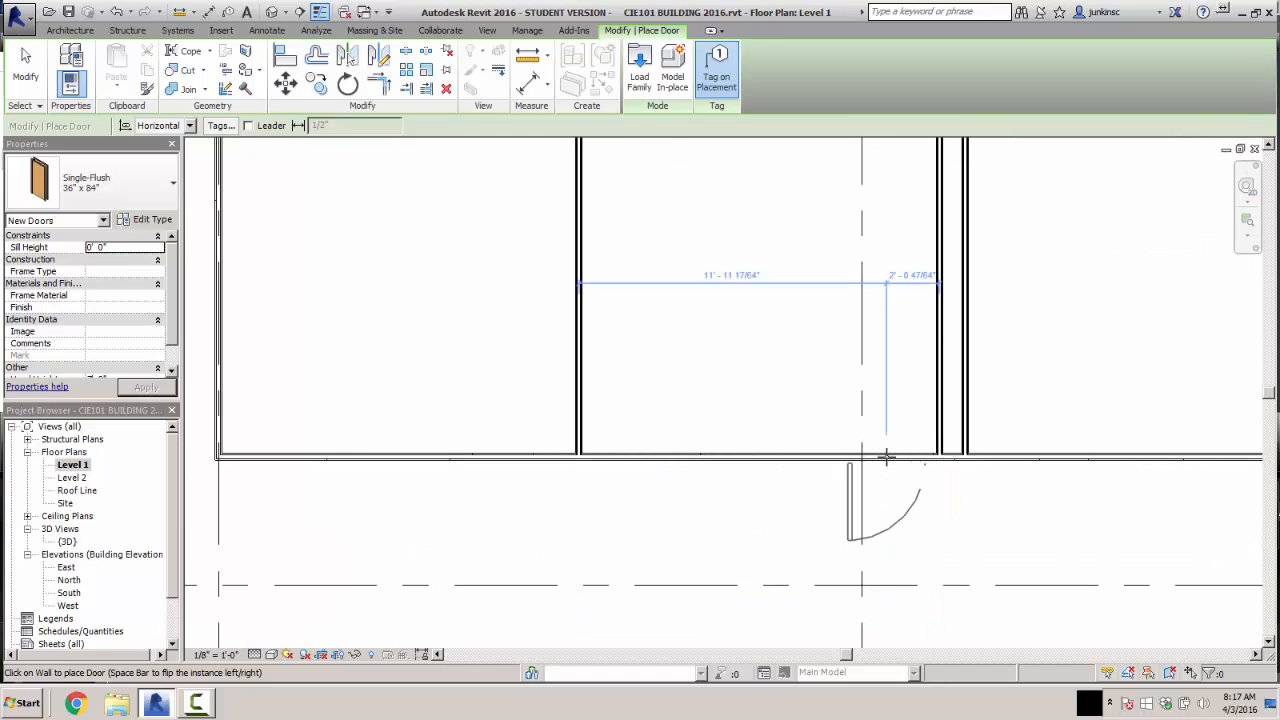
pyautogui.click(885, 454)
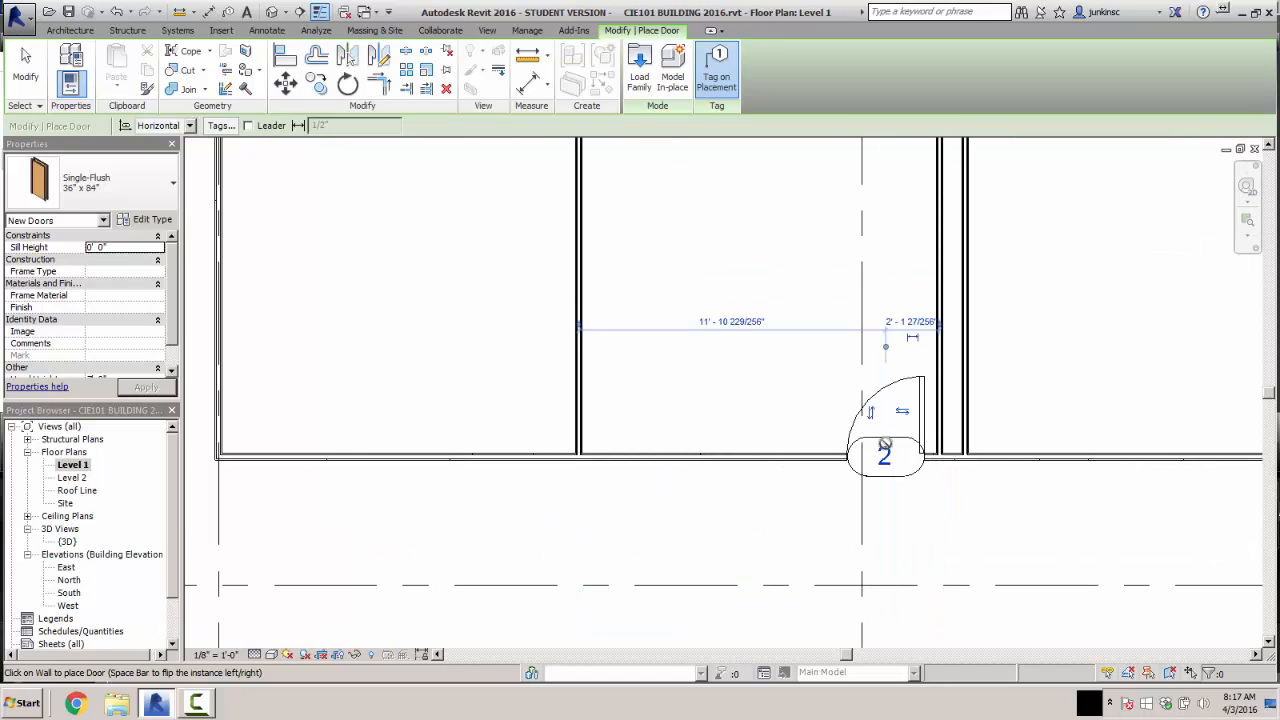
pyautogui.click(919, 321)
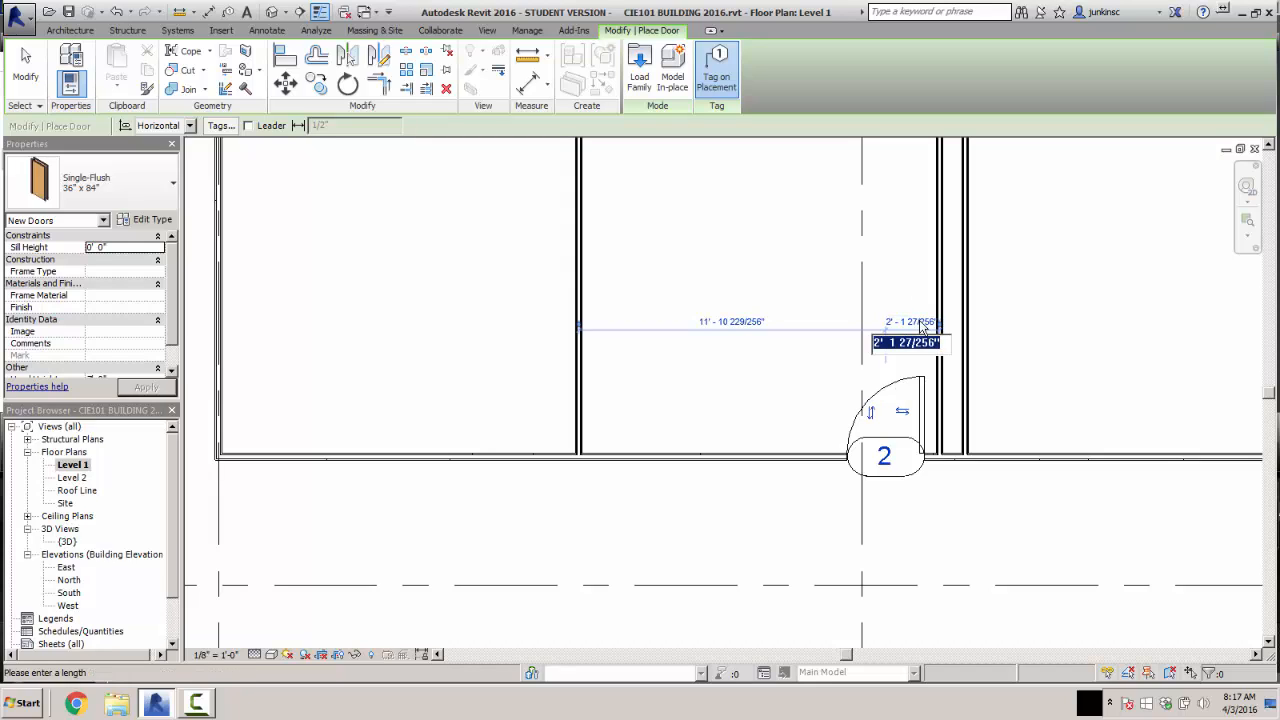
pyautogui.write("2'6'")
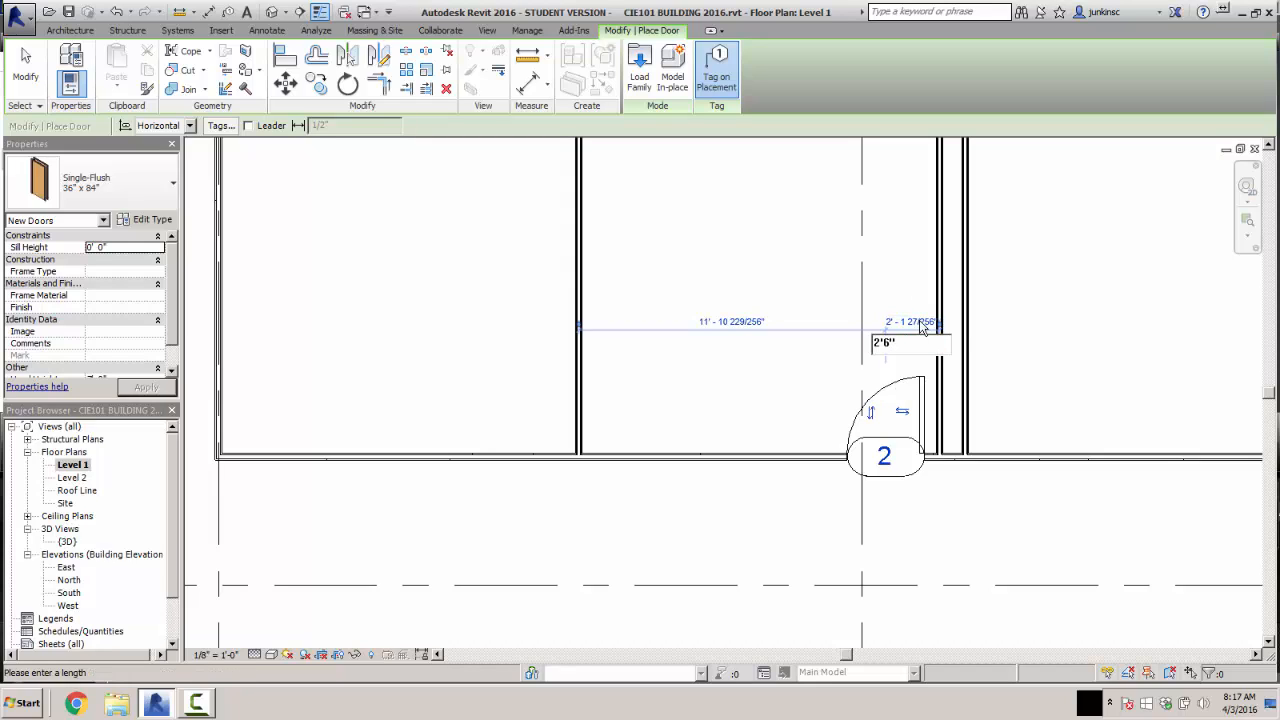
pyautogui.press('Return')
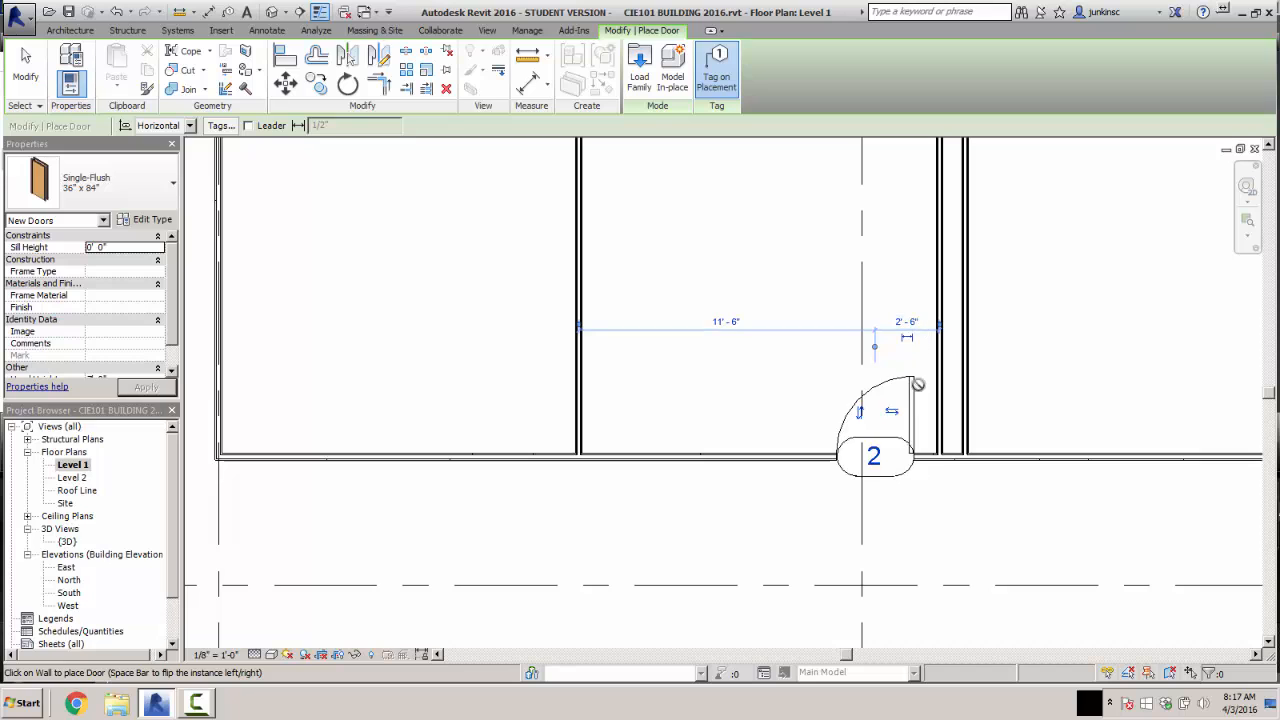
# - Place a tagged Single-Flush 36" x 84" door in the third room east of grid E, hinge side flipped, 2' 6" from its west wall
pyautogui.scroll(-3, 917, 389)
pyautogui.scroll(2, 917, 400)
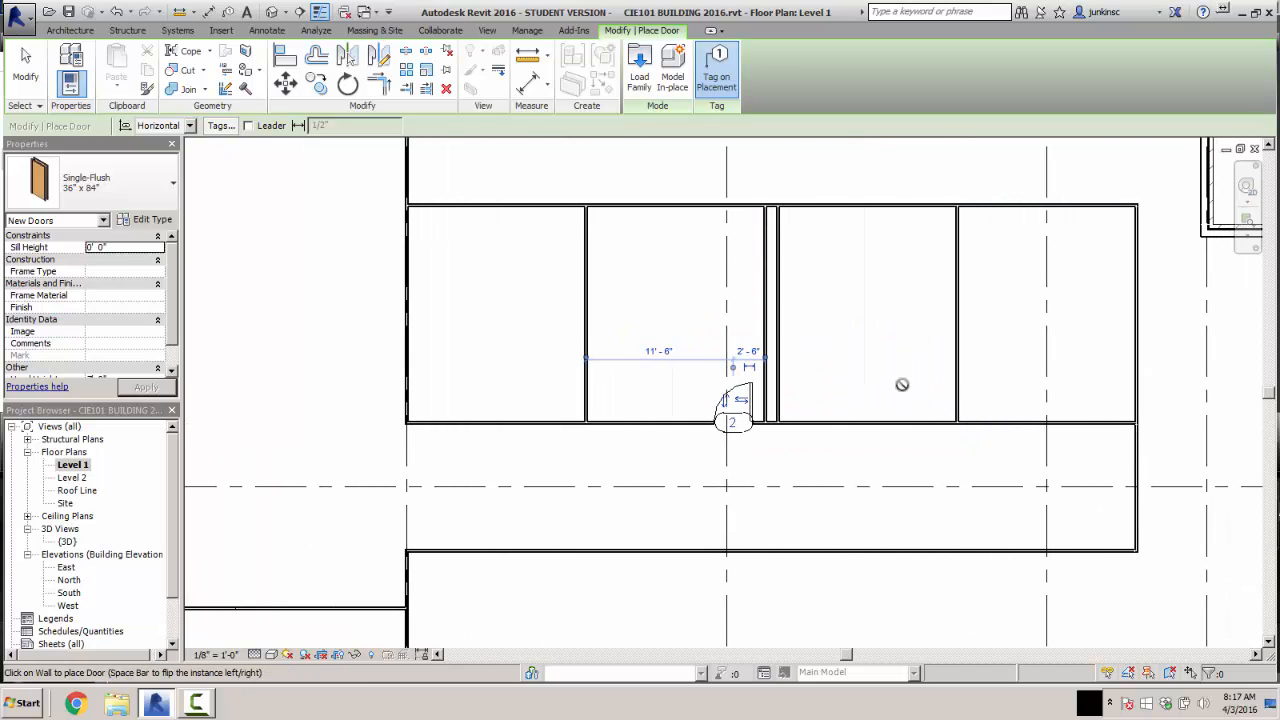
pyautogui.scroll(1, 830, 415)
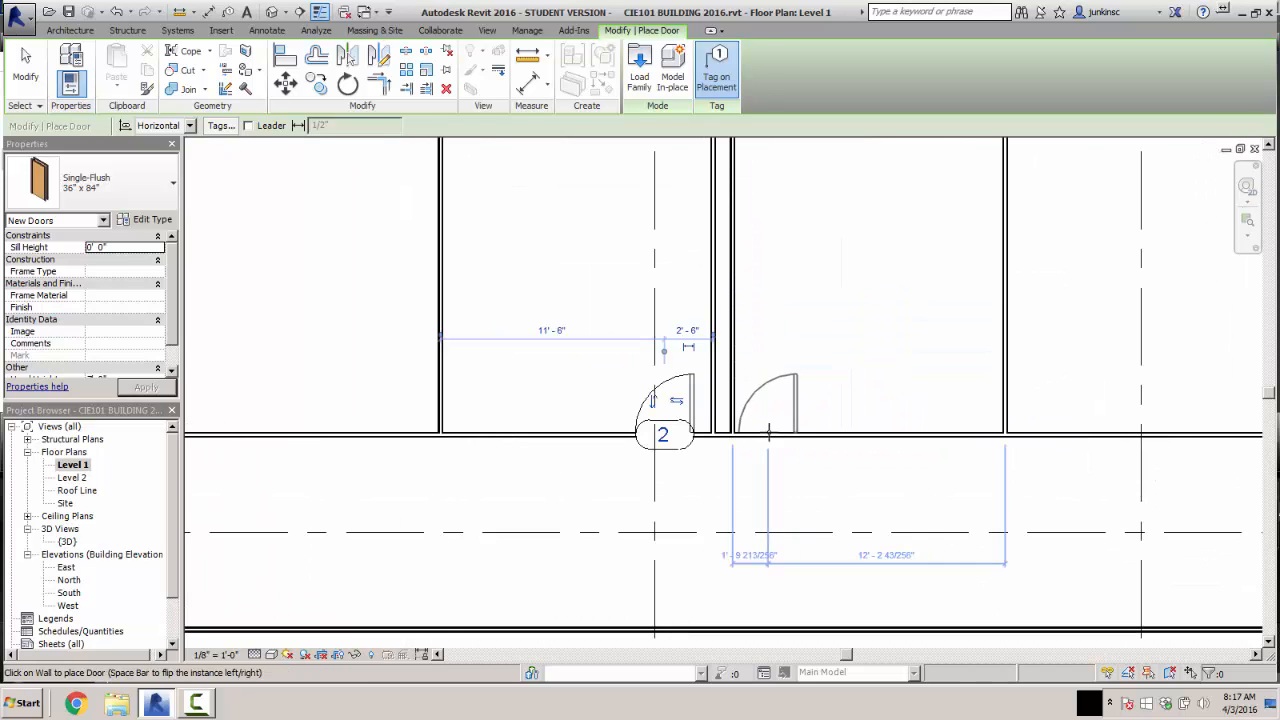
pyautogui.click(768, 432)
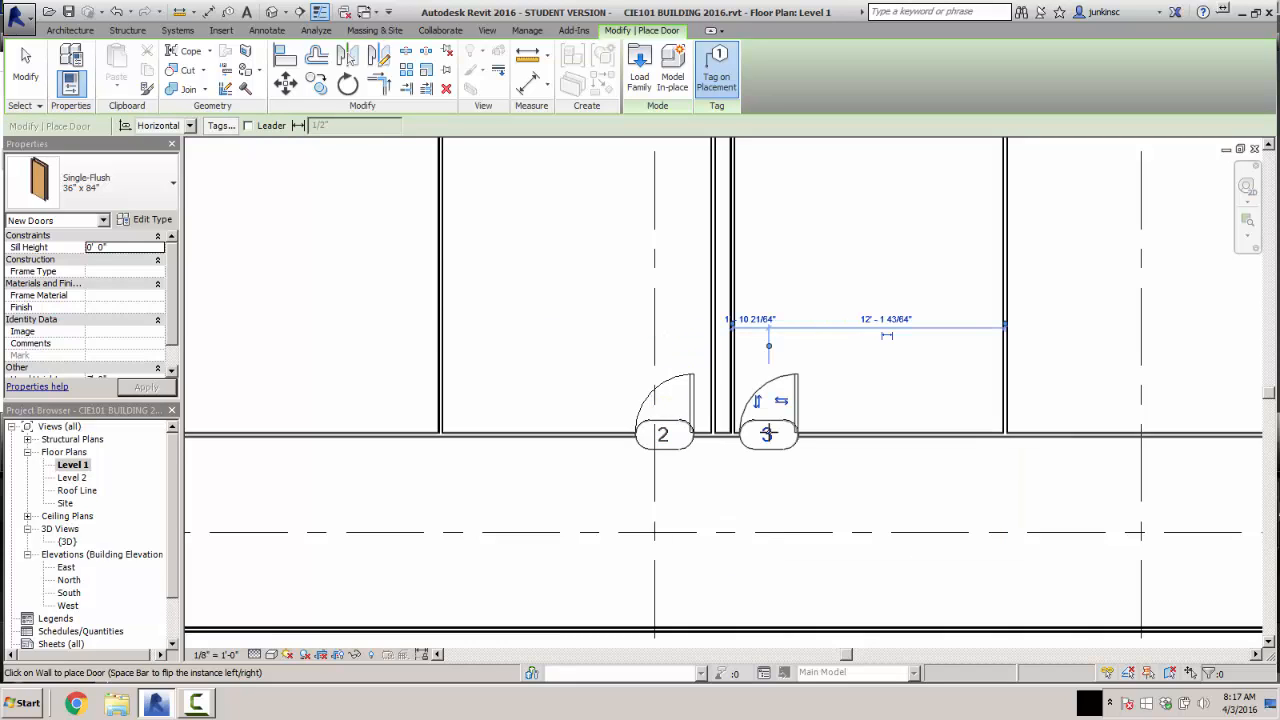
pyautogui.click(755, 320)
pyautogui.write('2')
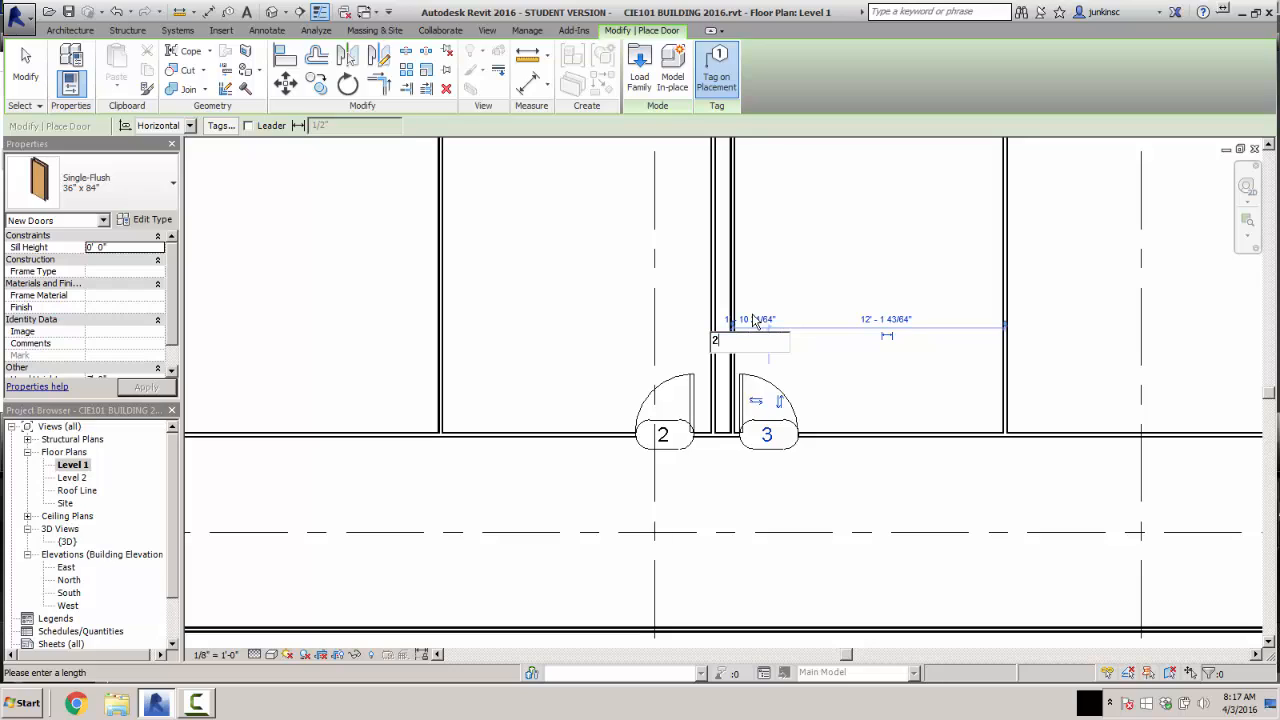
pyautogui.write("'6")
pyautogui.press('Return')
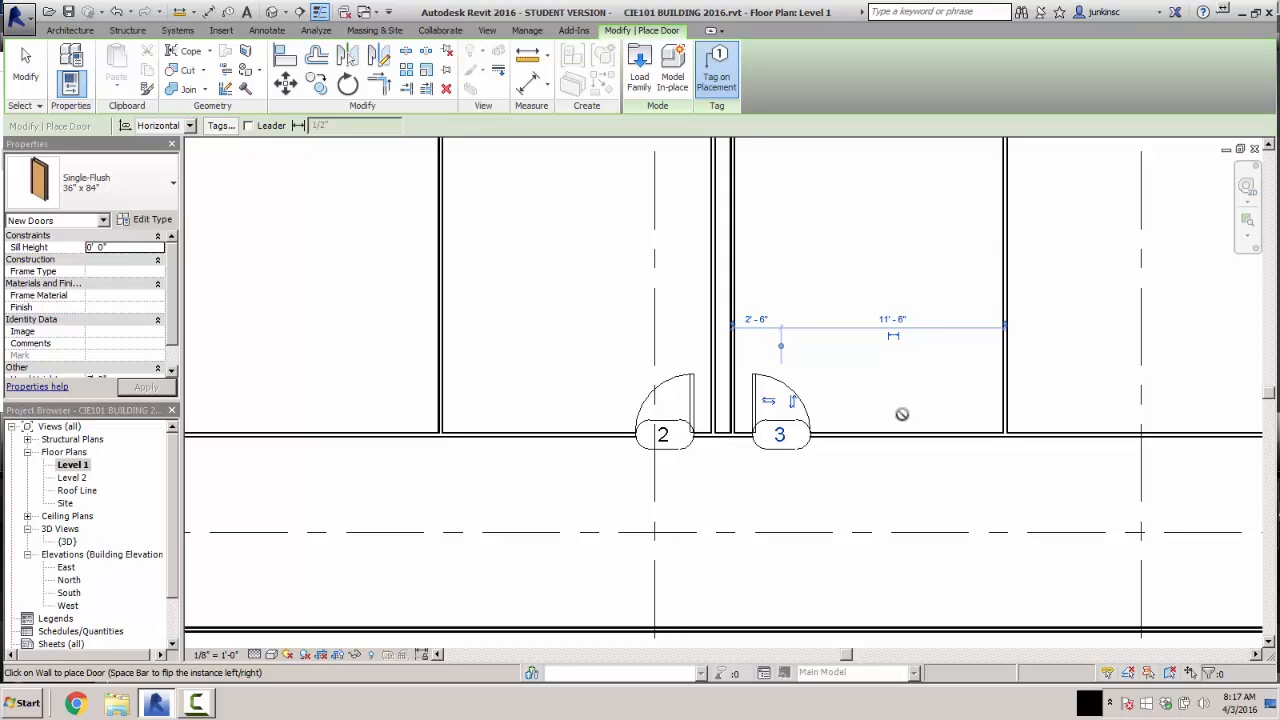
# - Place a tagged door in the corridor wall of the easternmost room, hinge side flipped, 2' 6" from its west wall, and end door placement
pyautogui.moveTo(971, 423); pyautogui.dragTo(663, 429, button='middle')
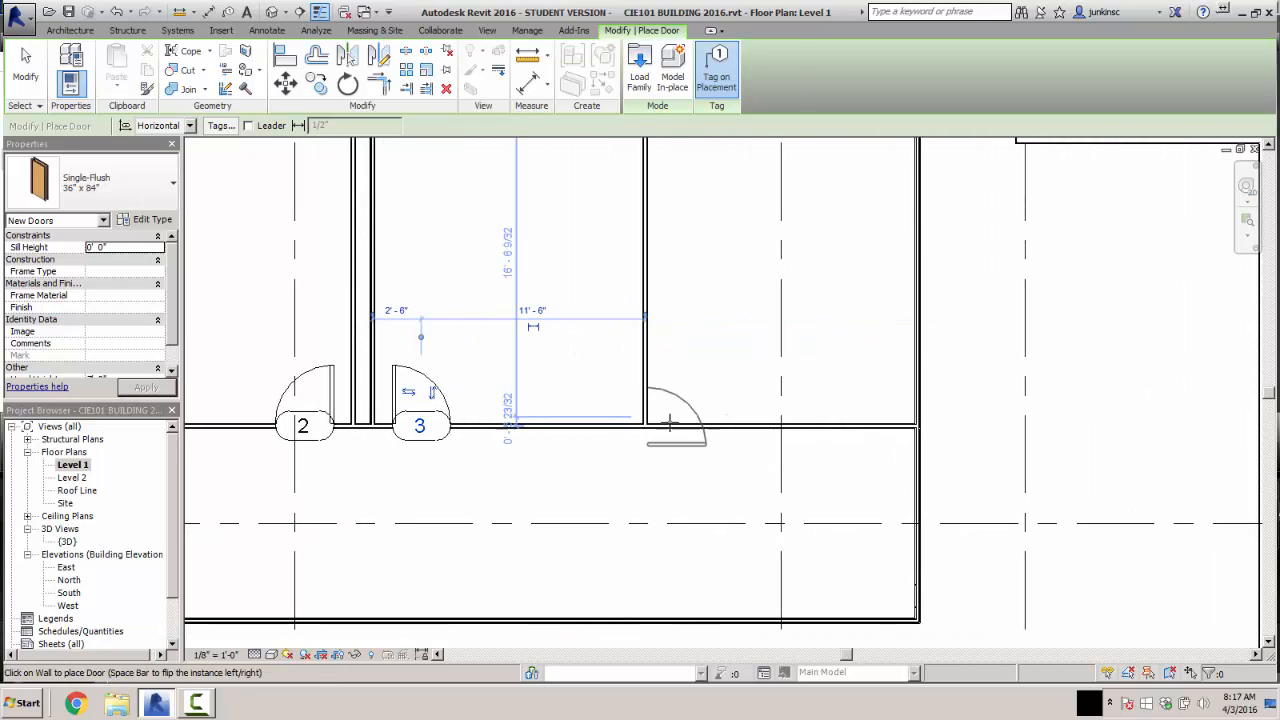
pyautogui.click(687, 426)
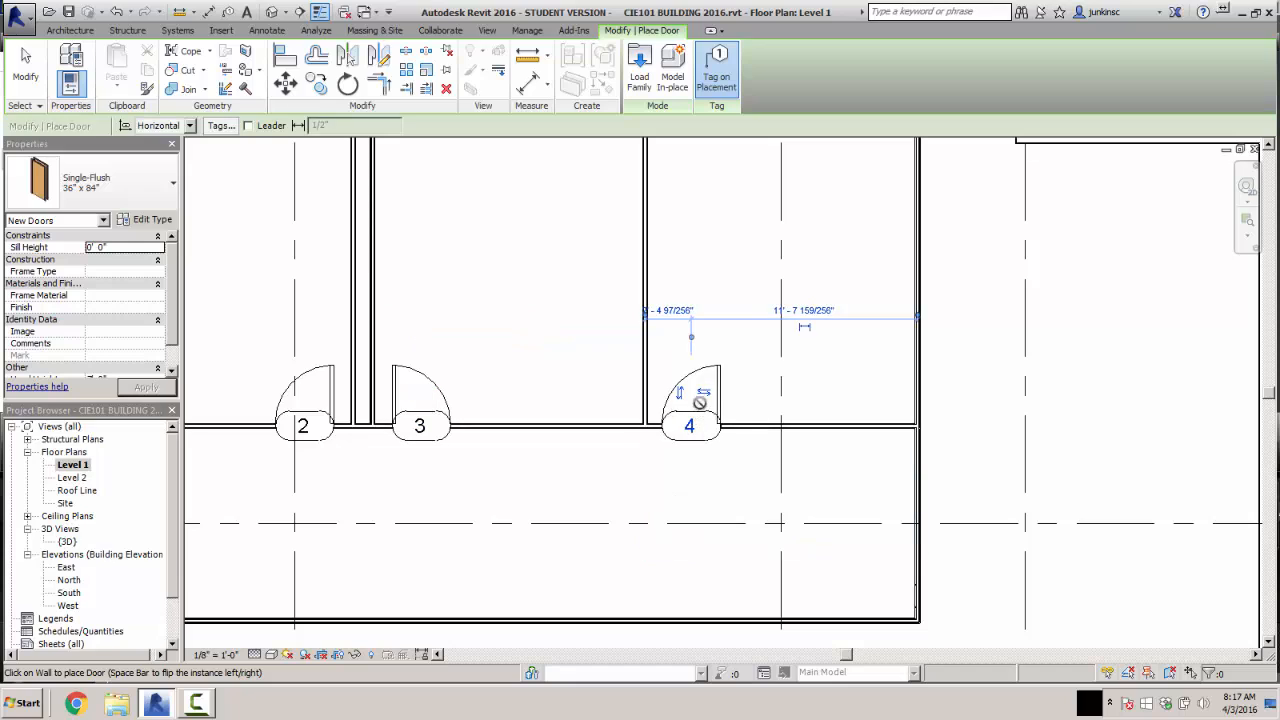
pyautogui.click(670, 312)
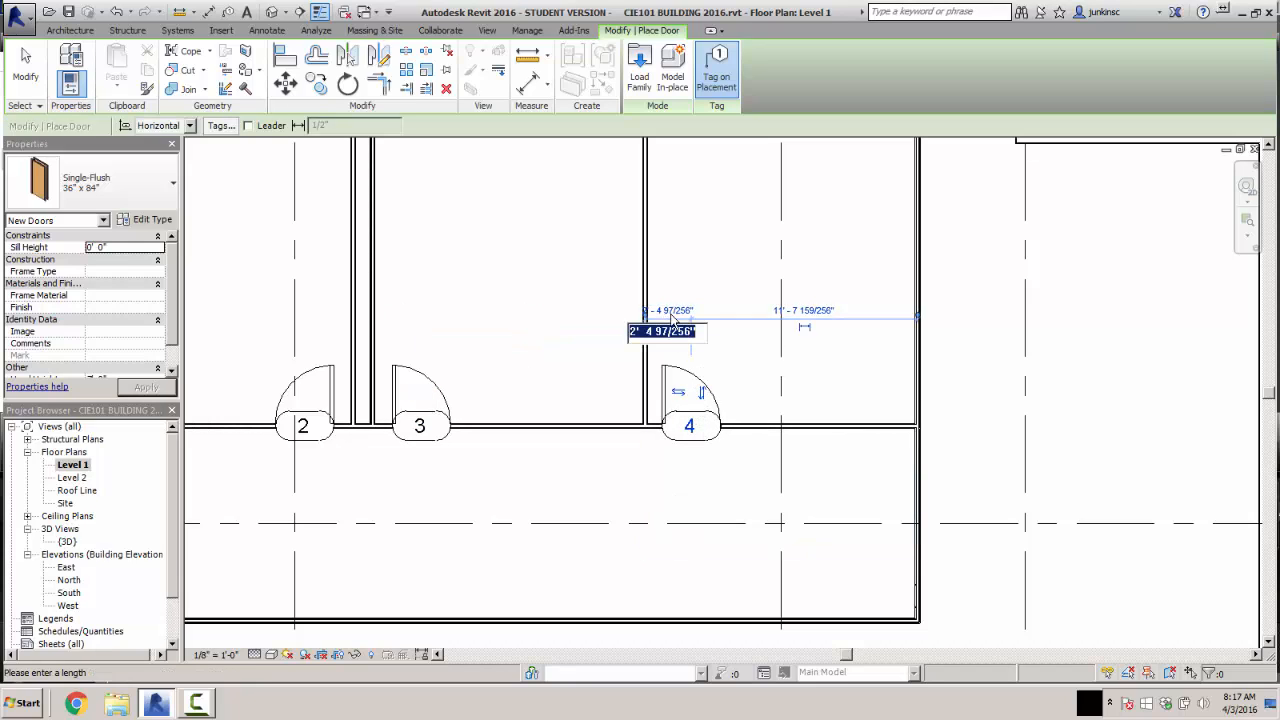
pyautogui.write('2\'6"')
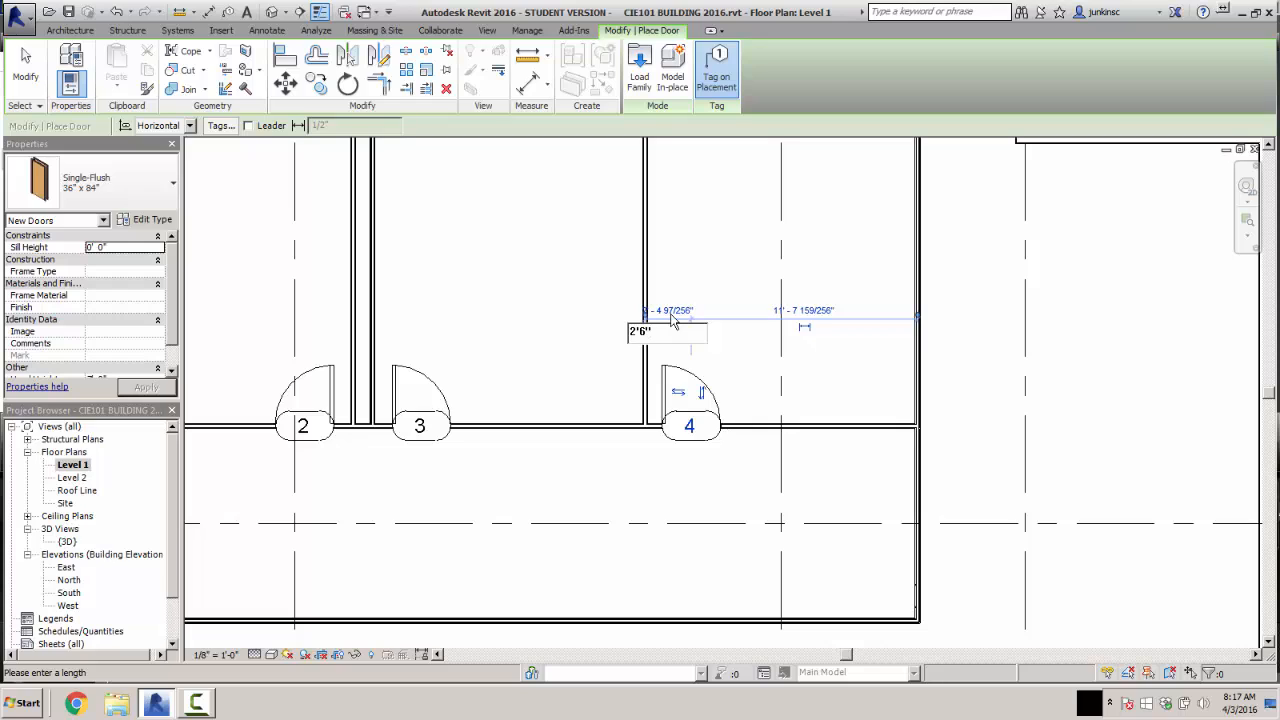
pyautogui.press('Return')
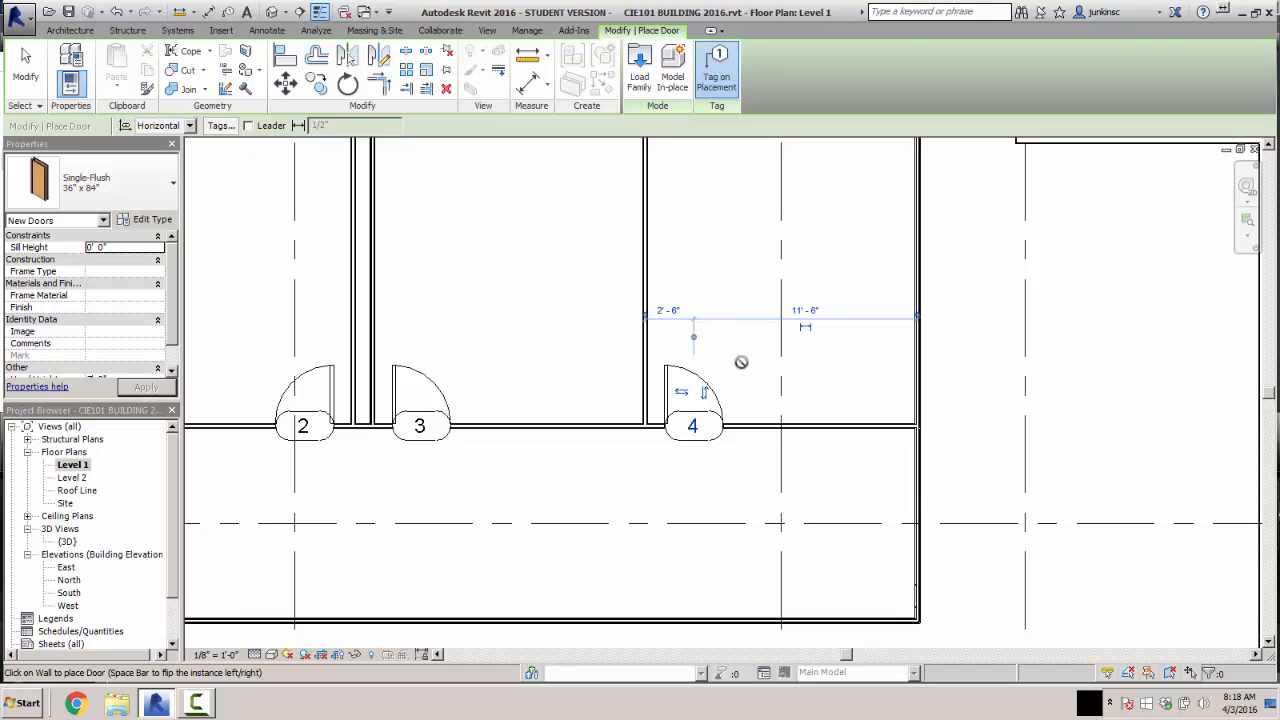
pyautogui.press('Escape')
pyautogui.press('Escape')
# - Load the 72" x 78" type of Door-Double-Glass.rfa from the US Imperial Doors library for door placement
pyautogui.scroll(-4, 748, 366)
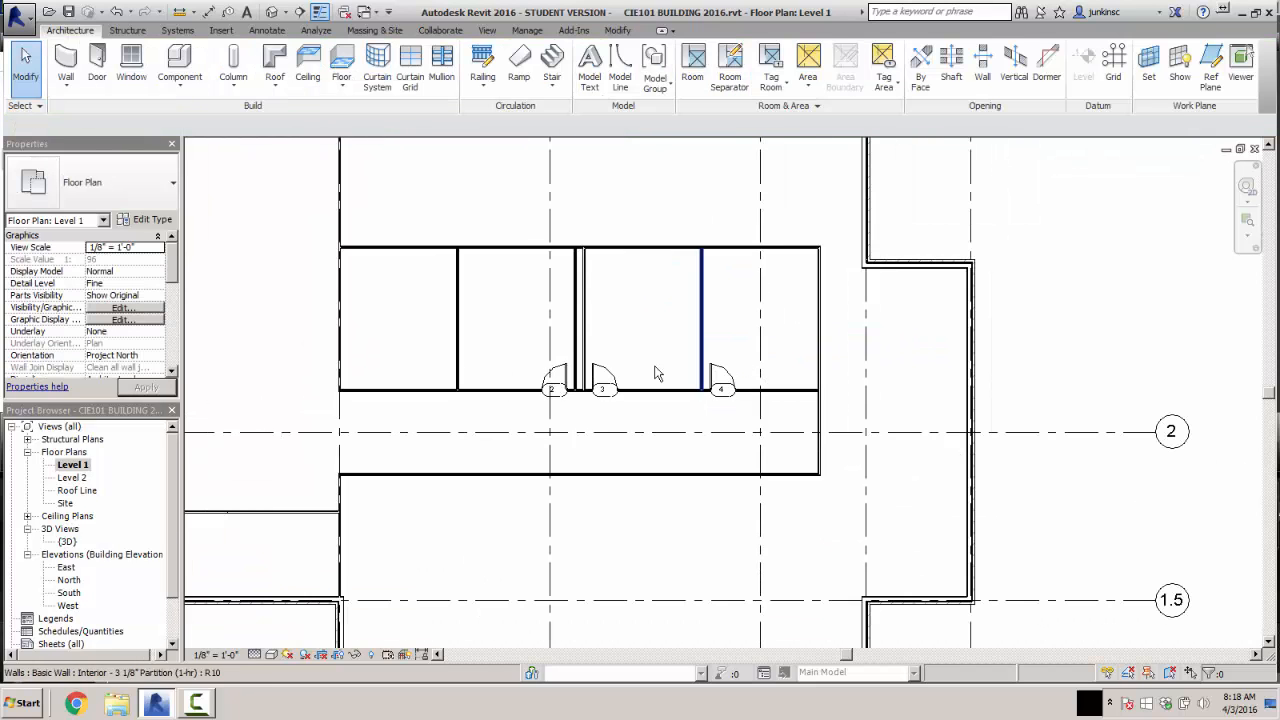
pyautogui.moveTo(641, 382); pyautogui.dragTo(1031, 357, button='middle')
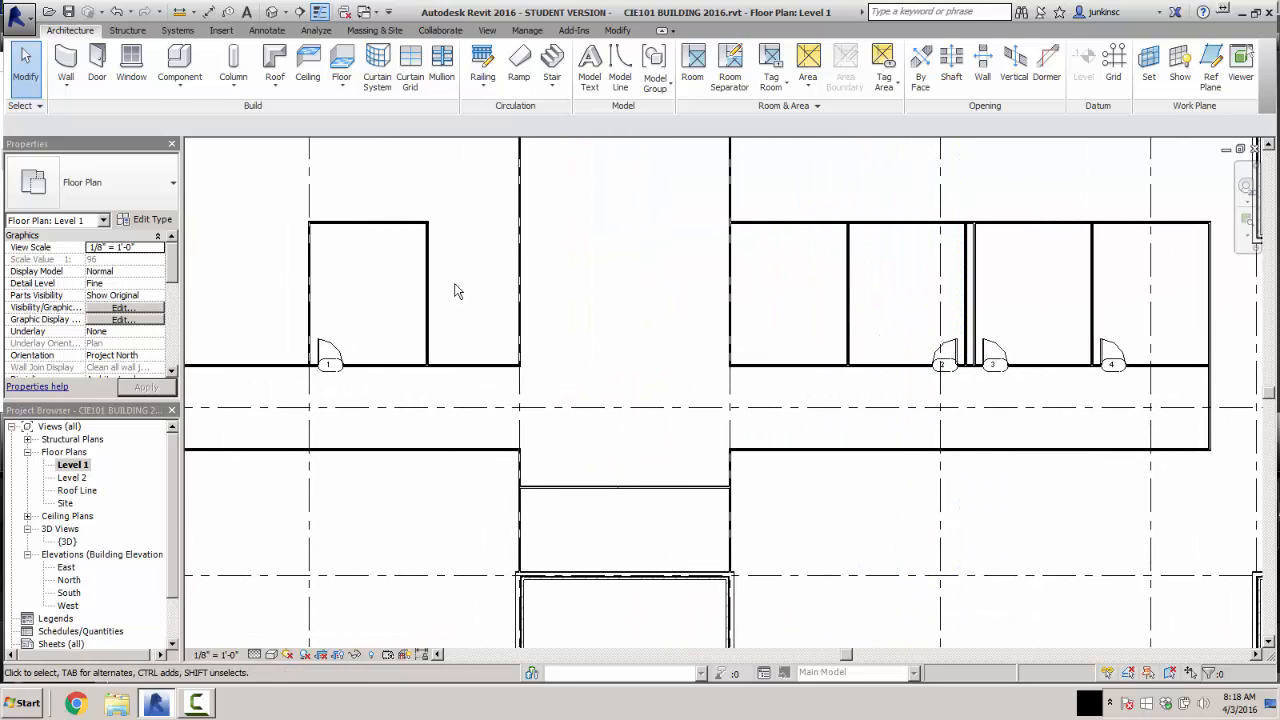
pyautogui.click(97, 63)
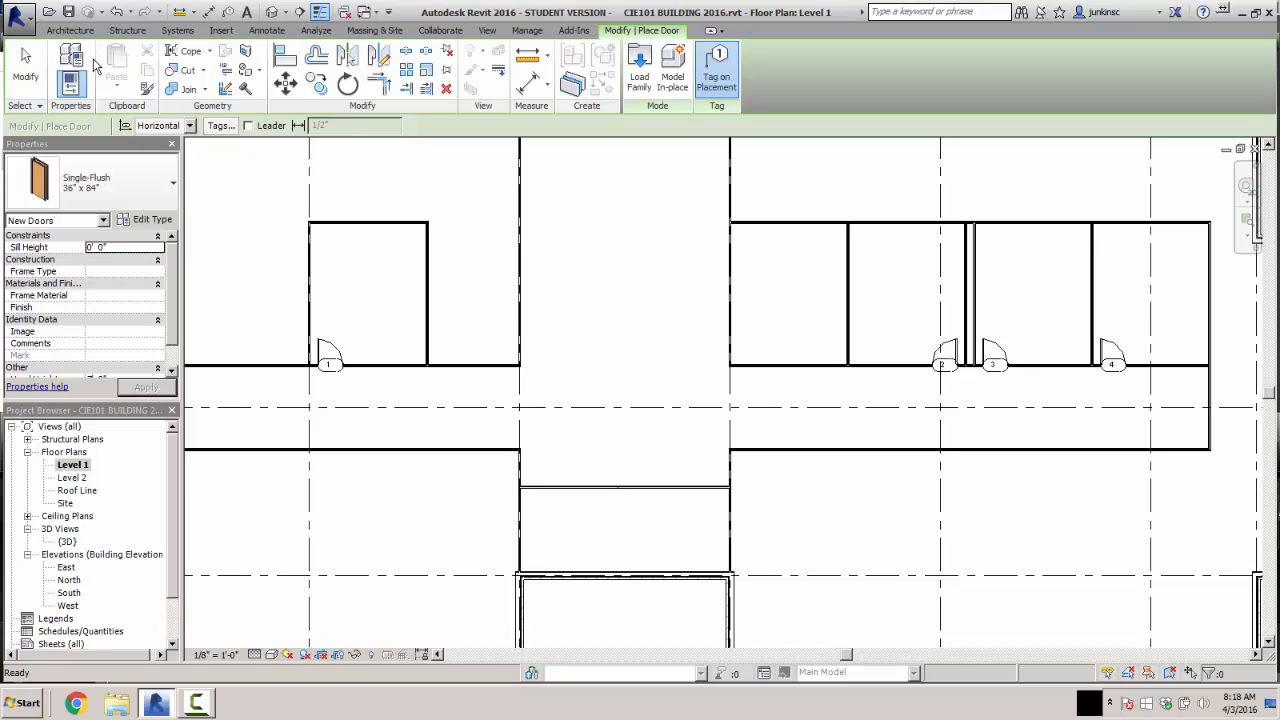
pyautogui.click(638, 88)
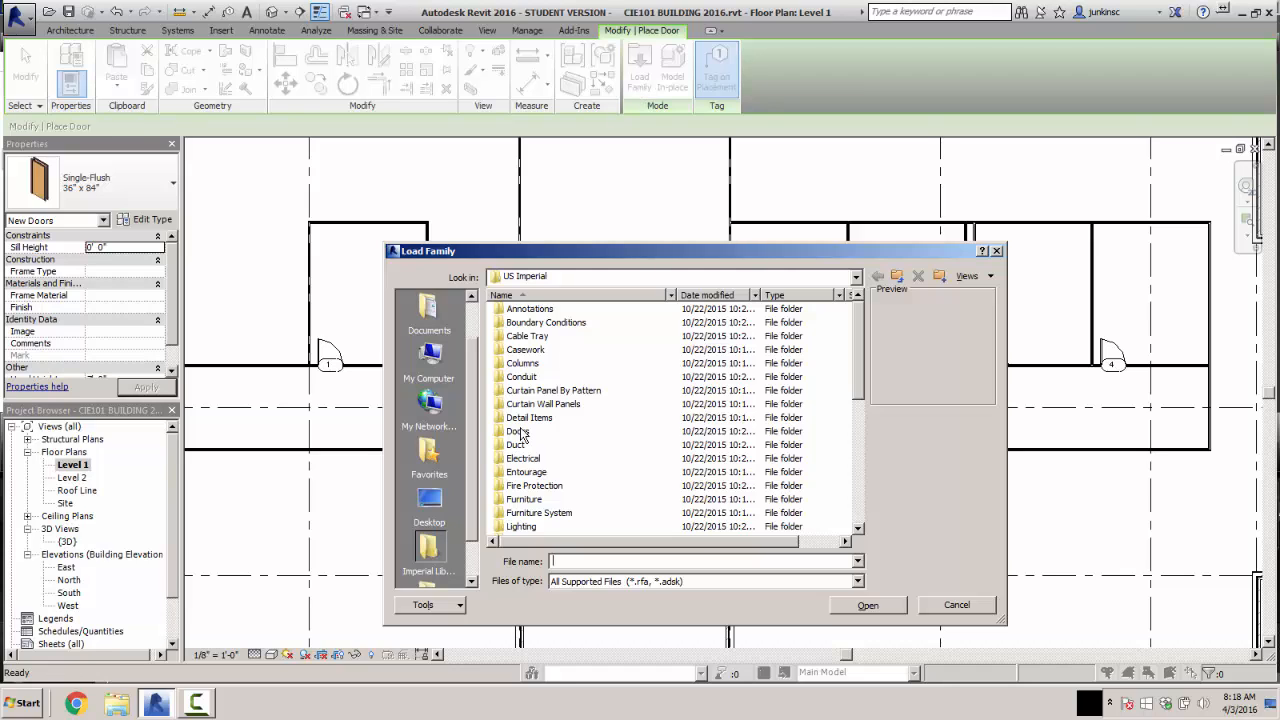
pyautogui.doubleClick(518, 431)
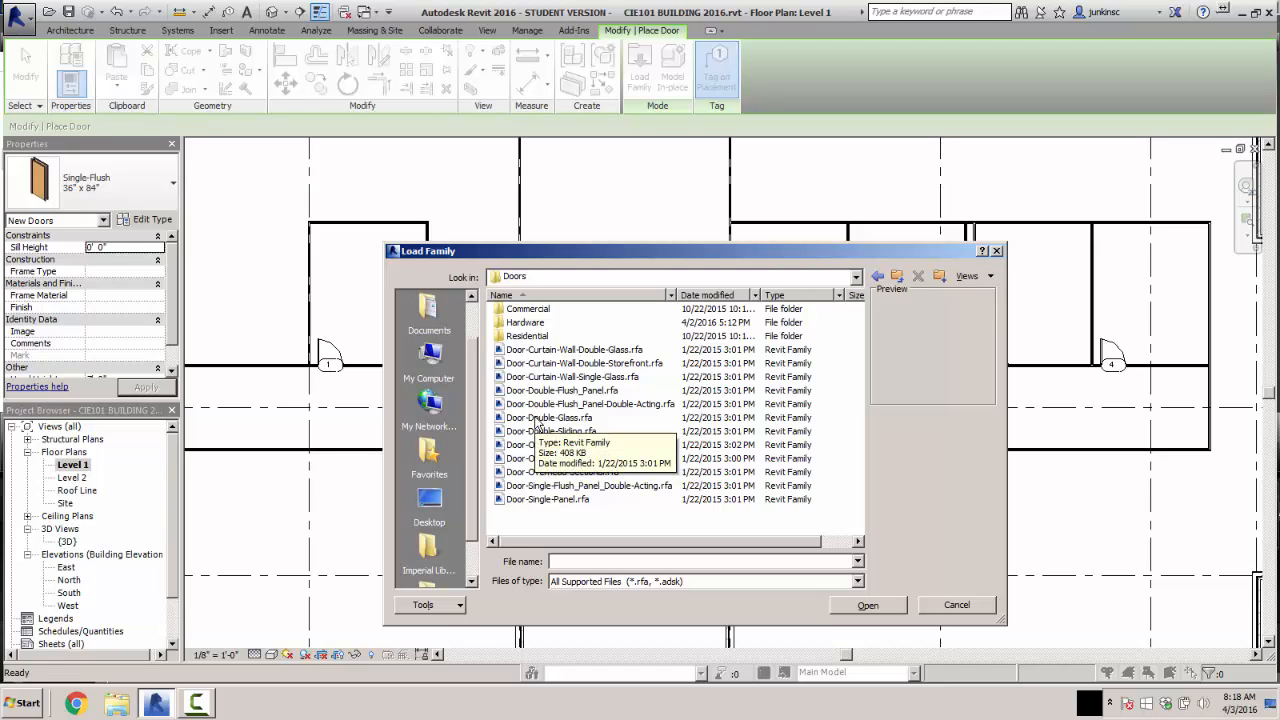
pyautogui.click(537, 418)
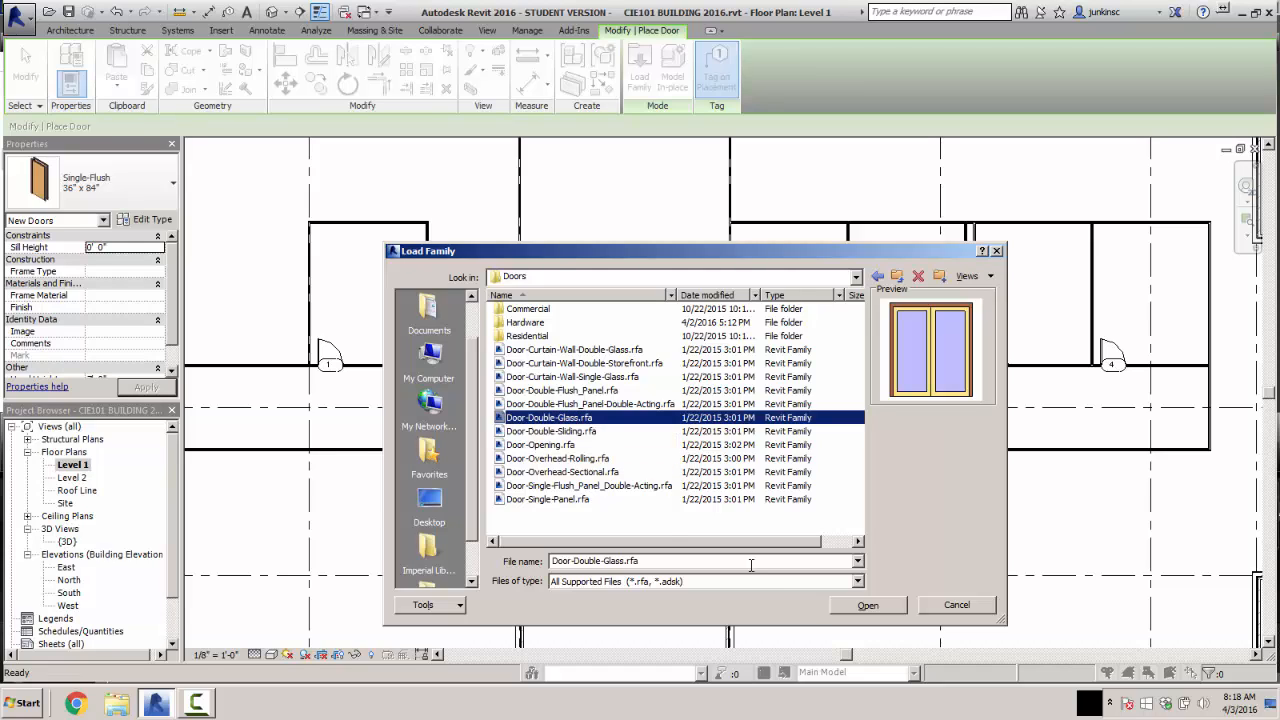
pyautogui.click(868, 606)
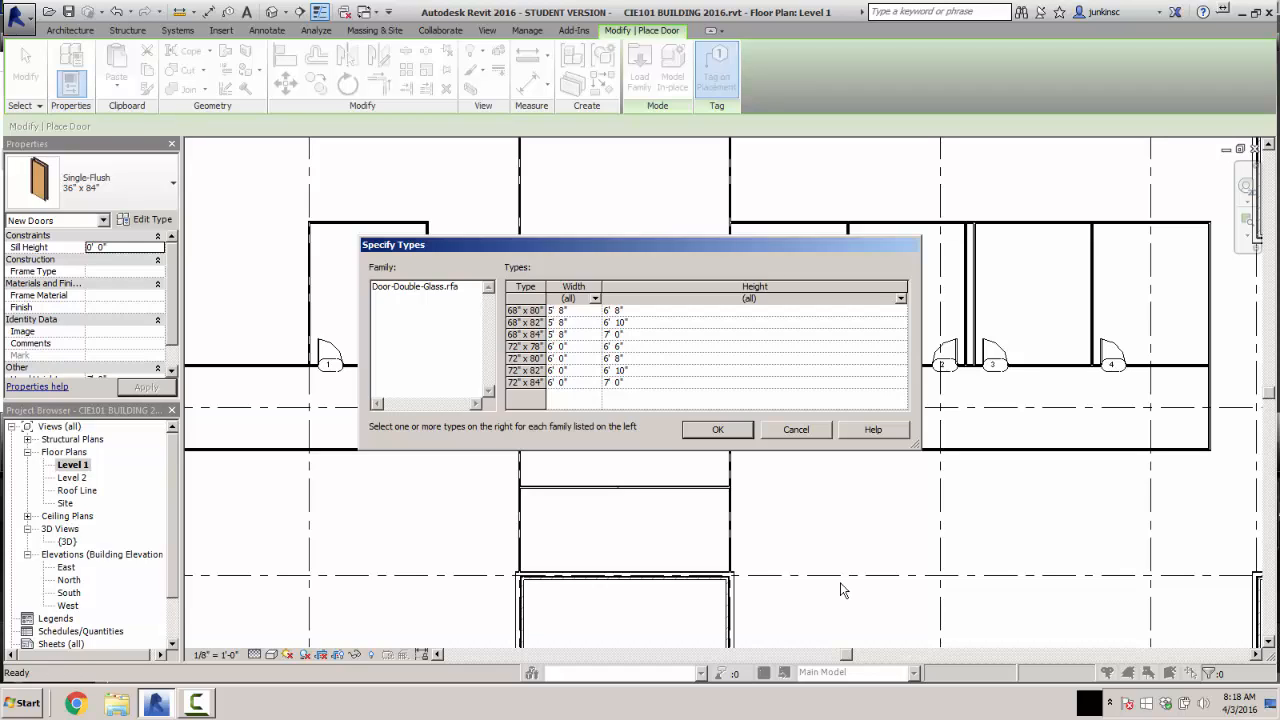
pyautogui.click(522, 346)
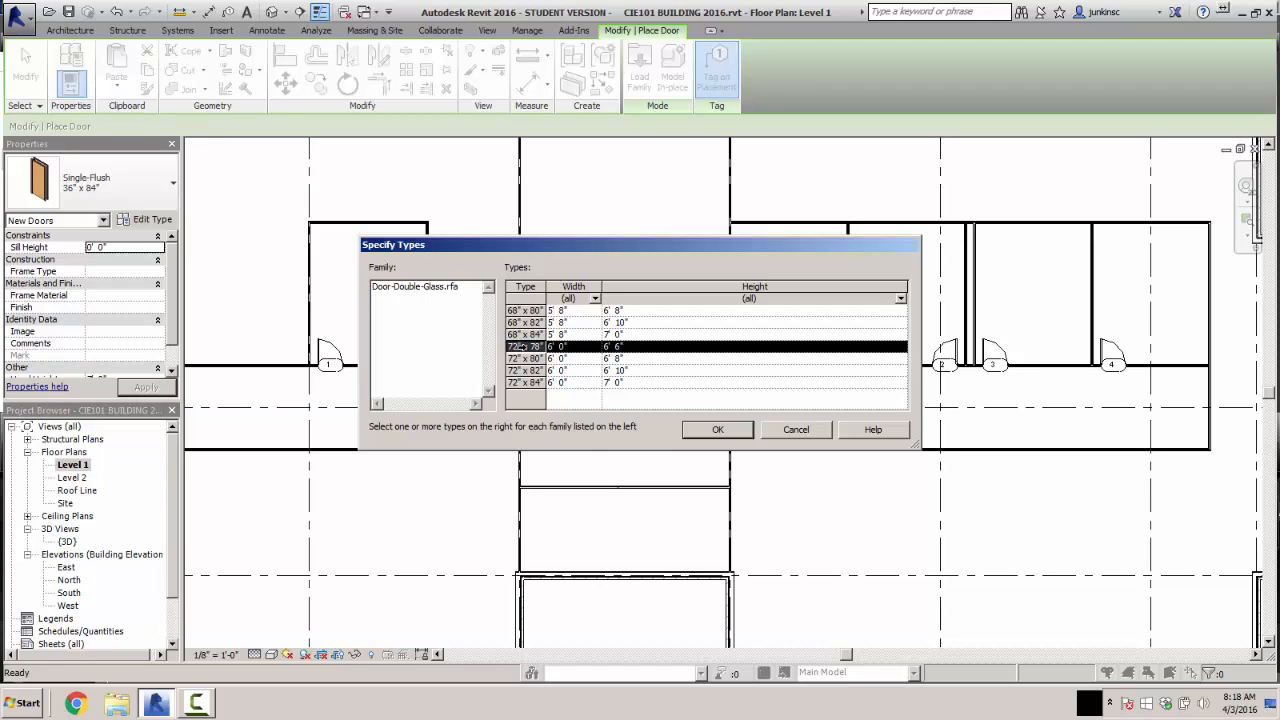
pyautogui.click(729, 431)
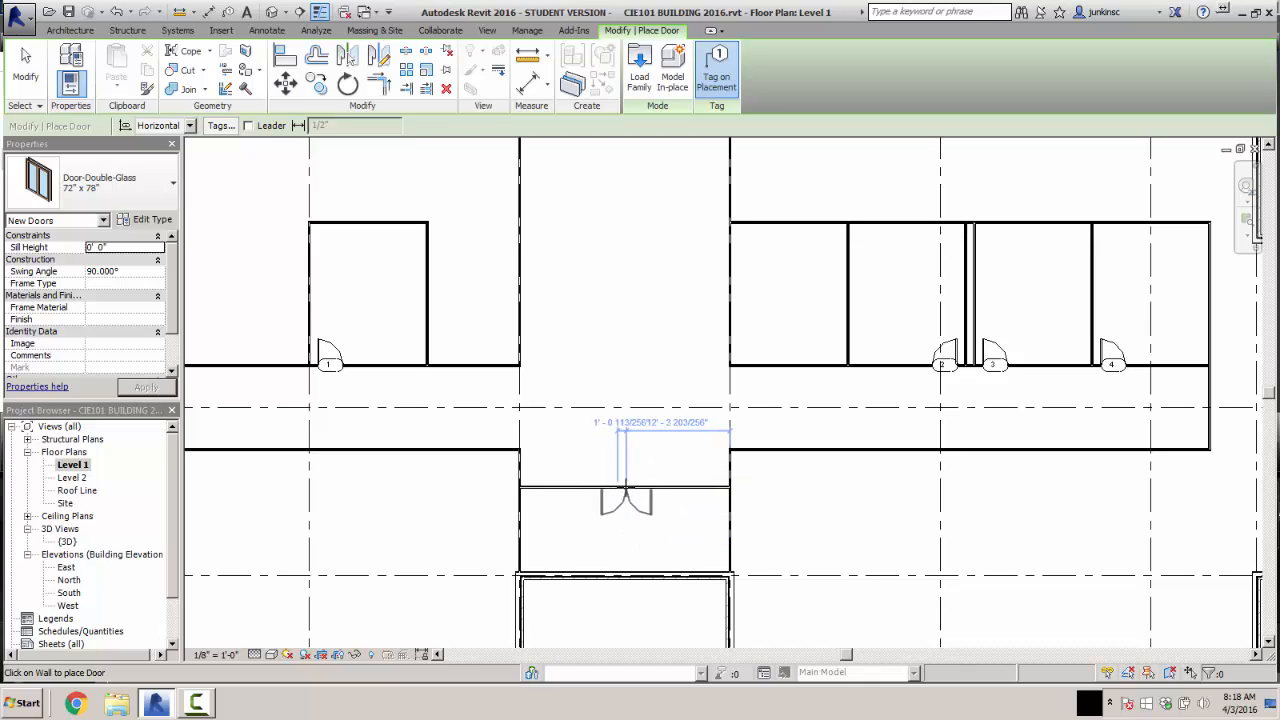
# - Place a tagged Door-Double-Glass door centered in the vestibule's exterior wall on grid 1.5, 12' 6" from each side wall
pyautogui.scroll(4, 628, 487)
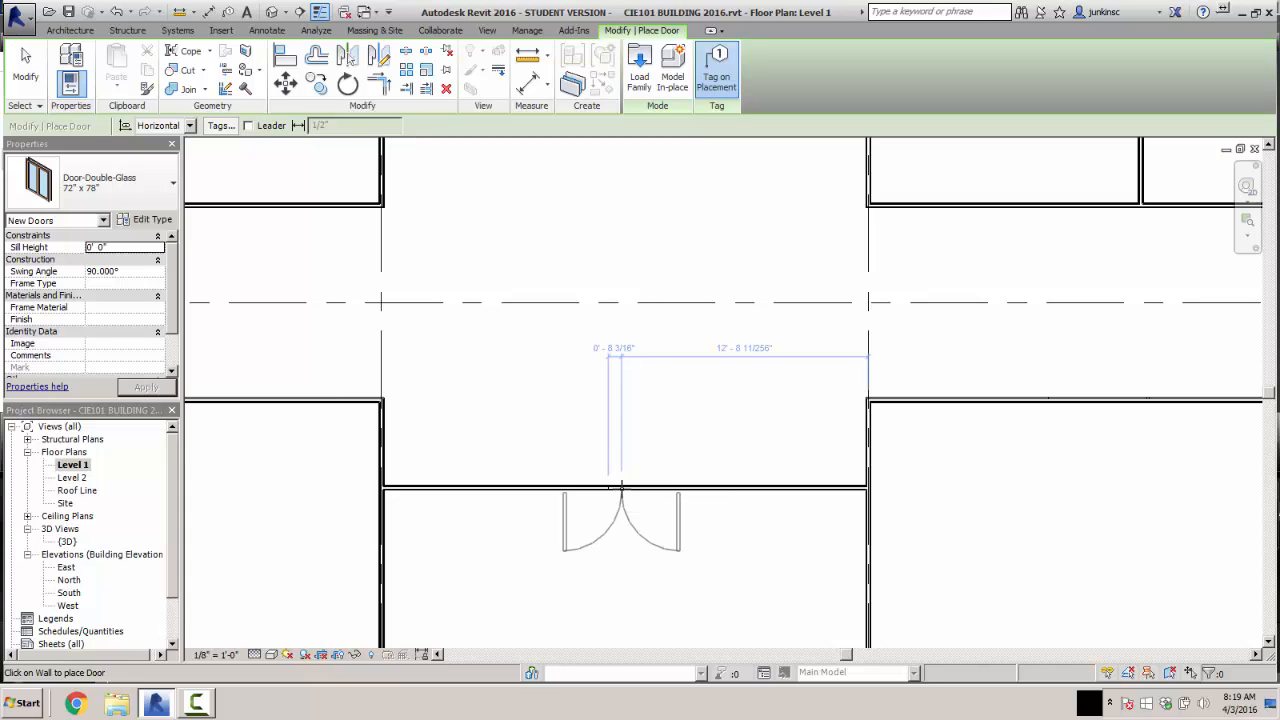
pyautogui.moveTo(631, 521); pyautogui.dragTo(653, 321, button='middle')
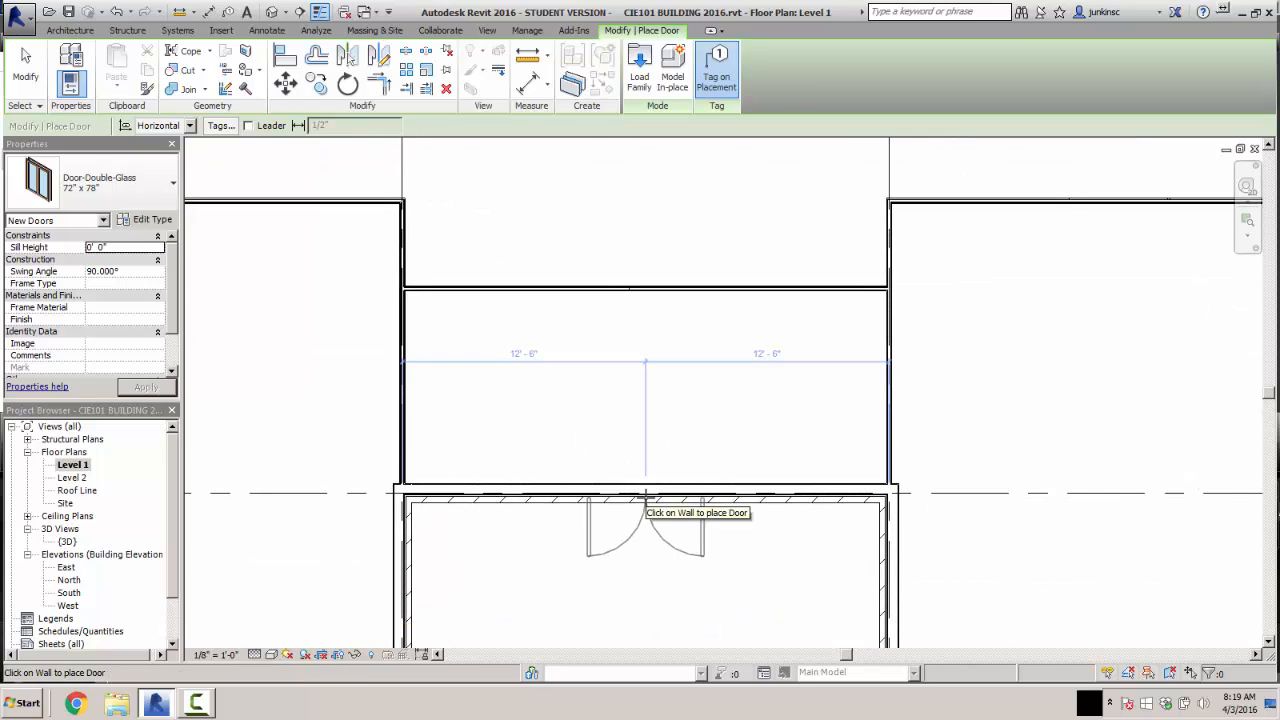
pyautogui.click(645, 495)
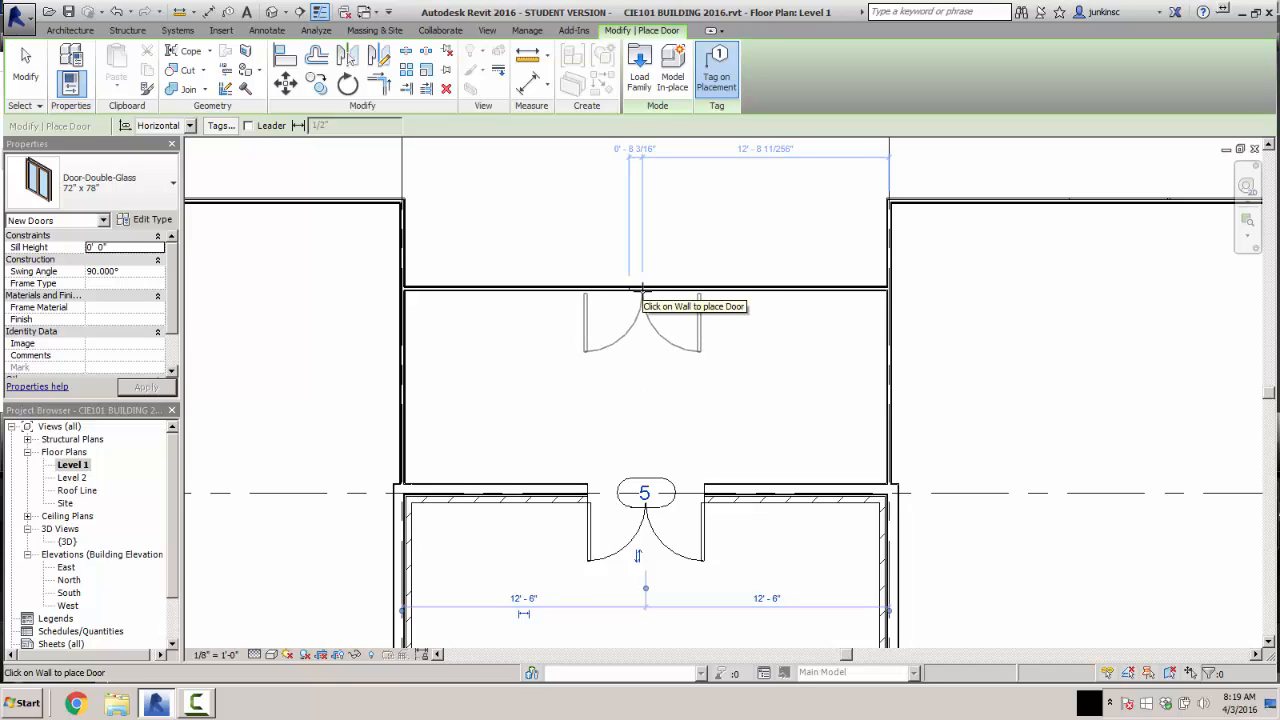
# - Place a second tagged double-glass door in the vestibule's inner wall, 12' 6" from the east side wall, and end door placement
pyautogui.click(641, 289)
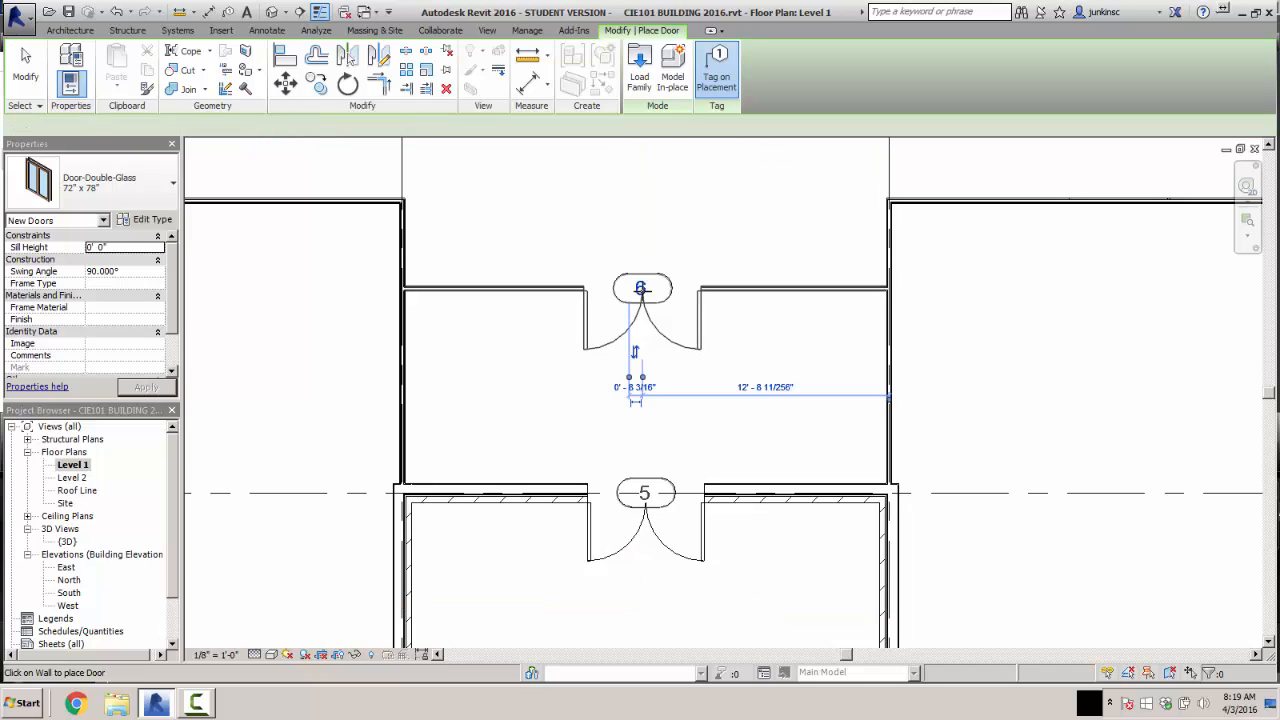
pyautogui.click(764, 388)
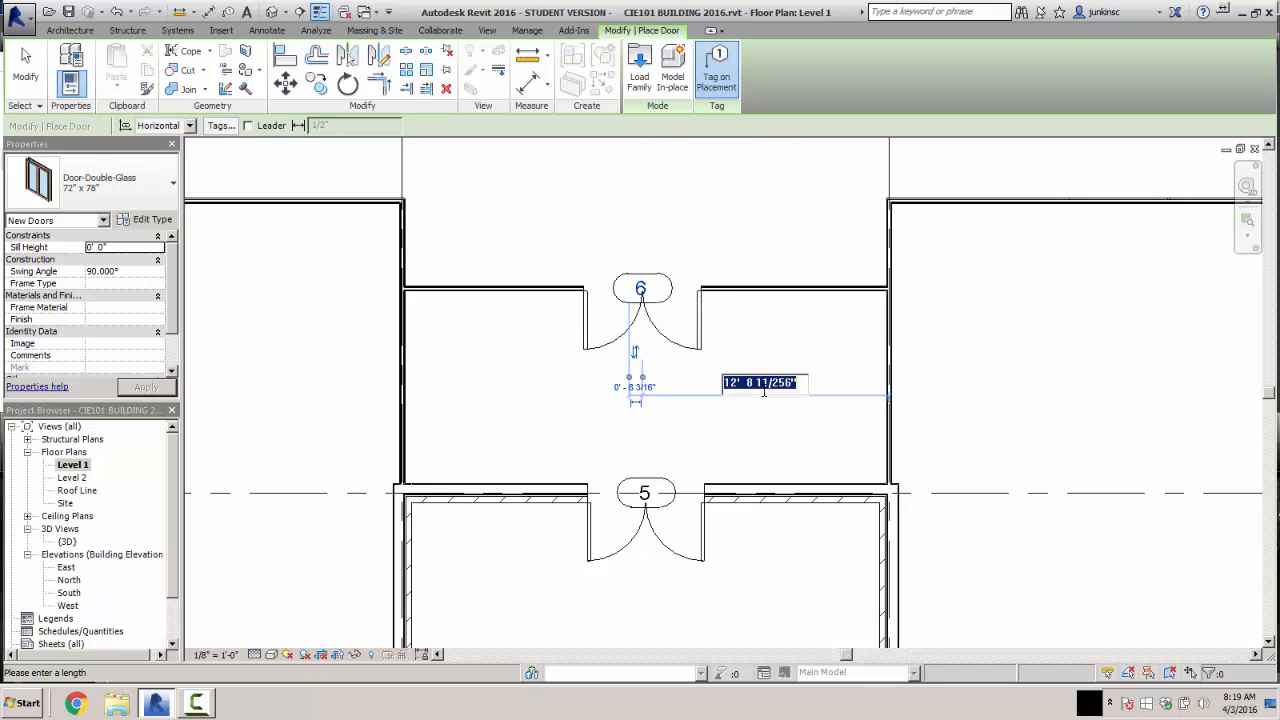
pyautogui.write("12'6")
pyautogui.press('Return')
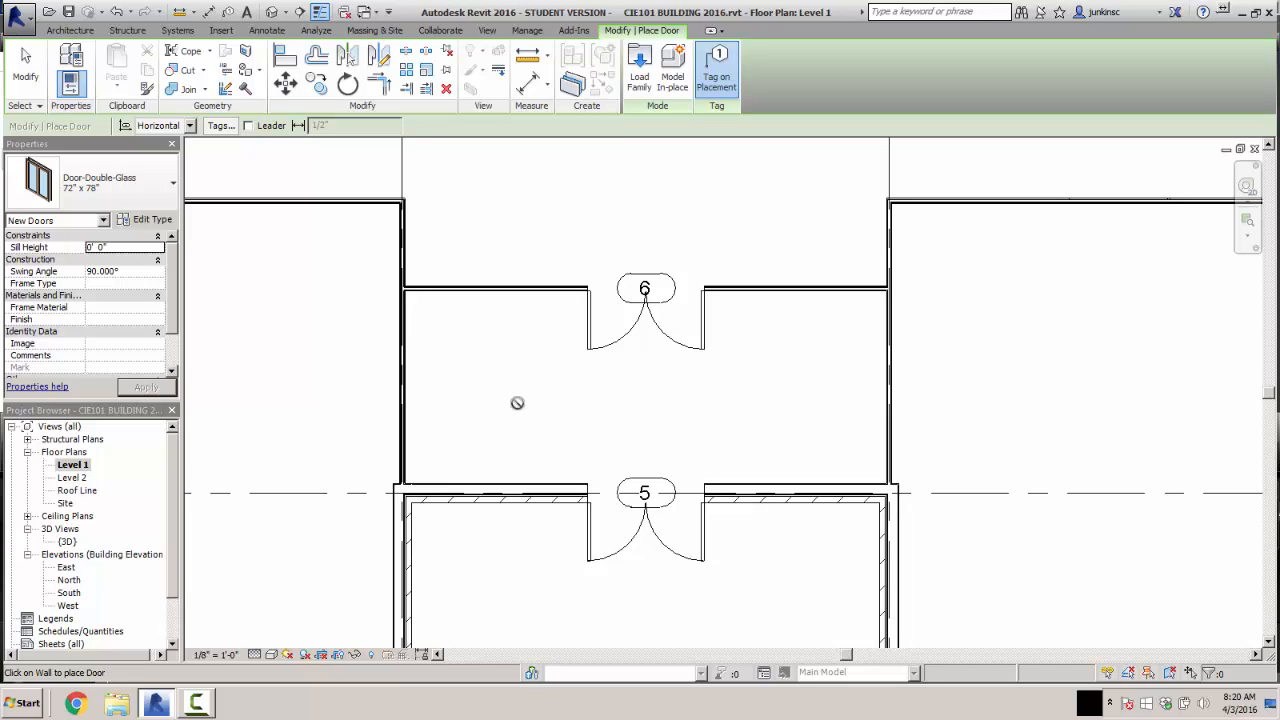
pyautogui.press('Escape')
pyautogui.click(664, 552)
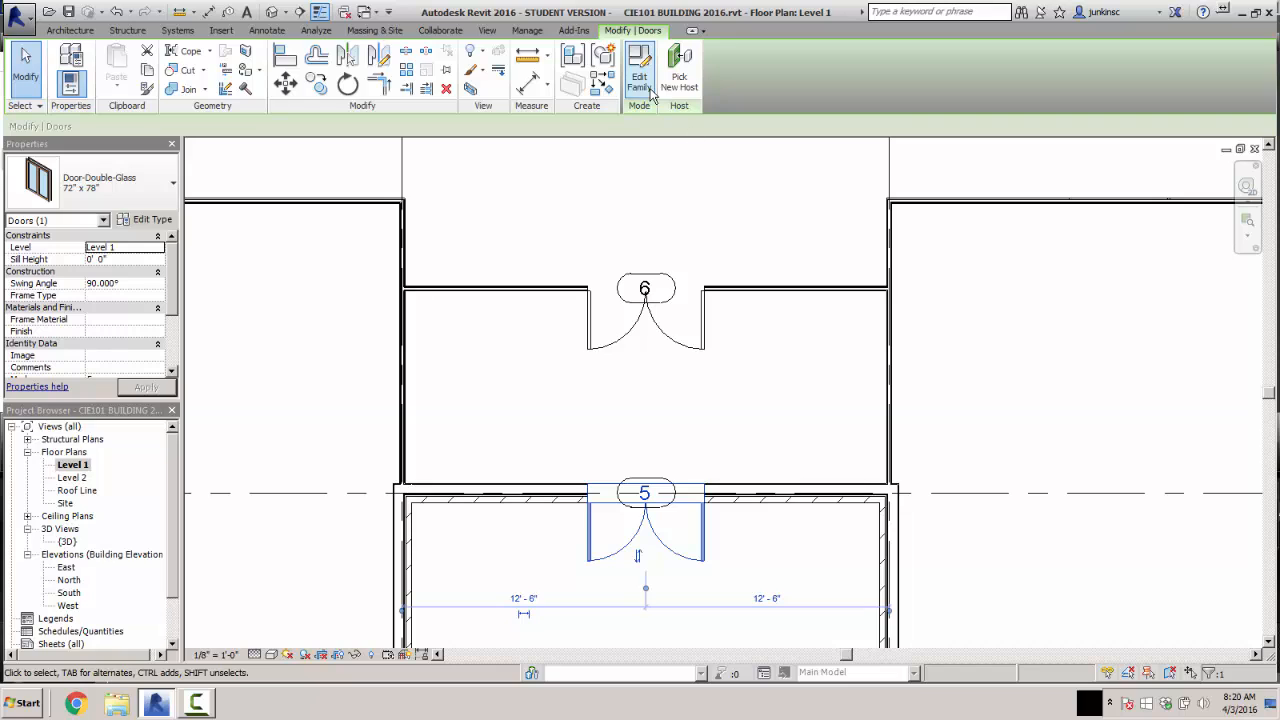
pyautogui.click(139, 190)
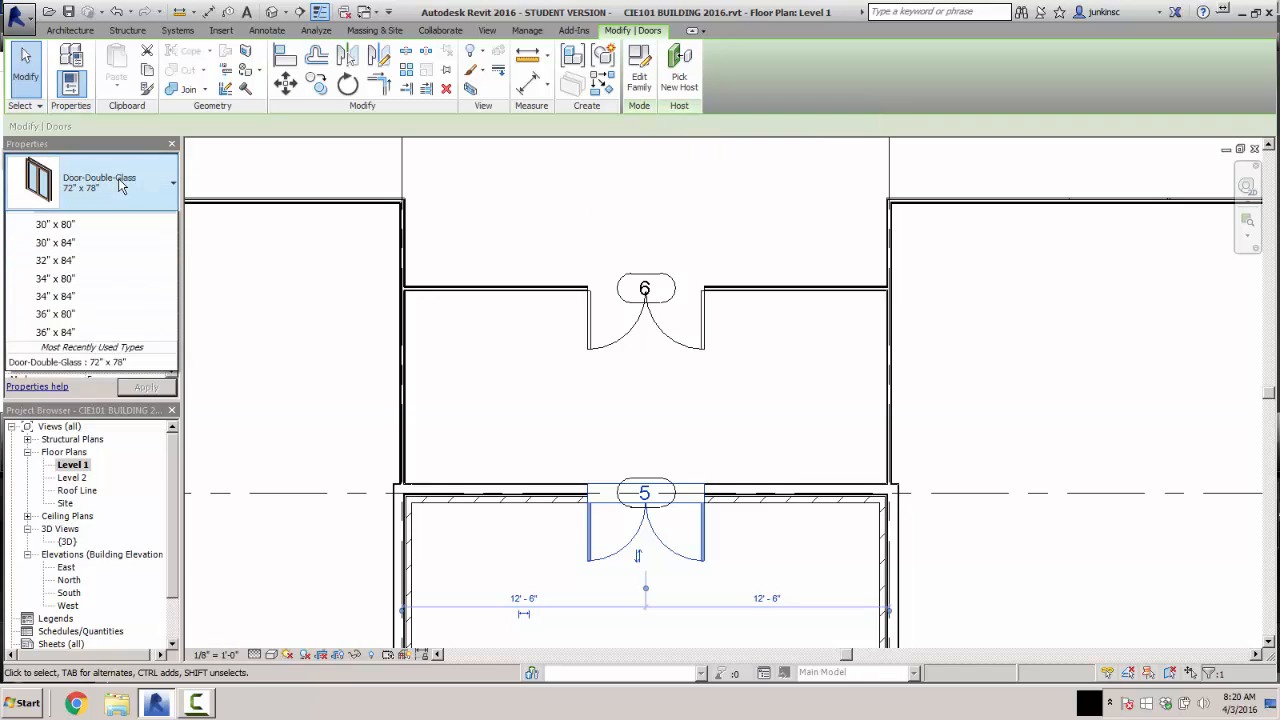
pyautogui.click(289, 223)
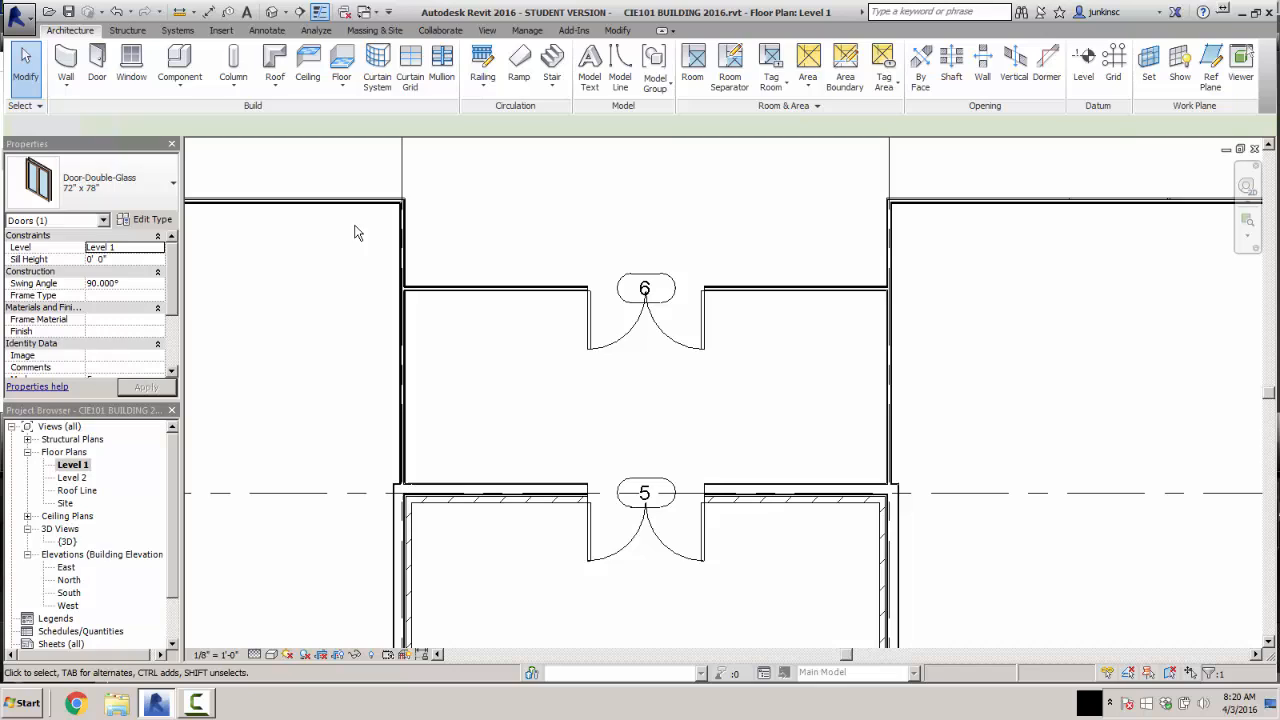
pyautogui.click(638, 545)
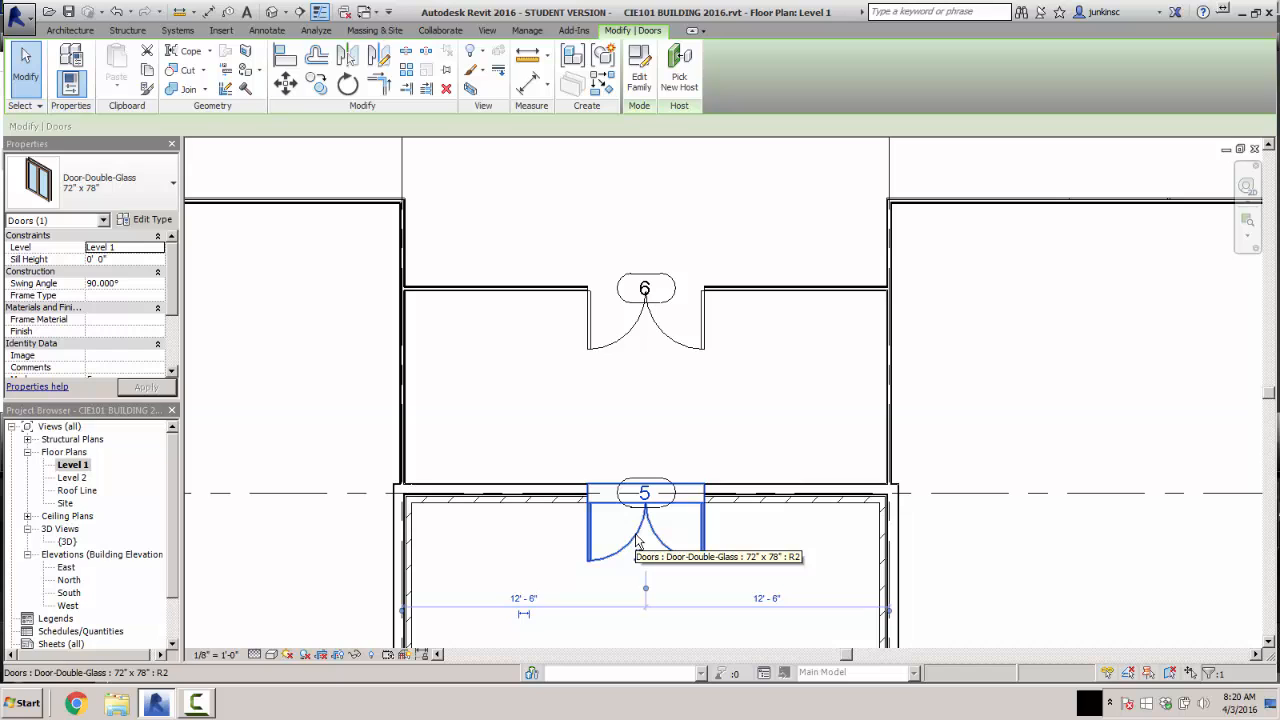
pyautogui.click(528, 428)
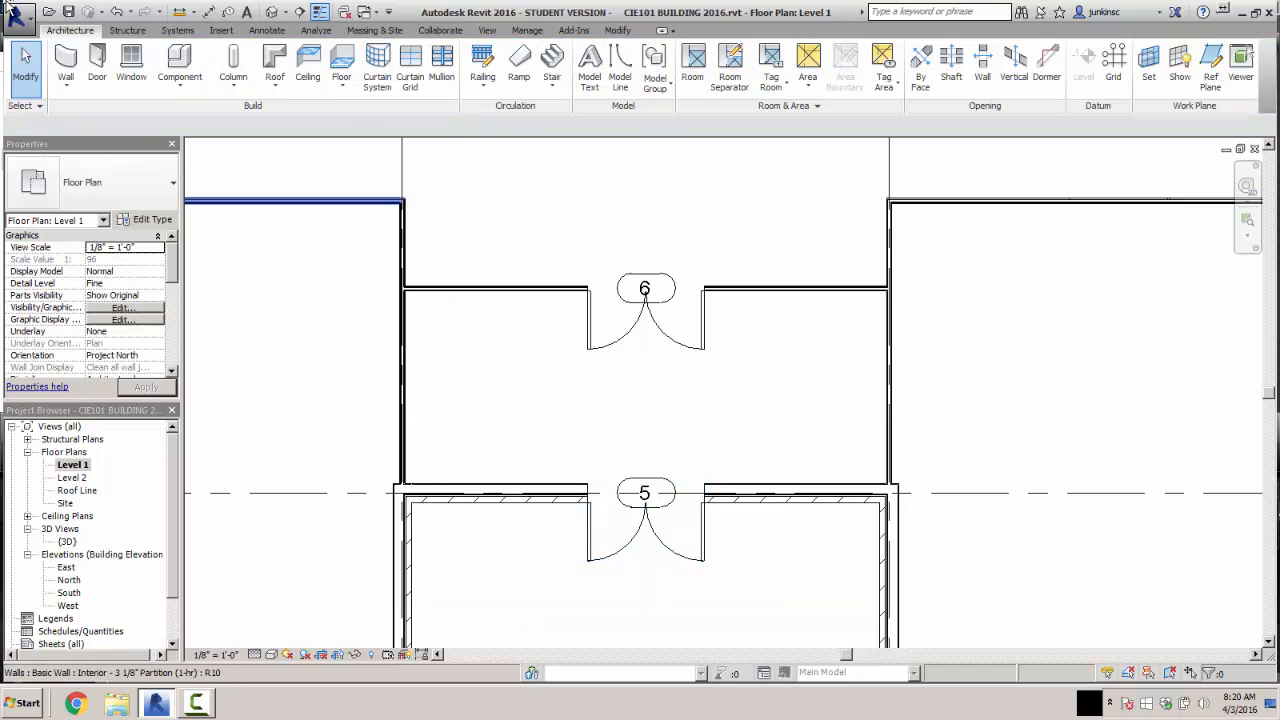
pyautogui.click(18, 16)
pyautogui.click(54, 158)
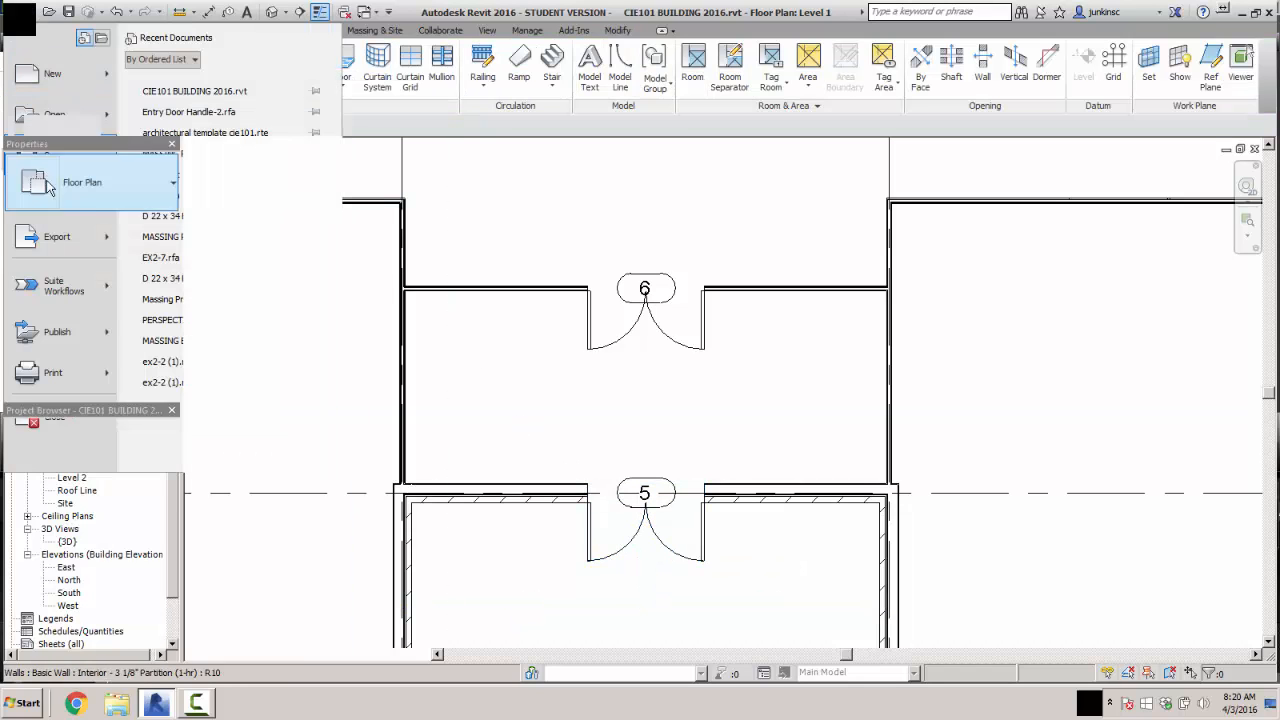
pyautogui.scroll(-4, 508, 270)
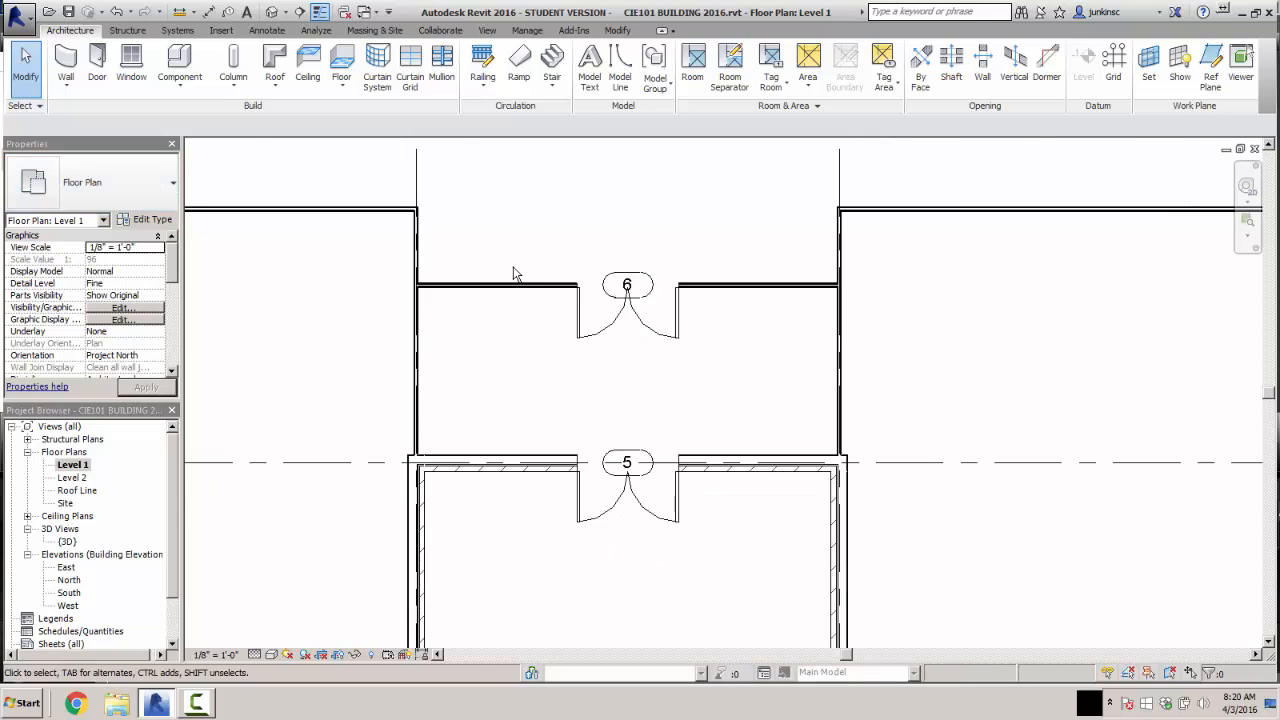
pyautogui.click(575, 295)
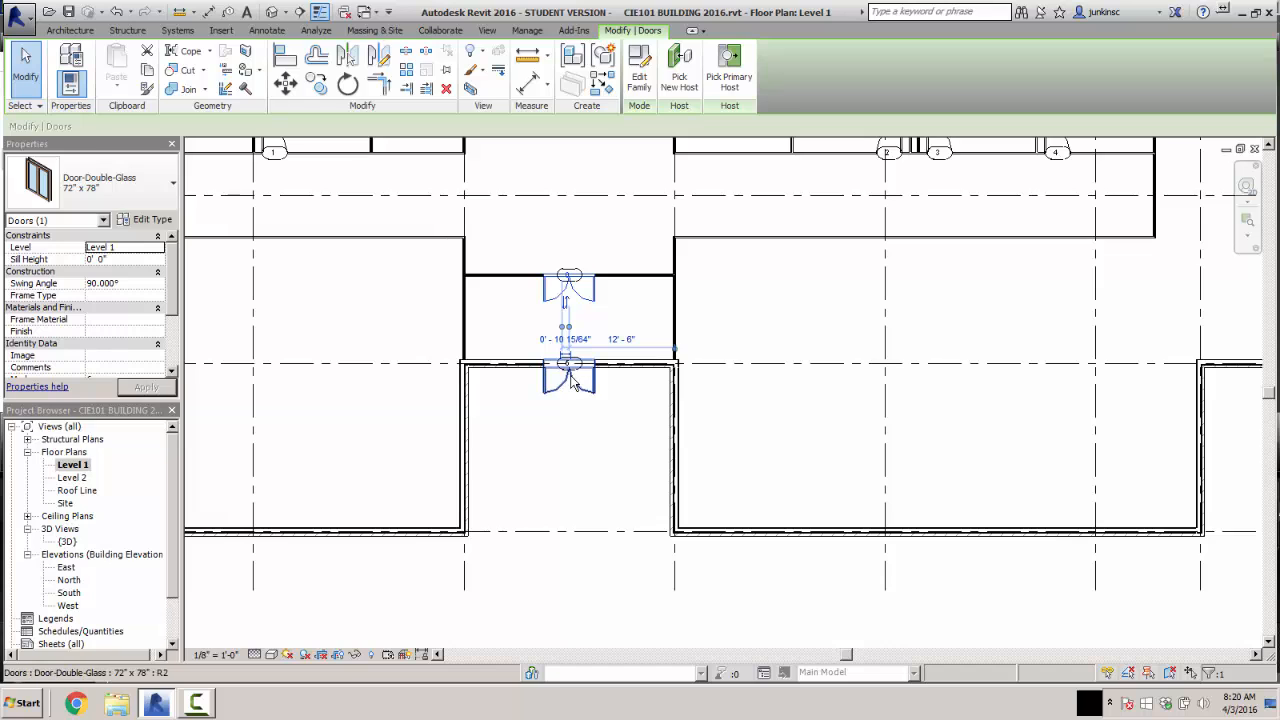
pyautogui.click(70, 30)
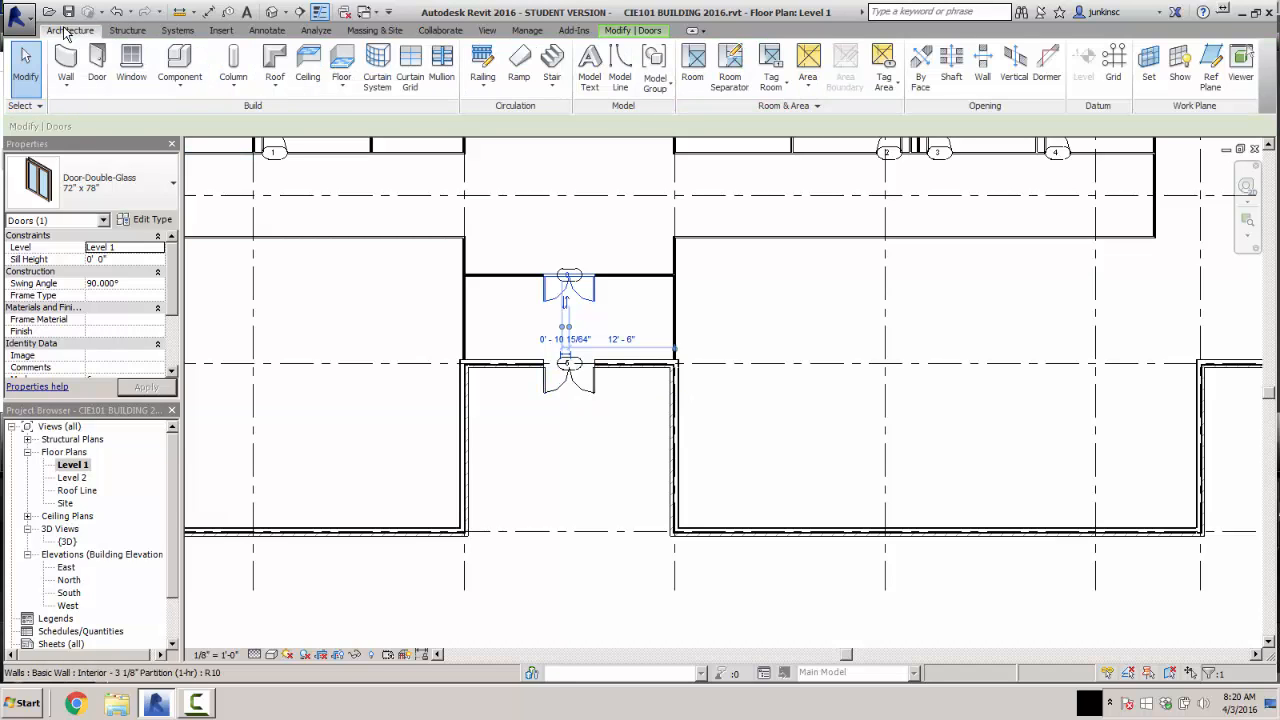
pyautogui.click(98, 65)
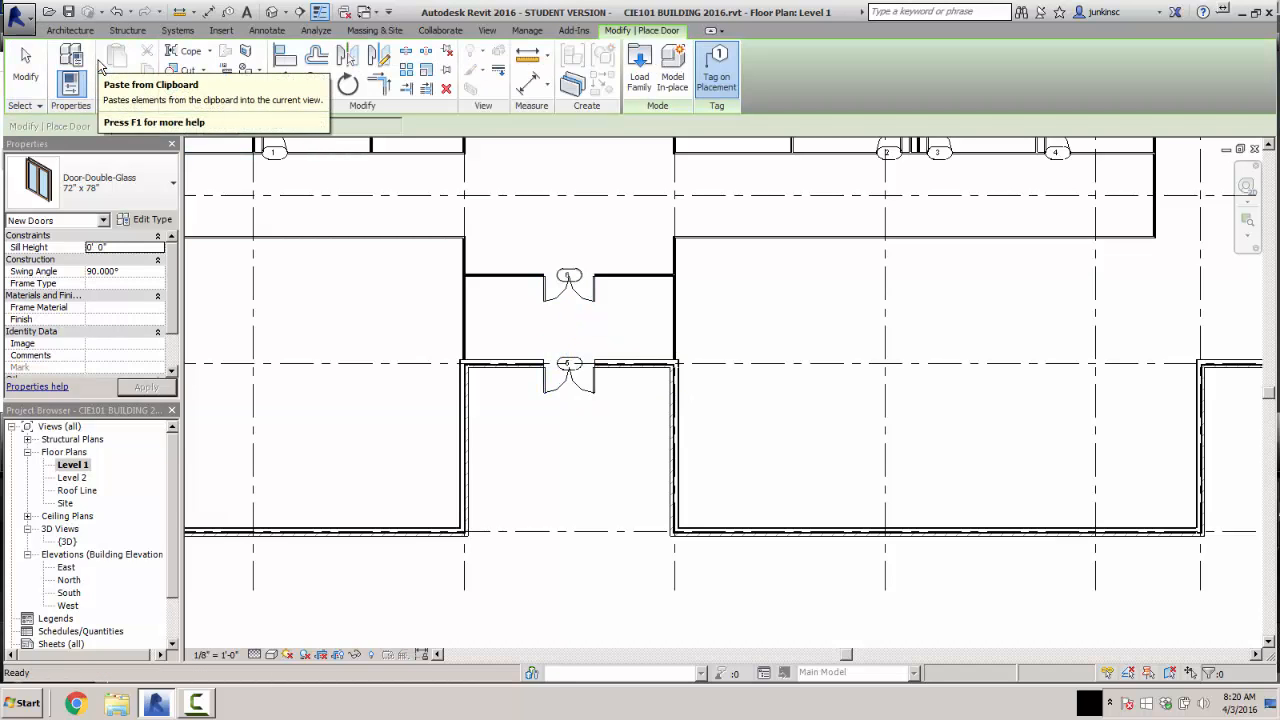
pyautogui.press('Escape')
pyautogui.press('Escape')
pyautogui.click(570, 390)
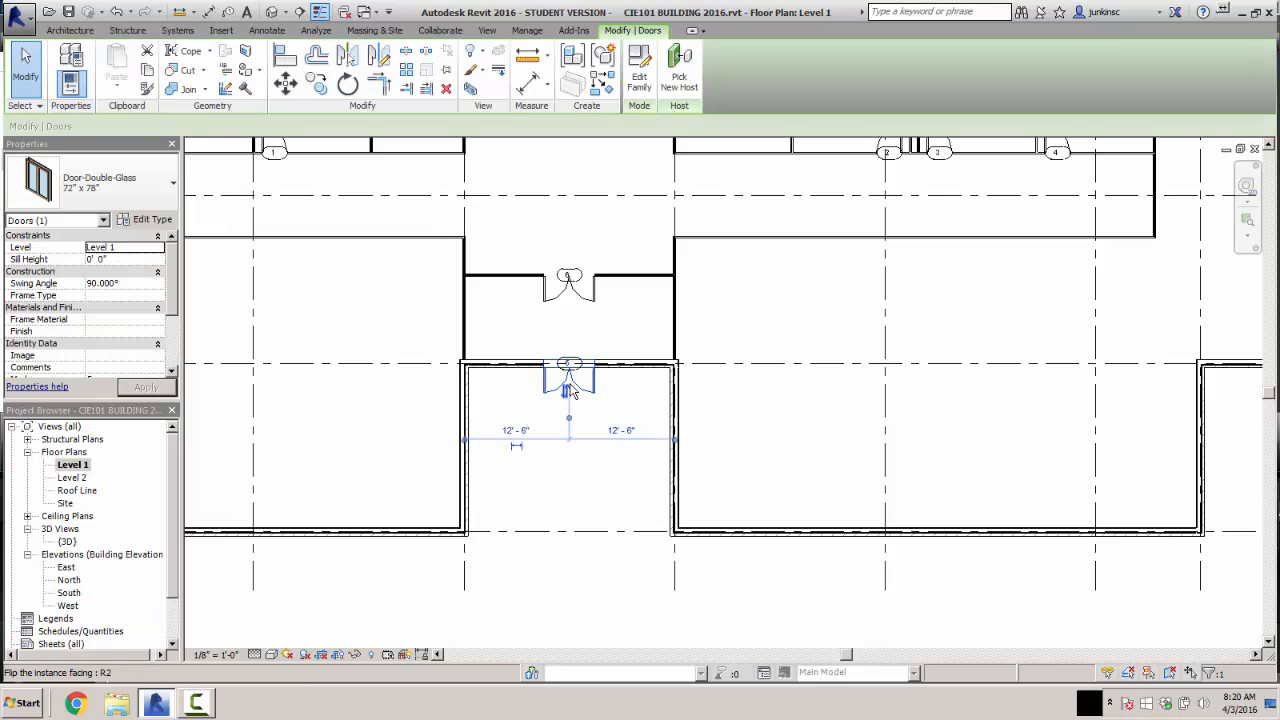
pyautogui.press('Escape')
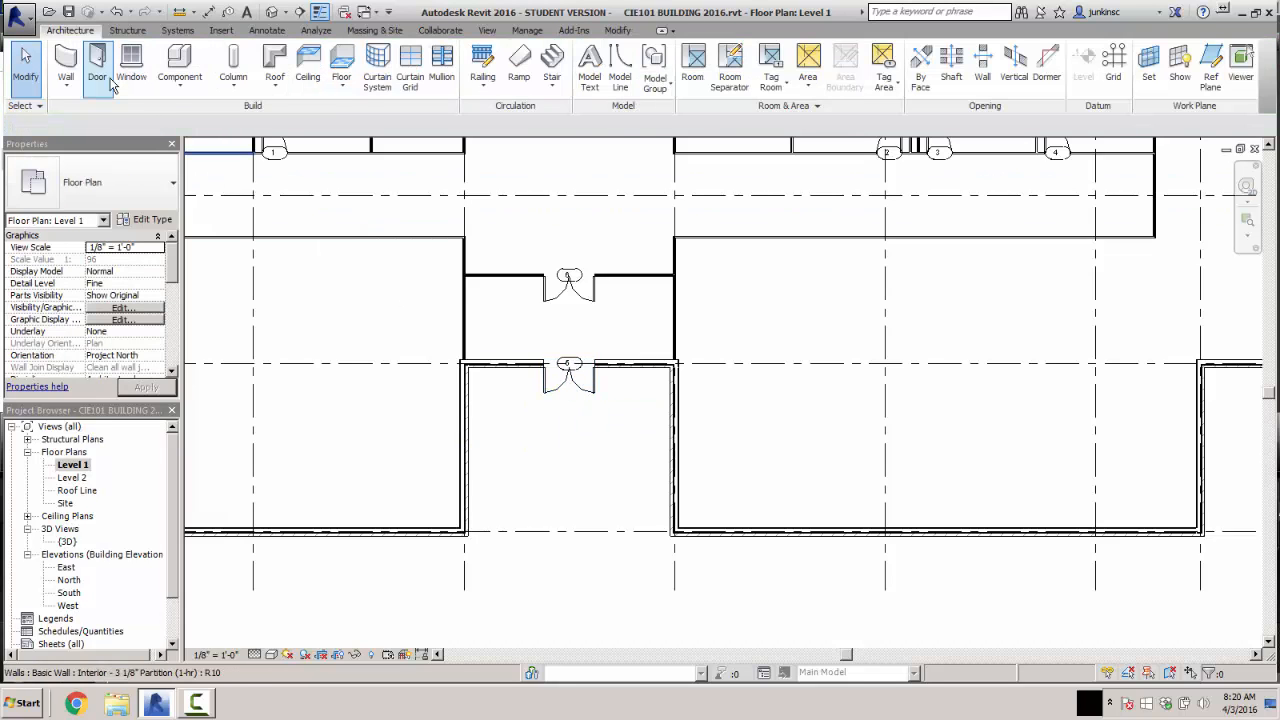
pyautogui.click(106, 72)
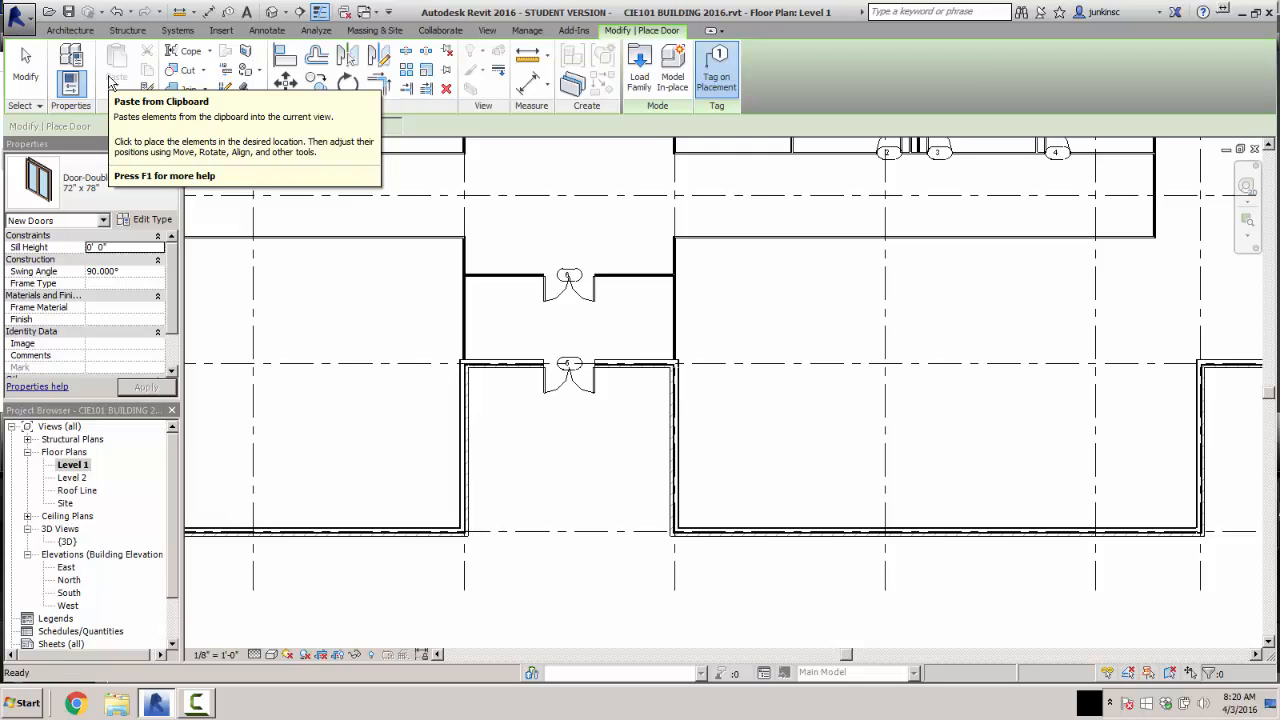
pyautogui.press('Escape')
# - Set the swing angle of the double-glass door in the vestibule's exterior wall to 45°
pyautogui.click(570, 378)
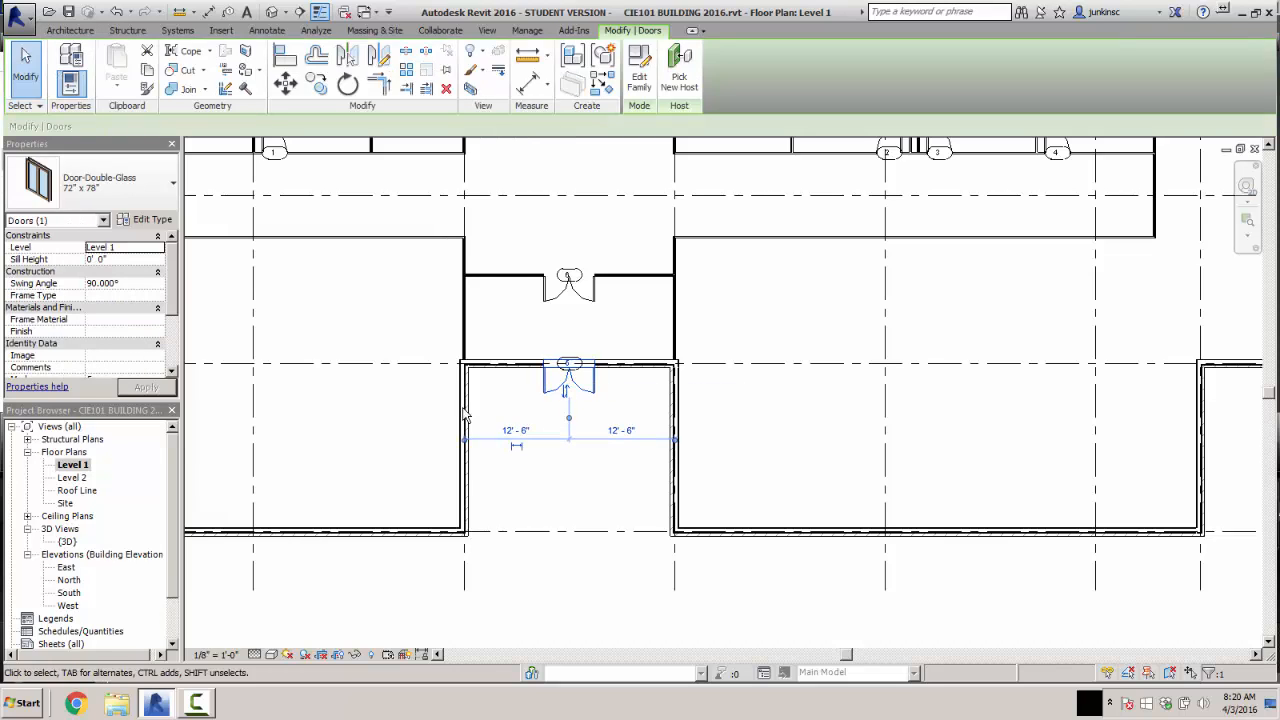
pyautogui.click(126, 284)
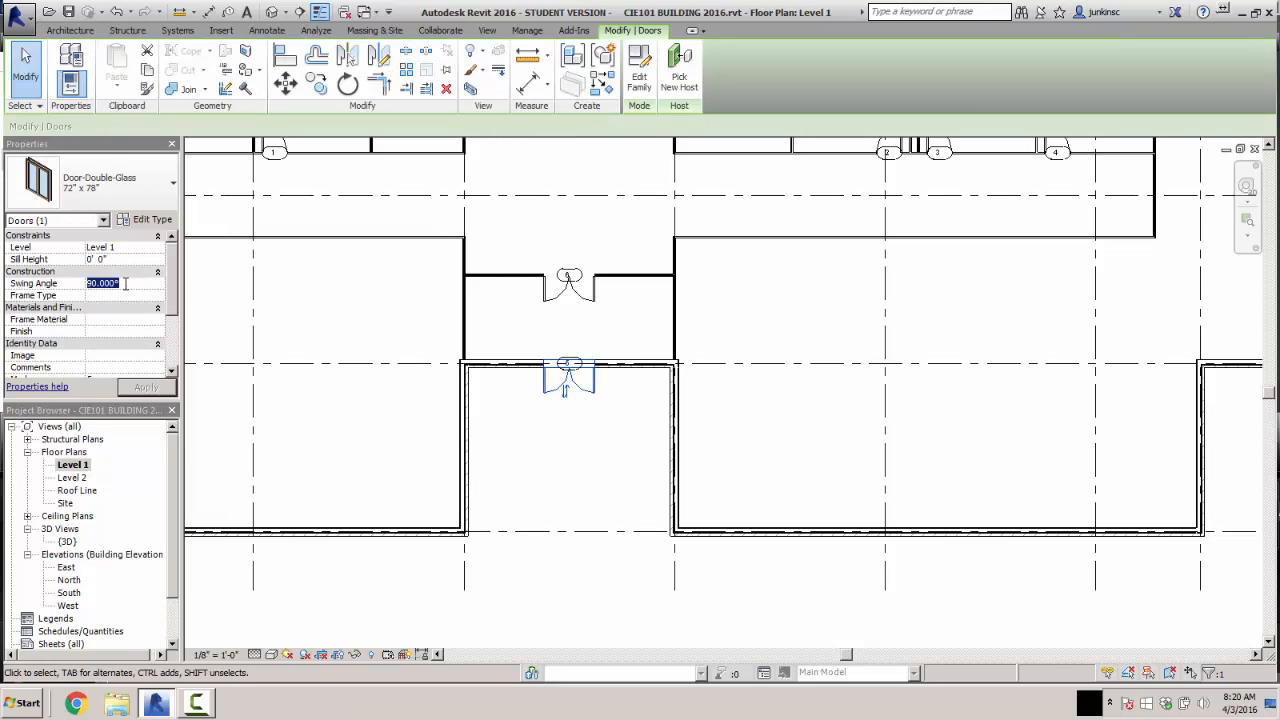
pyautogui.write('45')
pyautogui.press('Return')
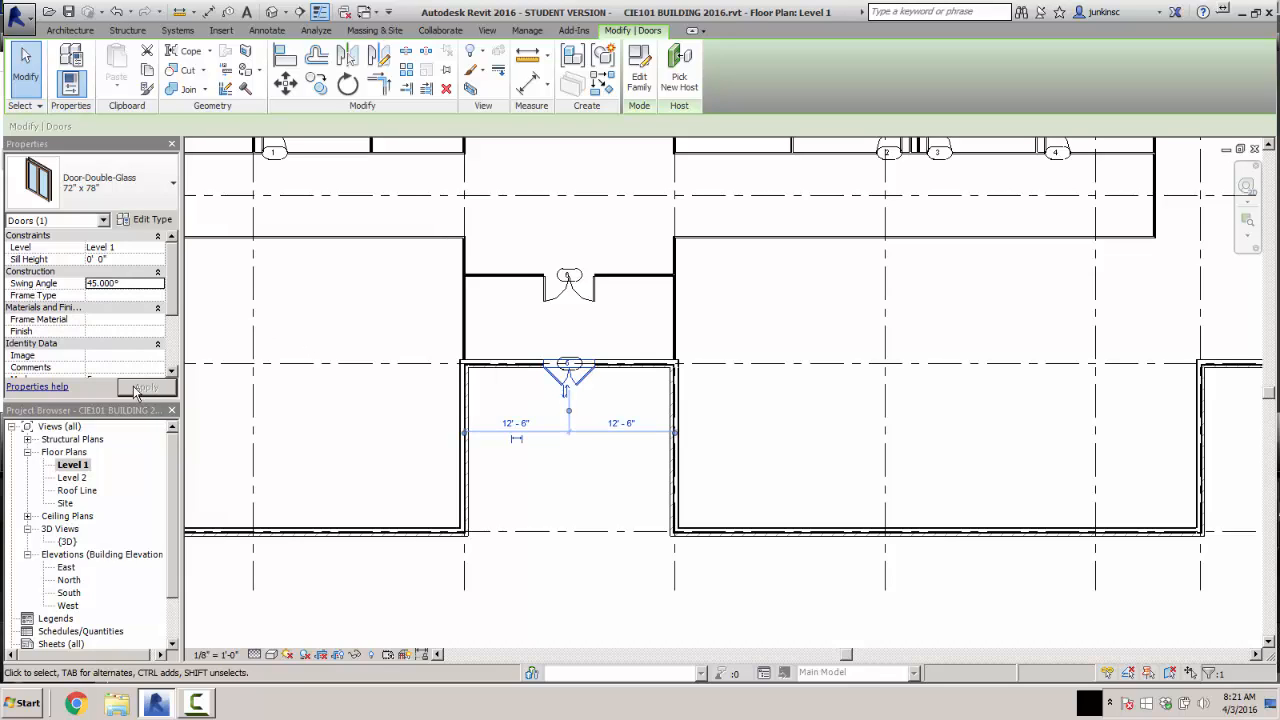
pyautogui.click(511, 403)
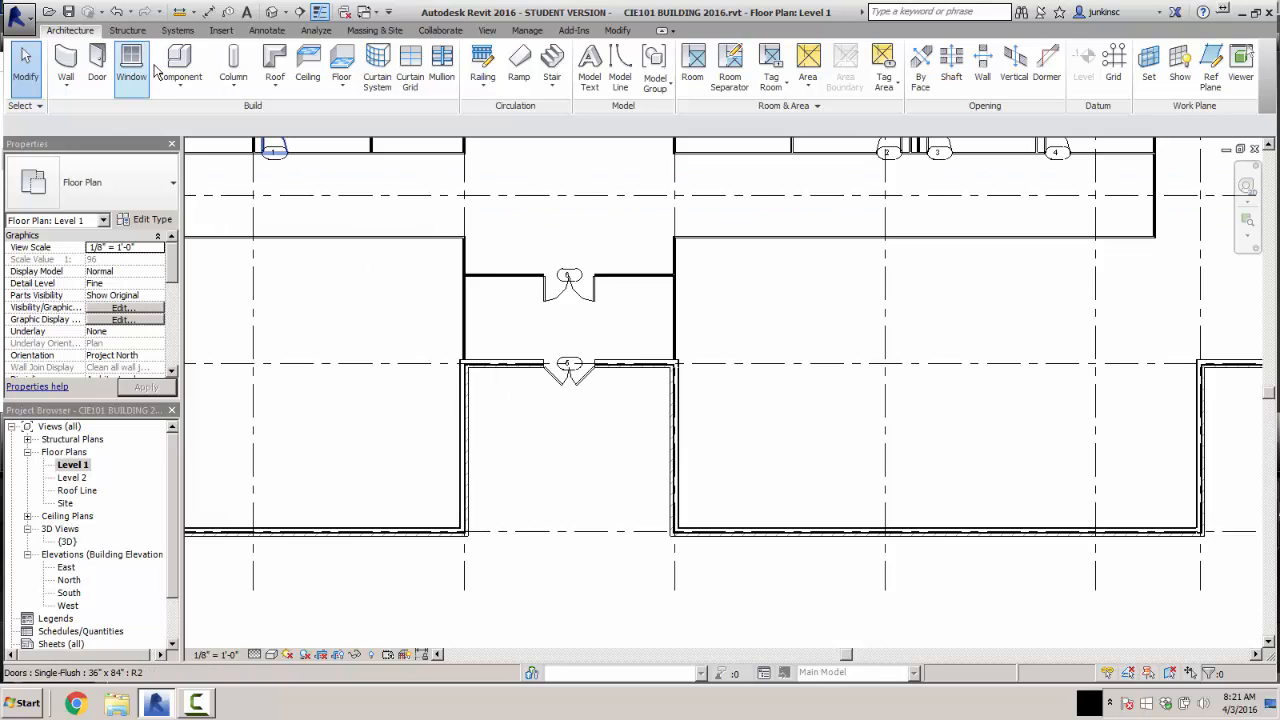
# - Load the 72" x 82" type of Door-Exterior-Double-Two_Lite.rfa from the US Imperial Doors Commercial library, and leave door placement without placing one
pyautogui.click(97, 64)
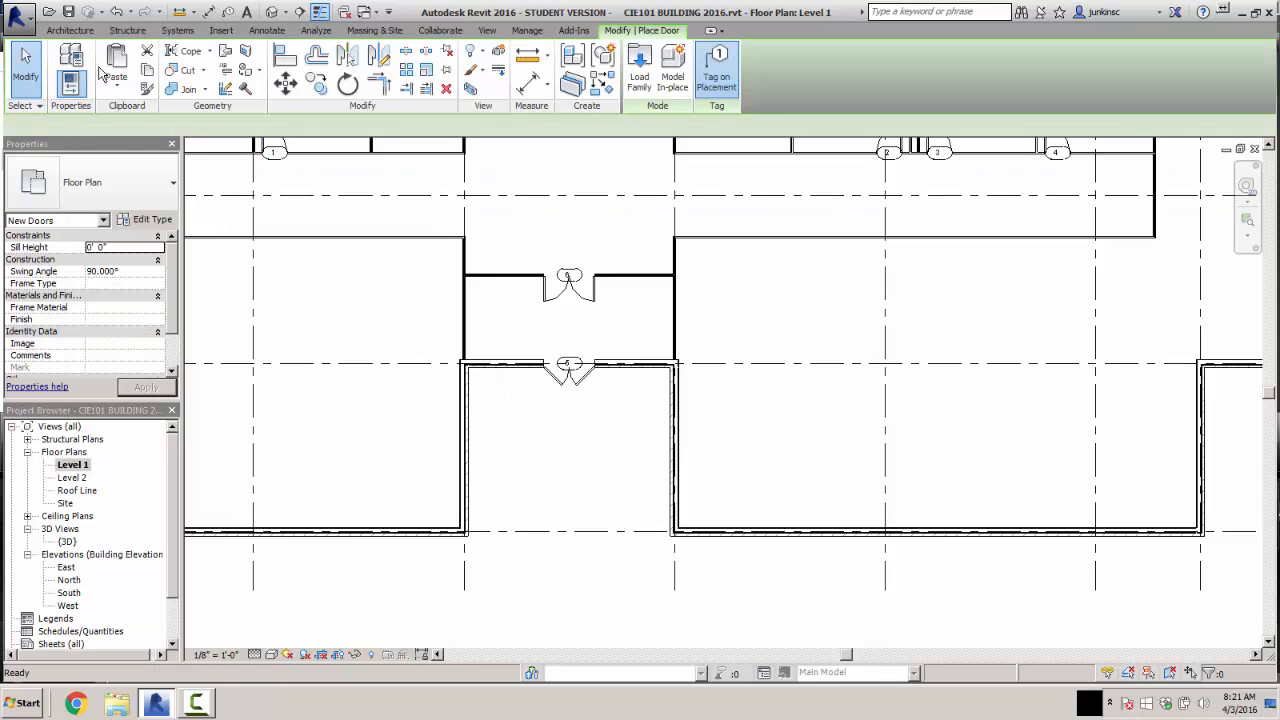
pyautogui.click(636, 78)
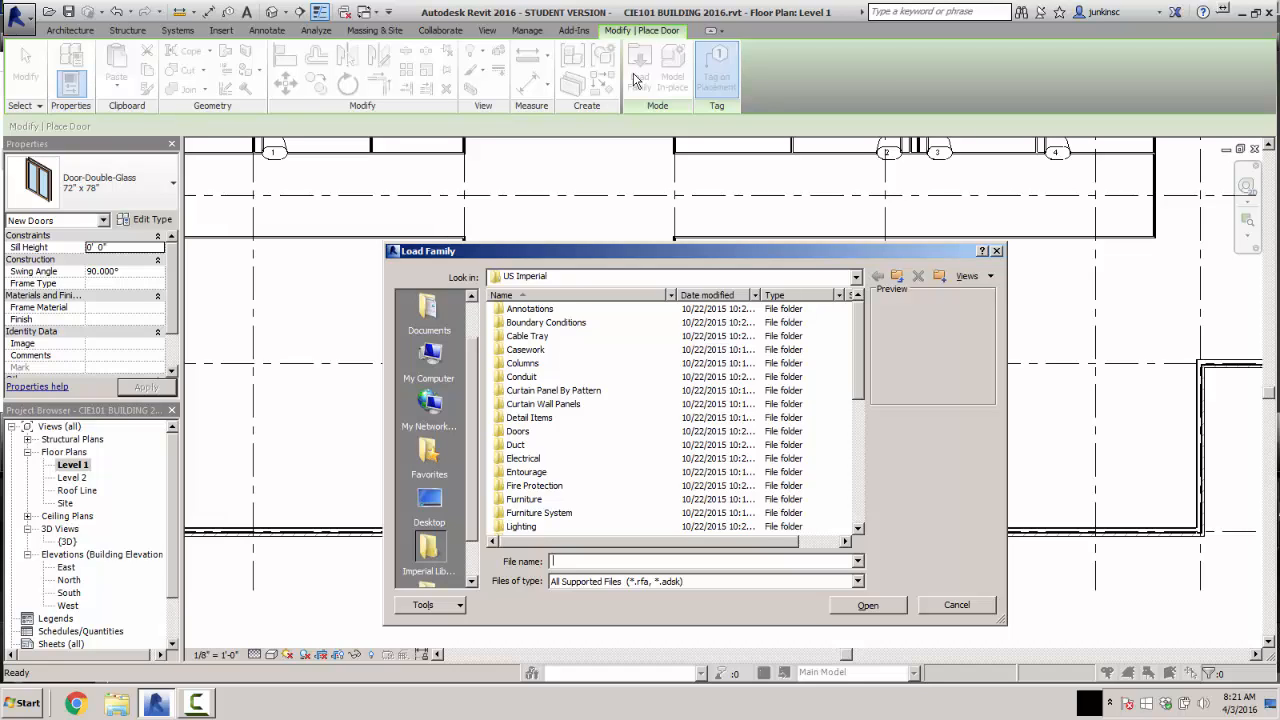
pyautogui.click(517, 436)
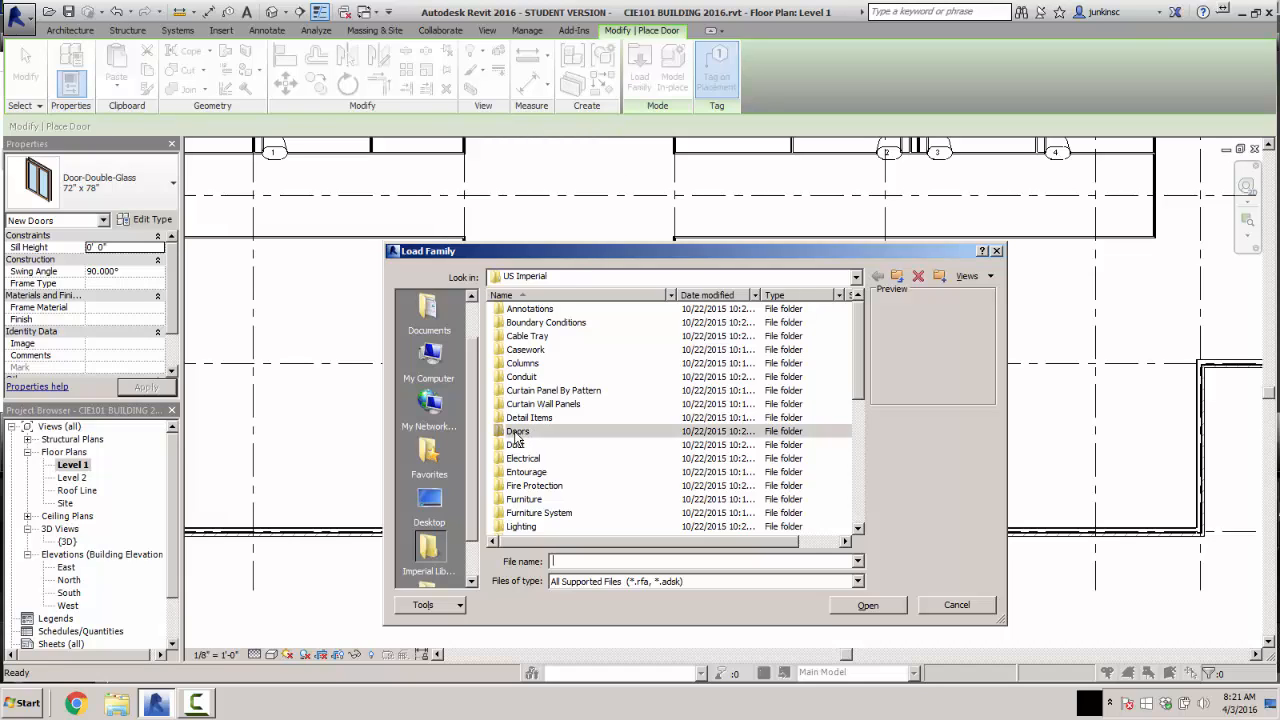
pyautogui.doubleClick(517, 436)
pyautogui.doubleClick(532, 309)
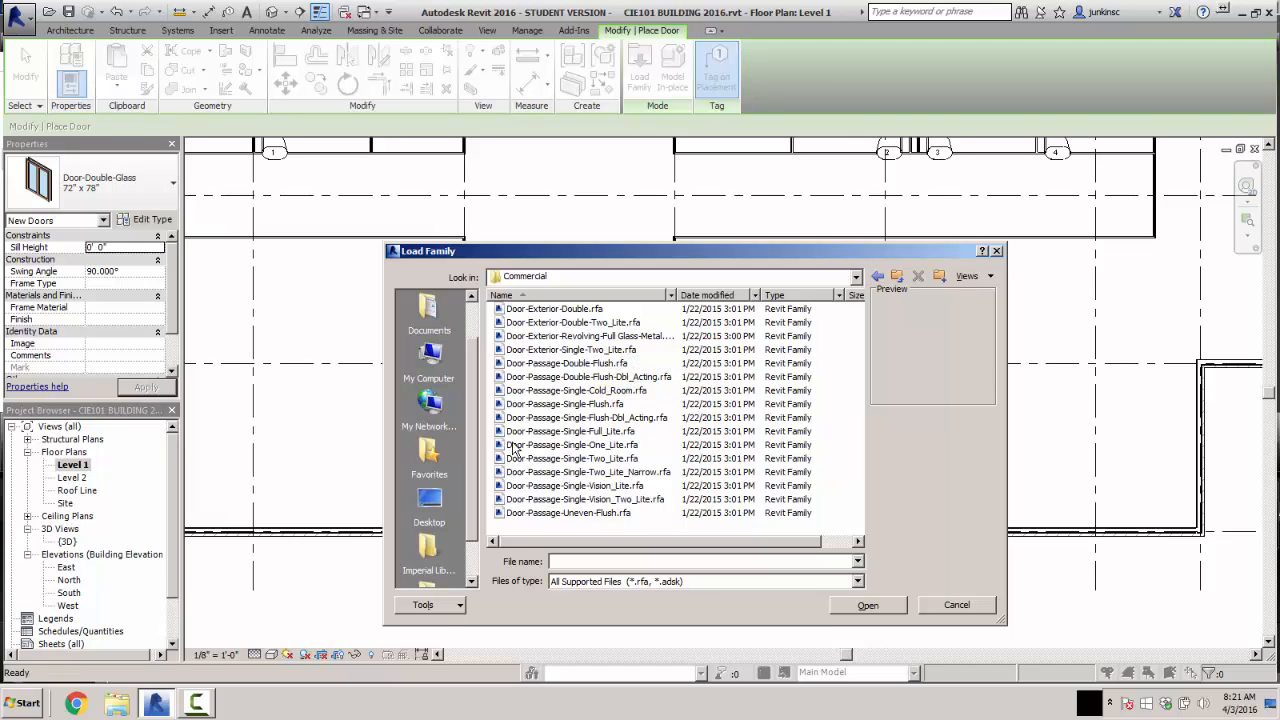
pyautogui.click(527, 324)
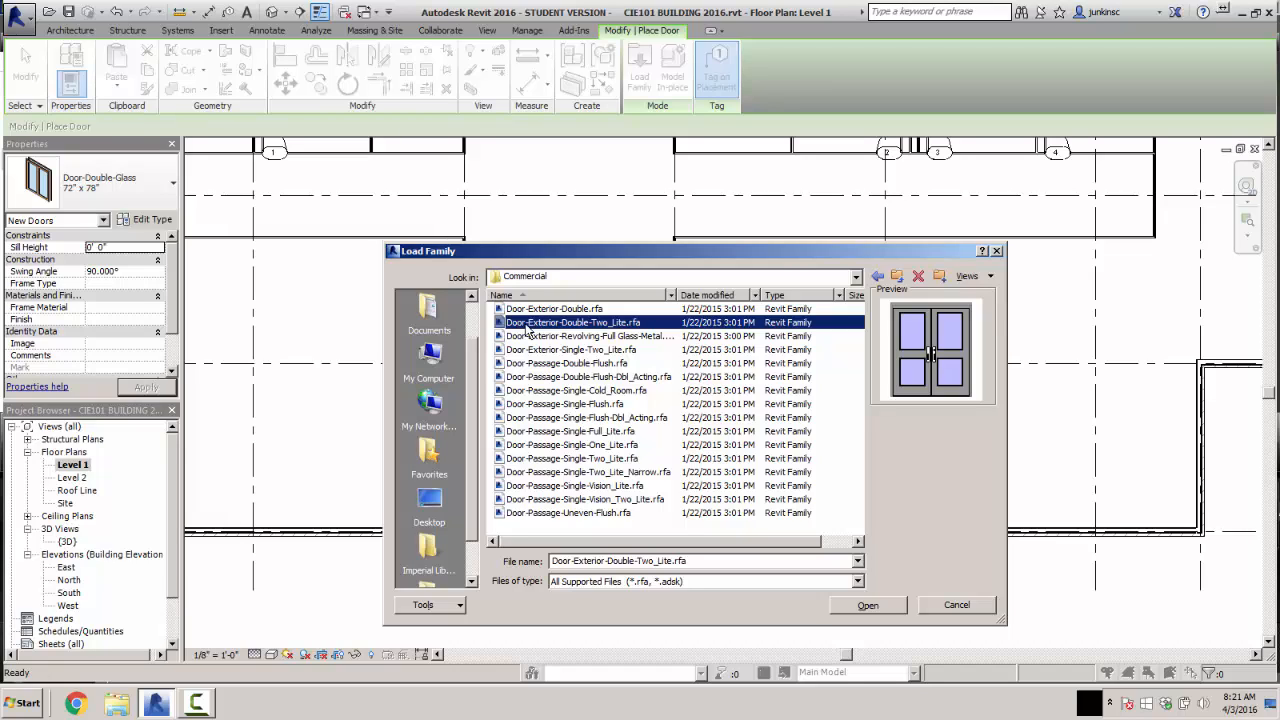
pyautogui.click(868, 605)
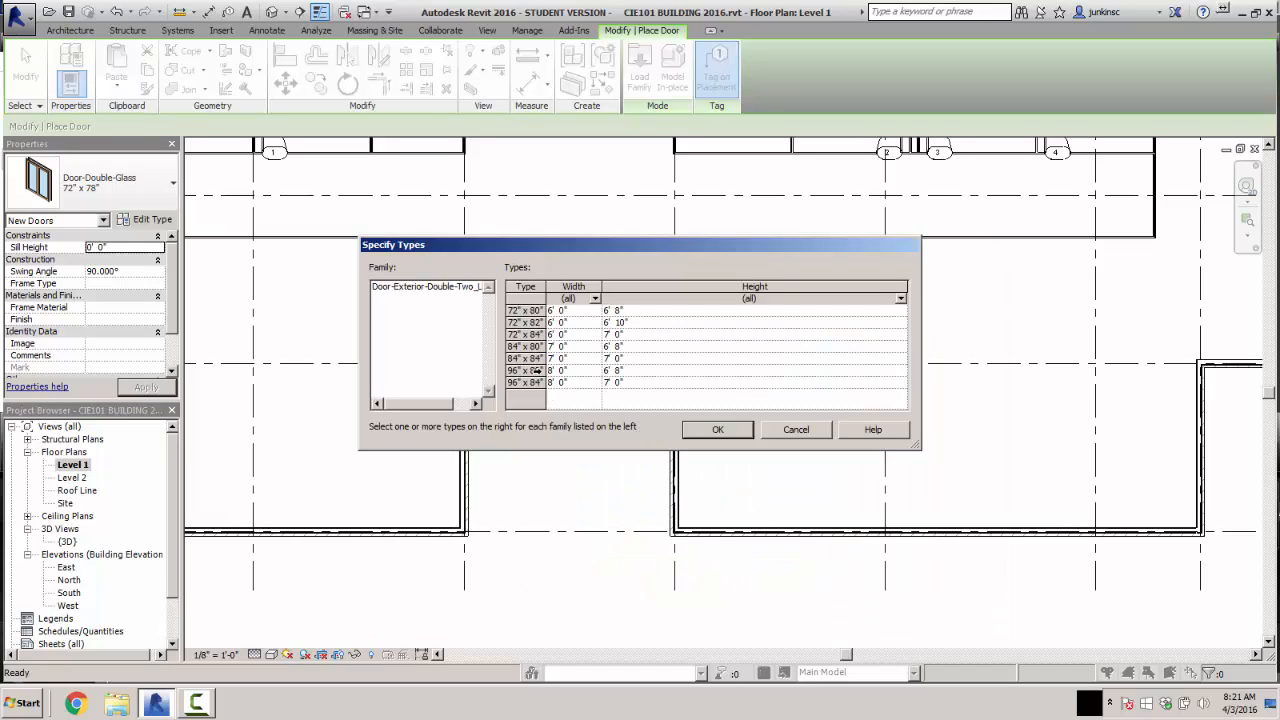
pyautogui.click(525, 322)
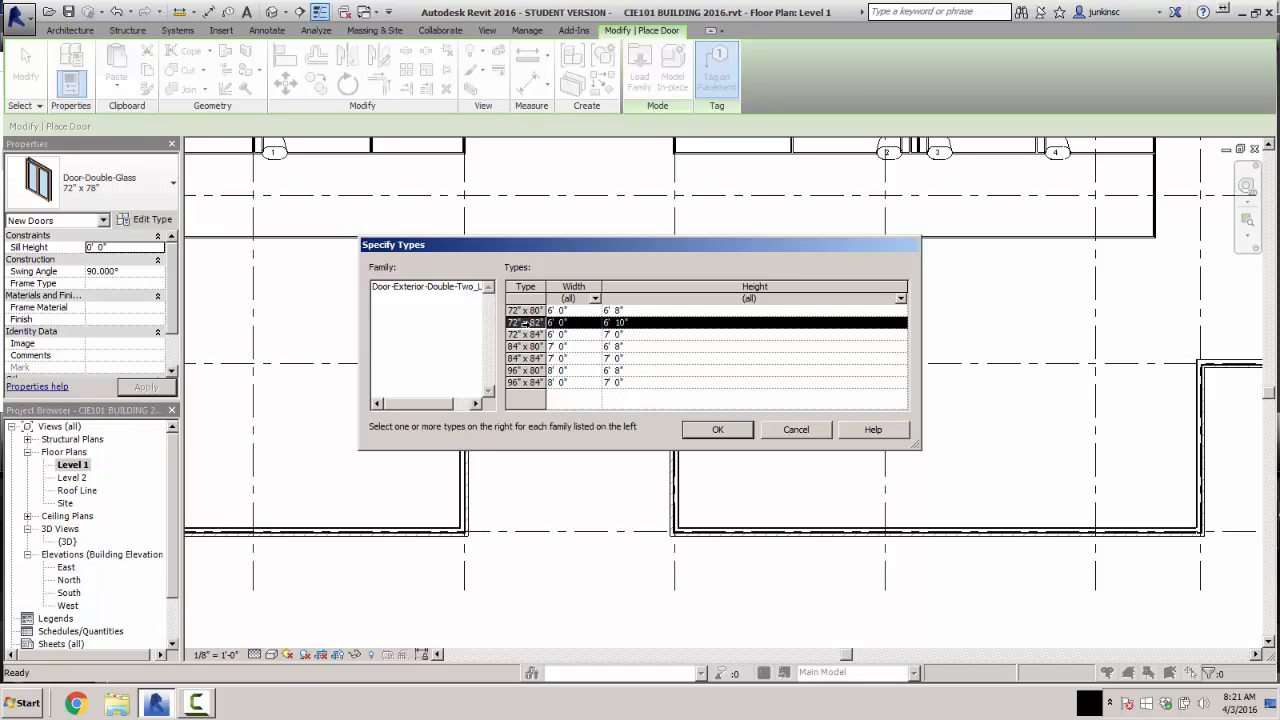
pyautogui.click(719, 430)
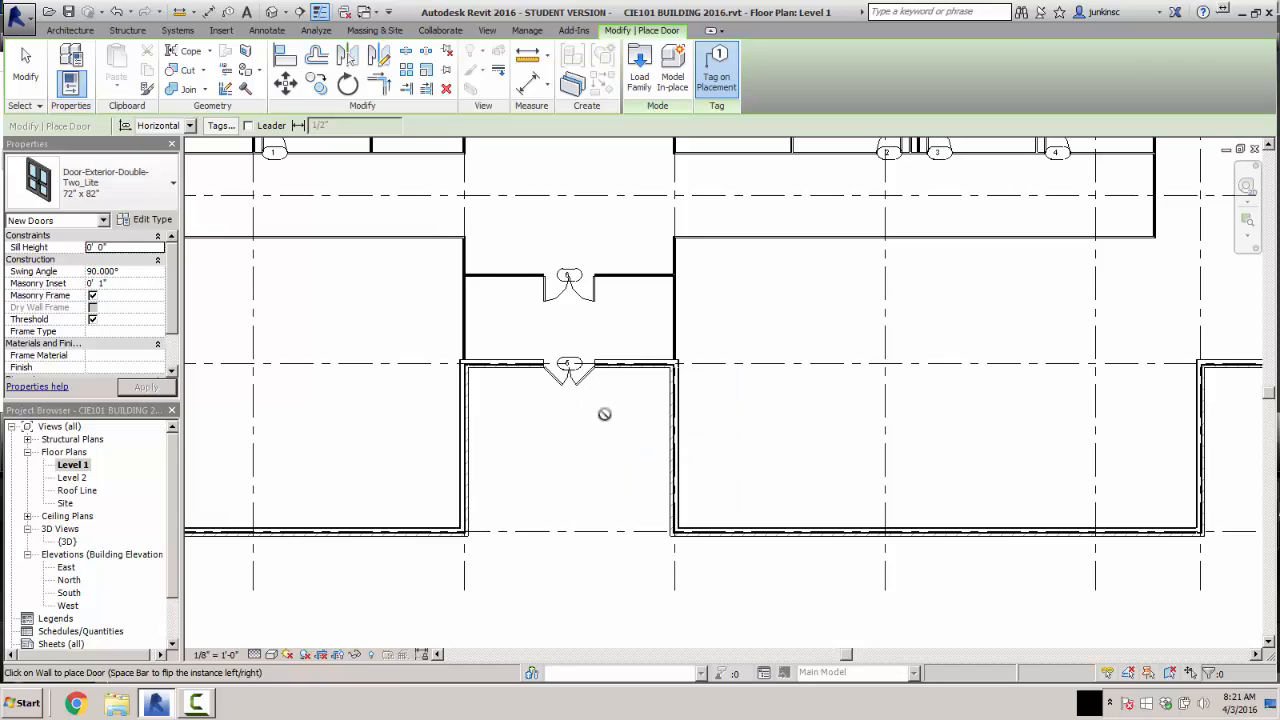
pyautogui.press('Escape')
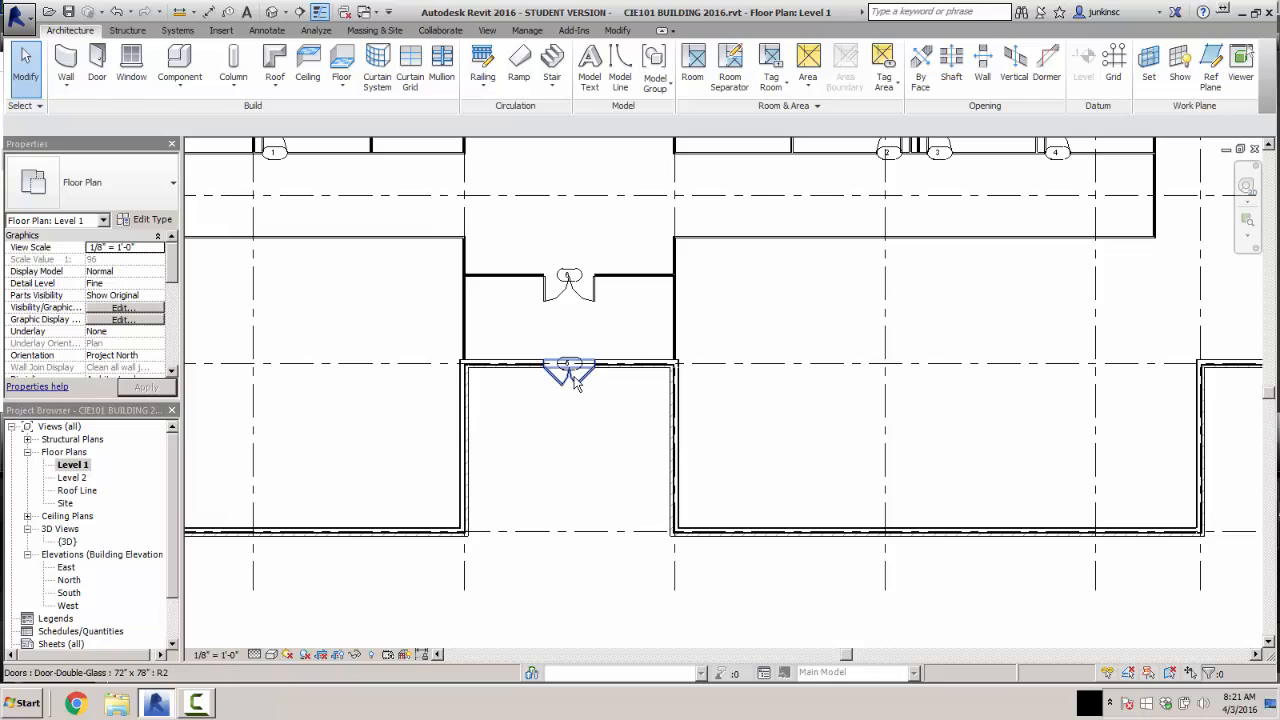
# - Change the vestibule's exterior-wall door to the Door-Exterior-Double-Two_Lite 72" x 82" type
pyautogui.click(571, 378)
pyautogui.click(171, 188)
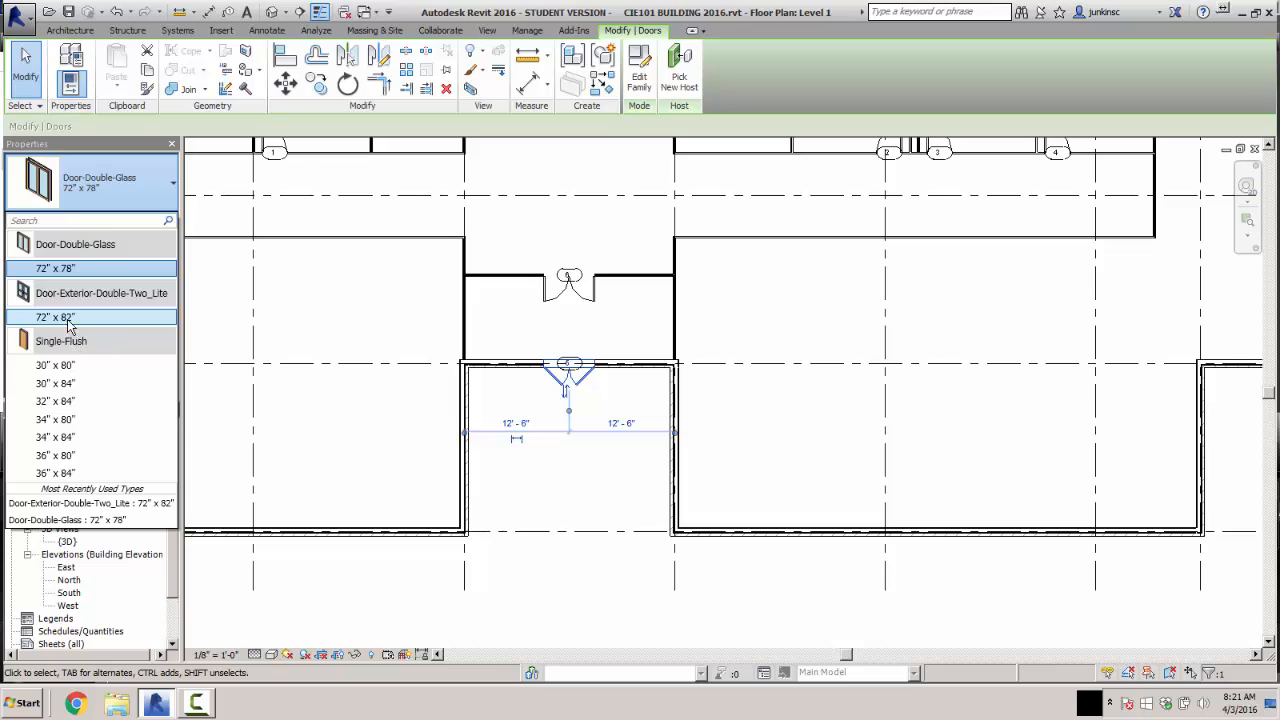
pyautogui.press('Escape')
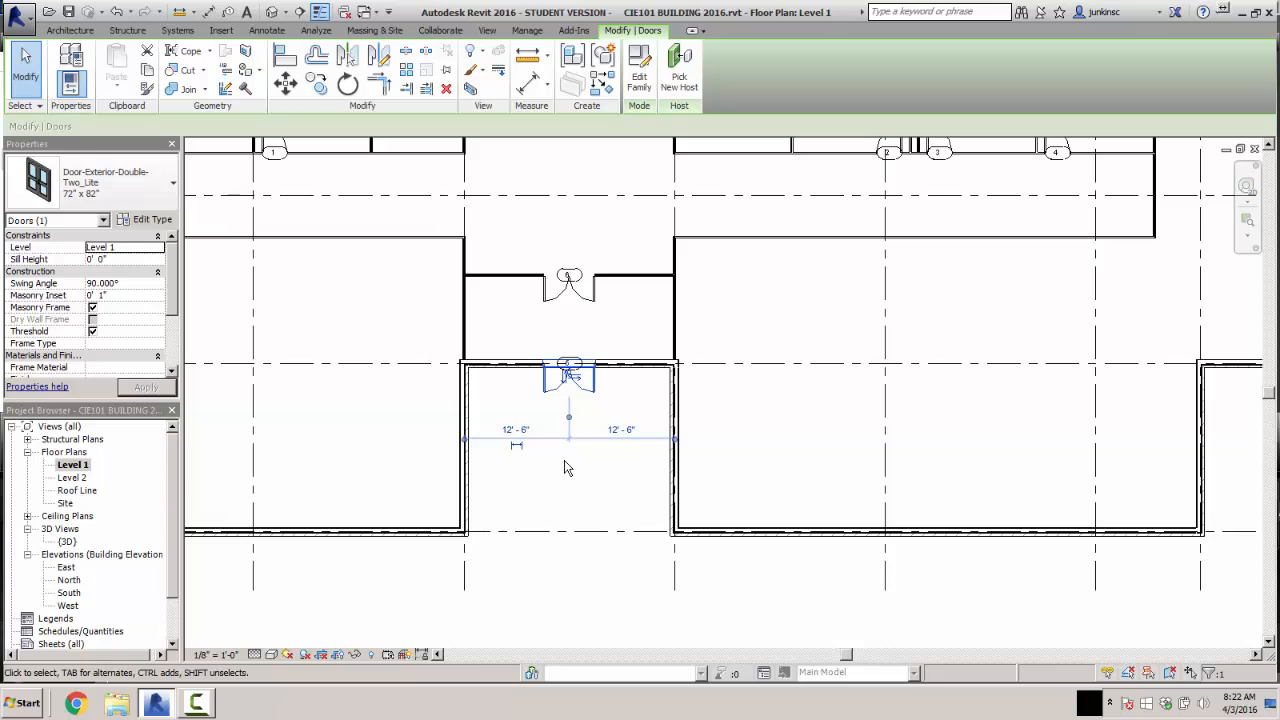
pyautogui.click(565, 468)
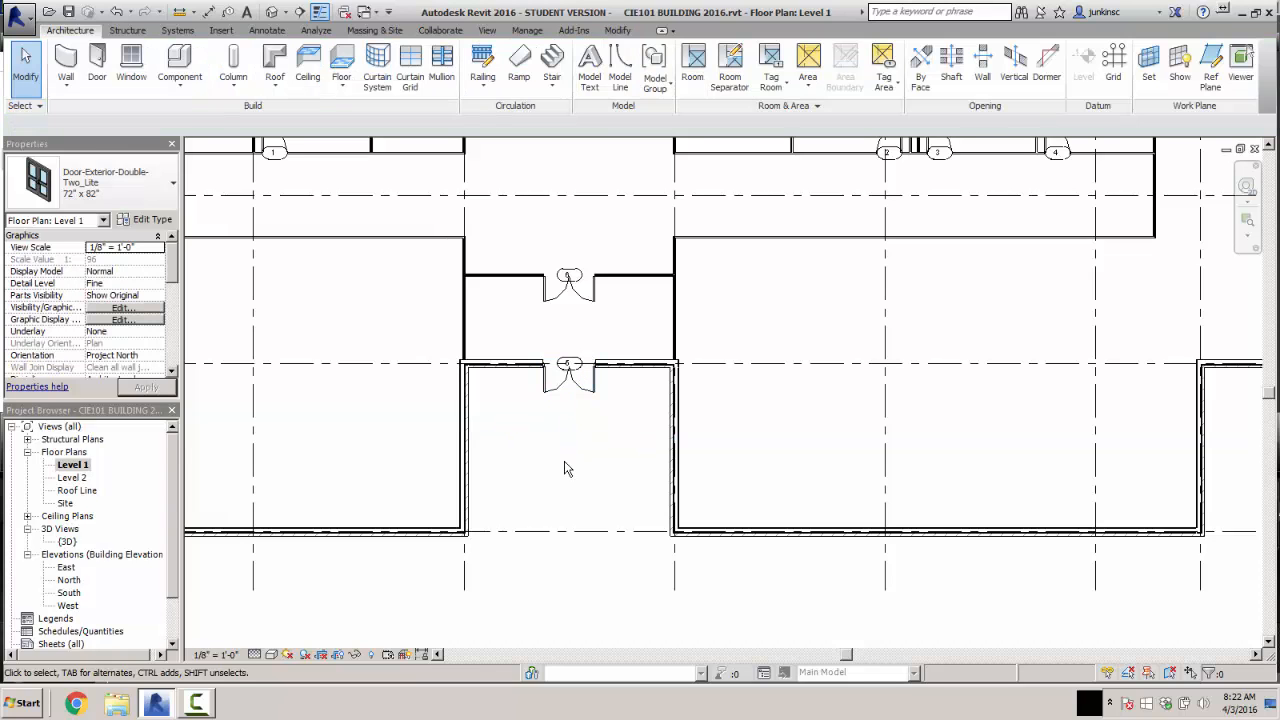
# - Open the exterior vestibule door's family for editing and check which types are available for the left leaf's pull without a lock
pyautogui.click(587, 393)
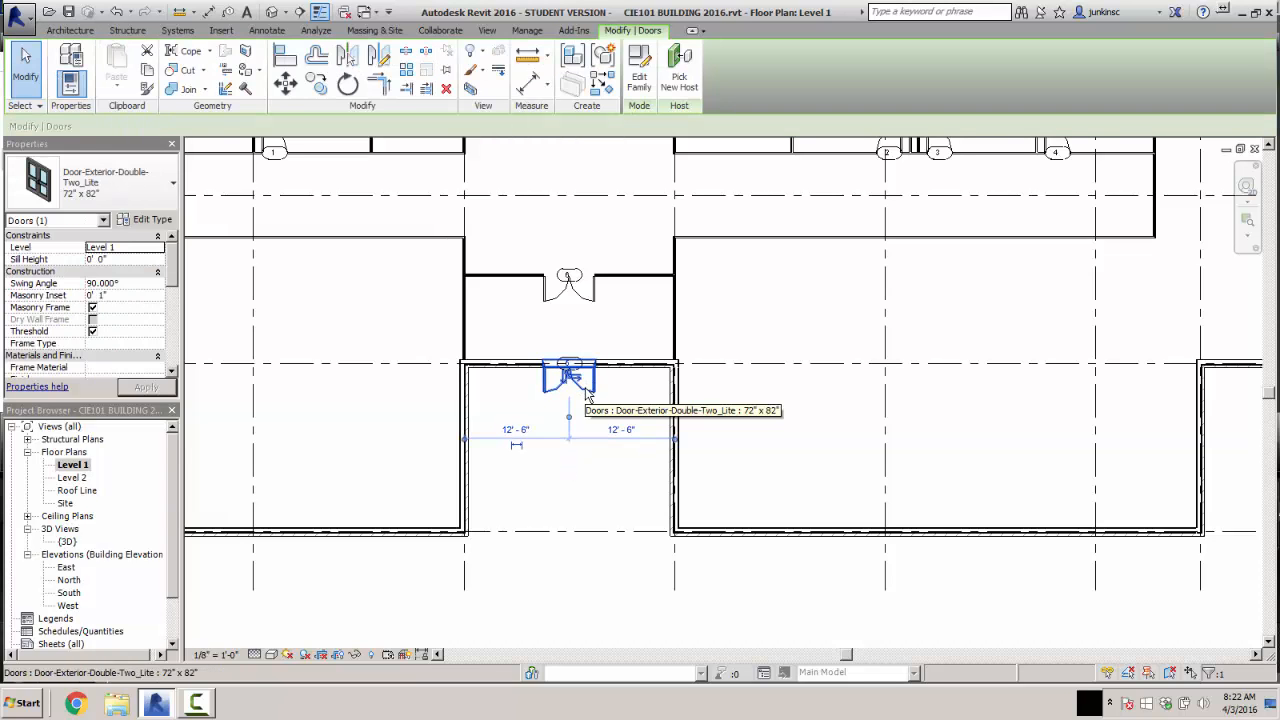
pyautogui.click(640, 90)
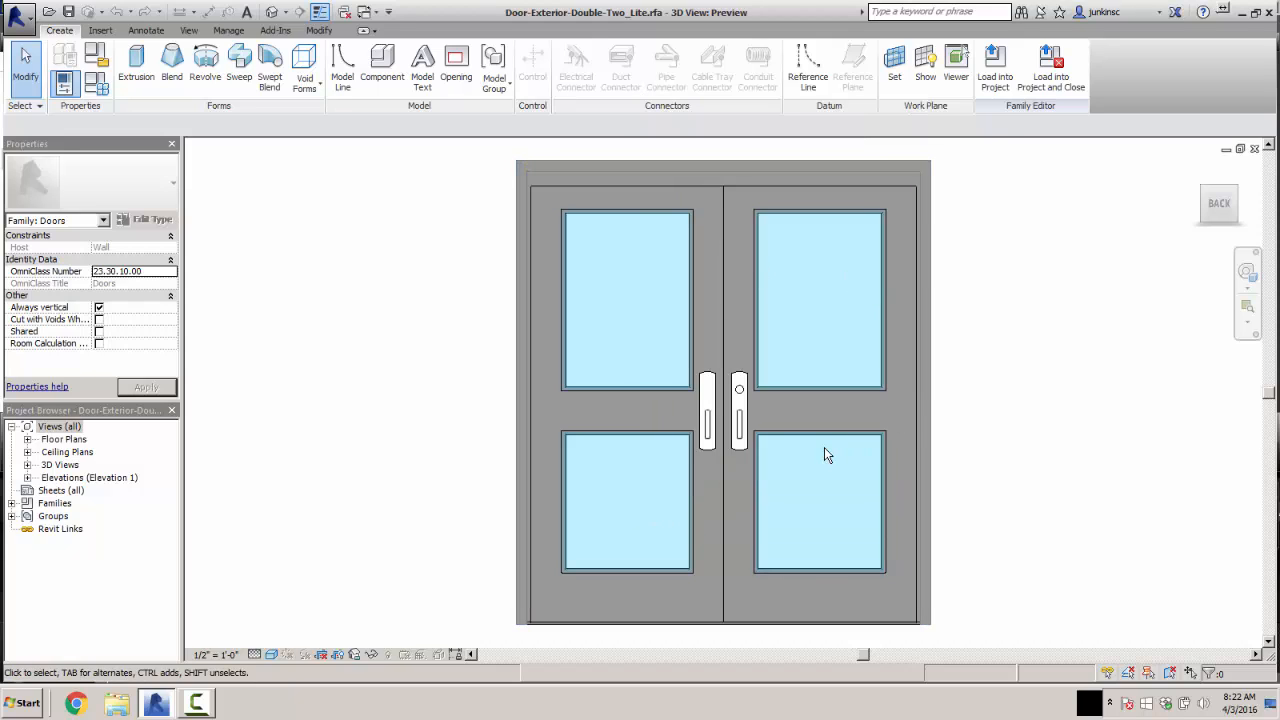
pyautogui.click(707, 428)
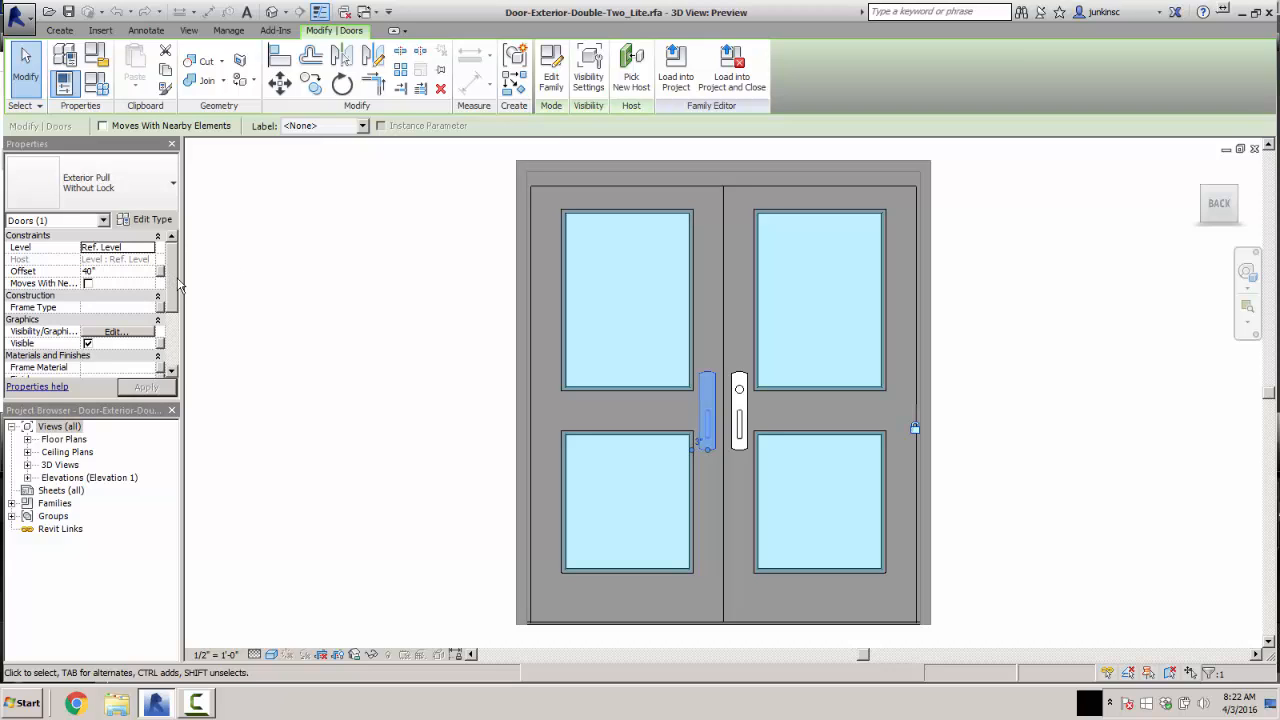
pyautogui.moveTo(178, 279)
pyautogui.mouseDown()
pyautogui.moveTo(178, 327)
pyautogui.moveTo(181, 281)
pyautogui.mouseUp()
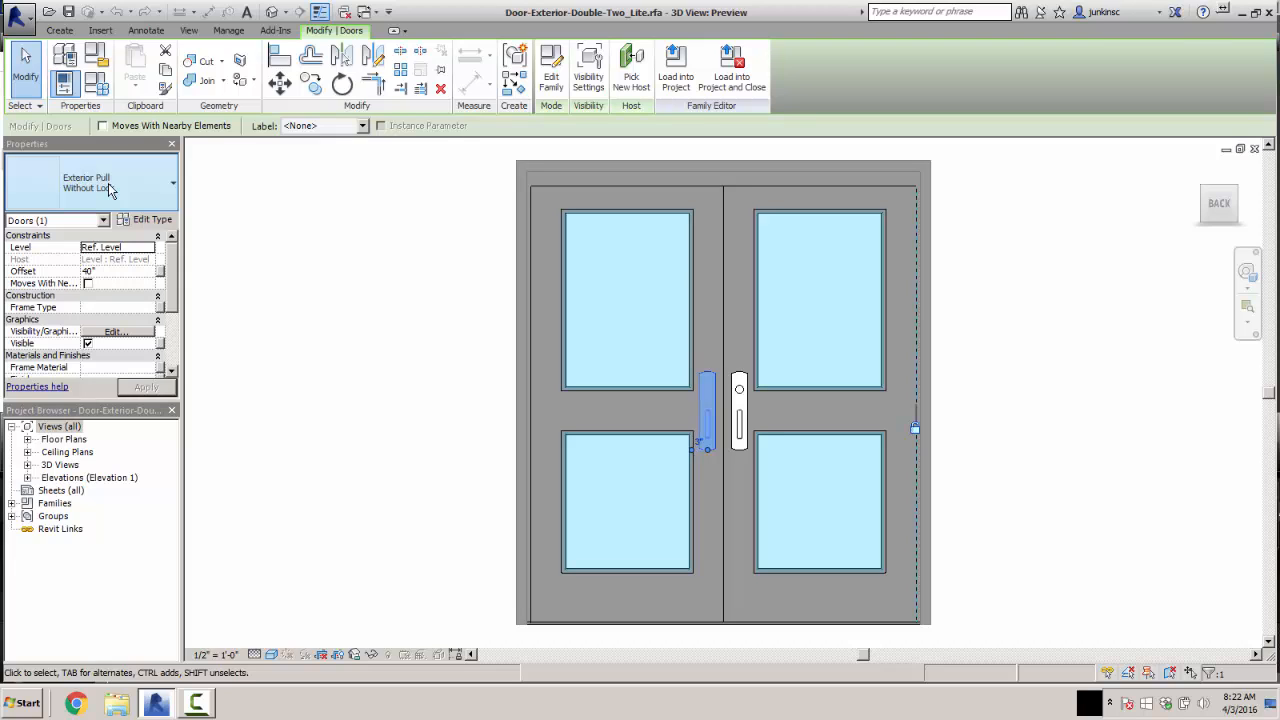
pyautogui.click(172, 185)
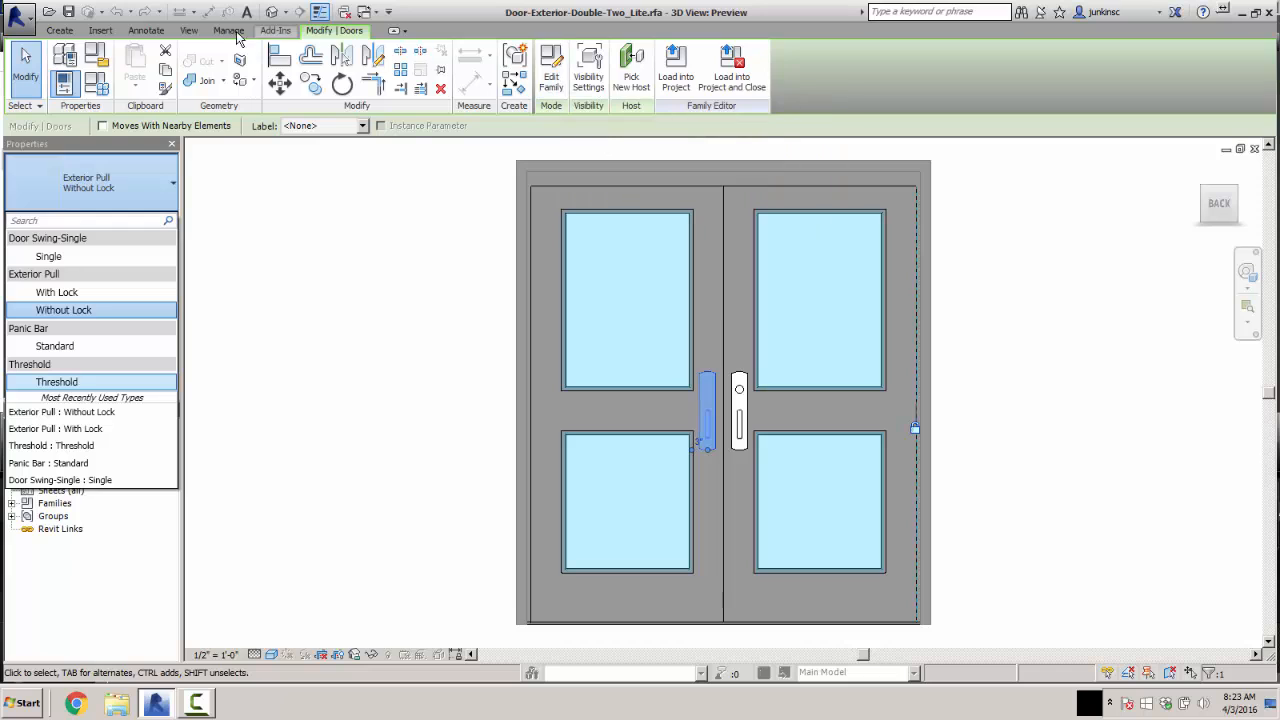
# - Load Entry Door Handle.rfa from the US Imperial Doors Hardware library into the door family
pyautogui.click(105, 36)
pyautogui.click(102, 31)
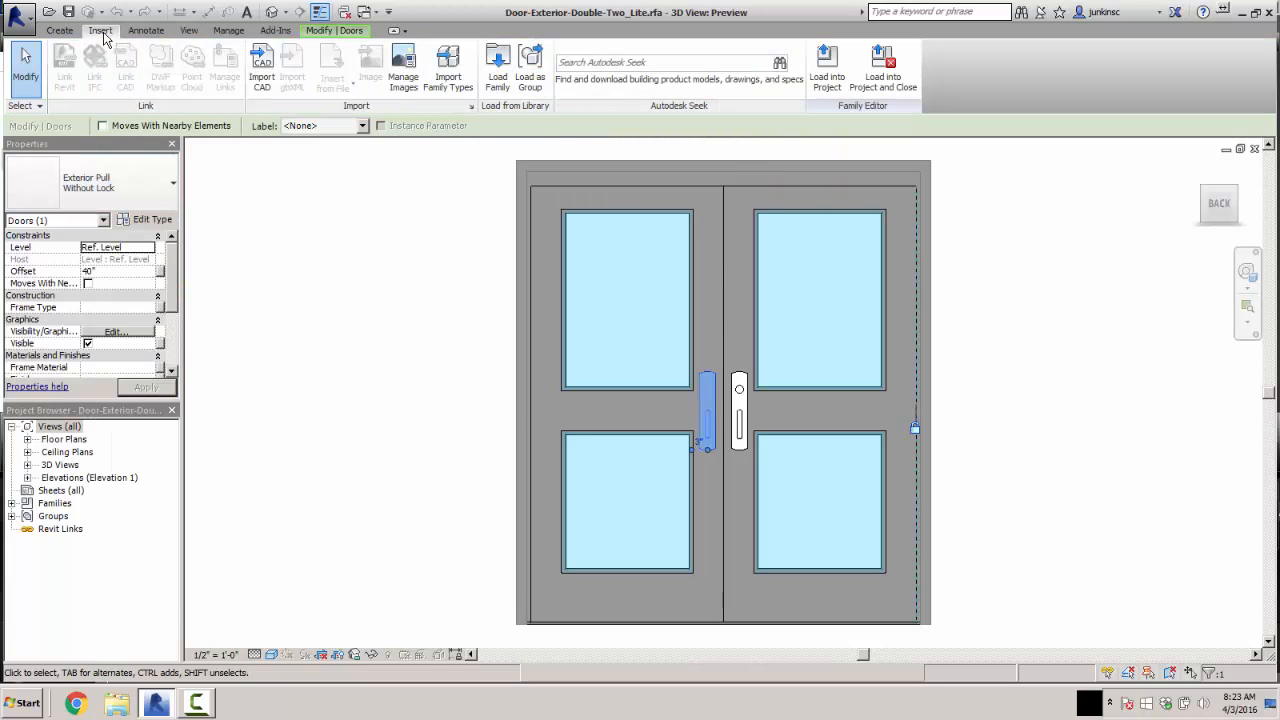
pyautogui.click(500, 84)
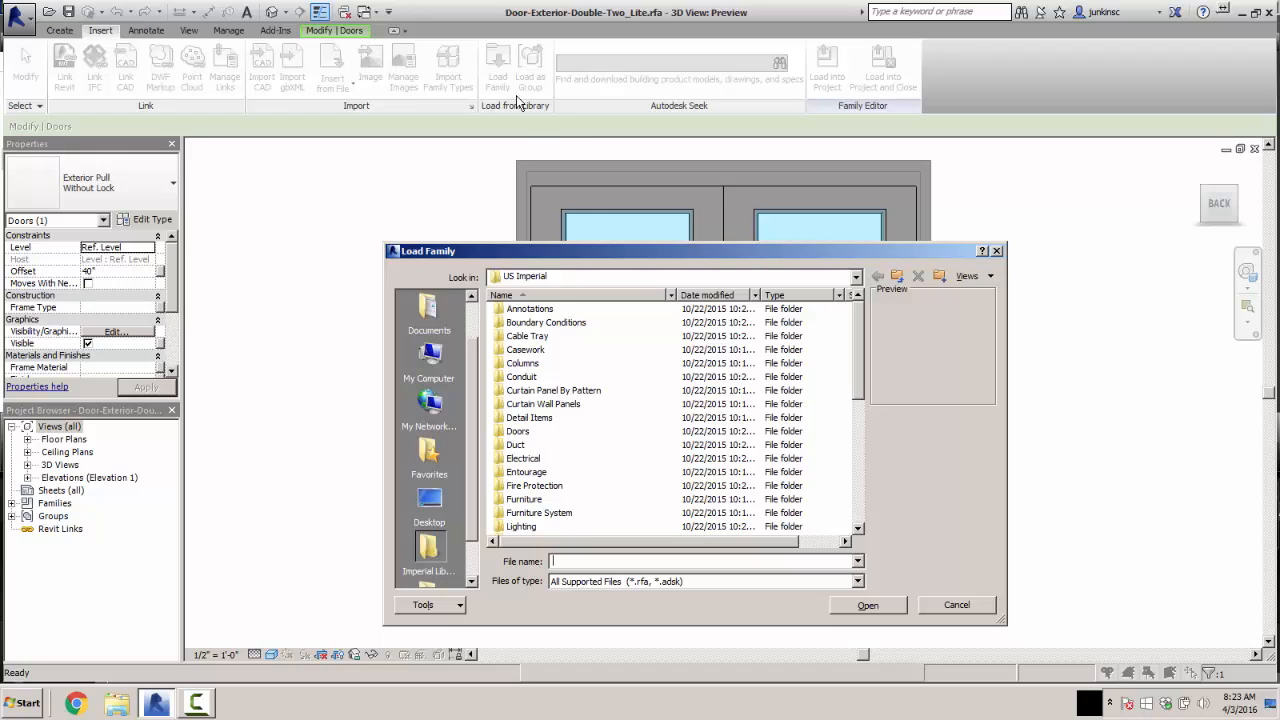
pyautogui.doubleClick(519, 433)
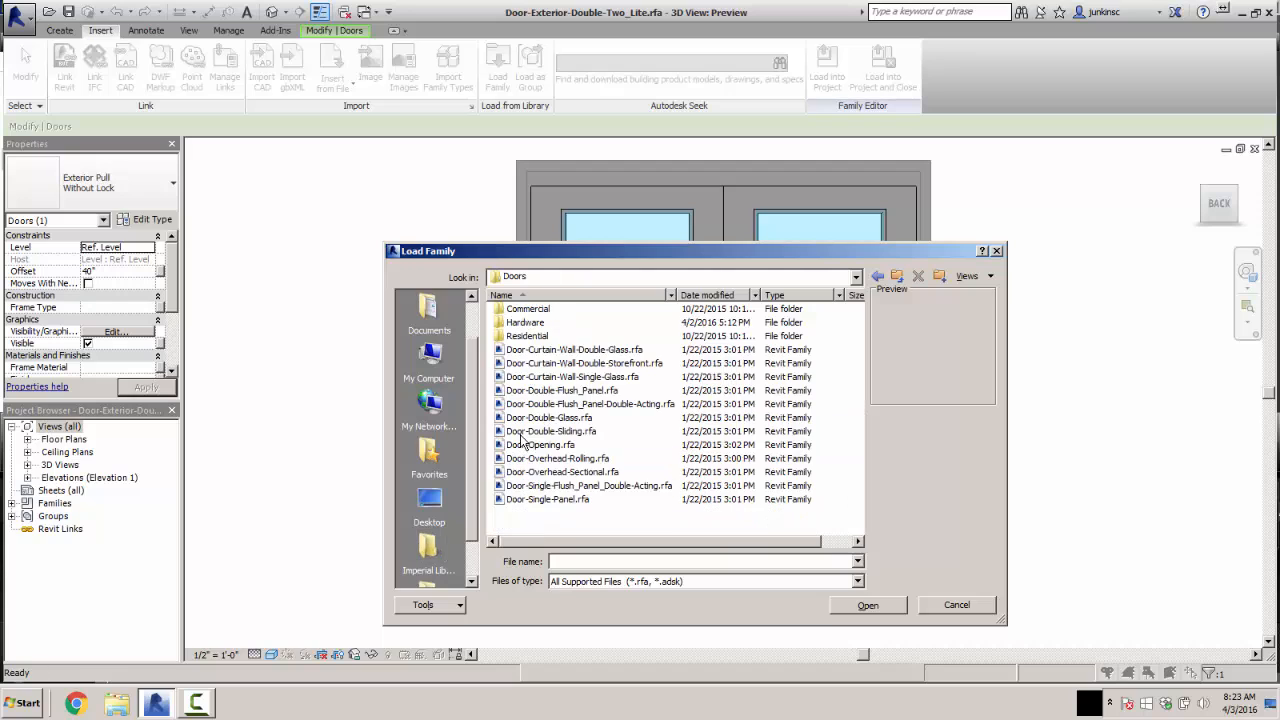
pyautogui.doubleClick(526, 322)
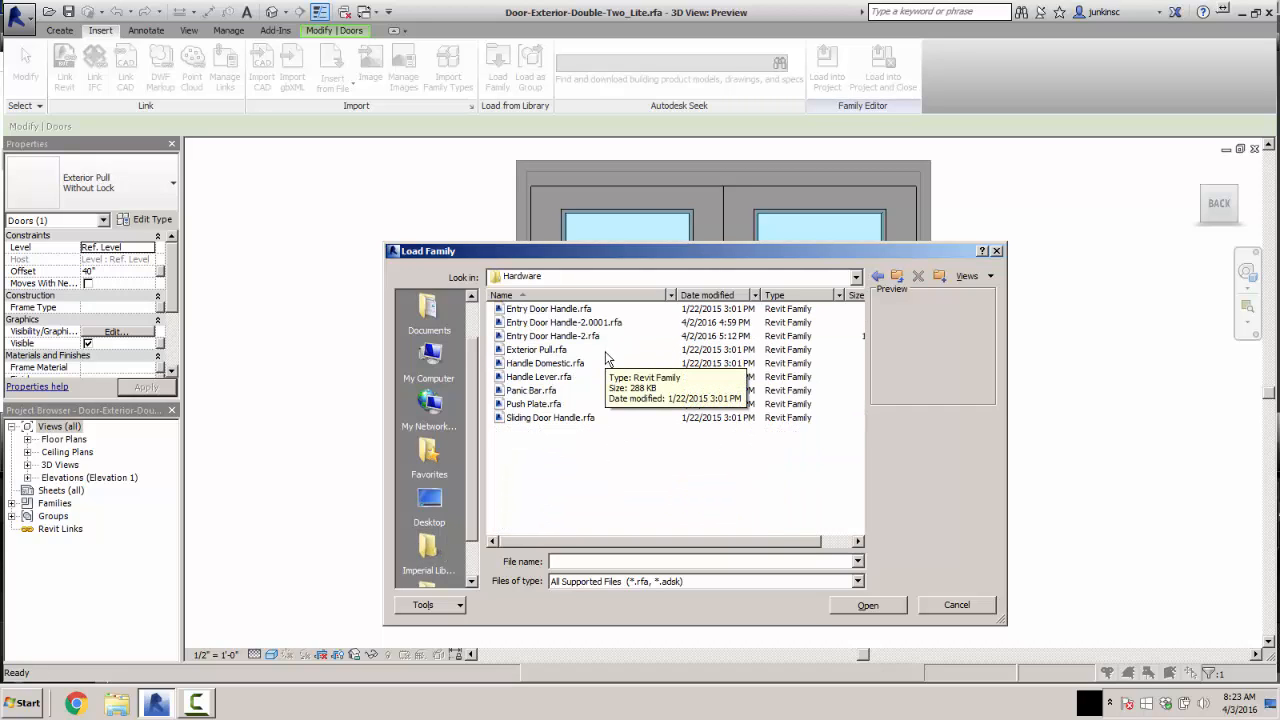
pyautogui.click(533, 312)
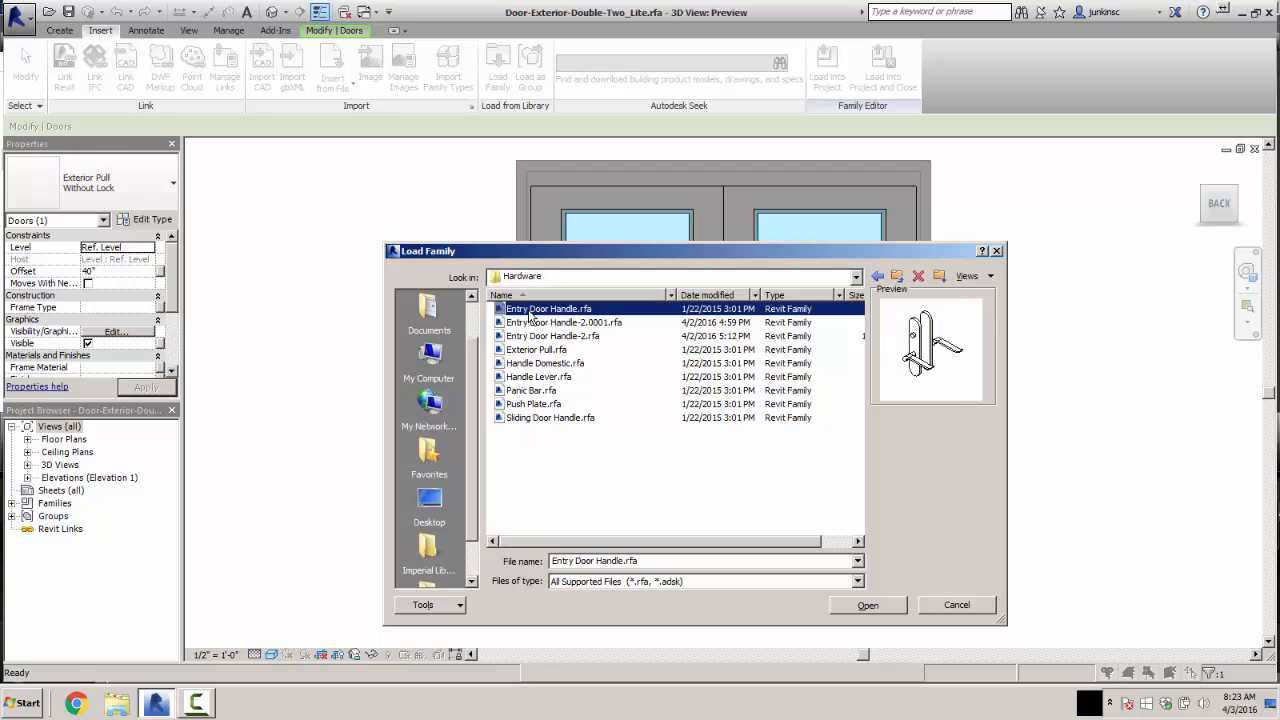
pyautogui.click(868, 606)
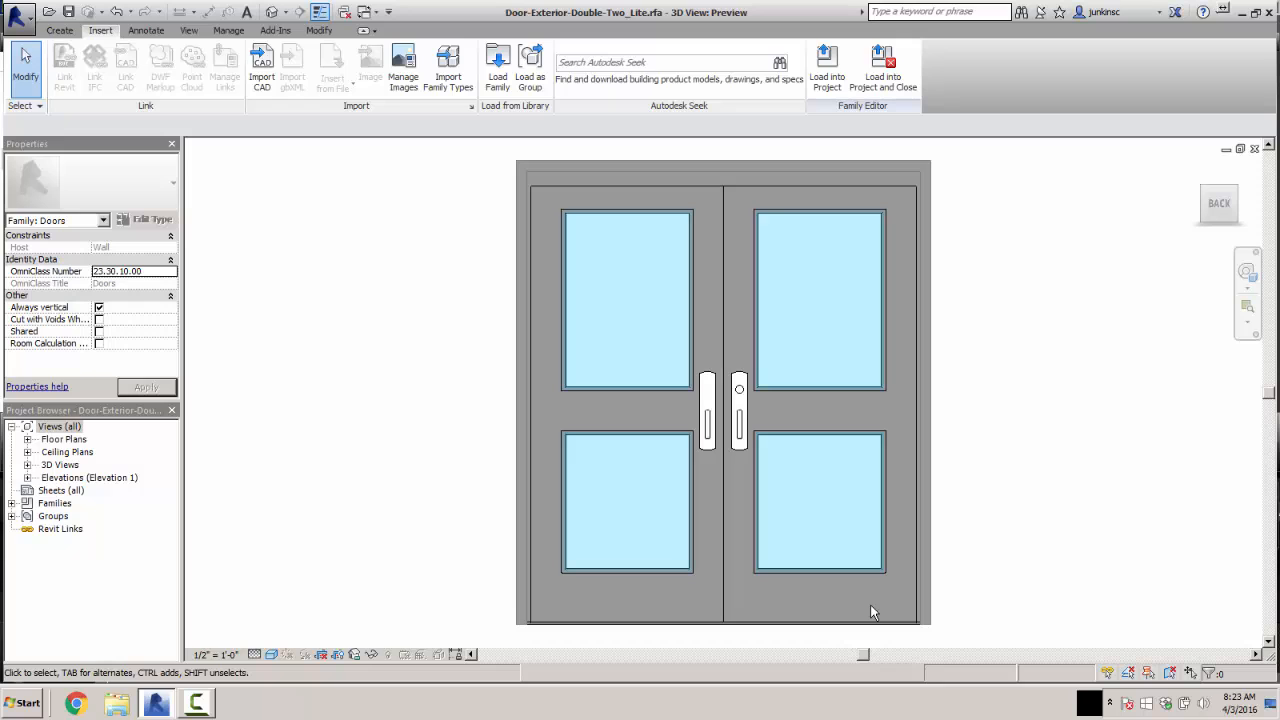
# - Change the left leaf's pull without lock to Entry Door Handle : Standard, removing the constraints that conflict
pyautogui.click(710, 432)
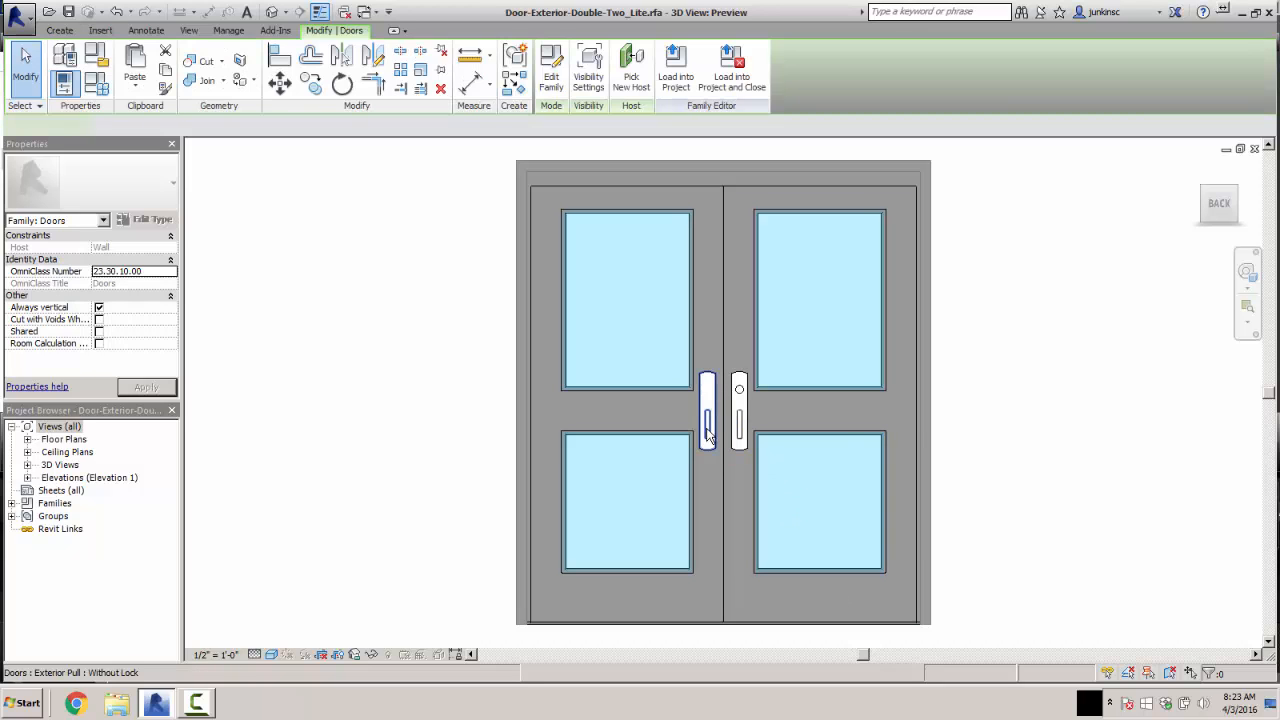
pyautogui.click(168, 187)
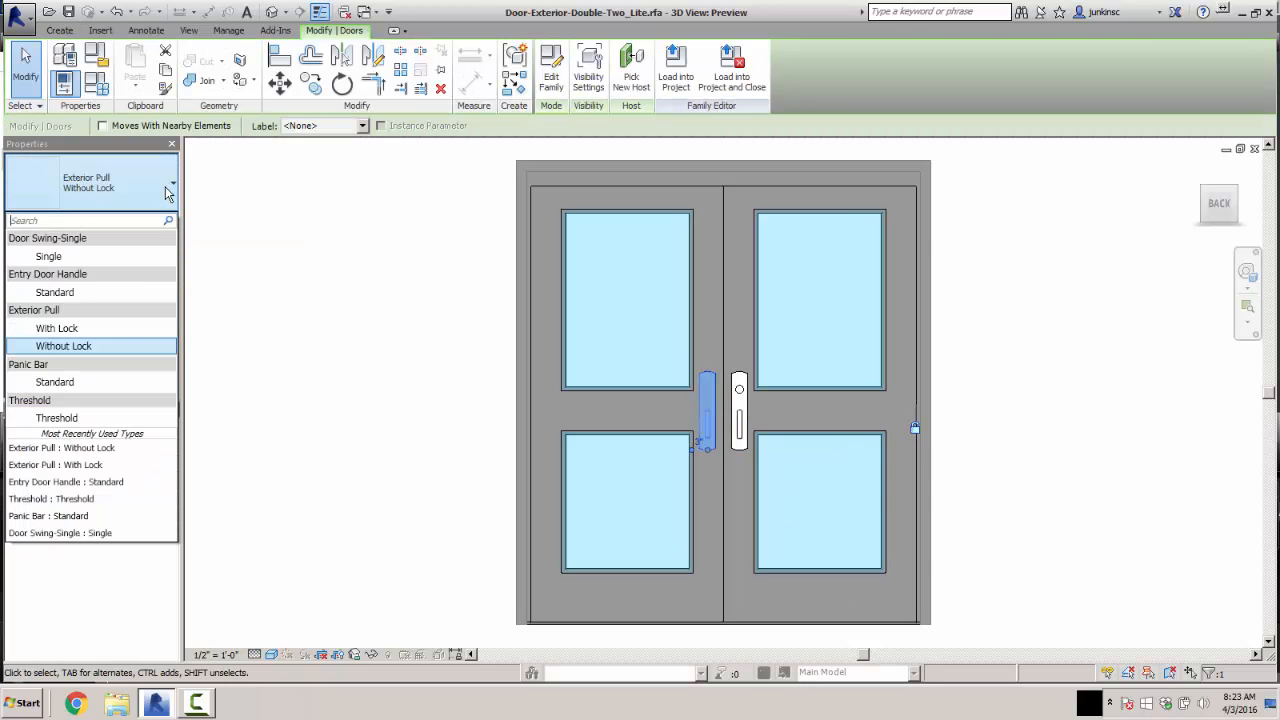
pyautogui.click(58, 482)
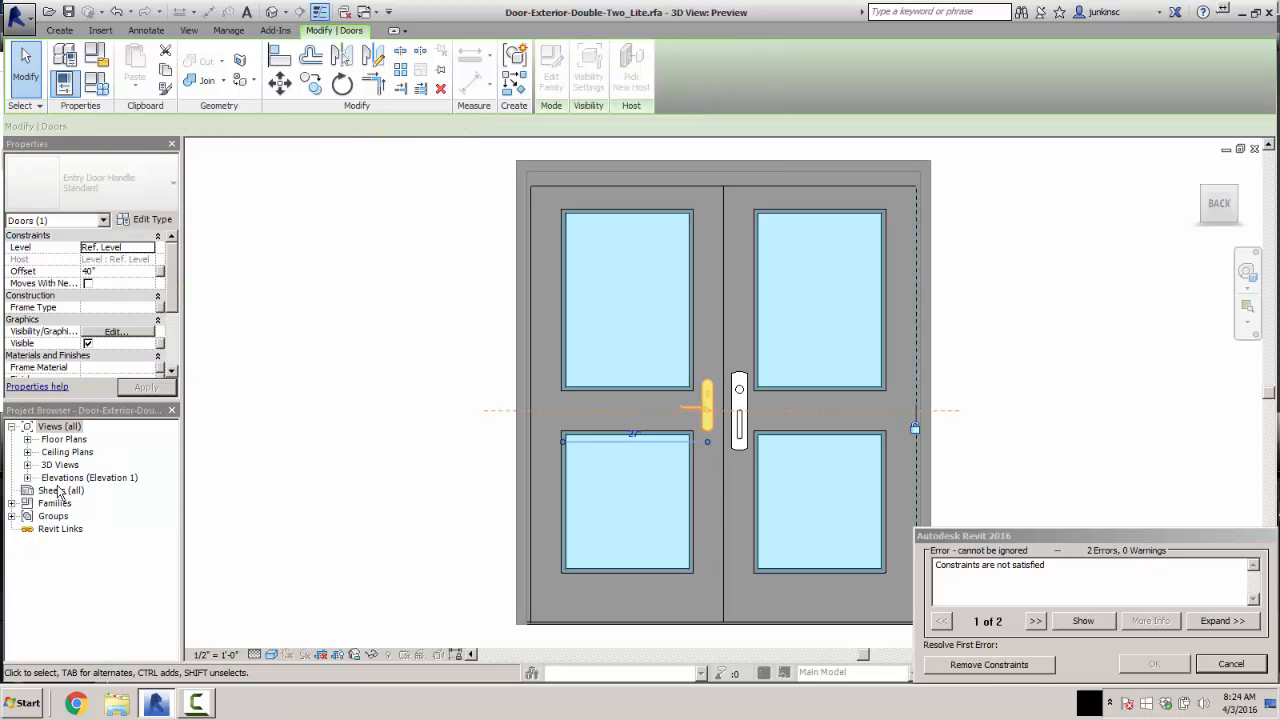
pyautogui.click(975, 665)
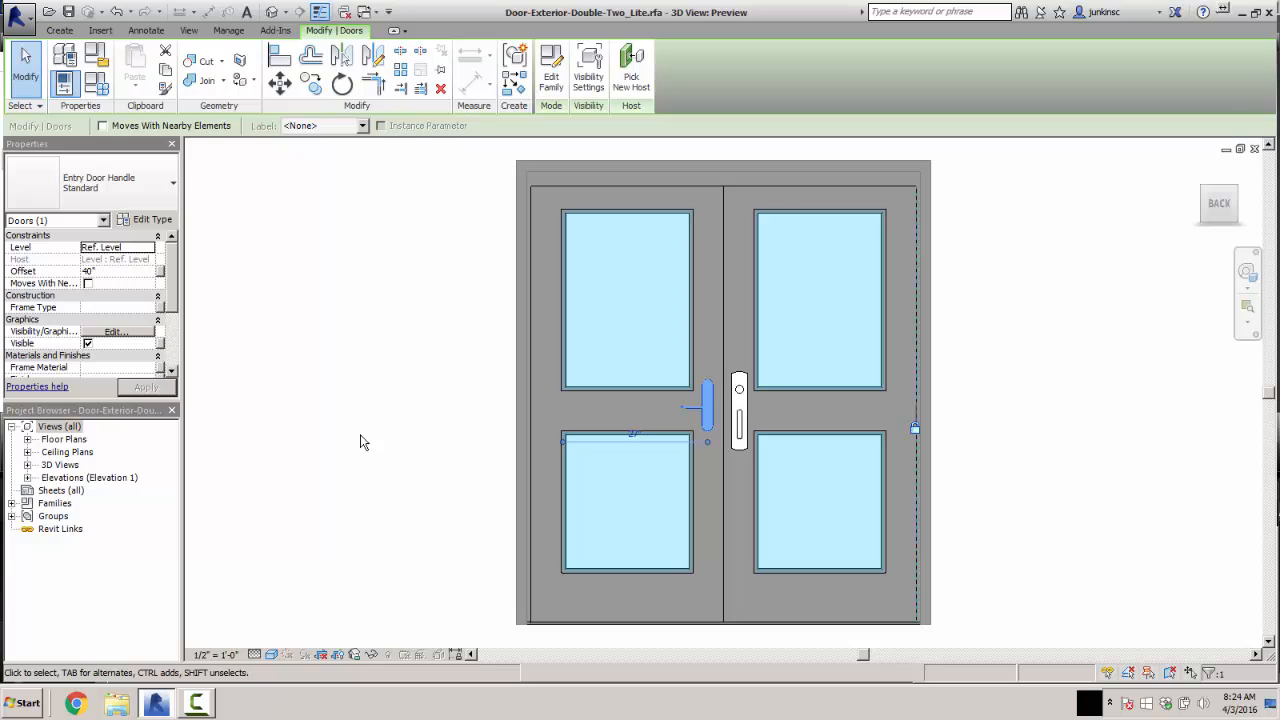
pyautogui.press('Escape')
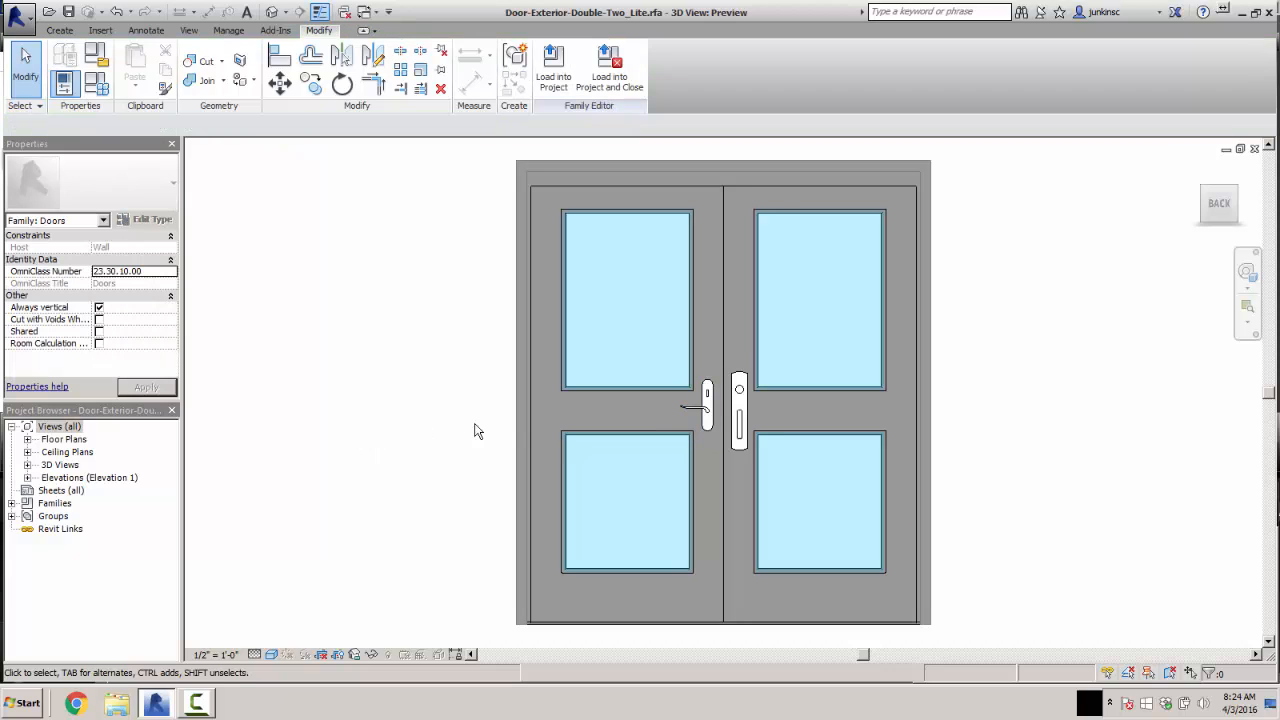
# - Change the right leaf's locking pull to Entry Door Handle : Standard, removing the conflicting constraints, and flip its hand
pyautogui.click(745, 410)
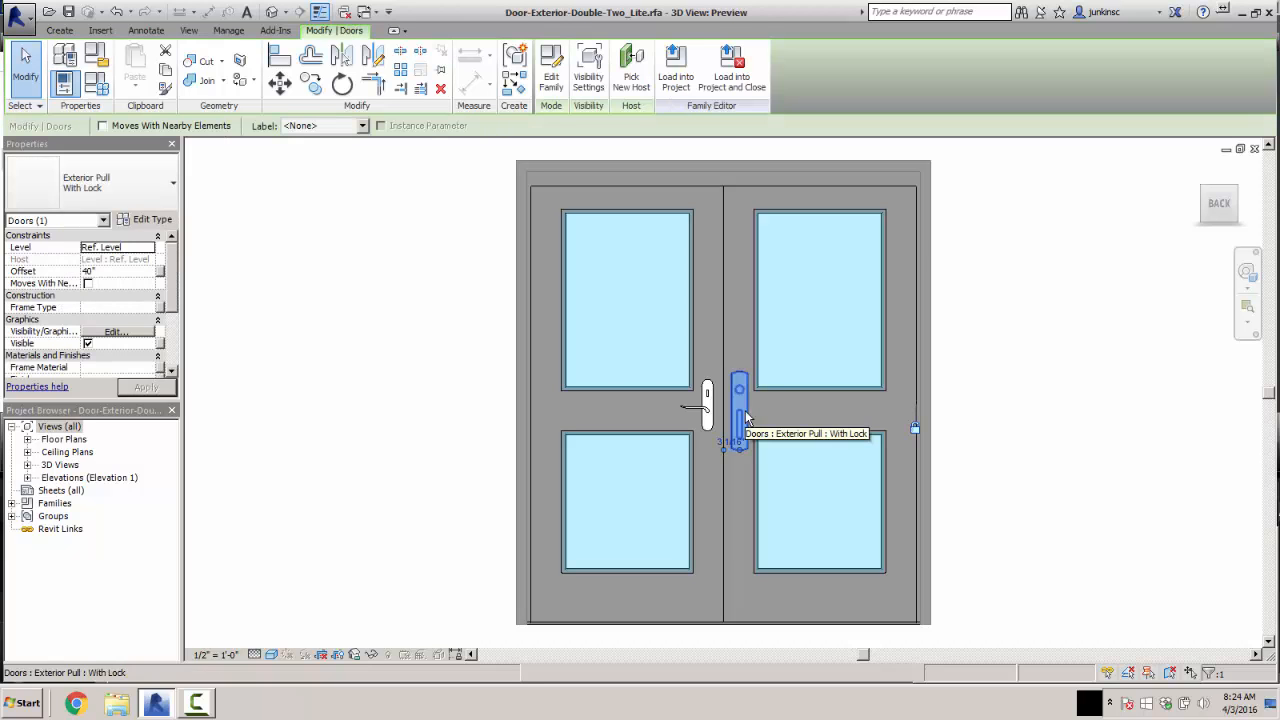
pyautogui.click(172, 180)
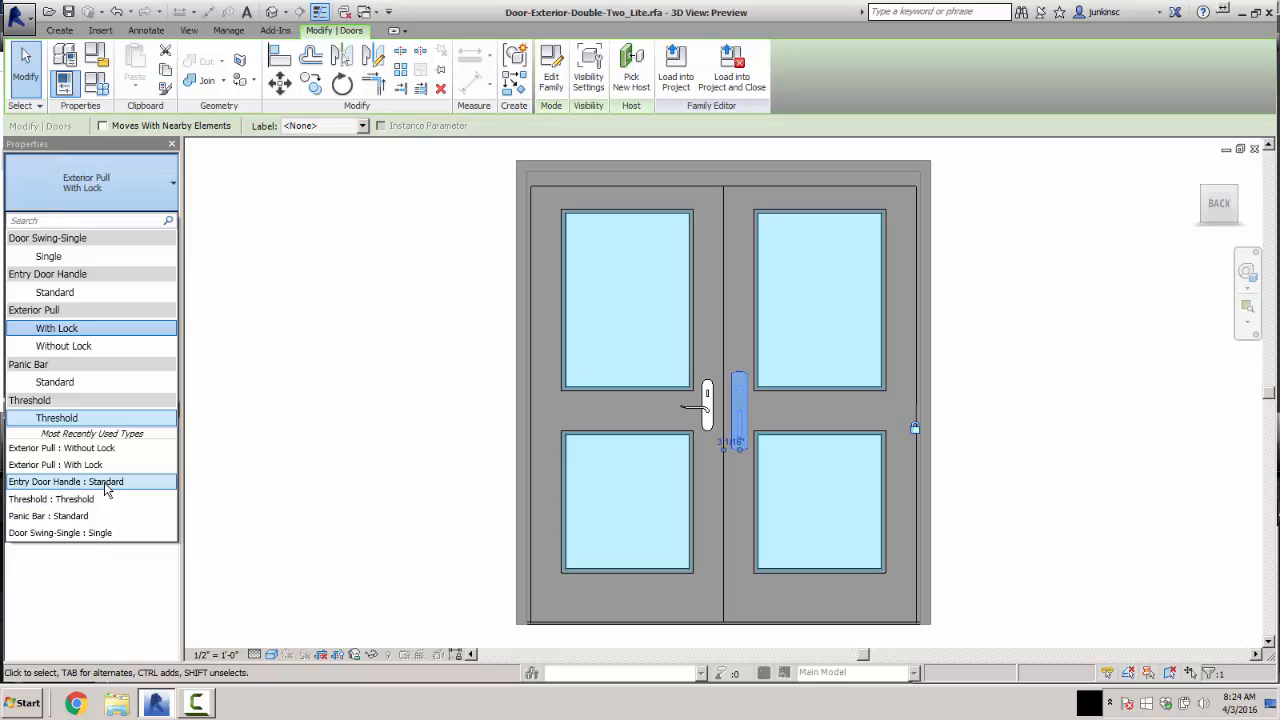
pyautogui.click(60, 481)
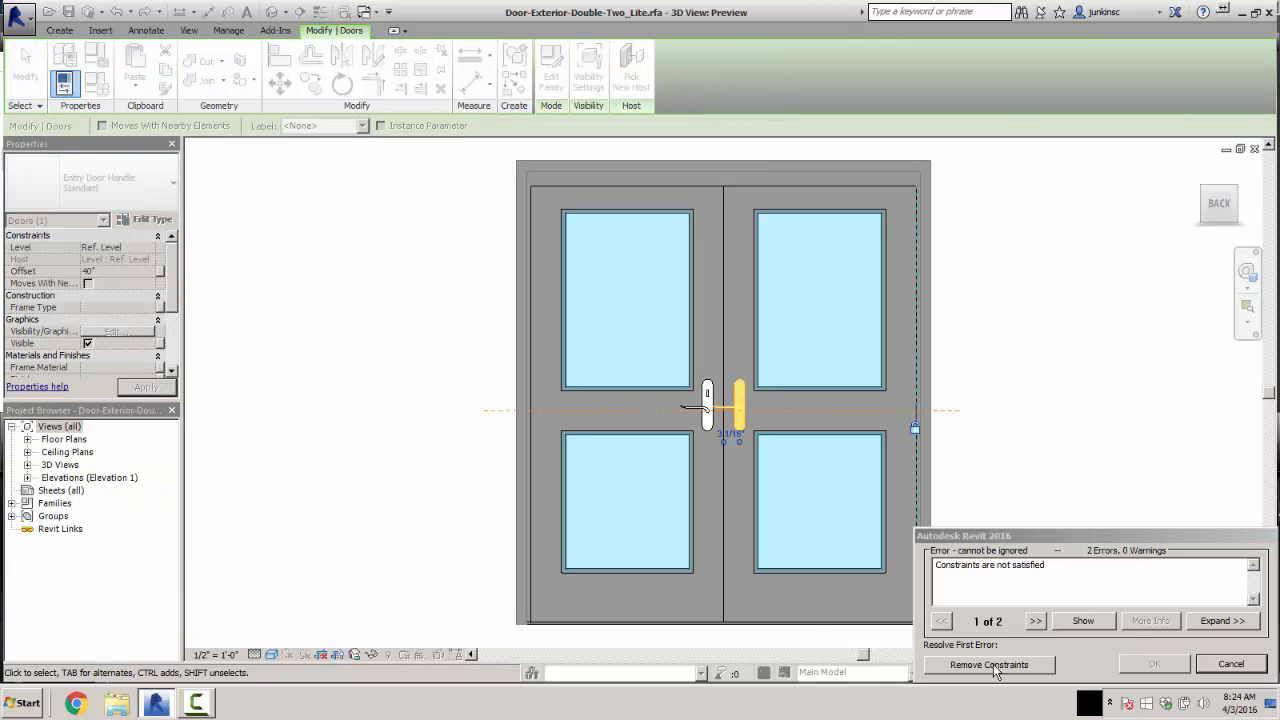
pyautogui.click(935, 664)
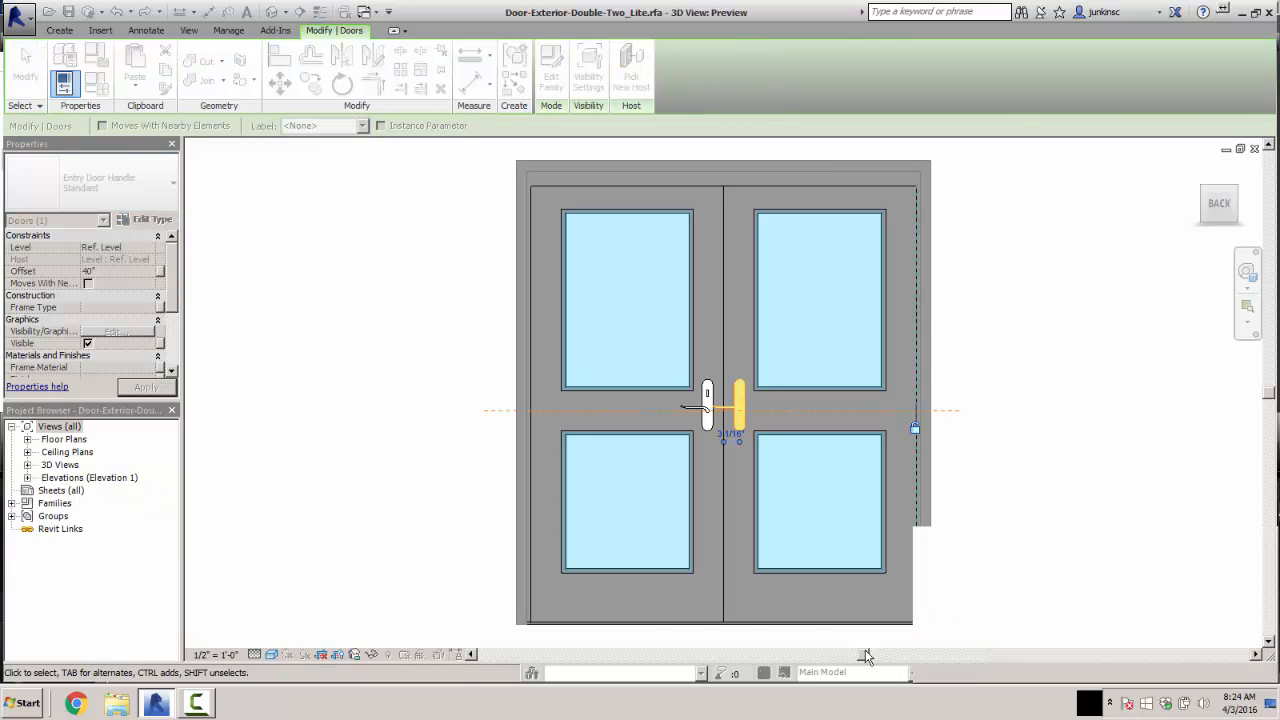
pyautogui.rightClick(742, 410)
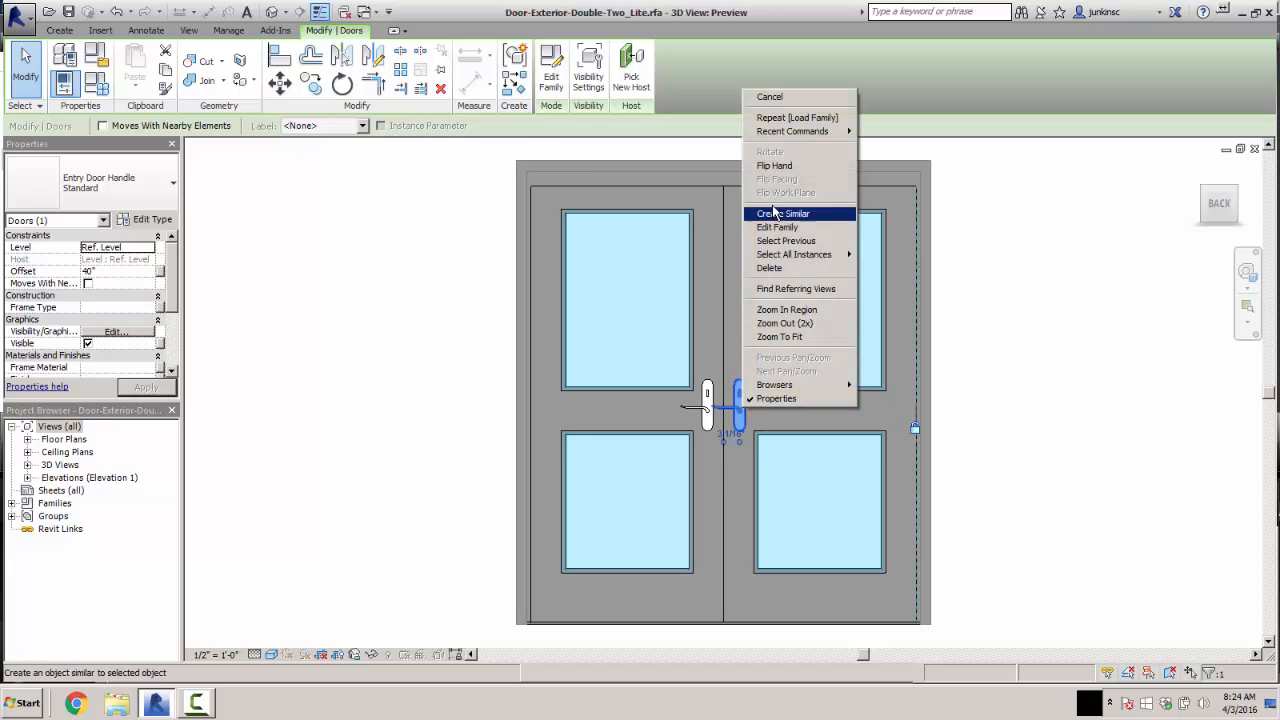
pyautogui.click(776, 165)
pyautogui.click(1052, 303)
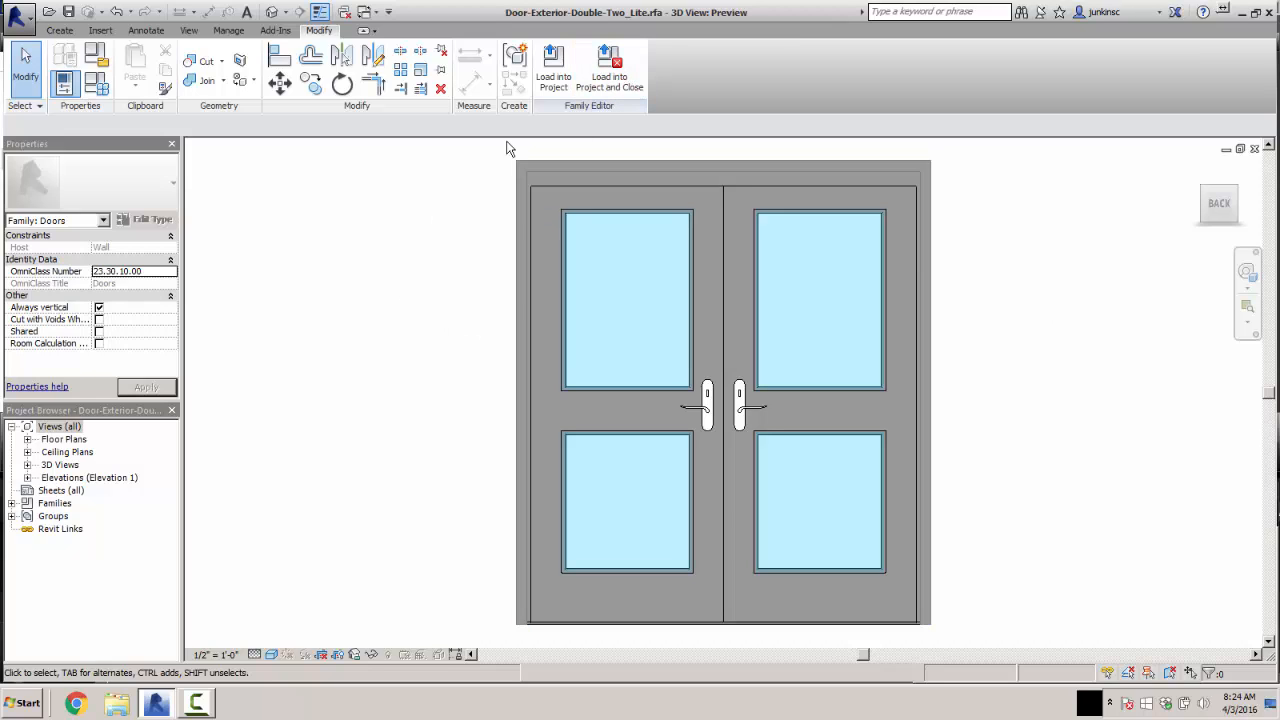
# - Save the family as Door-Exterior-Double-Two_Lite entrance.rfa in the Commercial folder, and load it into the project, closing the family without placing a door
pyautogui.click(27, 28)
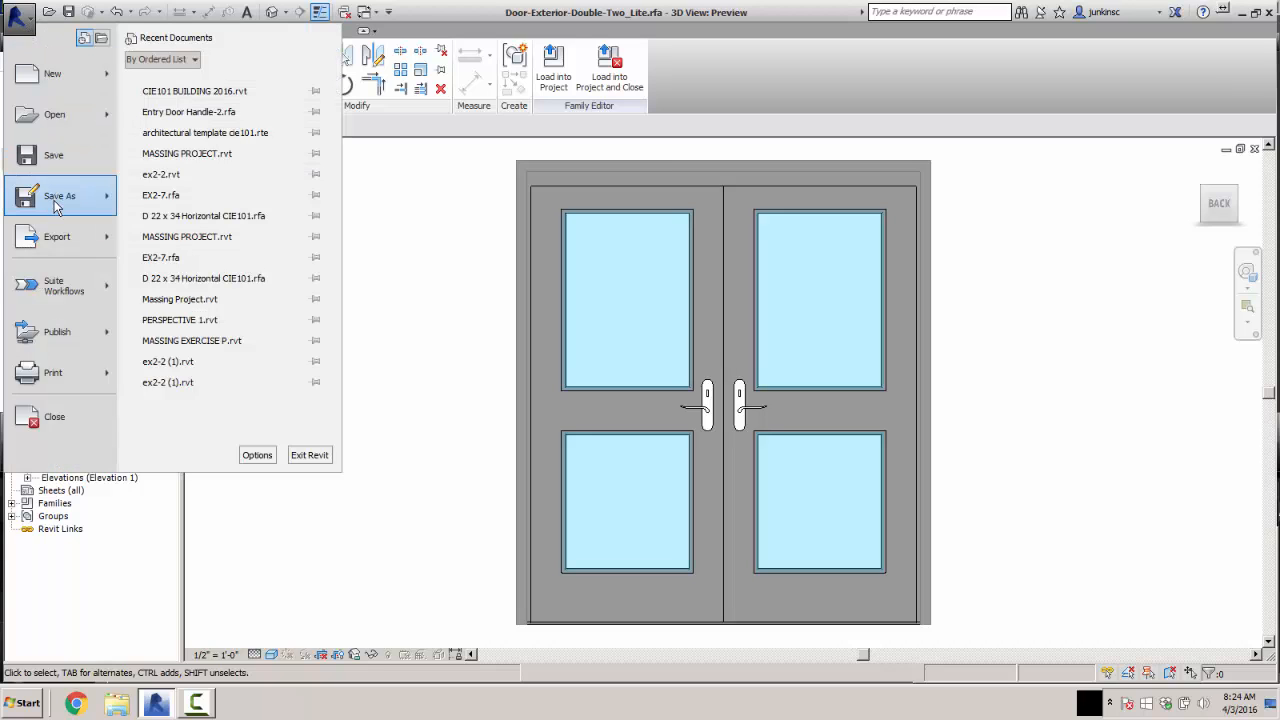
pyautogui.moveTo(55, 203)
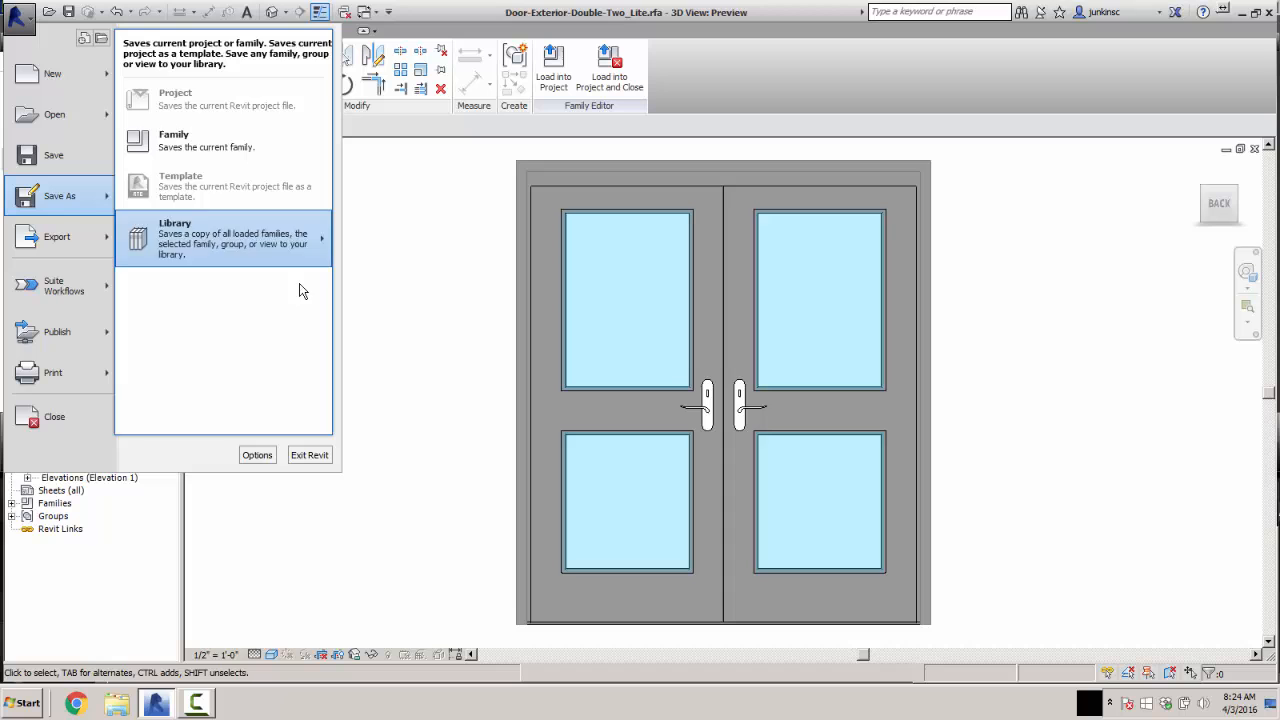
pyautogui.click(172, 143)
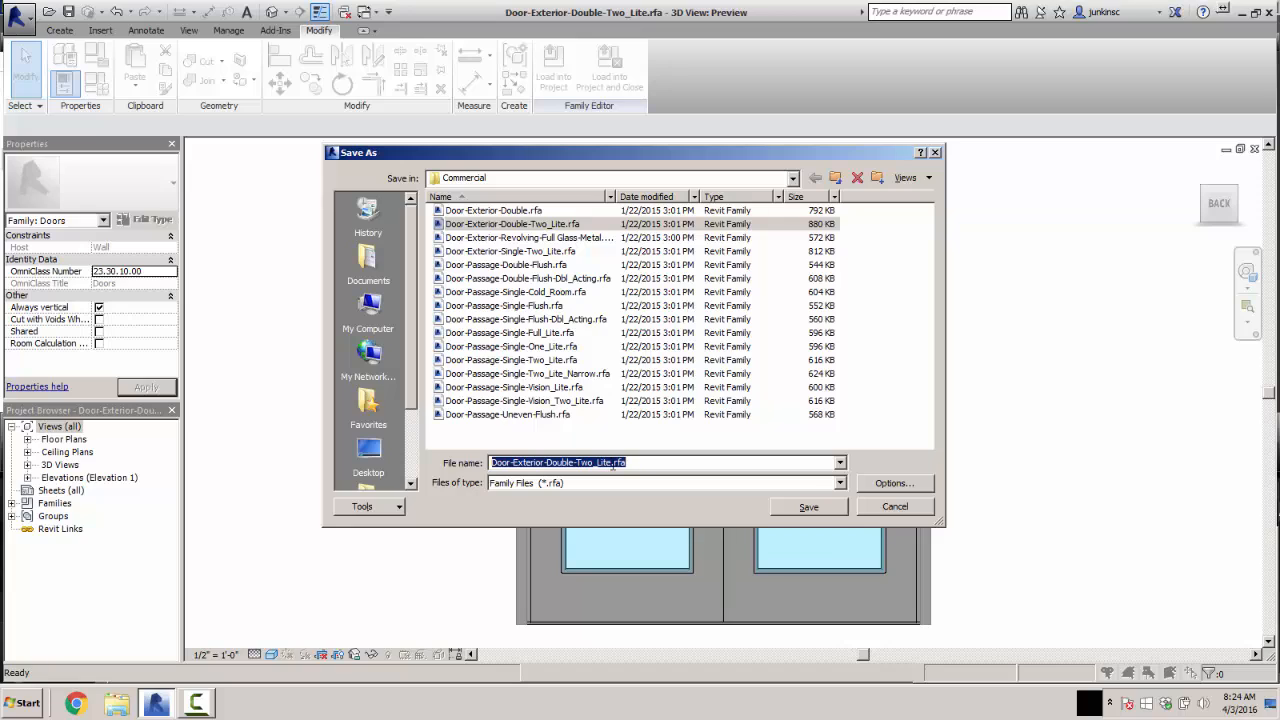
pyautogui.click(611, 465)
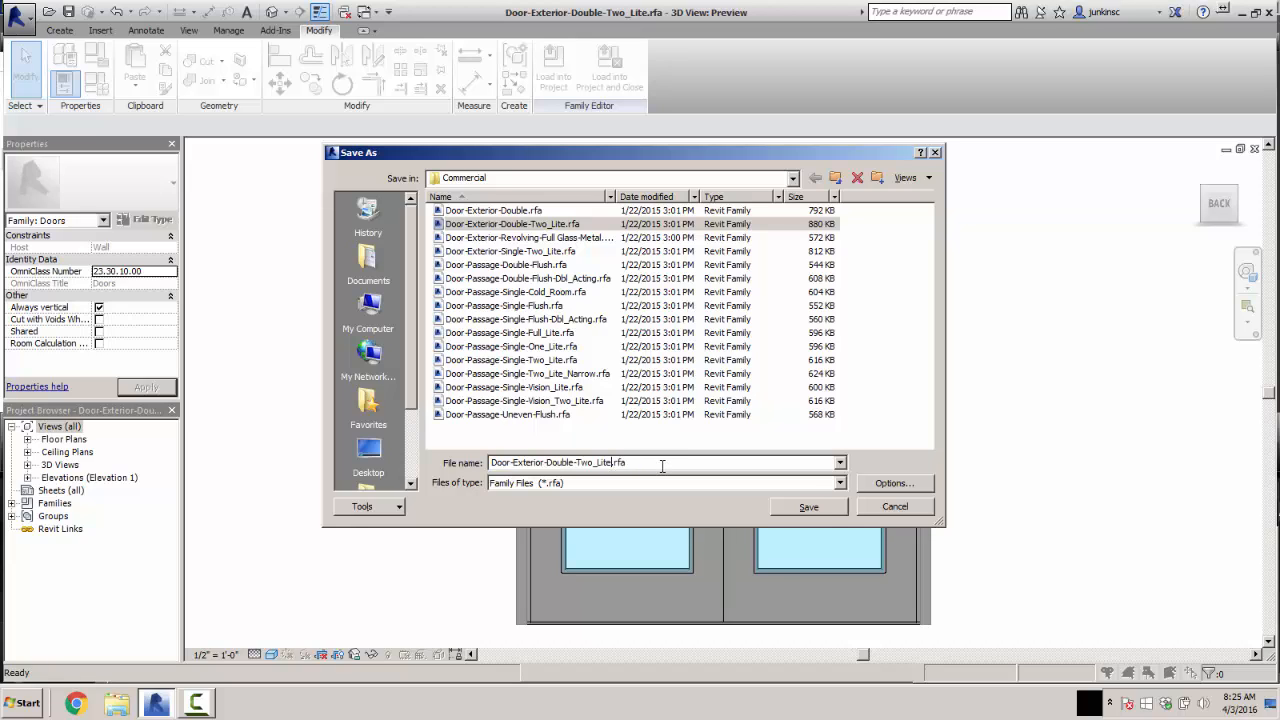
pyautogui.write('entrance')
pyautogui.click(812, 510)
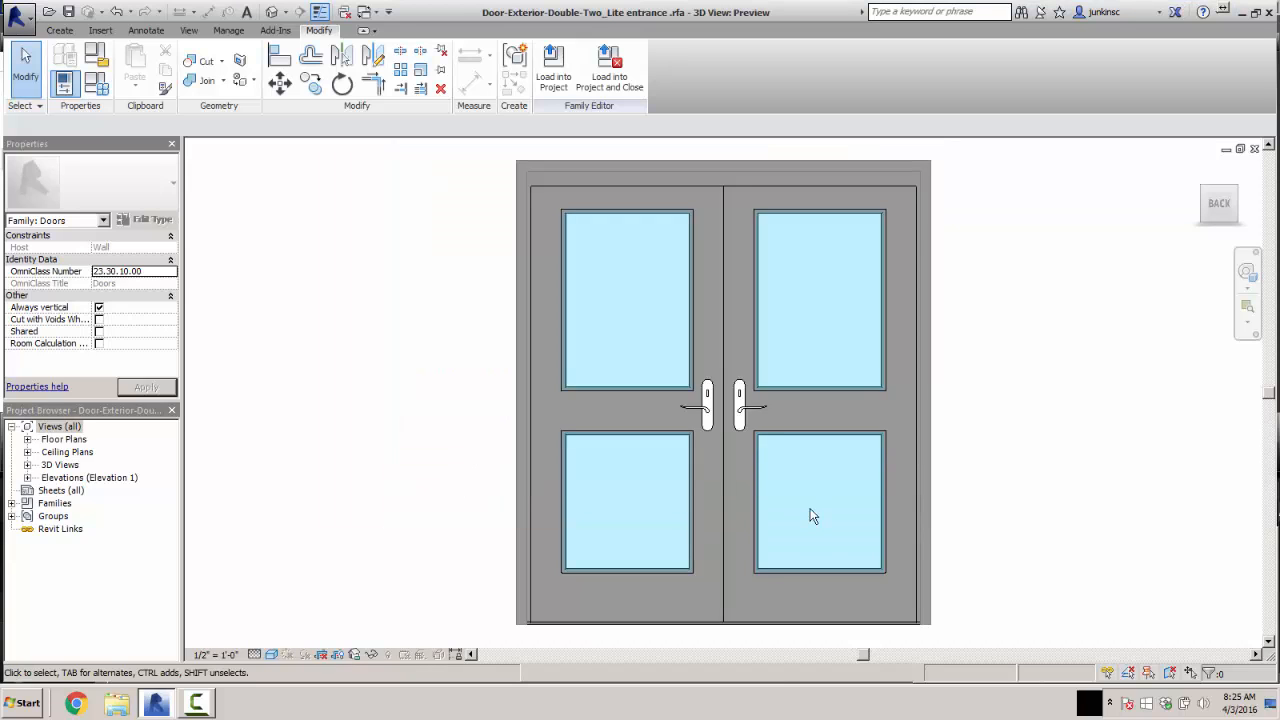
pyautogui.click(610, 80)
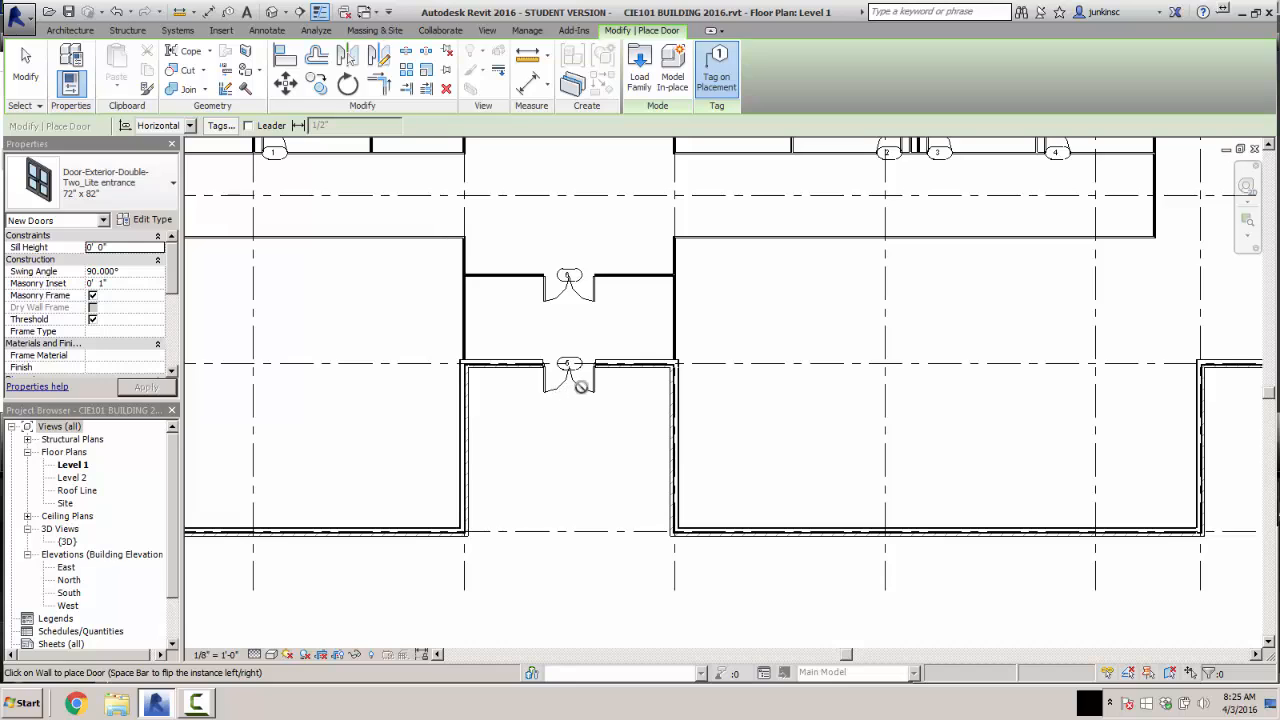
pyautogui.press('Escape')
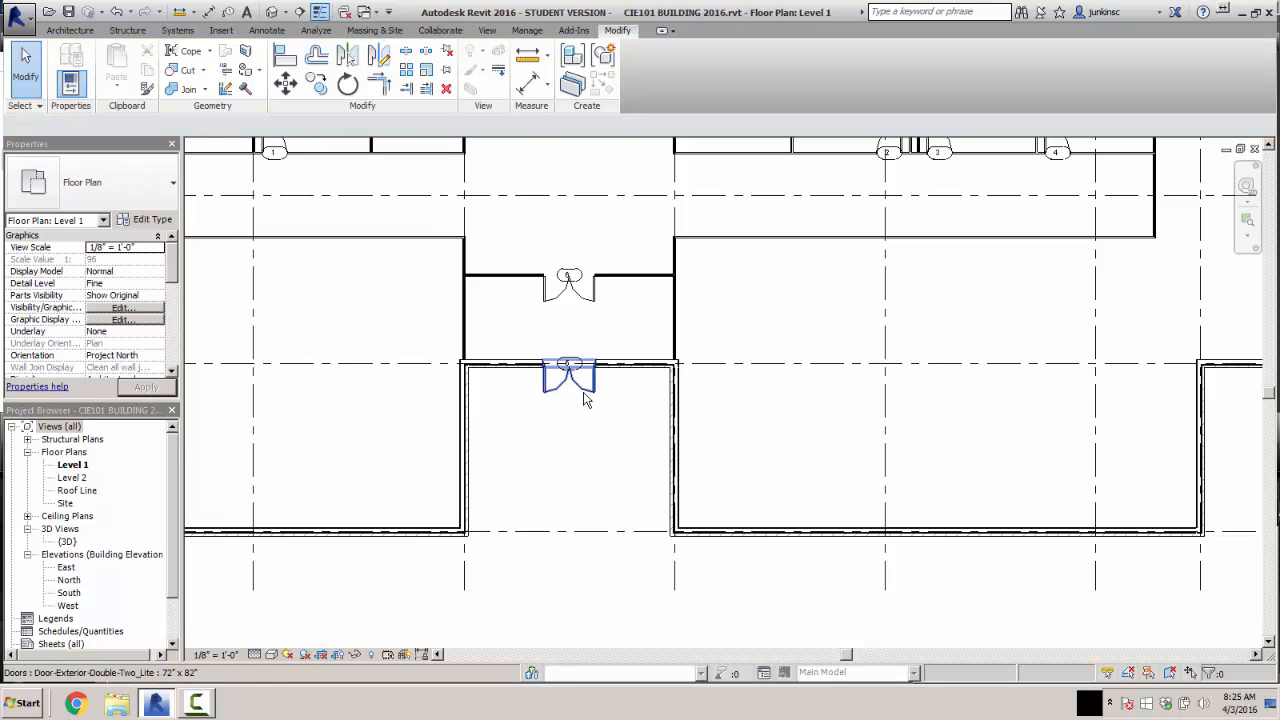
# - Change the vestibule's exterior-wall door to the Door-Exterior-Double-Two_Lite entrance 72" x 82" type
pyautogui.click(586, 393)
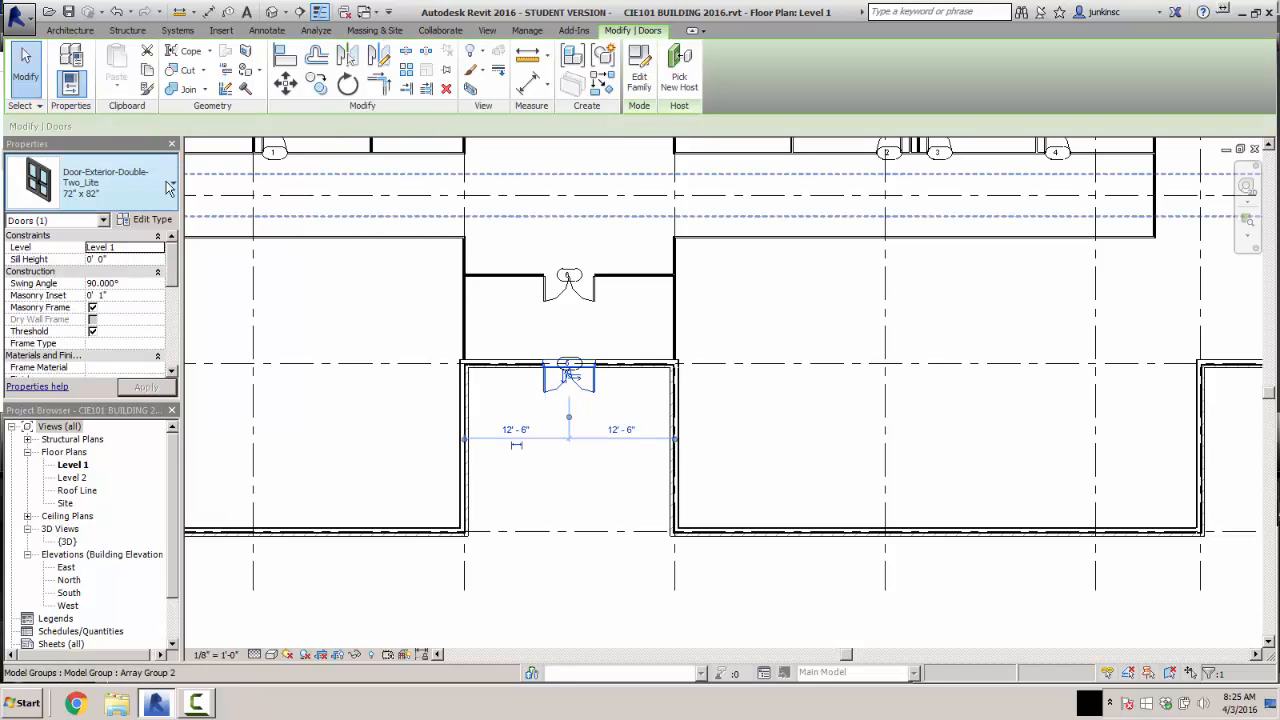
pyautogui.click(157, 192)
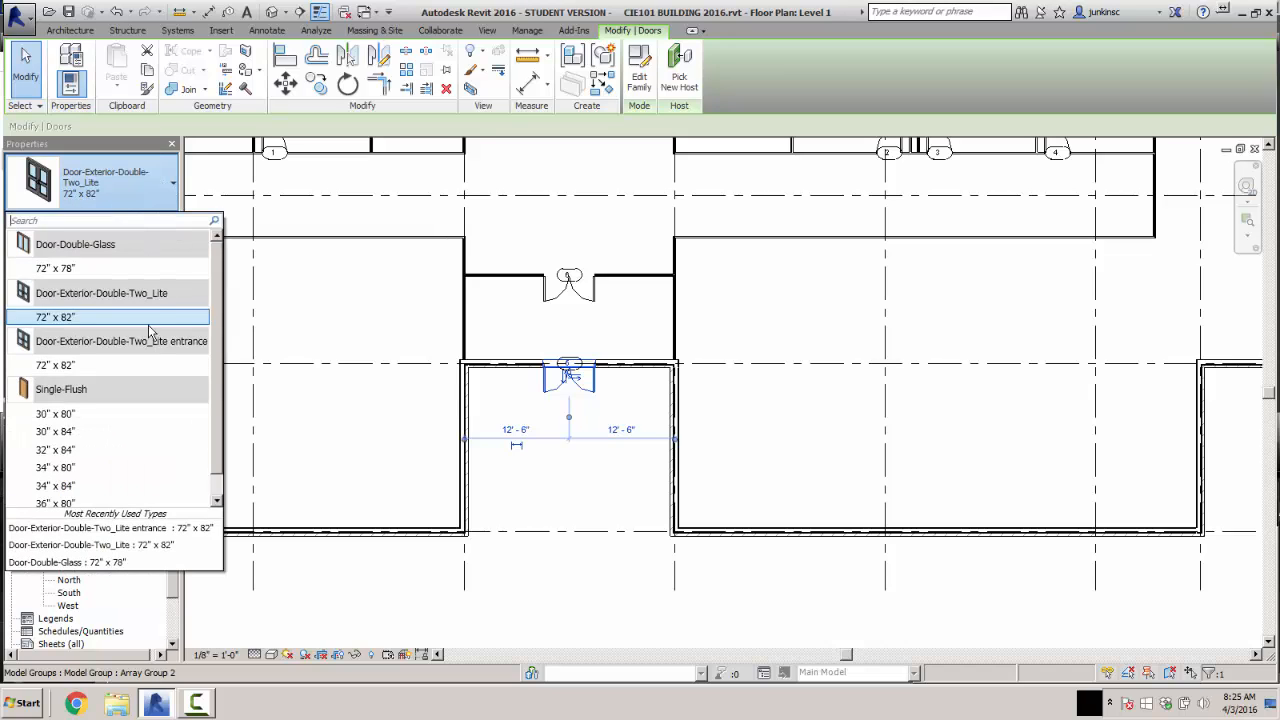
pyautogui.moveTo(148, 348)
pyautogui.moveTo(164, 342)
pyautogui.click(171, 186)
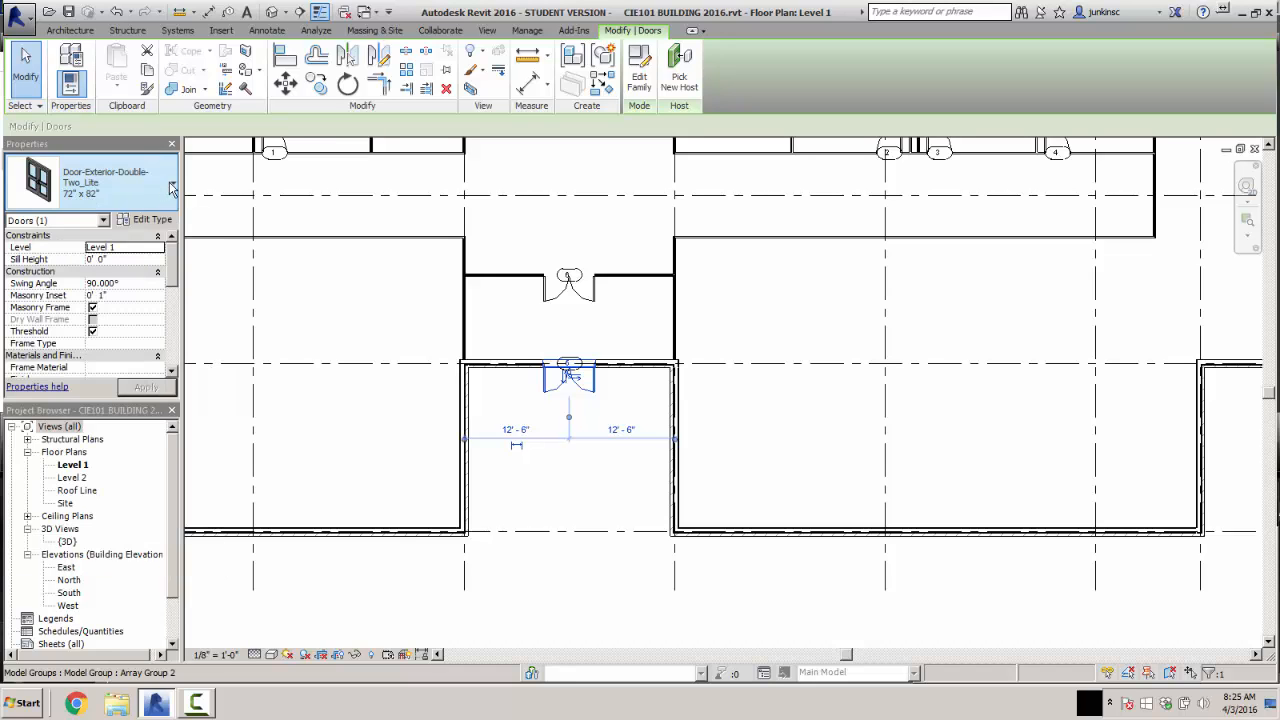
pyautogui.click(171, 186)
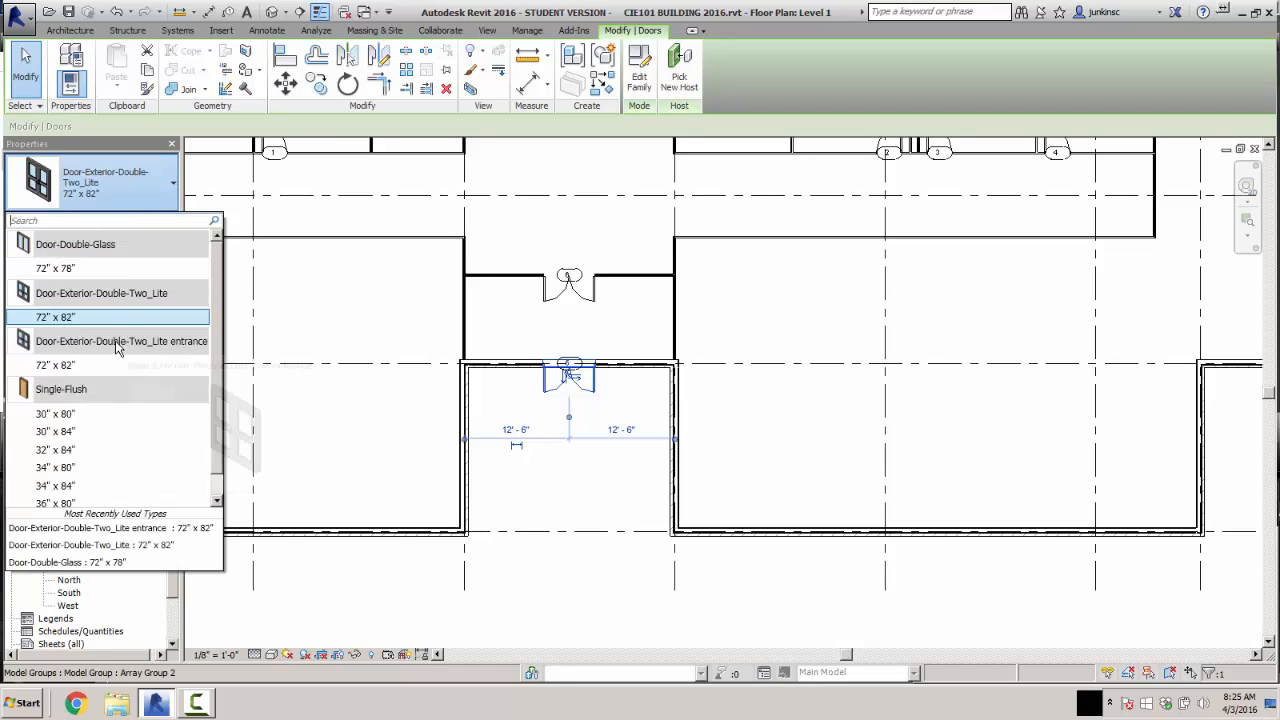
pyautogui.click(60, 364)
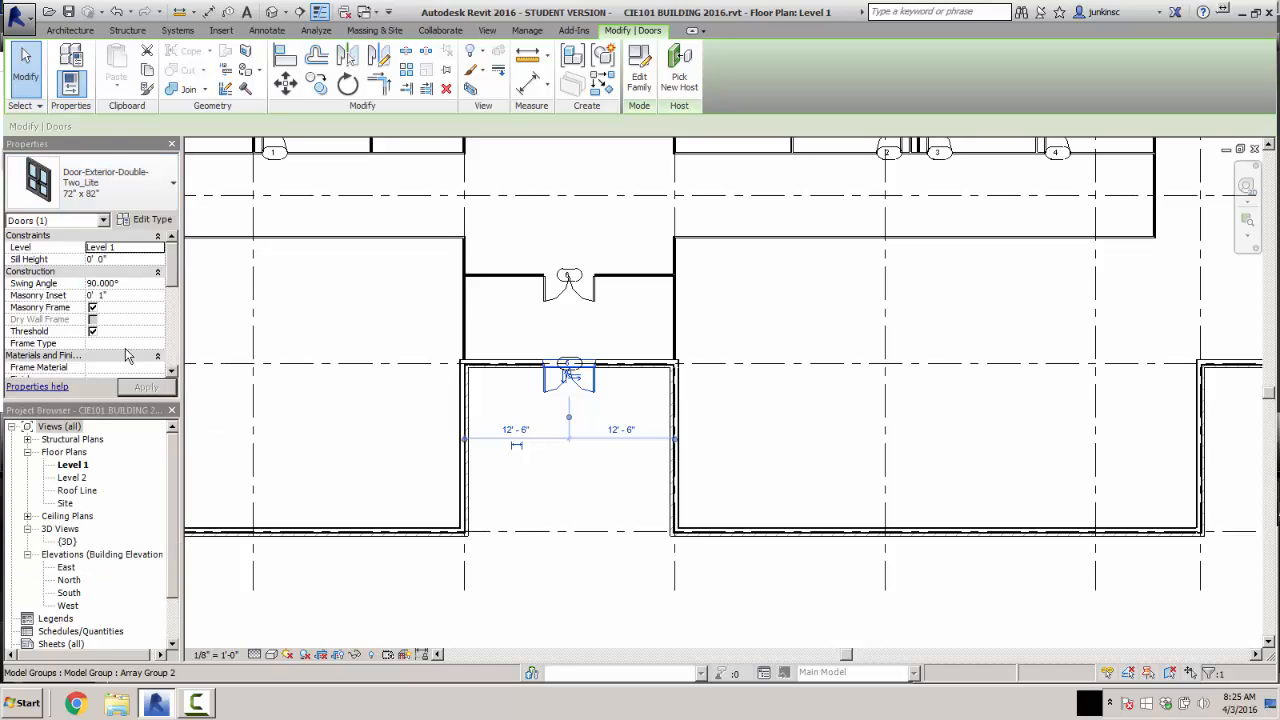
pyautogui.click(569, 487)
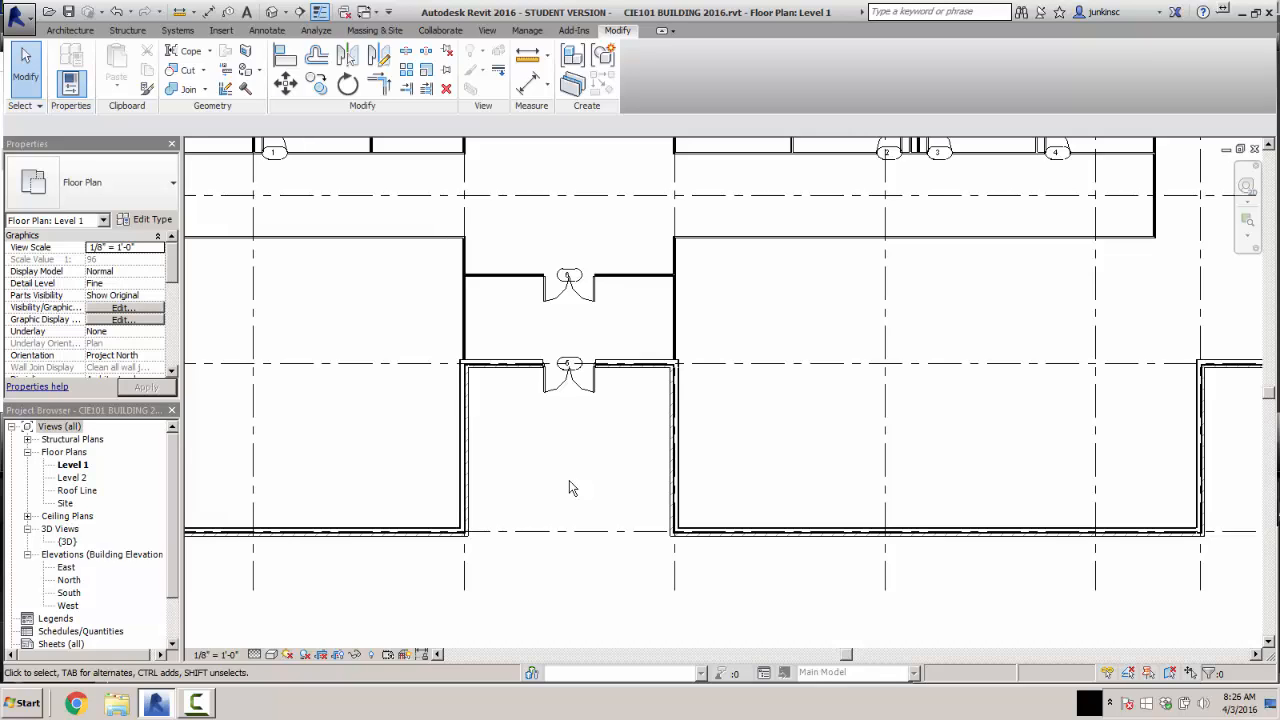
# - Open the South elevation at the entrance door and set the view's detail level to Fine
pyautogui.doubleClick(70, 592)
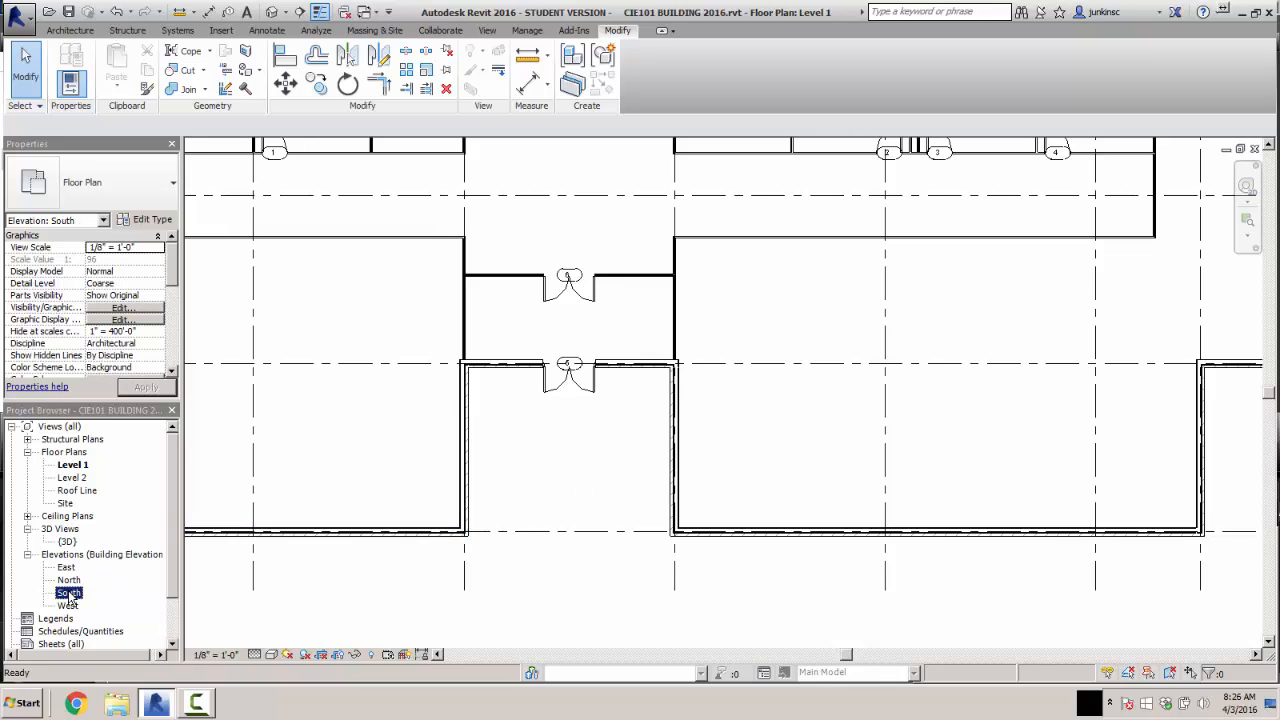
pyautogui.moveTo(720, 526); pyautogui.dragTo(1183, 480, button='middle')
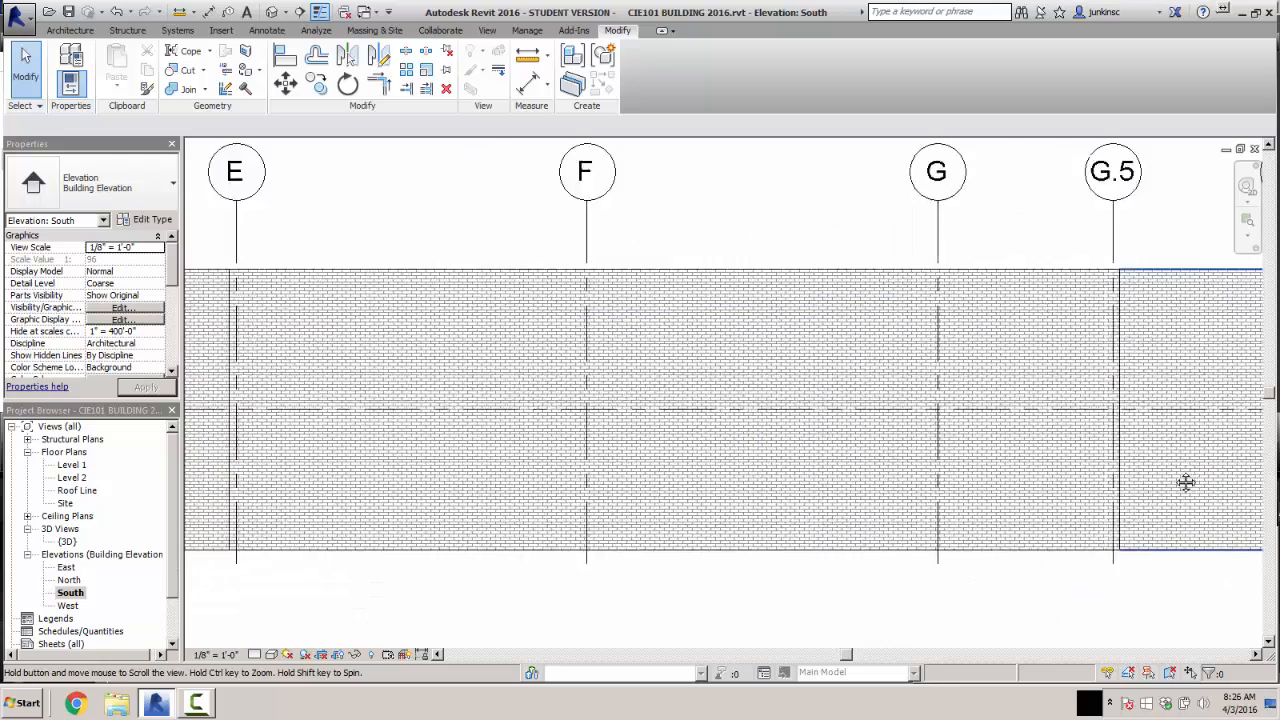
pyautogui.scroll(-2, 1048, 483)
pyautogui.scroll(6, 350, 497)
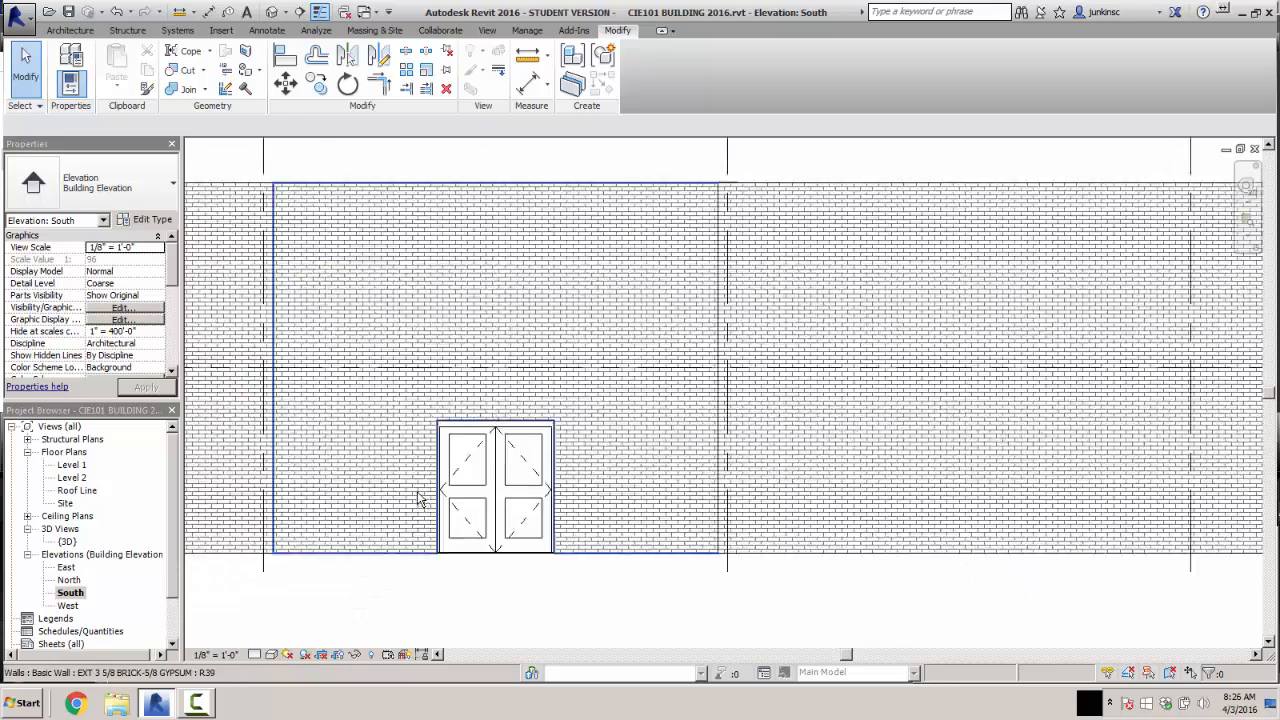
pyautogui.scroll(2, 575, 520)
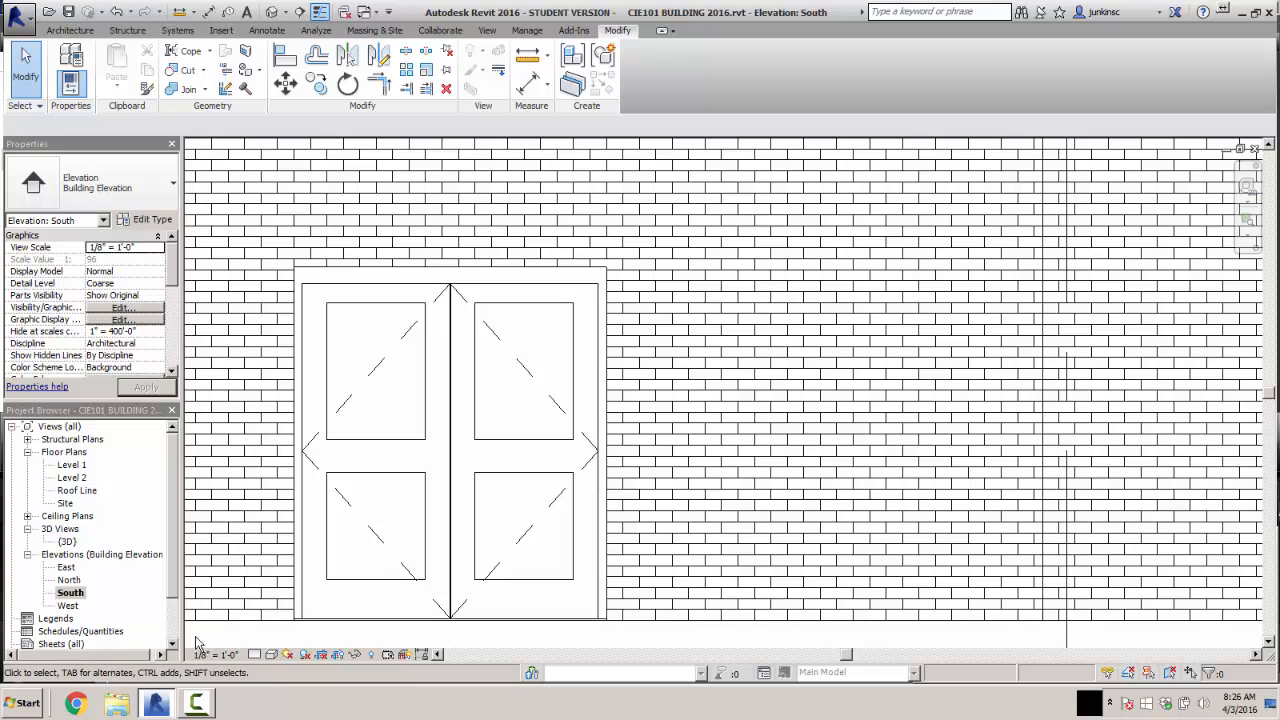
pyautogui.click(255, 655)
pyautogui.click(268, 640)
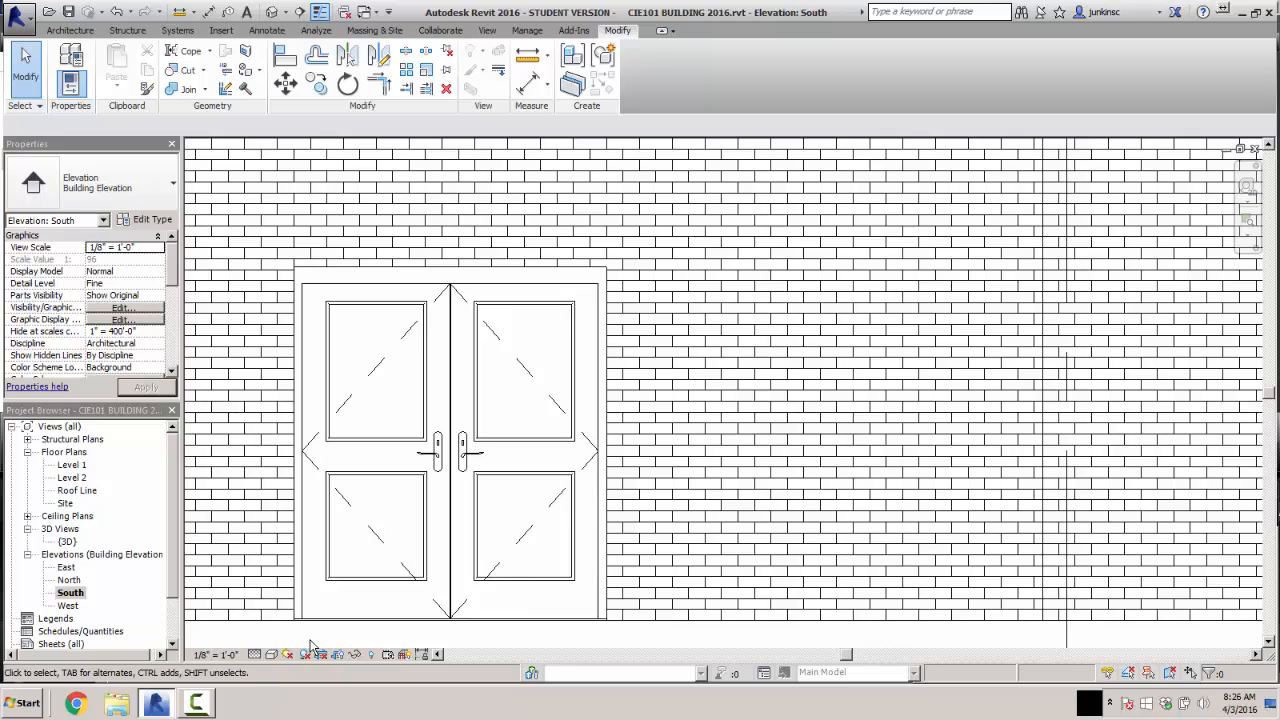
# - Examine the entrance door and its handles in the brick wall between grids D and E on the South elevation
pyautogui.scroll(-4, 817, 416)
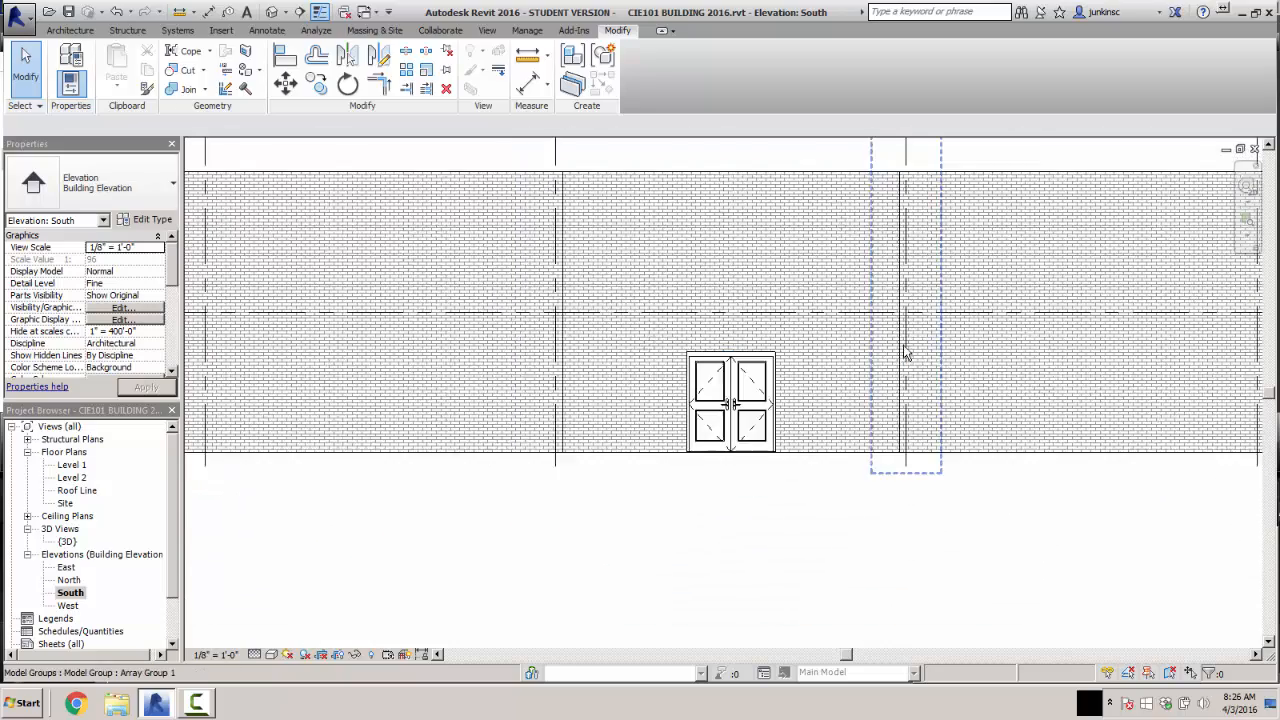
pyautogui.scroll(-1, 904, 346)
pyautogui.moveTo(984, 530); pyautogui.dragTo(718, 557, button='middle')
pyautogui.scroll(-1, 736, 562)
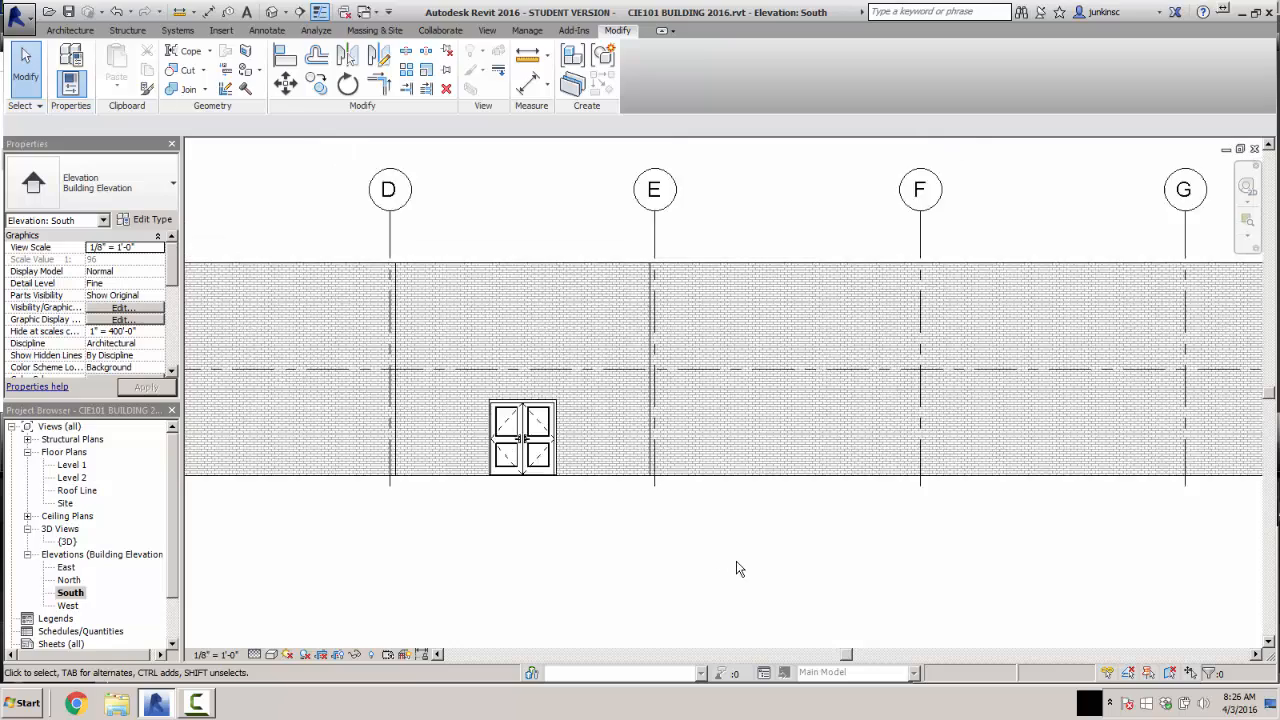
pyautogui.scroll(-2, 740, 566)
pyautogui.scroll(4, 640, 520)
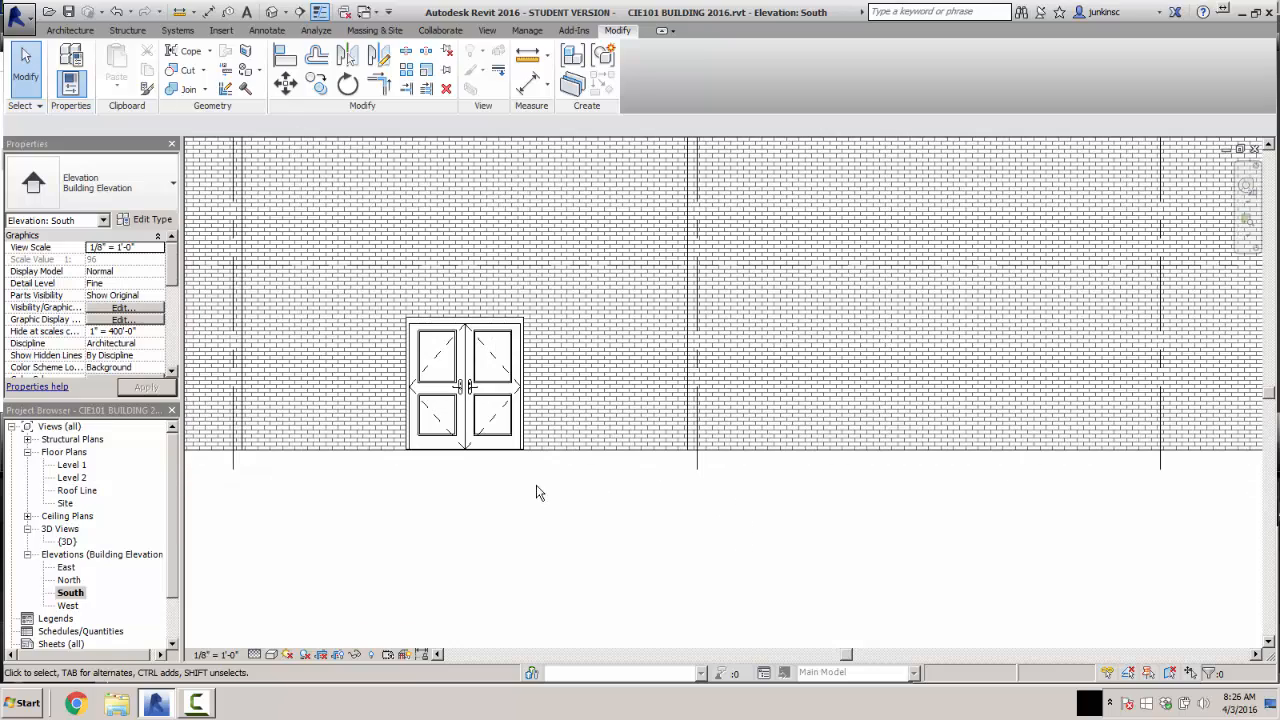
pyautogui.scroll(-3, 563, 383)
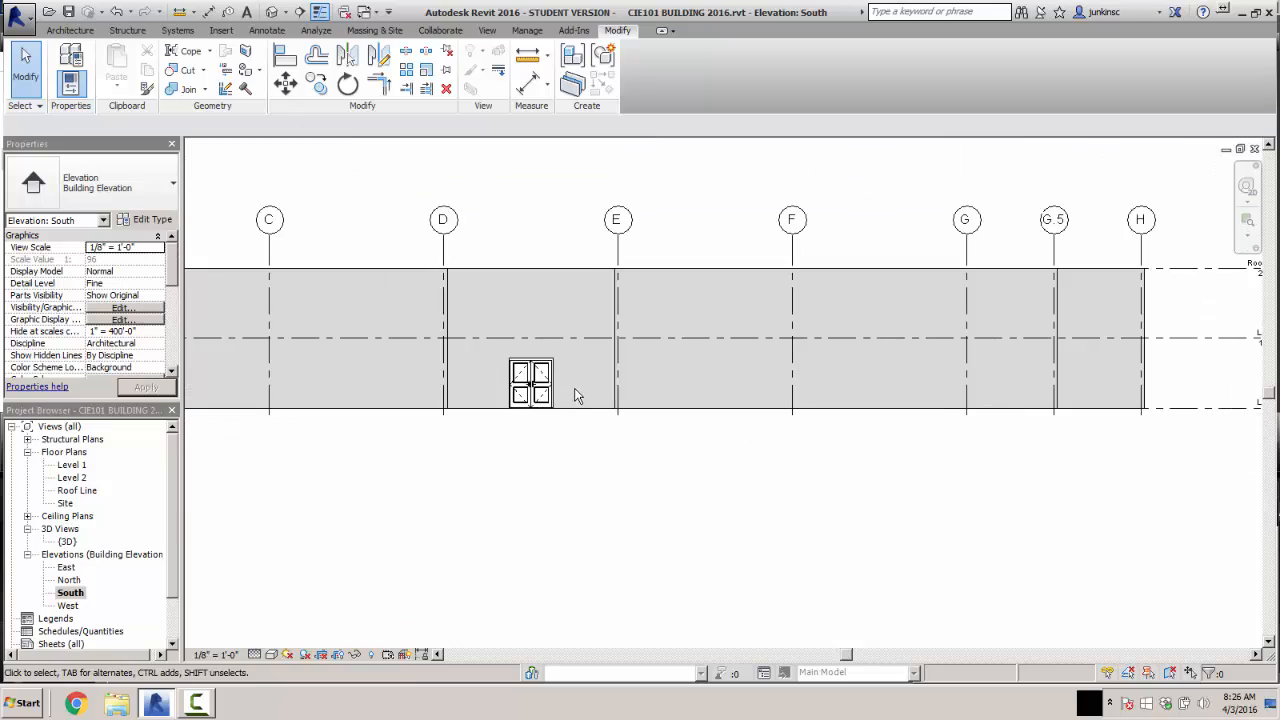
pyautogui.scroll(3, 569, 375)
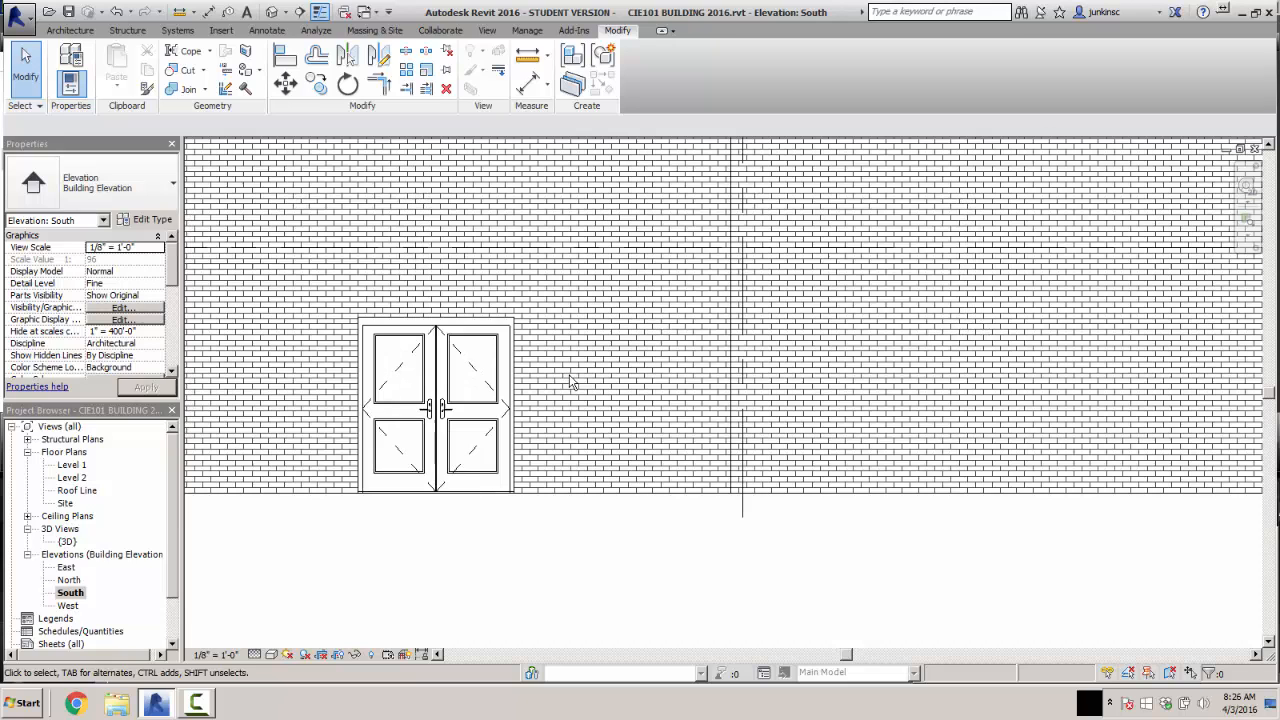
pyautogui.scroll(2, 569, 380)
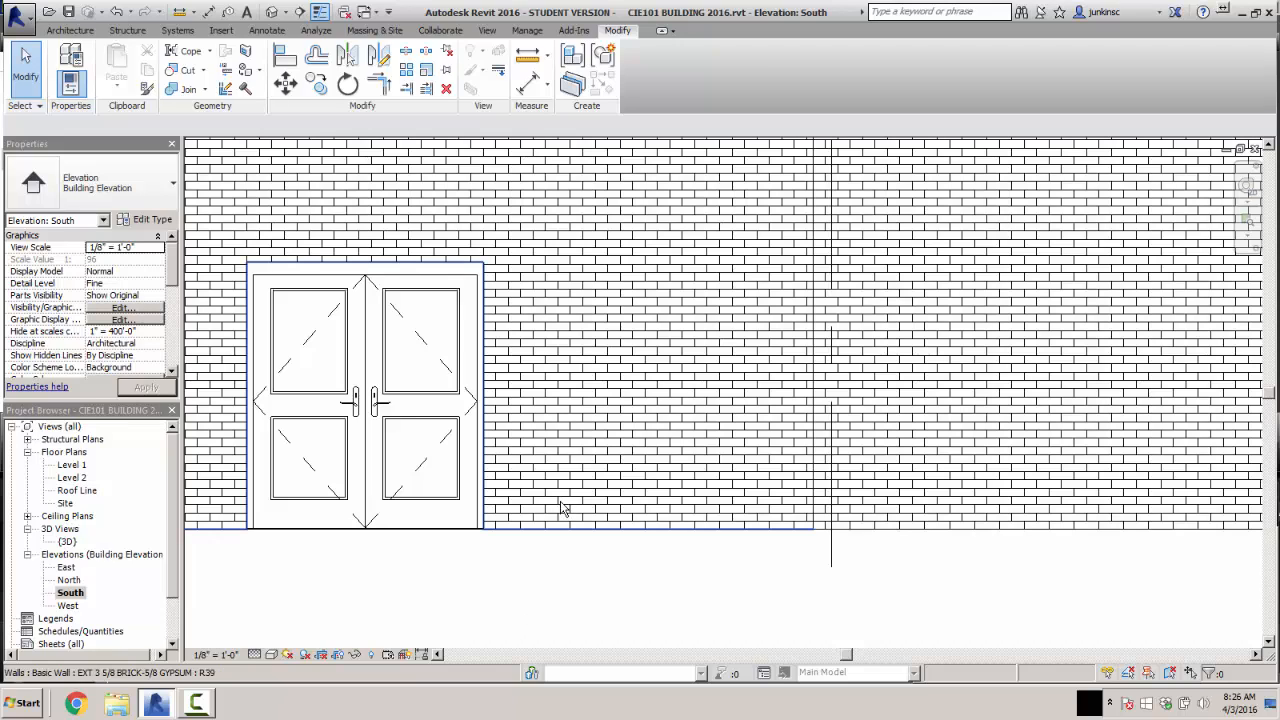
# - Leave the South elevation, review the doors on the Level 1 floor plan, and open the Level 2 floor plan
pyautogui.middleClick(534, 617)
pyautogui.middleClick(534, 617)
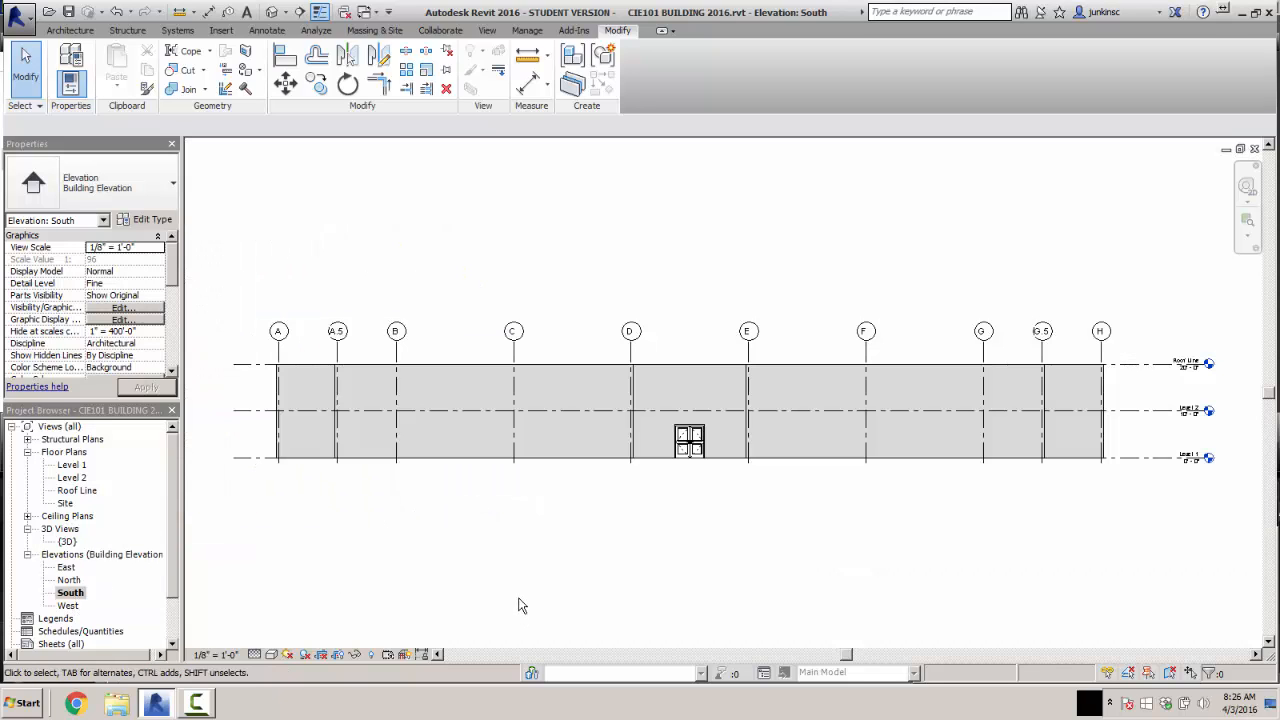
pyautogui.doubleClick(74, 468)
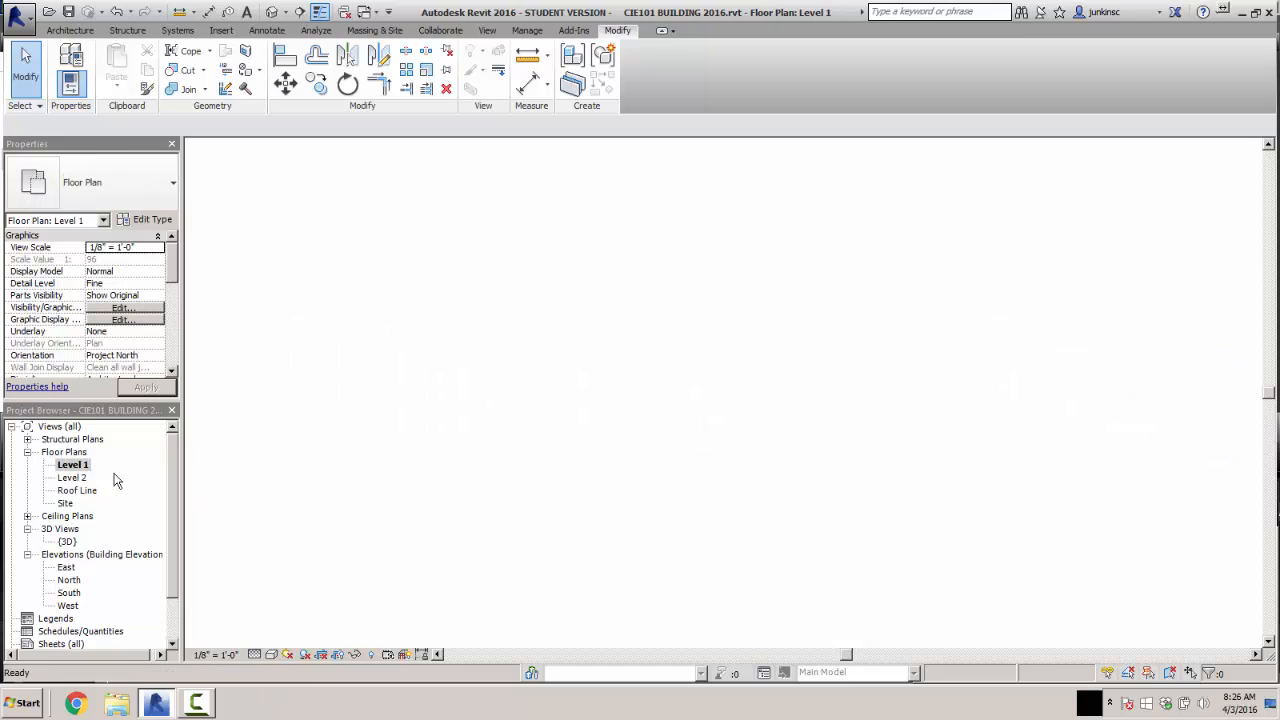
pyautogui.scroll(-3, 542, 572)
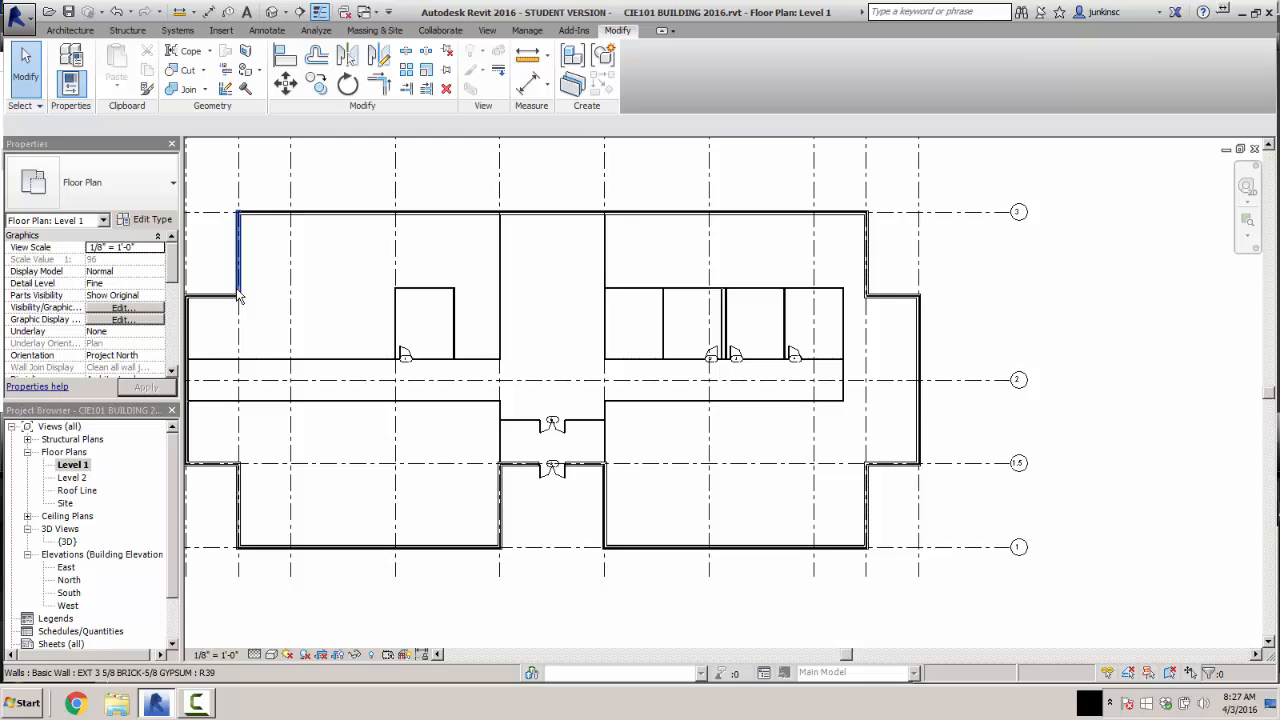
pyautogui.doubleClick(80, 479)
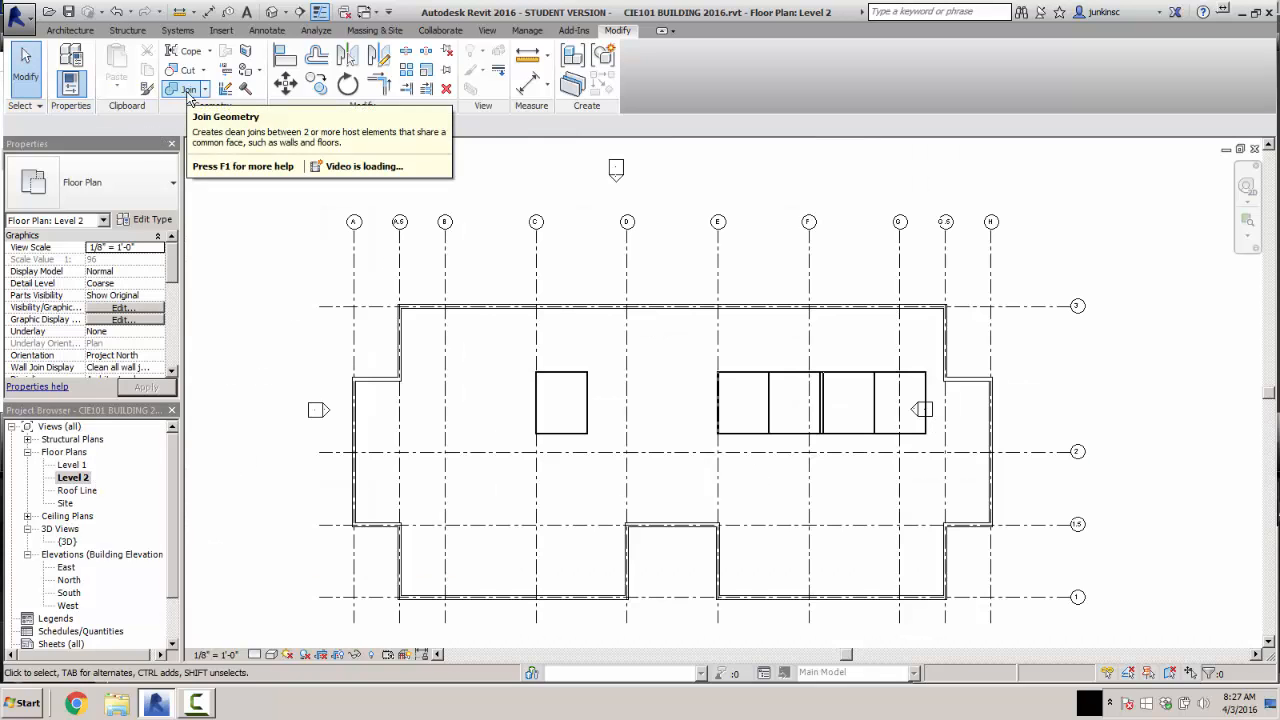
# - Try selecting everything on the Level 2 plan and excluding the Elevations category with the selection filter, then clear the selection
pyautogui.scroll(-2, 274, 270)
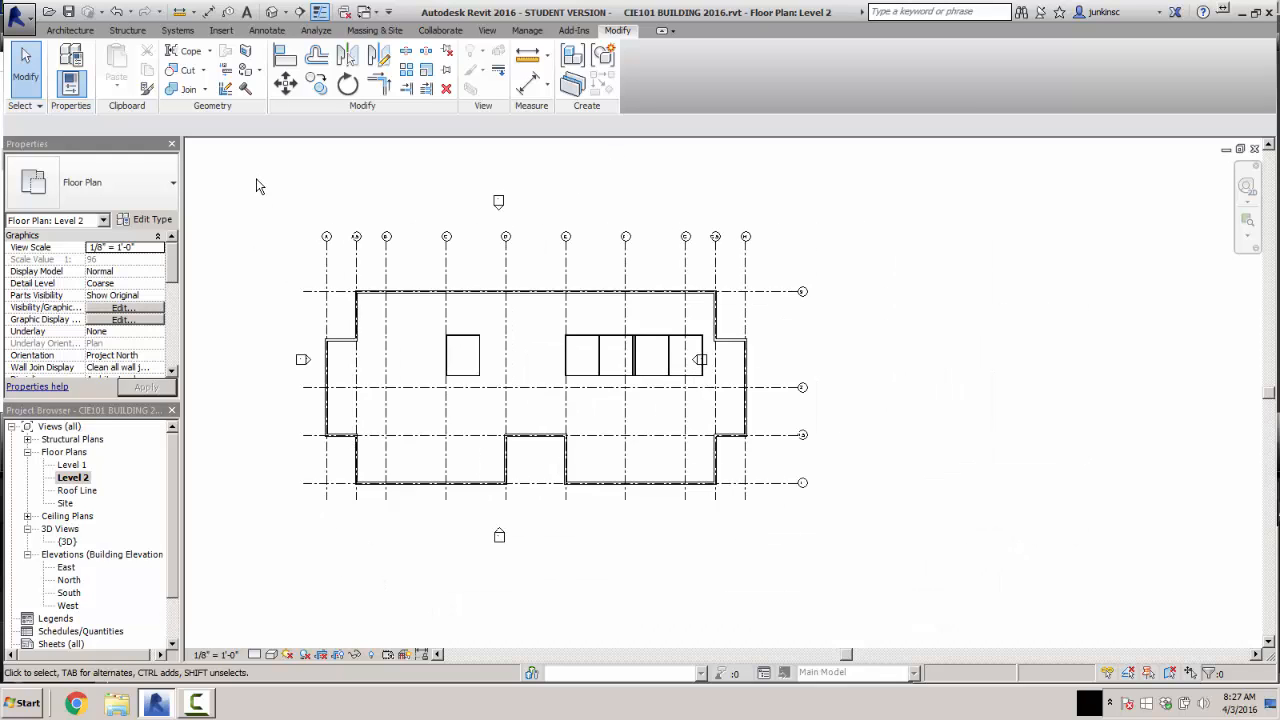
pyautogui.moveTo(256, 188); pyautogui.dragTo(930, 586)
pyautogui.click(640, 70)
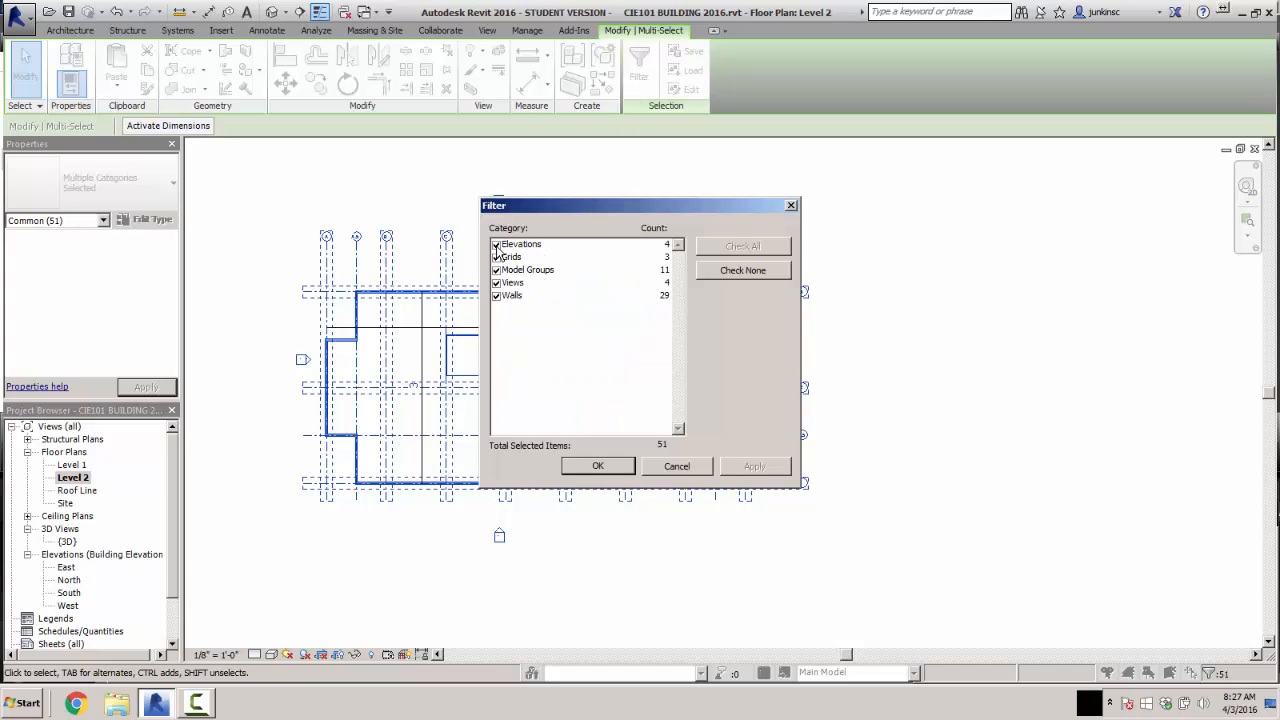
pyautogui.click(496, 245)
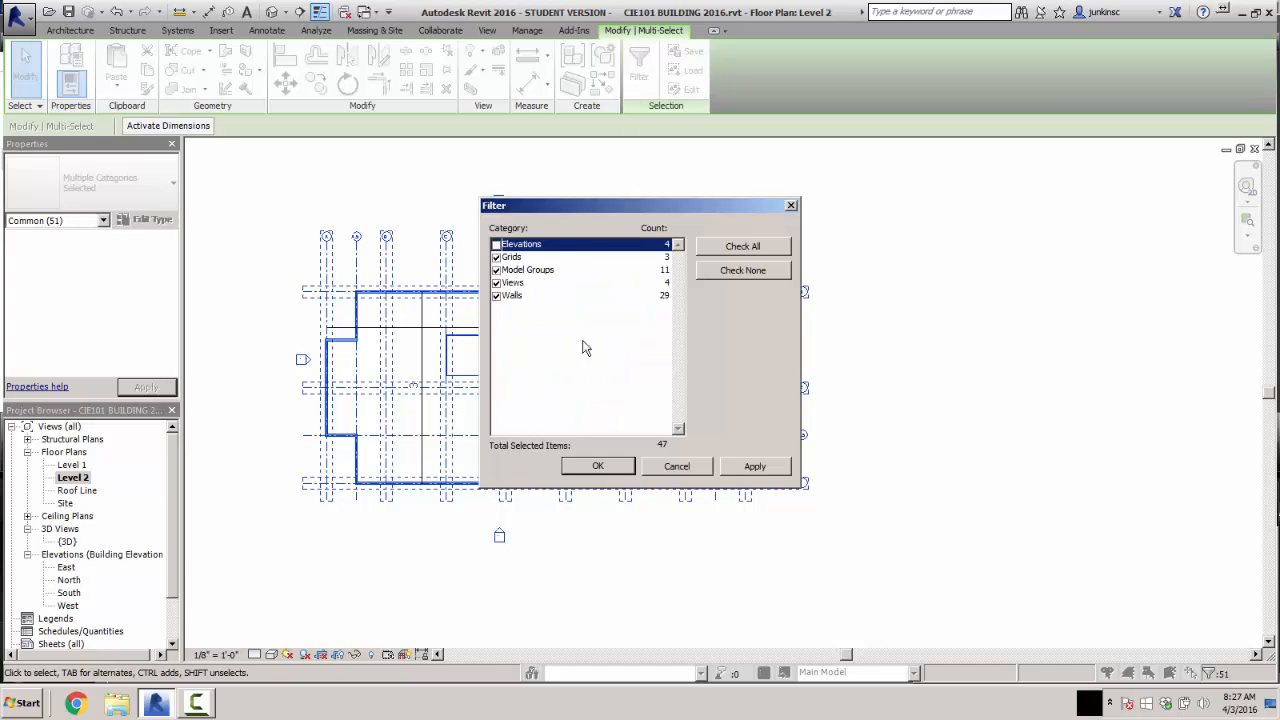
pyautogui.click(620, 470)
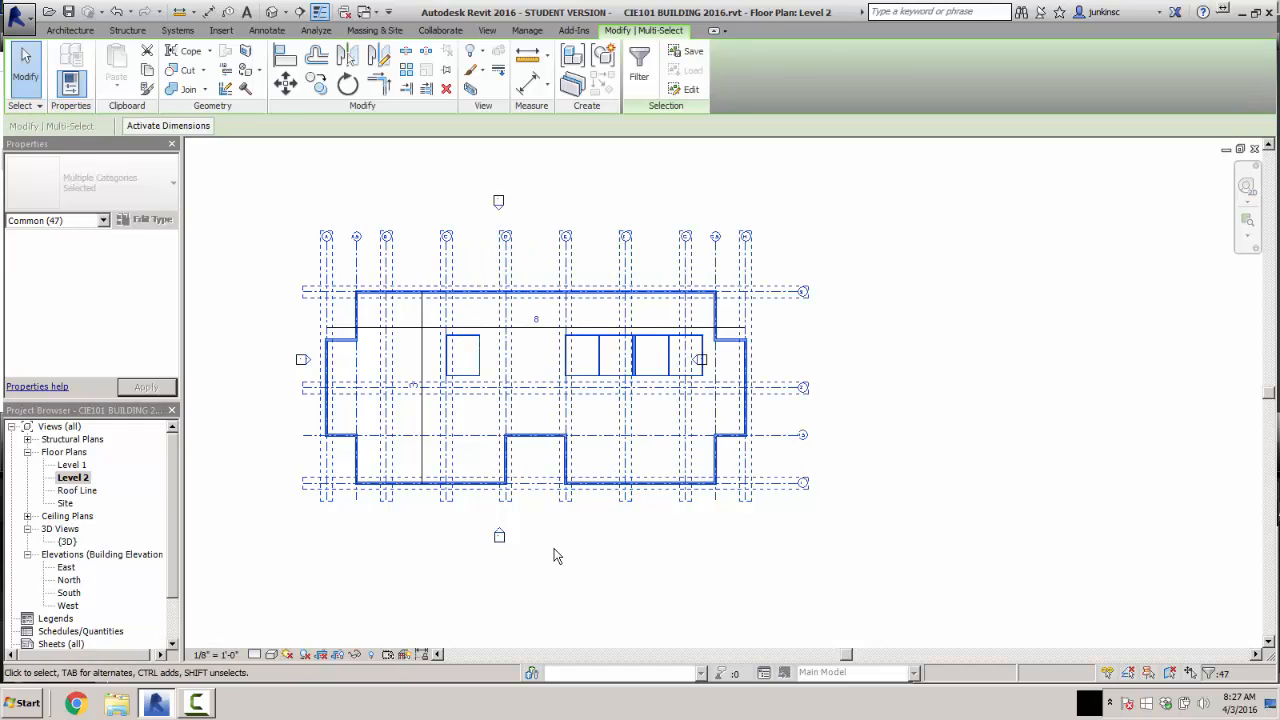
pyautogui.press('Escape')
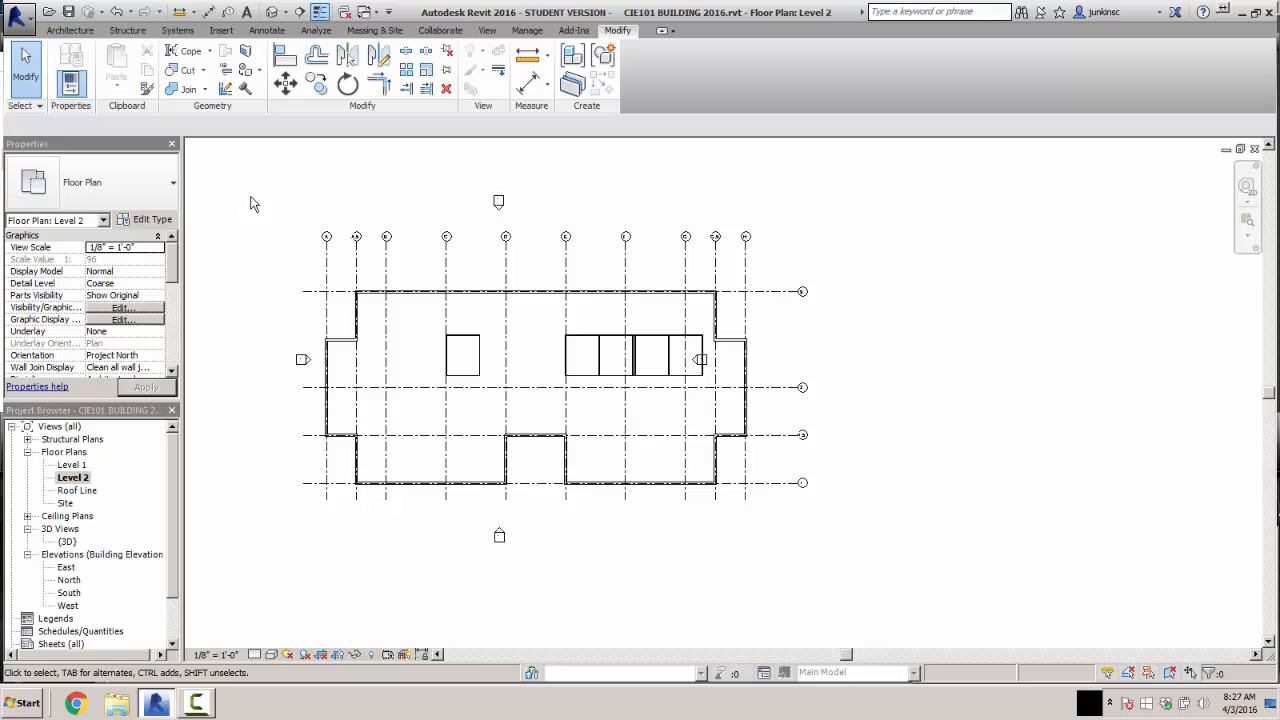
pyautogui.moveTo(266, 165); pyautogui.dragTo(932, 591)
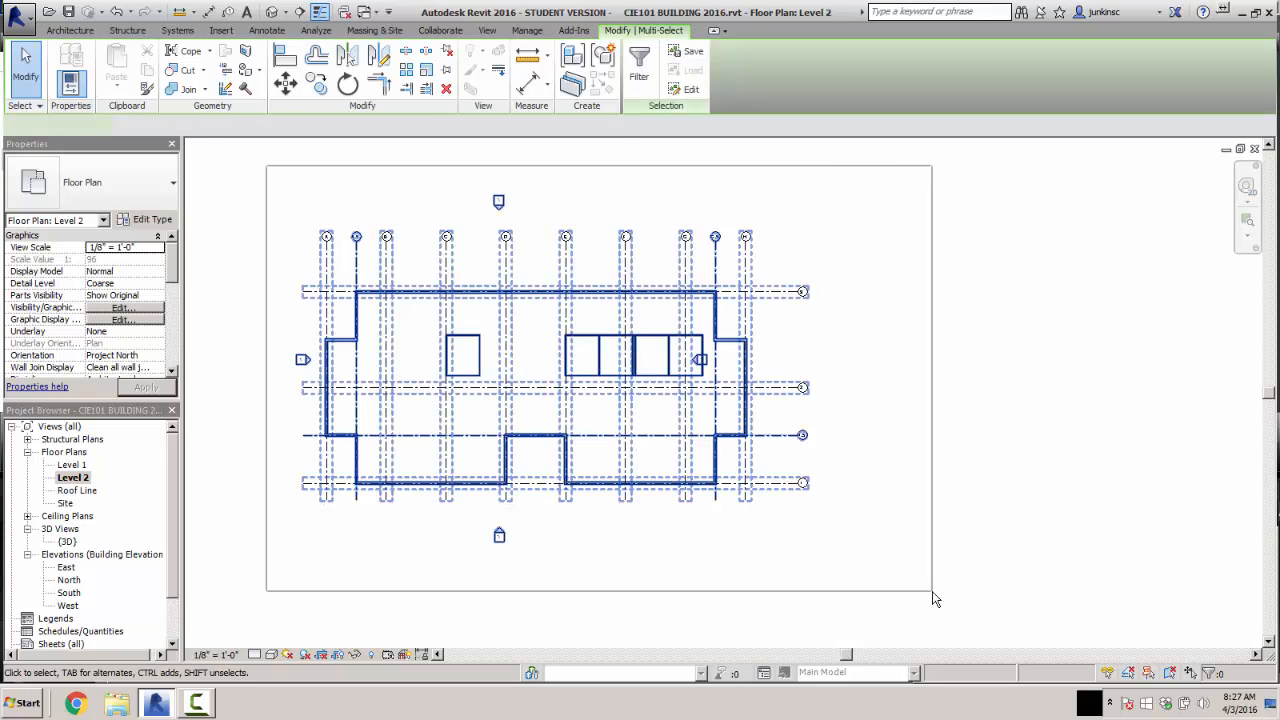
pyautogui.click(638, 66)
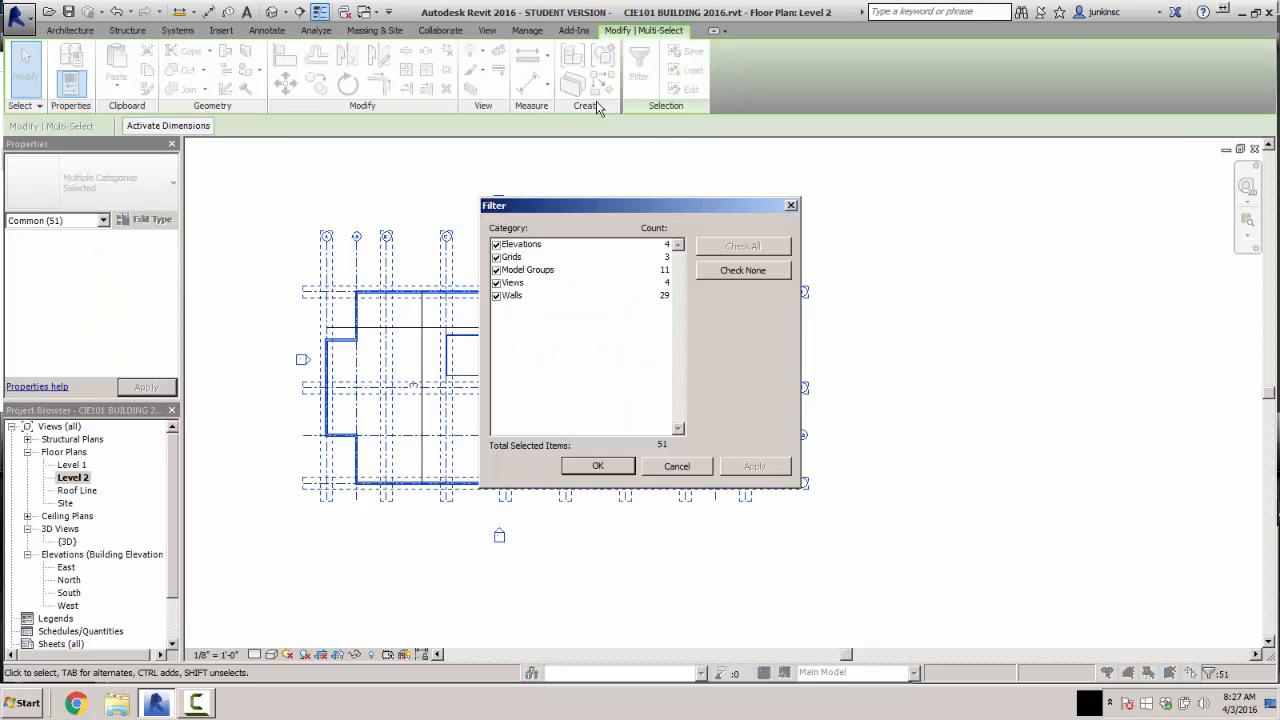
pyautogui.click(497, 245)
pyautogui.click(754, 466)
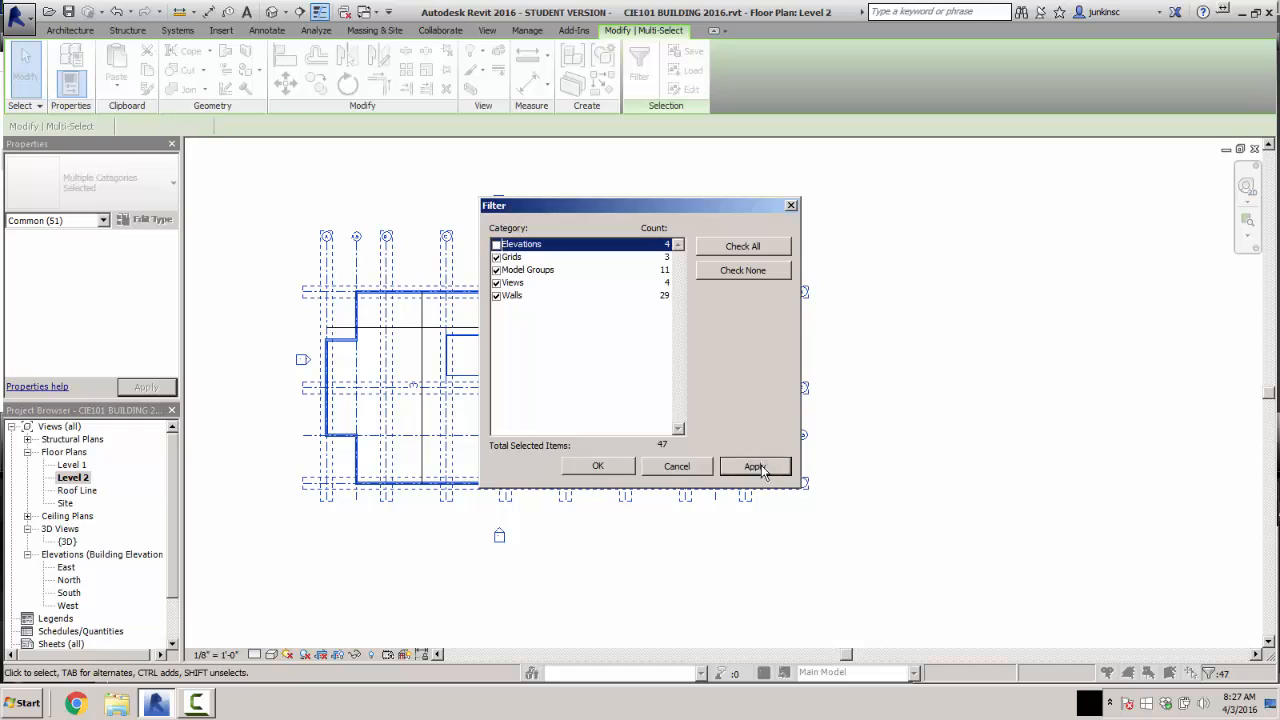
pyautogui.click(600, 466)
pyautogui.click(236, 304)
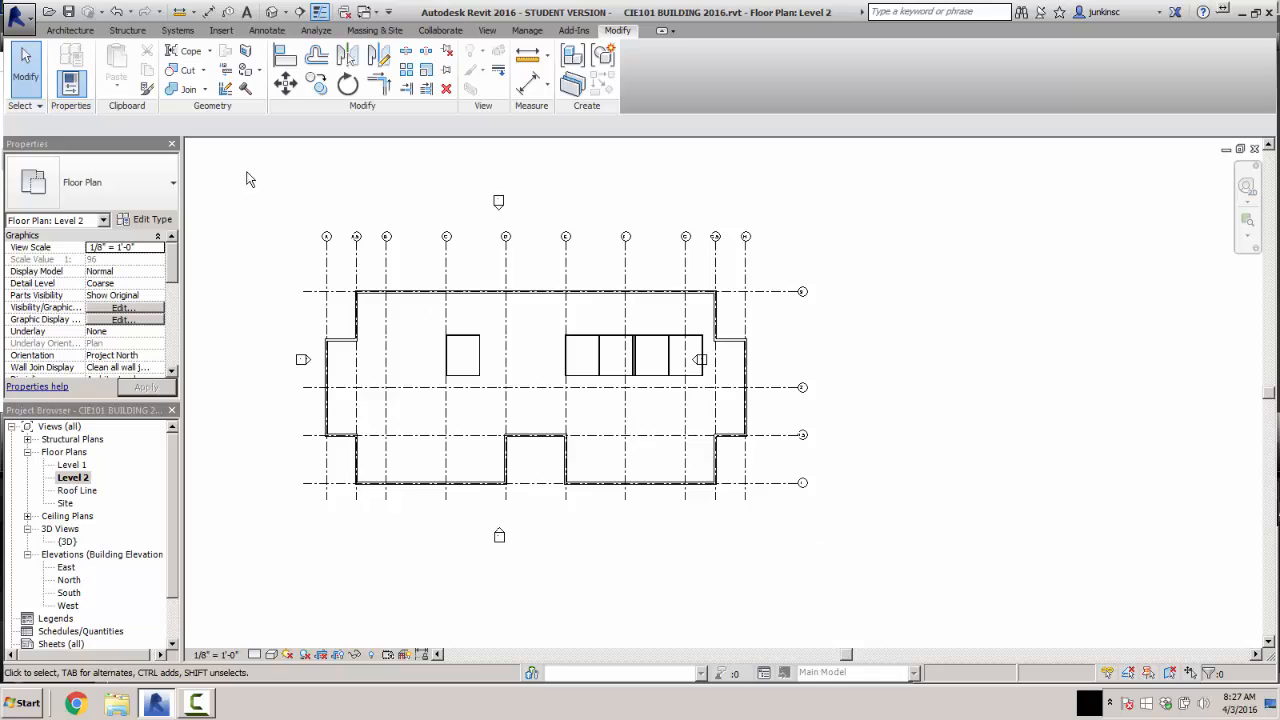
# - Try filtering a selection of the whole Level 2 plan down to Grids, Views and Walls, and release it
pyautogui.moveTo(235, 164); pyautogui.dragTo(982, 594)
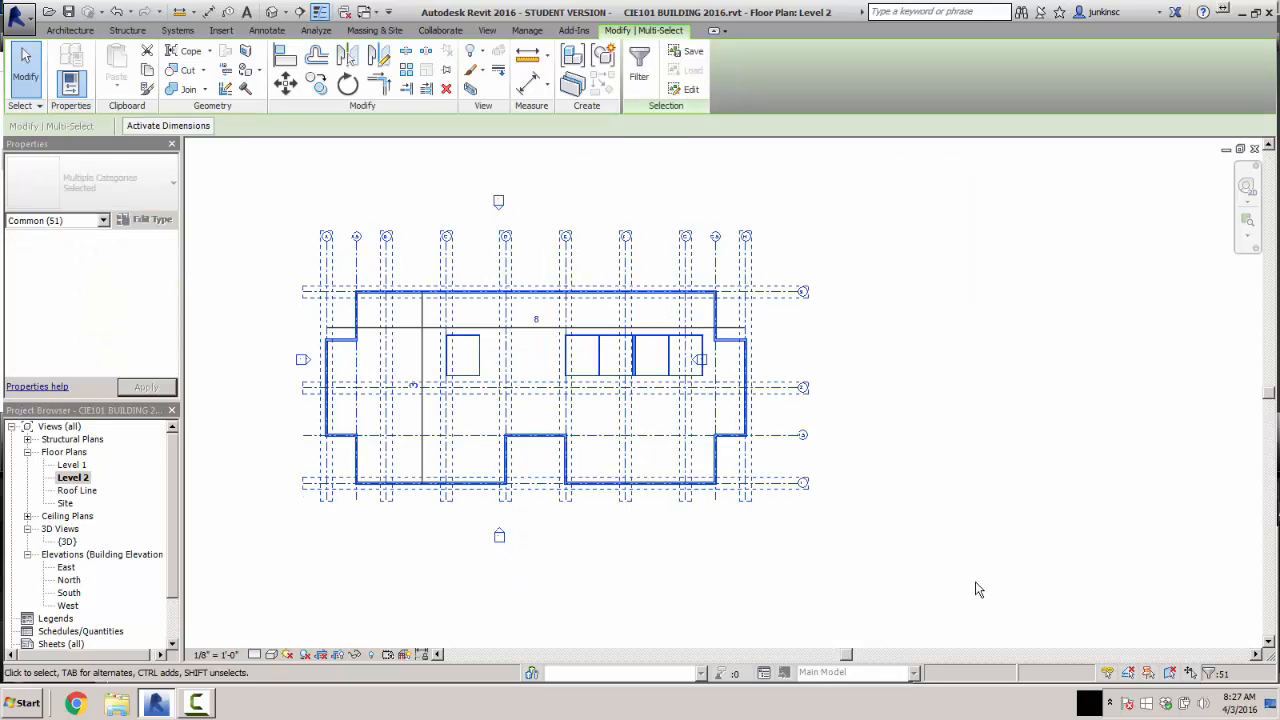
pyautogui.click(640, 72)
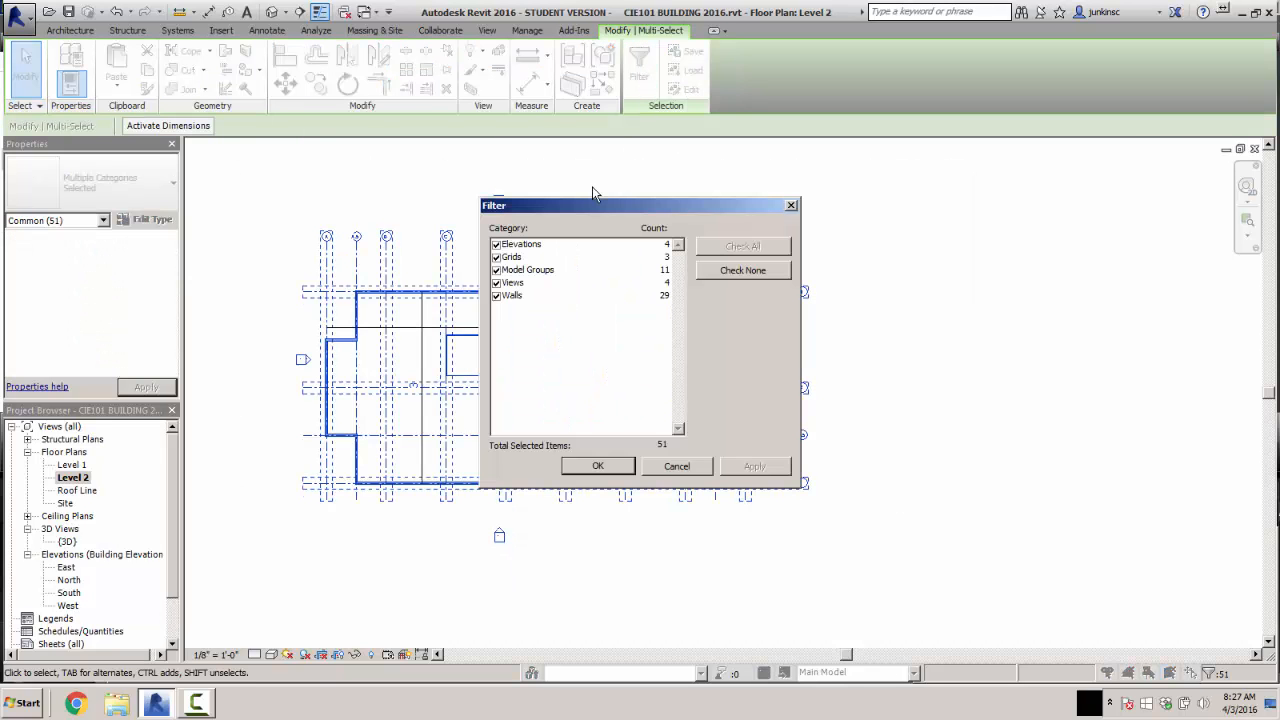
pyautogui.click(742, 270)
pyautogui.click(496, 257)
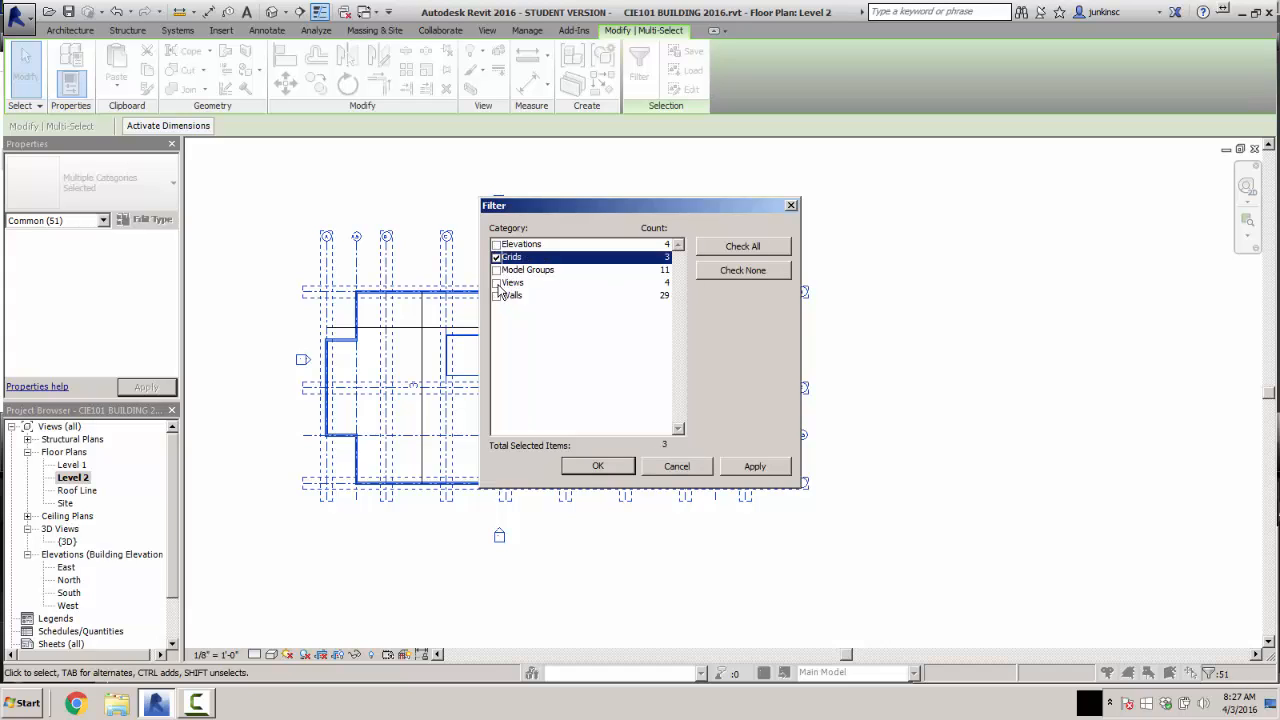
pyautogui.click(496, 295)
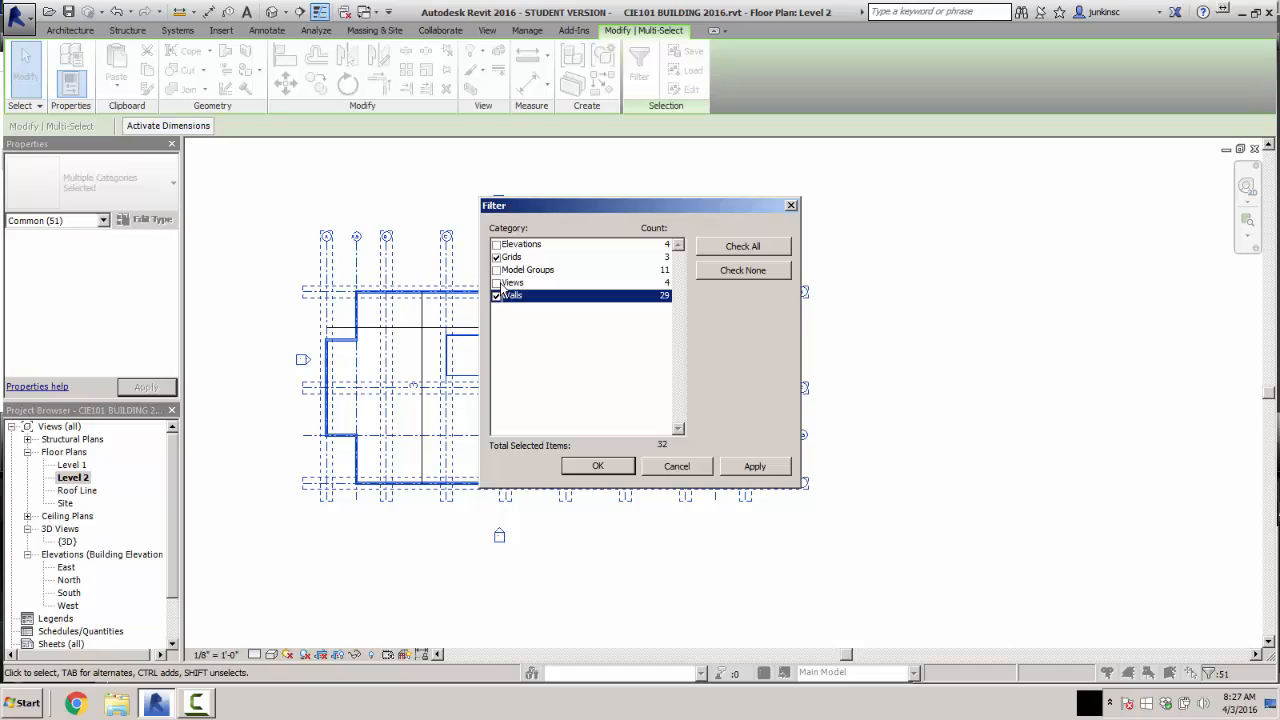
pyautogui.click(496, 283)
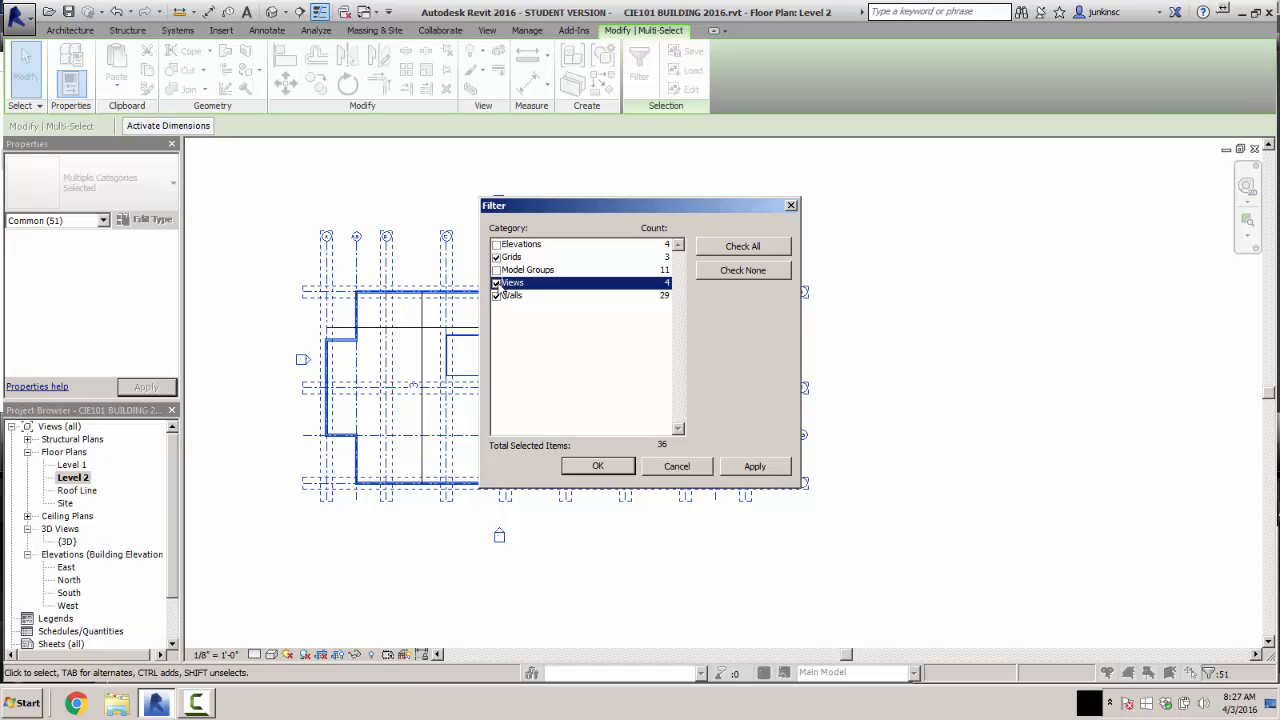
pyautogui.click(619, 469)
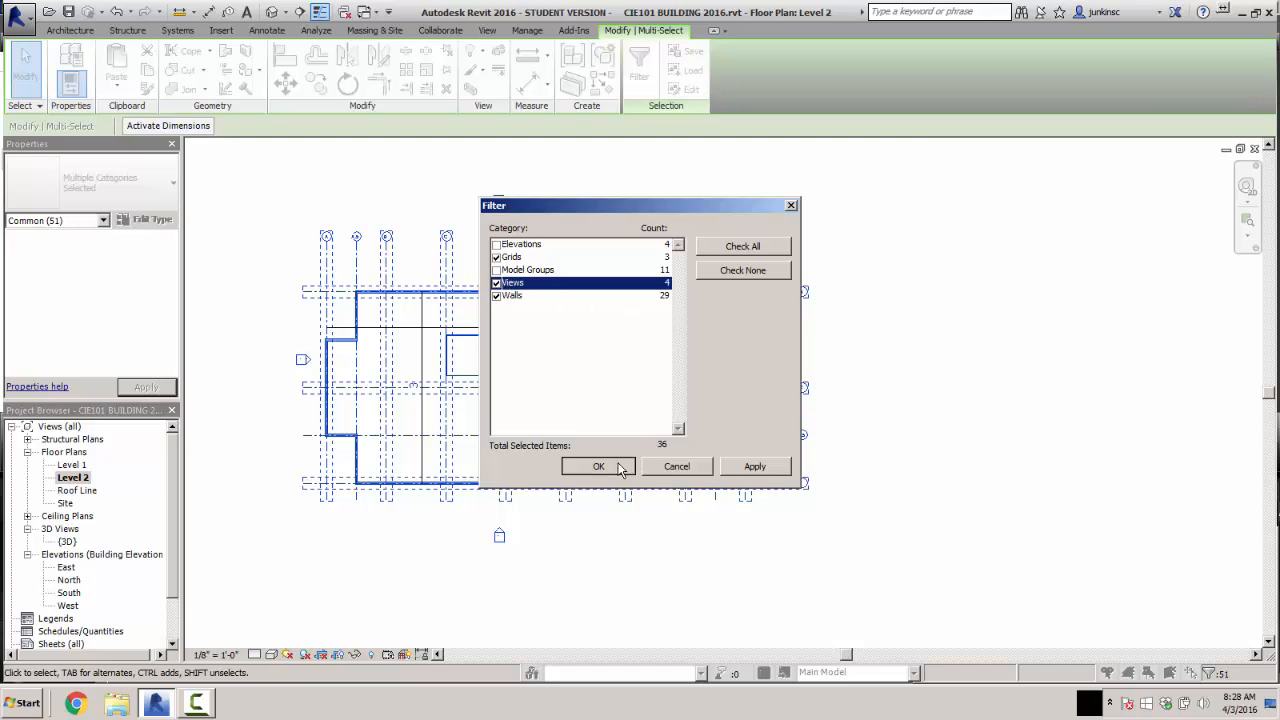
pyautogui.click(314, 263)
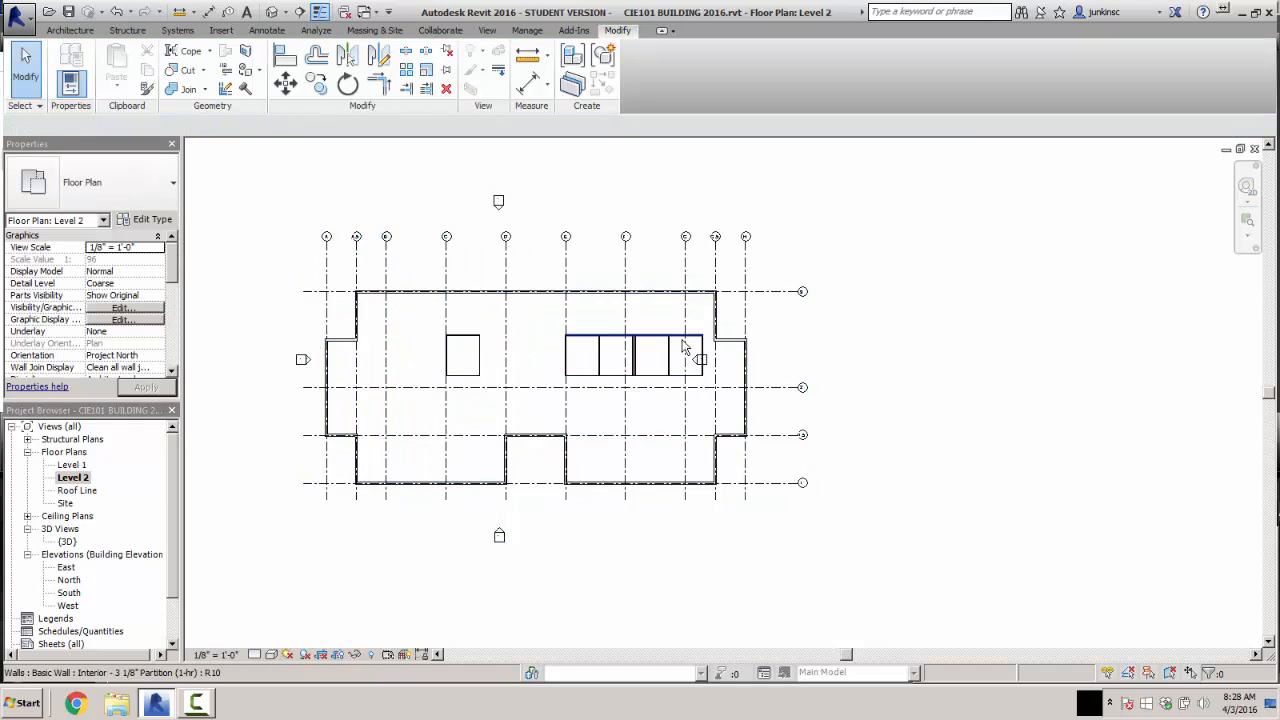
# - Move the complete east elevation marker from the small rooms' end wall to outside the building, beyond the grid bubbles
pyautogui.scroll(5, 700, 360)
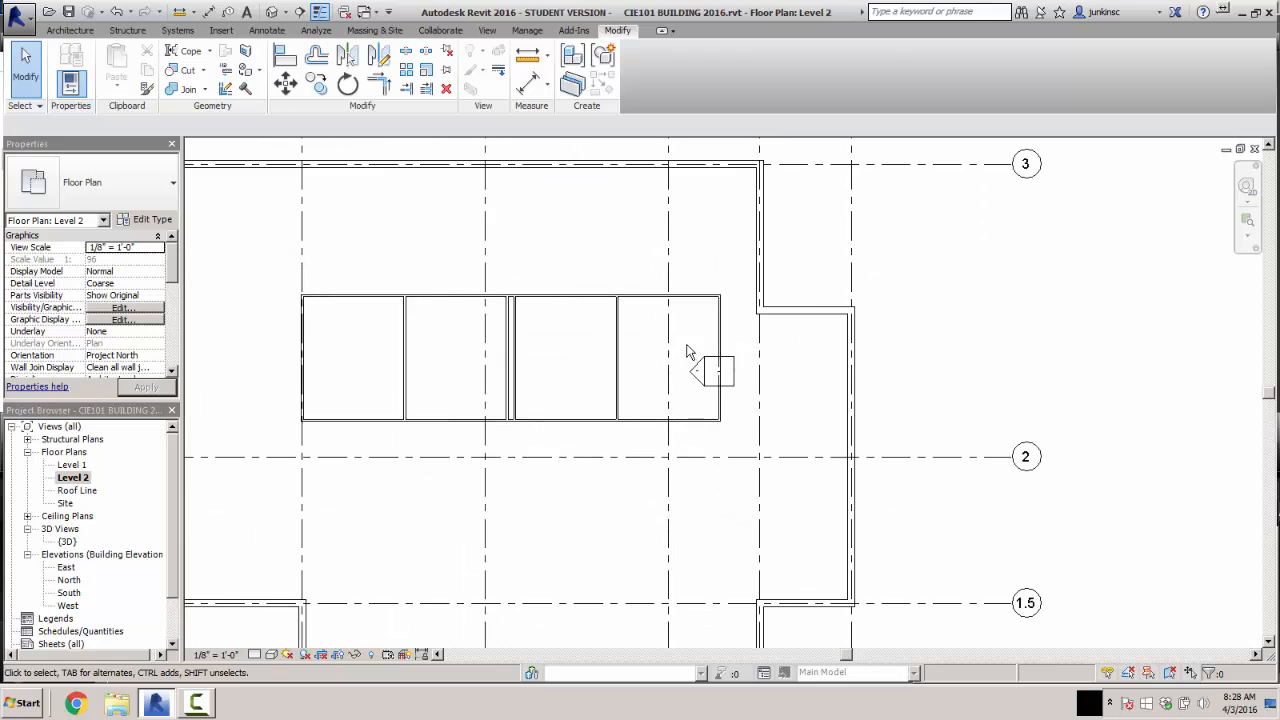
pyautogui.moveTo(680, 342); pyautogui.dragTo(782, 414)
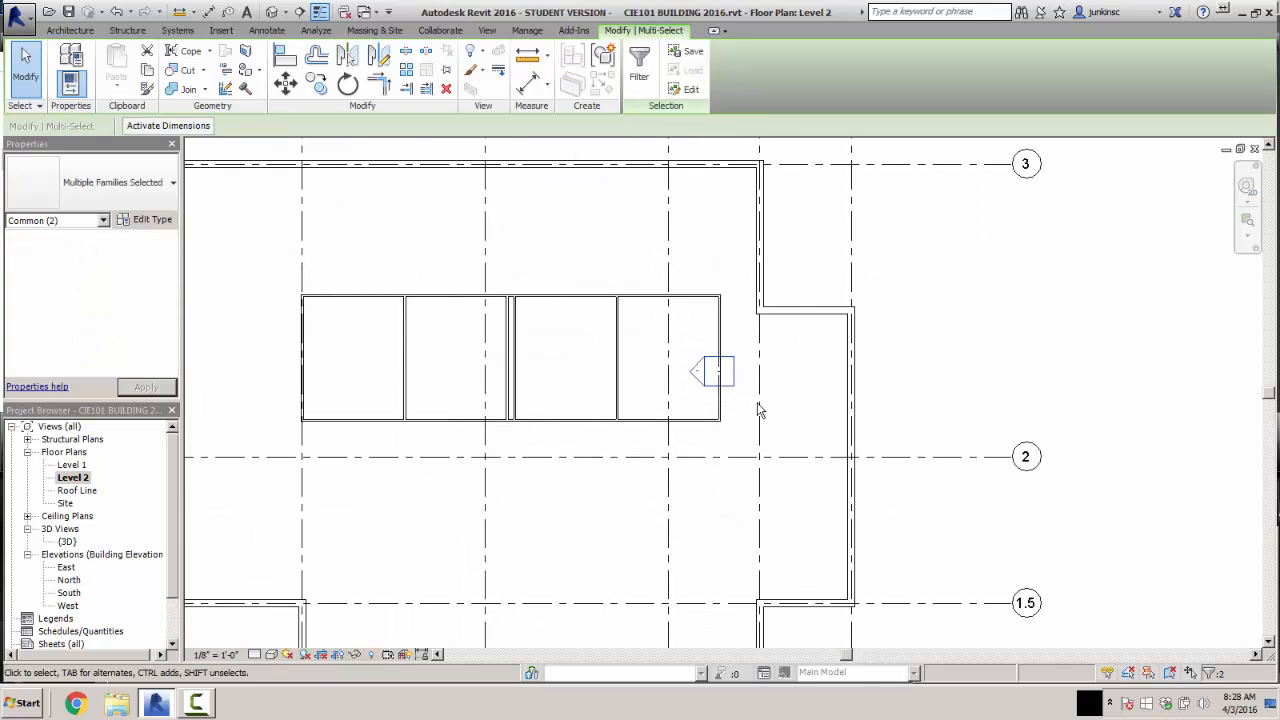
pyautogui.moveTo(716, 372); pyautogui.dragTo(1150, 370)
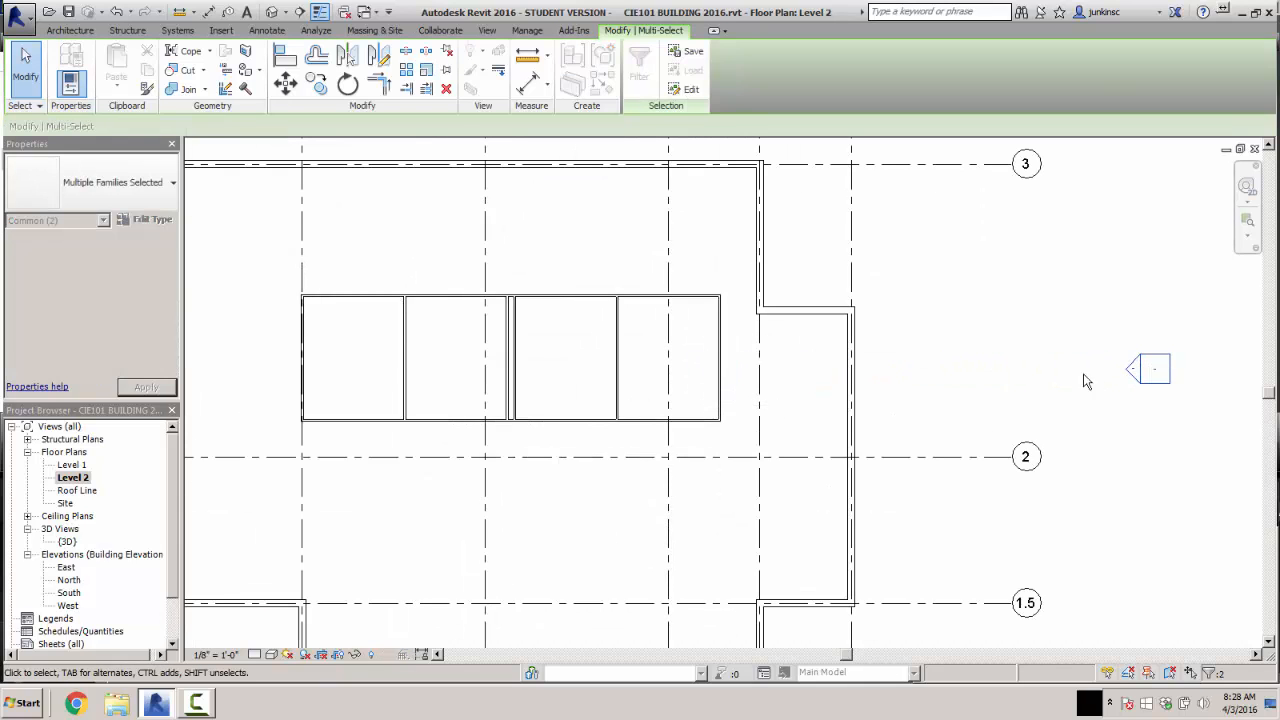
pyautogui.click(1040, 375)
pyautogui.scroll(-3, 1000, 350)
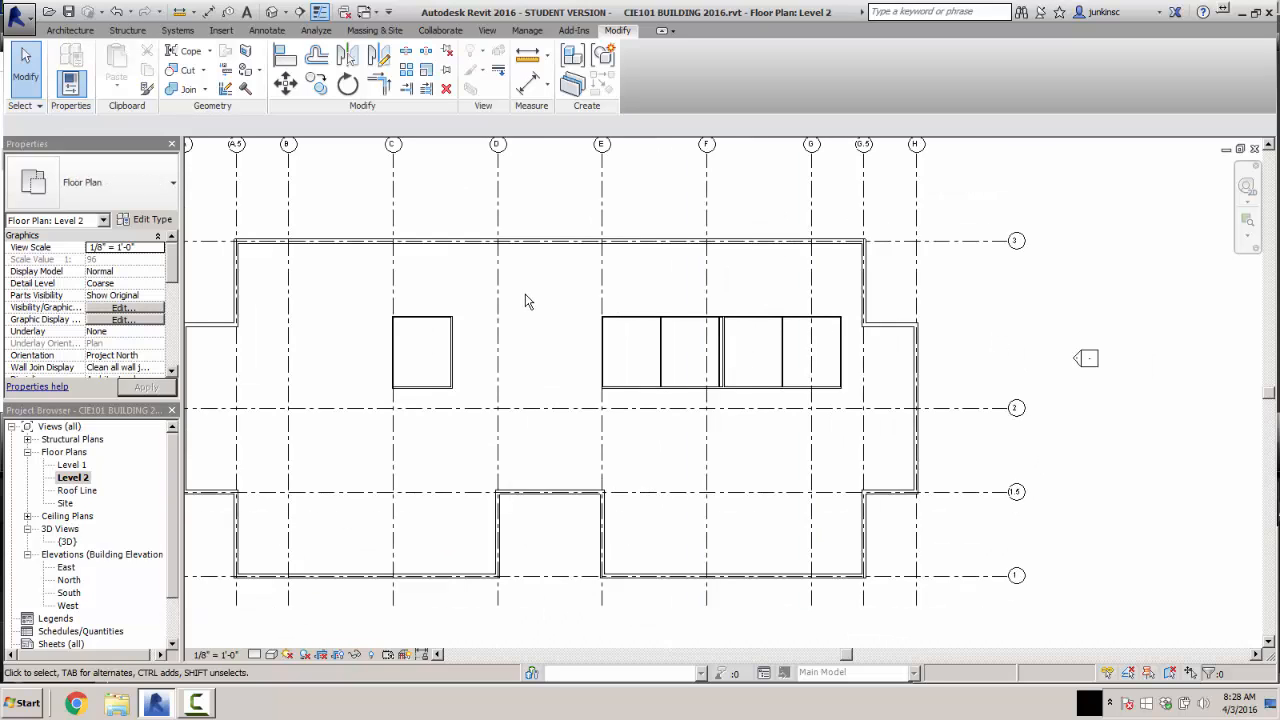
# - Place a tagged Single-Flush 36" x 84" door in the south wall of the small room at grid C, near its southeast corner
pyautogui.scroll(2, 545, 308)
pyautogui.moveTo(423, 279); pyautogui.dragTo(586, 299, button='middle')
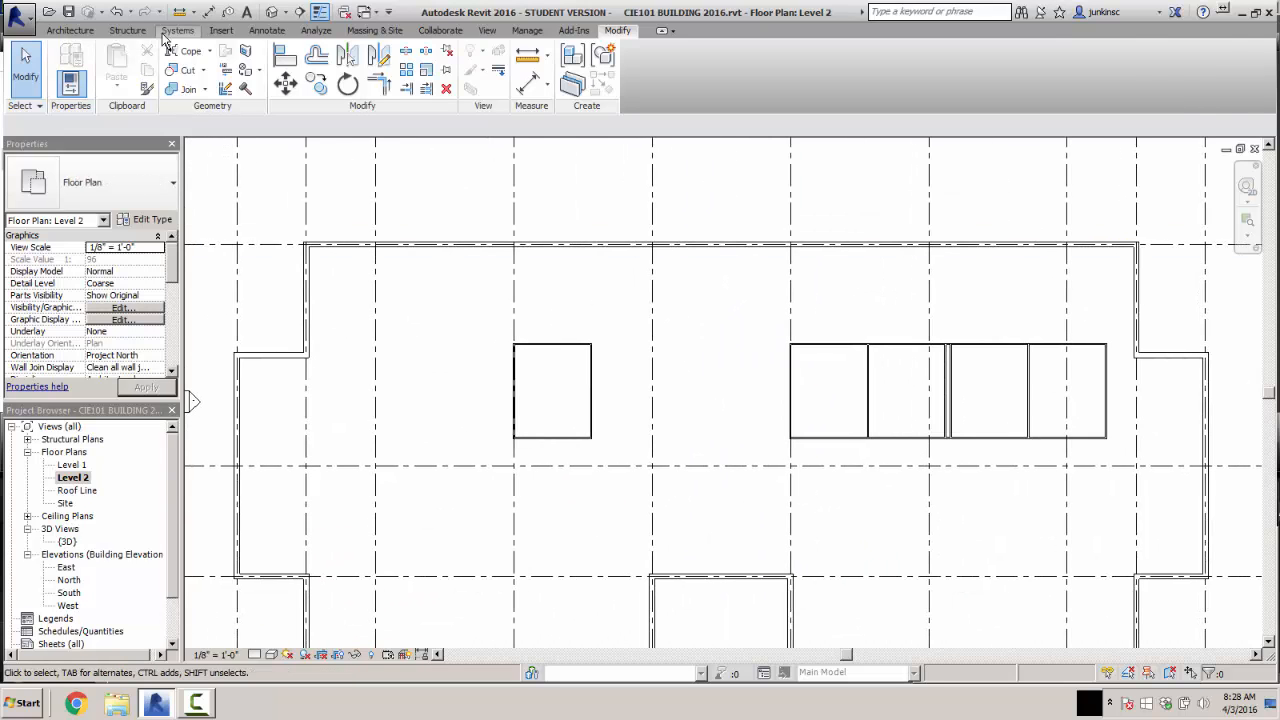
pyautogui.click(70, 30)
pyautogui.click(98, 66)
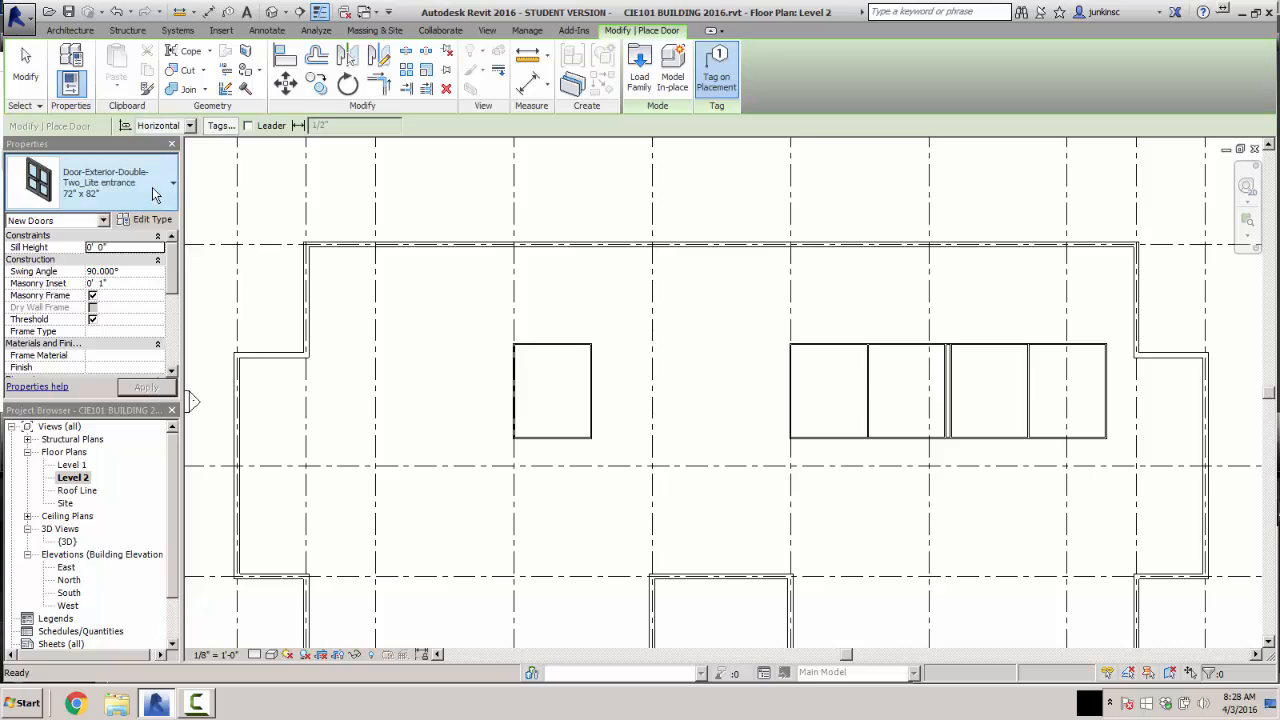
pyautogui.click(100, 182)
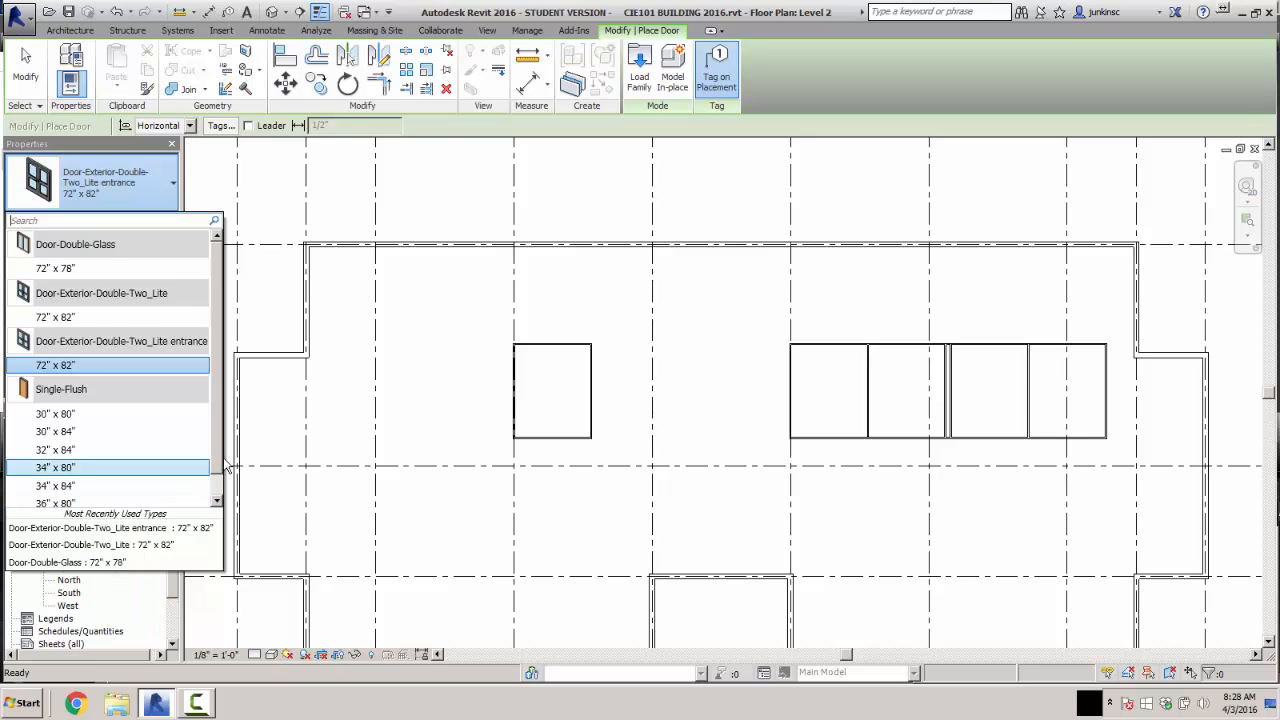
pyautogui.moveTo(218, 462); pyautogui.dragTo(220, 488)
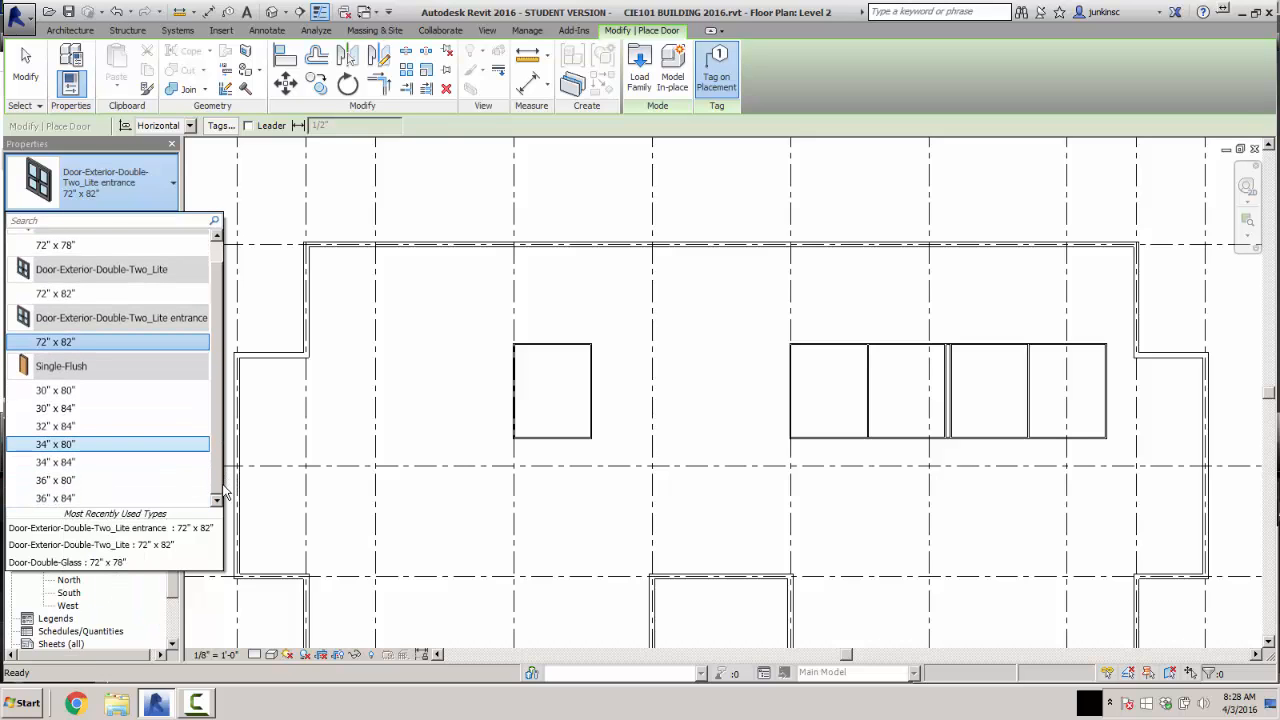
pyautogui.click(68, 498)
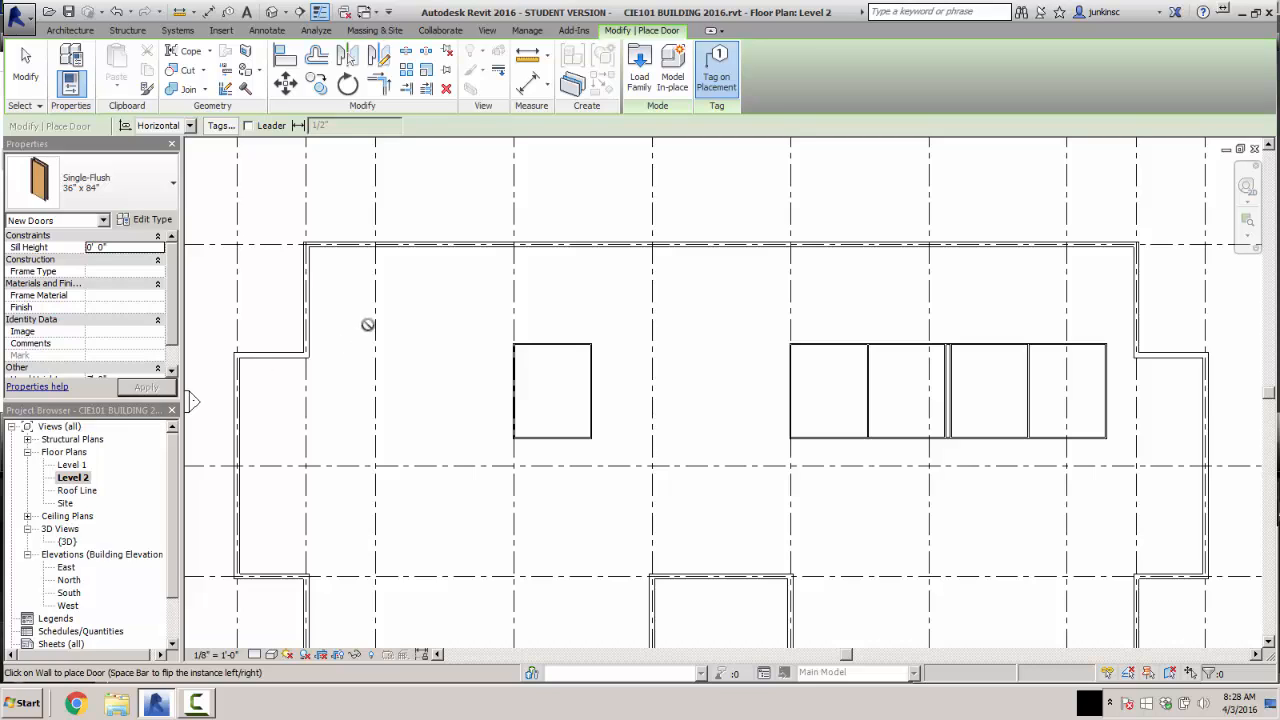
pyautogui.scroll(3, 632, 417)
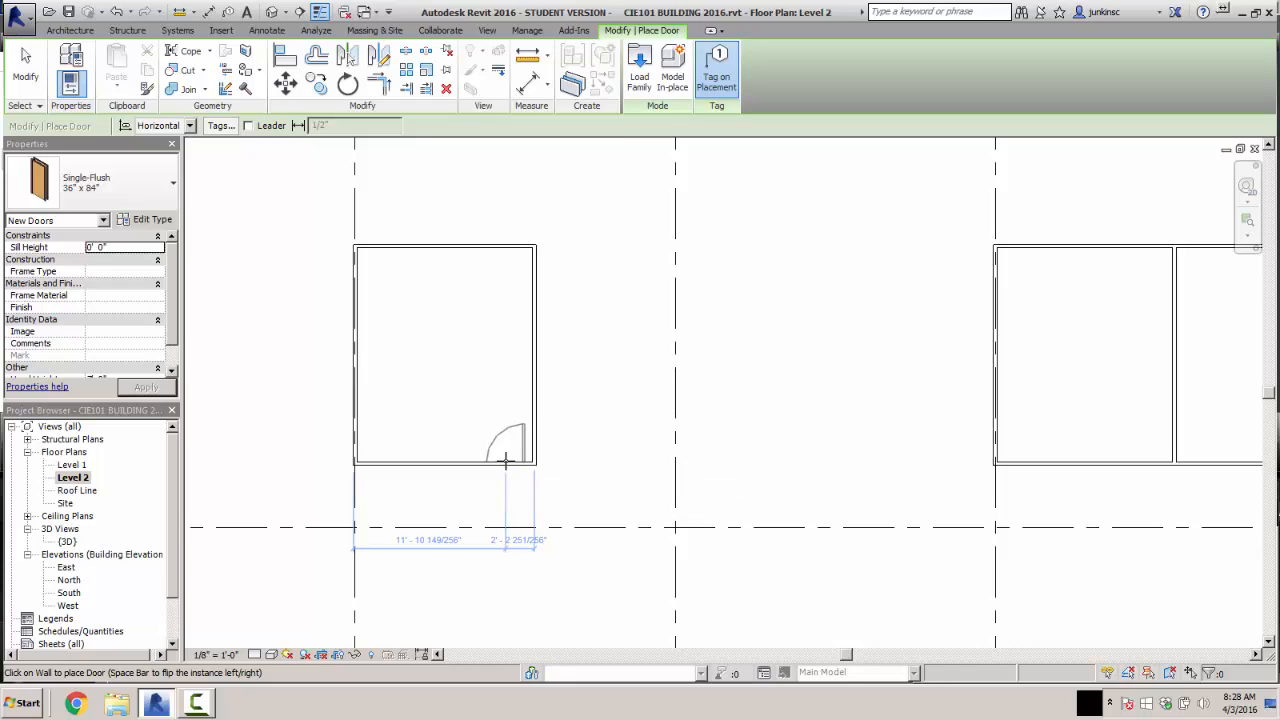
pyautogui.click(505, 460)
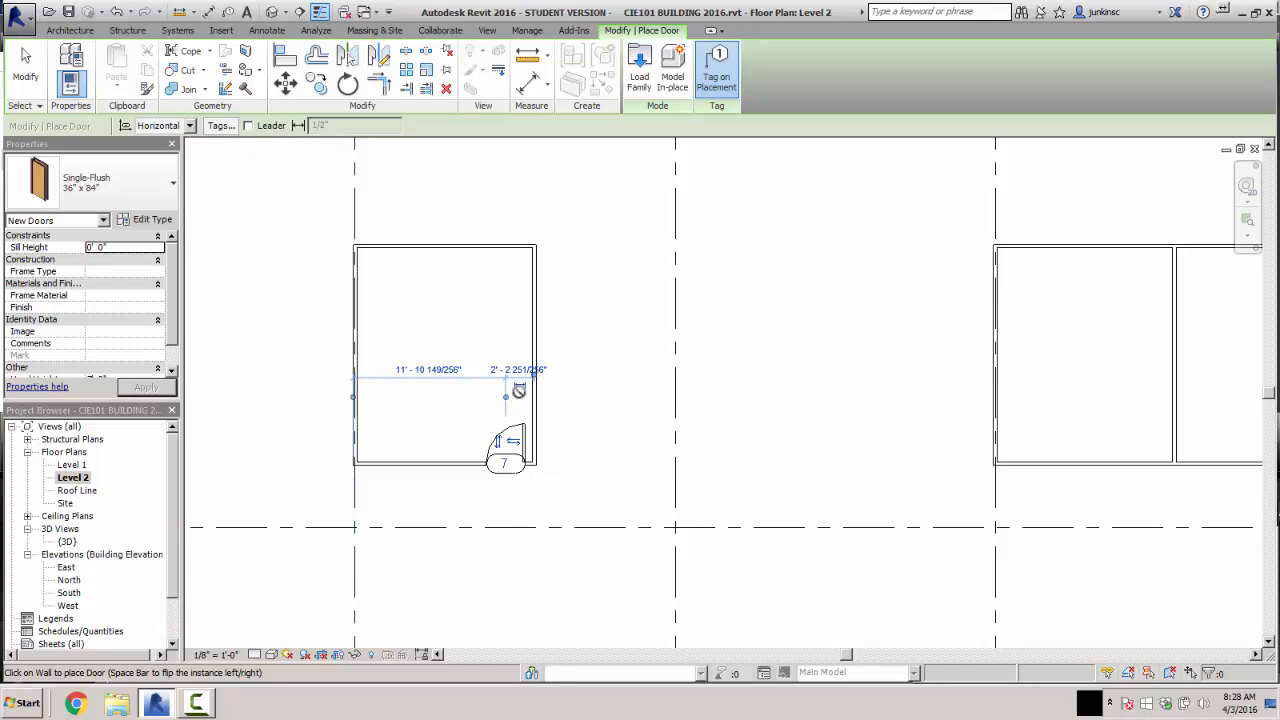
# - Set the distance from the new door's center to the room's east wall to 2' 6"
pyautogui.click(521, 369)
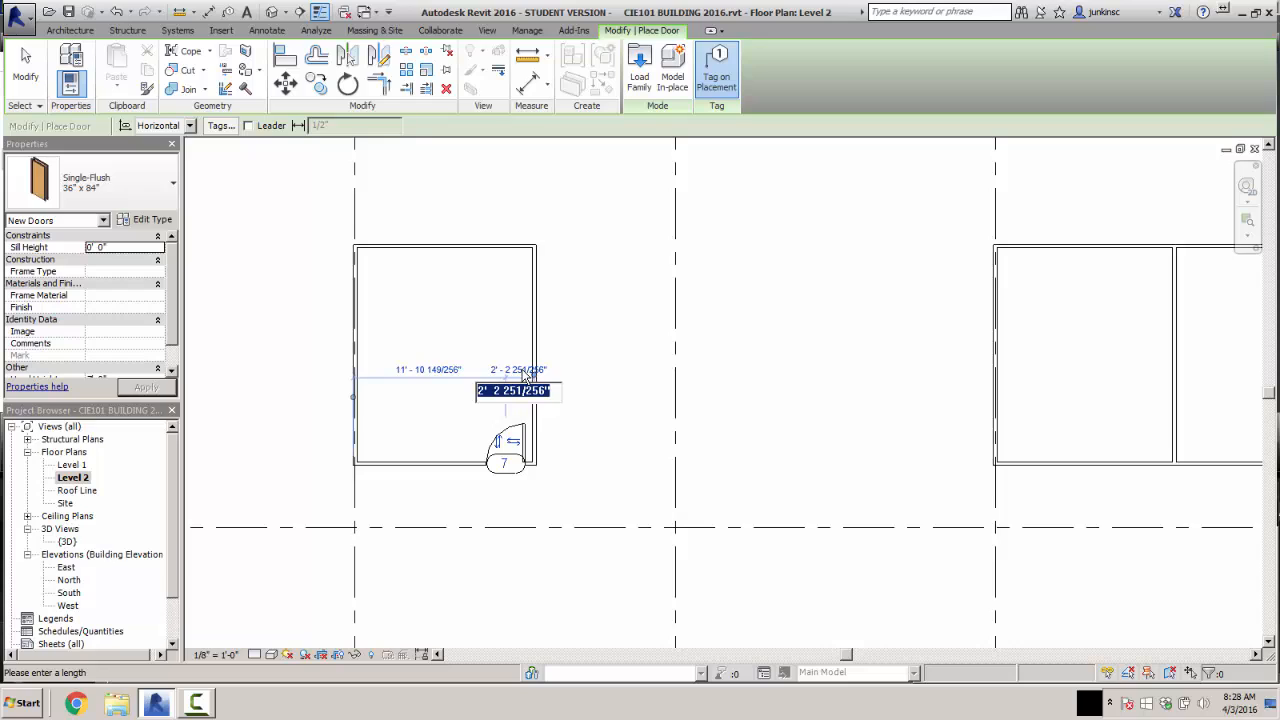
pyautogui.write('2')
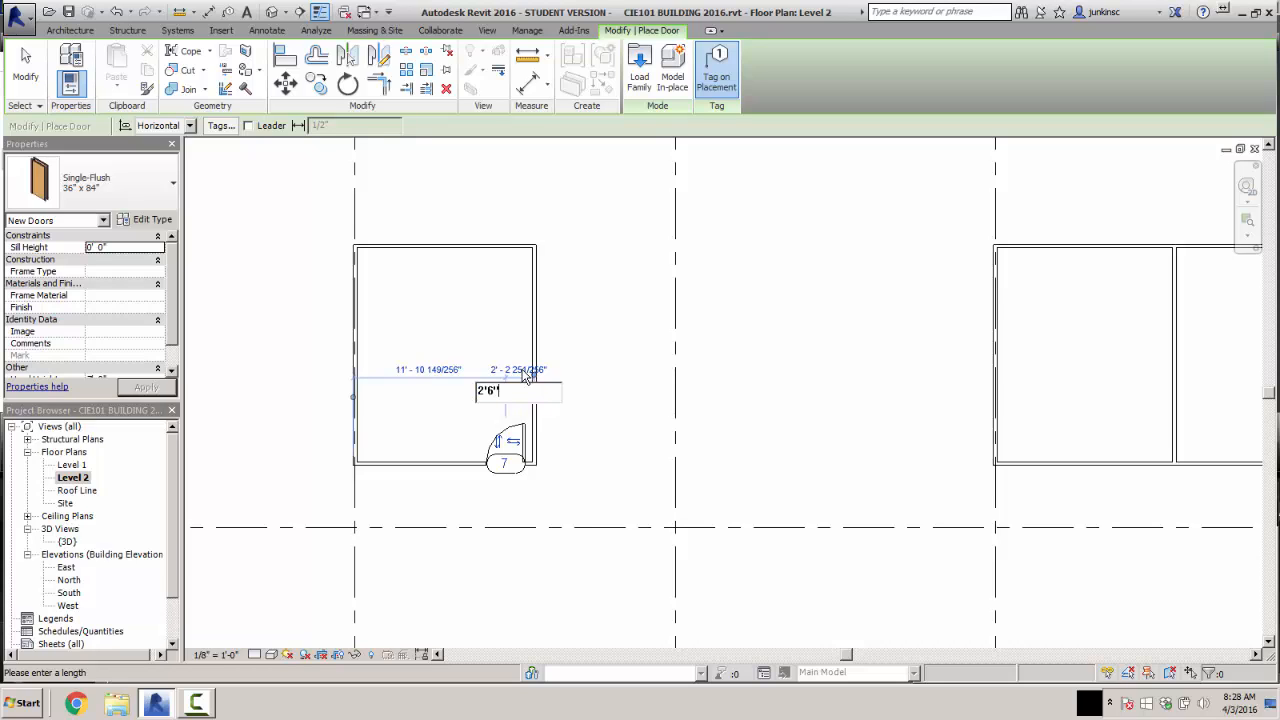
pyautogui.write('\' - 6"')
pyautogui.press('Return')
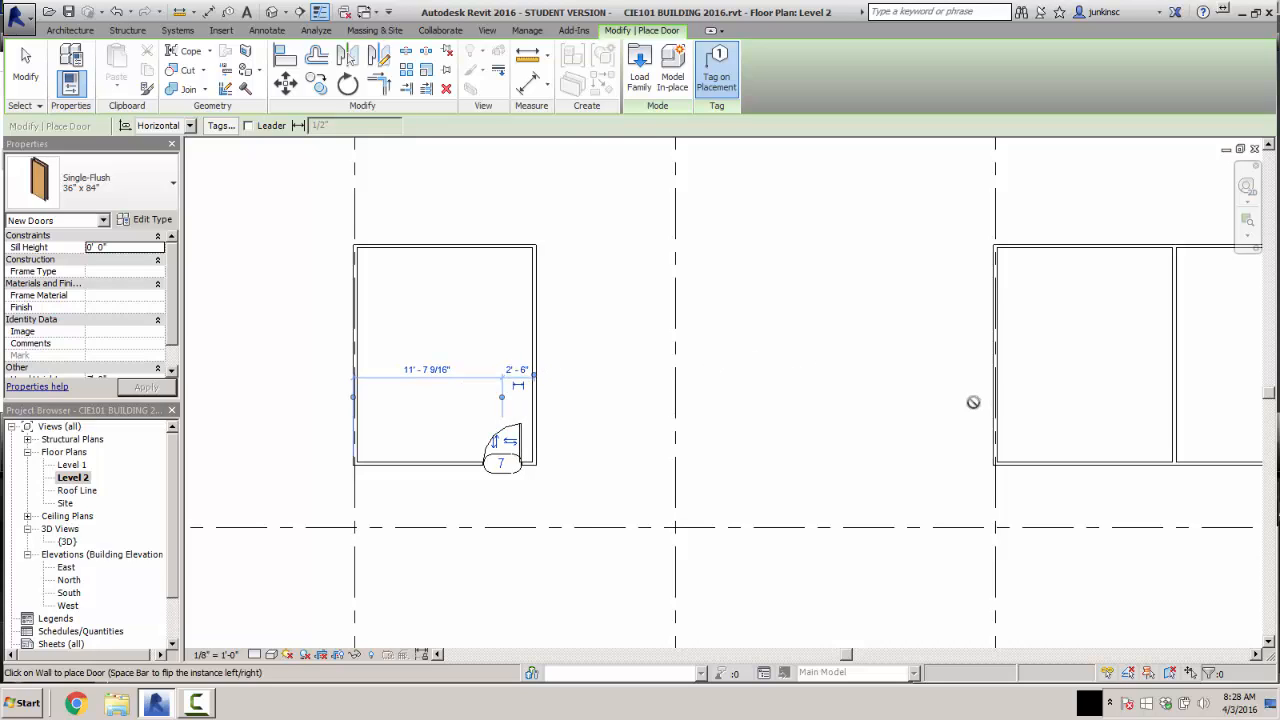
pyautogui.moveTo(907, 414); pyautogui.dragTo(513, 413, button='middle')
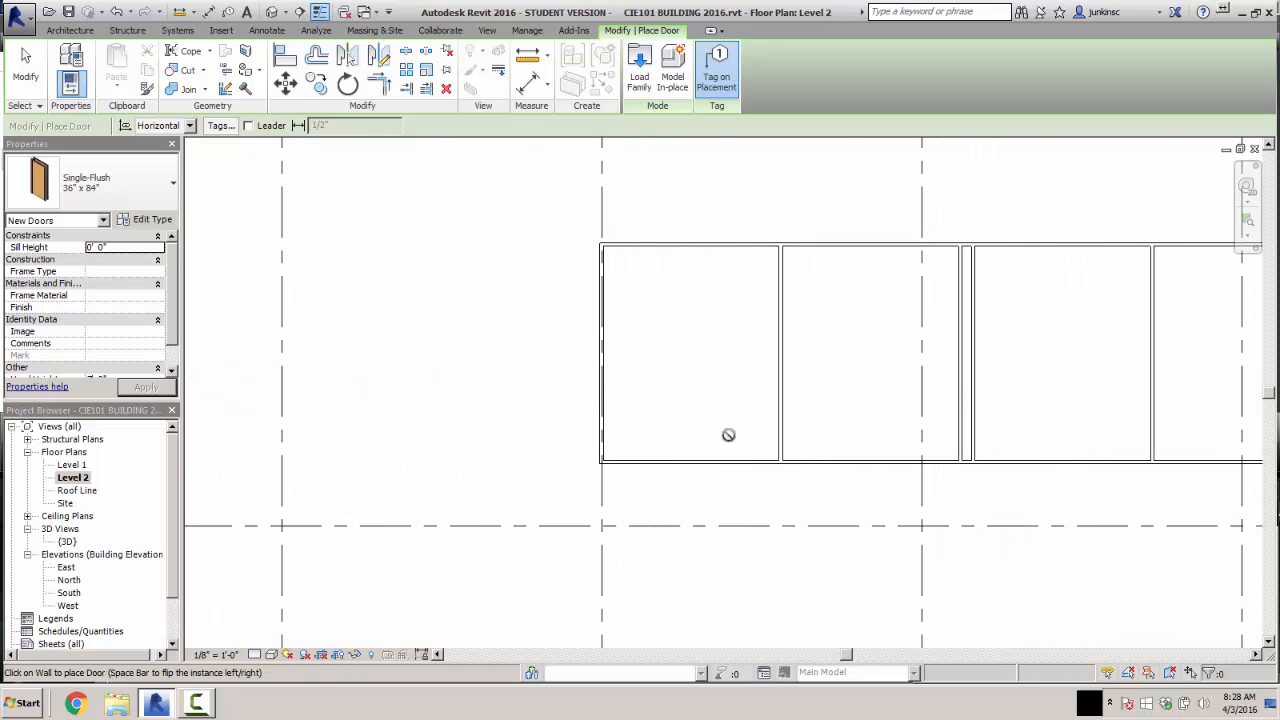
# - Place a tagged 36" x 84" door in the south wall of the four-room row's second room from the west, centered 2' 6" from its east wall
pyautogui.click(933, 458)
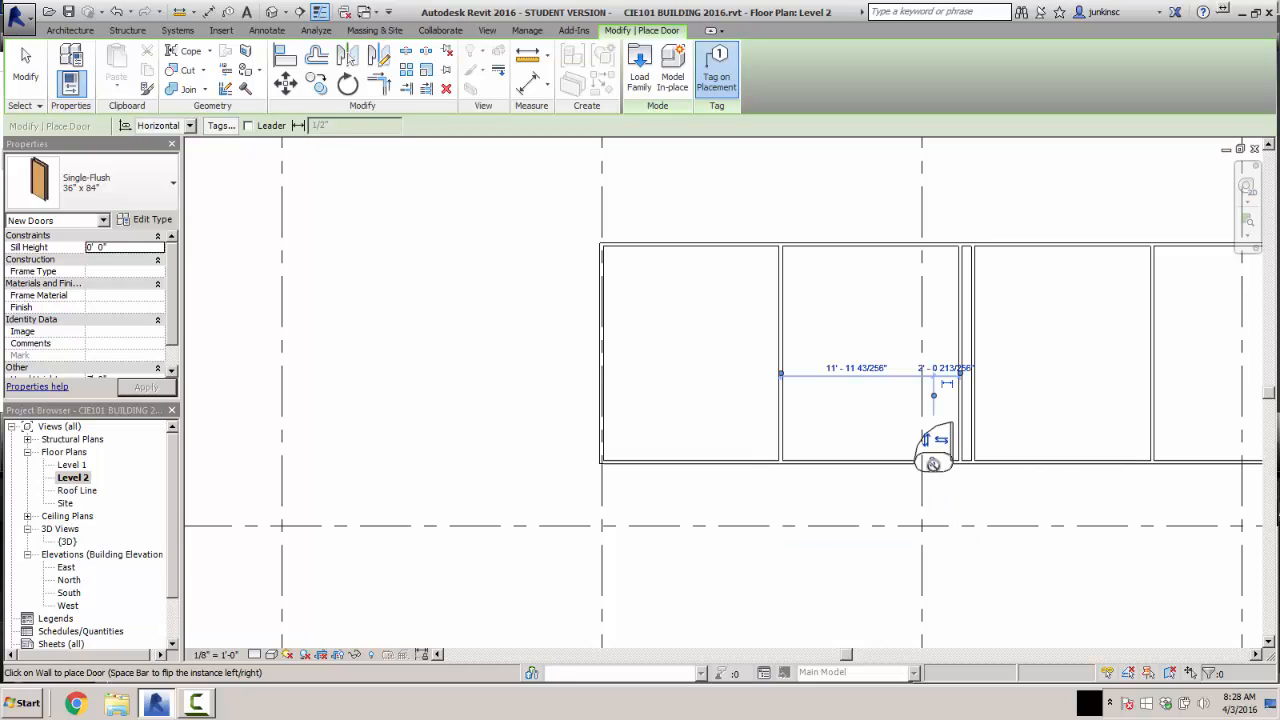
pyautogui.click(945, 368)
pyautogui.write("2'")
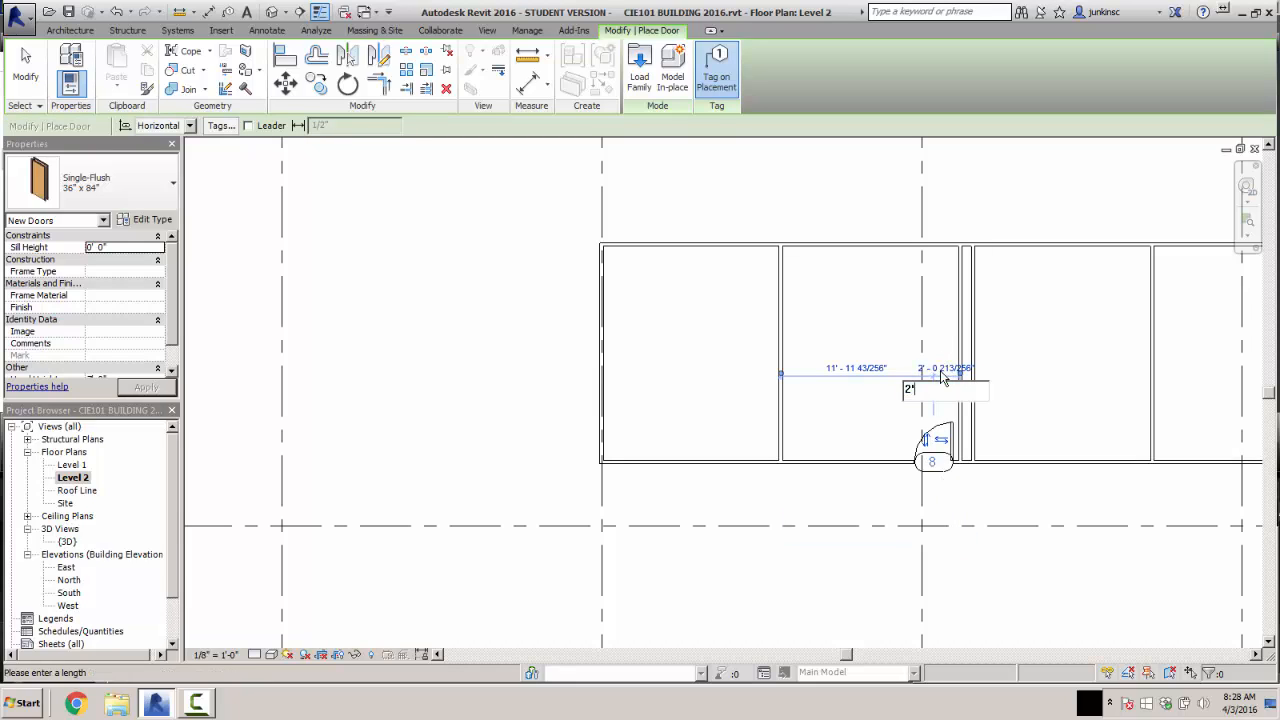
pyautogui.write('6')
pyautogui.press('Return')
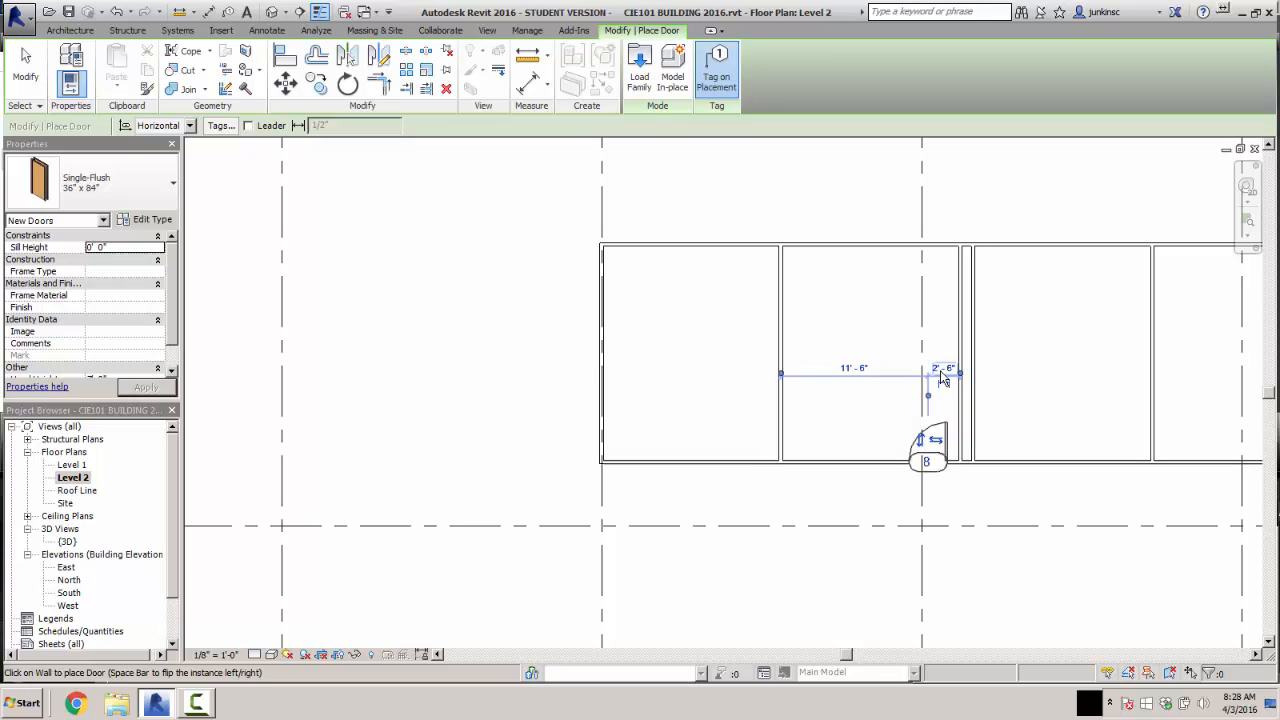
# - Place an inward-swinging tagged door in the third room's south wall near its southwest corner, centered 2' 6" from the room's west wall
pyautogui.moveTo(1028, 362); pyautogui.dragTo(415, 357, button='middle')
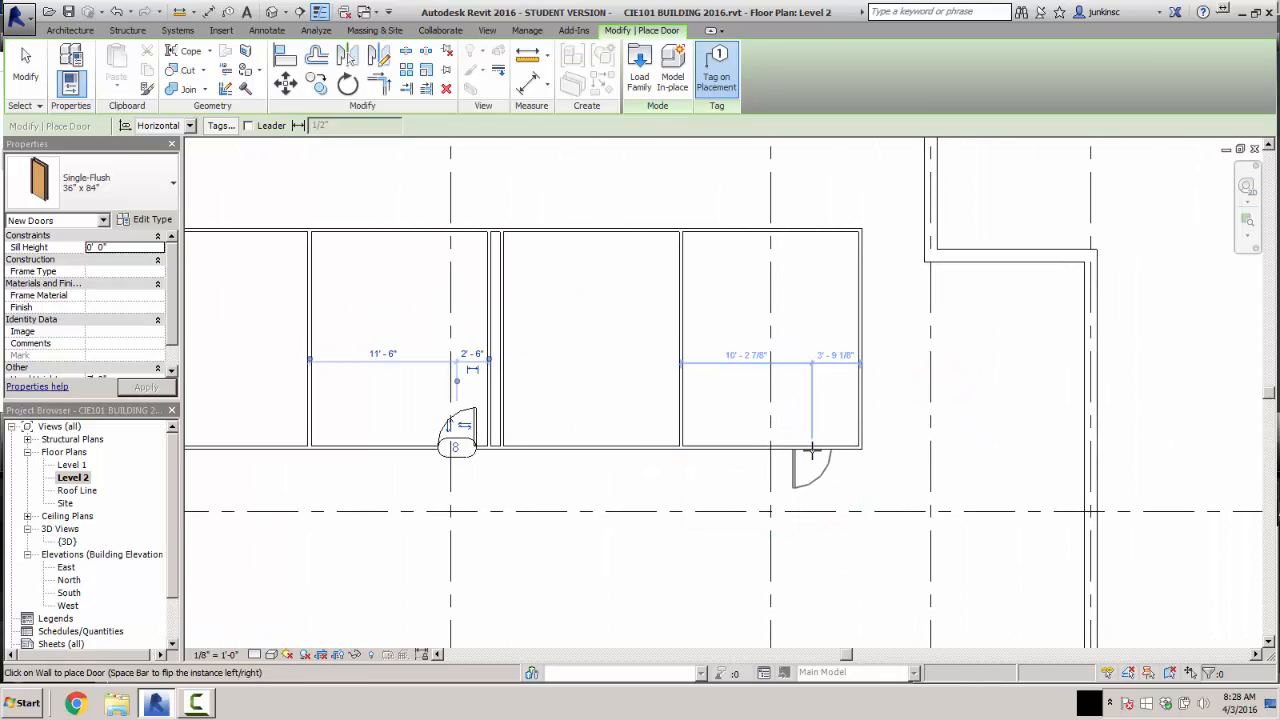
pyautogui.press('space')
pyautogui.click(531, 442)
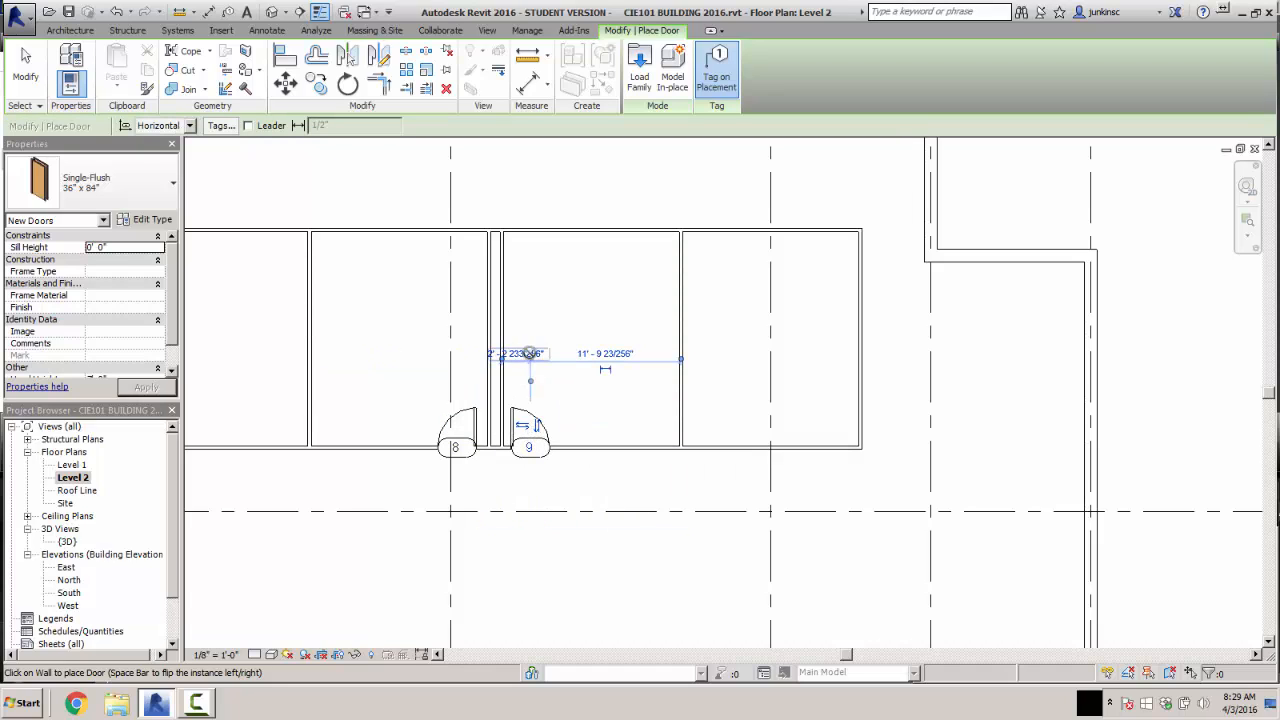
pyautogui.click(530, 355)
pyautogui.write('2')
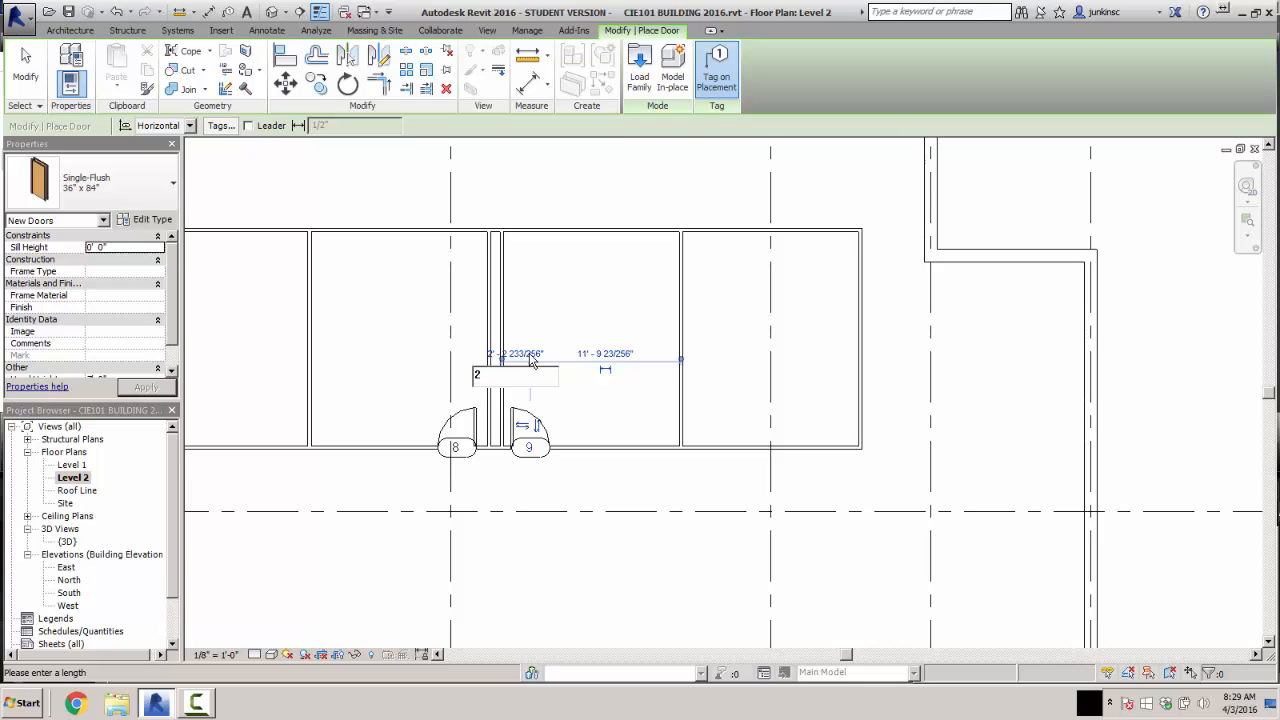
pyautogui.write("' - 6")
pyautogui.write('"')
pyautogui.press('Return')
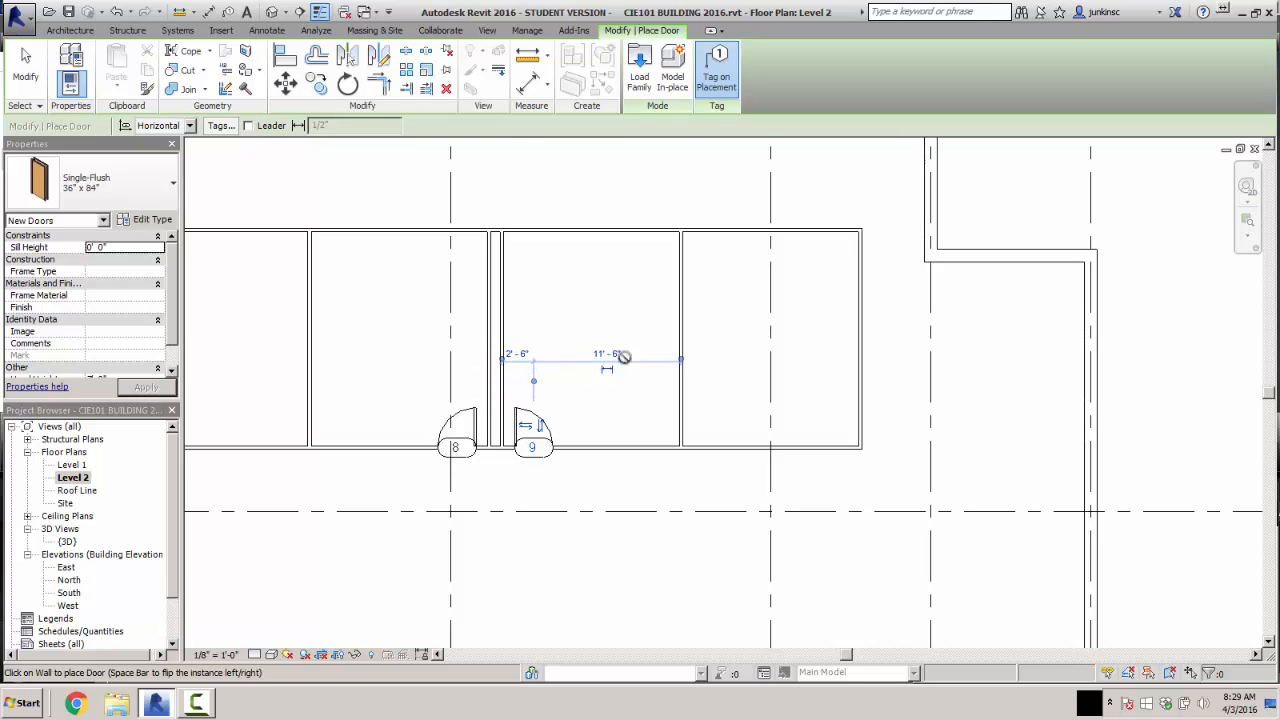
# - Place a tagged door in the easternmost small room's south wall near its southeast corner, centered 2' 6" from the east wall
pyautogui.click(834, 444)
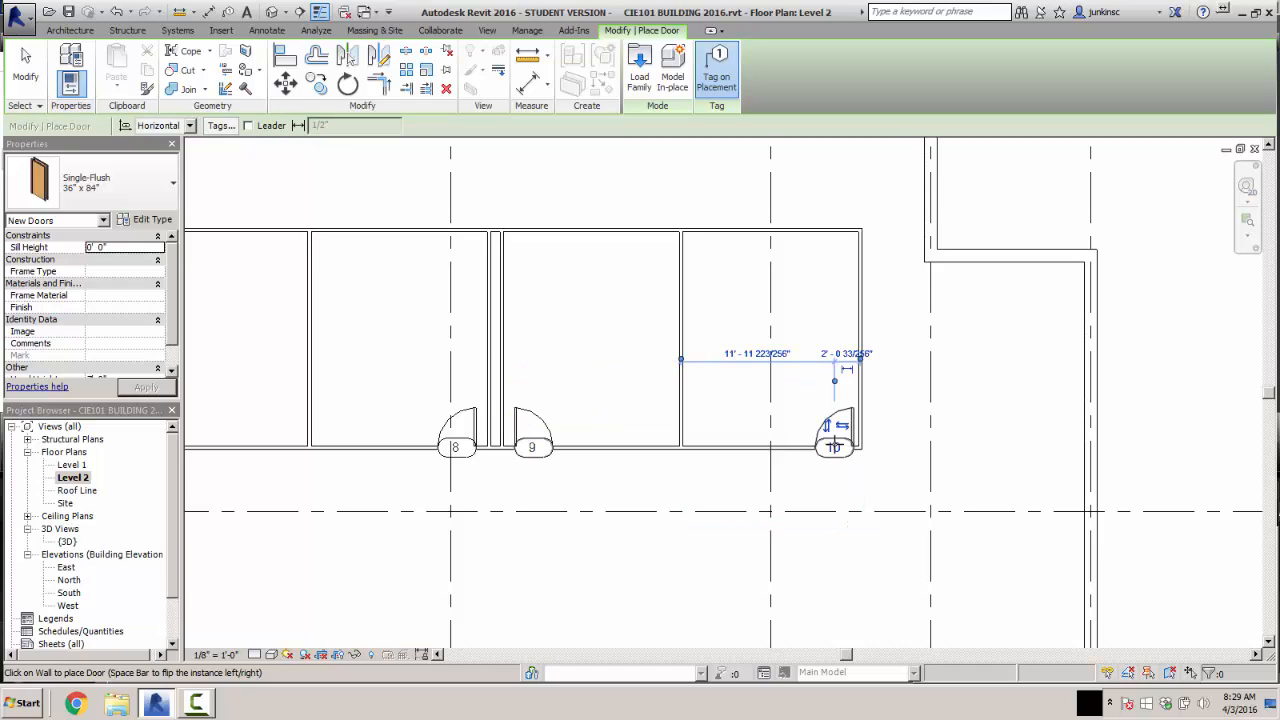
pyautogui.click(845, 355)
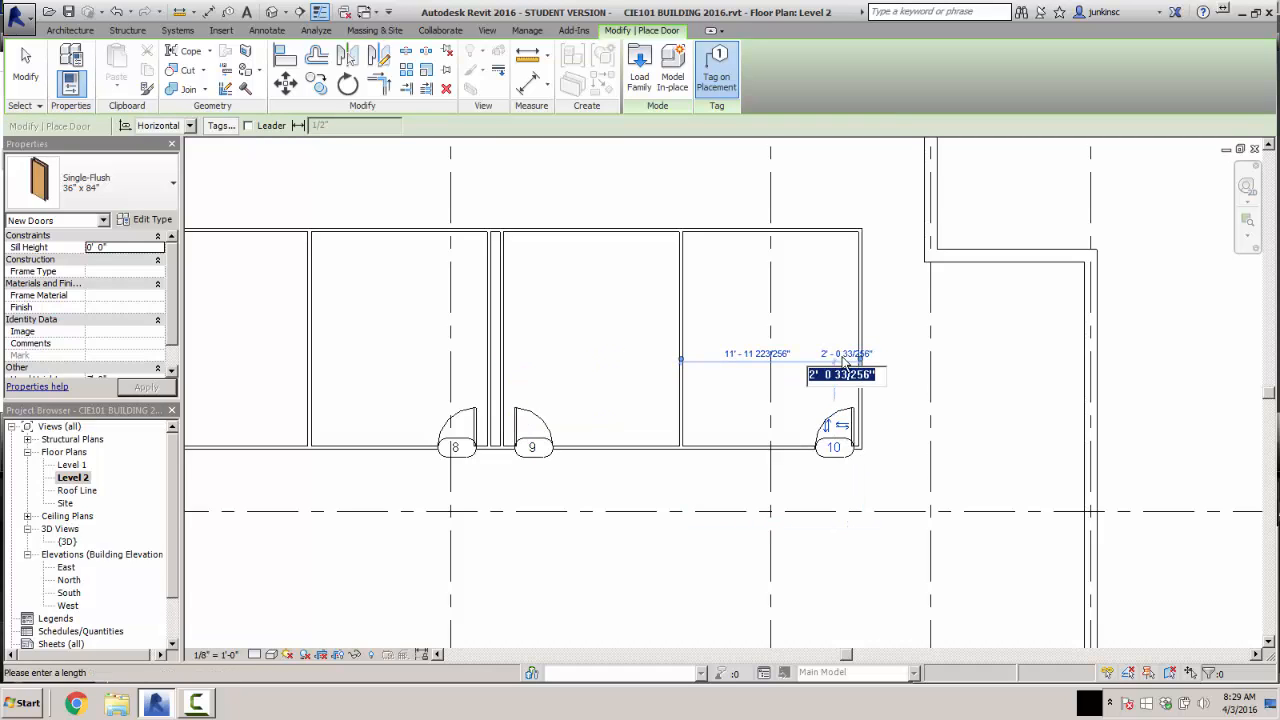
pyautogui.write("2'6")
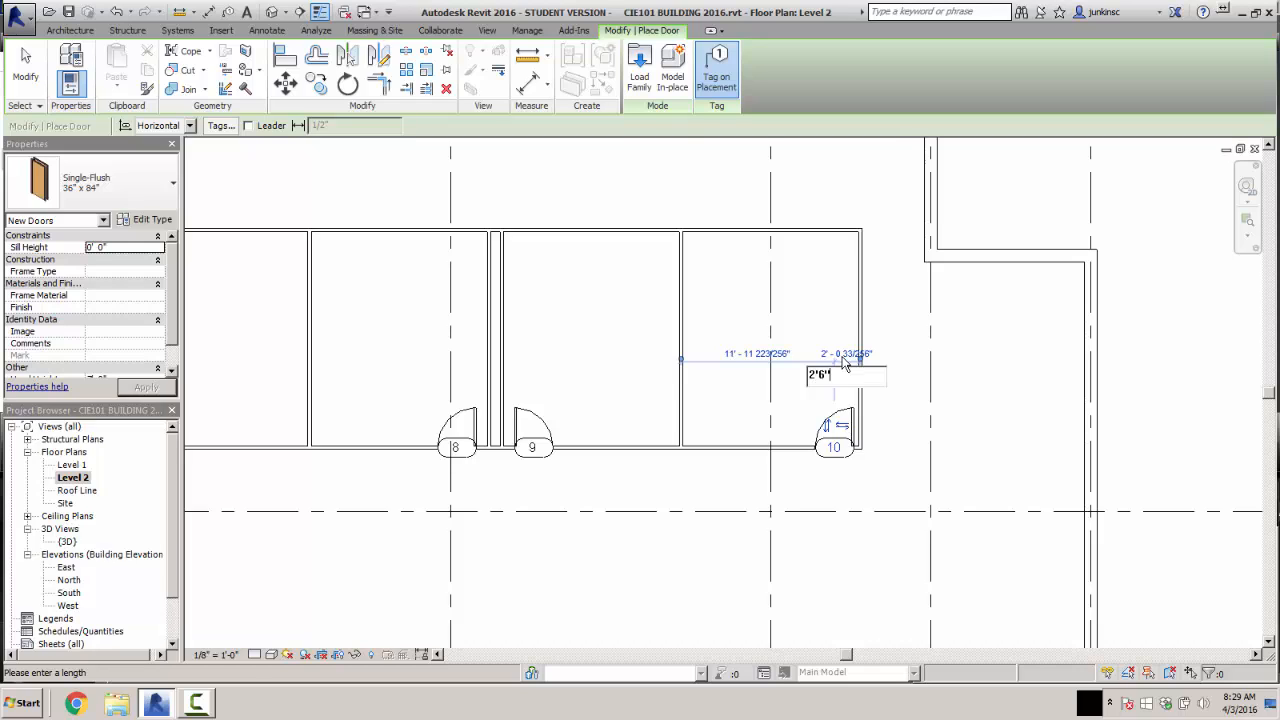
pyautogui.press('Return')
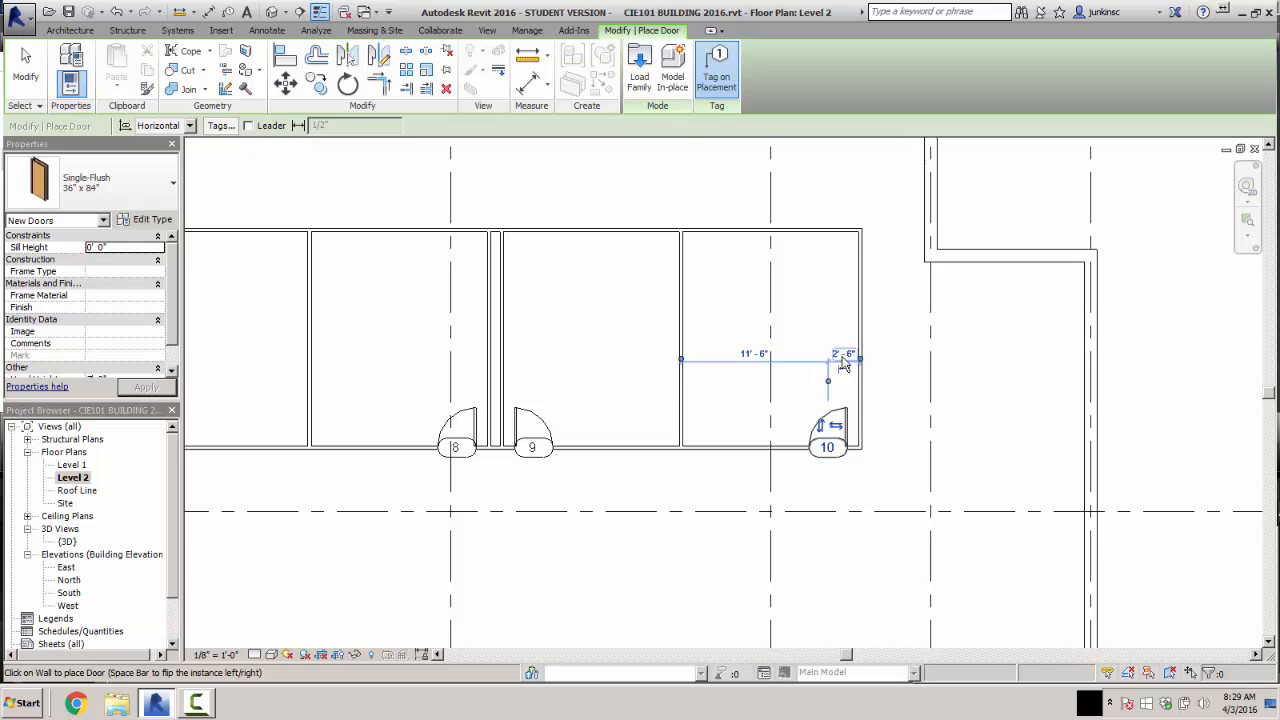
pyautogui.scroll(-4, 891, 349)
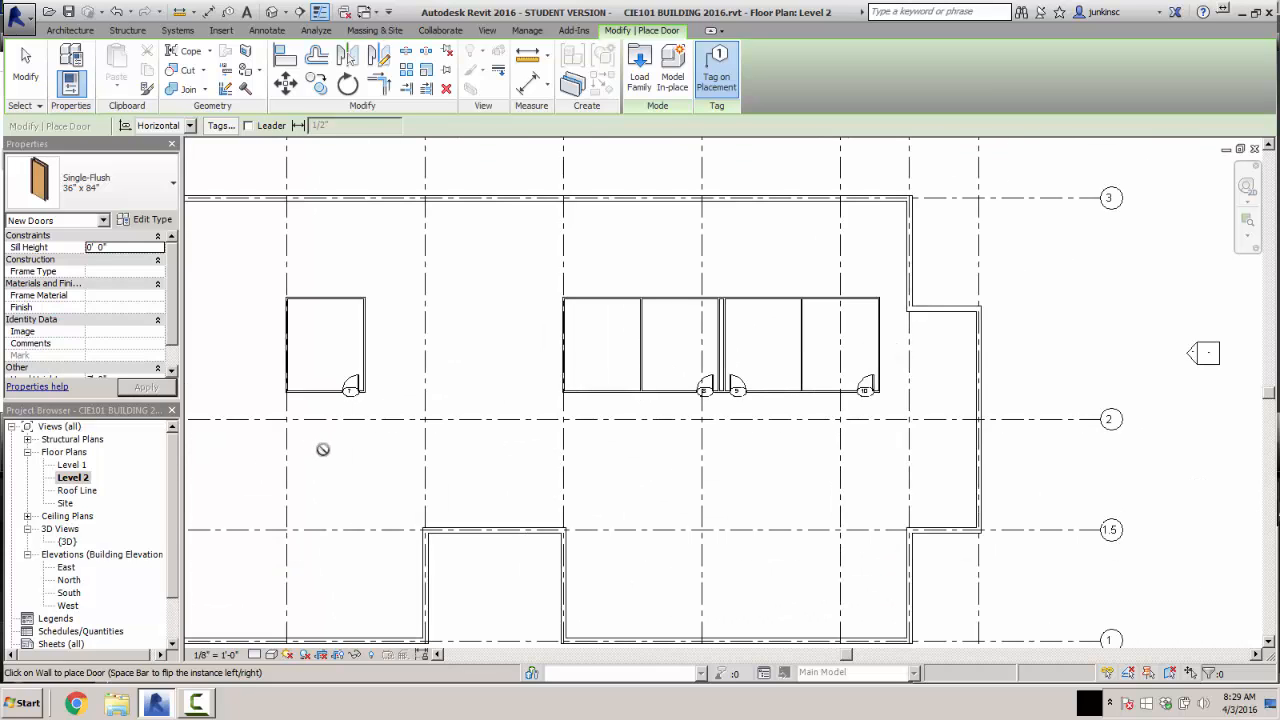
# - Open the Level 1 floor plan and start a Stair by Sketch for the small room with door 1
pyautogui.doubleClick(72, 465)
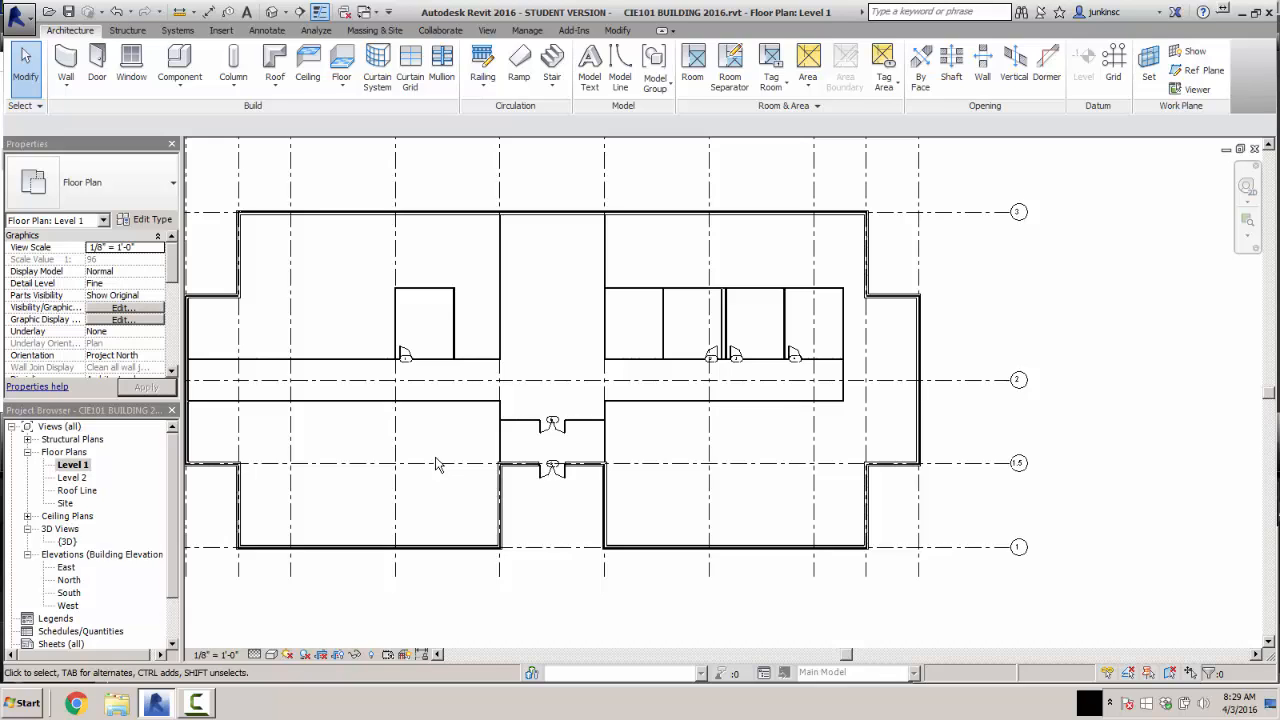
pyautogui.scroll(5, 377, 297)
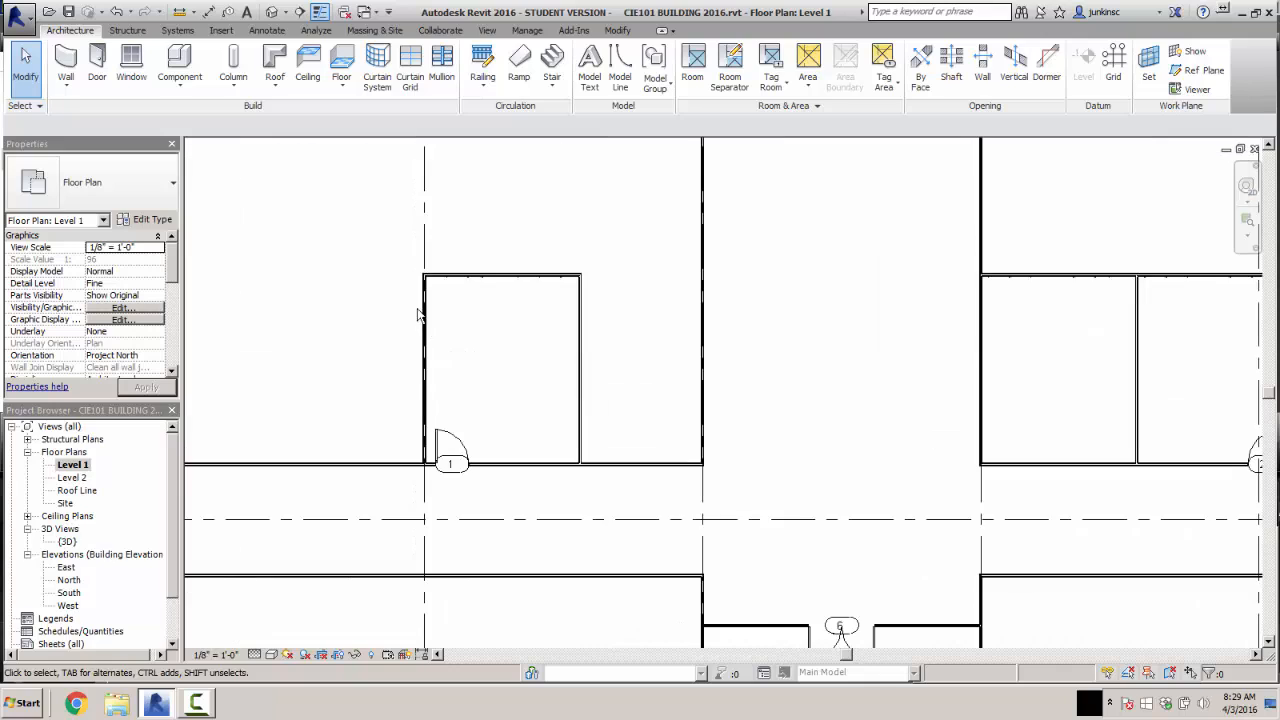
pyautogui.scroll(4, 430, 322)
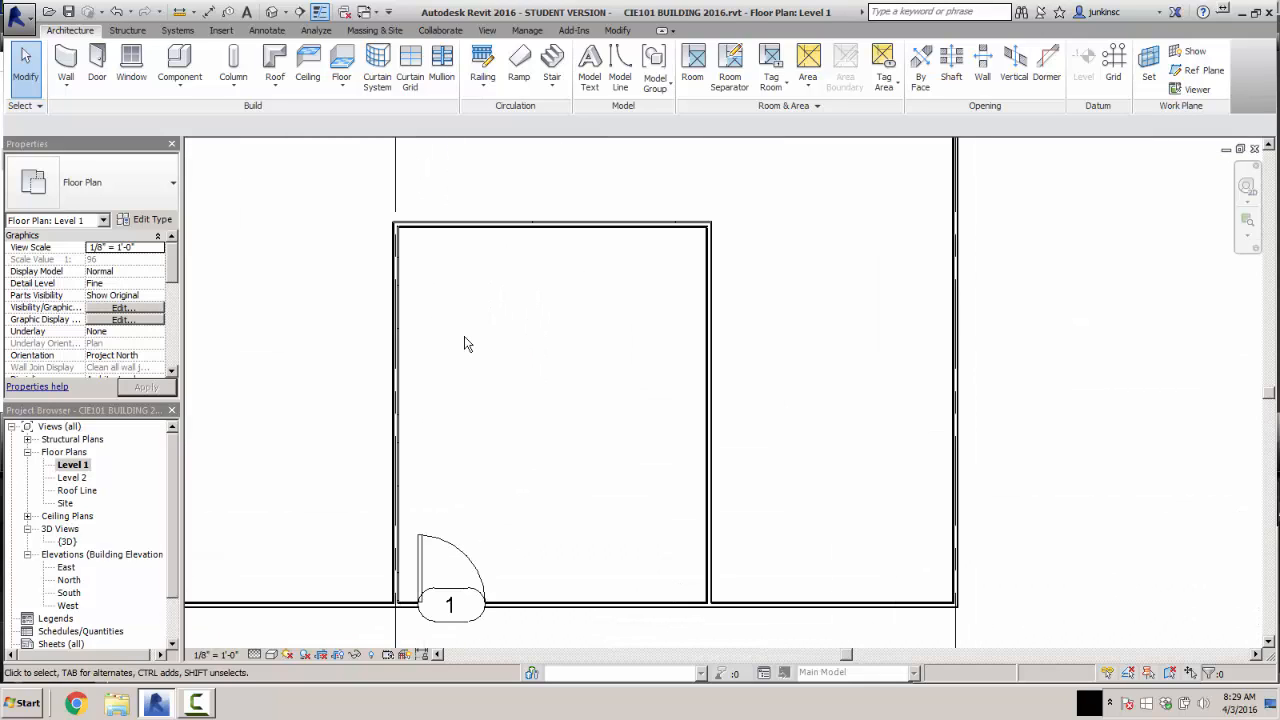
pyautogui.moveTo(540, 360); pyautogui.dragTo(654, 357, button='middle')
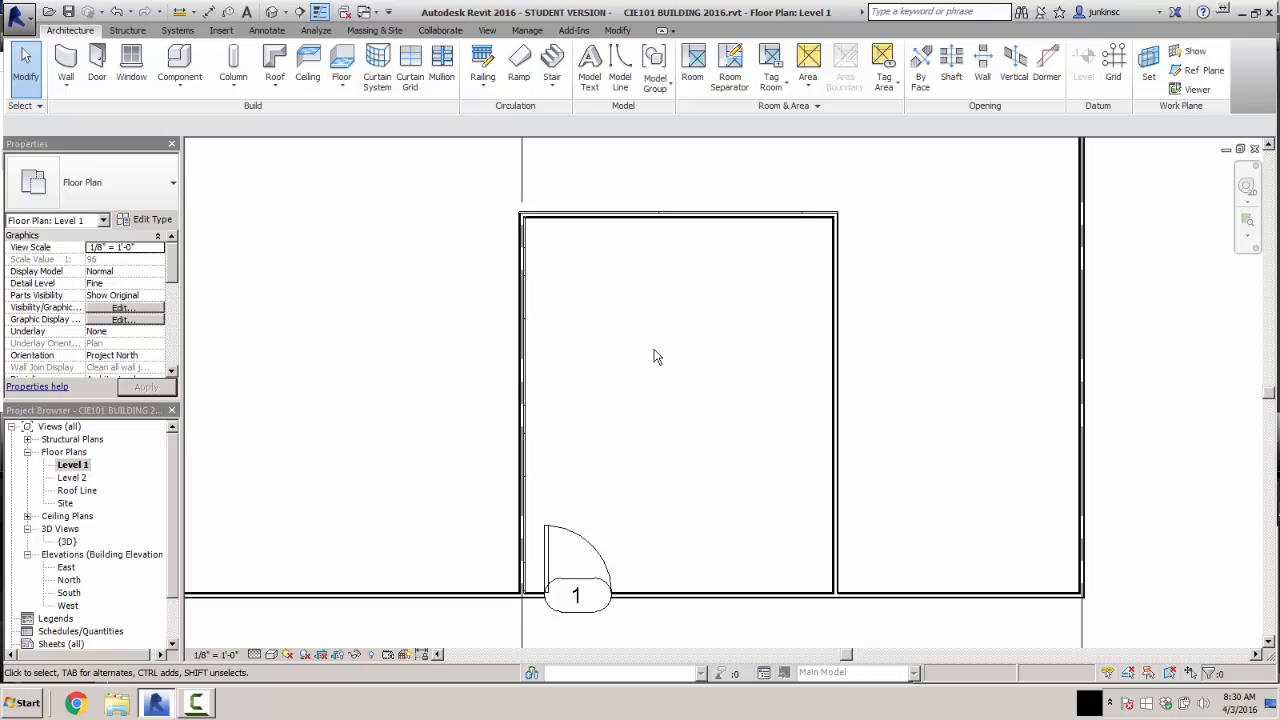
pyautogui.click(553, 88)
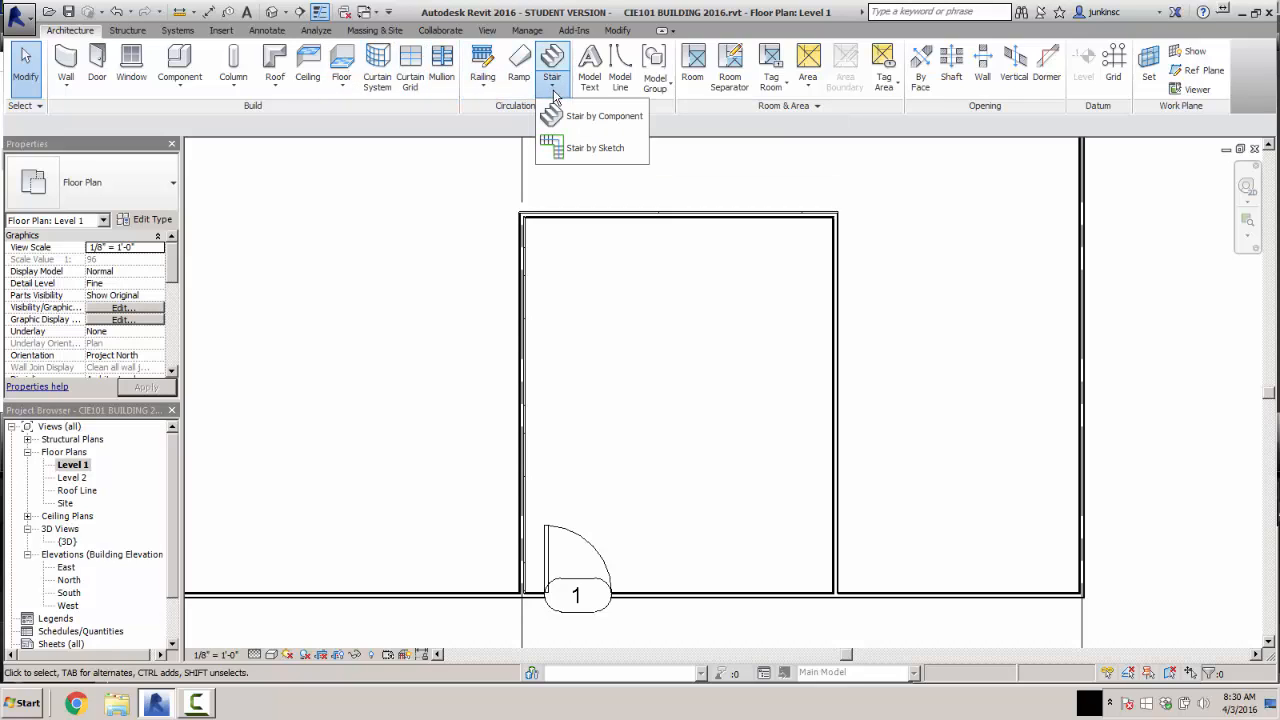
pyautogui.click(590, 148)
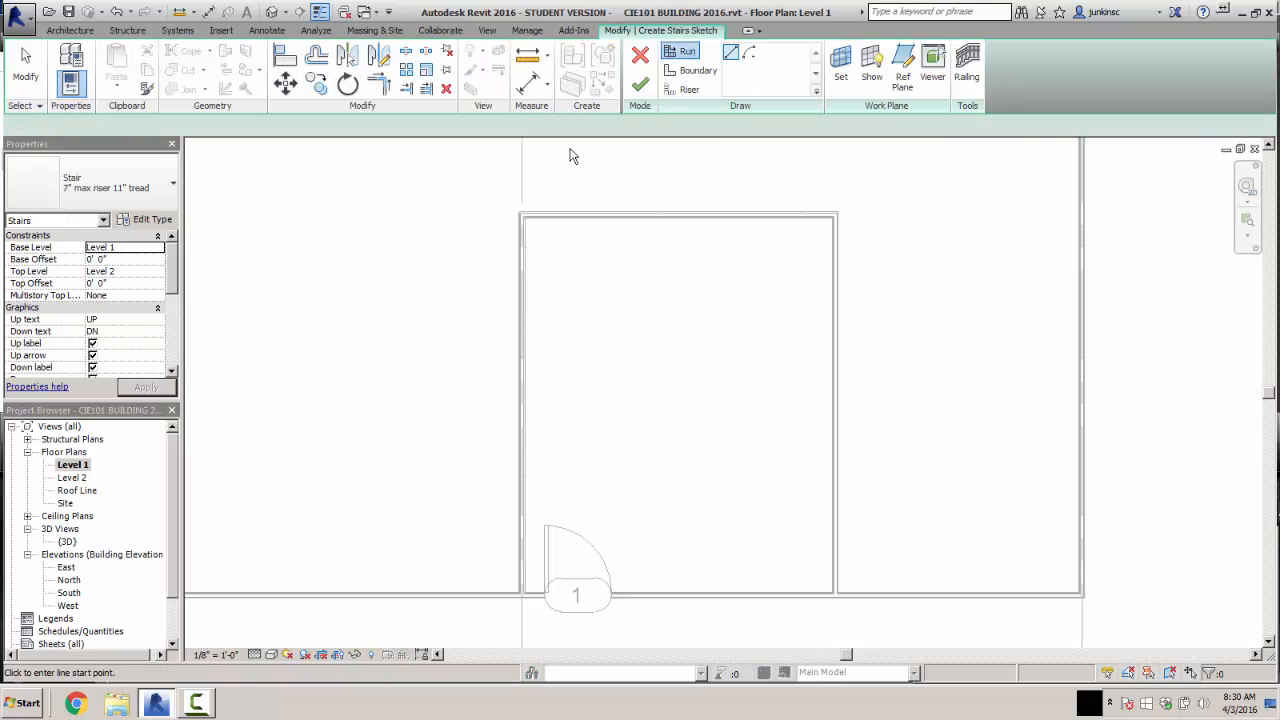
# - Create stair boundary lines by picking the inner faces of the room's west, north and east walls
pyautogui.click(688, 74)
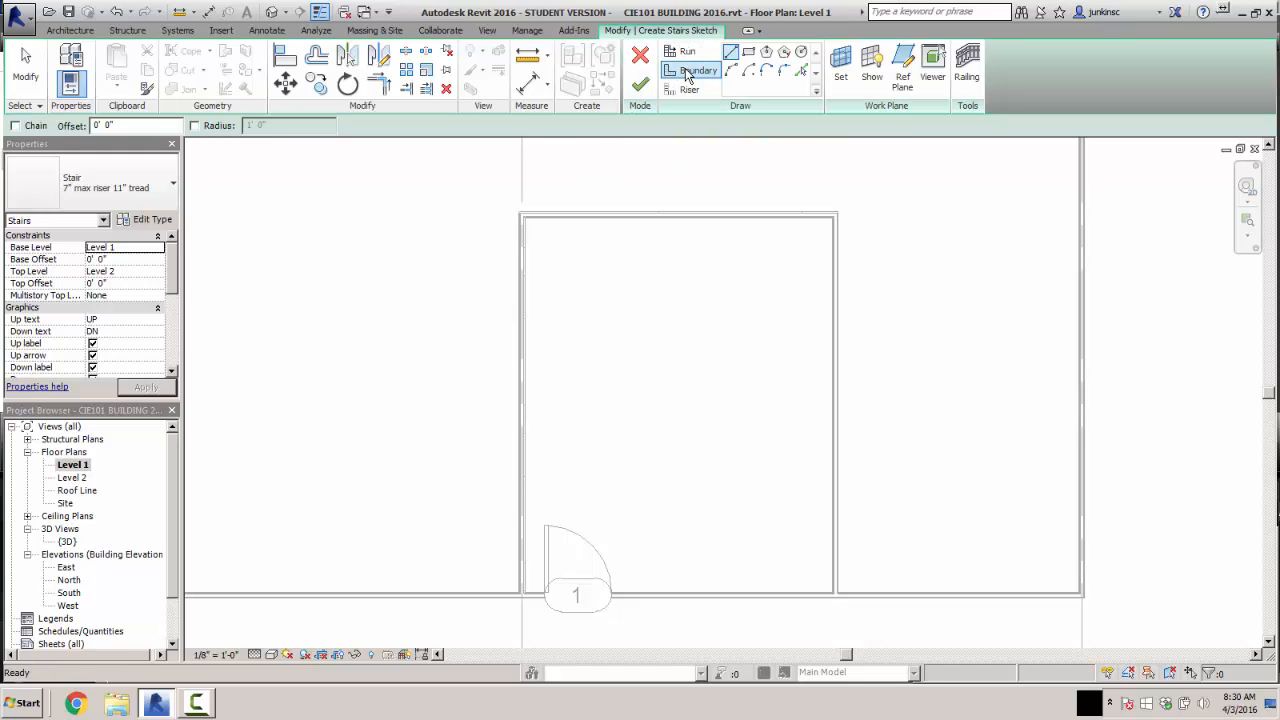
pyautogui.click(800, 73)
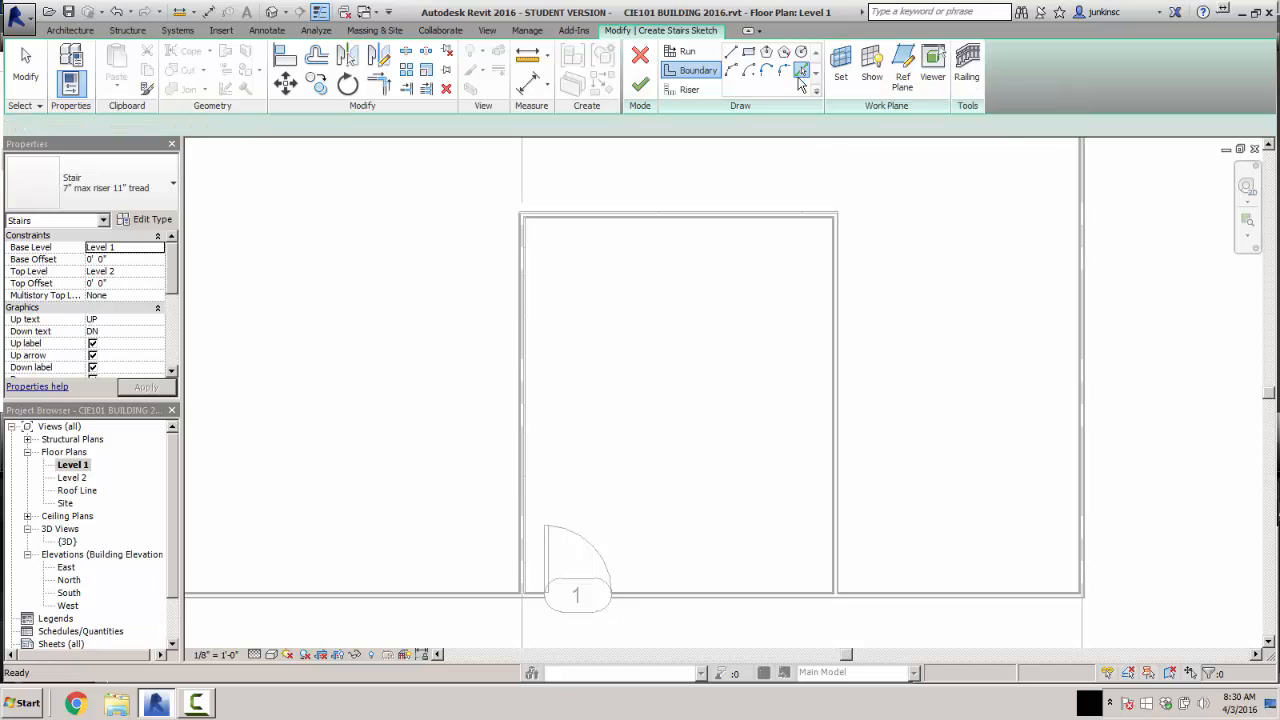
pyautogui.click(530, 364)
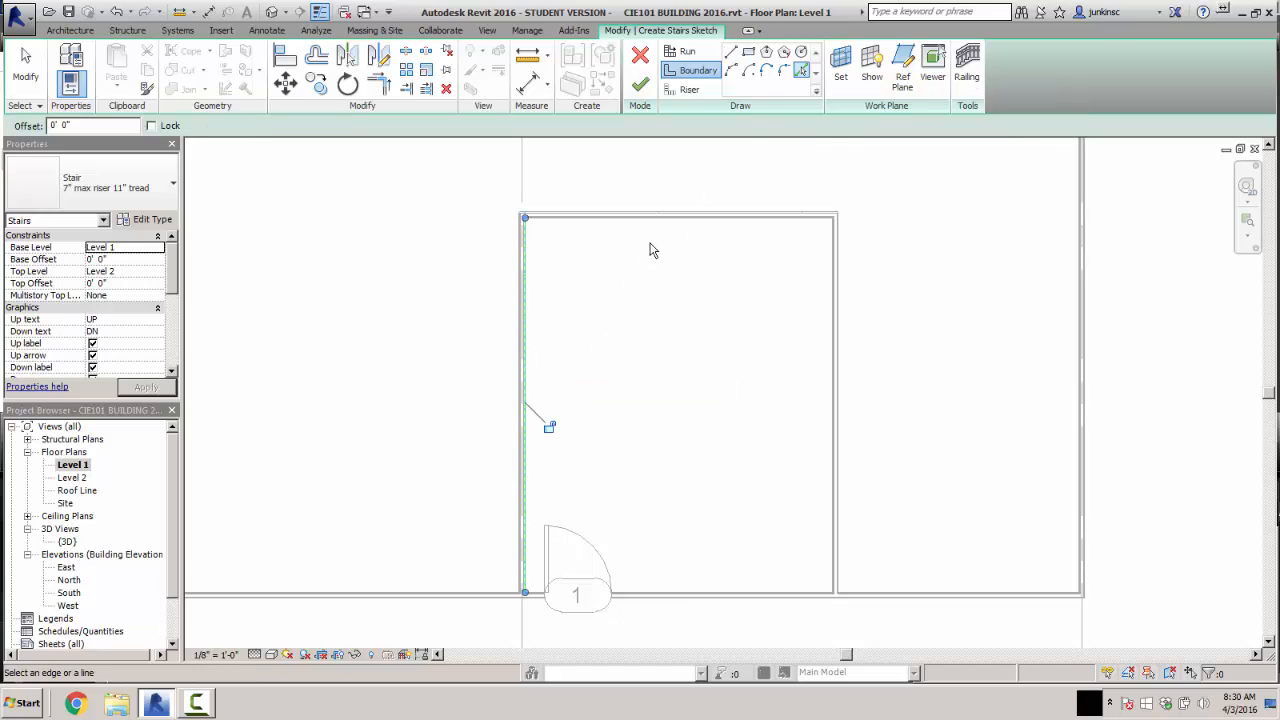
pyautogui.click(677, 221)
pyautogui.click(832, 386)
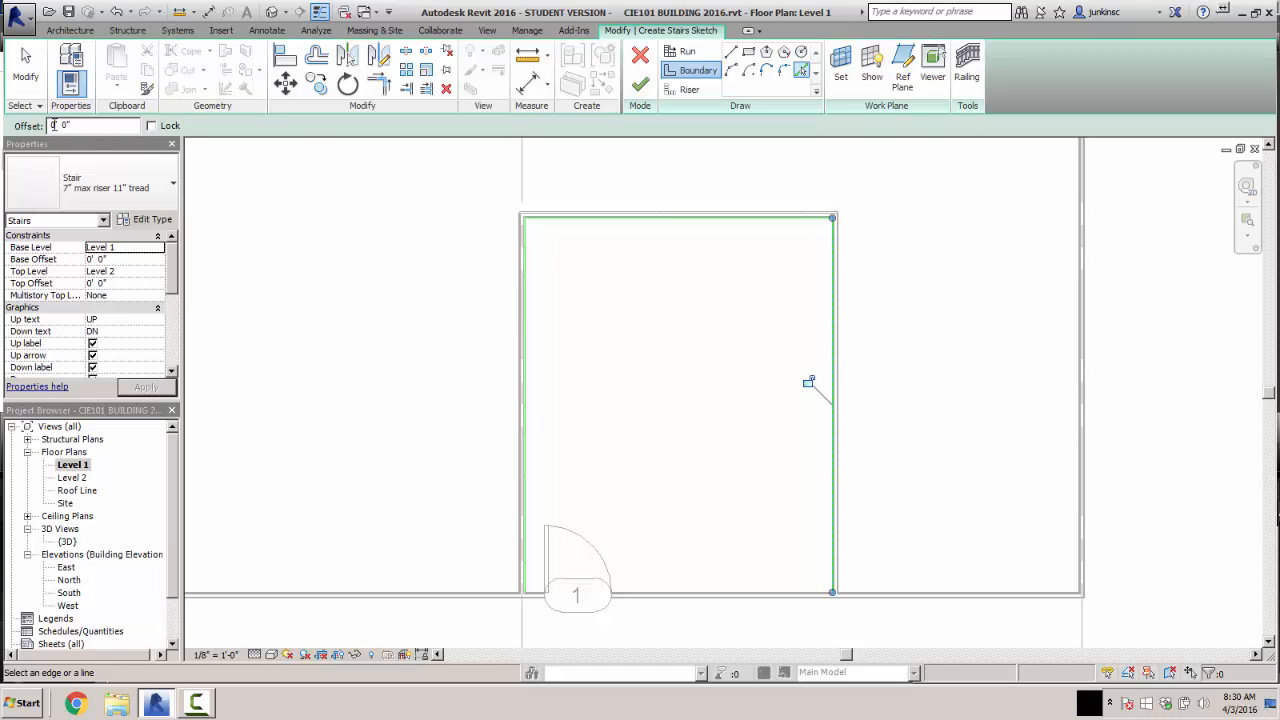
# - Add inner stair boundary lines offset 4' 0" into the room from the west, north and east boundary lines
pyautogui.moveTo(54, 125); pyautogui.dragTo(46, 125)
pyautogui.write('4')
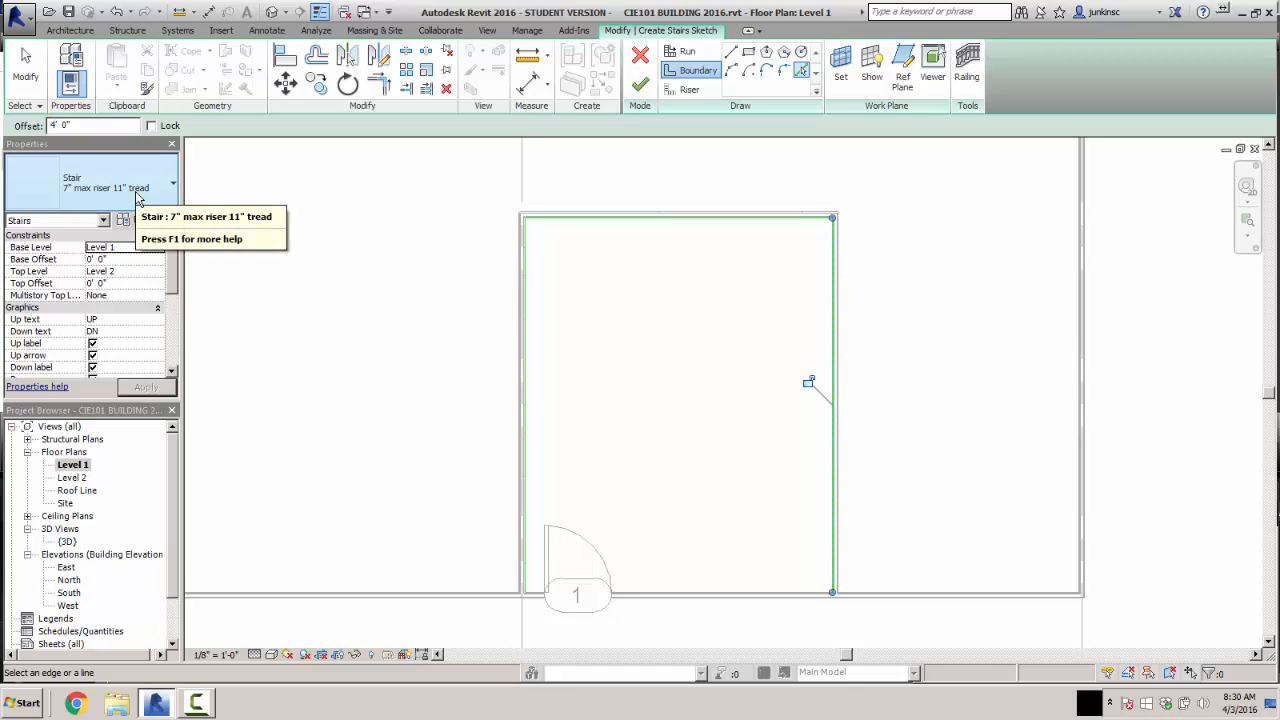
pyautogui.click(528, 399)
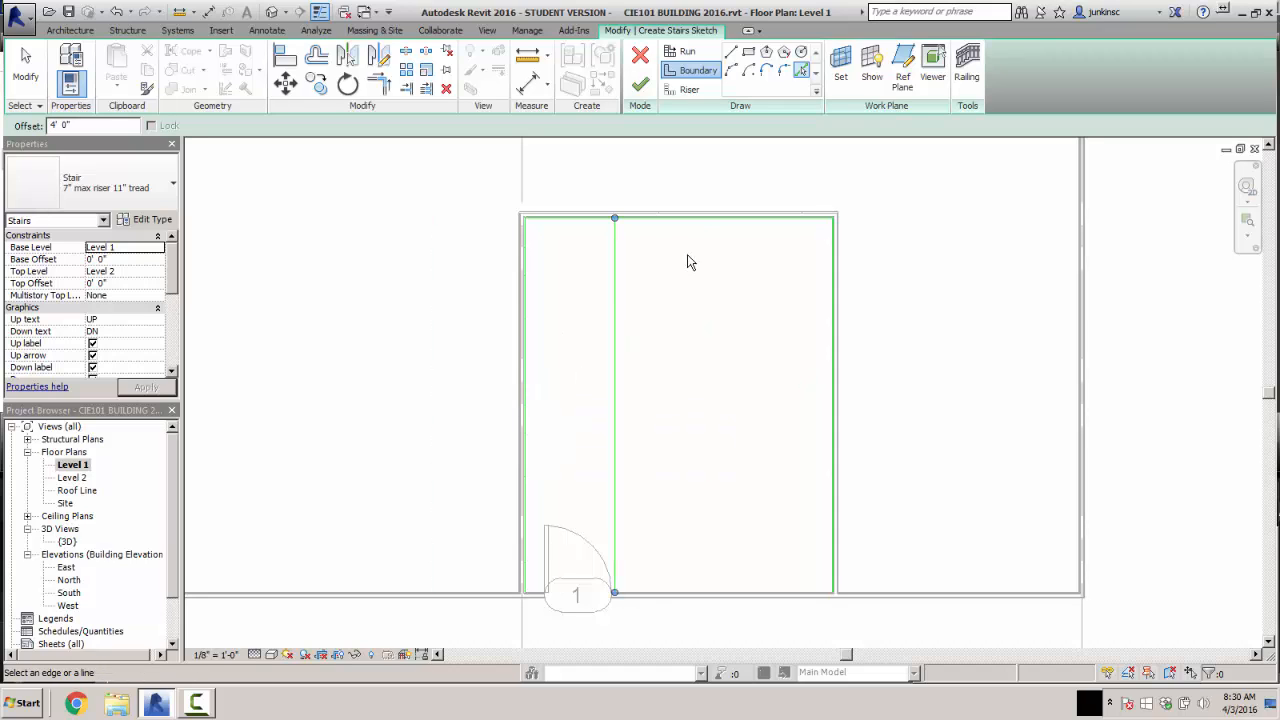
pyautogui.click(683, 228)
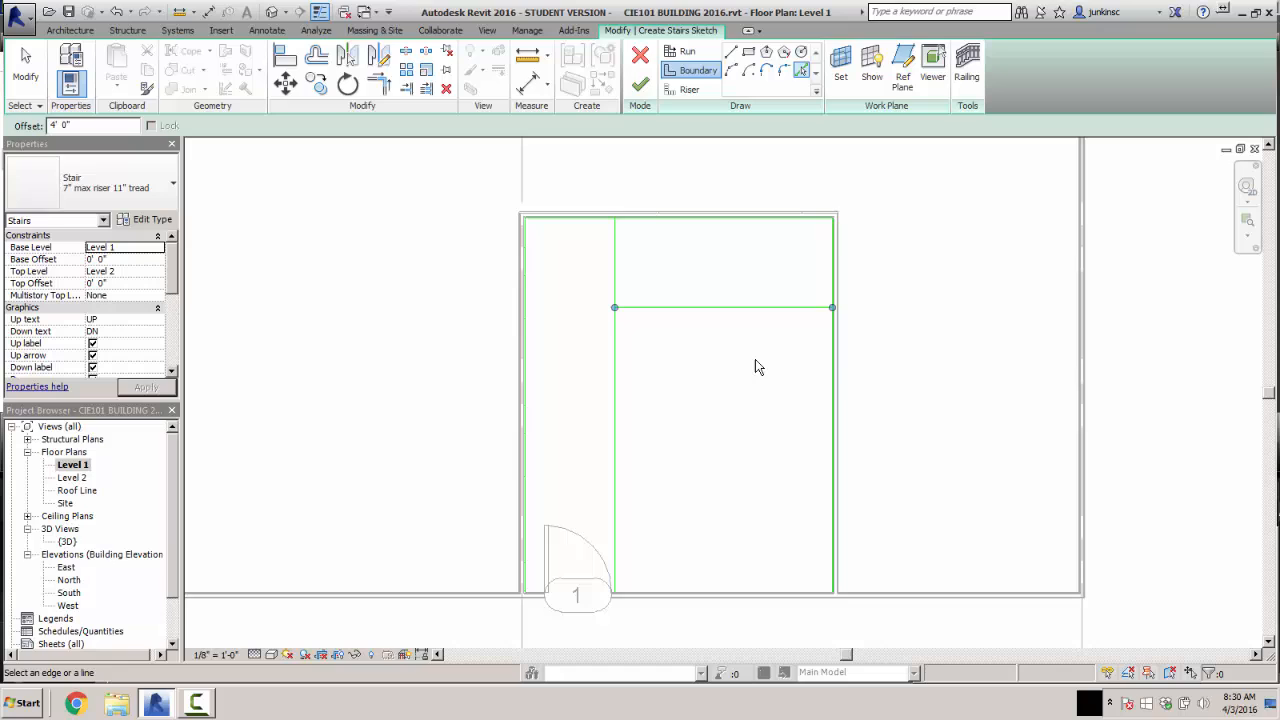
pyautogui.click(831, 383)
# - Trim the three inner boundary lines to corners so they form a U open to the south
pyautogui.click(379, 85)
pyautogui.click(617, 355)
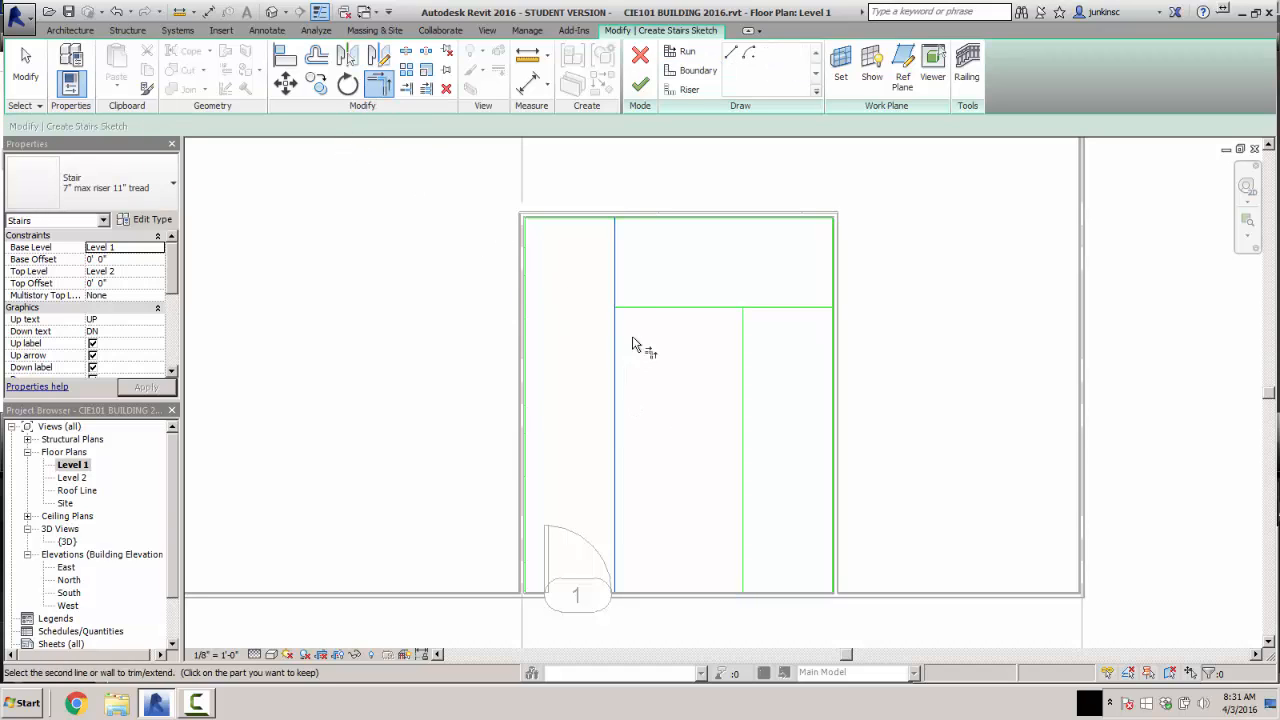
pyautogui.click(653, 313)
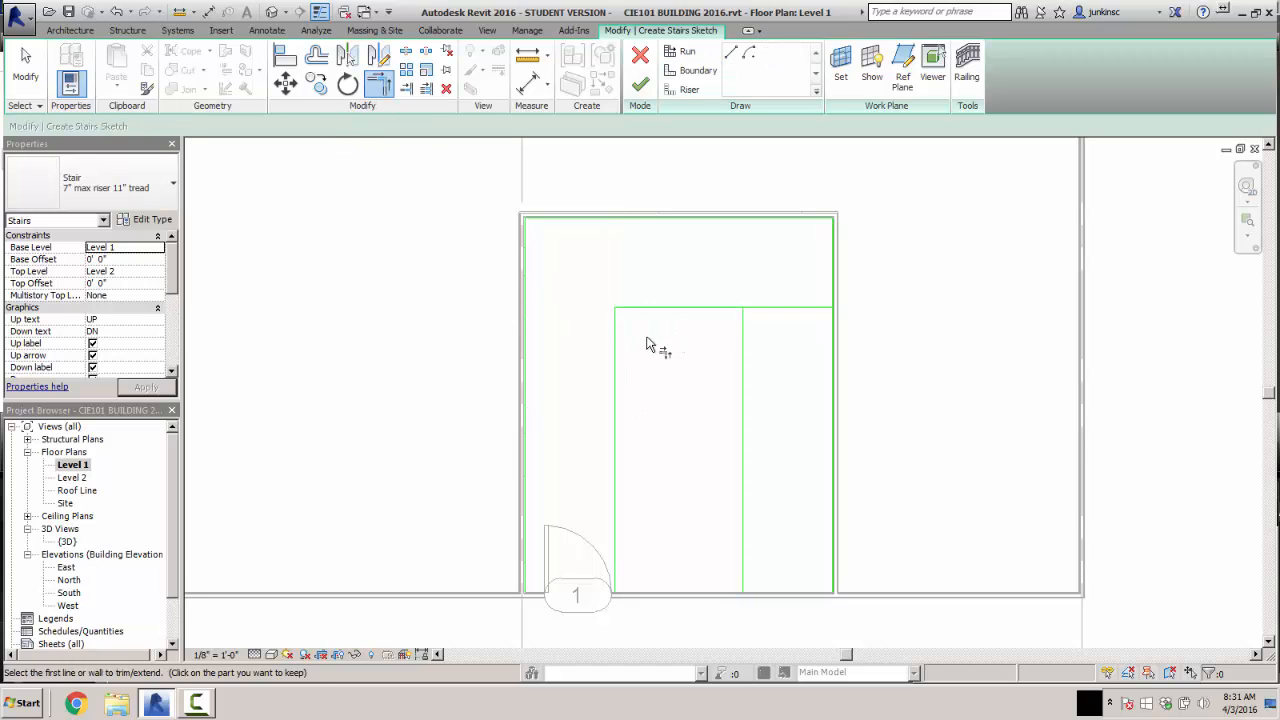
pyautogui.click(710, 309)
pyautogui.click(743, 349)
pyautogui.click(614, 394)
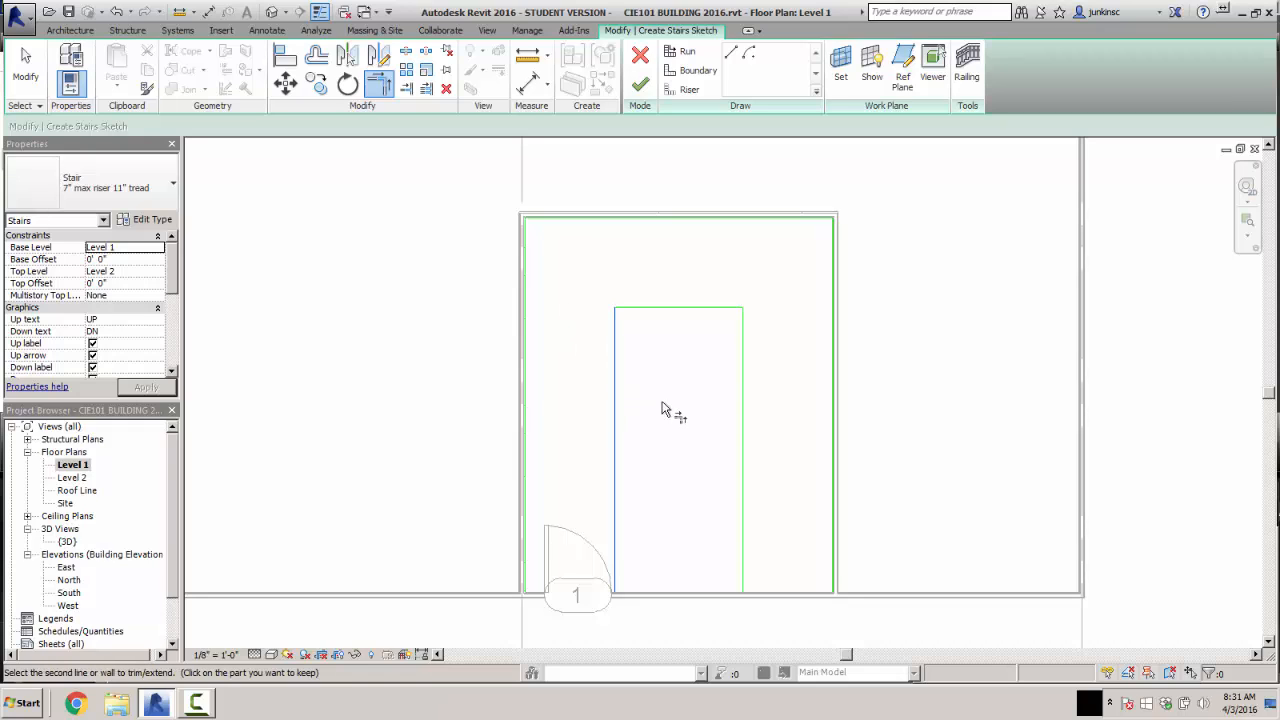
pyautogui.press('Escape')
pyautogui.press('Escape')
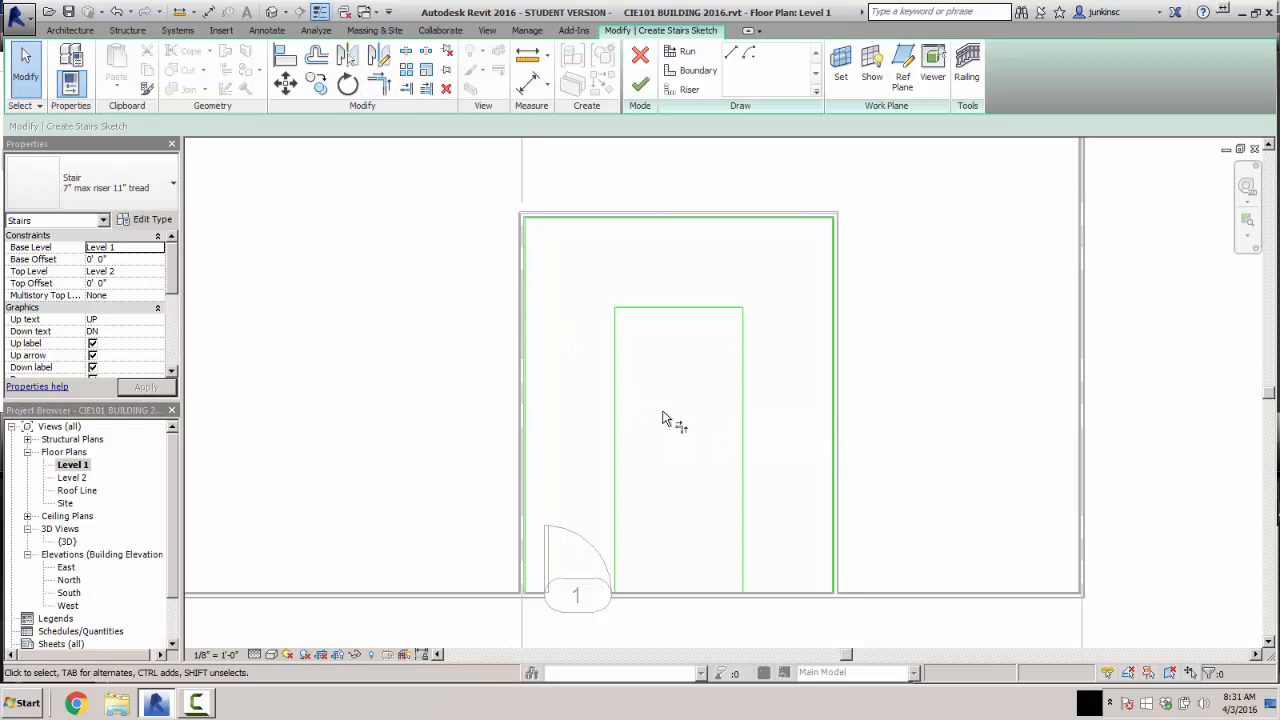
# - Shorten both inner side boundary lines from their south ends to about 6' 10" long
pyautogui.click(615, 450)
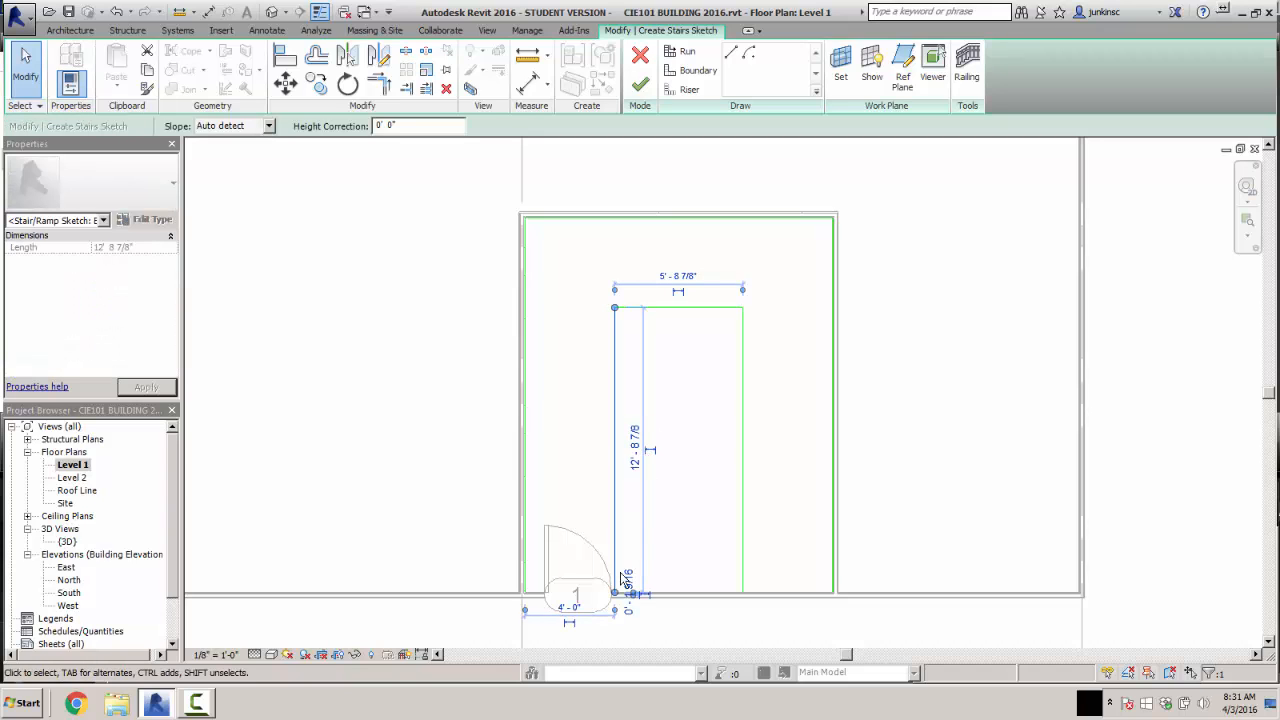
pyautogui.moveTo(618, 597); pyautogui.dragTo(614, 460)
pyautogui.click(740, 517)
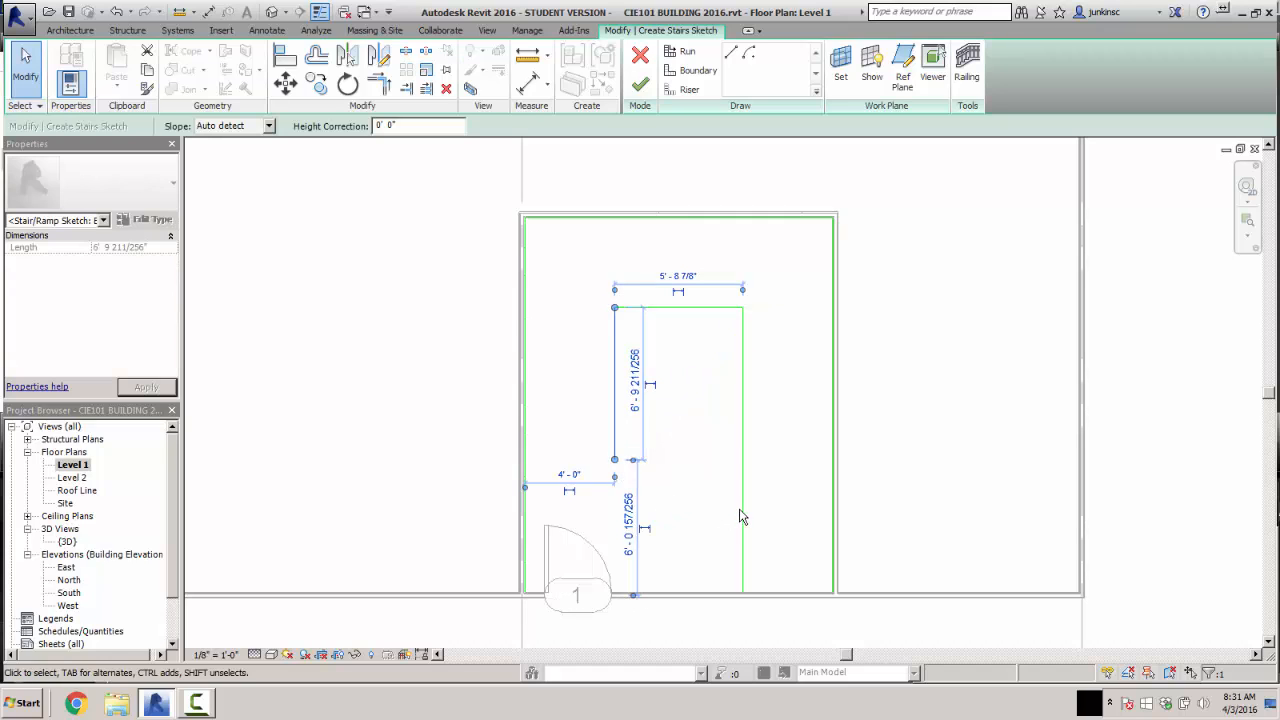
pyautogui.moveTo(741, 593); pyautogui.dragTo(741, 460)
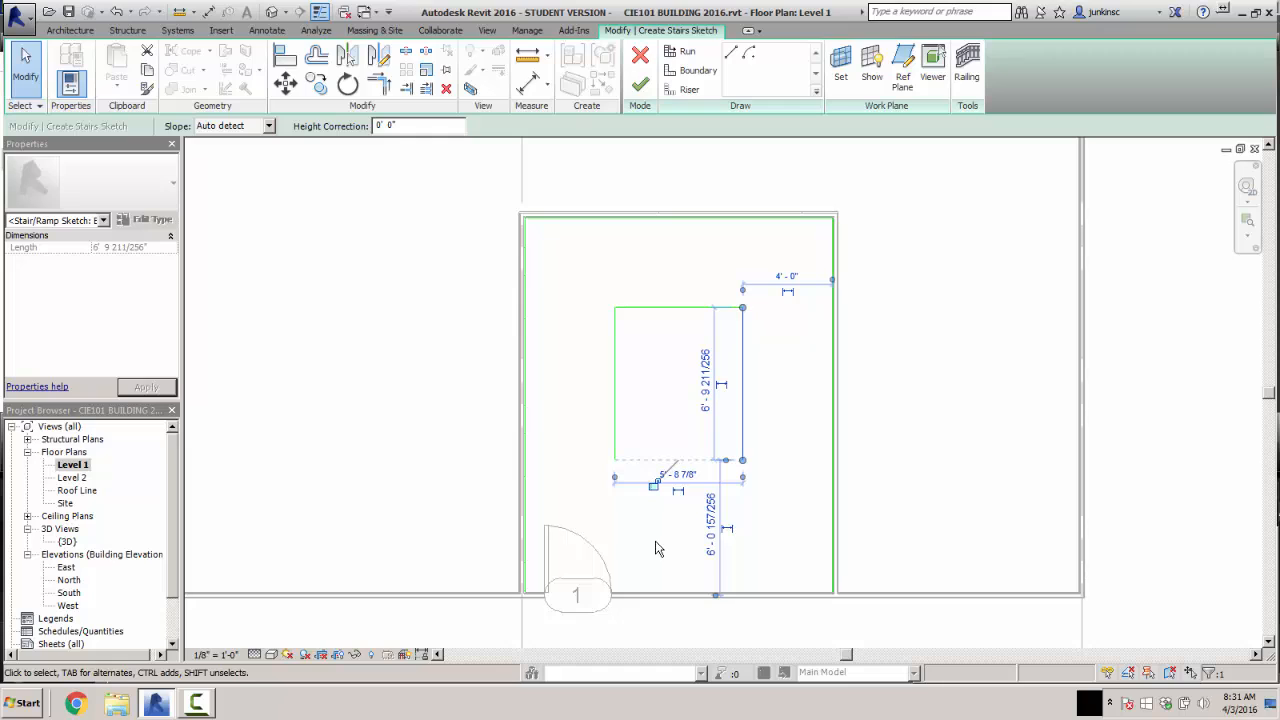
pyautogui.press('Delete')
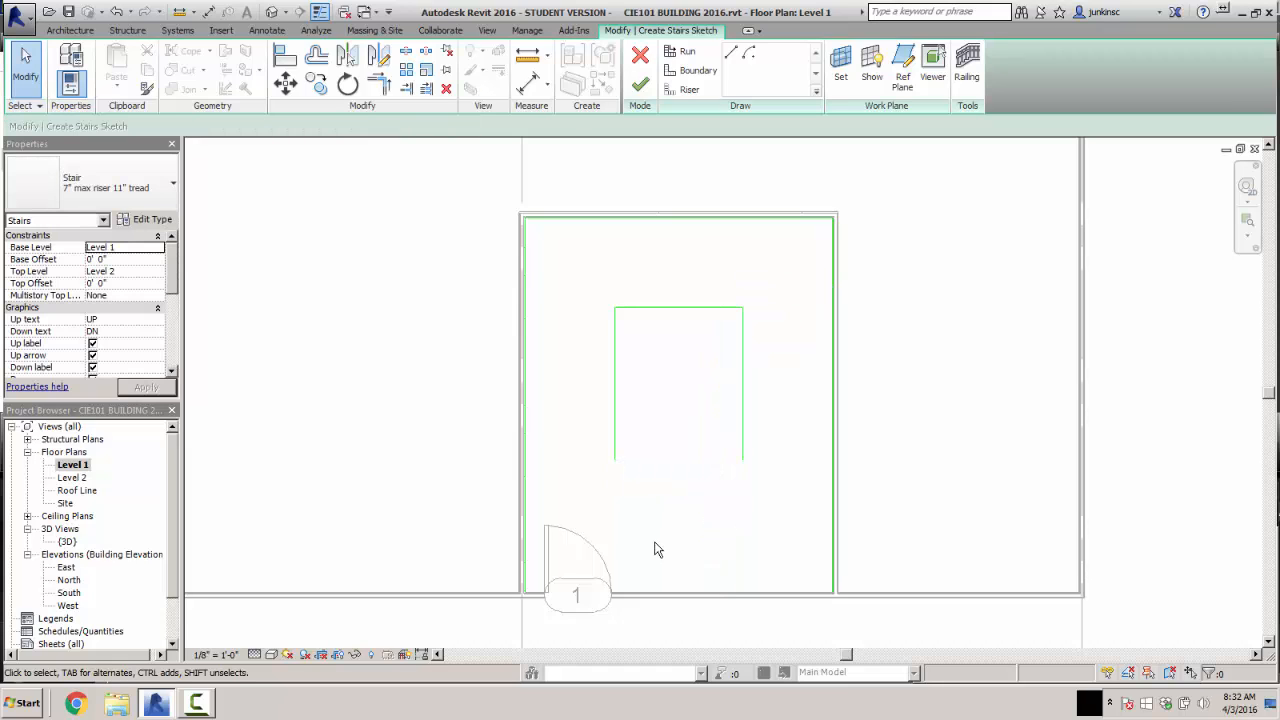
# - Draw the first riser from the south end of the west inner boundary line straight across to the west outer boundary
pyautogui.click(687, 92)
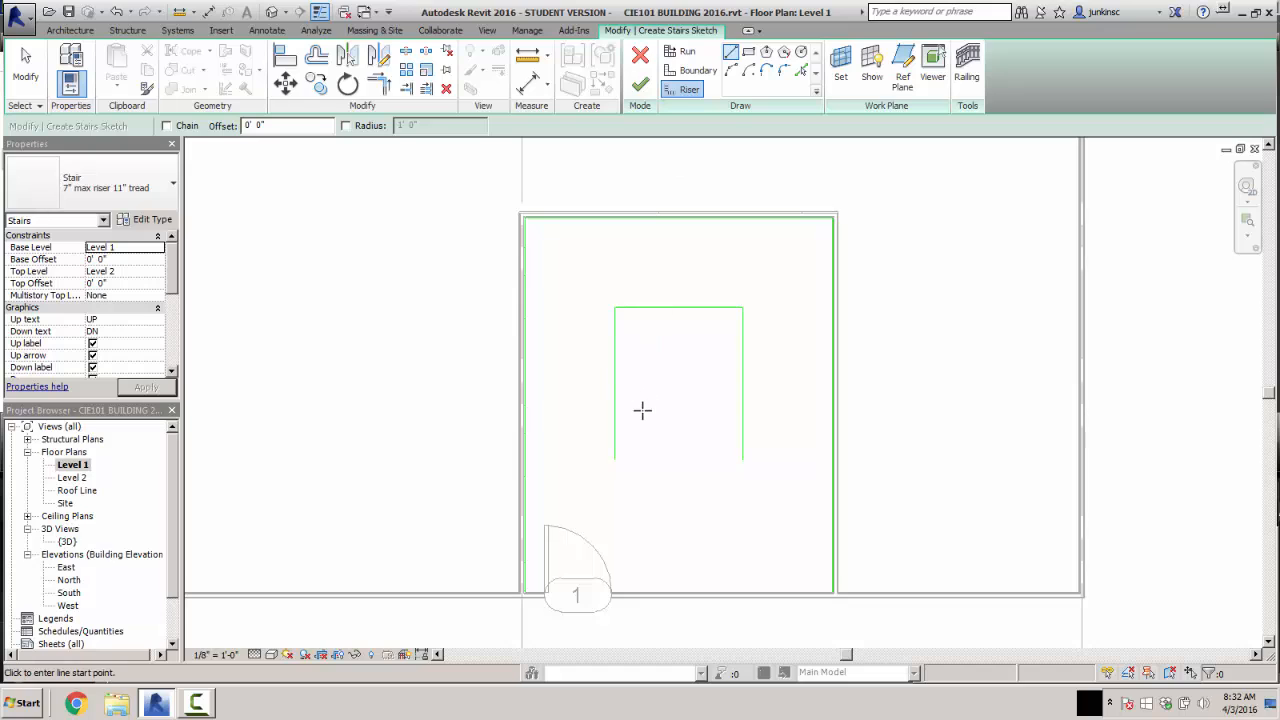
pyautogui.click(614, 459)
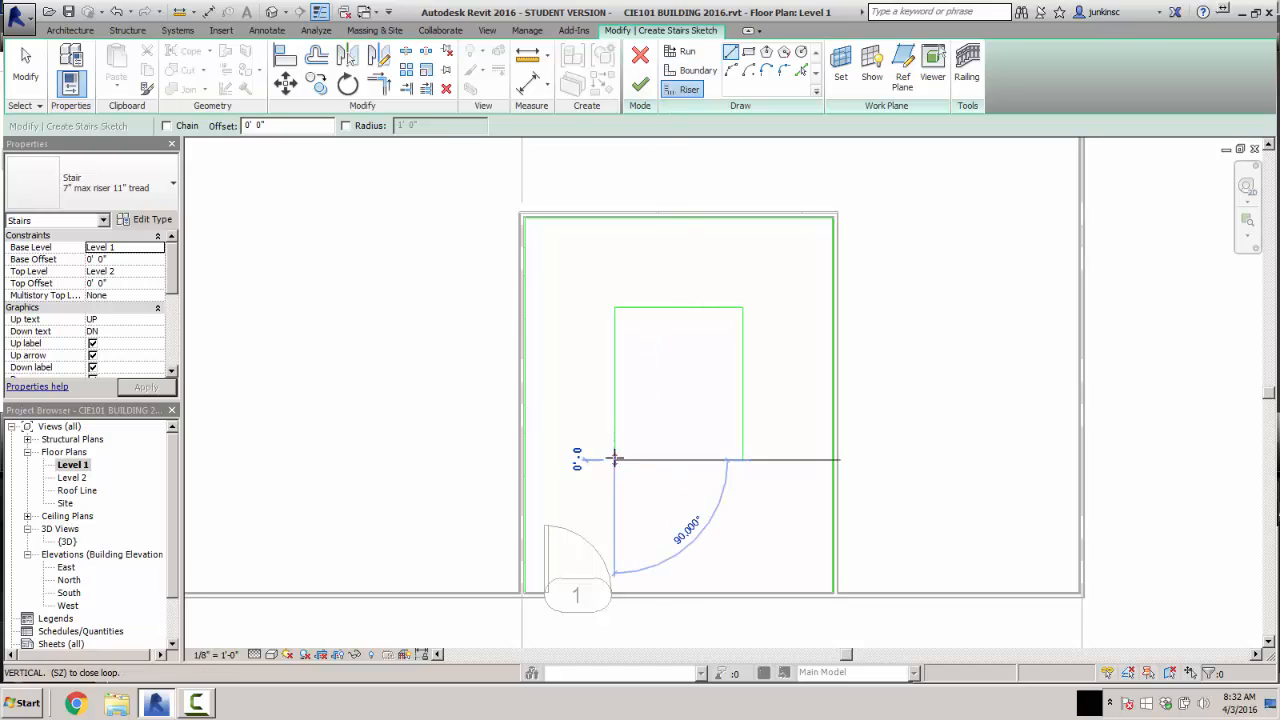
pyautogui.click(524, 459)
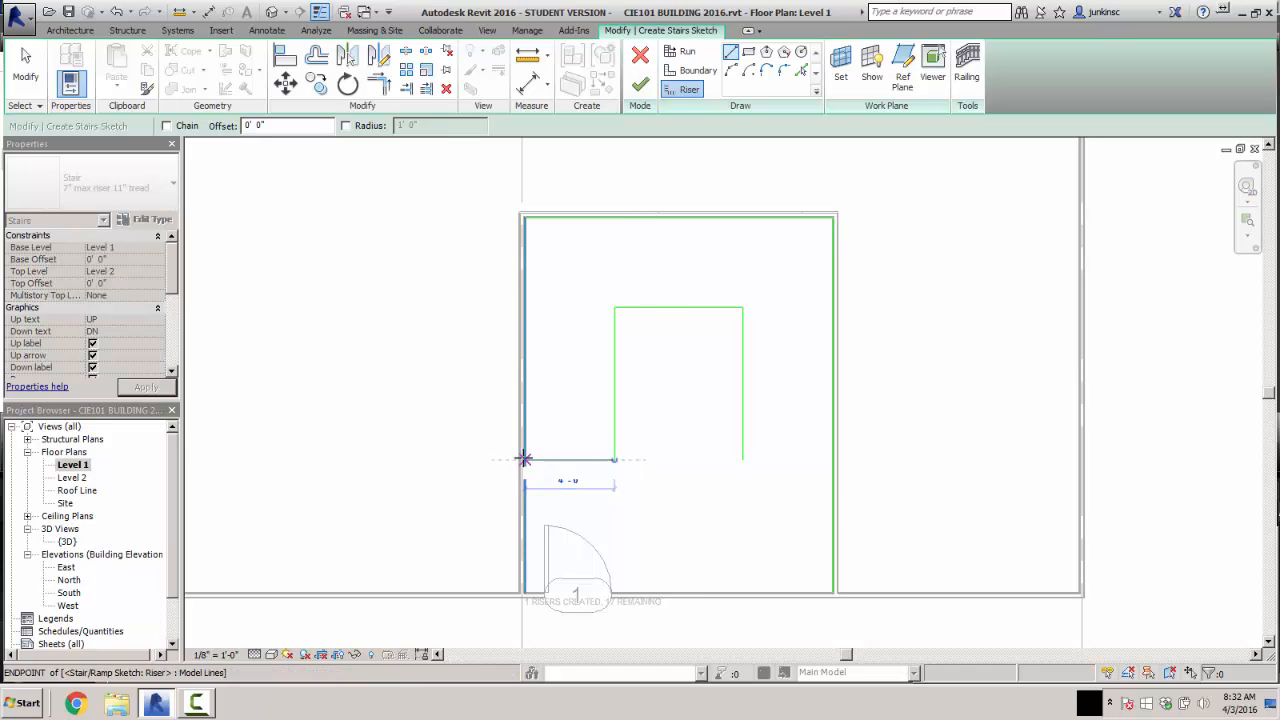
pyautogui.click(524, 459)
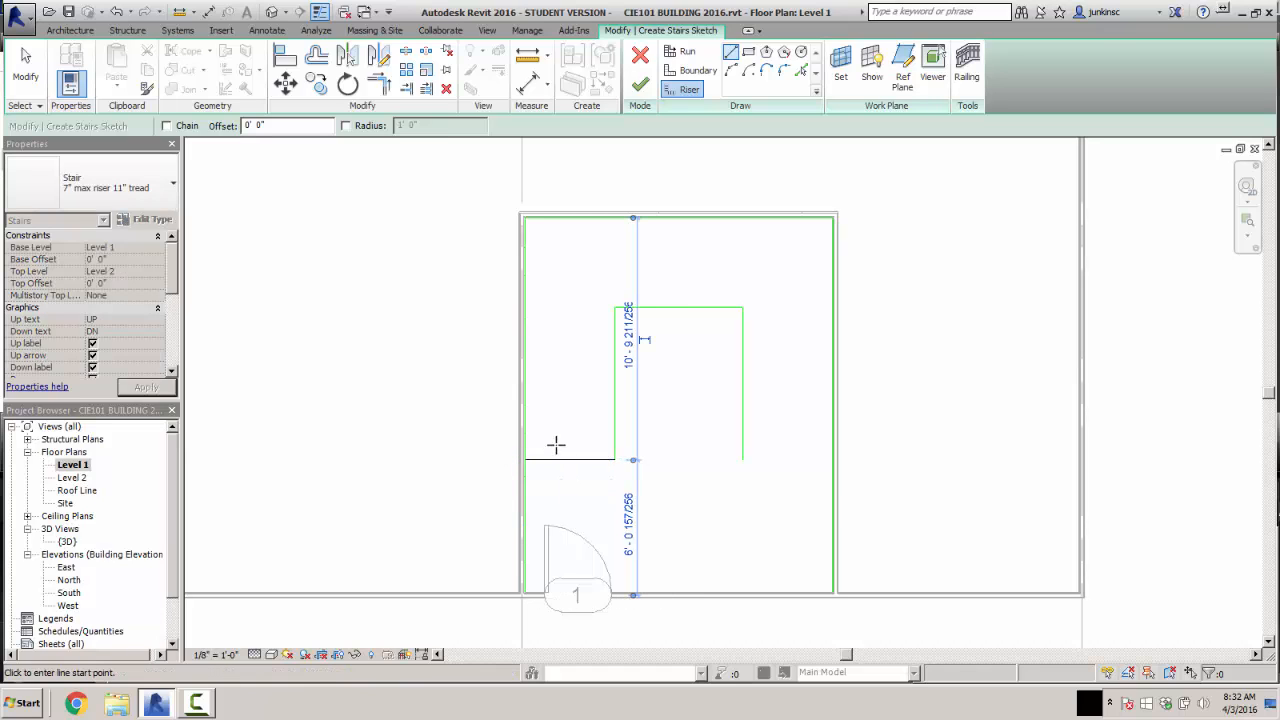
# - Draw a second riser across the west run, 11" north of the first riser
pyautogui.click(613, 458)
pyautogui.write('1')
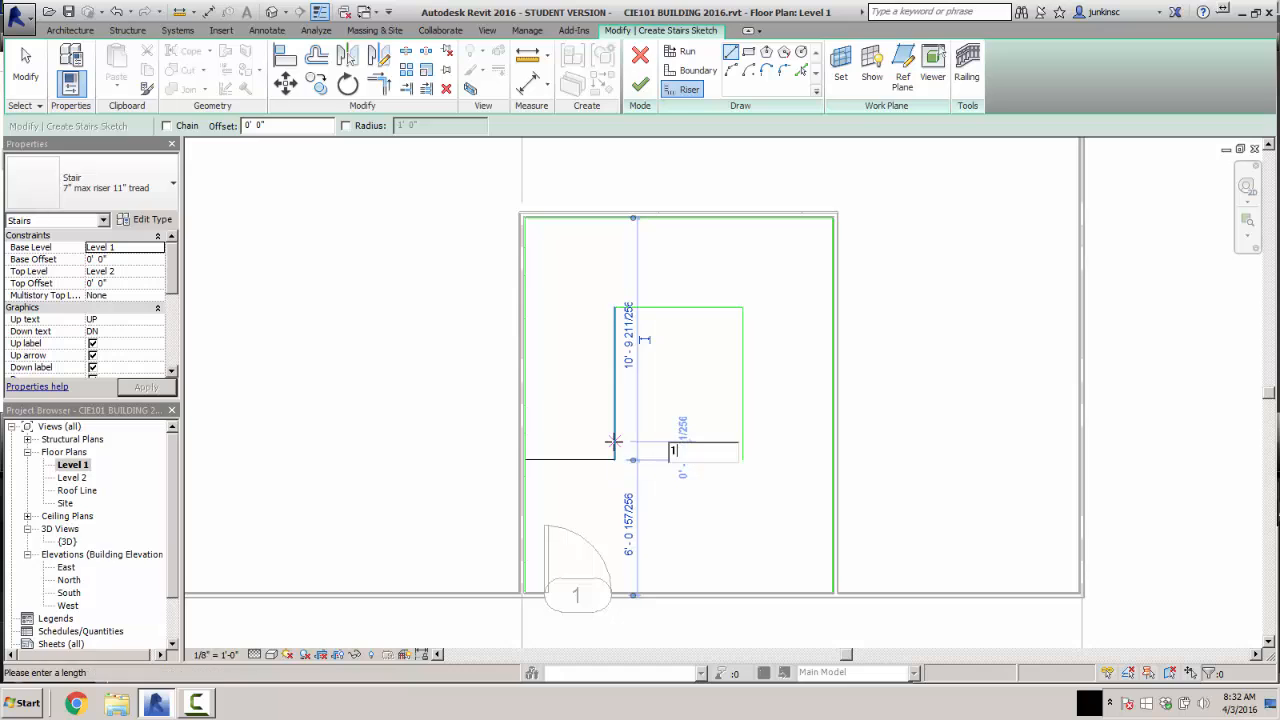
pyautogui.write('1"')
pyautogui.press('Return')
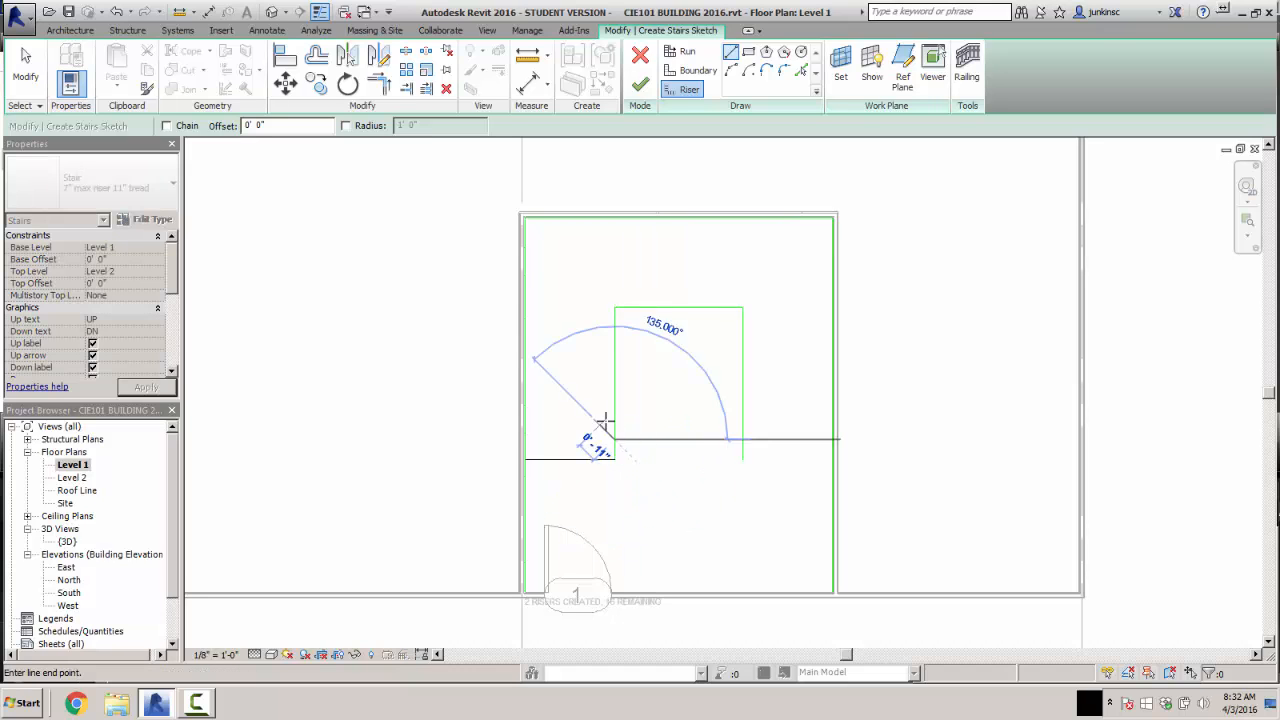
pyautogui.click(527, 438)
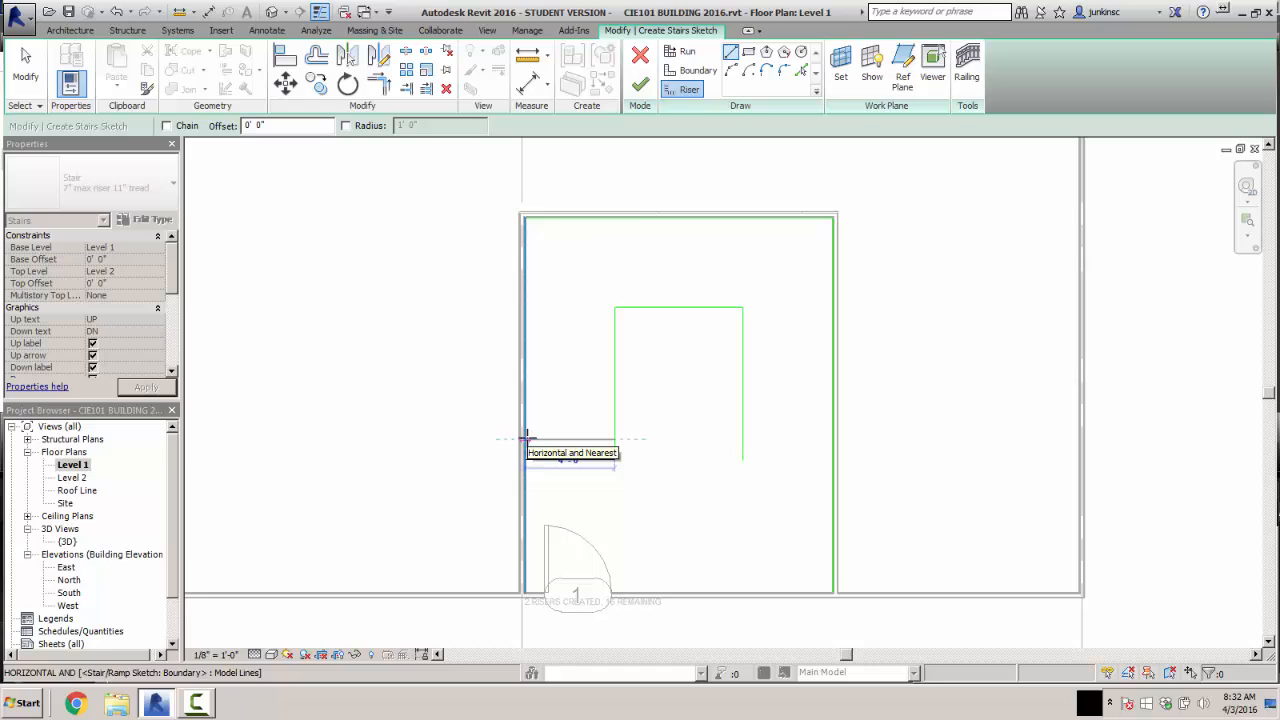
# - Add the third and fourth risers across the west run, each spaced 11" north of the previous one
pyautogui.click(614, 438)
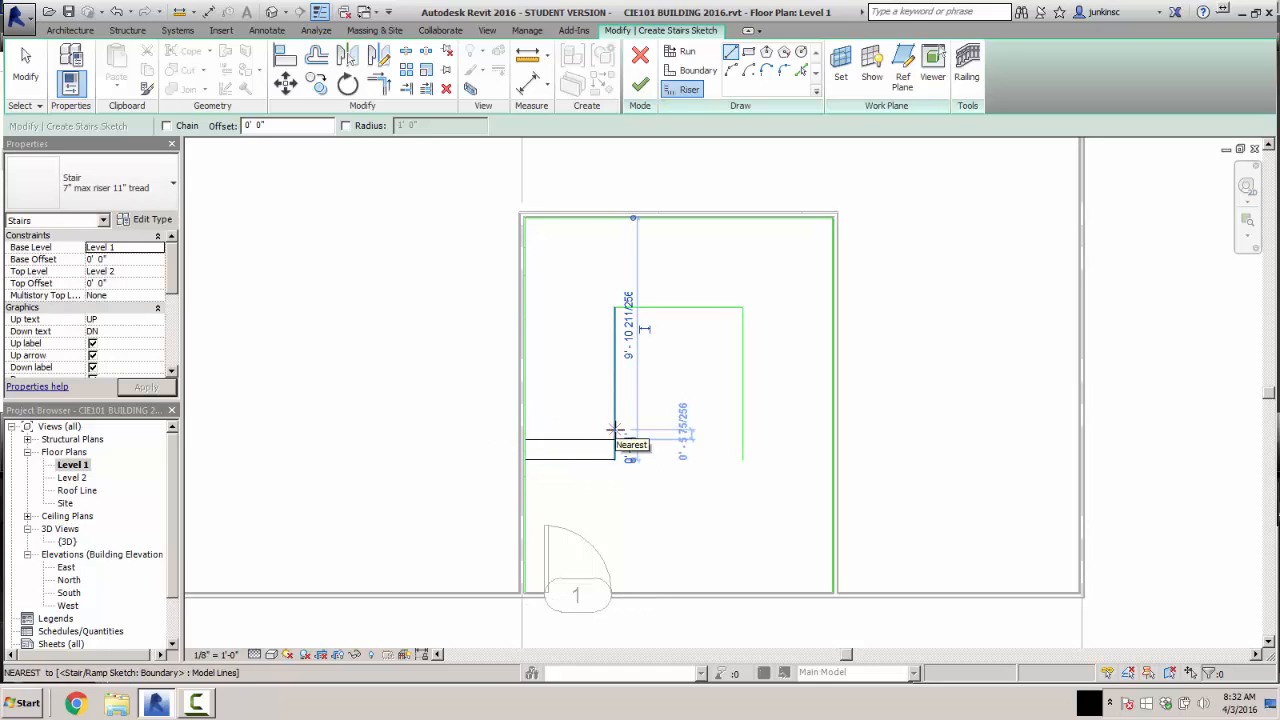
pyautogui.write('11"')
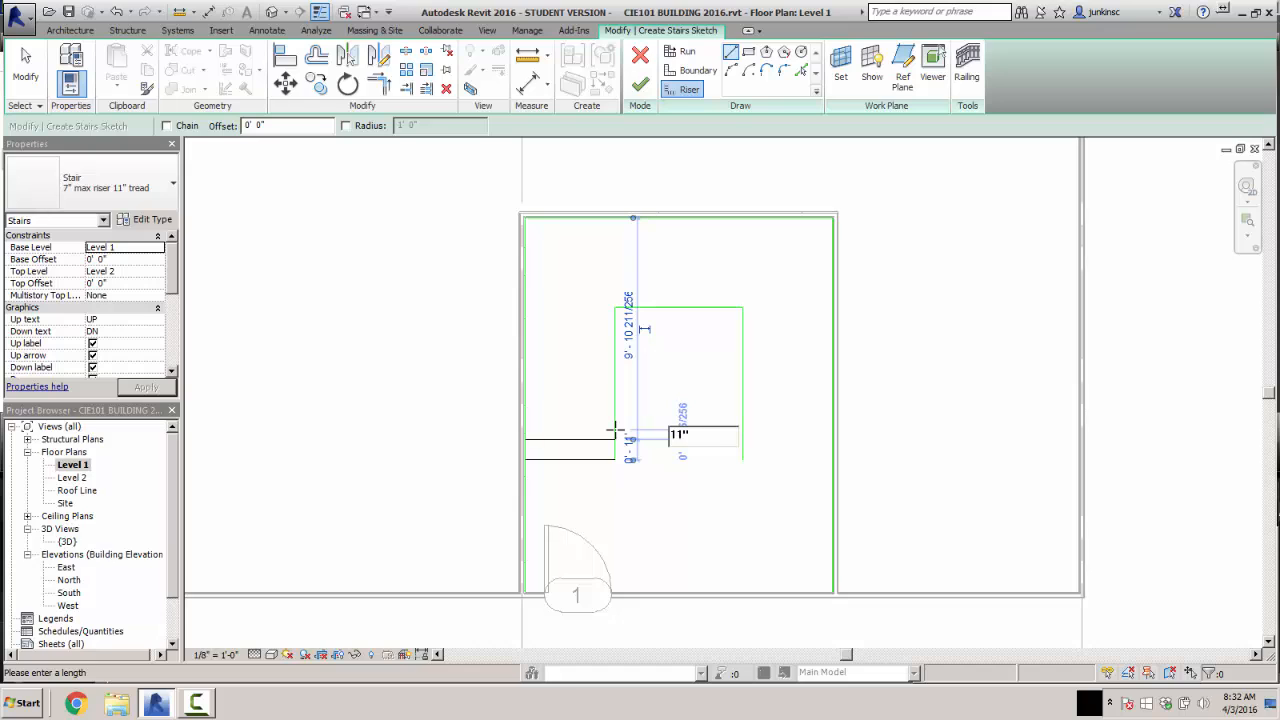
pyautogui.press('Return')
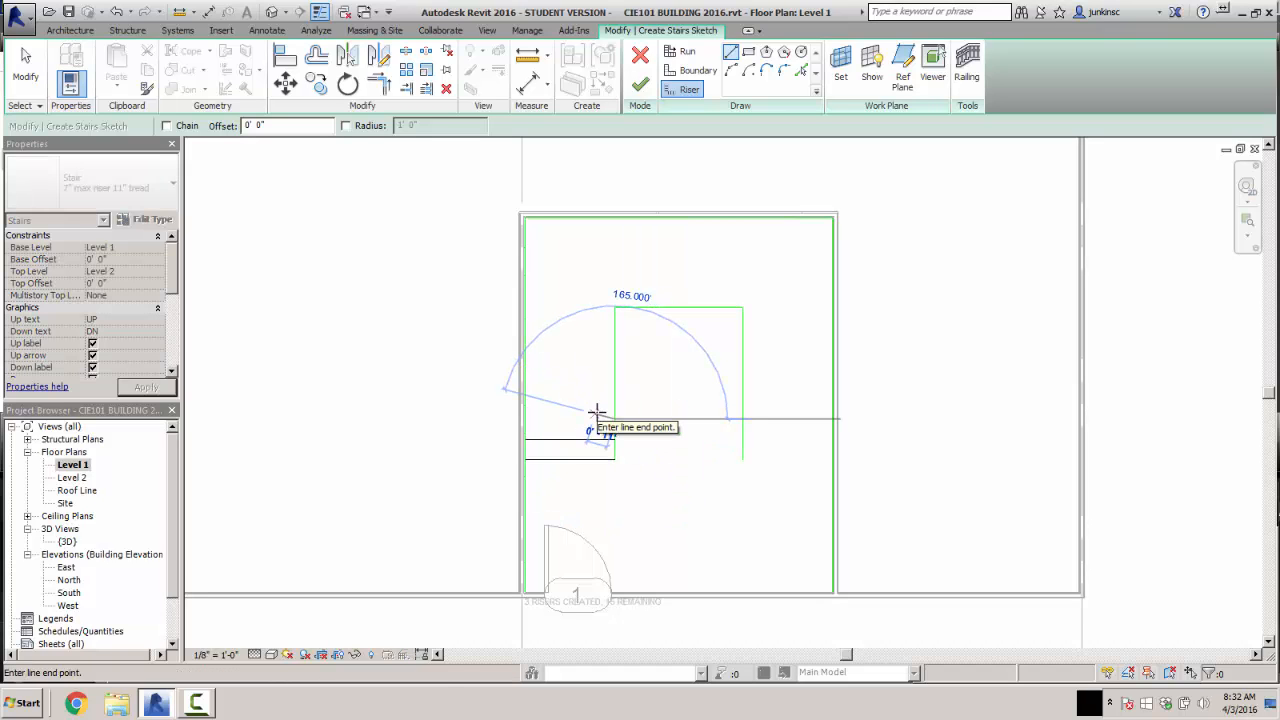
pyautogui.click(526, 418)
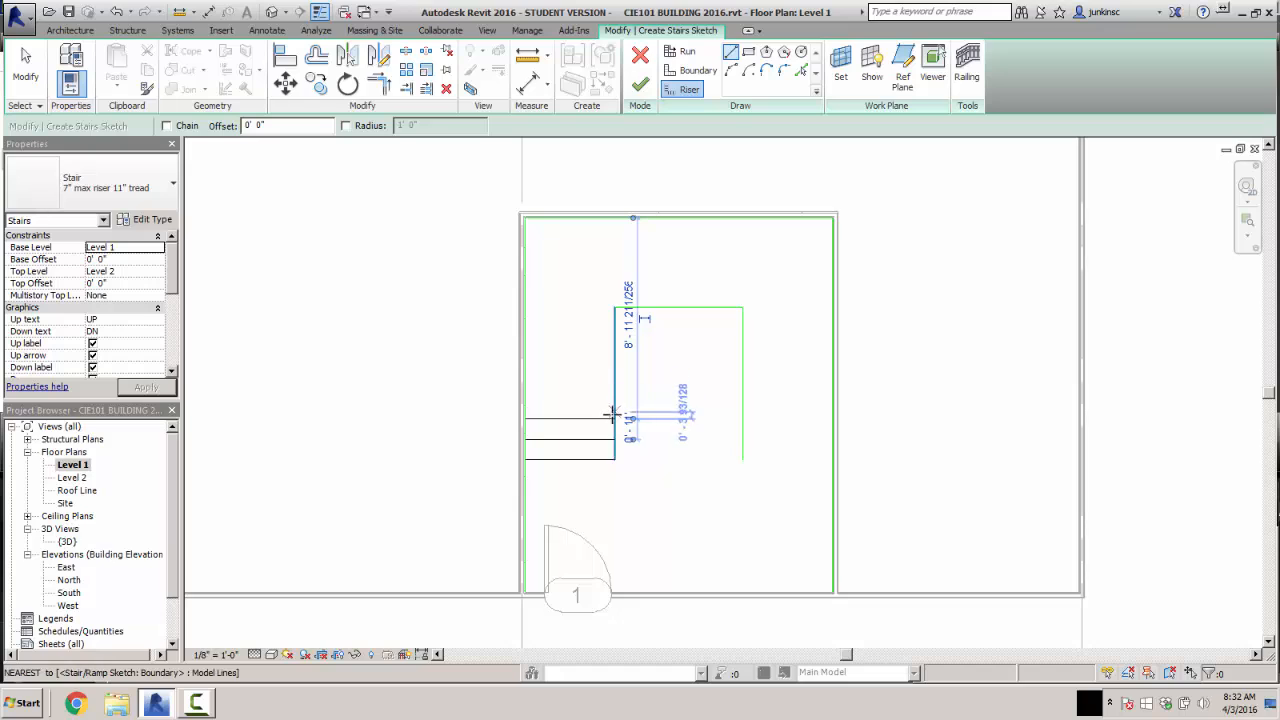
pyautogui.write('11')
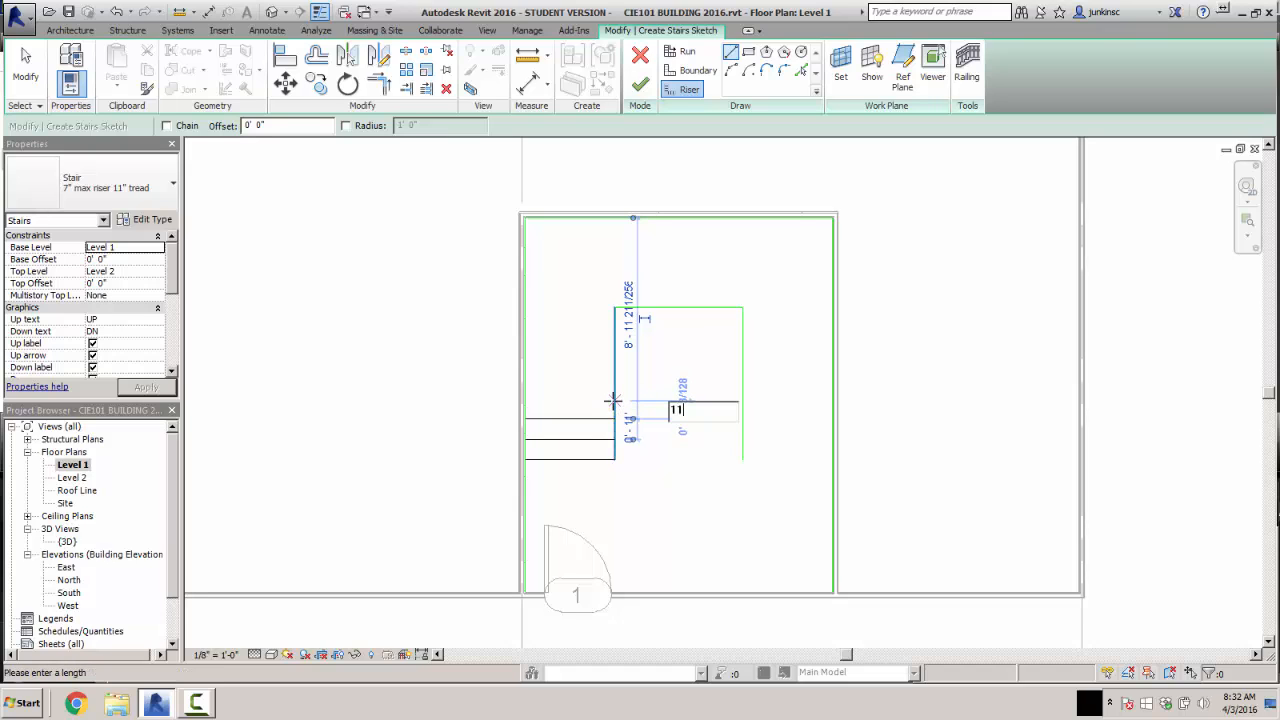
pyautogui.press('Return')
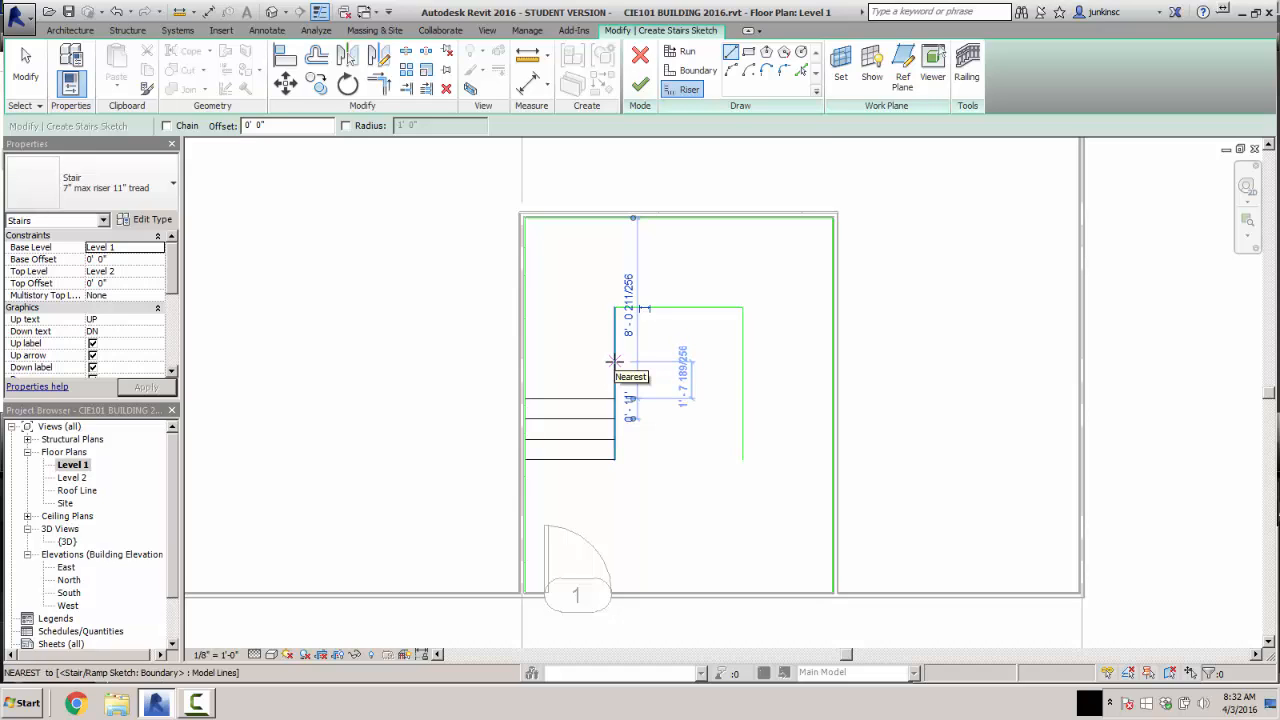
# - Add the fifth and sixth risers across the west run at 11" spacing, continuing north
pyautogui.write('11')
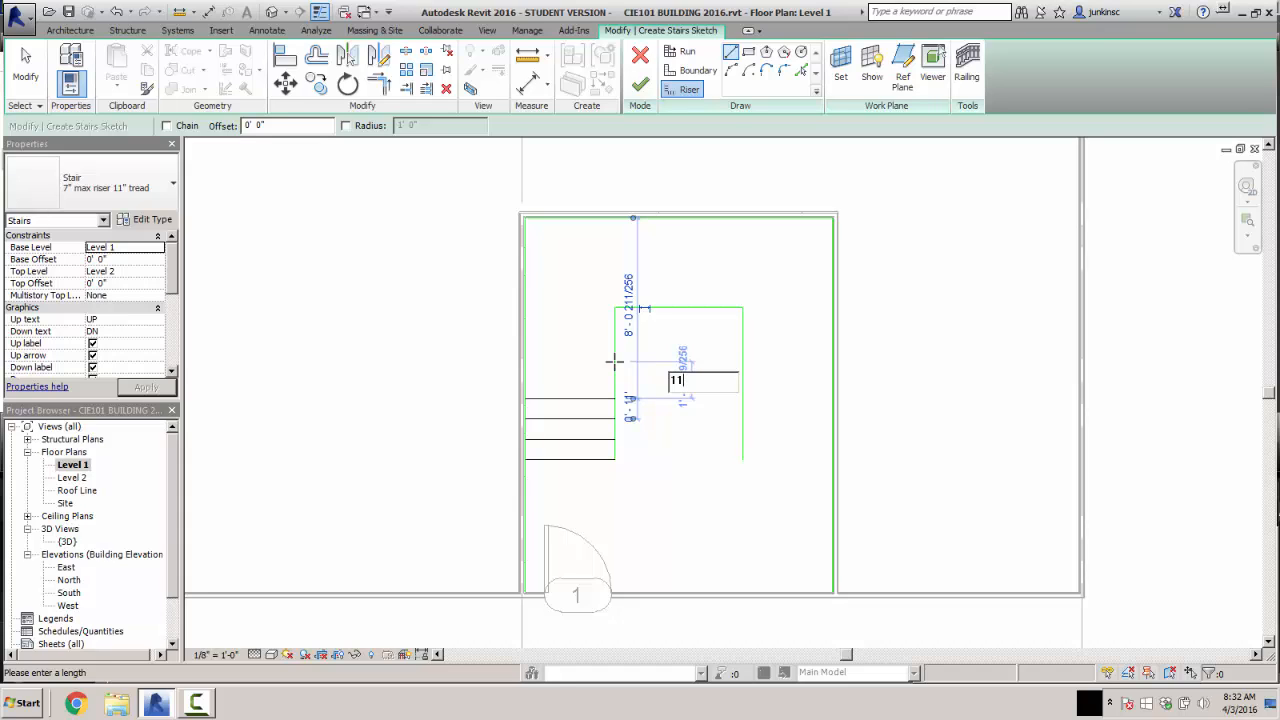
pyautogui.press('Return')
pyautogui.click(524, 379)
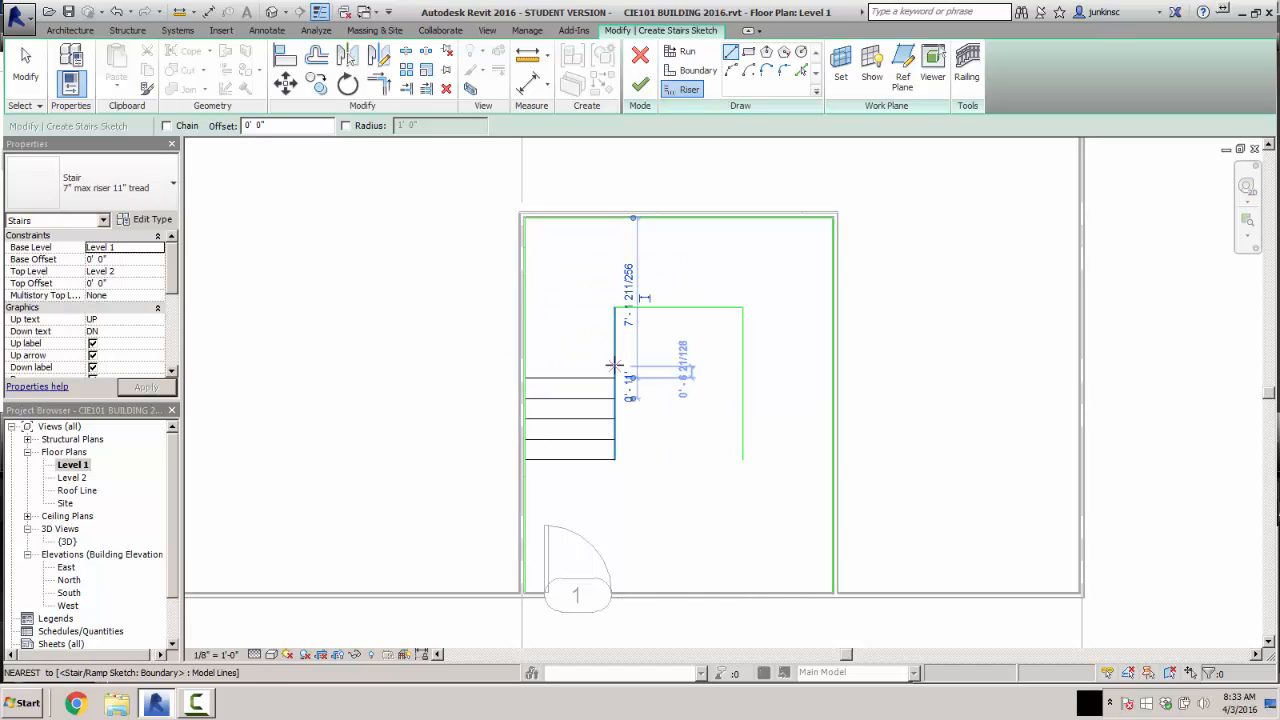
pyautogui.write('11')
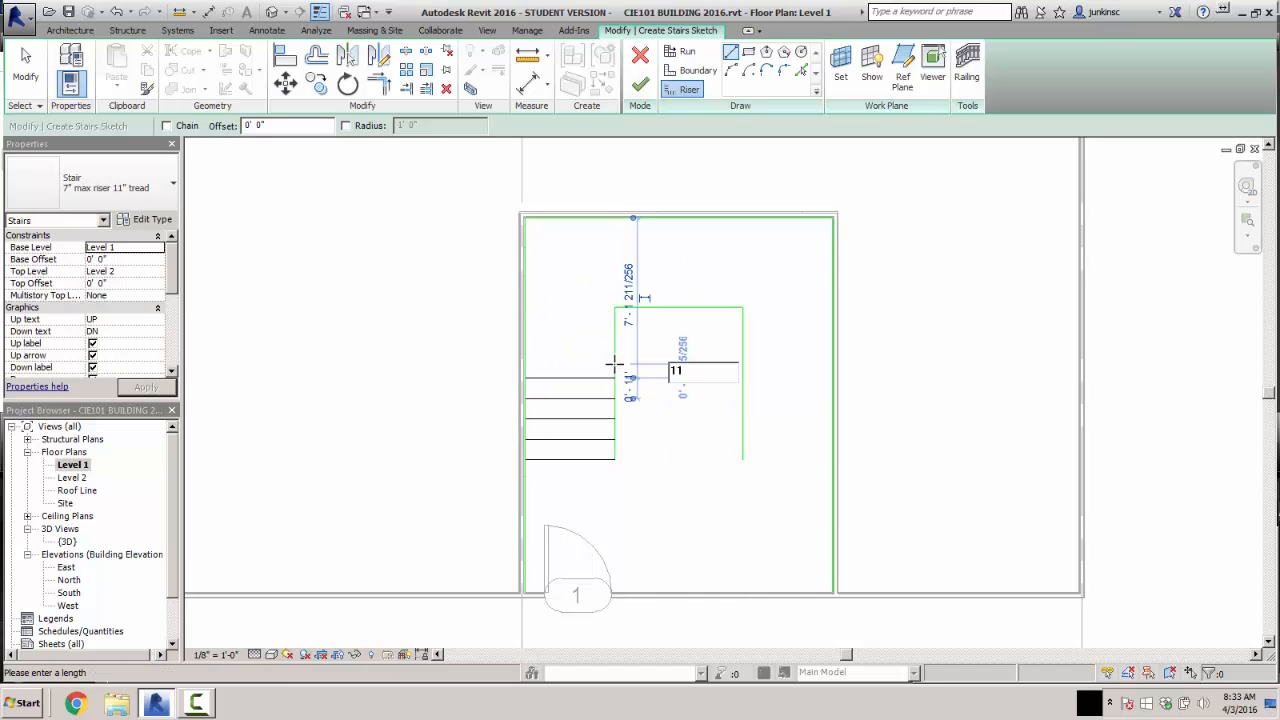
pyautogui.press('Return')
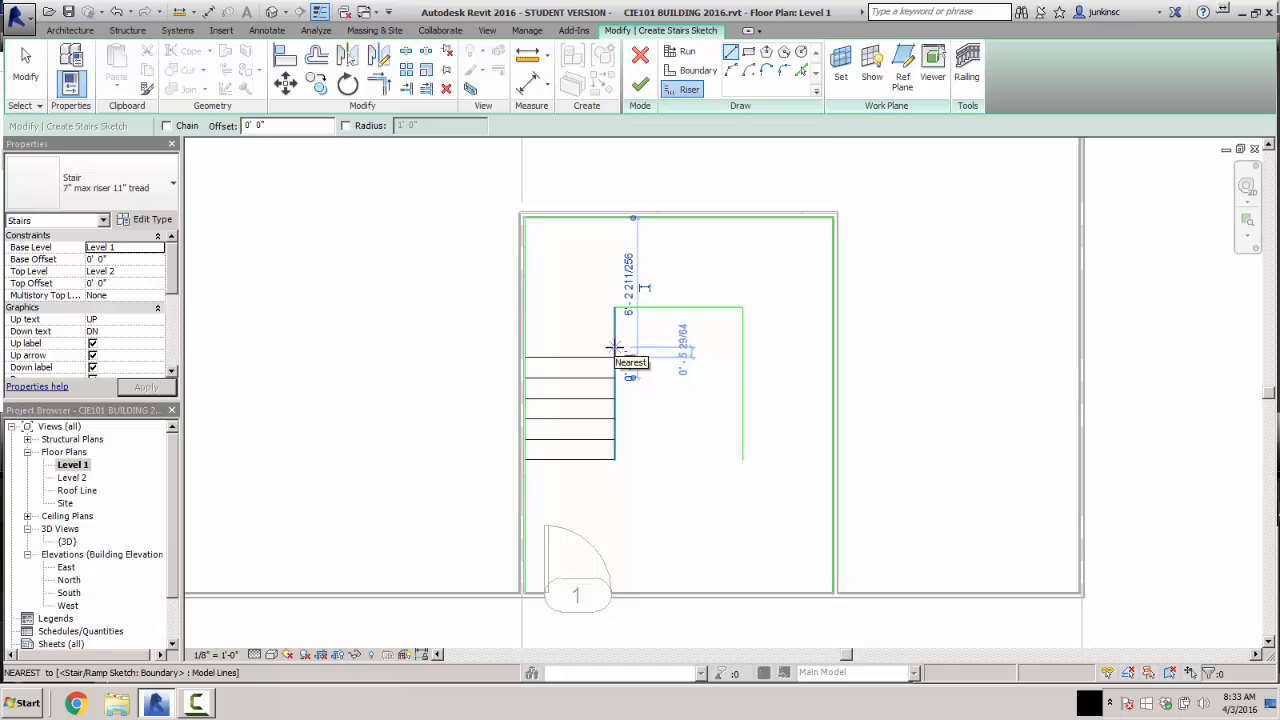
# - Add the seventh and eighth risers between the west boundary lines, each 11" north of the last
pyautogui.click(614, 348)
pyautogui.write('11')
pyautogui.press('Return')
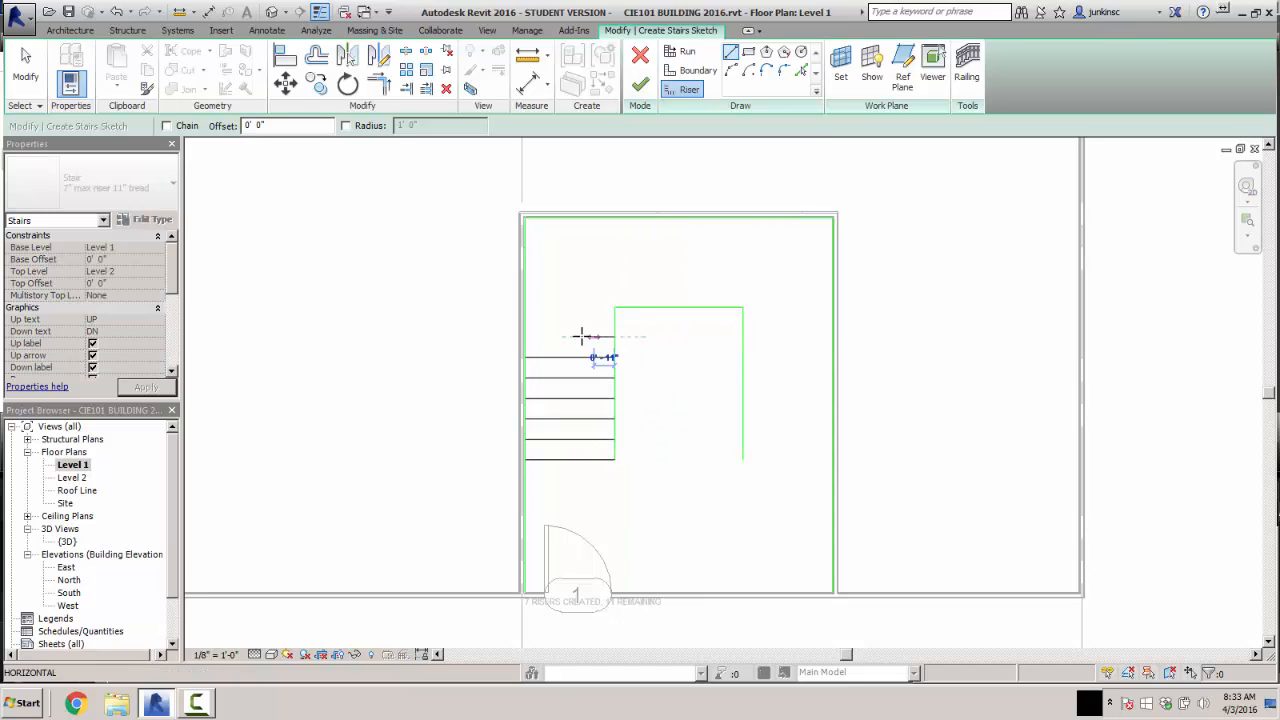
pyautogui.click(526, 337)
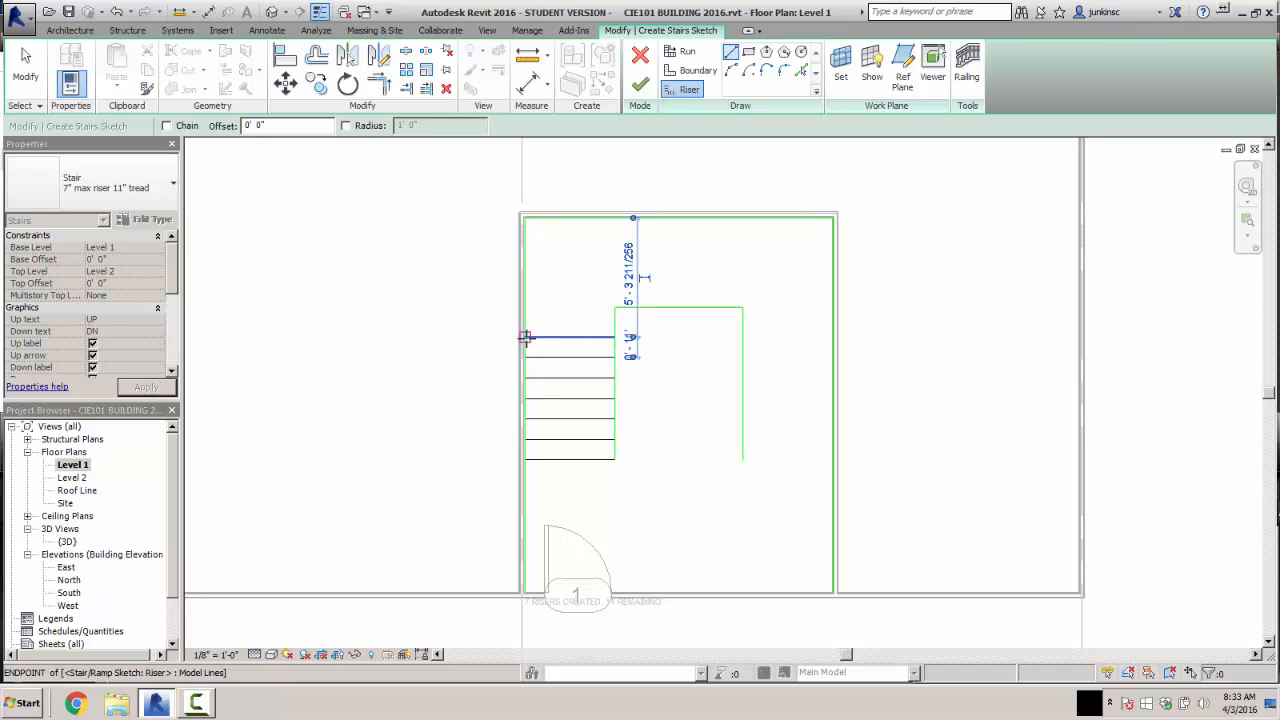
pyautogui.click(614, 337)
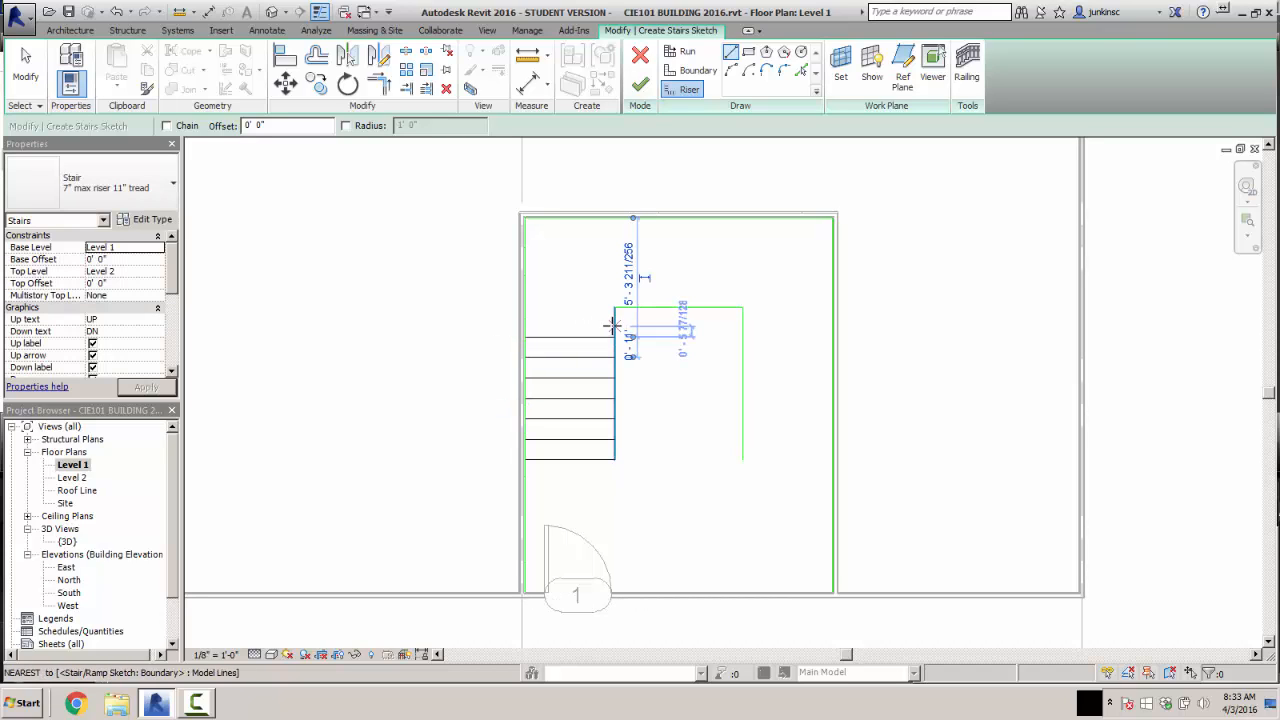
pyautogui.click(614, 323)
pyautogui.write('11"')
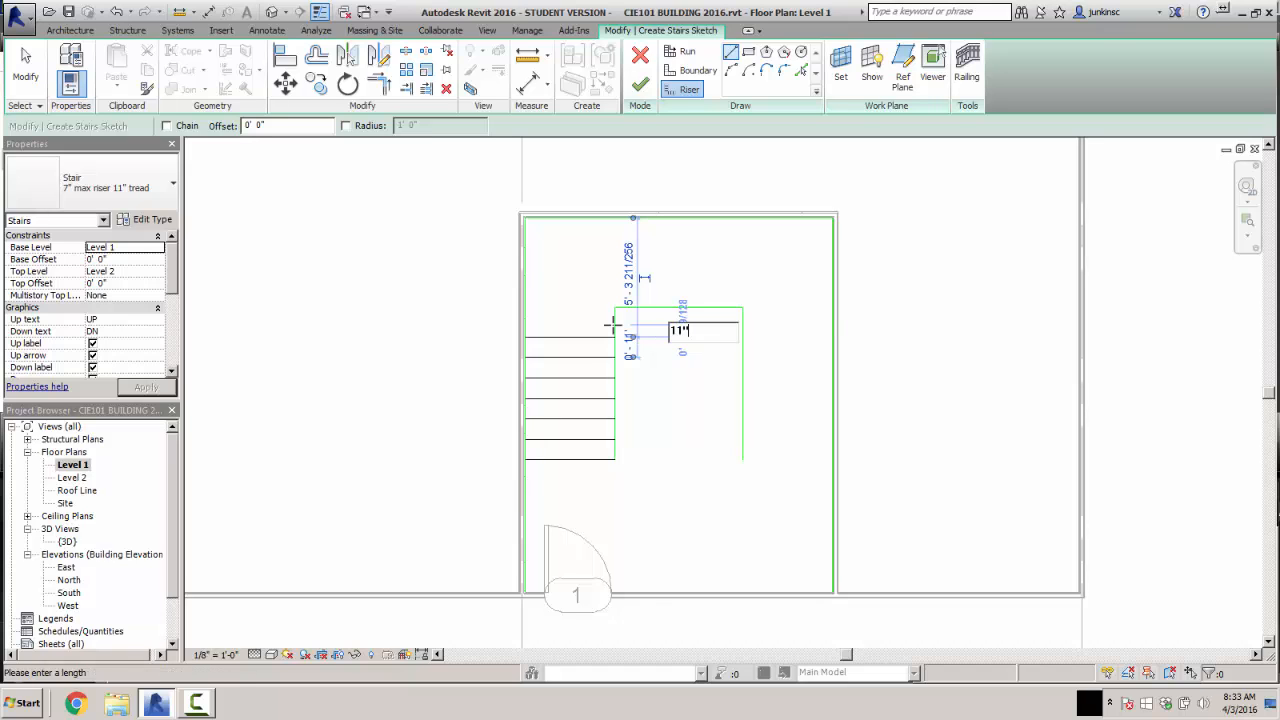
pyautogui.press('Return')
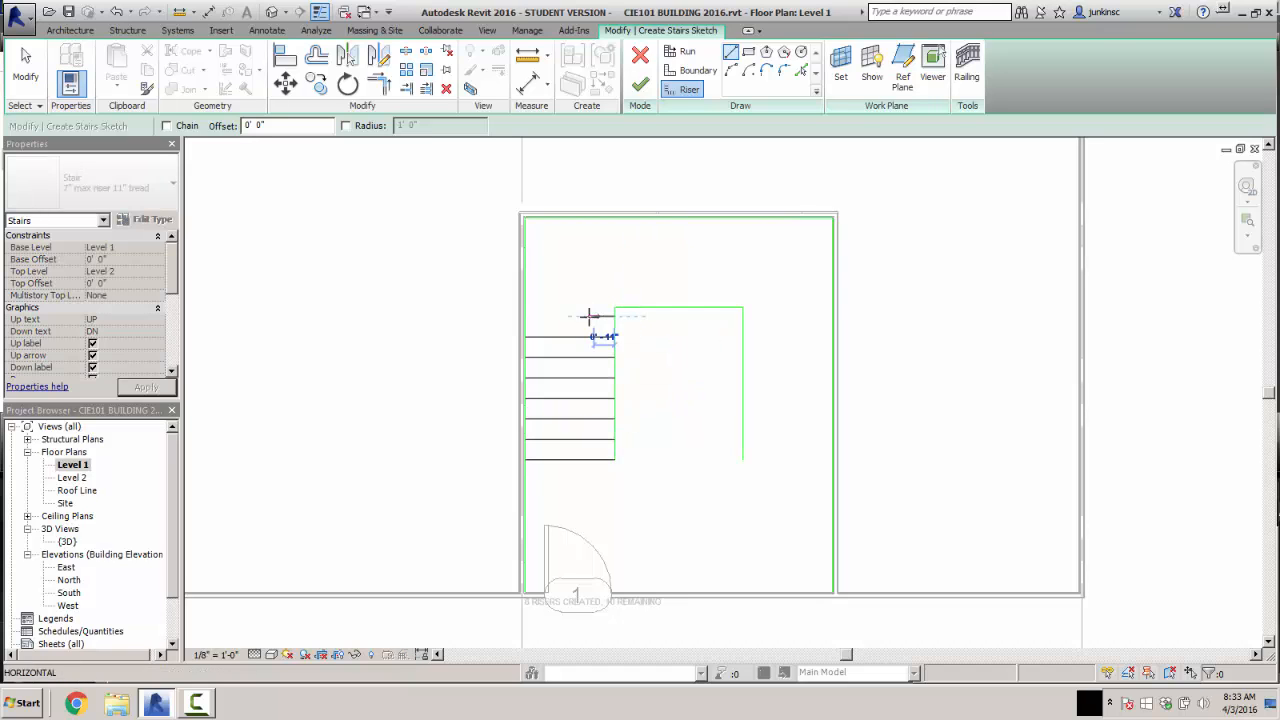
pyautogui.click(526, 316)
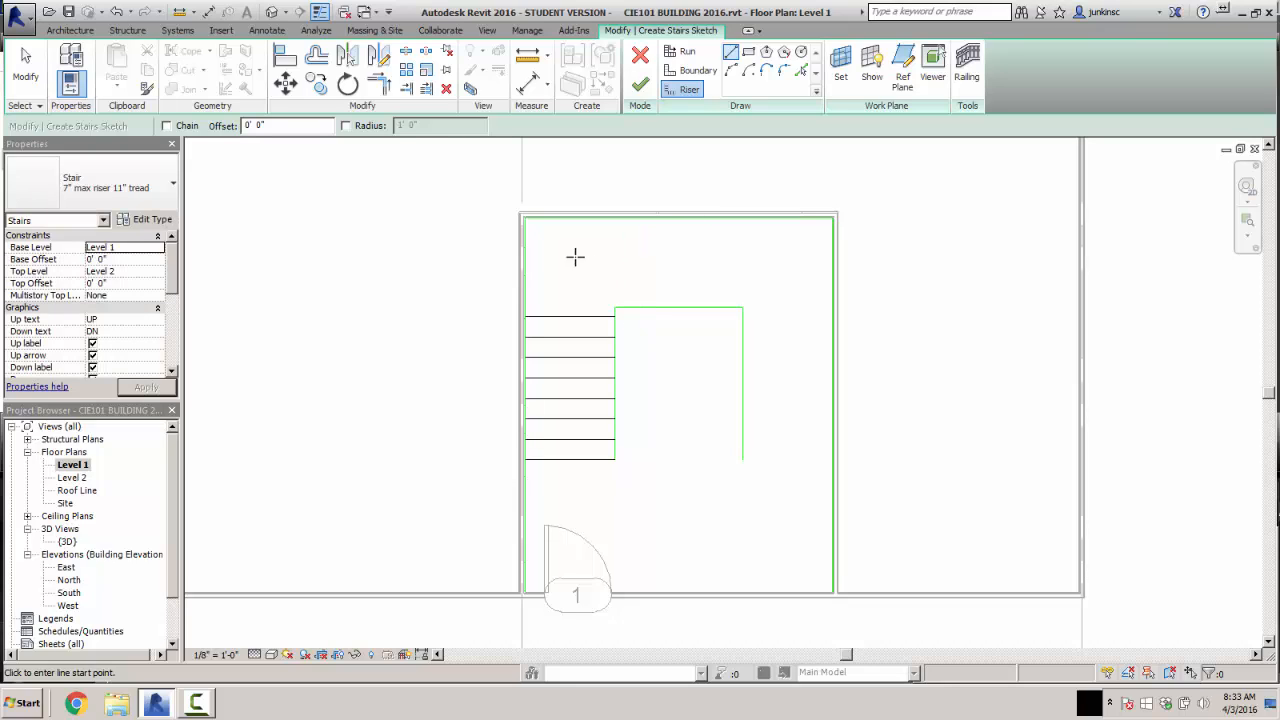
pyautogui.click(688, 307)
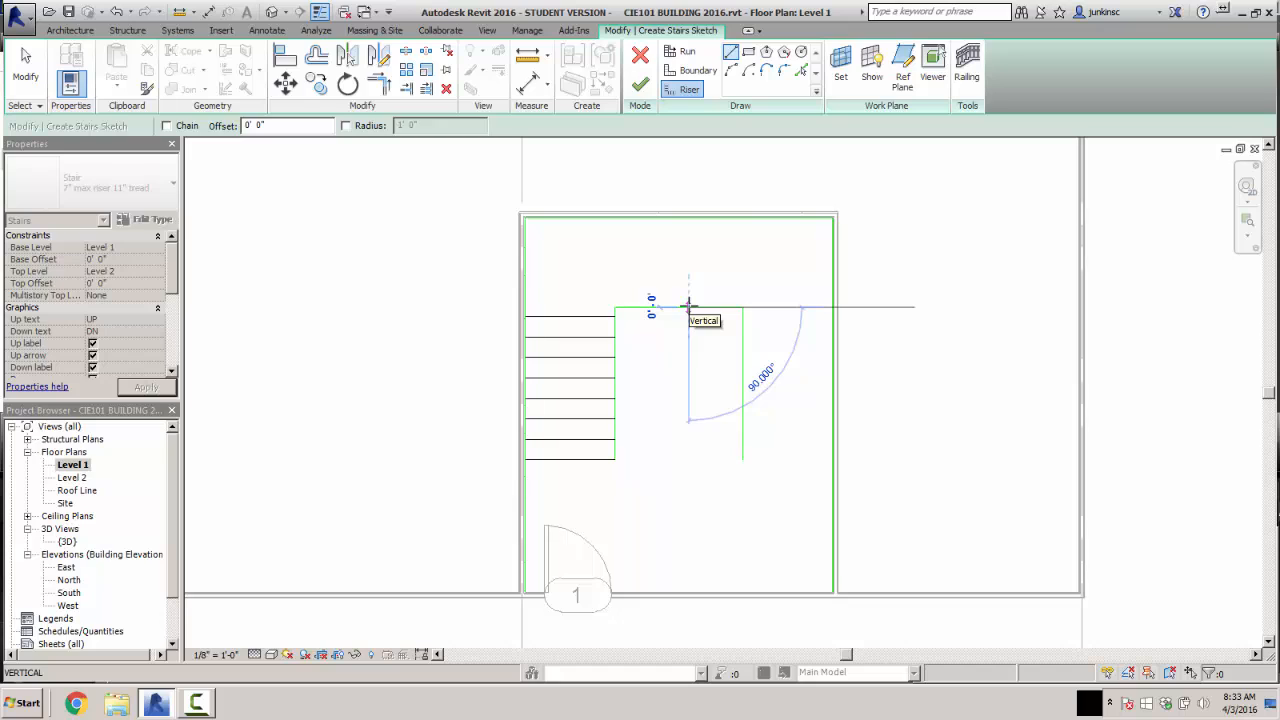
pyautogui.press('Escape')
pyautogui.press('Escape')
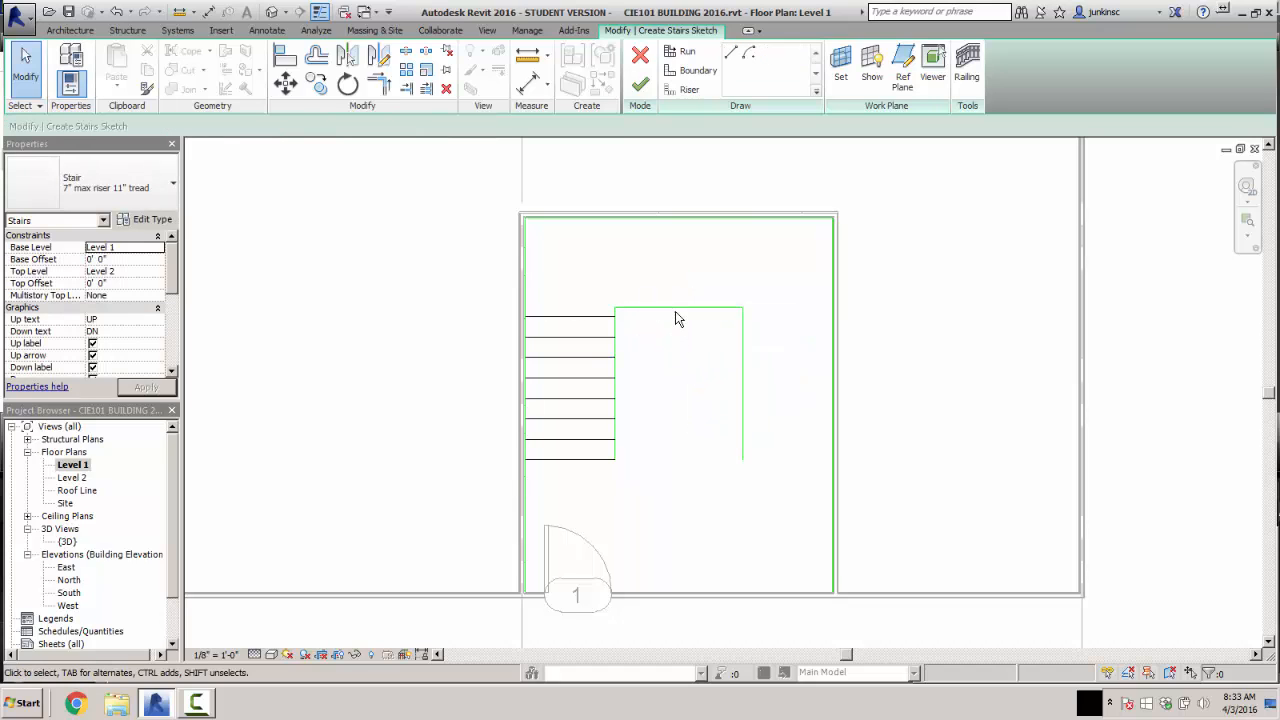
# - Extend both inner side boundary lines southward to about 8' 2" long, with their ends aligned
pyautogui.click(615, 450)
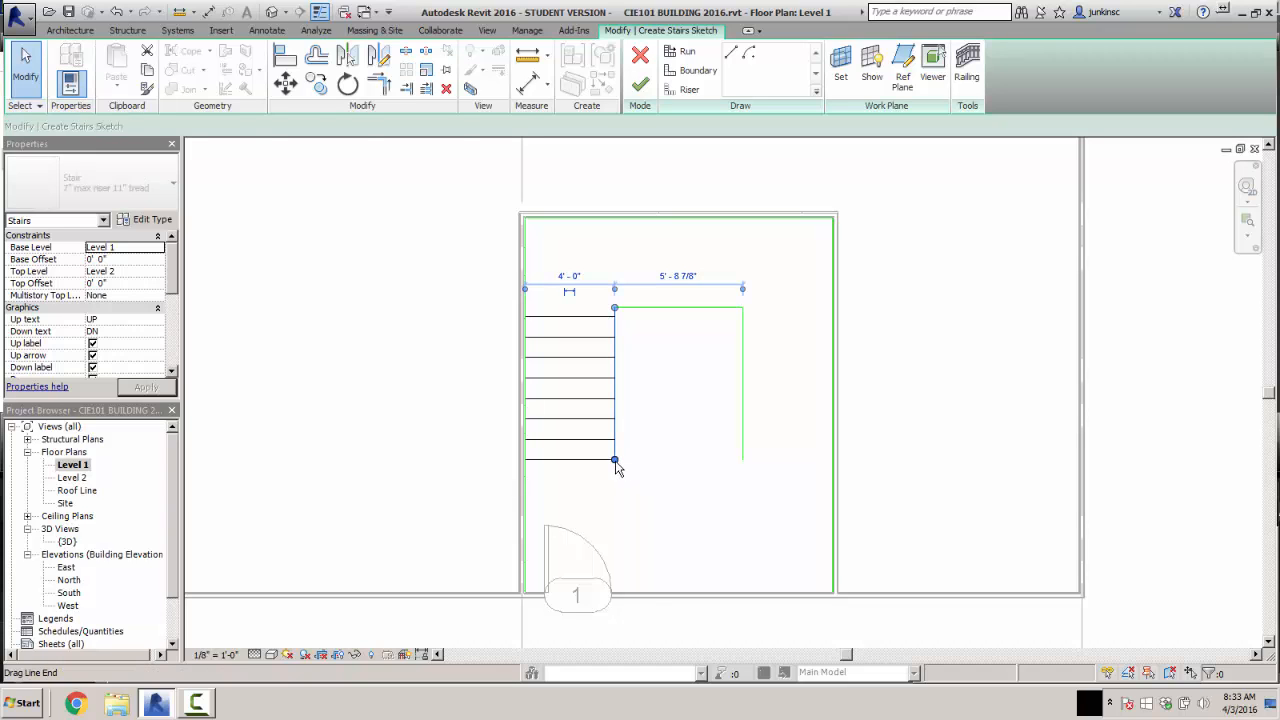
pyautogui.moveTo(615, 468); pyautogui.dragTo(615, 489)
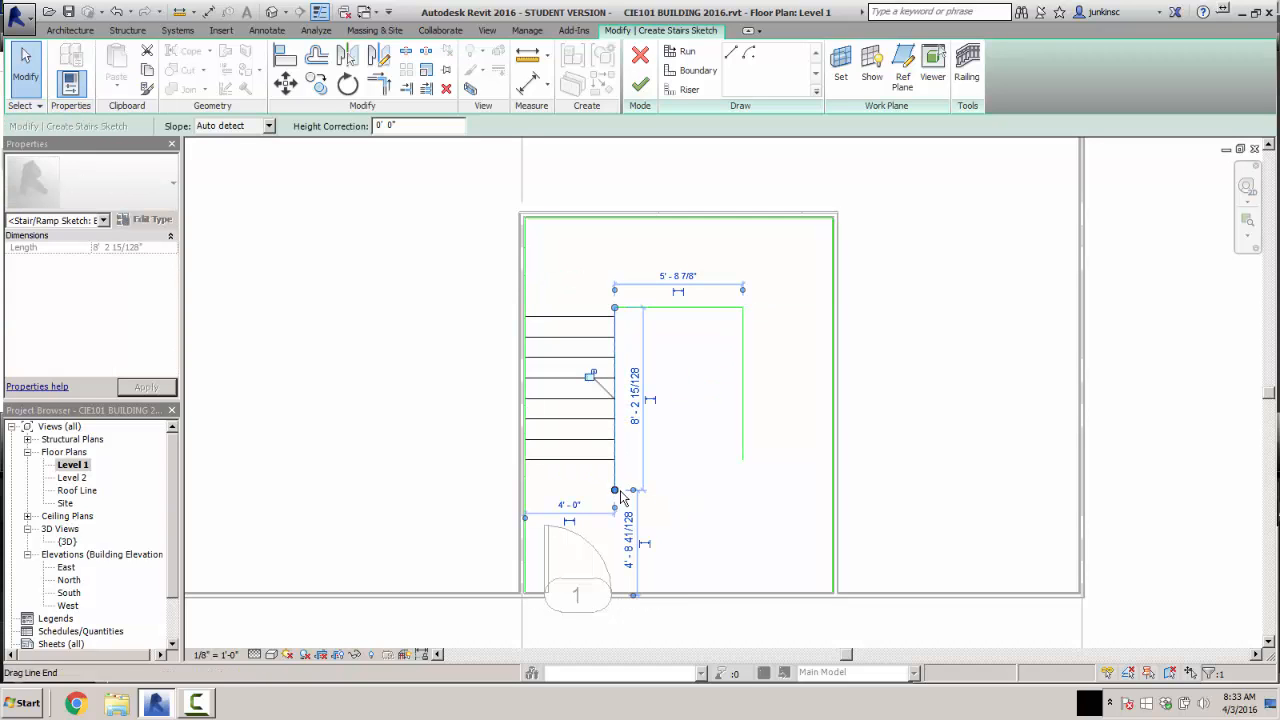
pyautogui.click(742, 458)
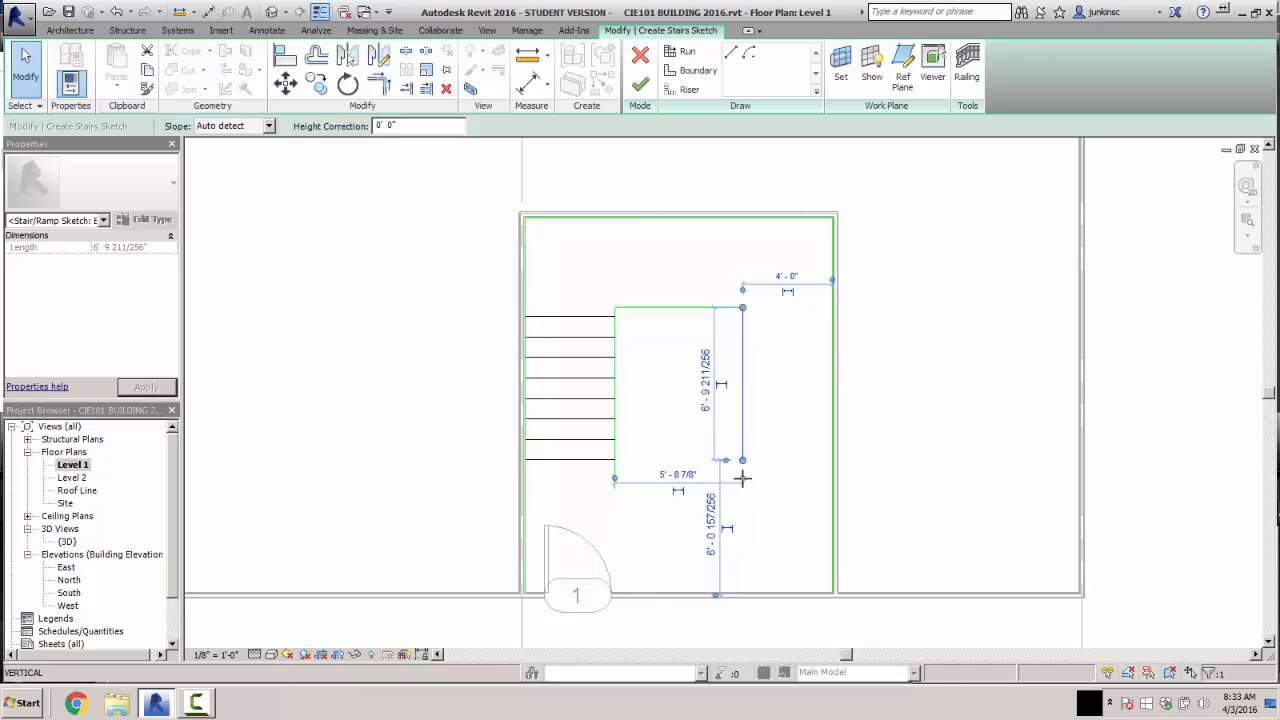
pyautogui.moveTo(742, 478); pyautogui.dragTo(740, 490)
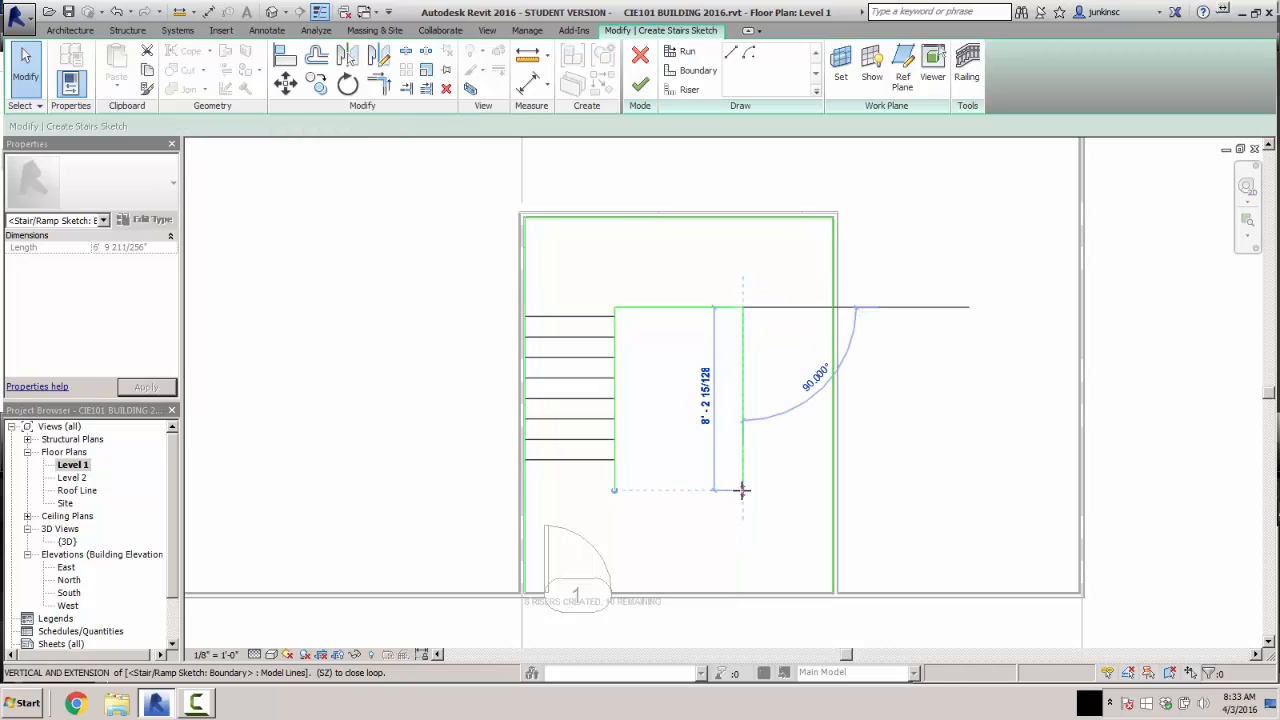
# - Move all eight risers south so the lowest one meets the south end of the west inner boundary line
pyautogui.click(503, 320)
pyautogui.moveTo(504, 310); pyautogui.dragTo(649, 476)
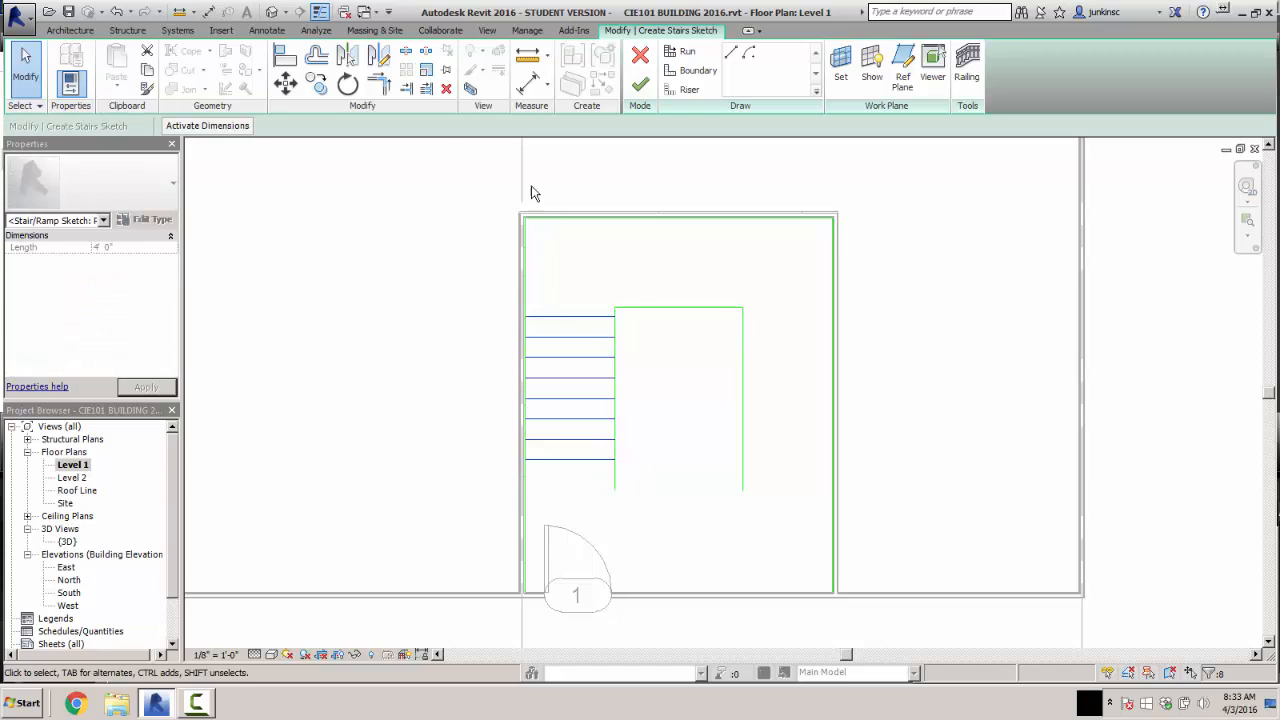
pyautogui.click(285, 84)
pyautogui.click(614, 462)
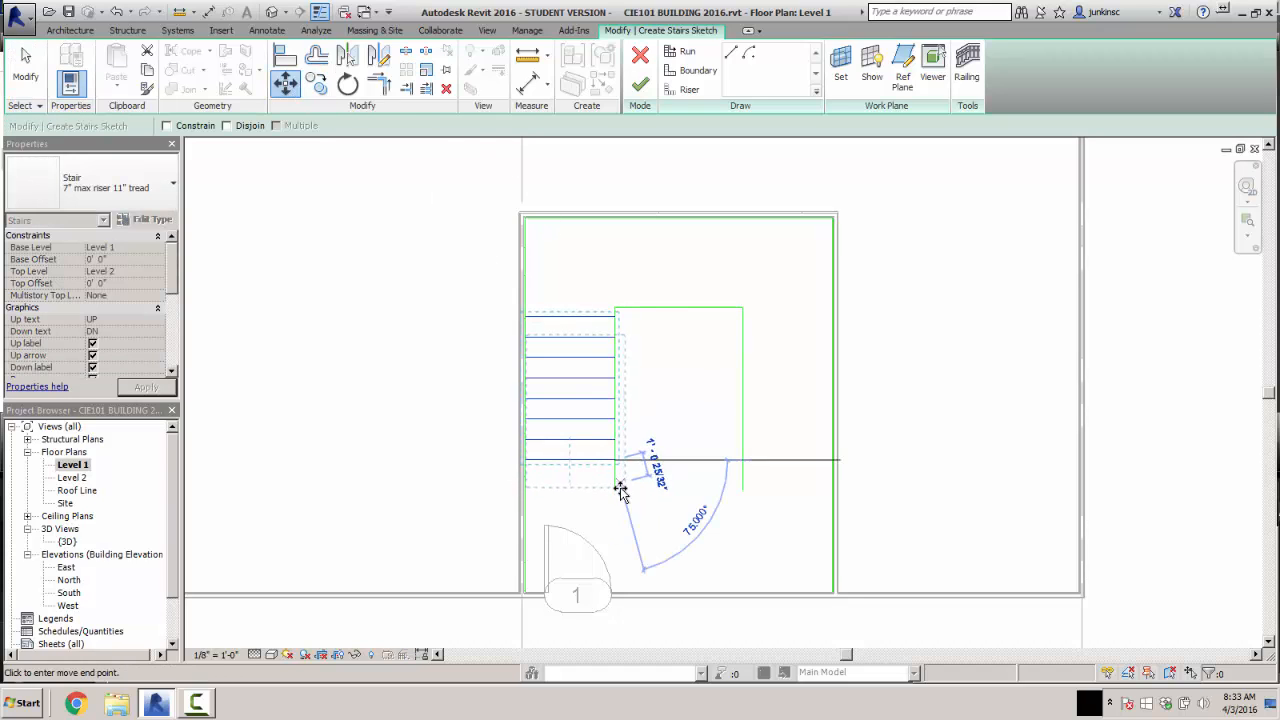
pyautogui.click(614, 490)
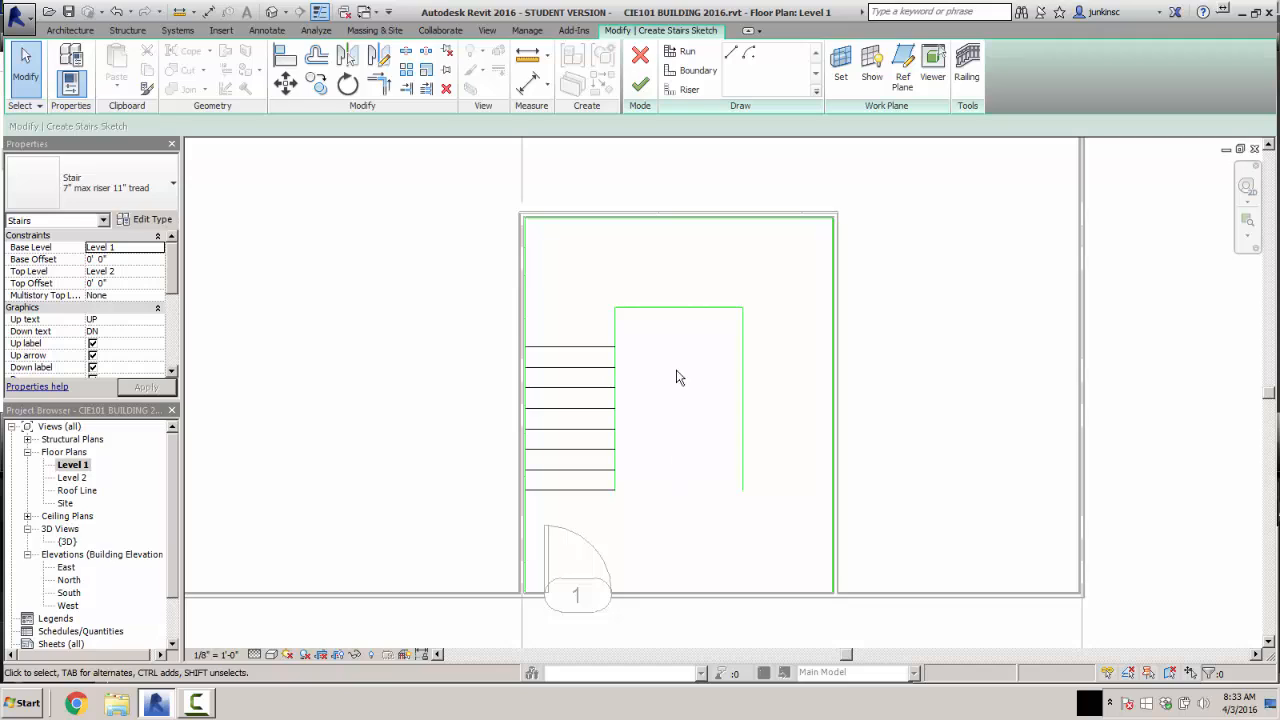
# - Add the ninth riser across the west run, 11" north of the northernmost riser
pyautogui.click(682, 90)
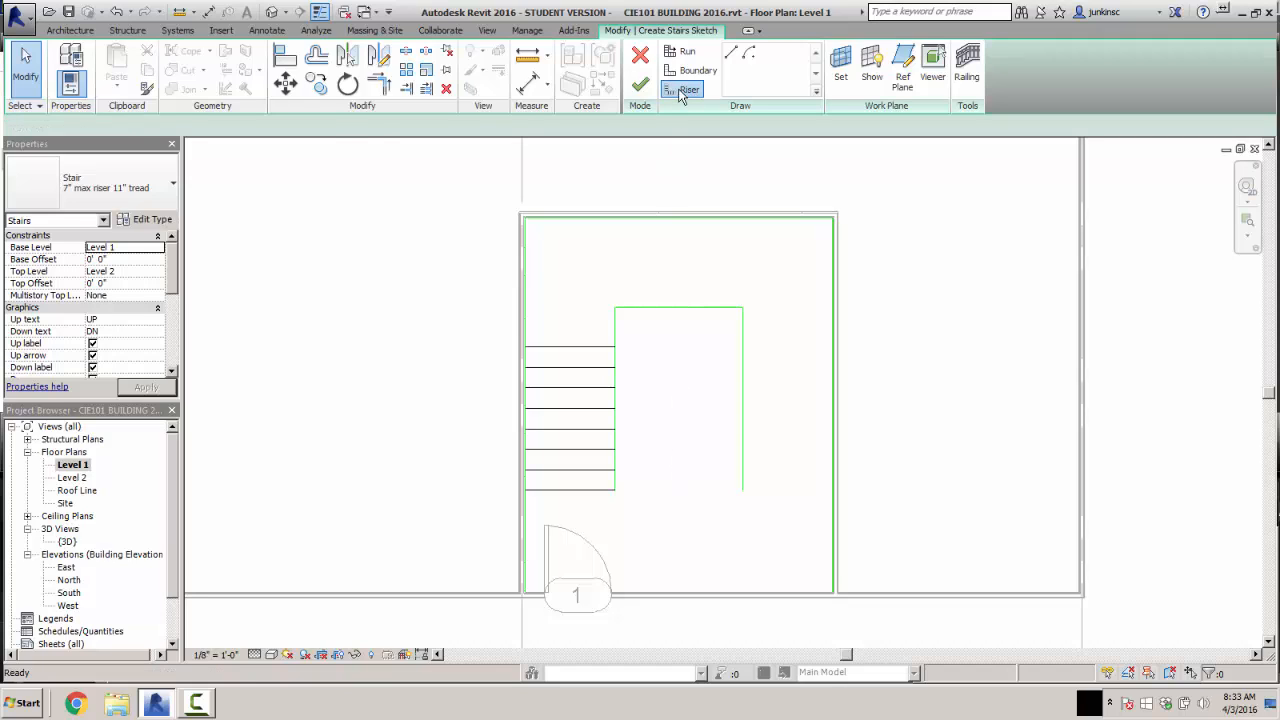
pyautogui.click(614, 346)
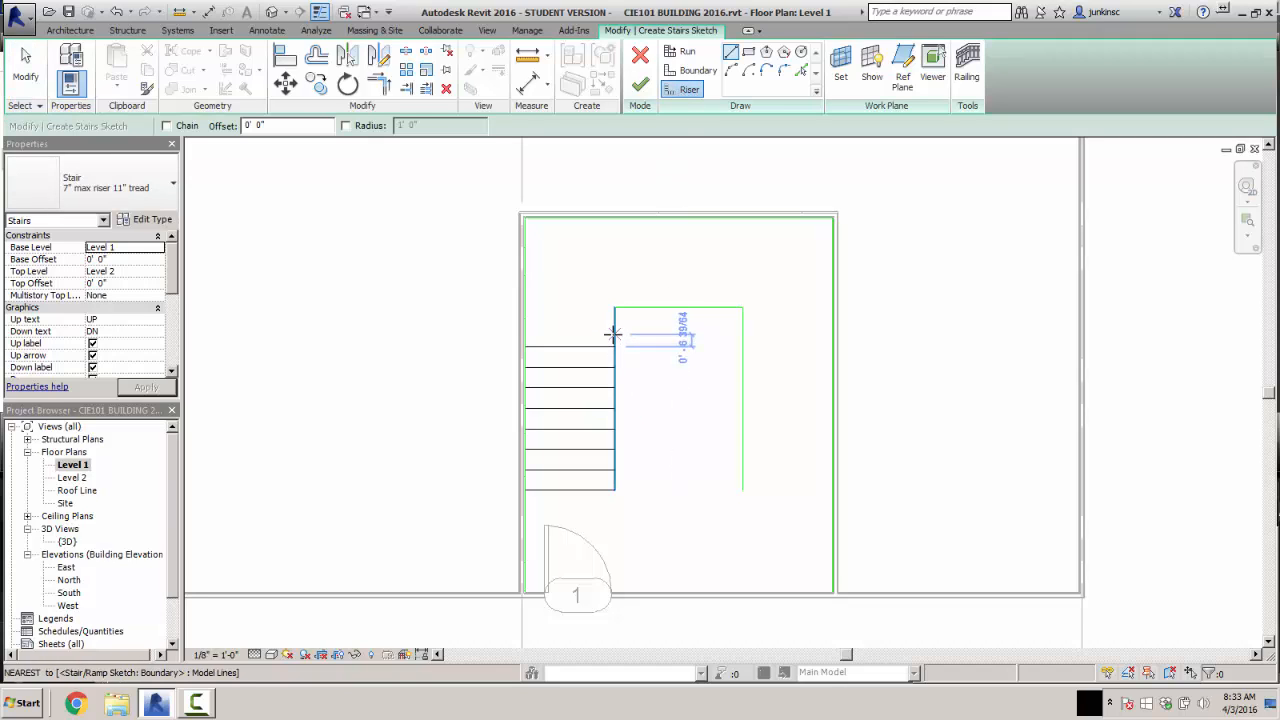
pyautogui.write('11"')
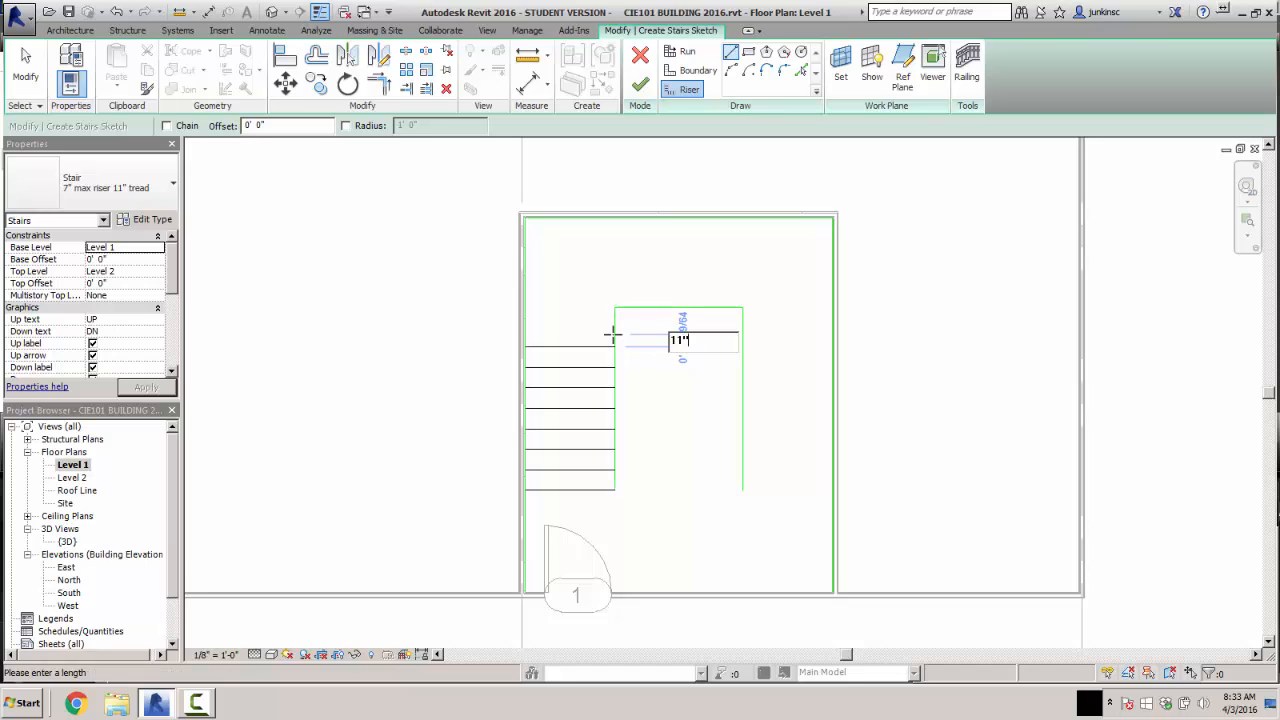
pyautogui.press('Return')
pyautogui.click(614, 324)
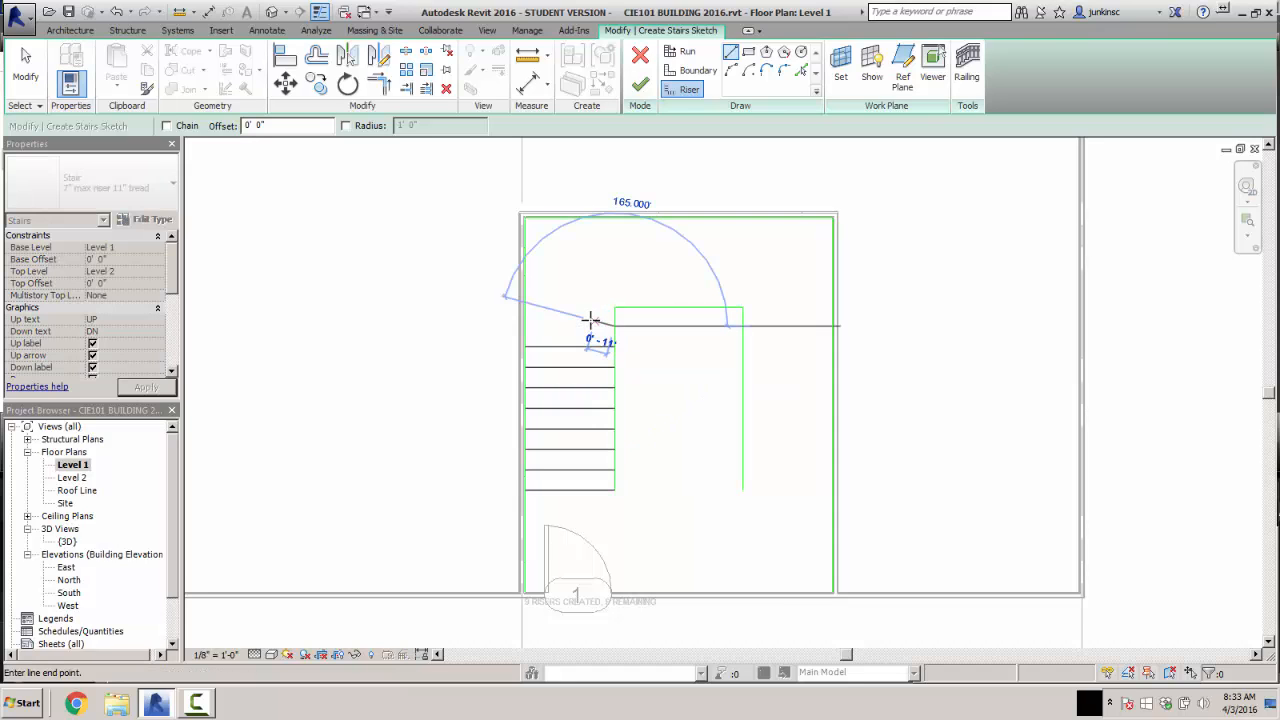
pyautogui.click(527, 324)
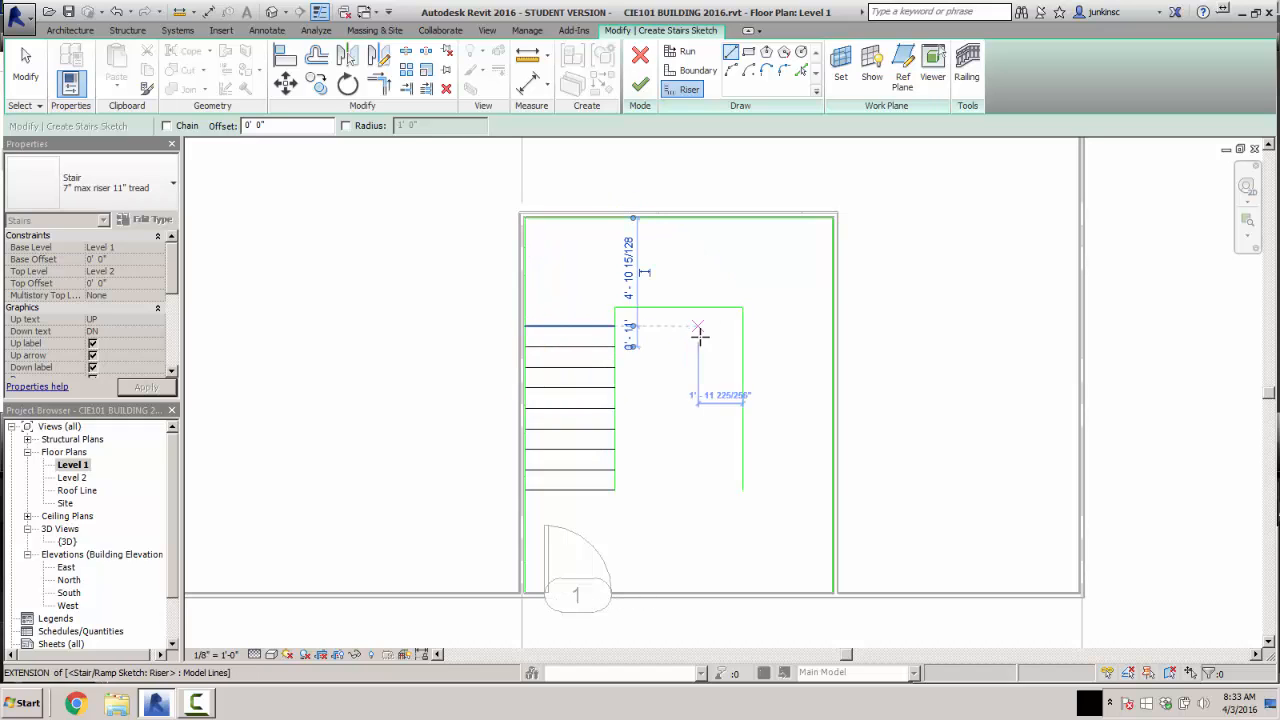
# - Draw the three southernmost risers across the east run, from the inner to the outer boundary line, level with the west risers
pyautogui.click(742, 488)
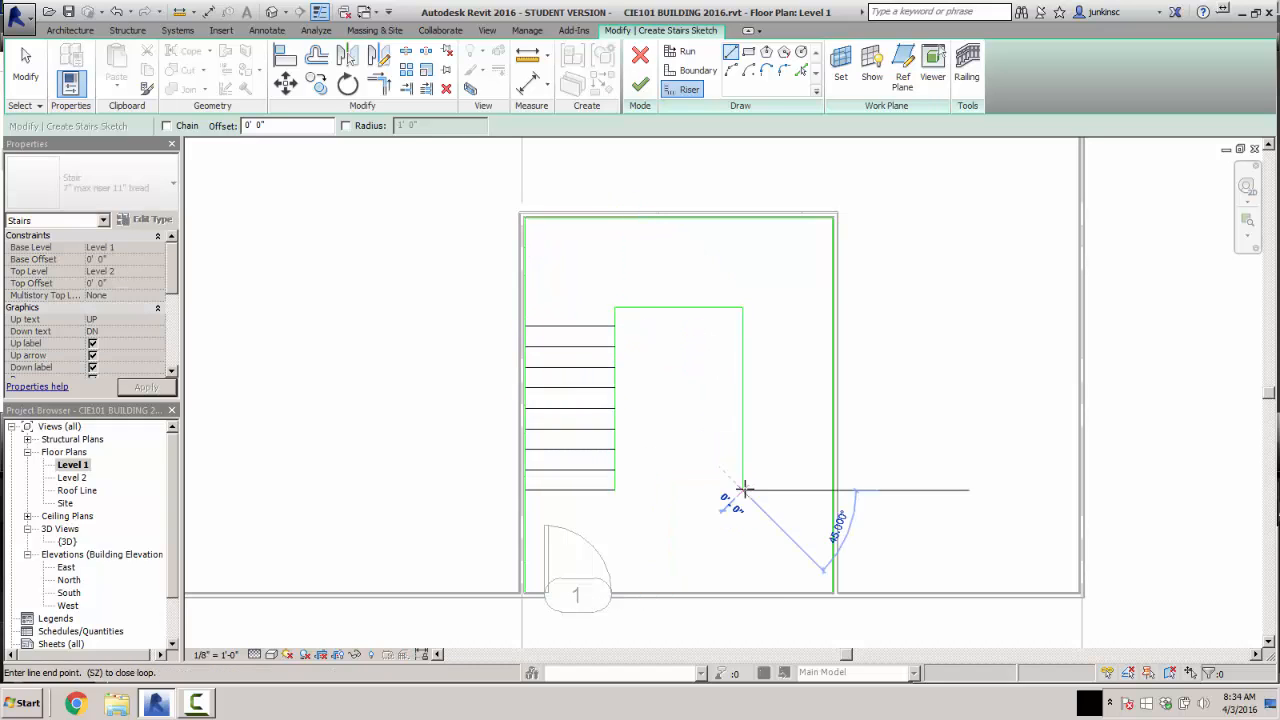
pyautogui.click(832, 489)
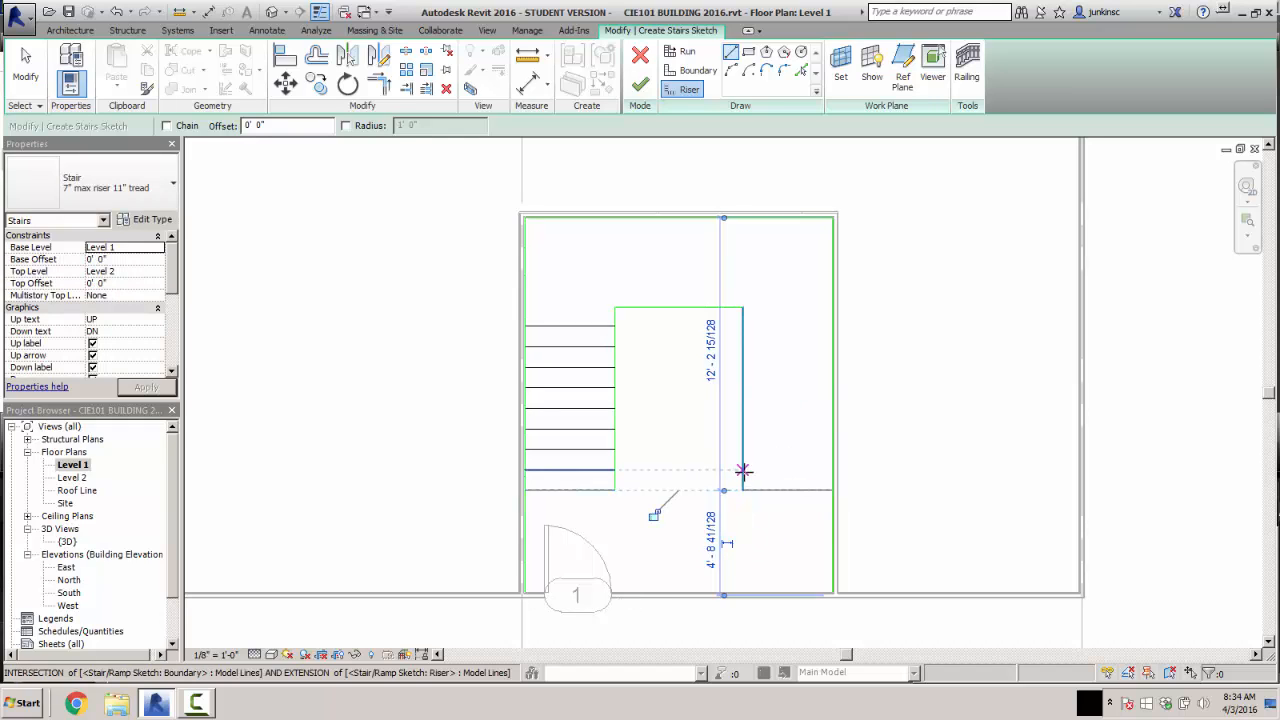
pyautogui.click(743, 470)
pyautogui.click(830, 469)
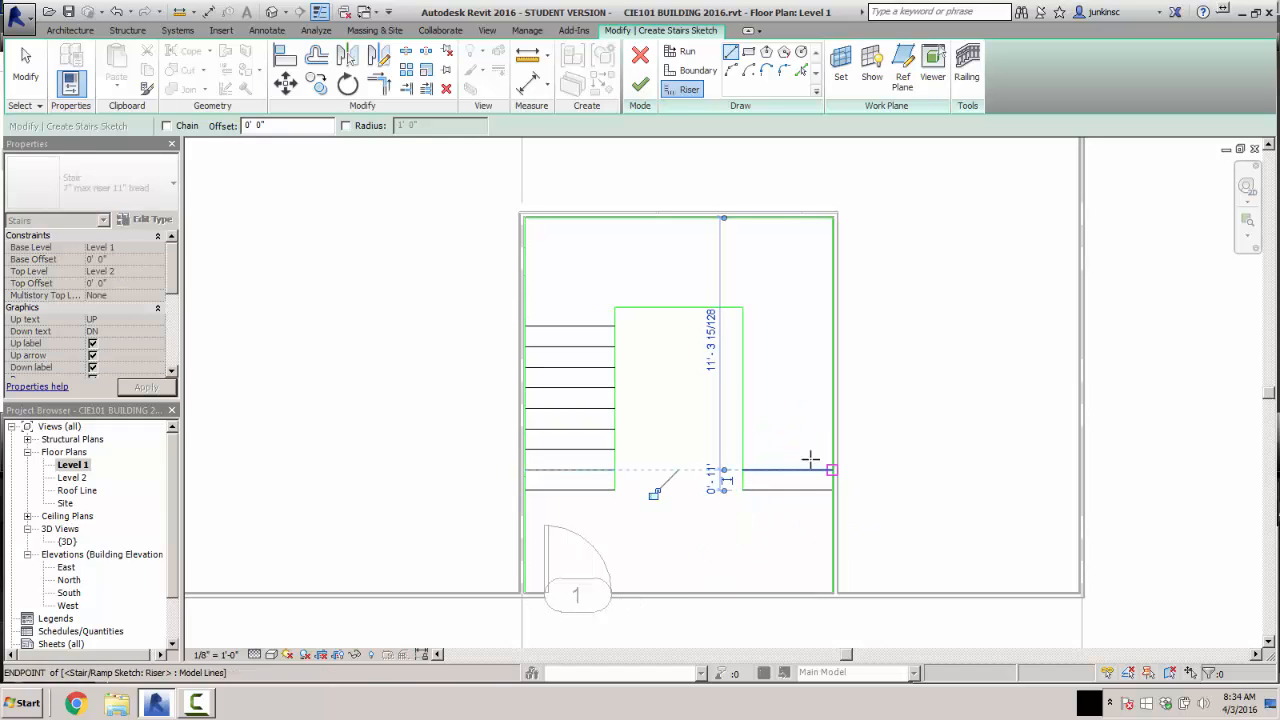
pyautogui.click(742, 449)
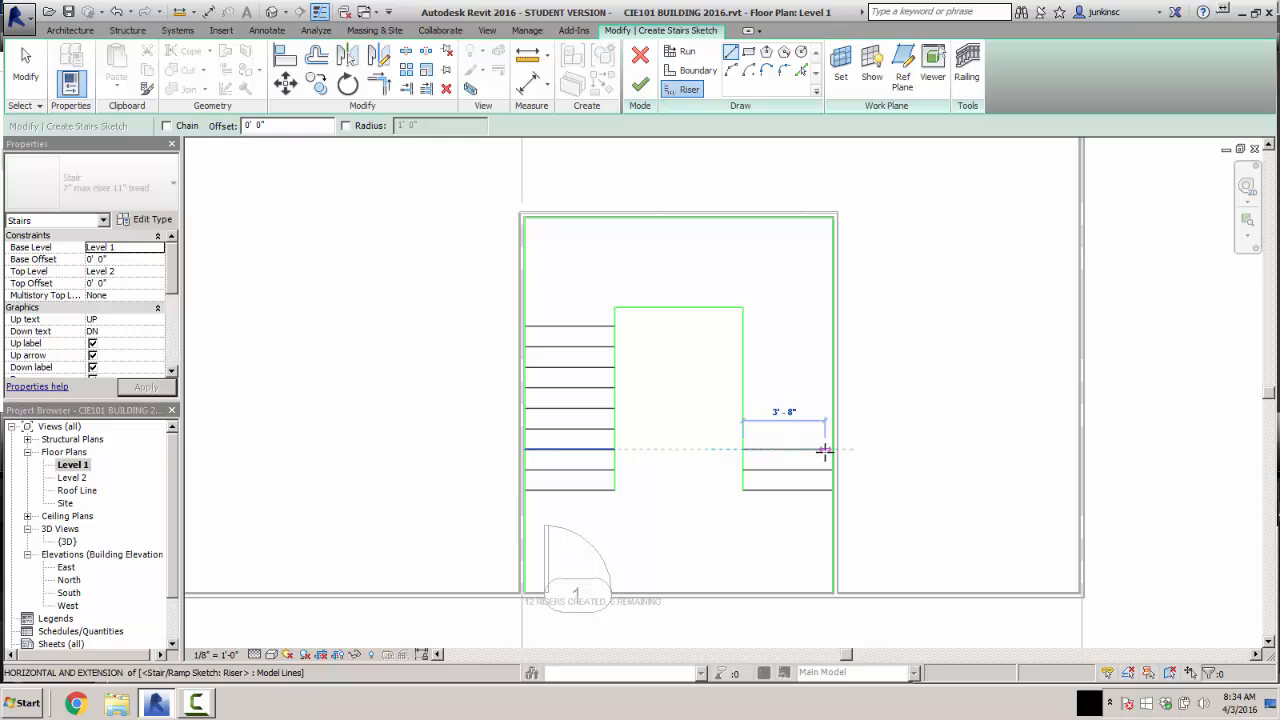
# - Draw the remaining 4' risers of the right-hand stair run, spaced 11" apart up to the landing, aligned with the left run's risers
pyautogui.click(830, 449)
pyautogui.click(743, 429)
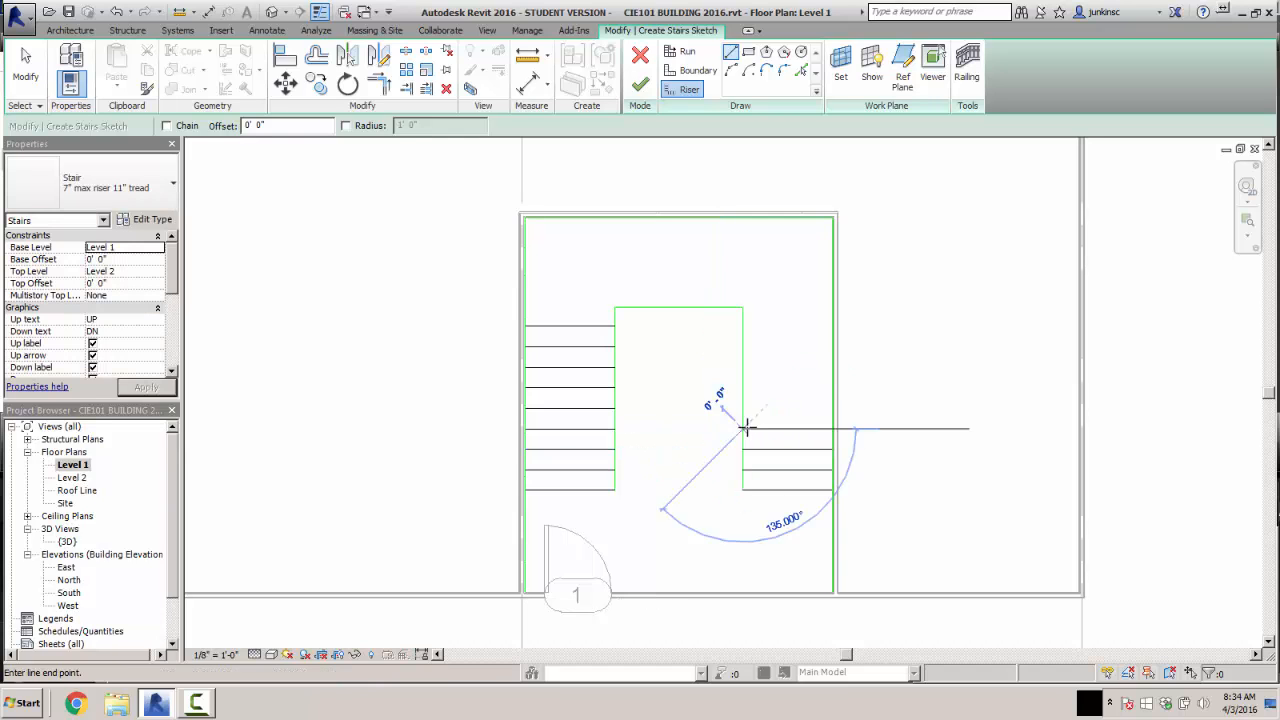
pyautogui.click(831, 429)
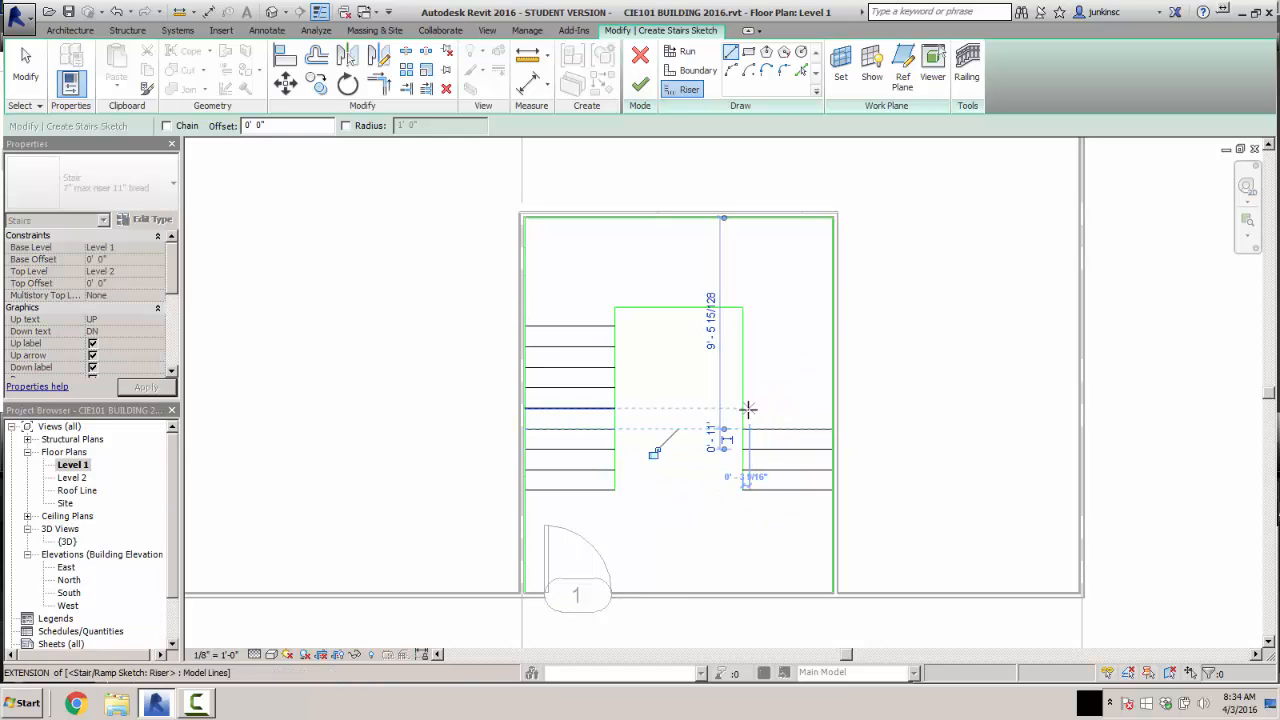
pyautogui.click(743, 408)
pyautogui.click(830, 408)
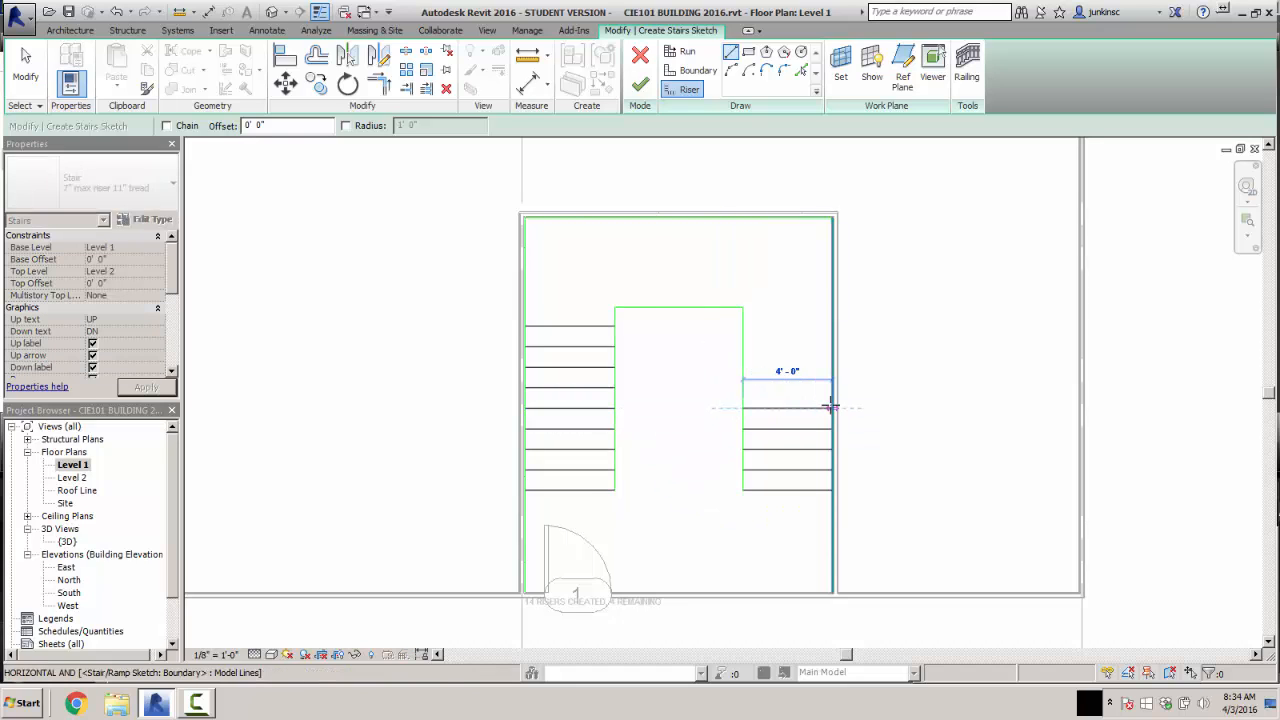
pyautogui.click(744, 387)
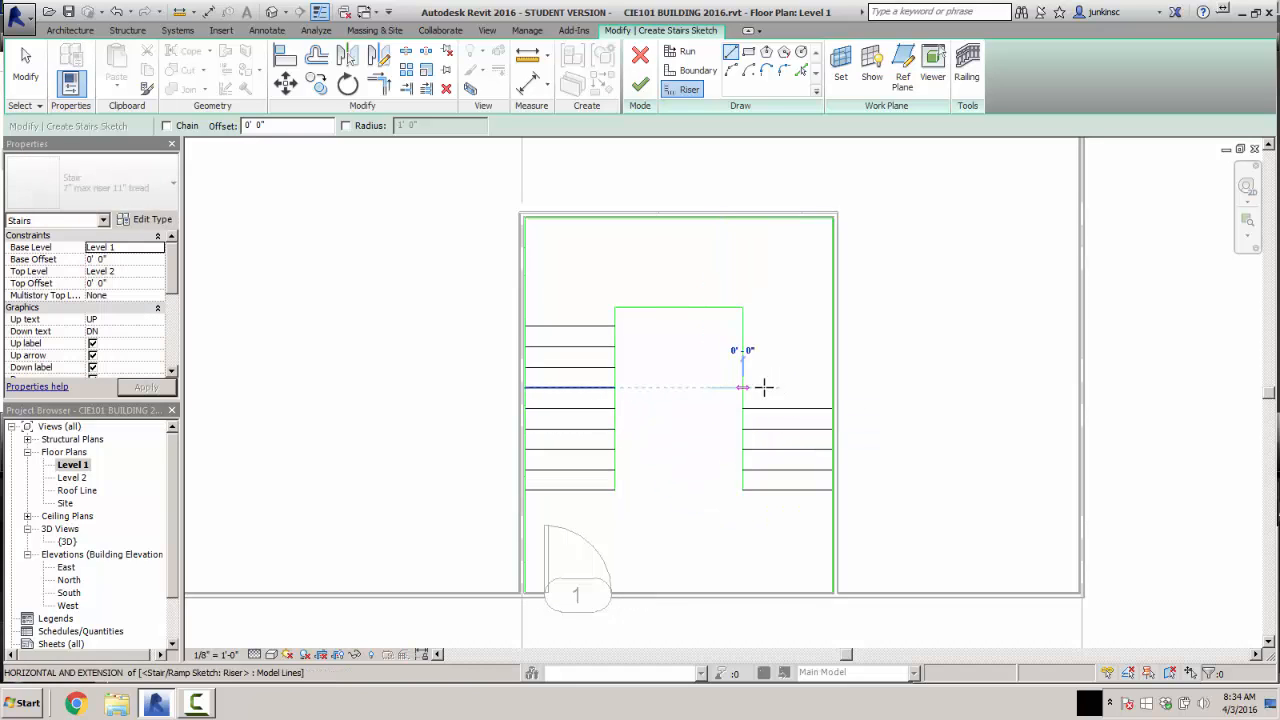
pyautogui.click(831, 387)
pyautogui.click(743, 366)
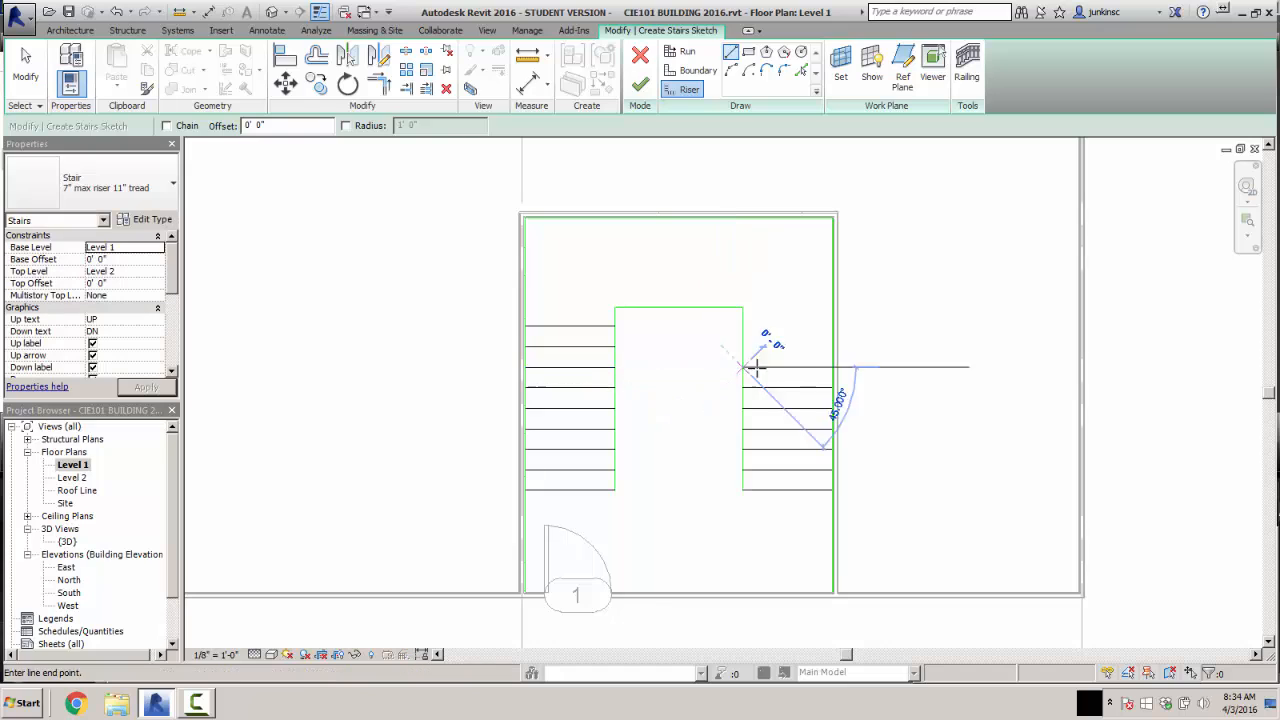
pyautogui.click(831, 366)
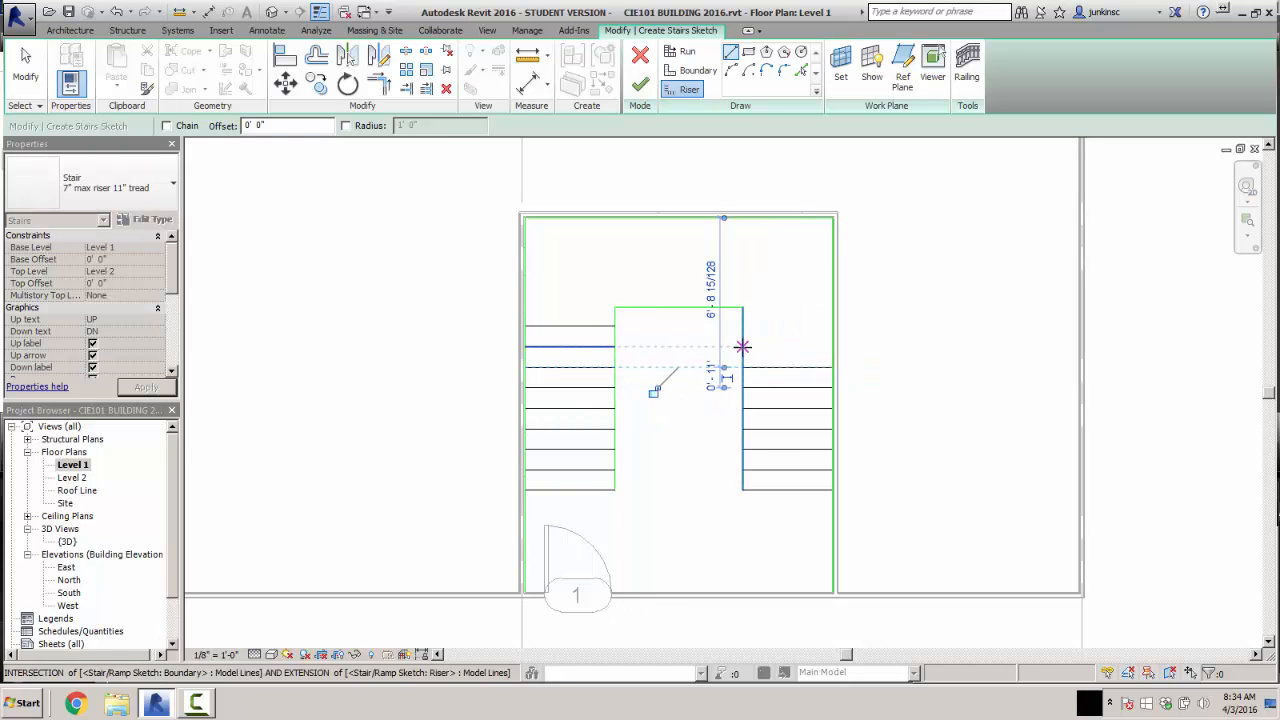
pyautogui.click(743, 346)
pyautogui.click(831, 346)
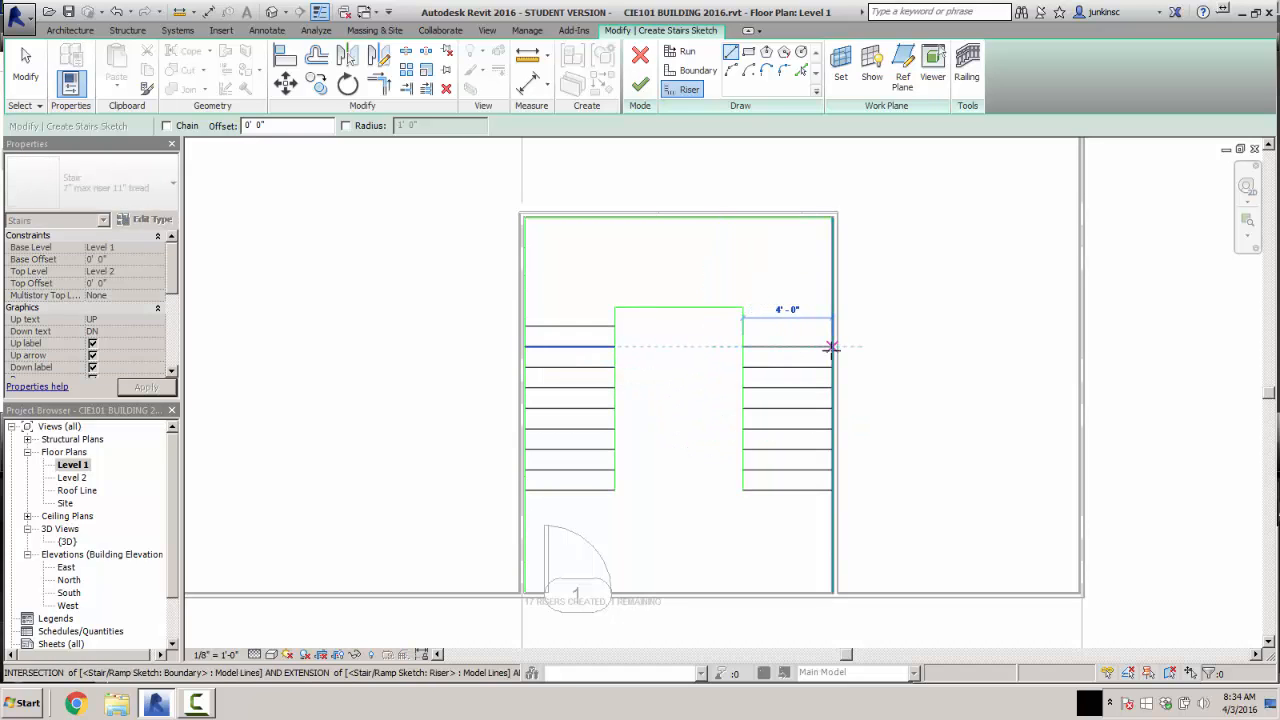
pyautogui.click(744, 322)
pyautogui.click(829, 326)
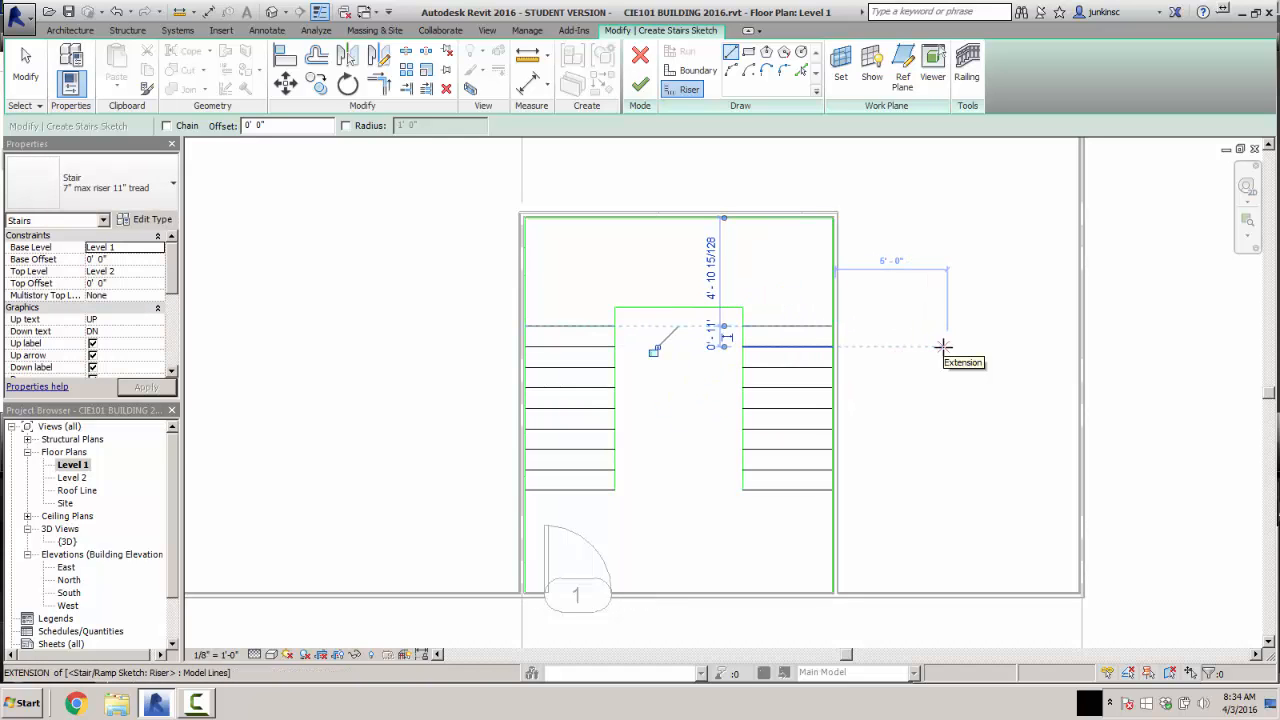
pyautogui.press('Escape')
pyautogui.press('Escape')
pyautogui.press('Escape')
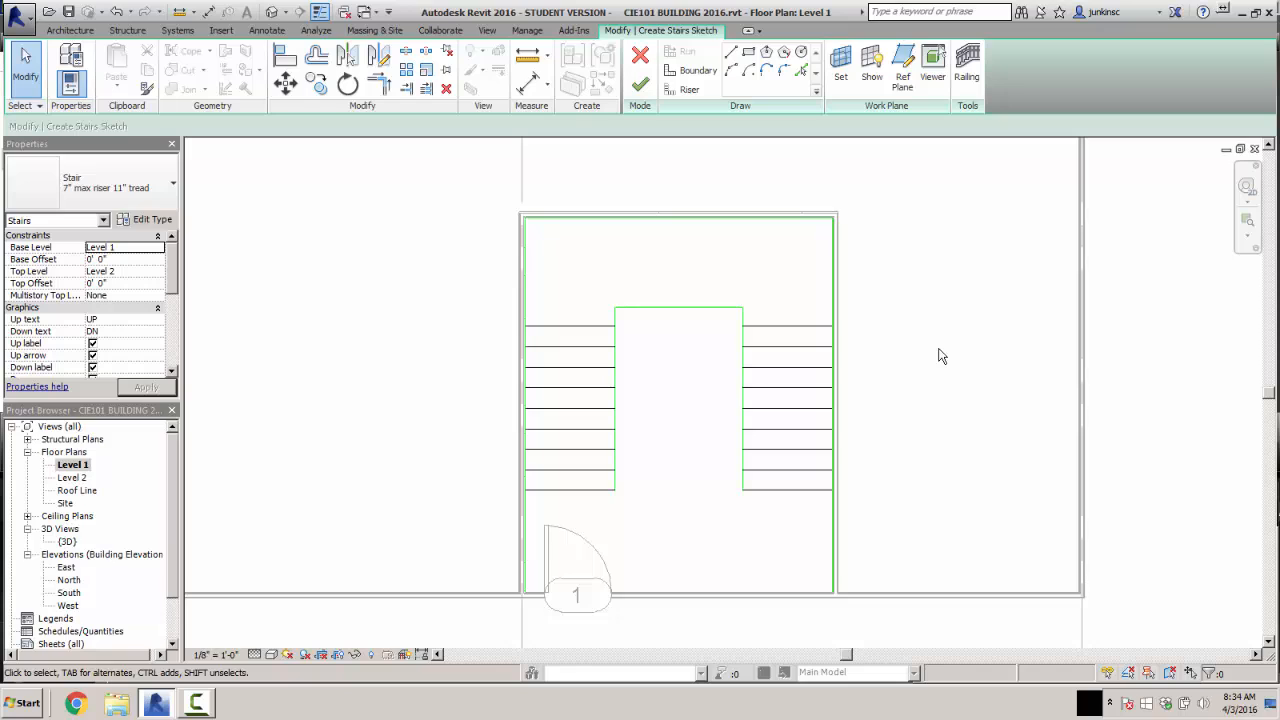
# - Finish the stair sketch and examine the new stair with its railings in the 3D view
pyautogui.click(643, 88)
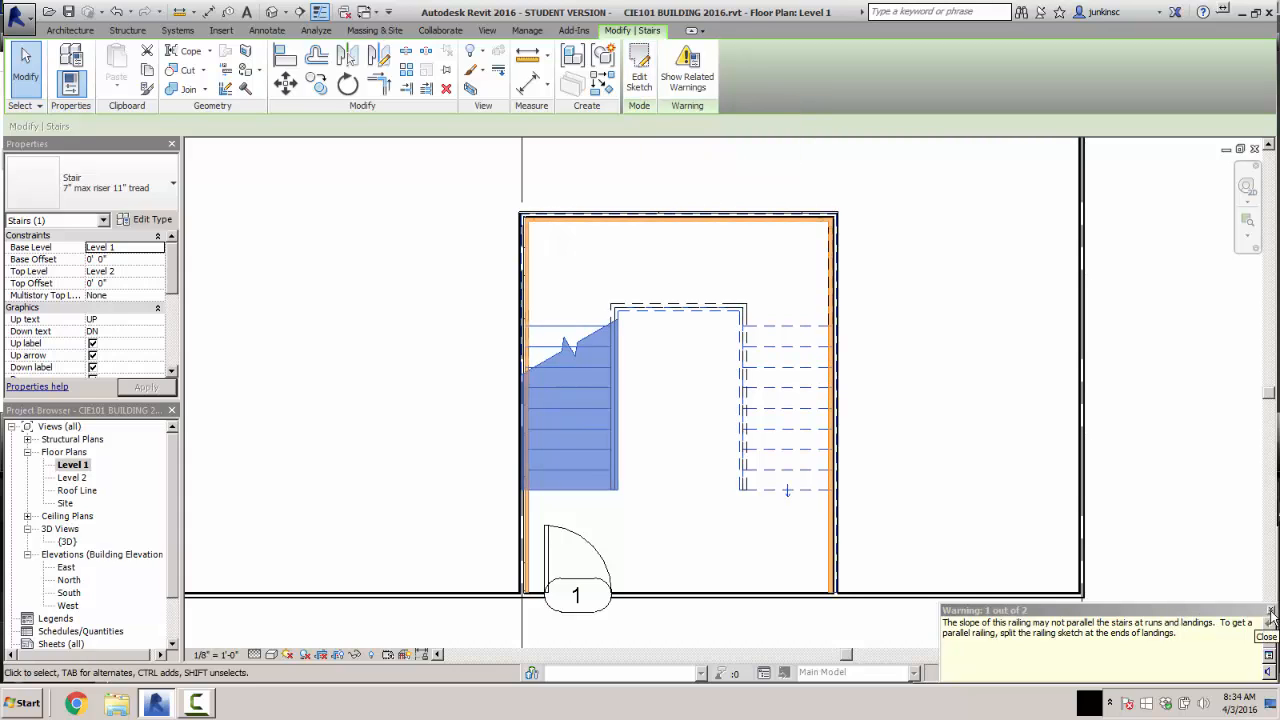
pyautogui.click(1271, 611)
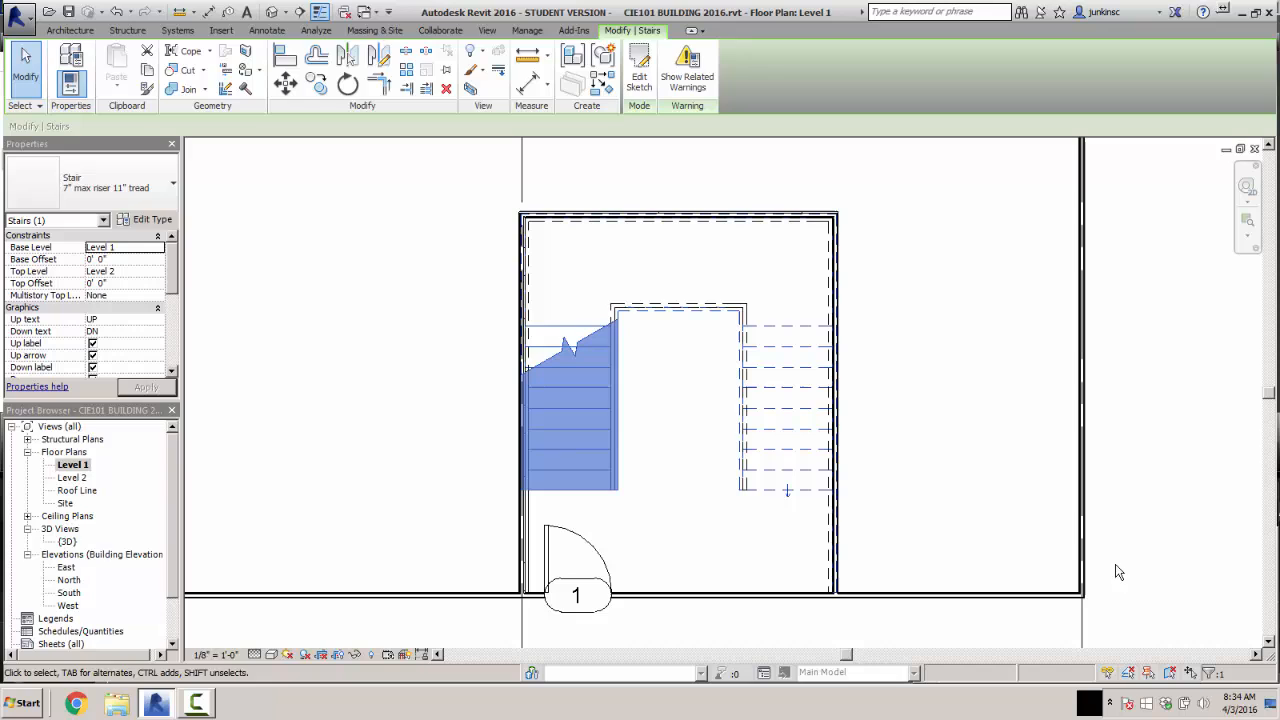
pyautogui.click(921, 468)
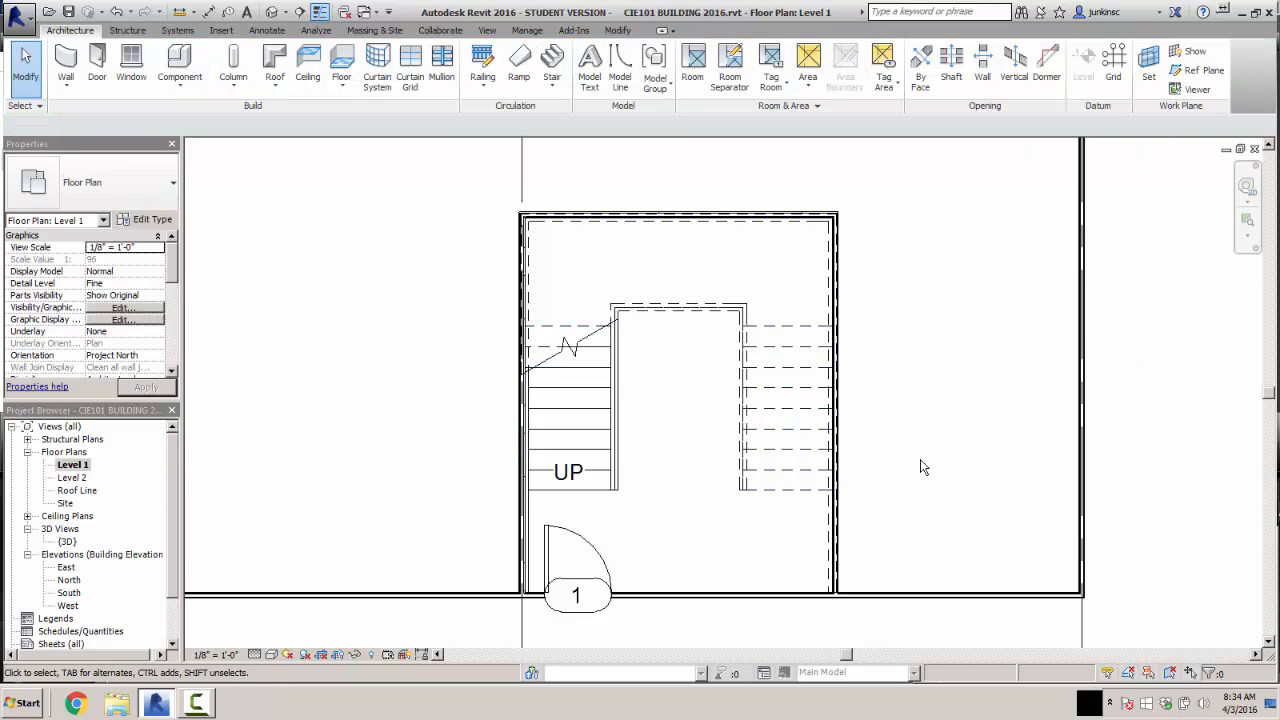
pyautogui.doubleClick(67, 541)
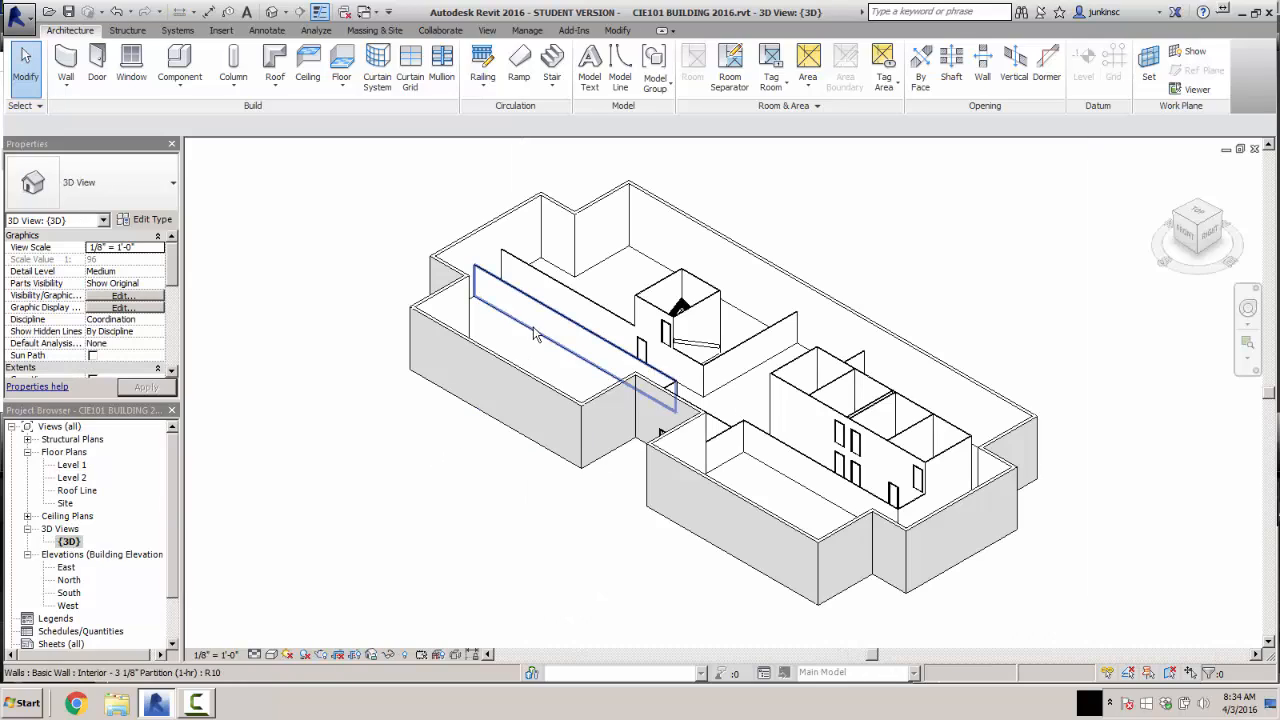
pyautogui.keyDown('shift'); pyautogui.moveTo(534, 334); pyautogui.dragTo(626, 343, button='middle'); pyautogui.keyUp('shift')
pyautogui.scroll(6, 677, 245)
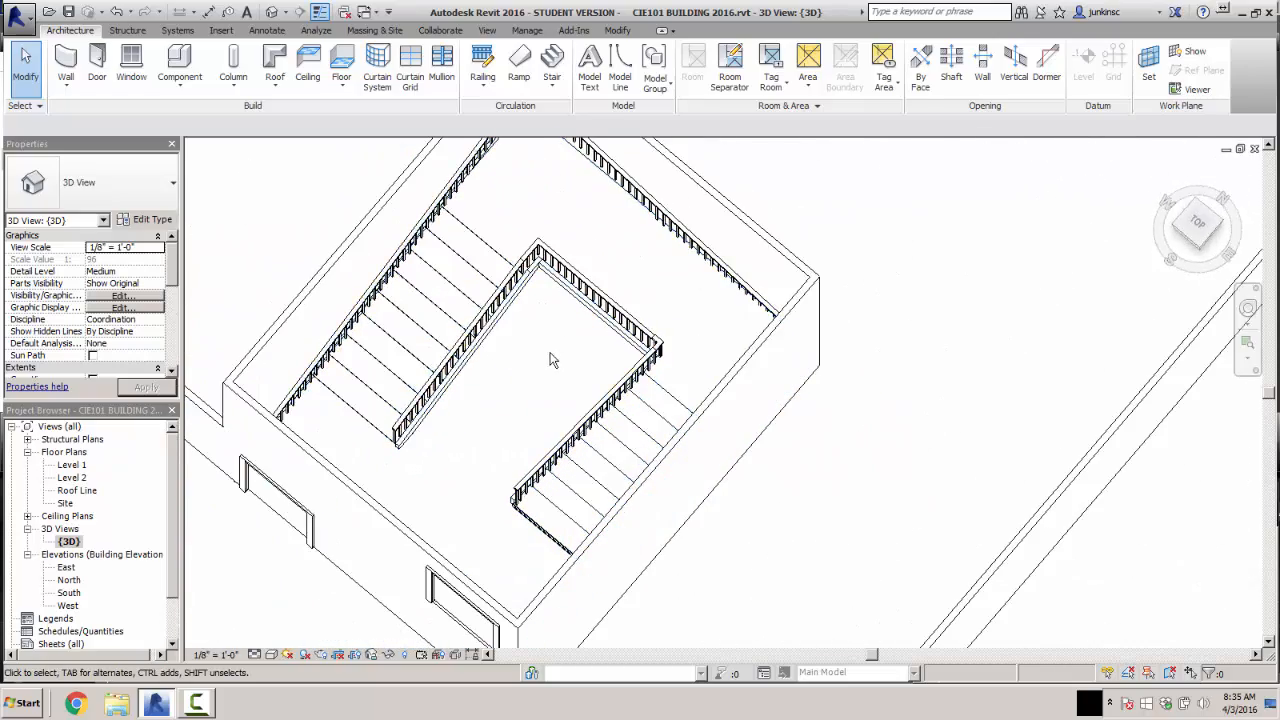
pyautogui.keyDown('shift'); pyautogui.moveTo(537, 349); pyautogui.dragTo(528, 256, button='middle'); pyautogui.keyUp('shift')
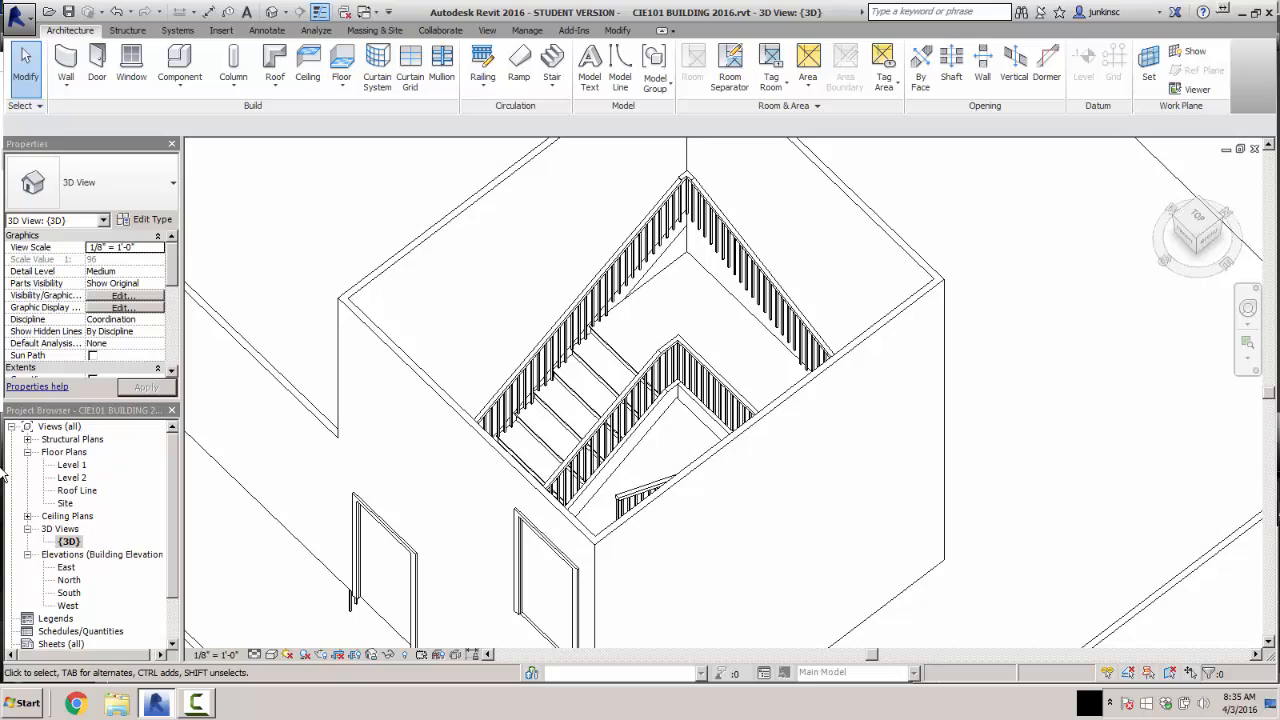
# - In the Level 1 floor plan, split both outer boundary lines of the stair sketch at the risers next to the landing and finish the sketch
pyautogui.doubleClick(71, 465)
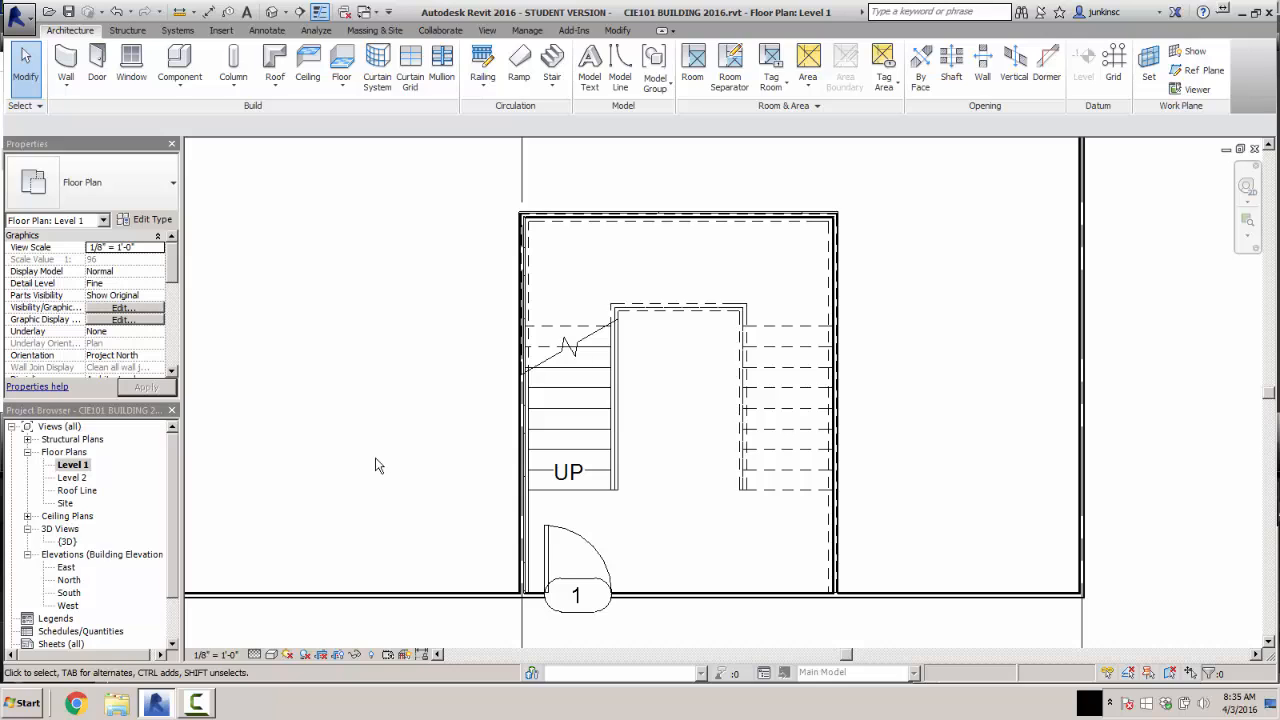
pyautogui.click(568, 465)
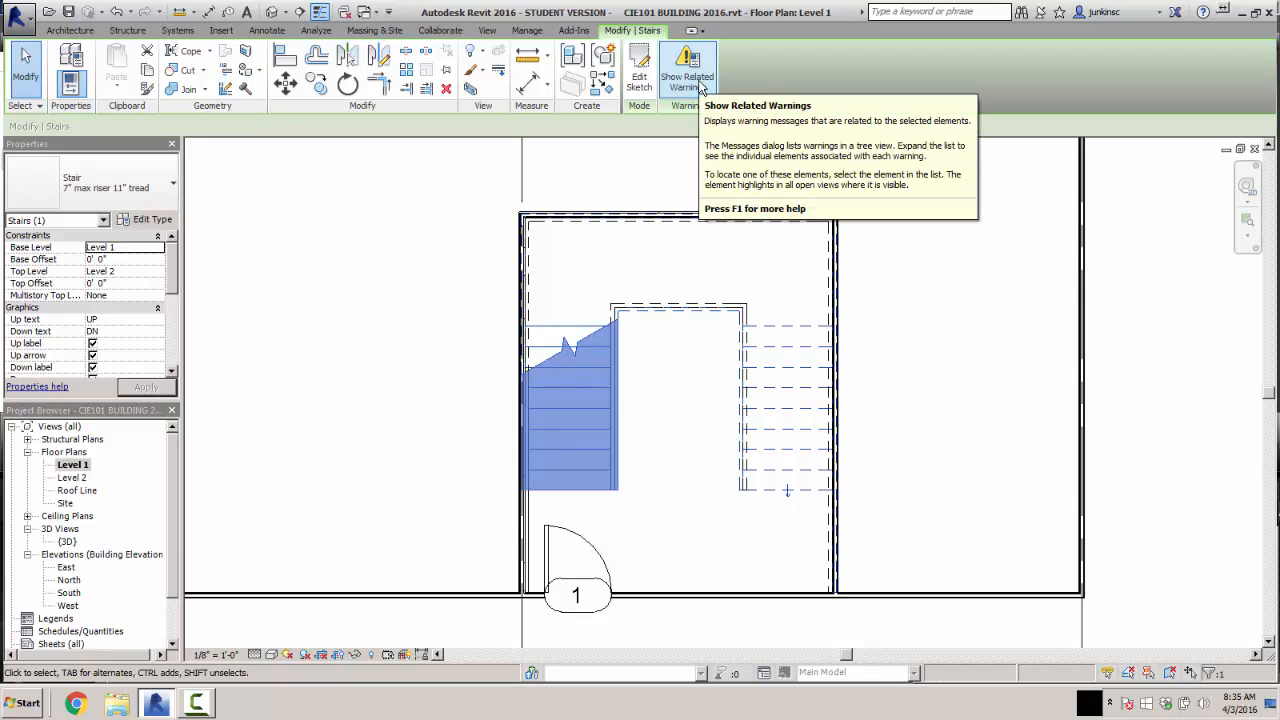
pyautogui.click(640, 80)
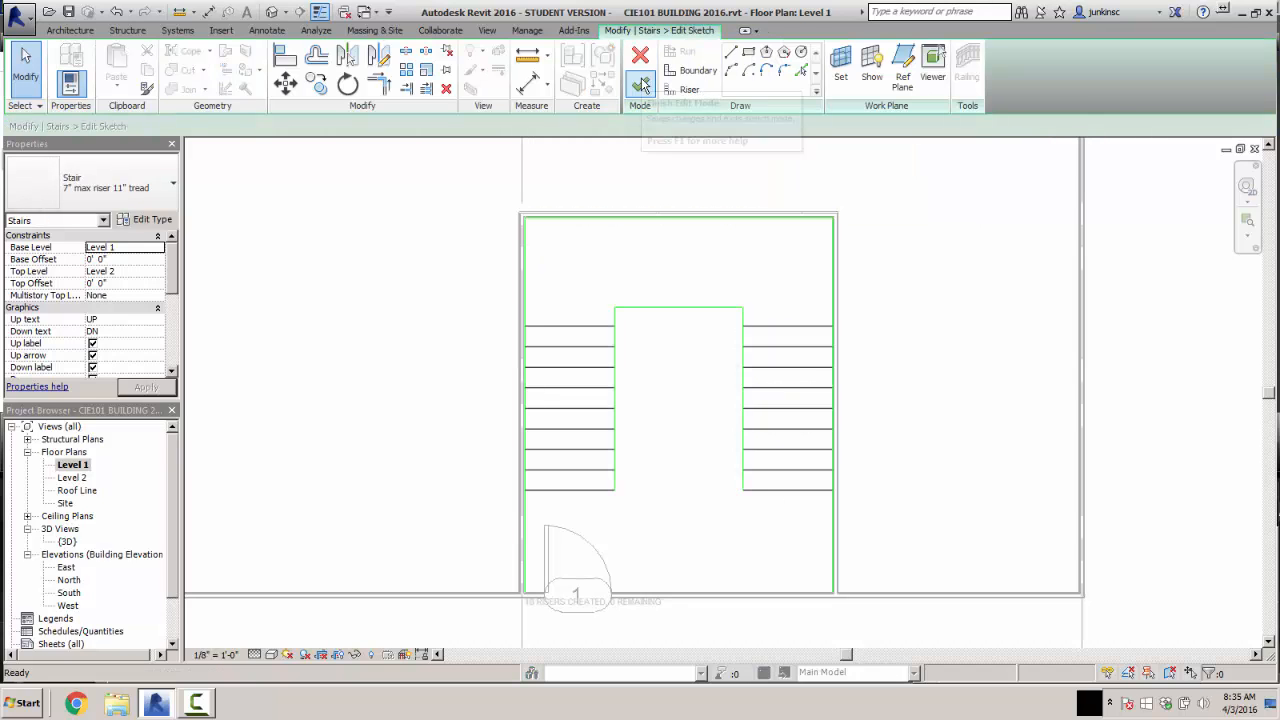
pyautogui.click(406, 58)
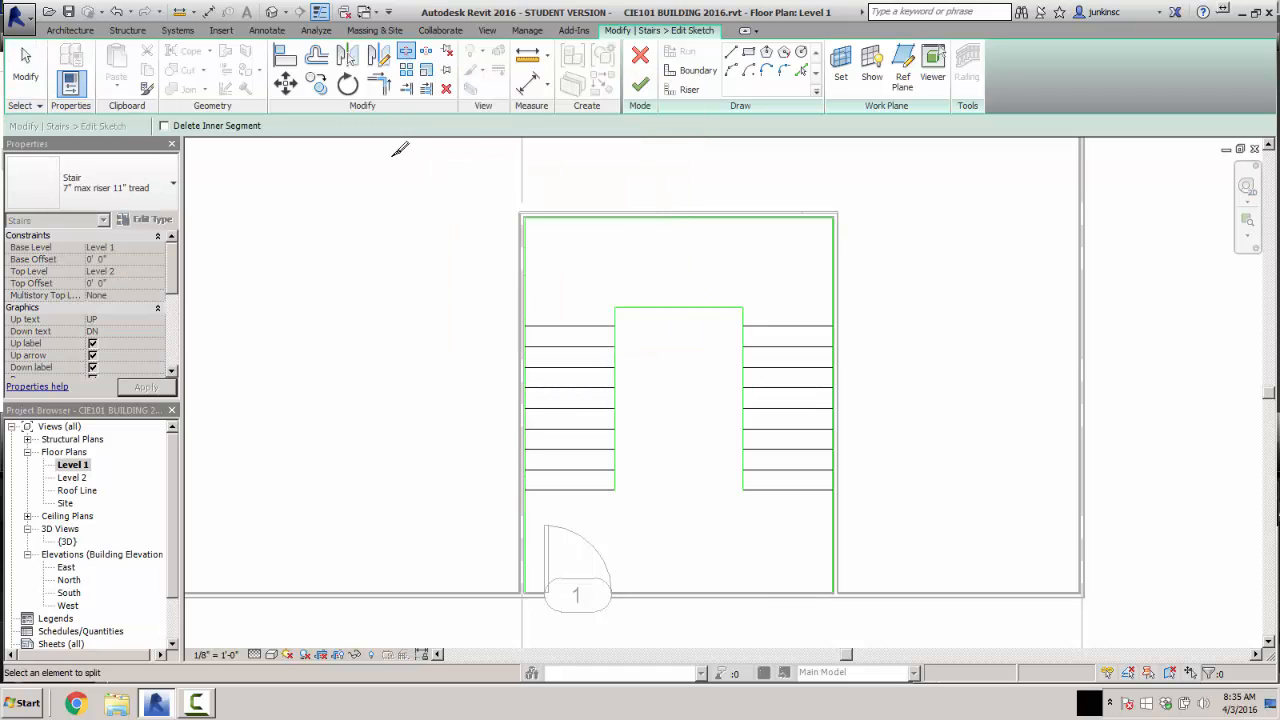
pyautogui.click(536, 312)
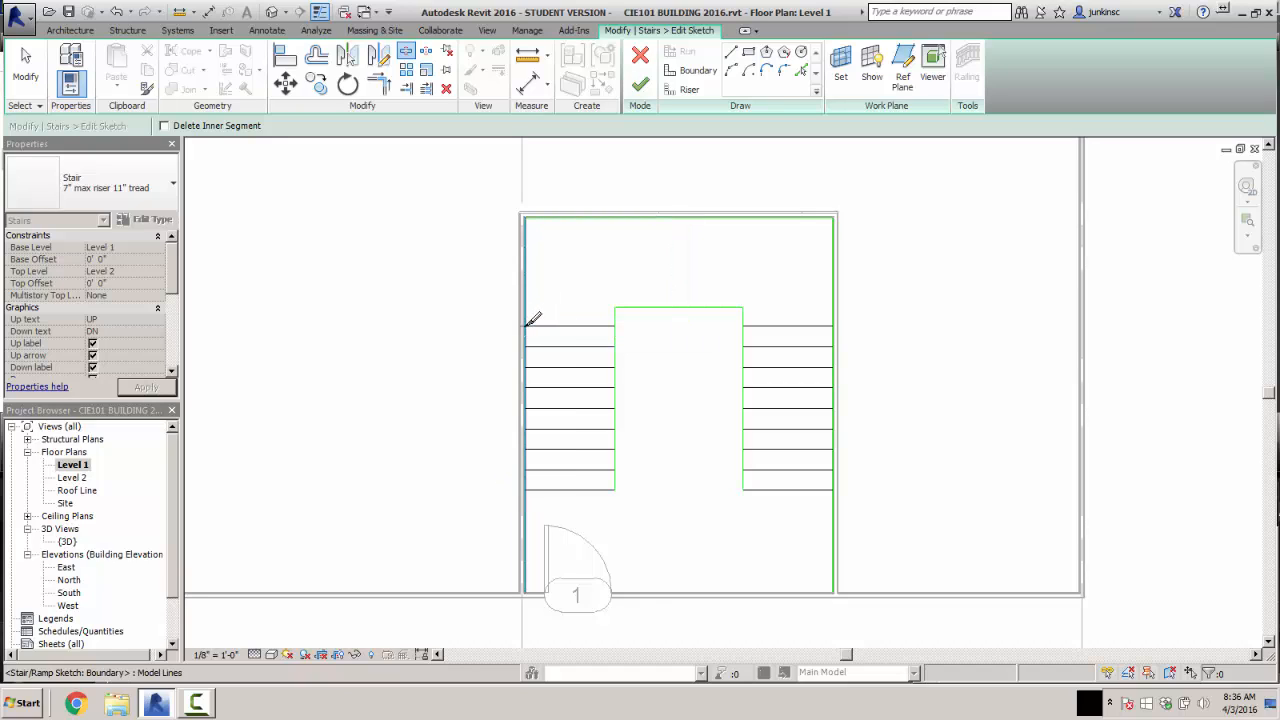
pyautogui.click(527, 324)
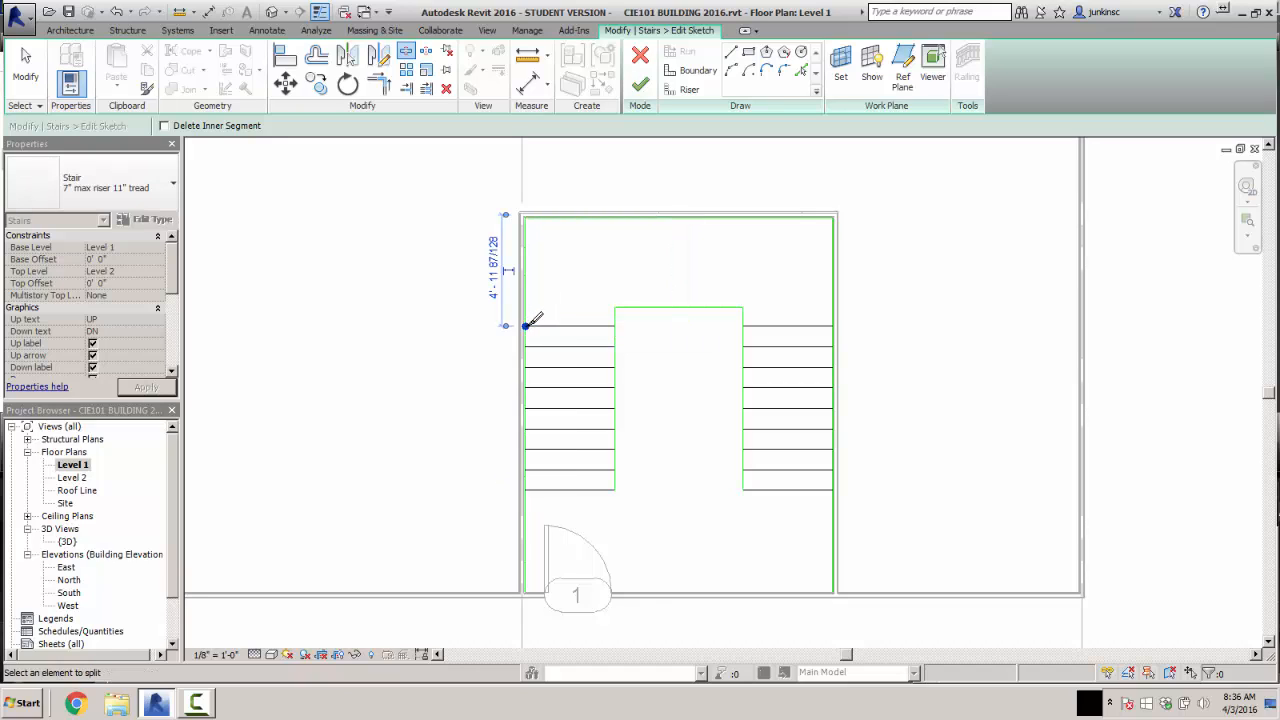
pyautogui.click(834, 324)
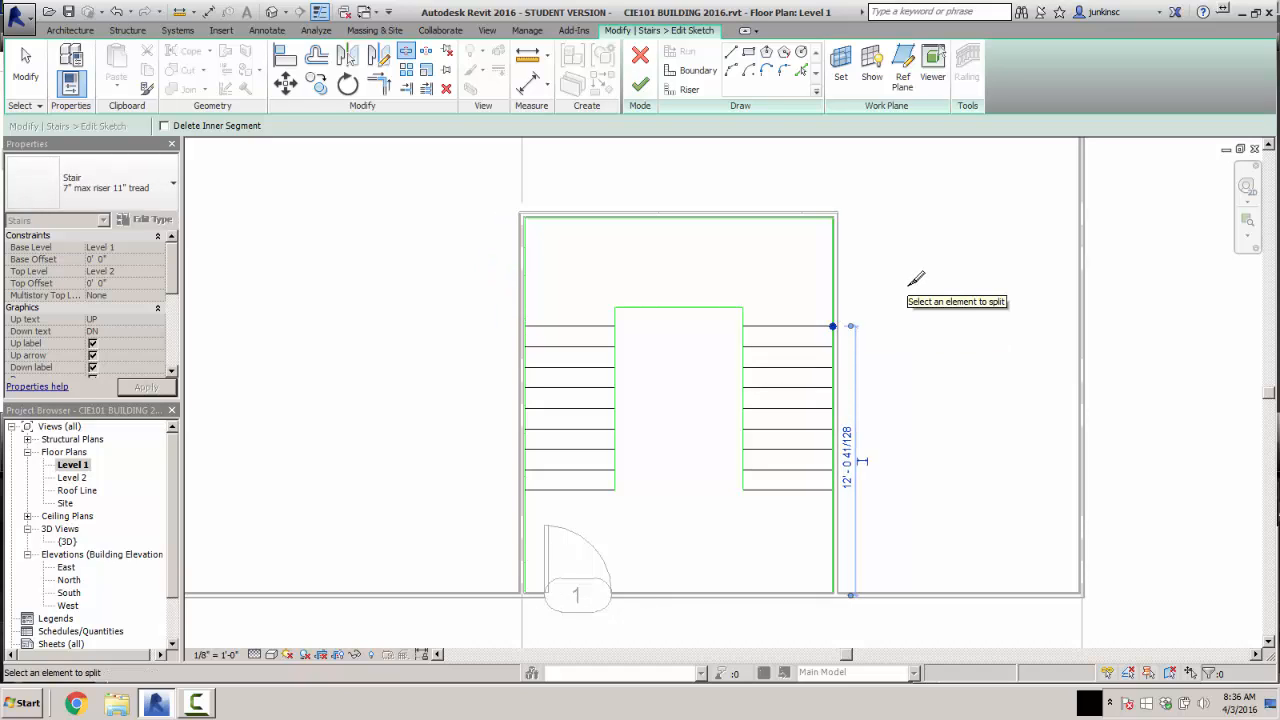
pyautogui.click(641, 86)
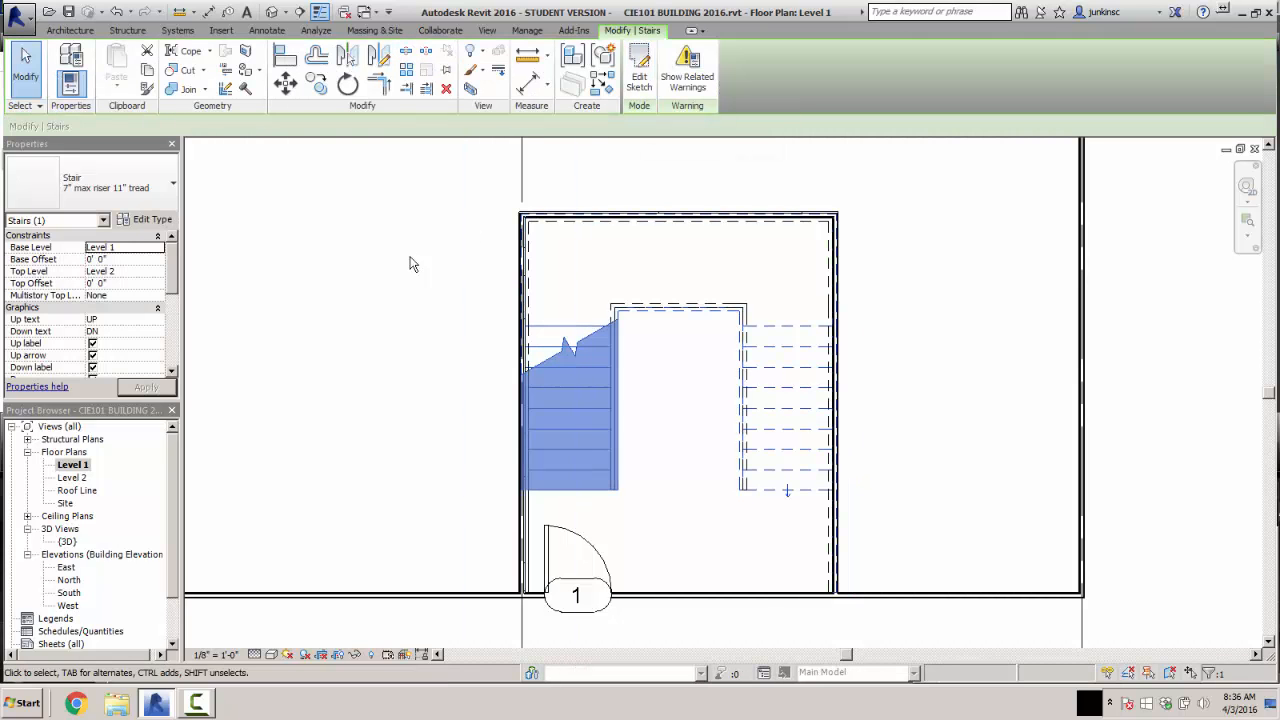
# - Examine in the 3D view how the stair stringers and railings follow the runs and the landing
pyautogui.click(66, 541)
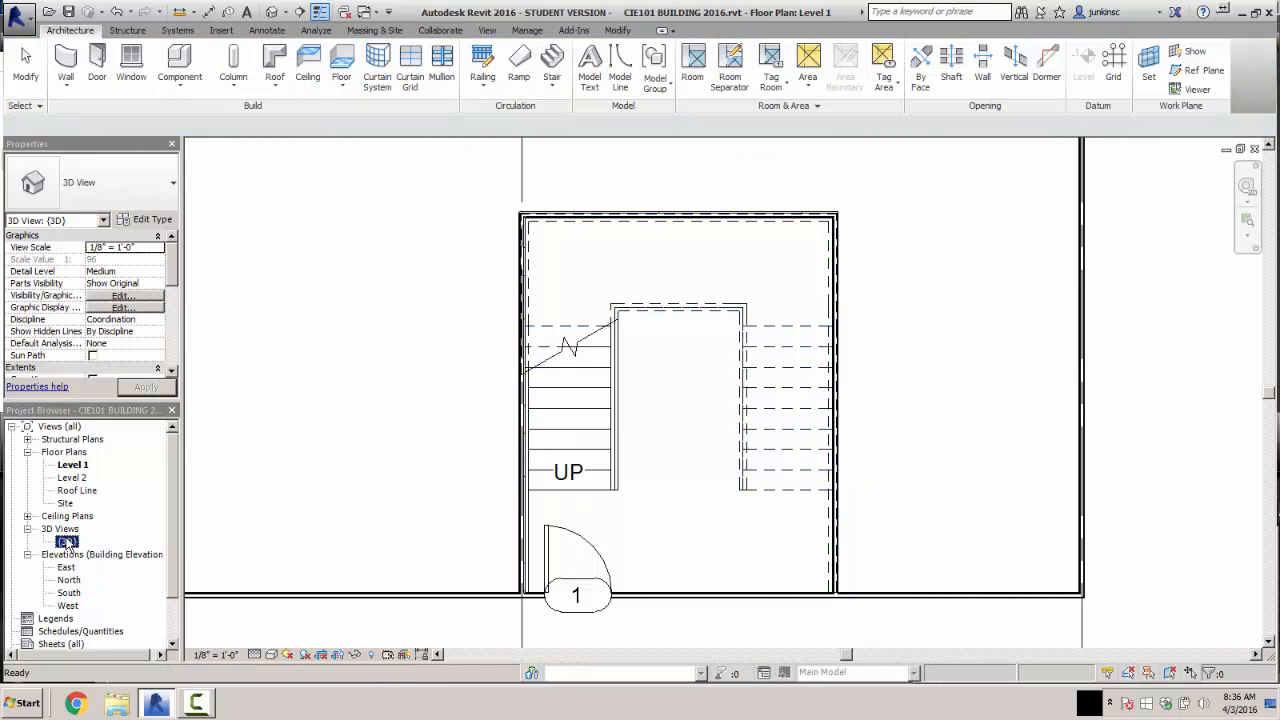
pyautogui.doubleClick(66, 541)
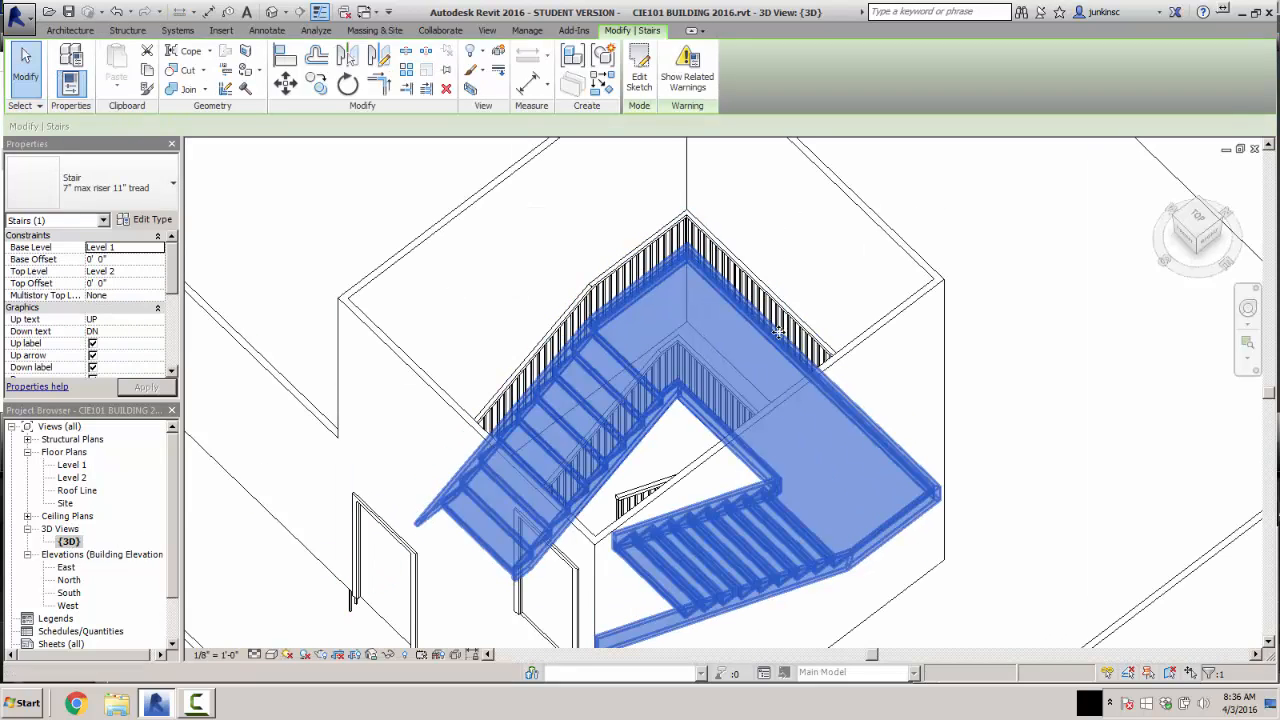
pyautogui.click(281, 244)
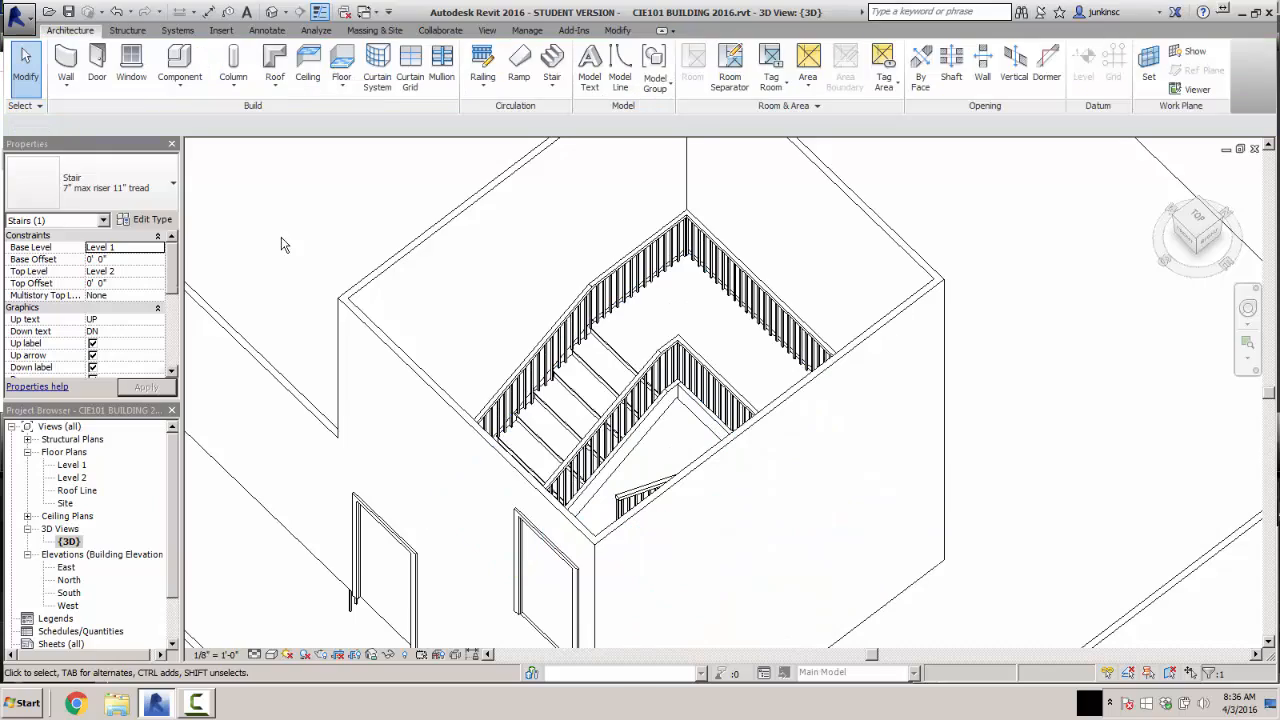
pyautogui.keyDown('shift'); pyautogui.moveTo(284, 244); pyautogui.dragTo(601, 306, button='middle'); pyautogui.keyUp('shift')
pyautogui.keyDown('shift'); pyautogui.moveTo(511, 347); pyautogui.dragTo(586, 336, button='middle'); pyautogui.keyUp('shift')
pyautogui.scroll(-3, 594, 325)
pyautogui.scroll(6, 557, 385)
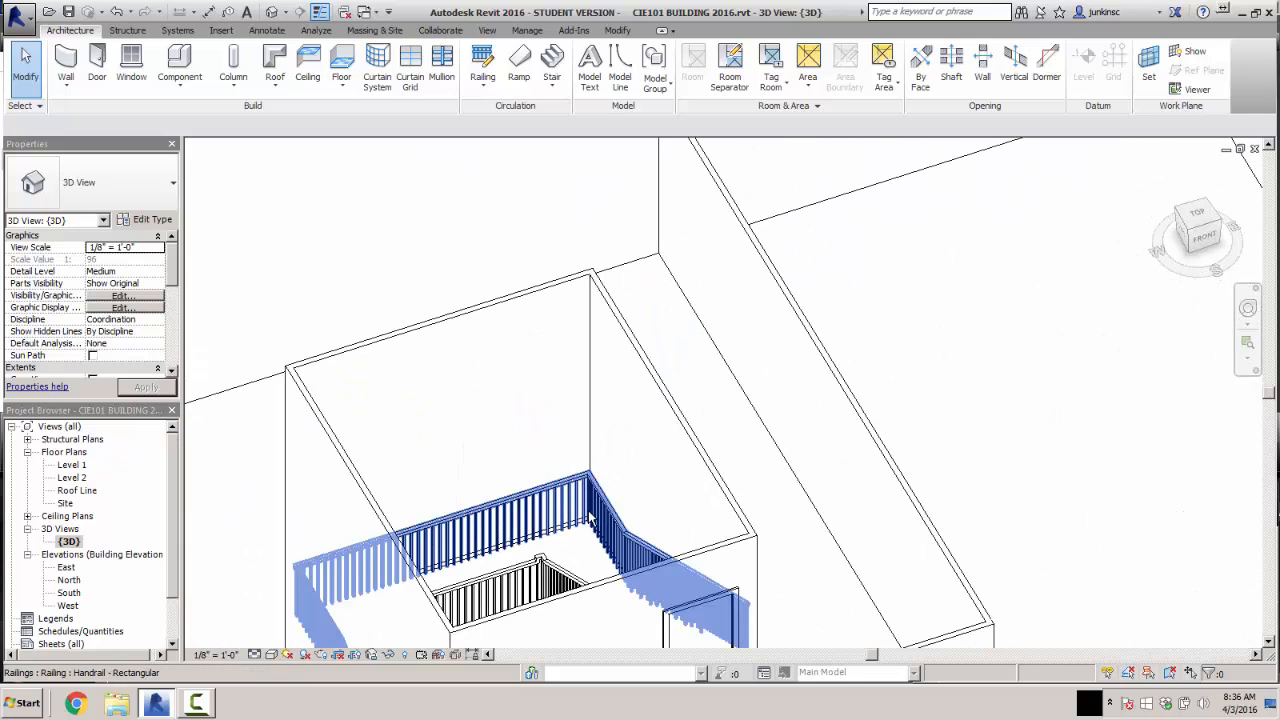
pyautogui.keyDown('shift'); pyautogui.moveTo(706, 518); pyautogui.dragTo(548, 505, button='middle'); pyautogui.keyUp('shift')
pyautogui.moveTo(660, 300); pyautogui.dragTo(487, 634, button='middle')
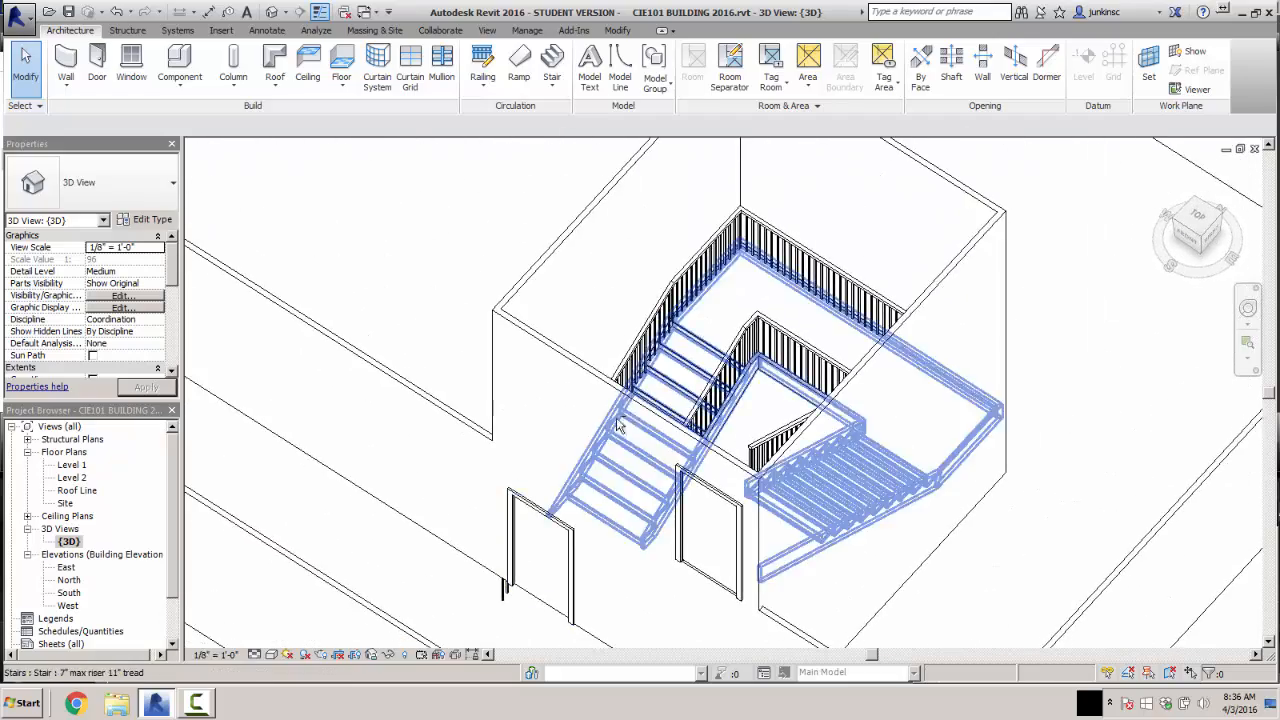
pyautogui.keyDown('shift'); pyautogui.moveTo(616, 450); pyautogui.dragTo(695, 475, button='middle'); pyautogui.keyUp('shift')
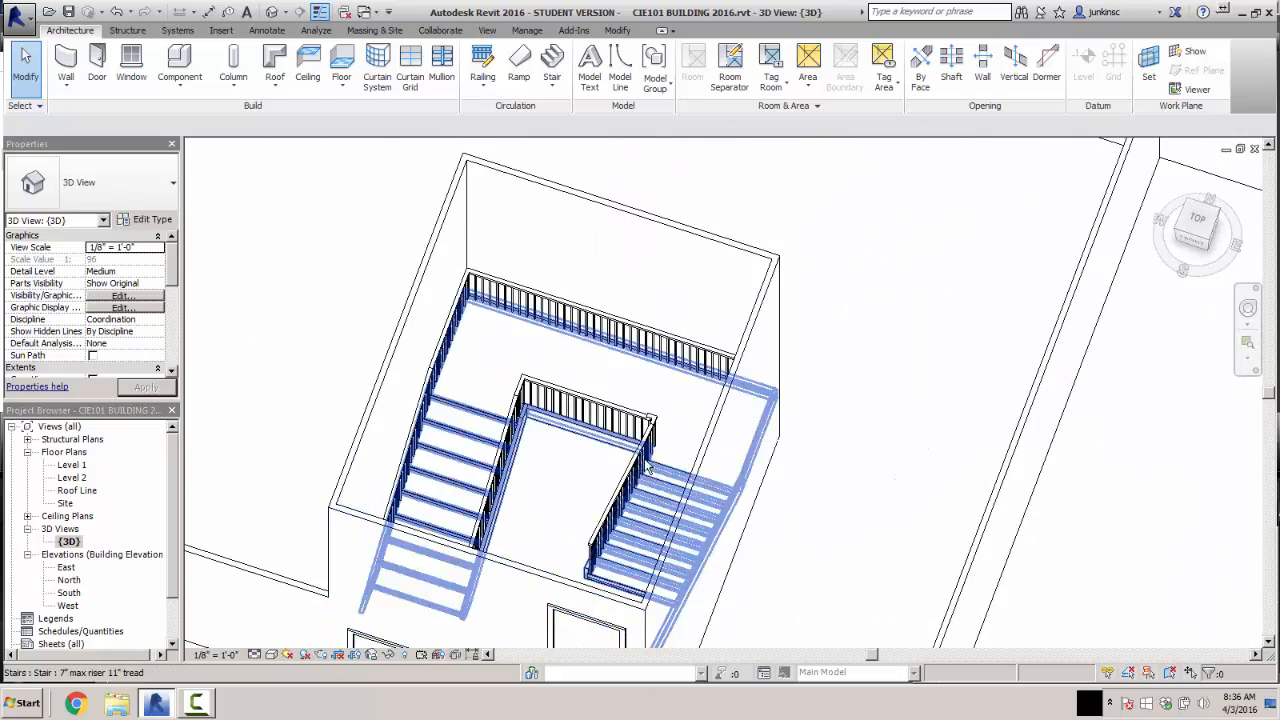
# - In the Level 1 floor plan, open the path of the outer stair railing for editing
pyautogui.doubleClick(72, 466)
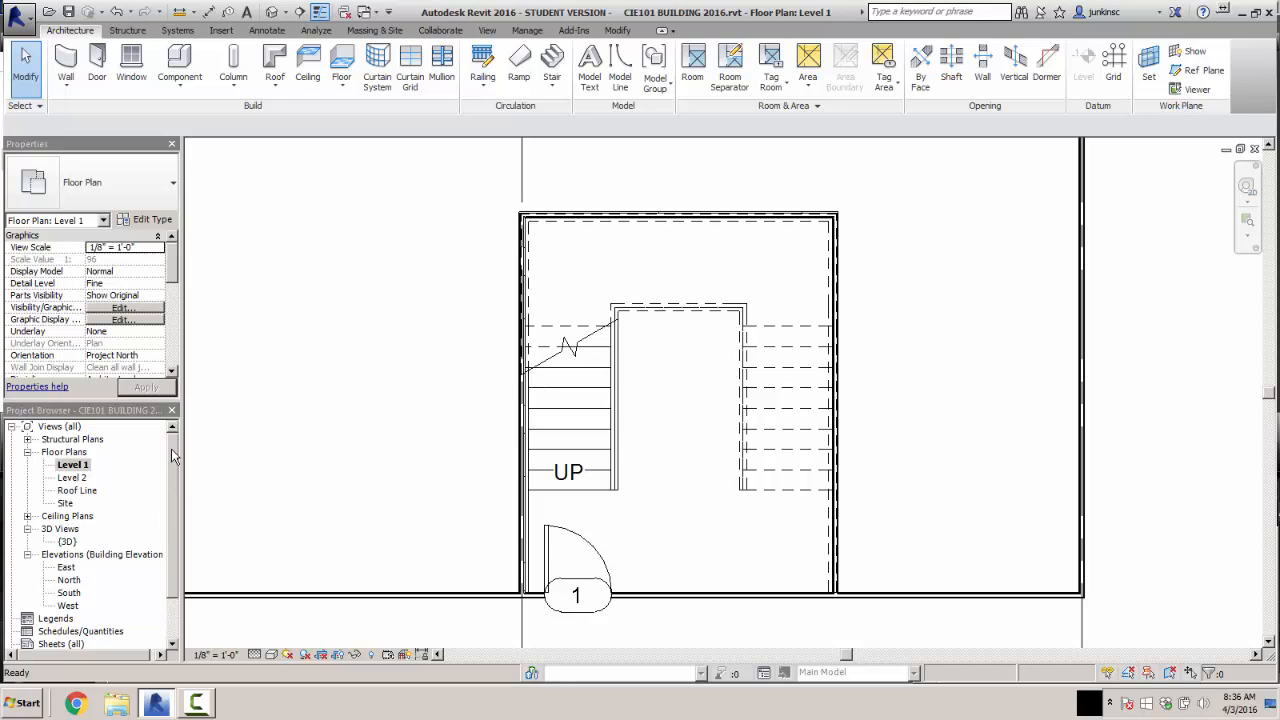
pyautogui.scroll(3, 415, 540)
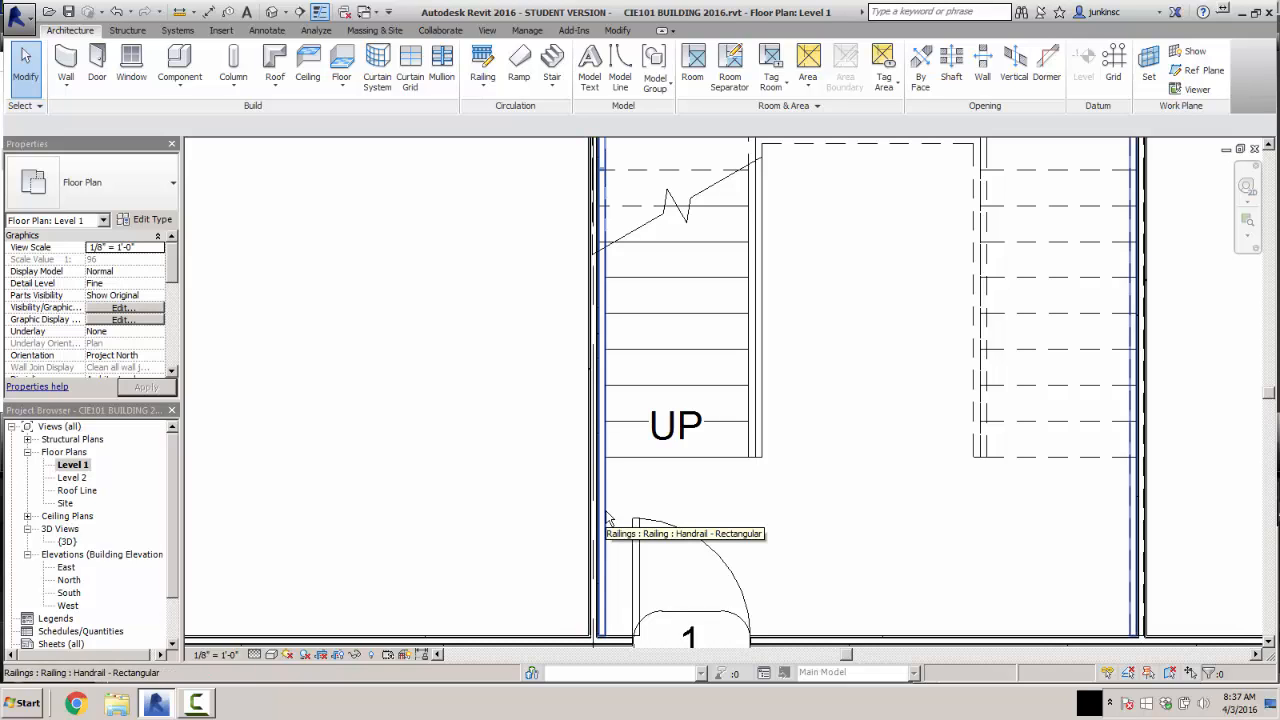
pyautogui.click(607, 517)
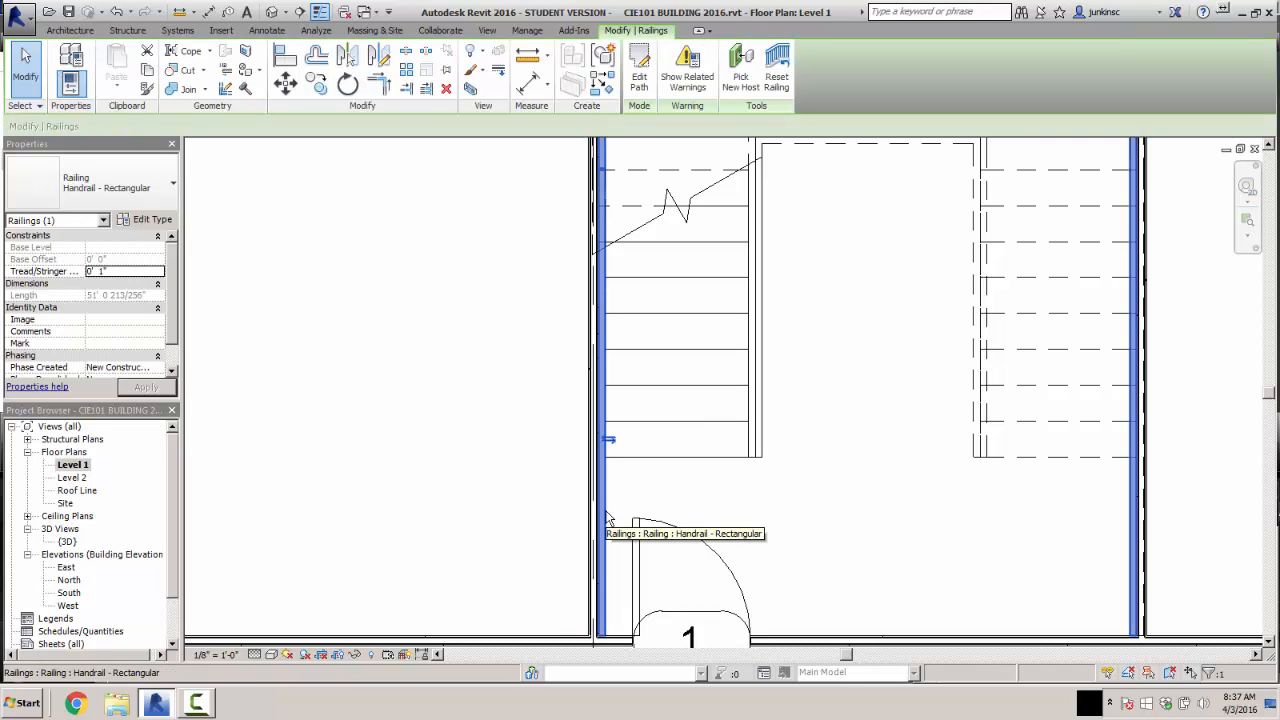
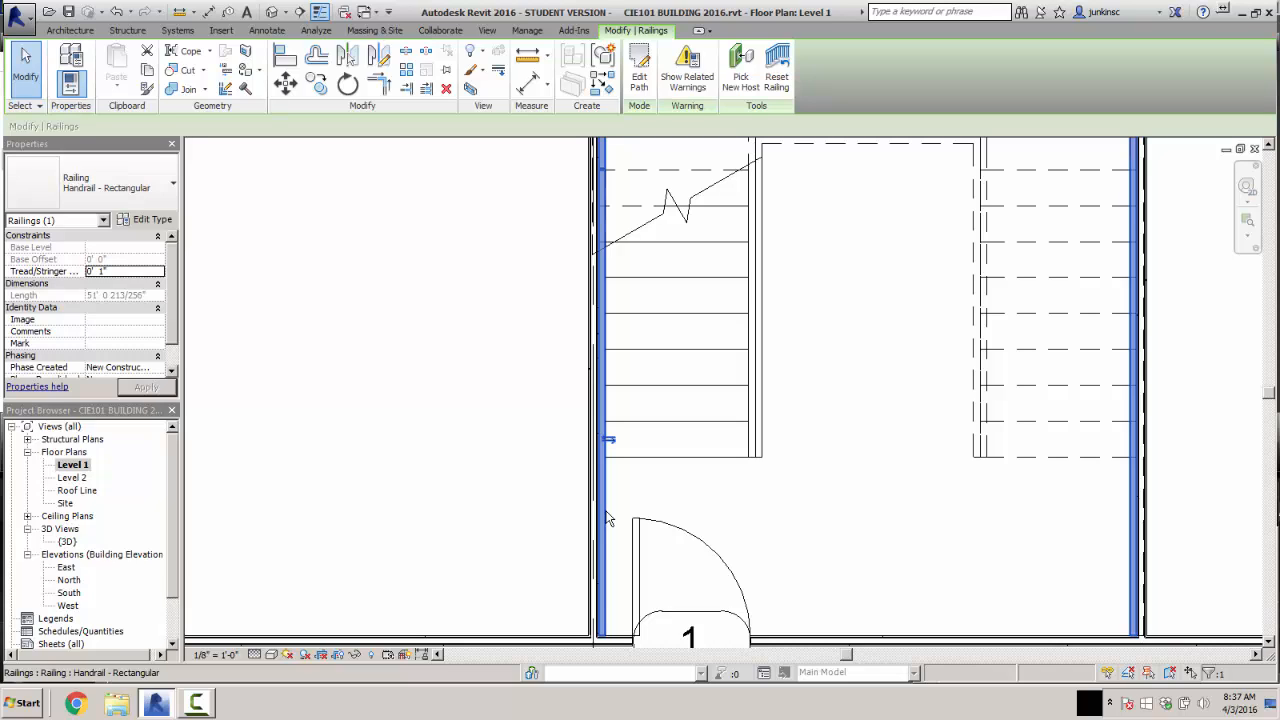
pyautogui.click(639, 76)
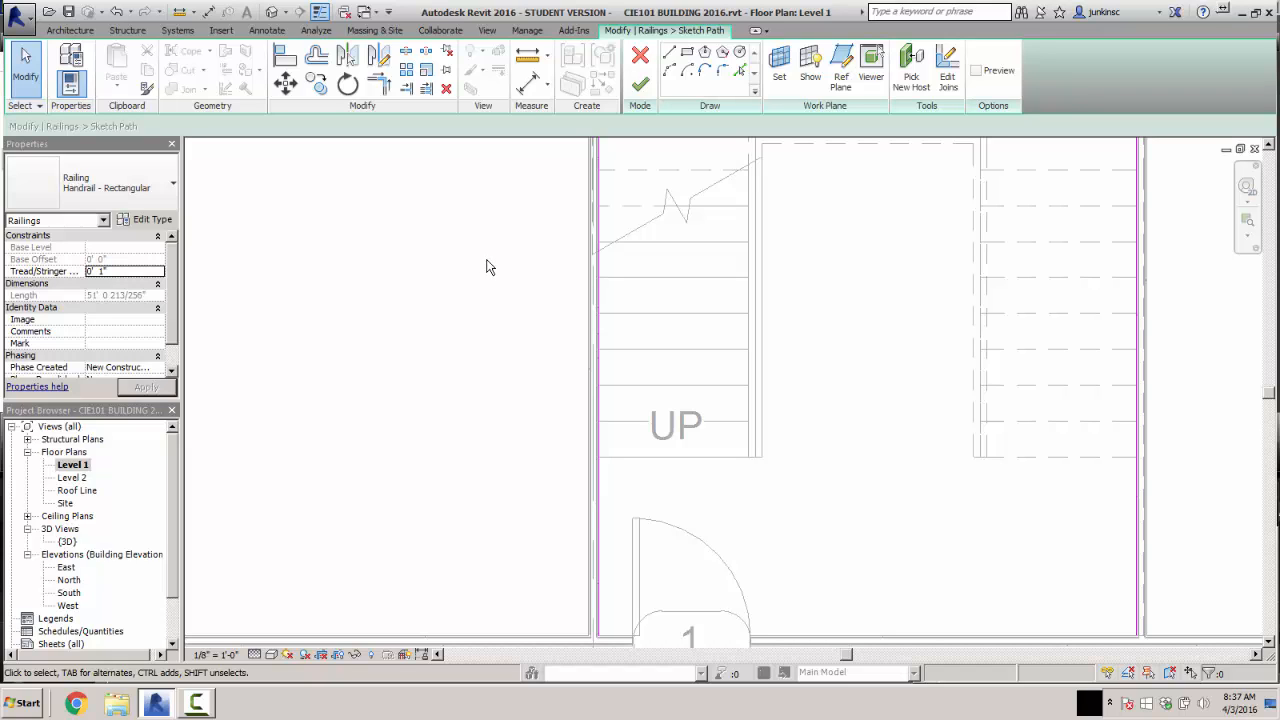
# - Delete the railing path lines along the back of the landing and along the right-hand wall
pyautogui.scroll(-4, 503, 289)
pyautogui.moveTo(503, 289); pyautogui.dragTo(460, 410, button='middle')
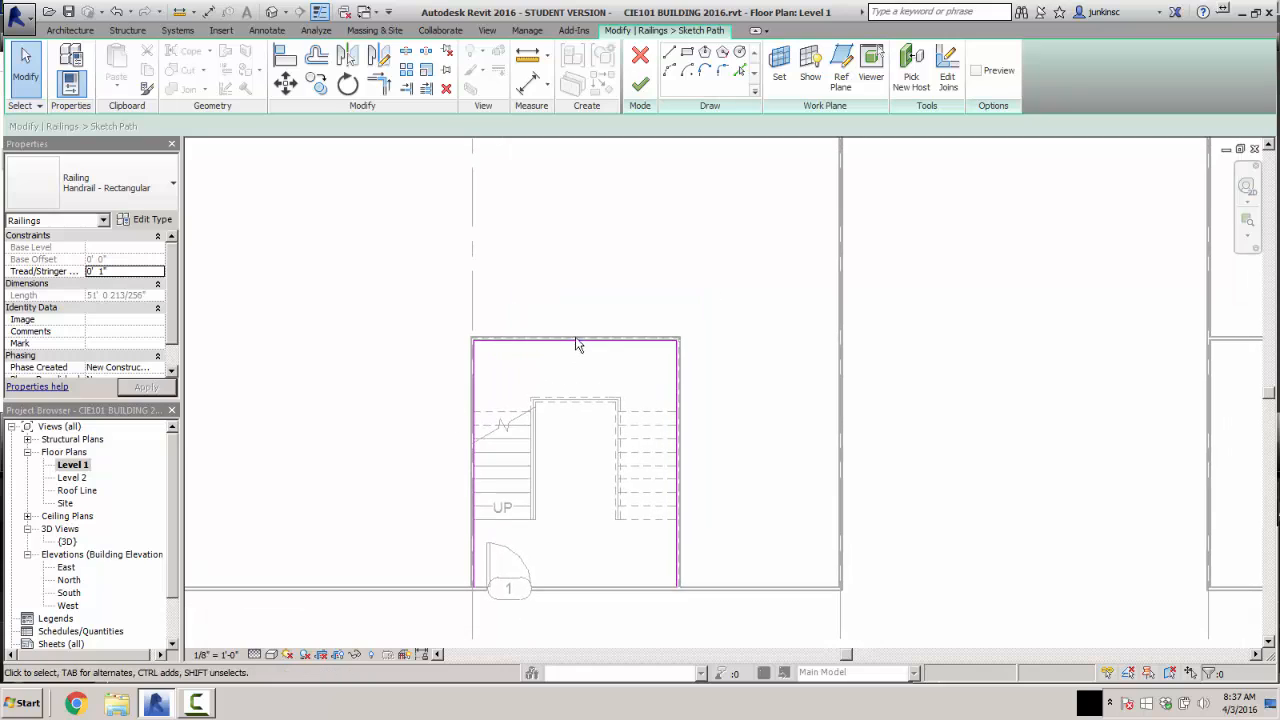
pyautogui.click(578, 342)
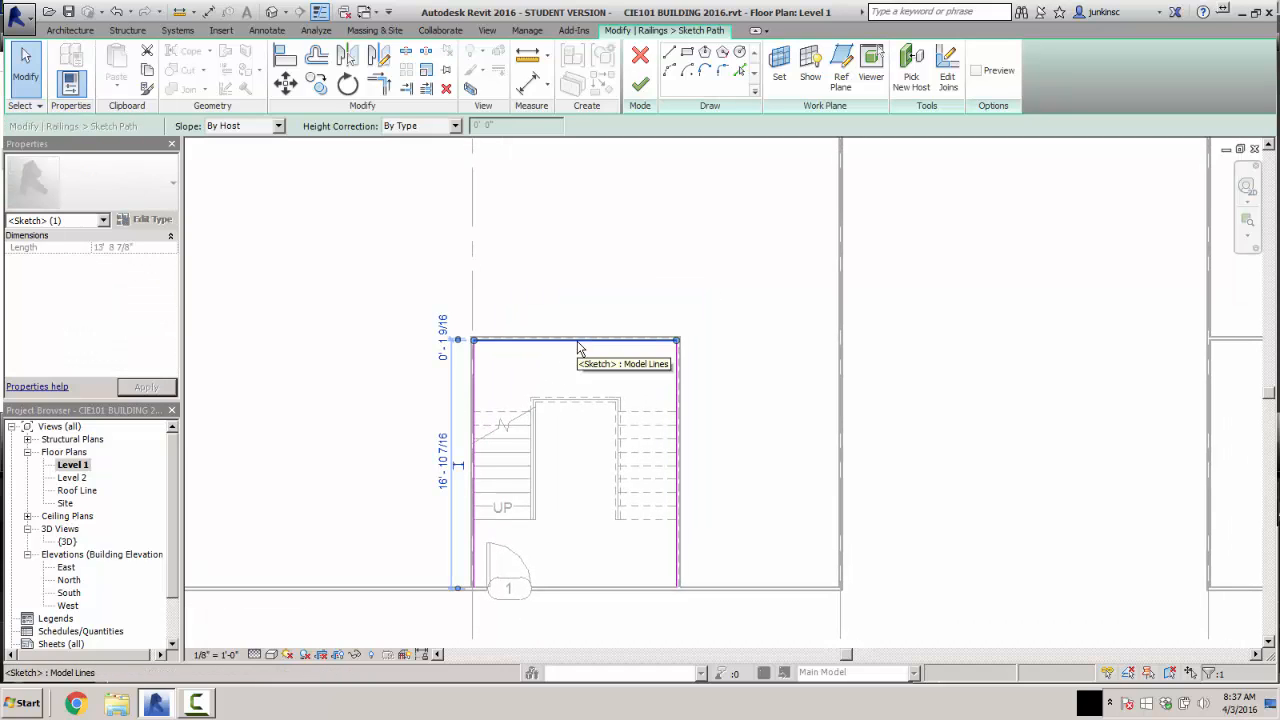
pyautogui.press('Delete')
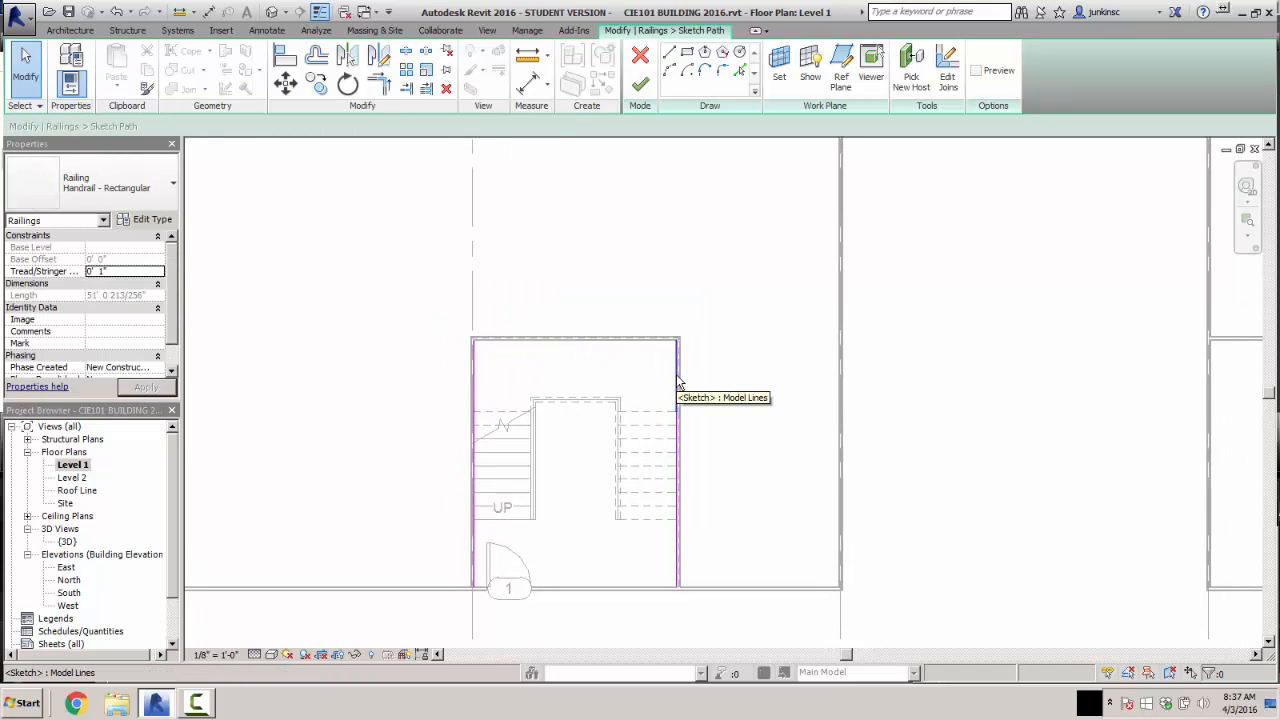
pyautogui.click(677, 383)
pyautogui.press('Delete')
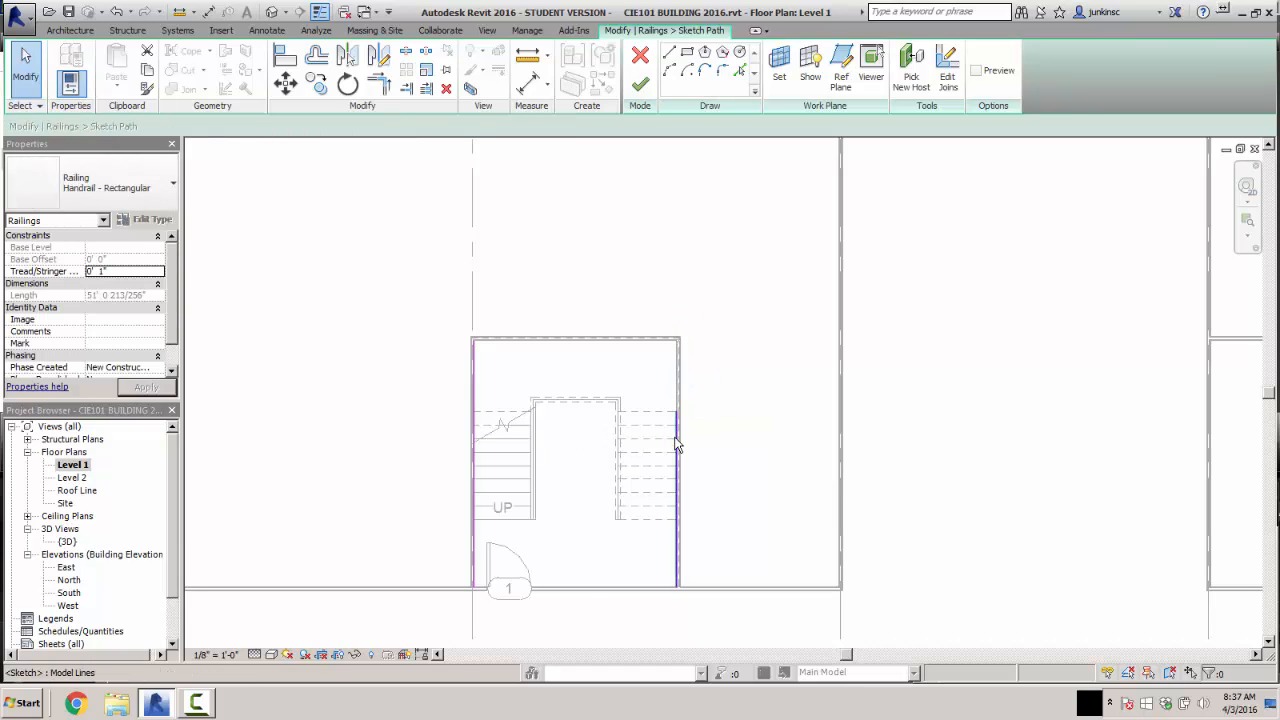
pyautogui.click(677, 445)
pyautogui.press('Delete')
# - Move the remaining railing path along the left wall 6" horizontally inward over the stair run
pyautogui.scroll(2, 470, 468)
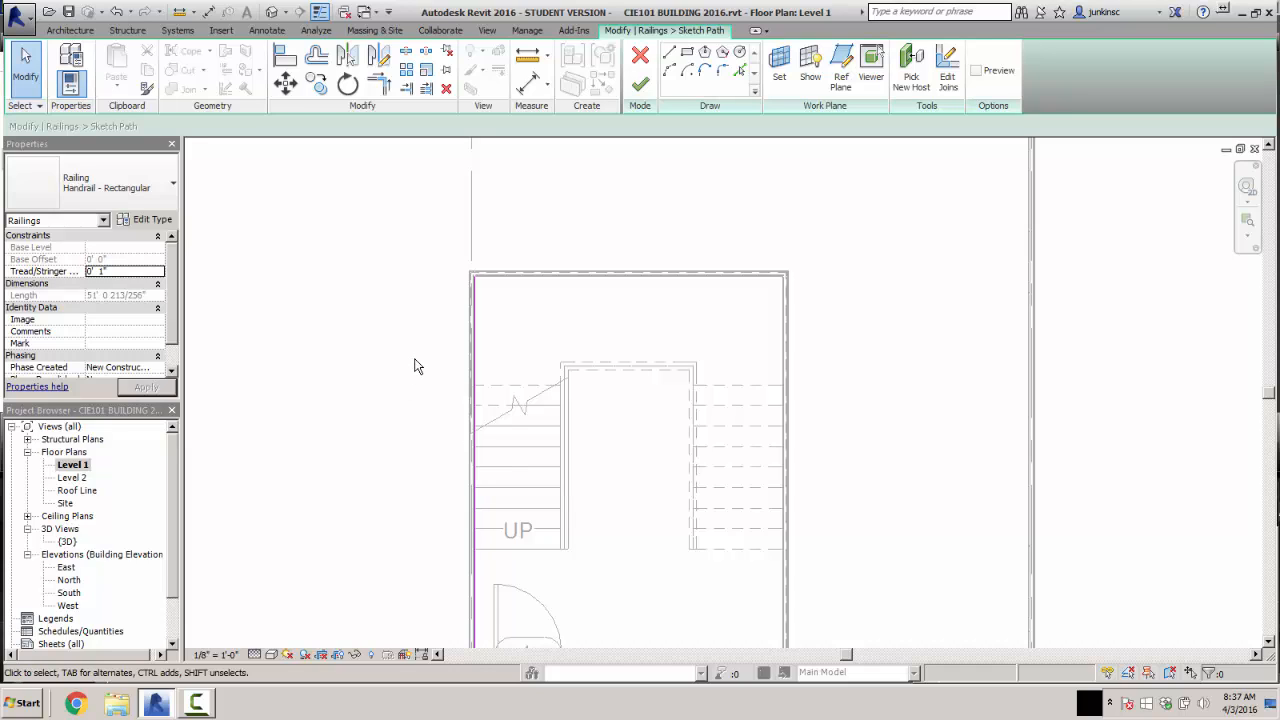
pyautogui.click(286, 85)
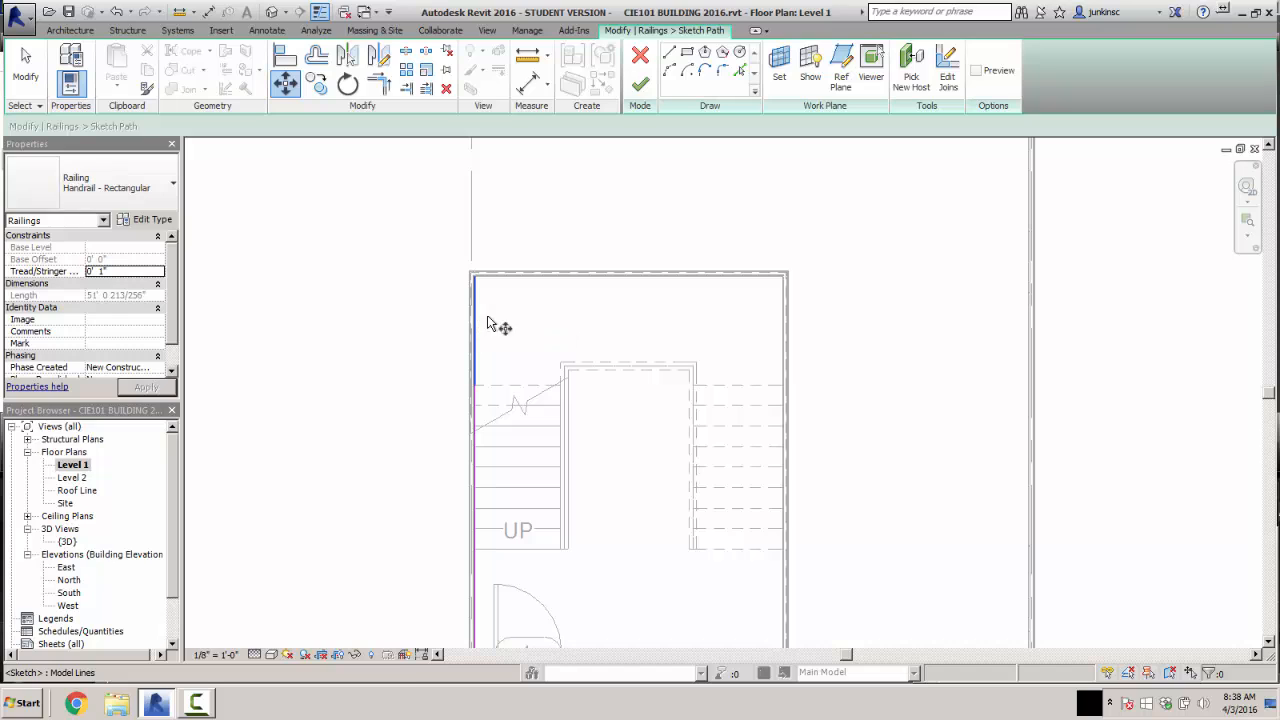
pyautogui.press('Escape')
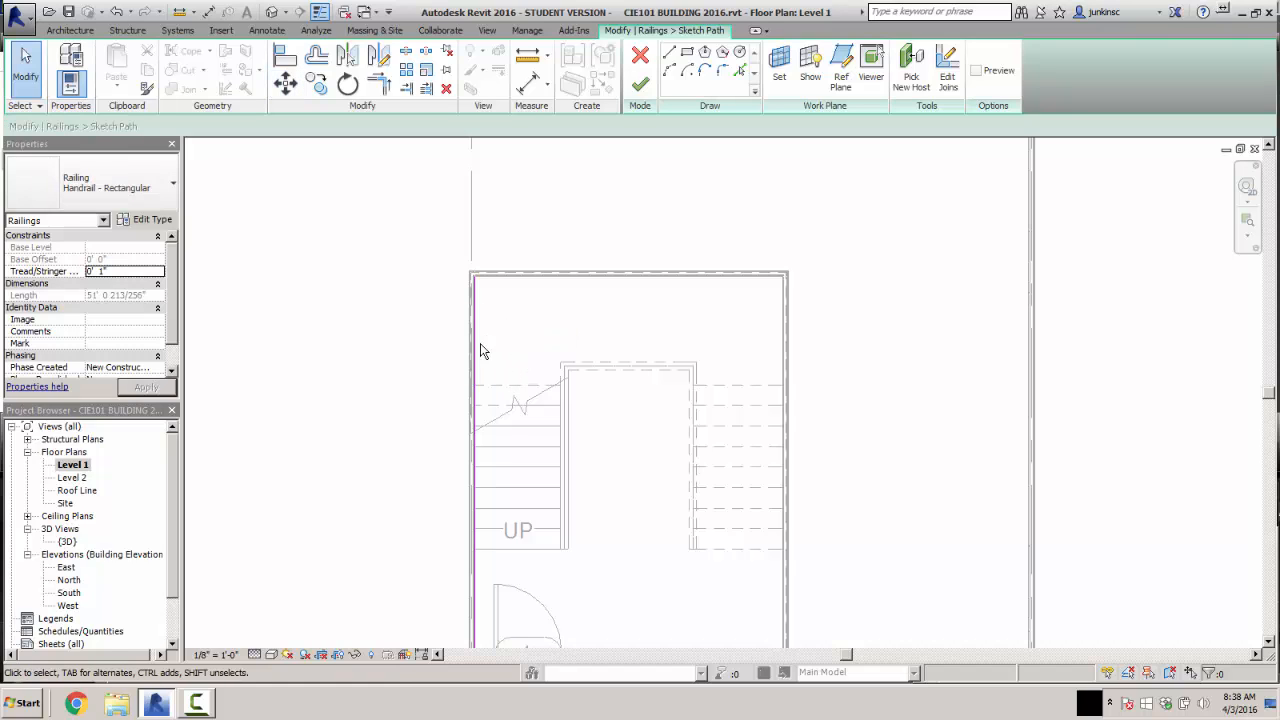
pyautogui.click(476, 349)
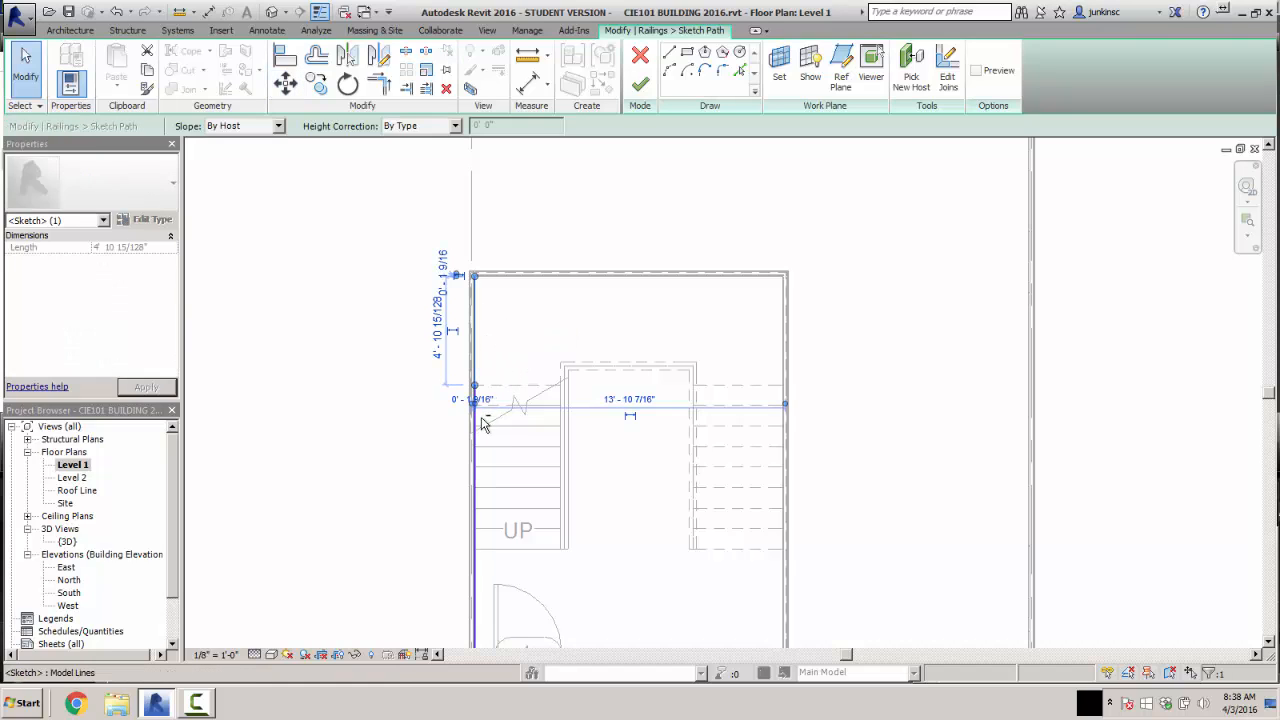
pyautogui.click(285, 85)
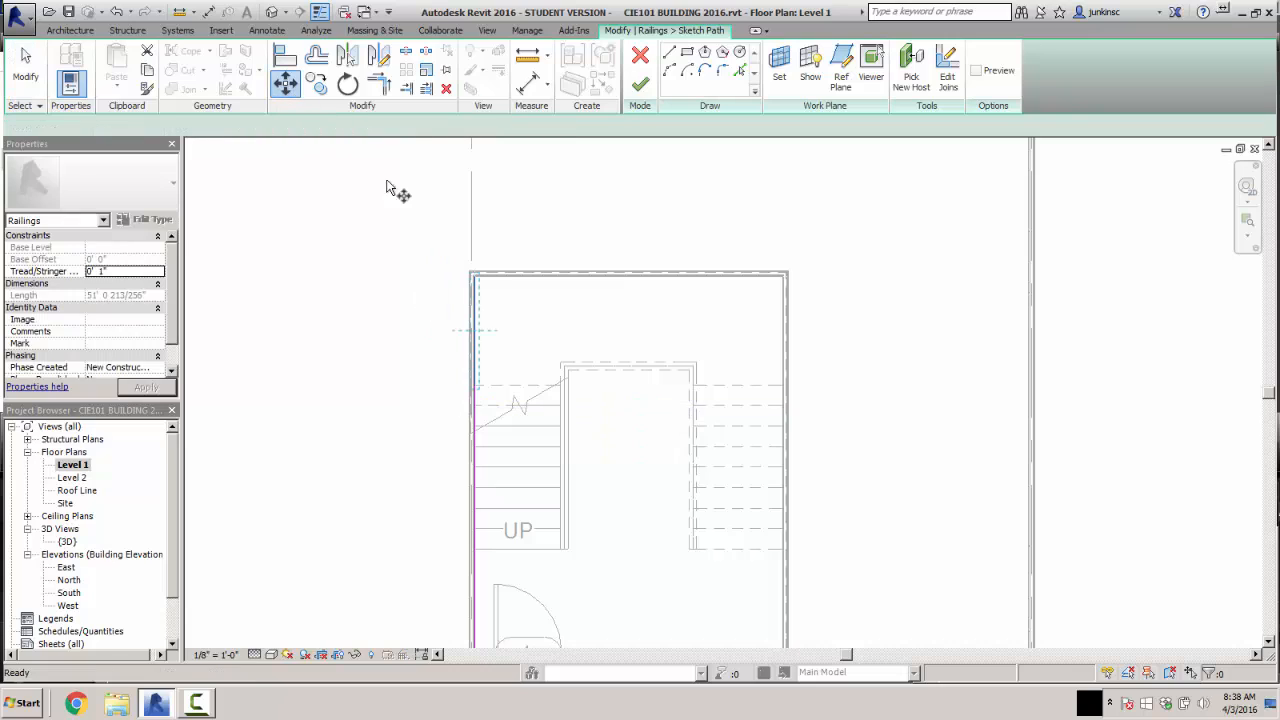
pyautogui.click(500, 314)
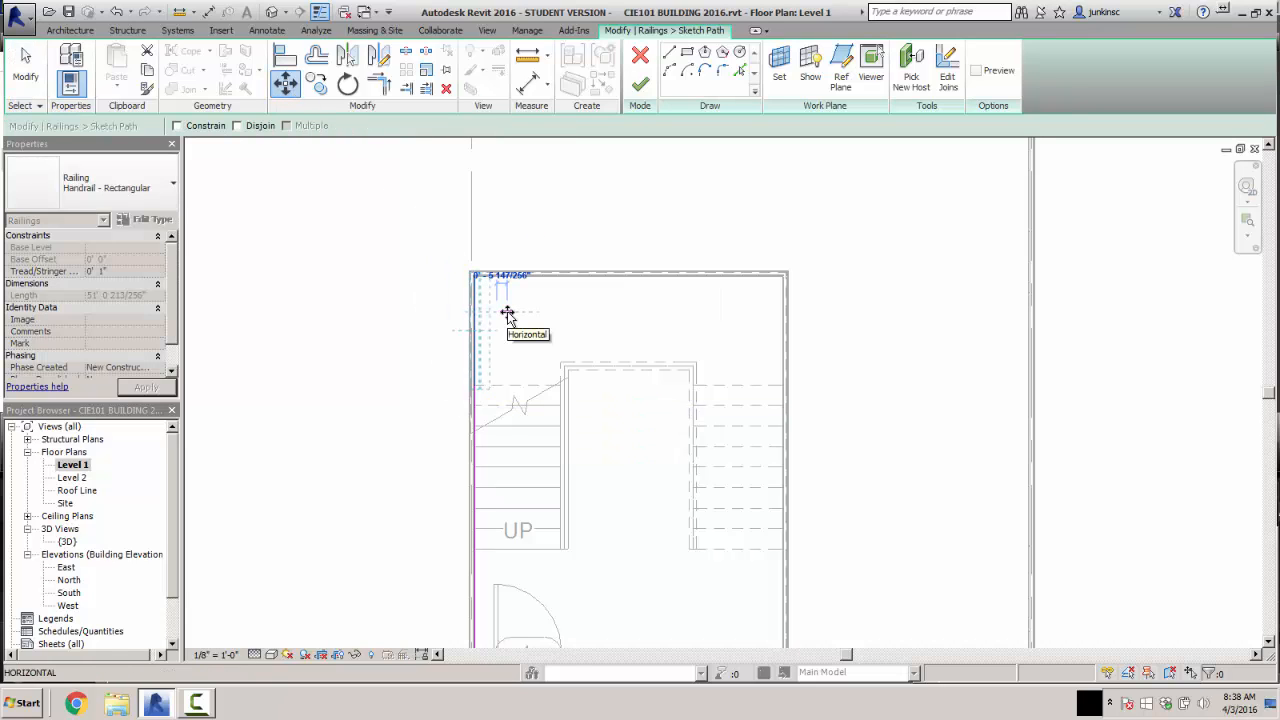
pyautogui.write('6')
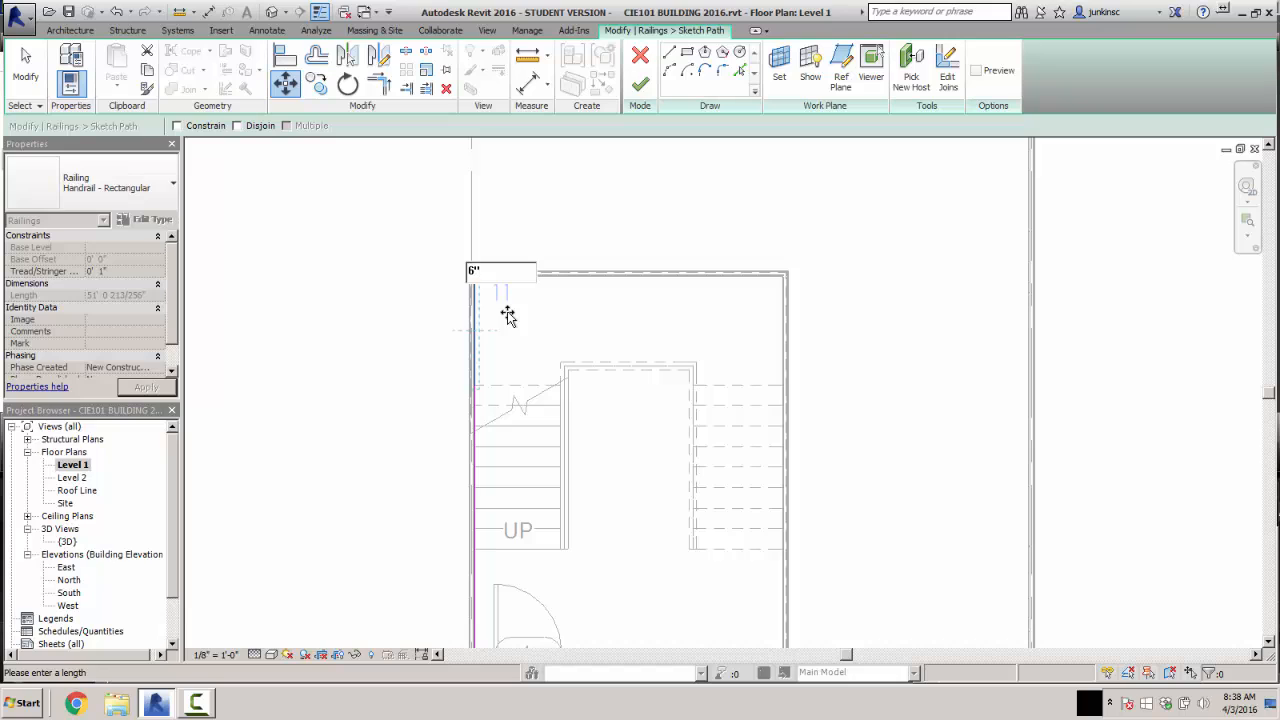
pyautogui.press('Return')
pyautogui.click(322, 278)
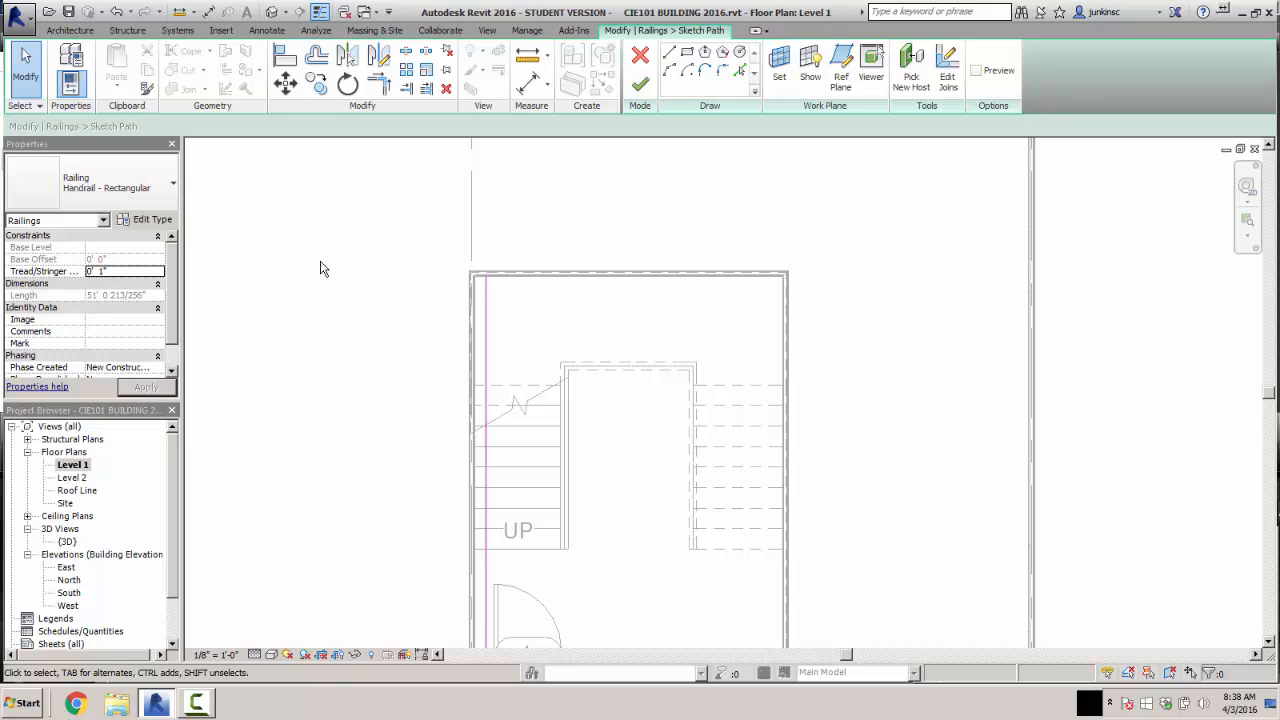
# - Shorten the railing path segment on the landing to 1' 6" and draw a short return line from its end to the left wall
pyautogui.scroll(2, 517, 287)
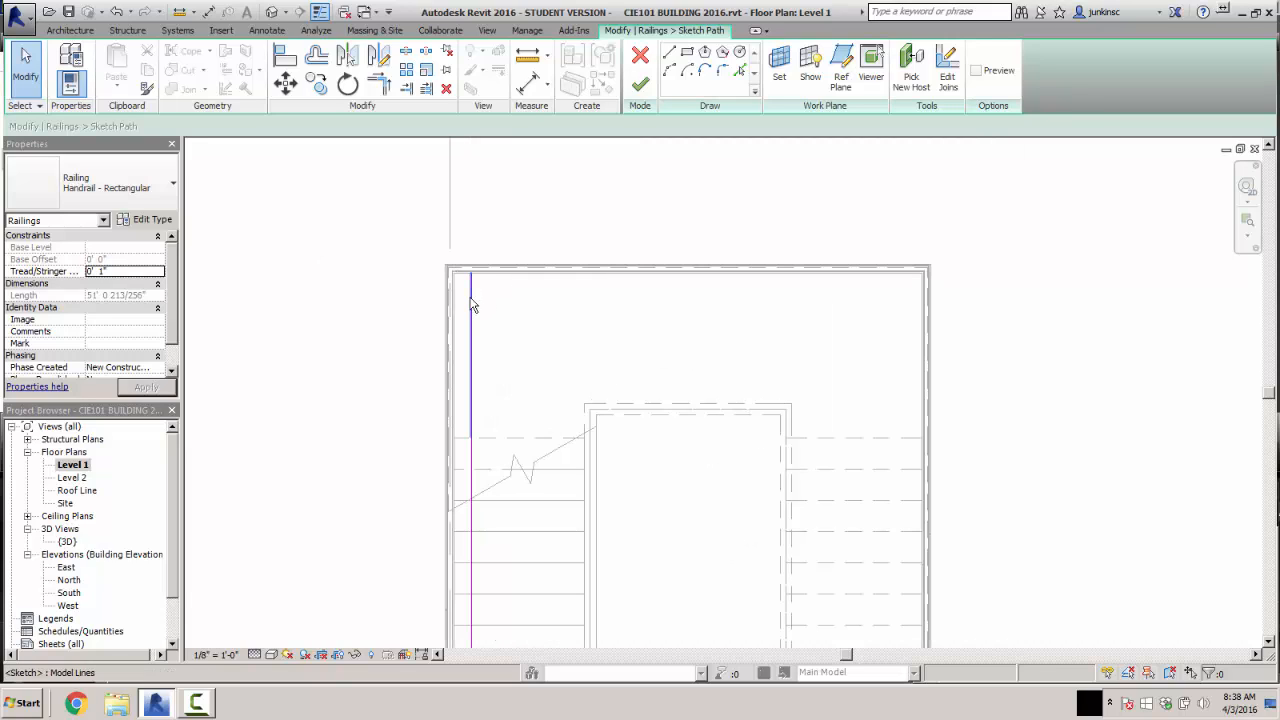
pyautogui.click(470, 300)
pyautogui.moveTo(471, 274); pyautogui.dragTo(471, 376)
pyautogui.click(434, 405)
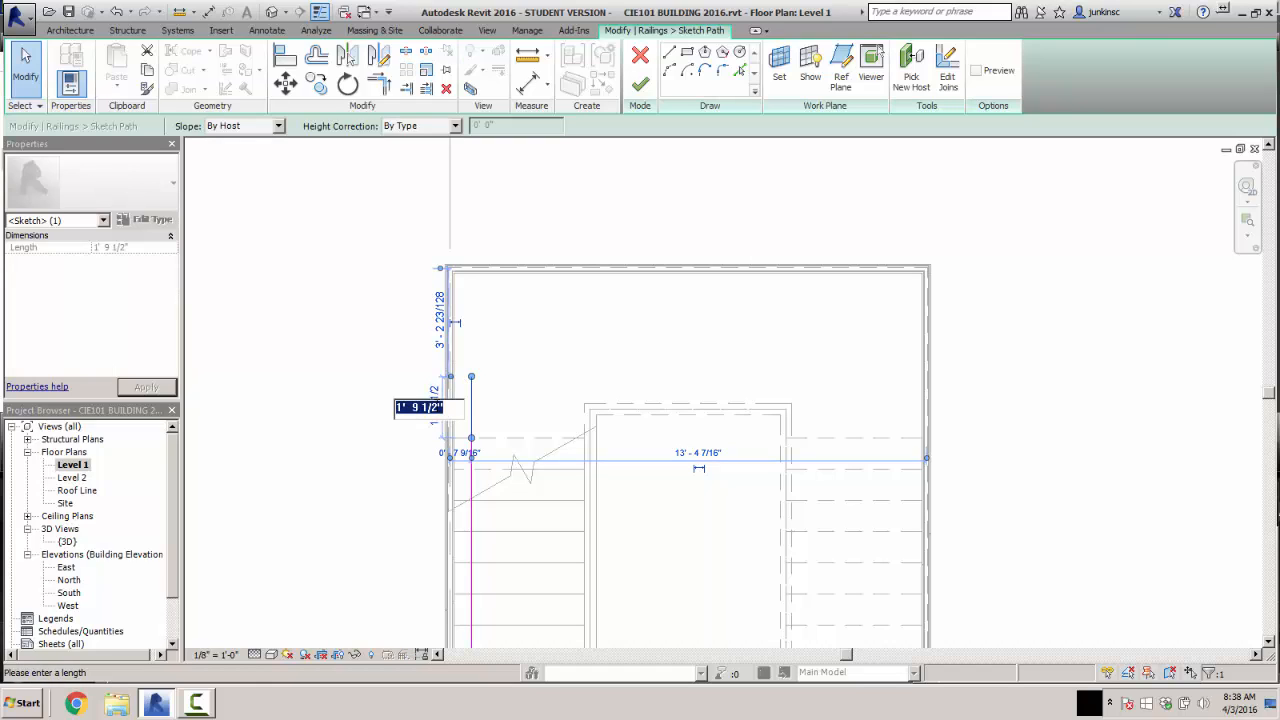
pyautogui.write('1\' 6"')
pyautogui.press('Return')
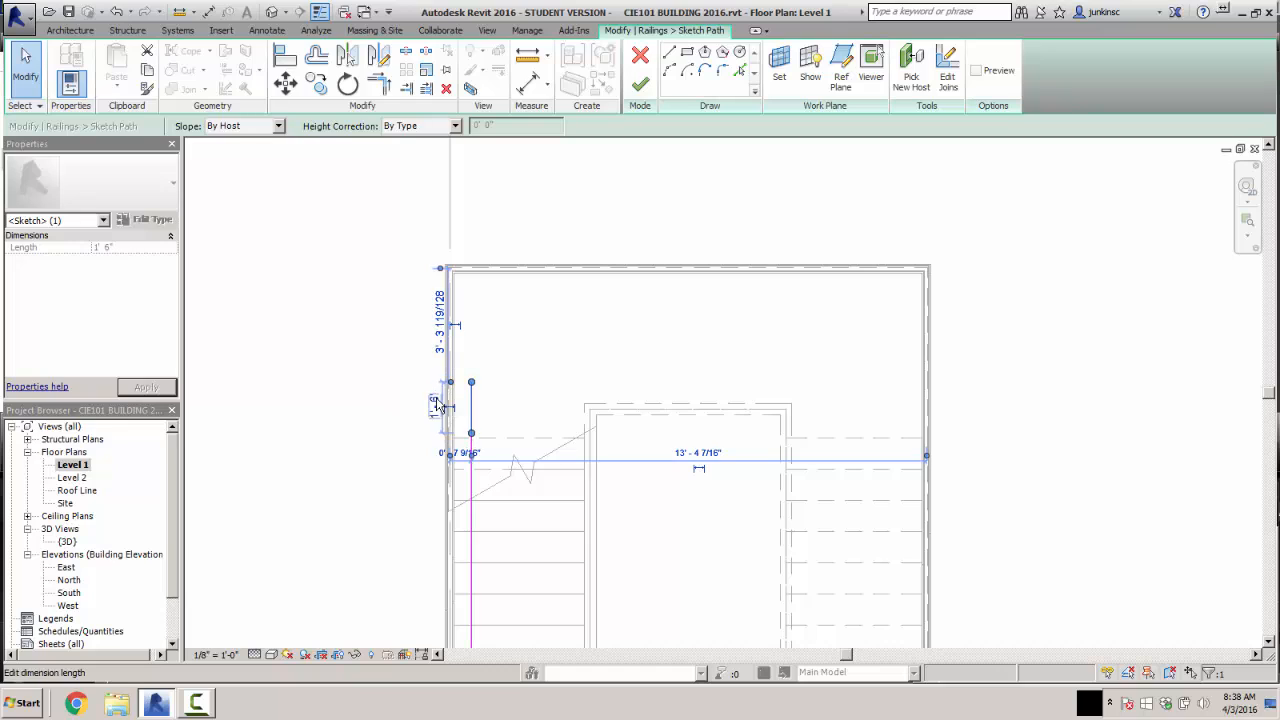
pyautogui.click(332, 347)
pyautogui.click(668, 54)
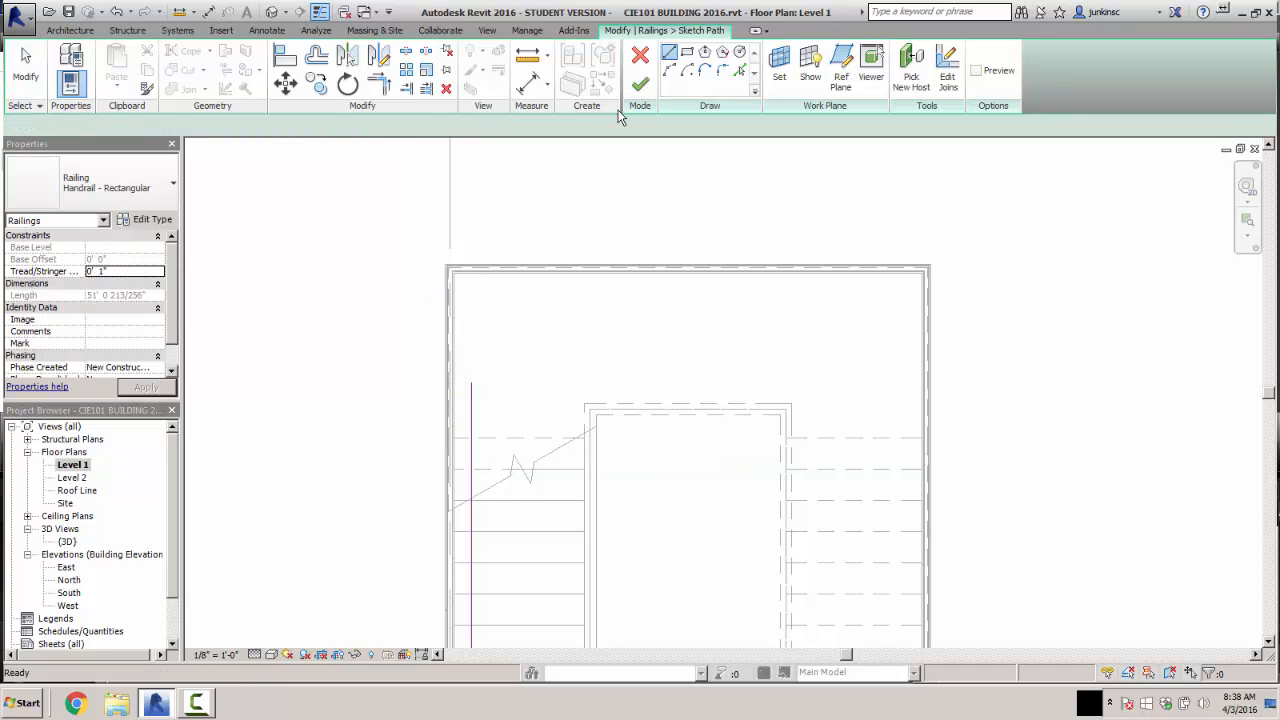
pyautogui.click(465, 381)
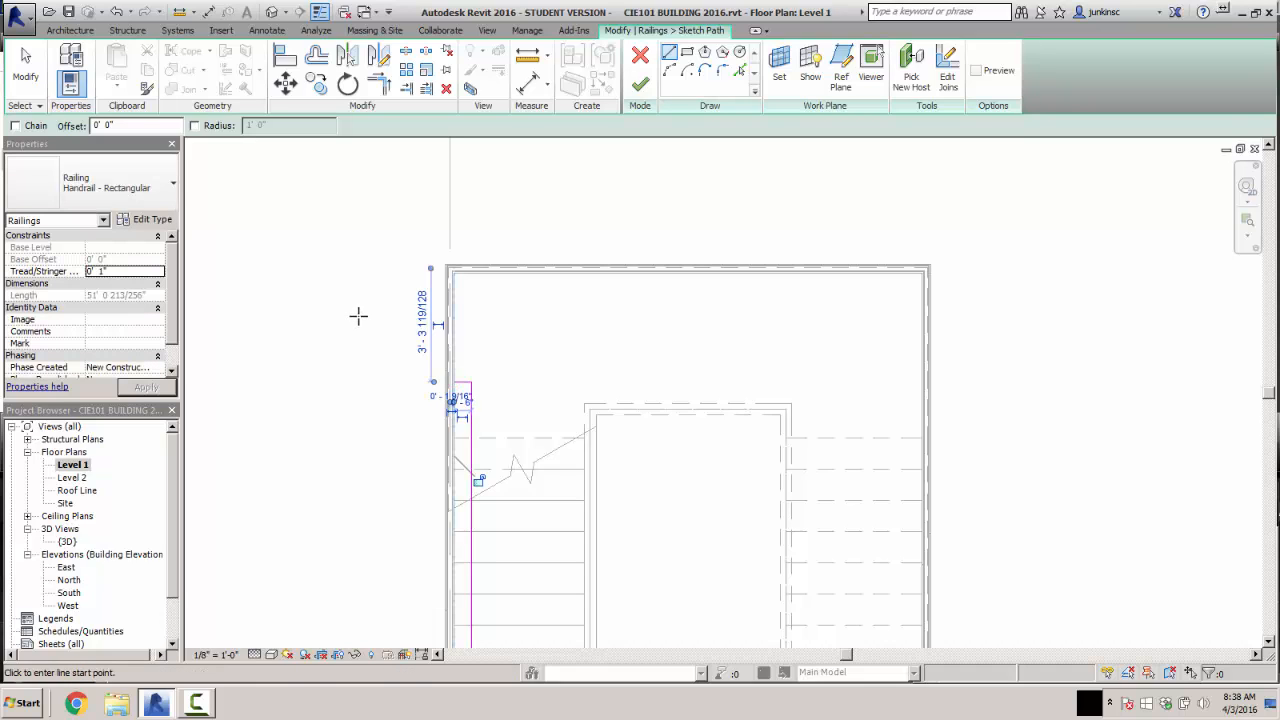
# - Pull the lower end of the left railing path back to the bottom riser of the stair run
pyautogui.scroll(-2, 340, 330)
pyautogui.moveTo(334, 340); pyautogui.dragTo(346, 229, button='middle')
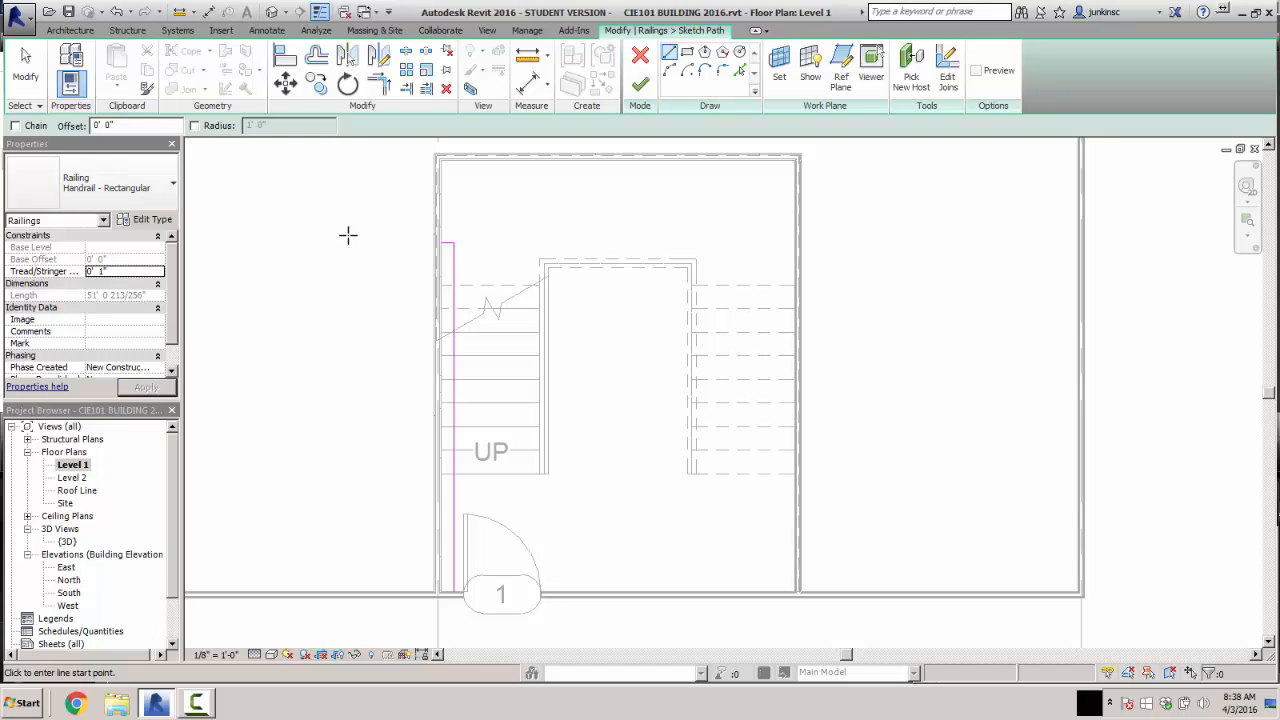
pyautogui.scroll(-1, 348, 235)
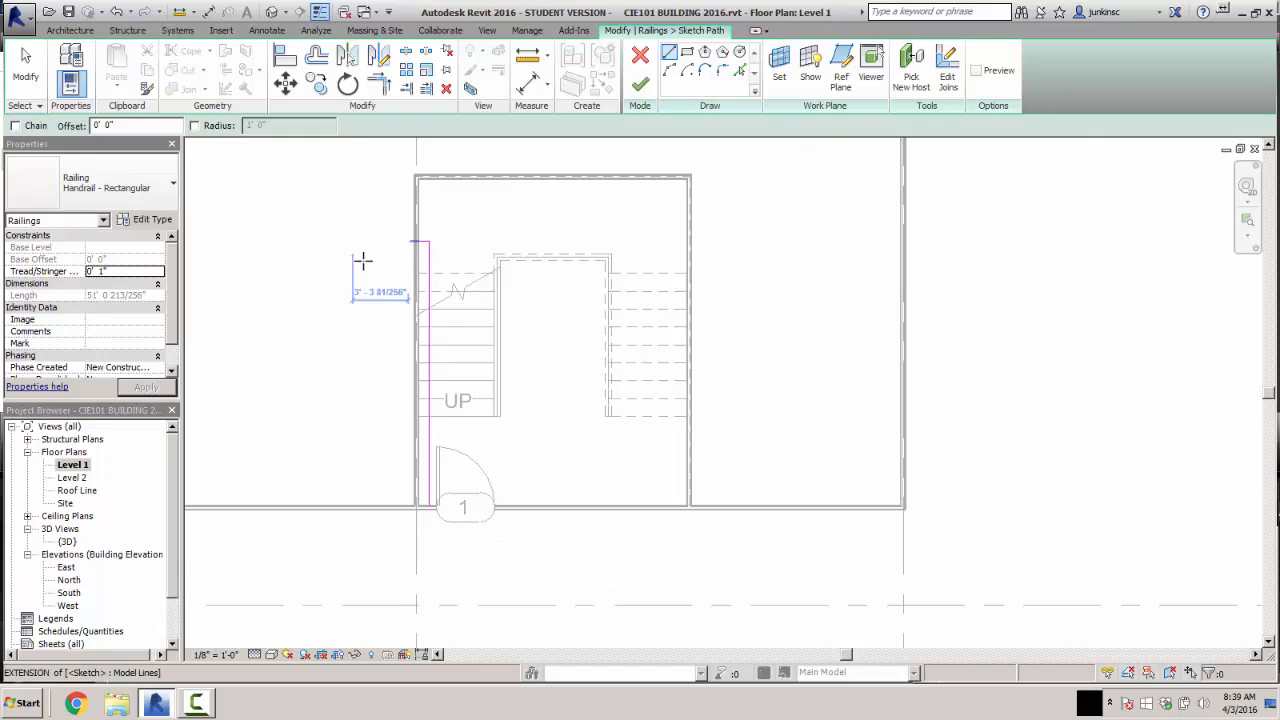
pyautogui.moveTo(435, 401); pyautogui.dragTo(471, 328, button='middle')
pyautogui.scroll(1, 442, 339)
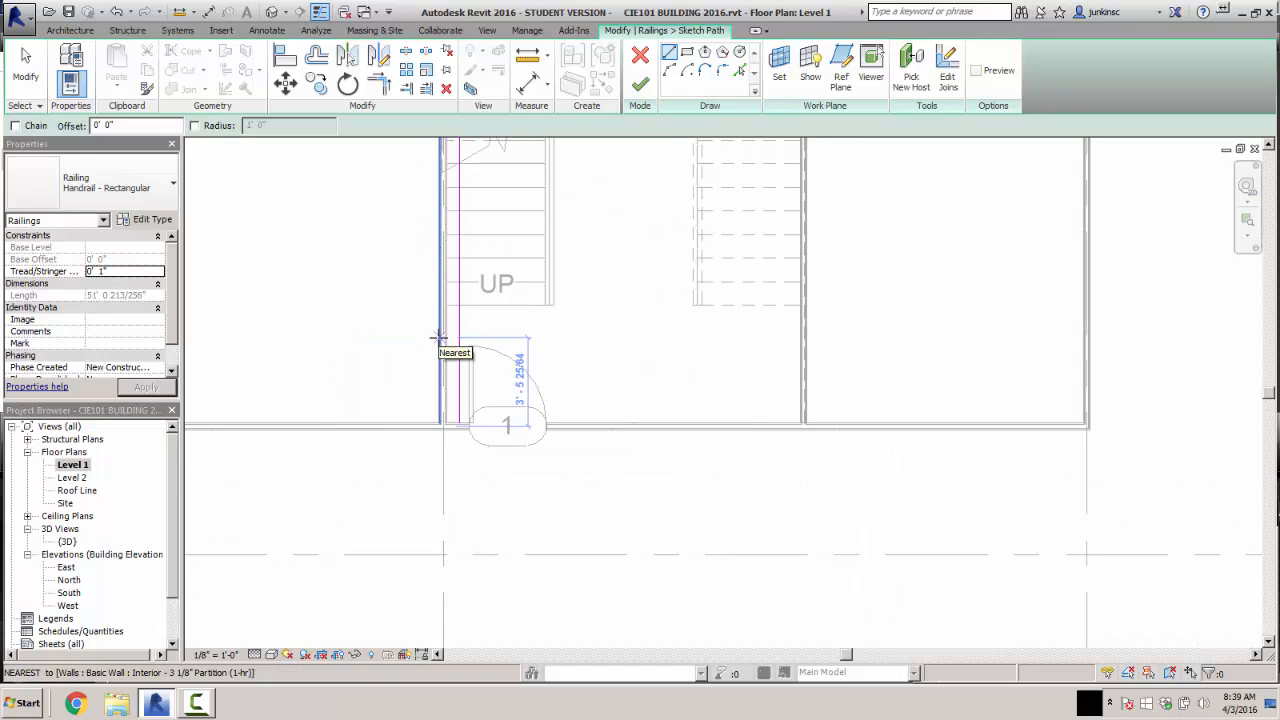
pyautogui.press('Escape')
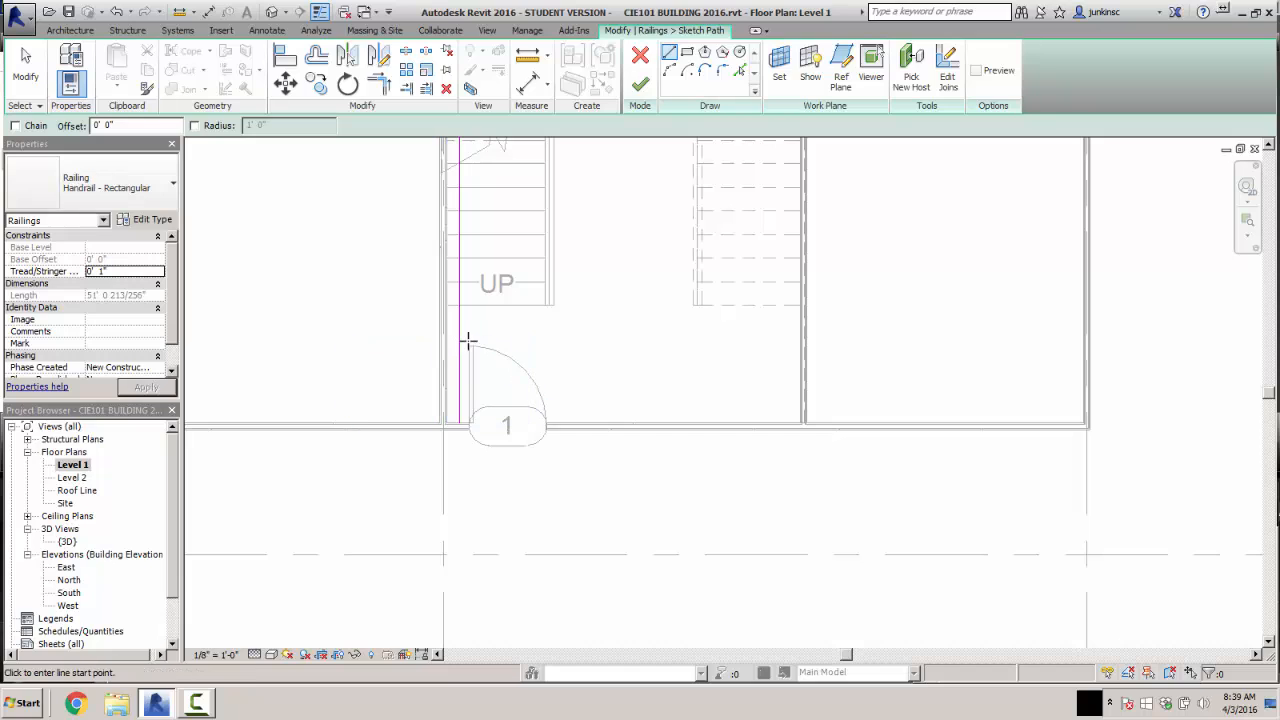
pyautogui.press('Escape')
pyautogui.click(458, 346)
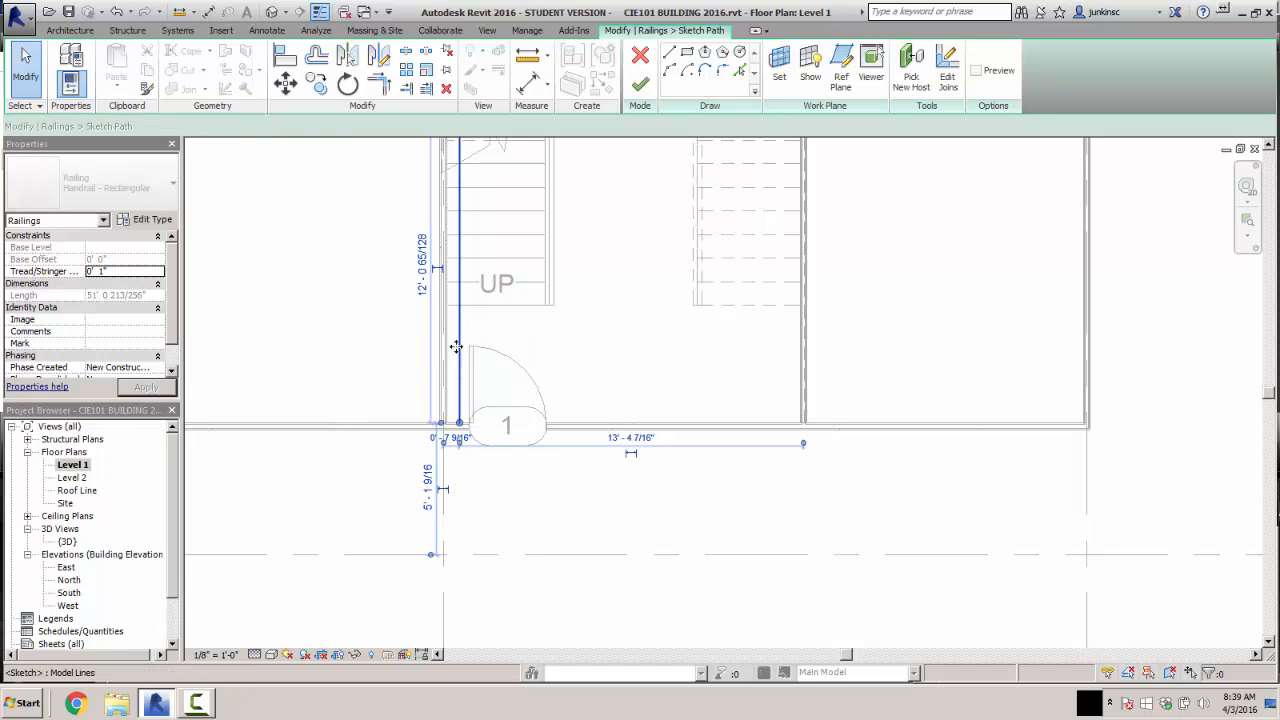
pyautogui.moveTo(459, 426); pyautogui.dragTo(459, 305)
pyautogui.click(358, 297)
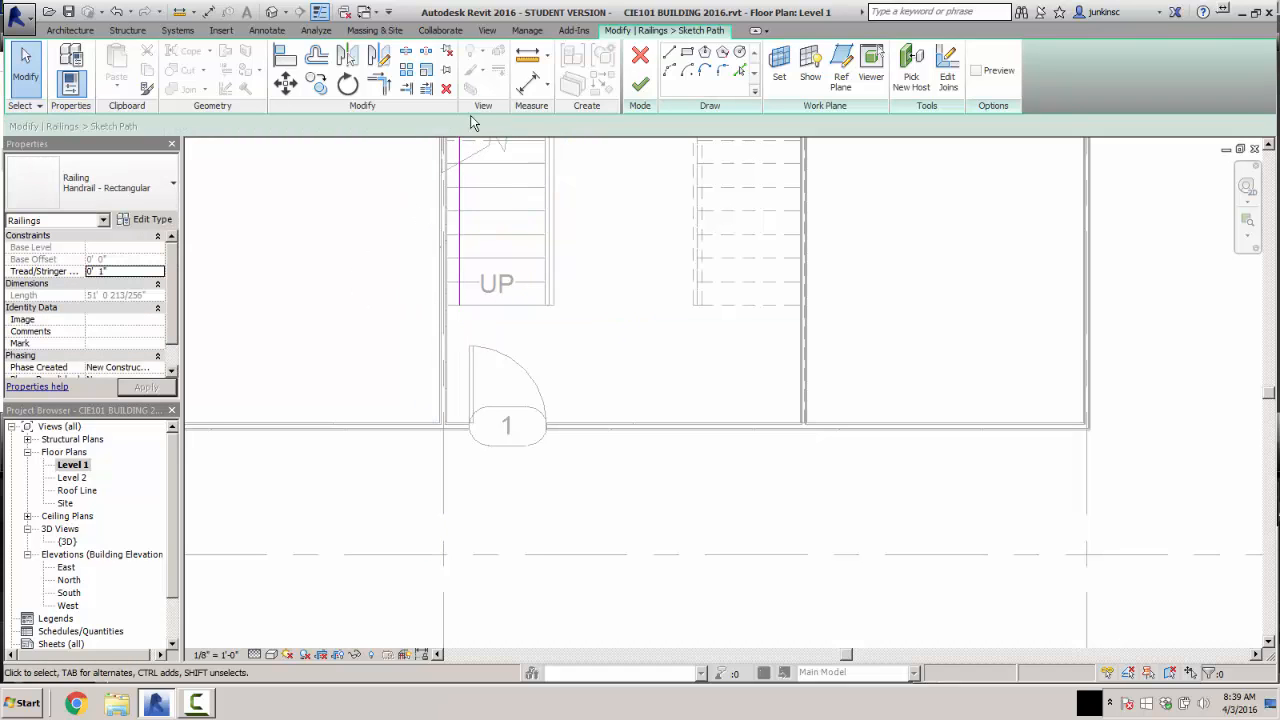
# - Extend the railing path 1' 6" straight past the bottom riser and close it with a short return line to the left wall
pyautogui.click(668, 52)
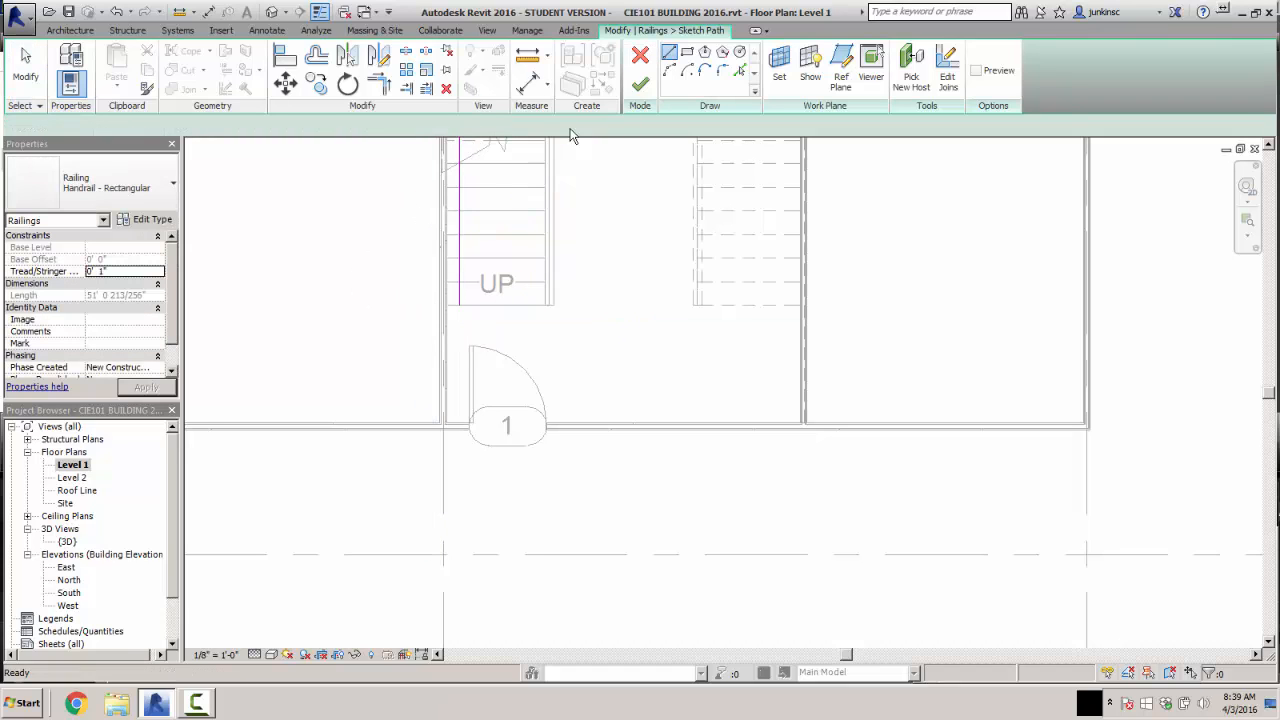
pyautogui.click(459, 305)
pyautogui.write('1')
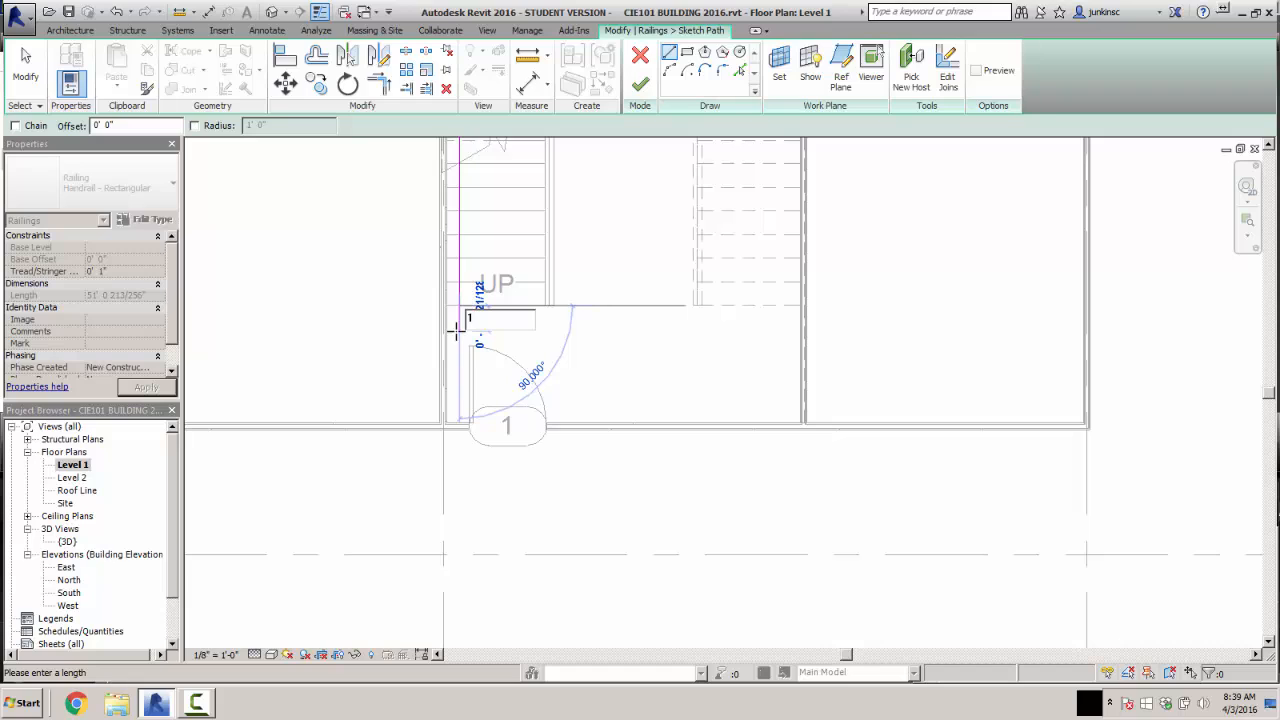
pyautogui.write('\'6"')
pyautogui.press('Return')
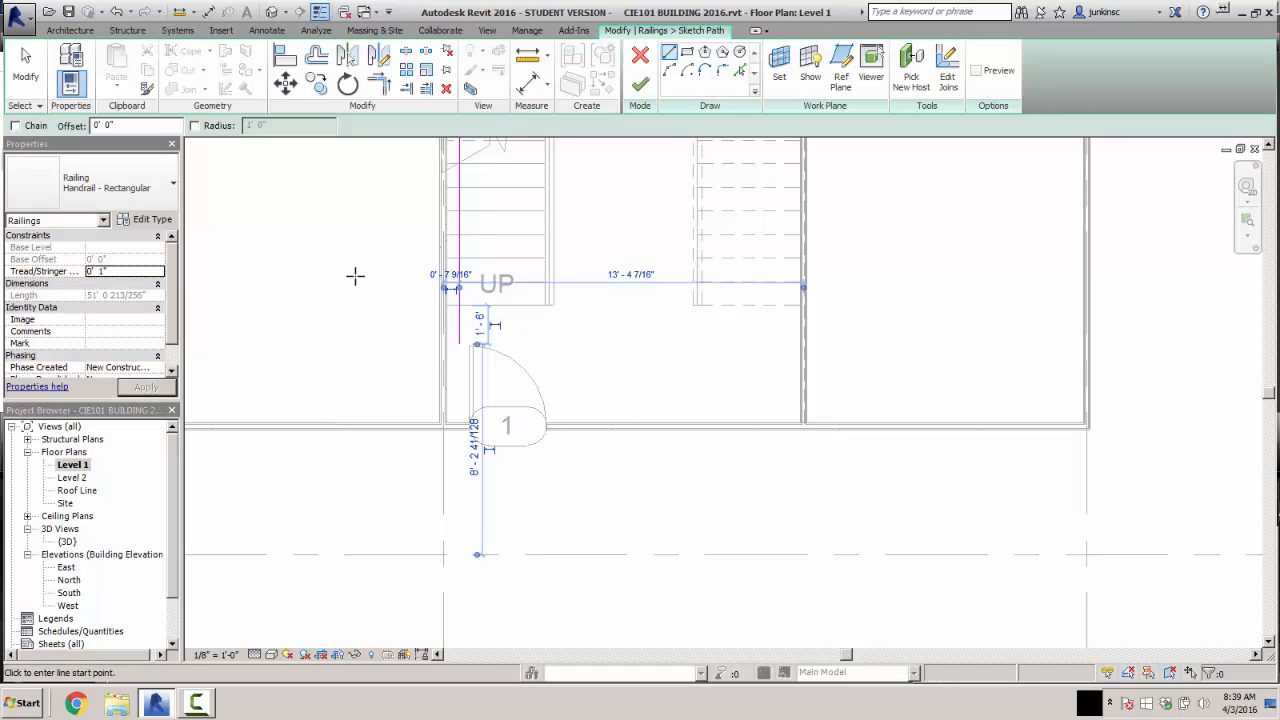
pyautogui.click(459, 343)
pyautogui.click(446, 344)
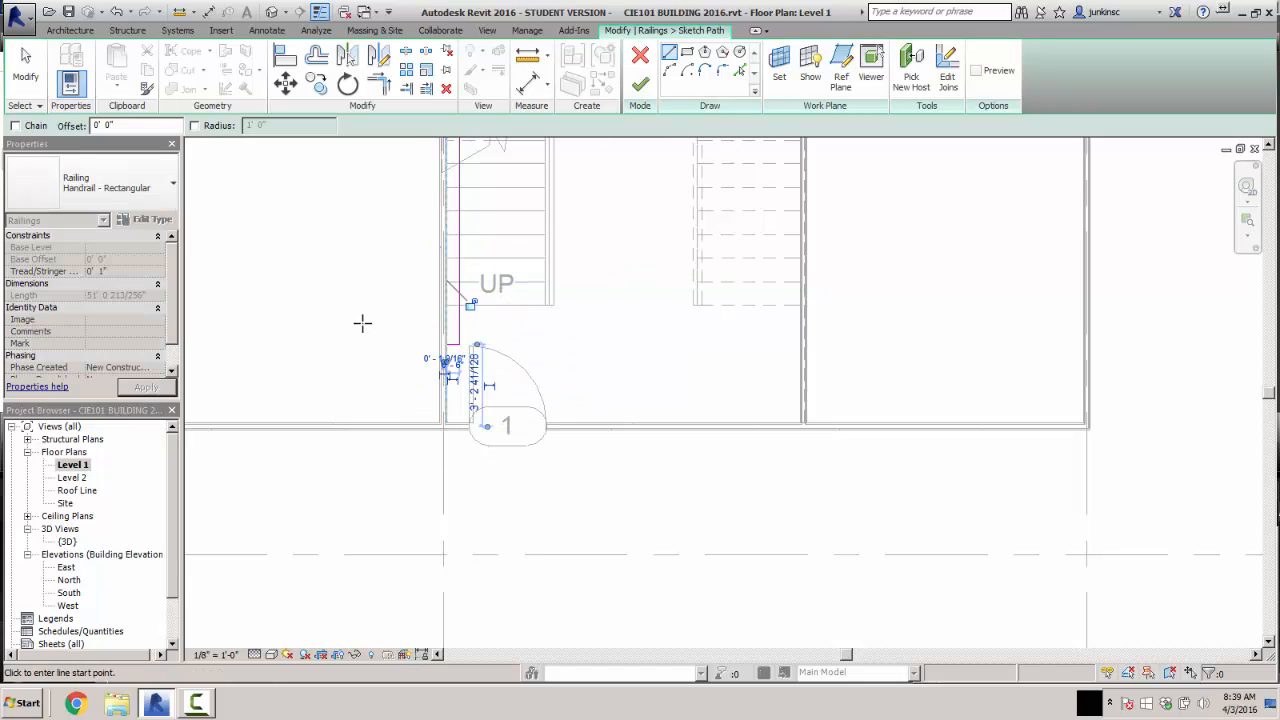
# - Duplicate the railing type Handrail - Rectangular under the name "Handrail - Wall"
pyautogui.scroll(-3, 362, 322)
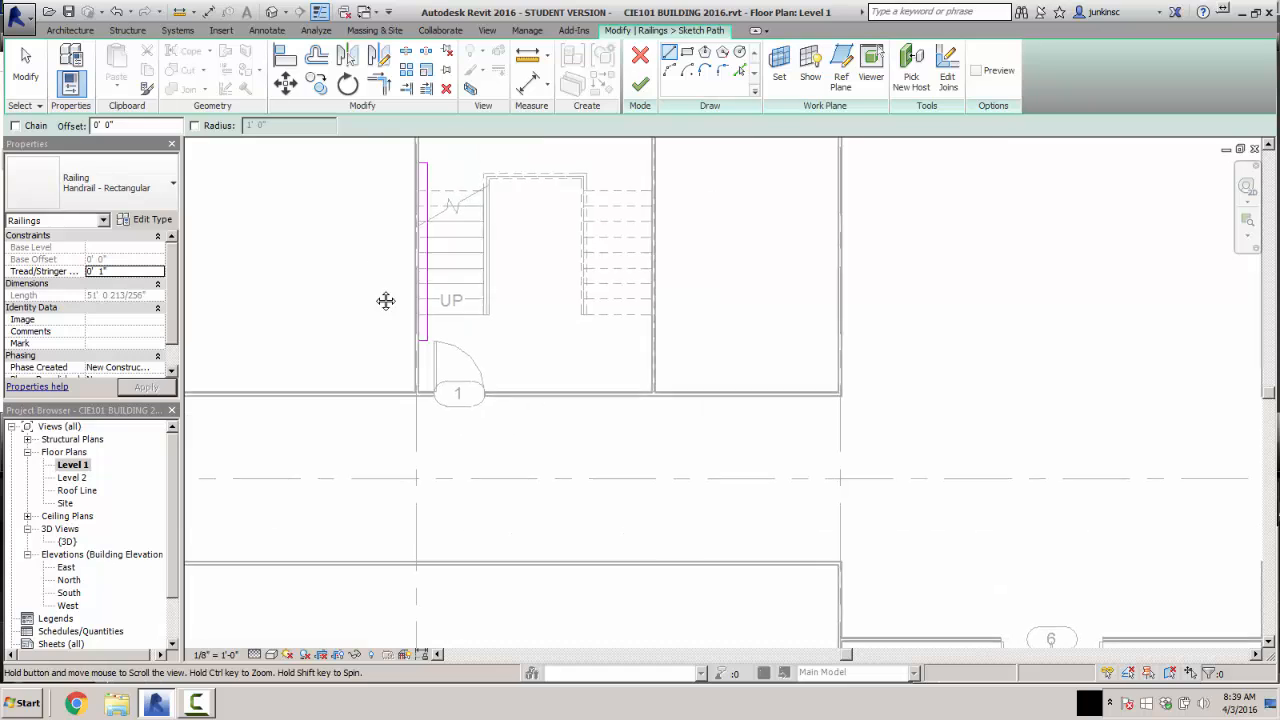
pyautogui.scroll(2, 362, 300)
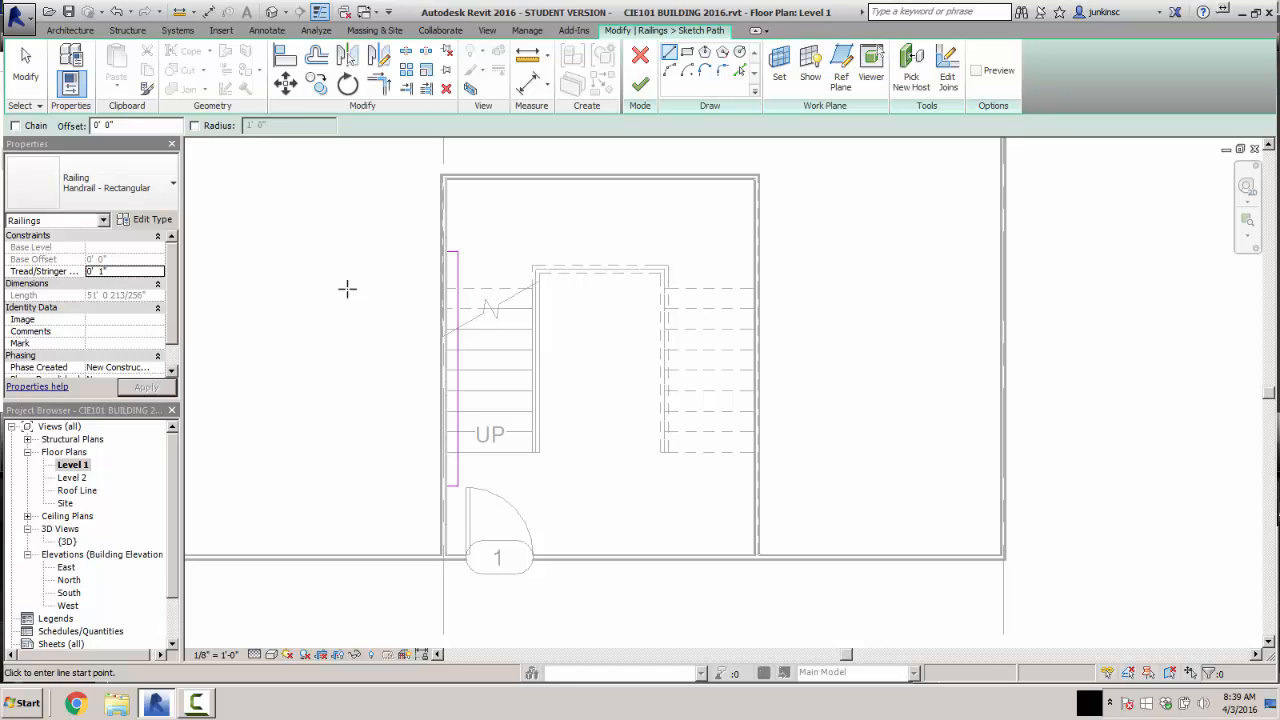
pyautogui.click(151, 219)
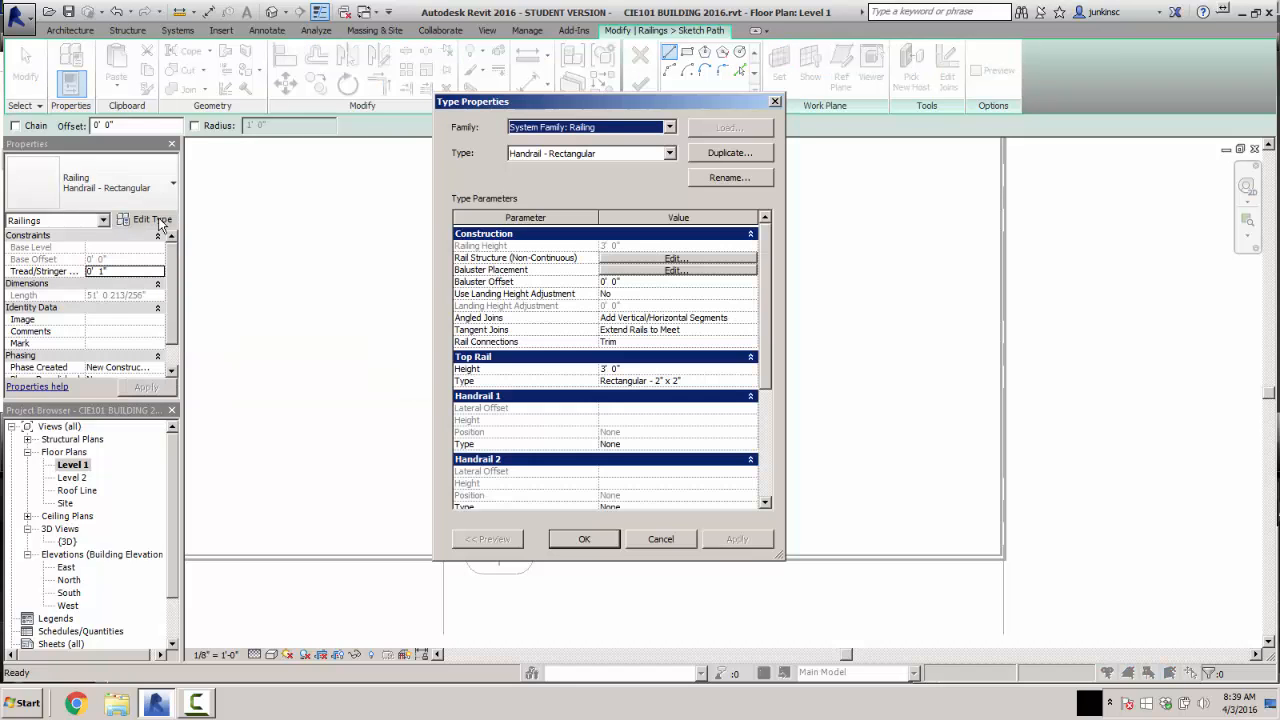
pyautogui.click(581, 155)
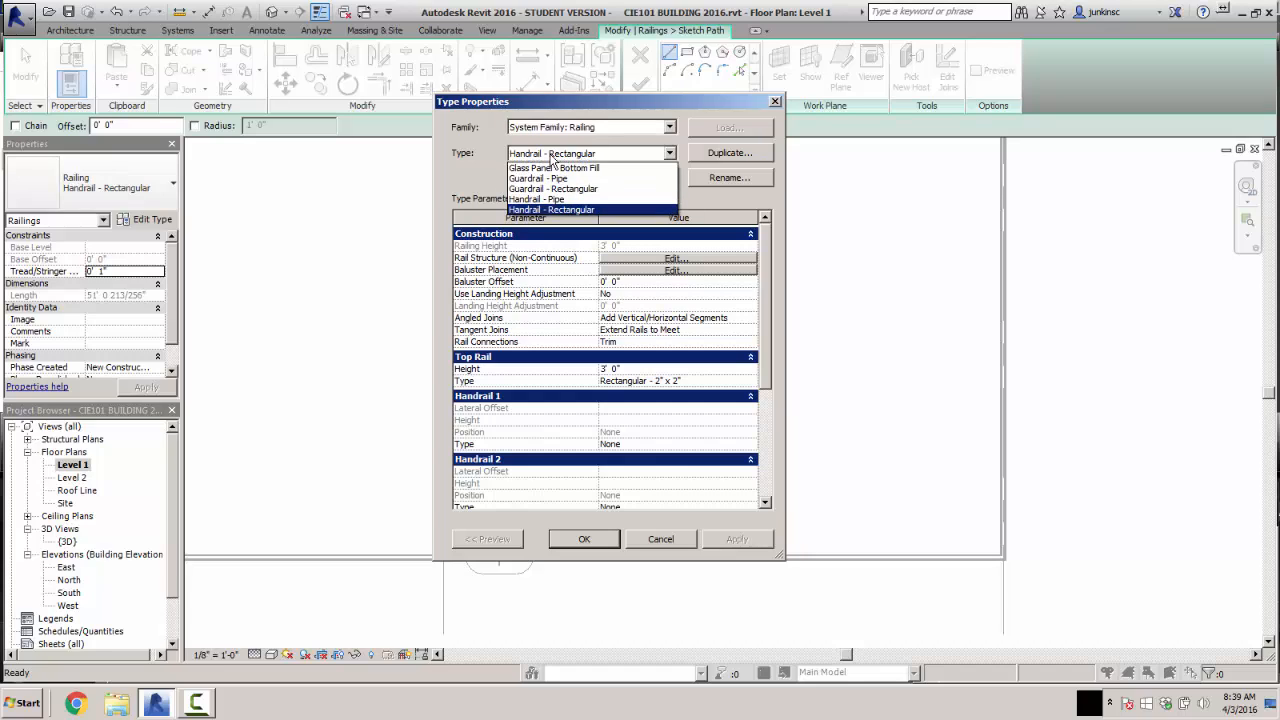
pyautogui.click(550, 157)
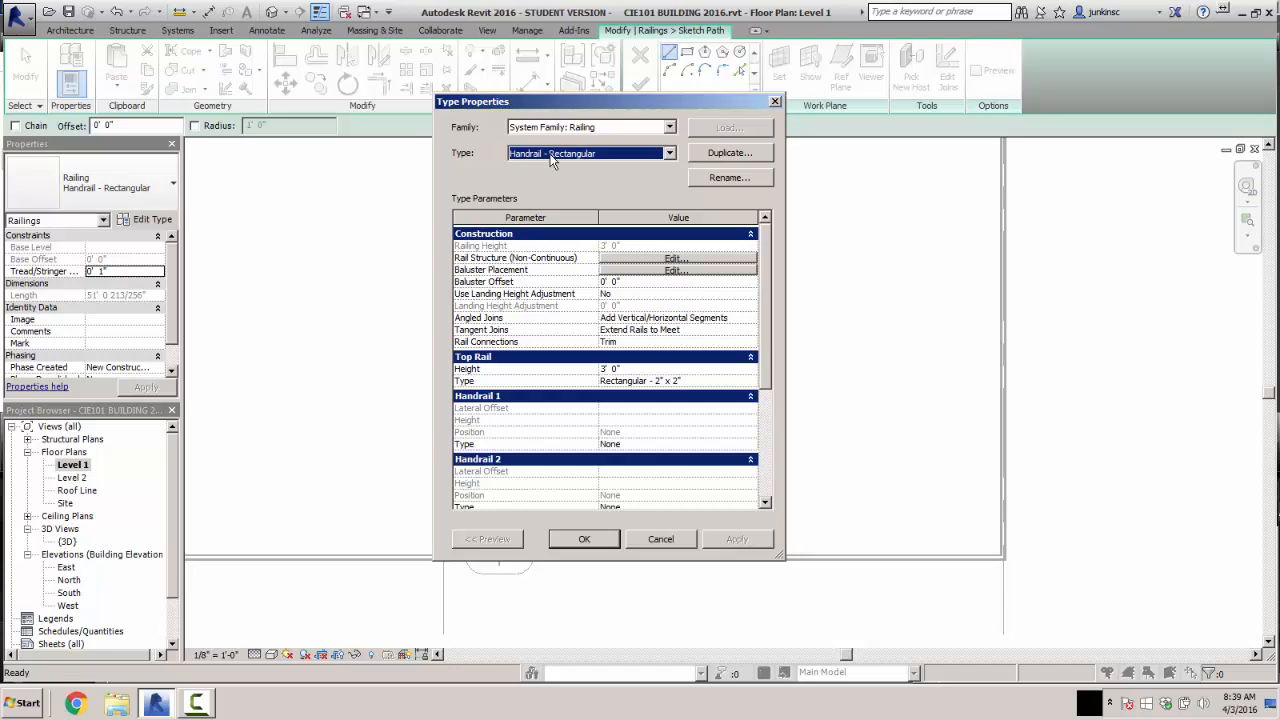
pyautogui.click(715, 154)
pyautogui.click(591, 318)
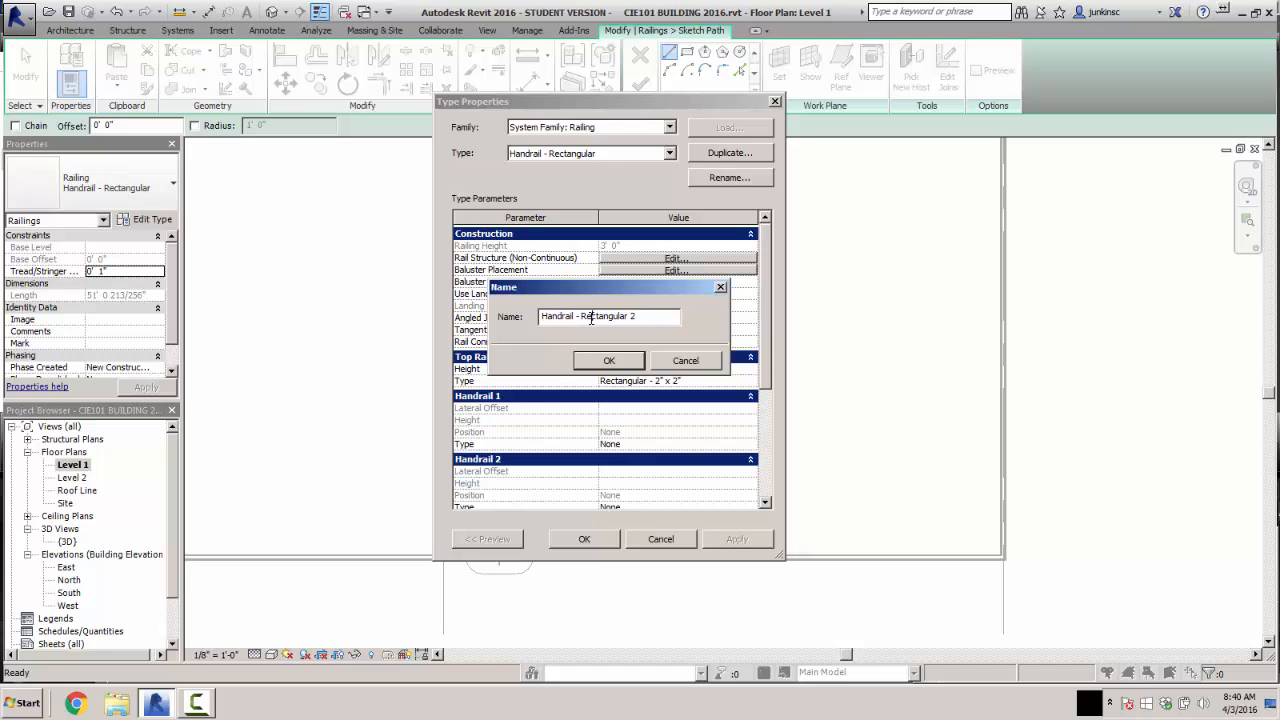
pyautogui.moveTo(582, 317); pyautogui.dragTo(684, 318)
pyautogui.write('Wall')
pyautogui.click(605, 361)
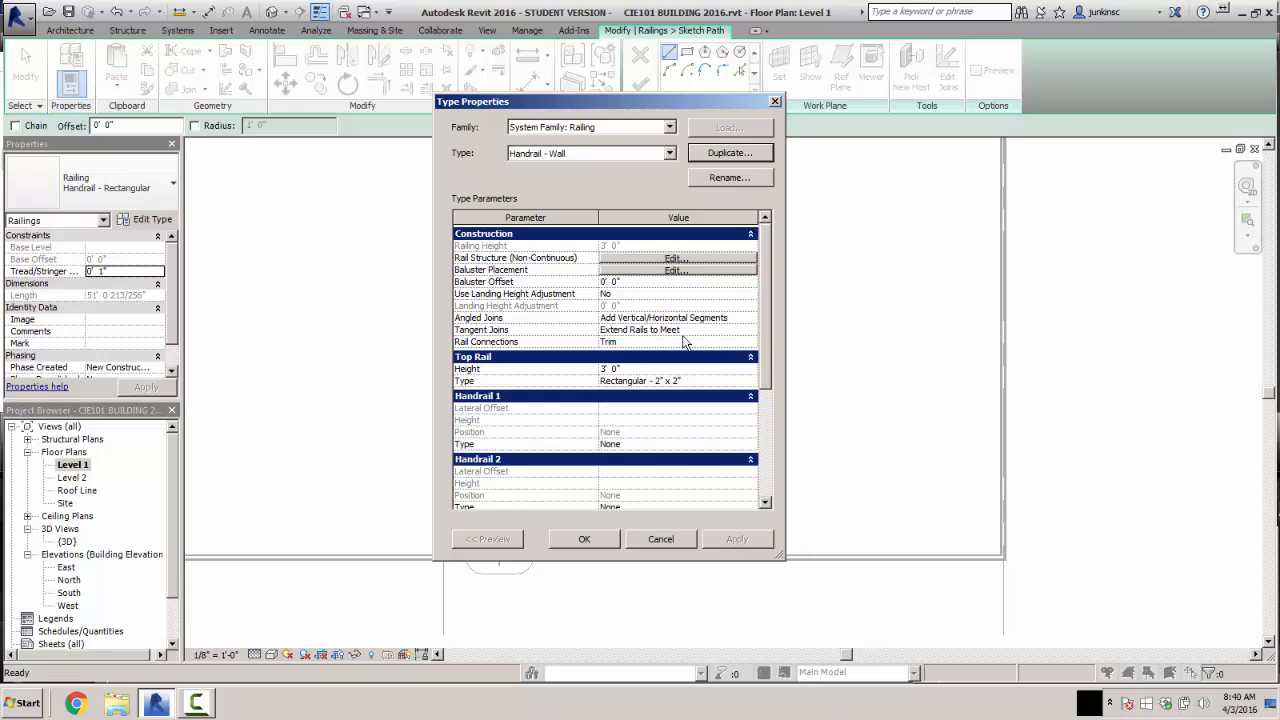
pyautogui.click(703, 270)
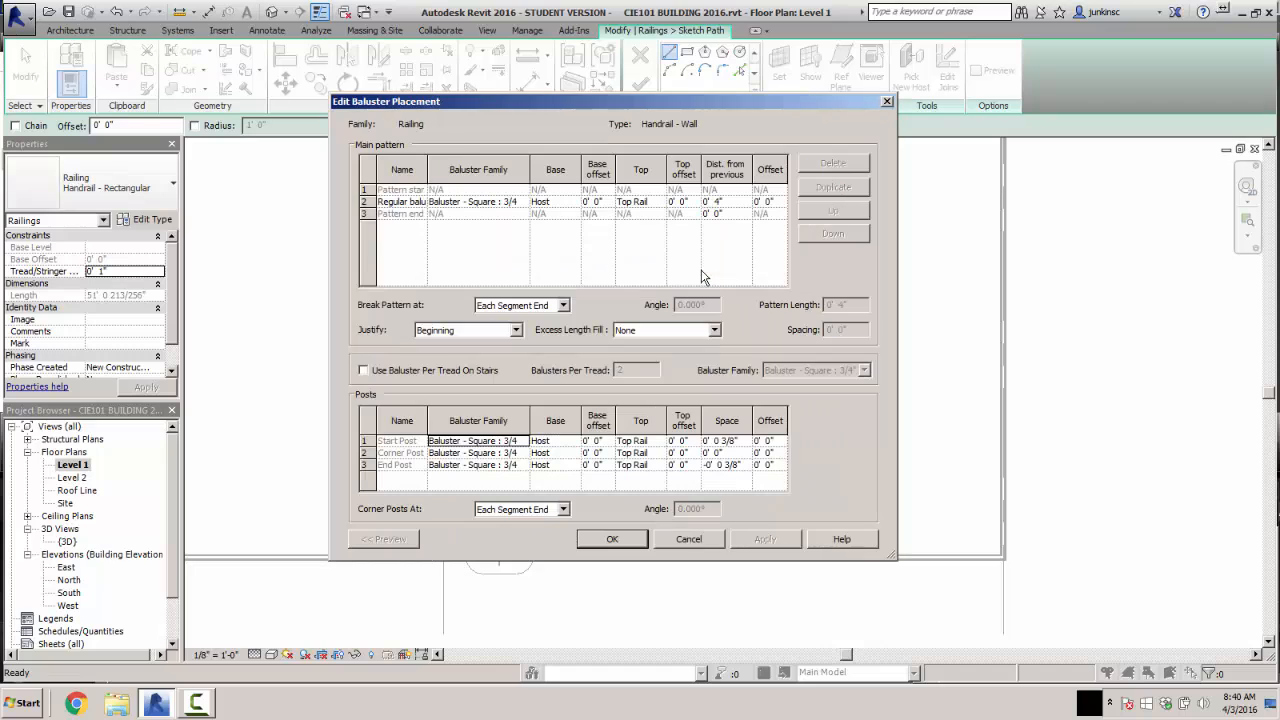
pyautogui.click(560, 202)
pyautogui.click(574, 202)
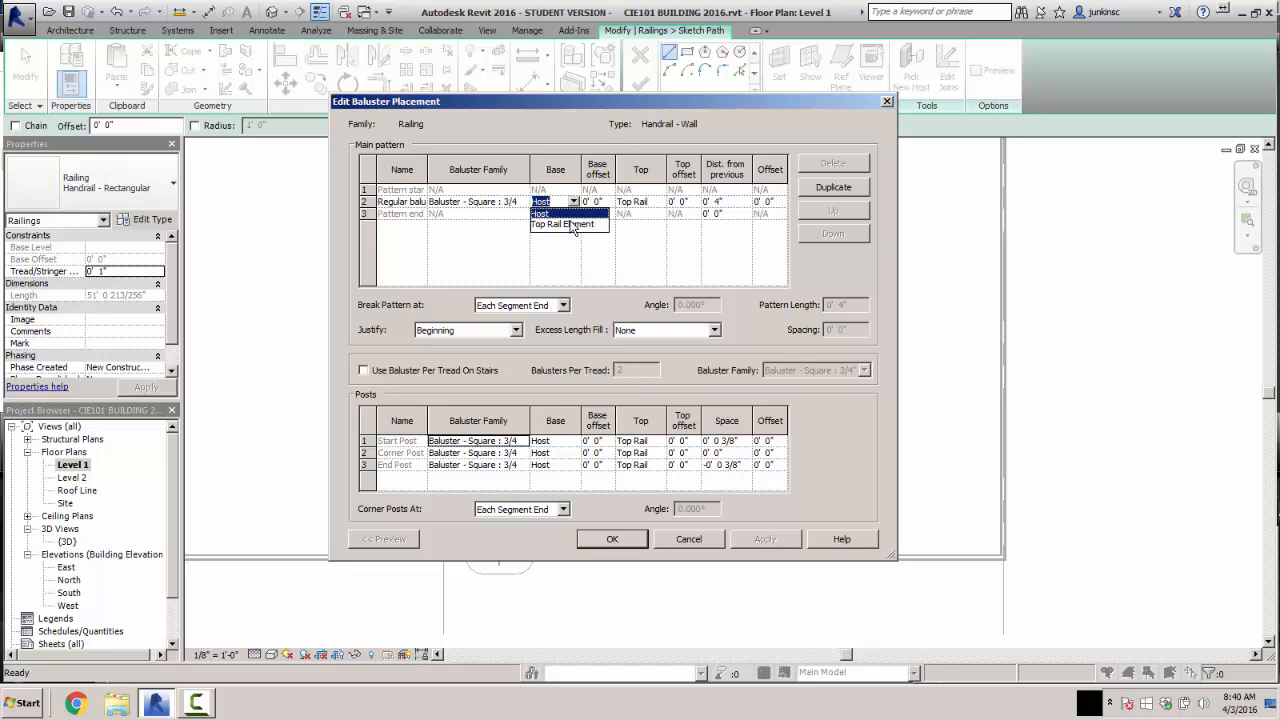
pyautogui.click(565, 442)
pyautogui.click(573, 442)
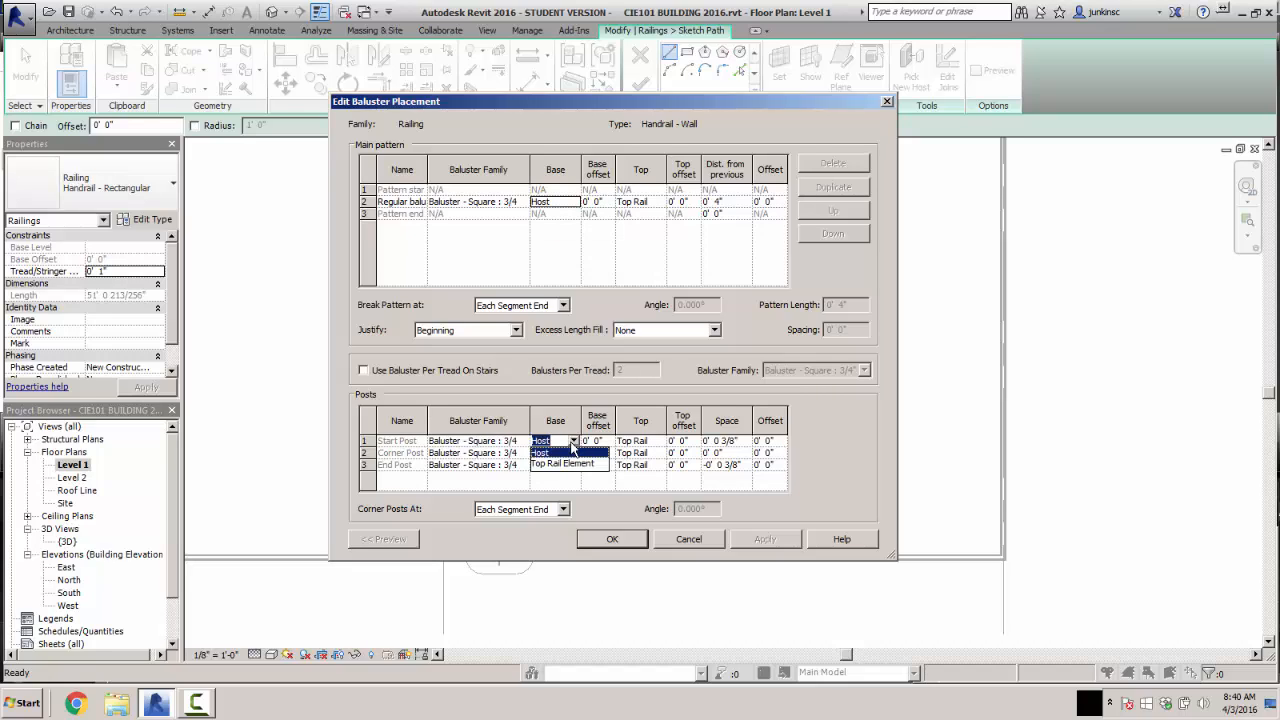
pyautogui.click(572, 445)
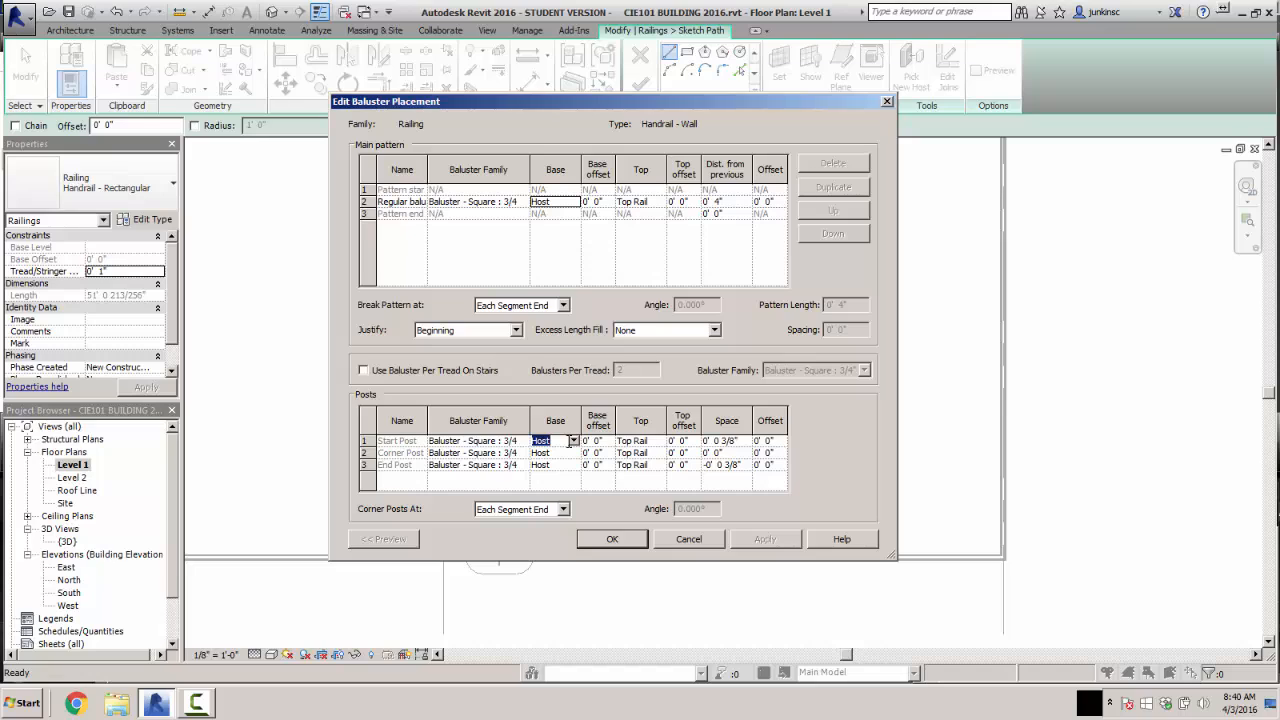
pyautogui.click(702, 543)
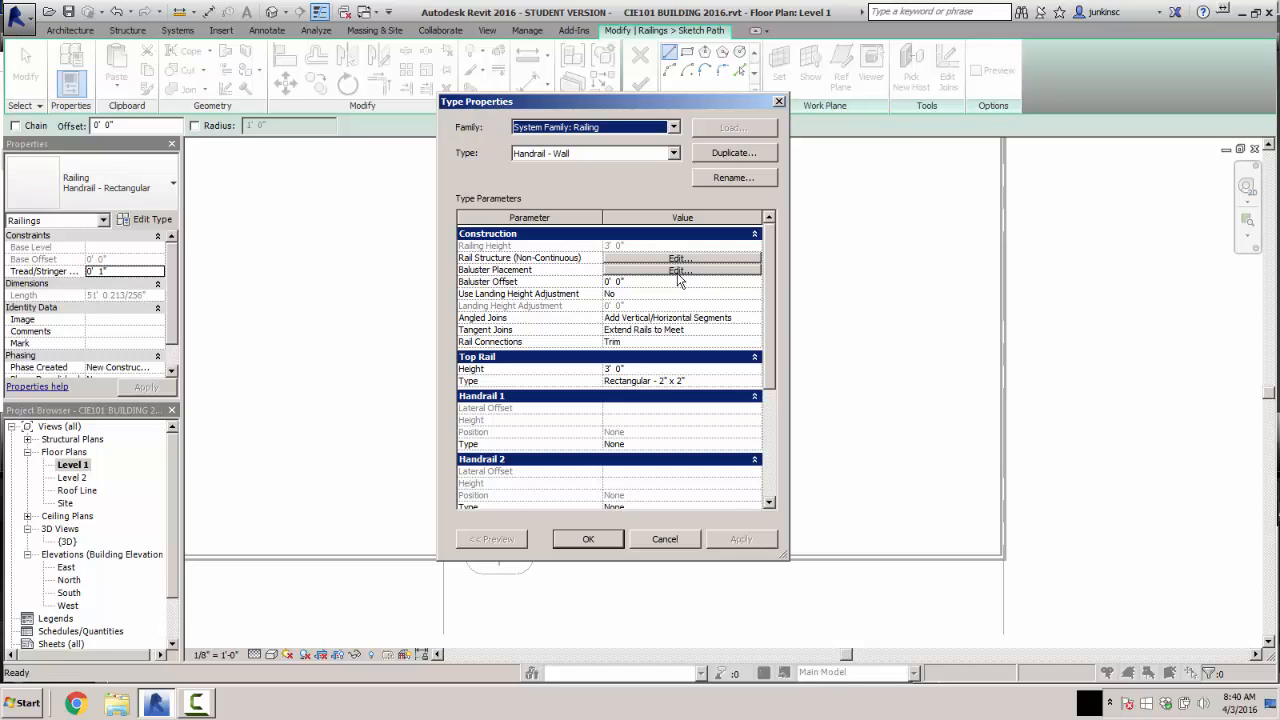
# - In the baluster placement of Handrail - Wall, set the baluster family of the corner, end and start posts to None
pyautogui.click(678, 272)
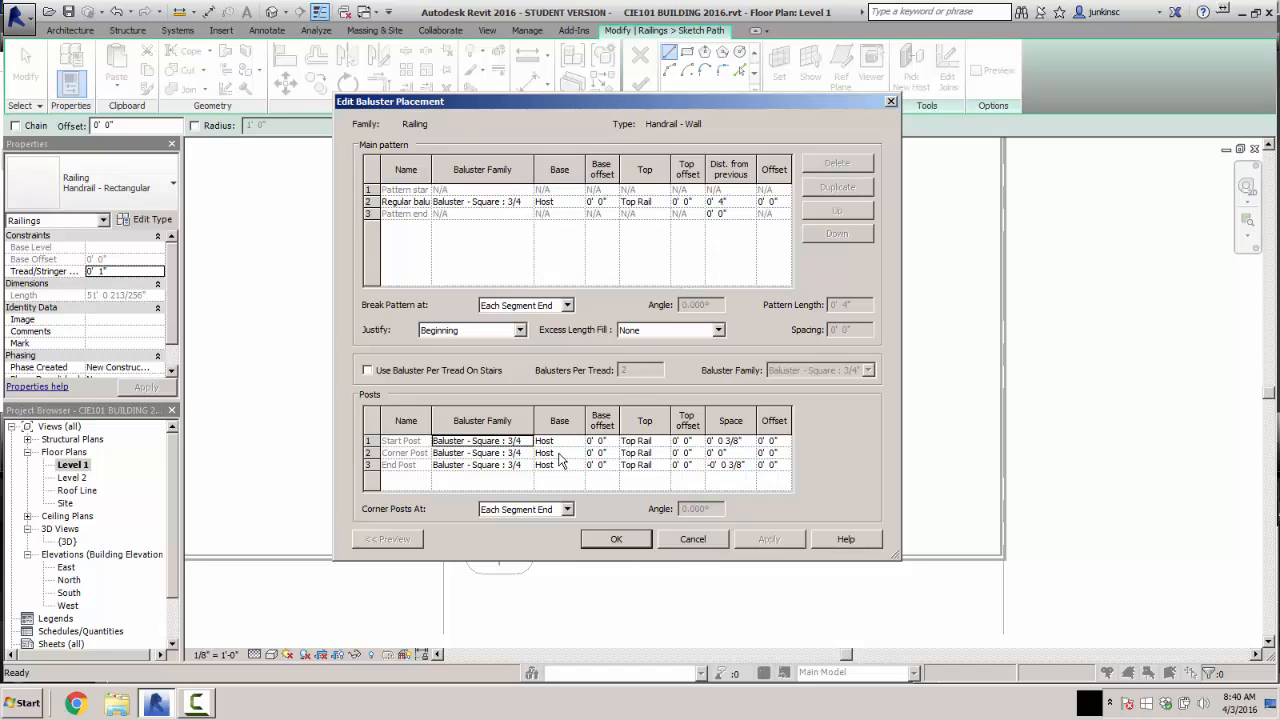
pyautogui.click(528, 455)
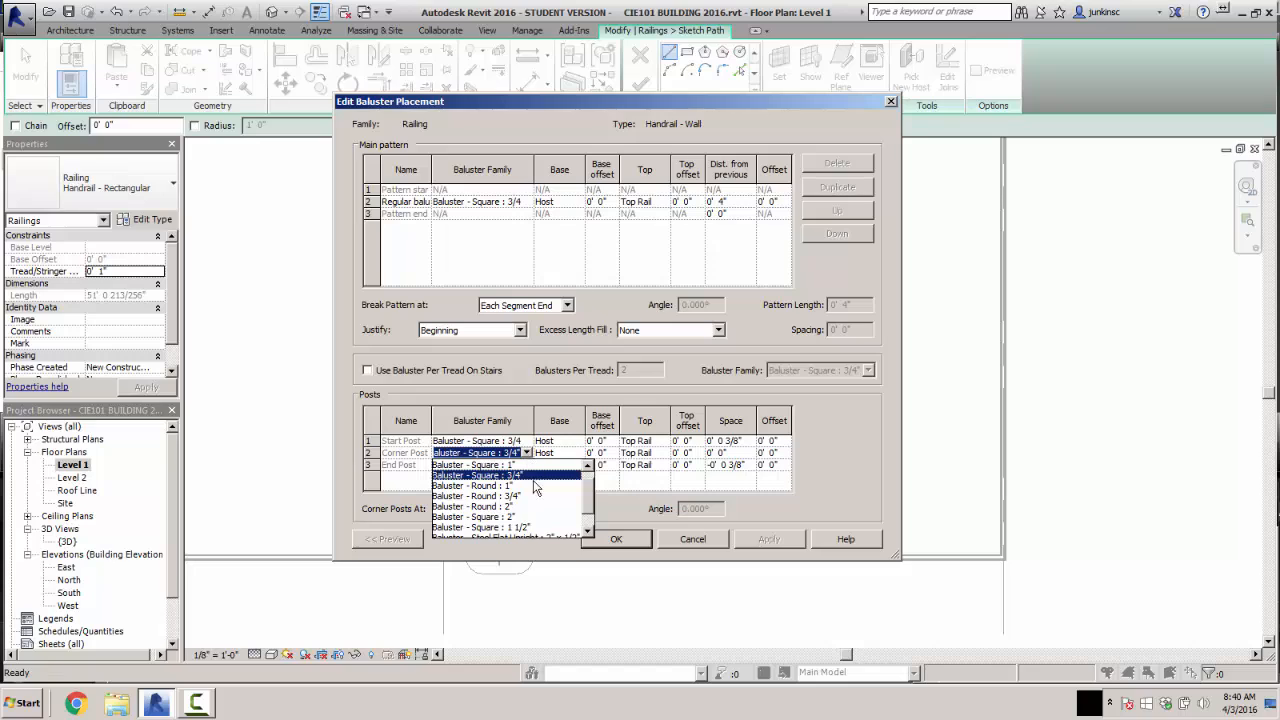
pyautogui.scroll(2, 591, 500)
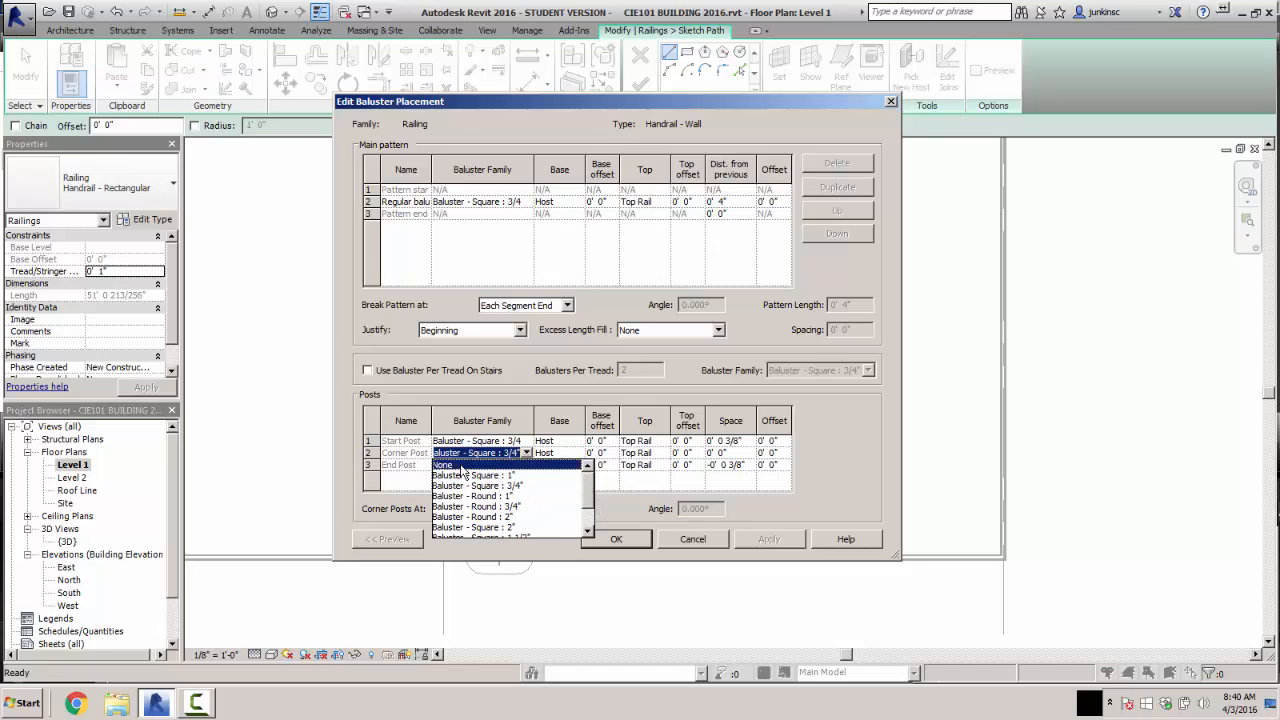
pyautogui.click(466, 467)
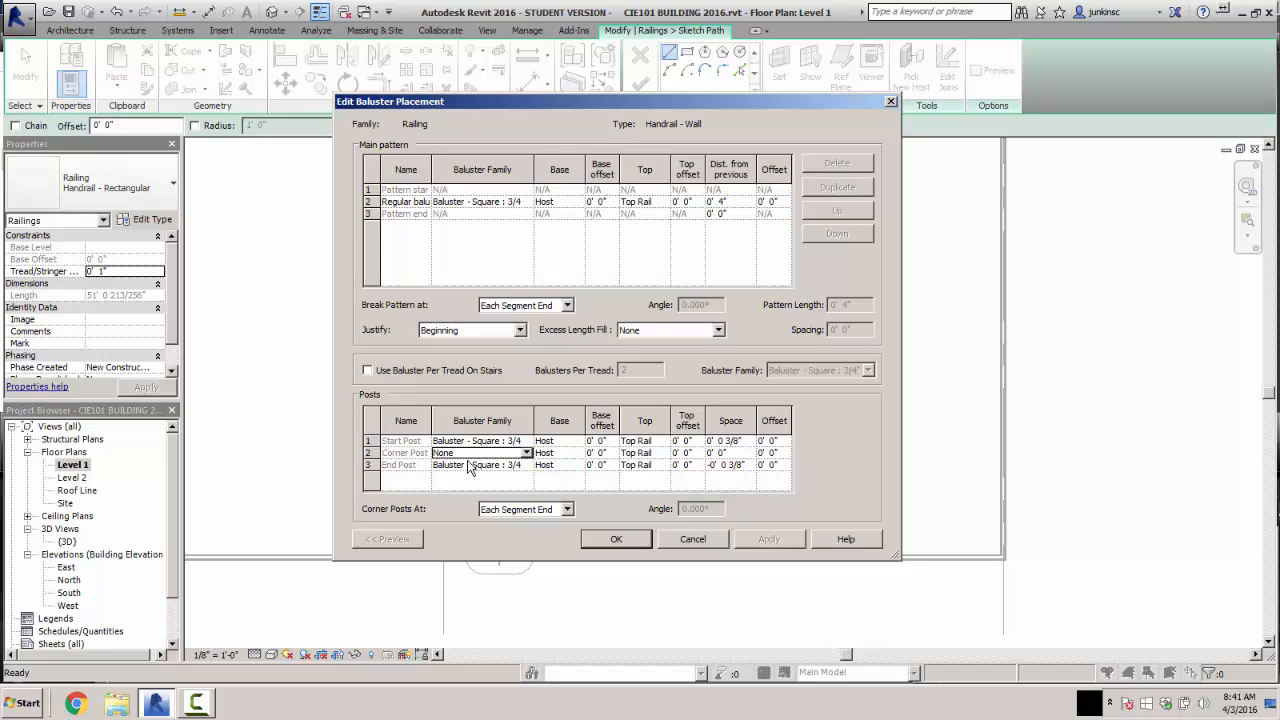
pyautogui.click(528, 466)
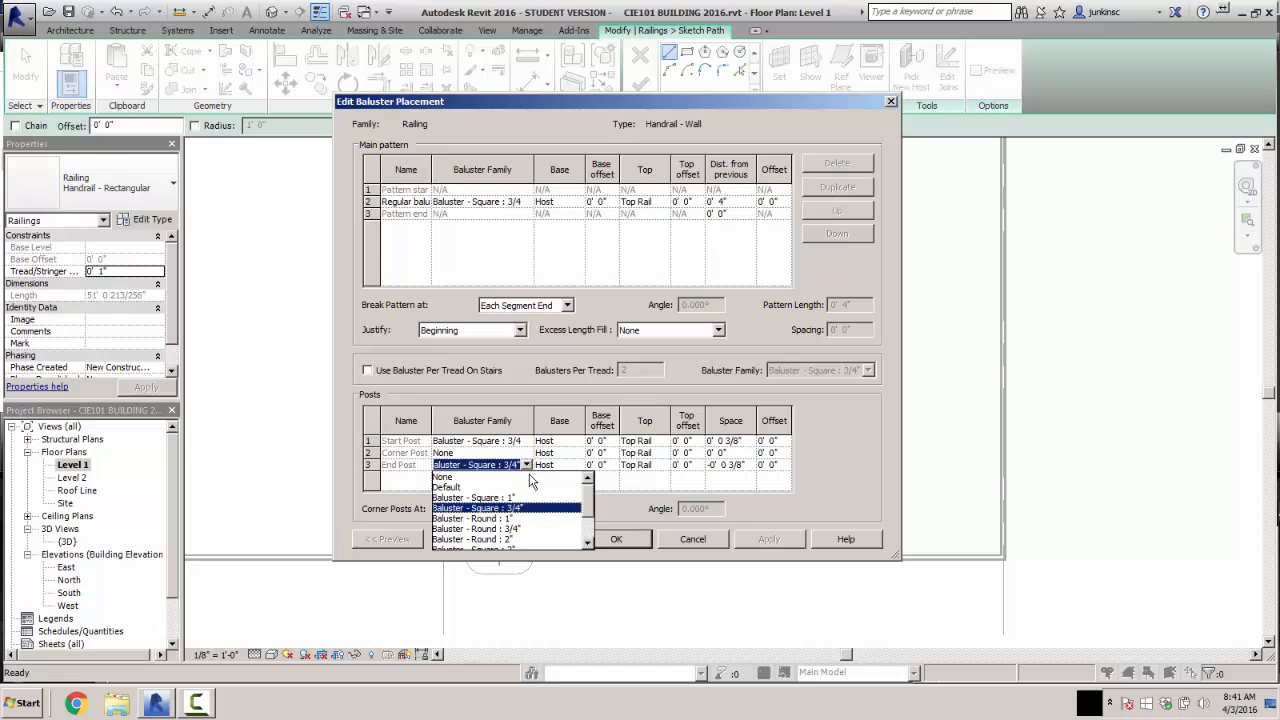
pyautogui.click(455, 478)
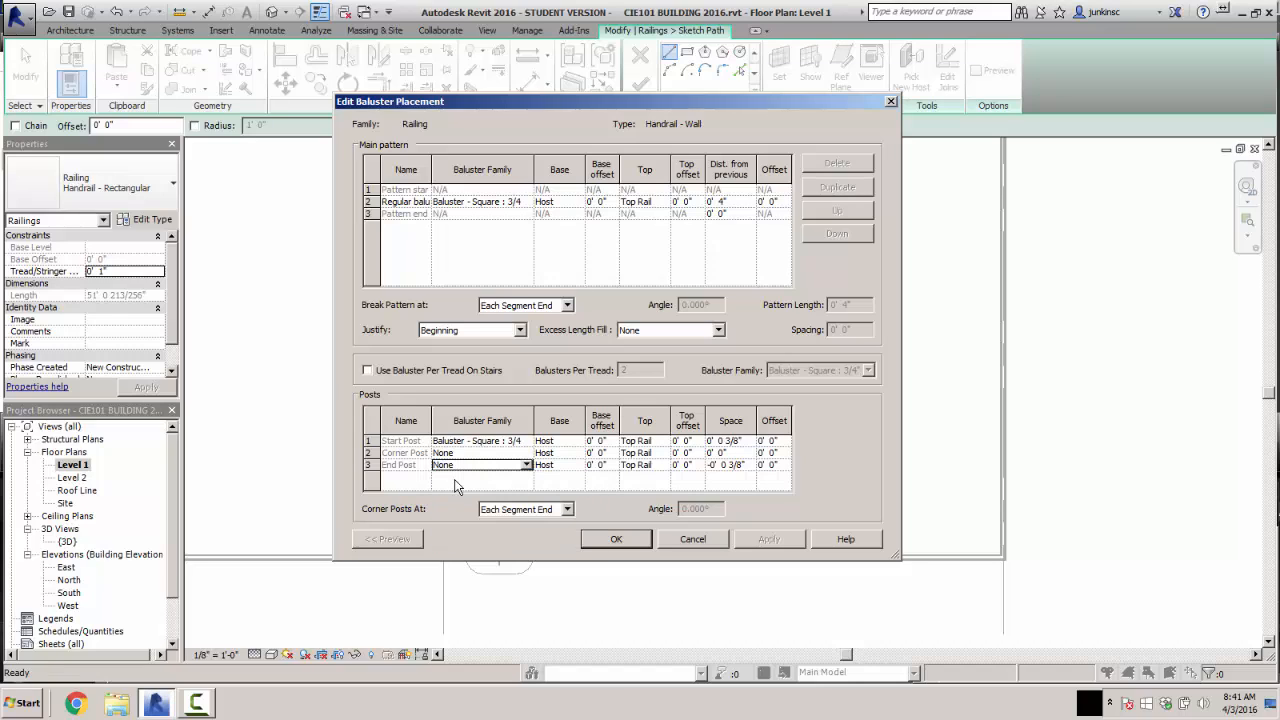
pyautogui.click(528, 442)
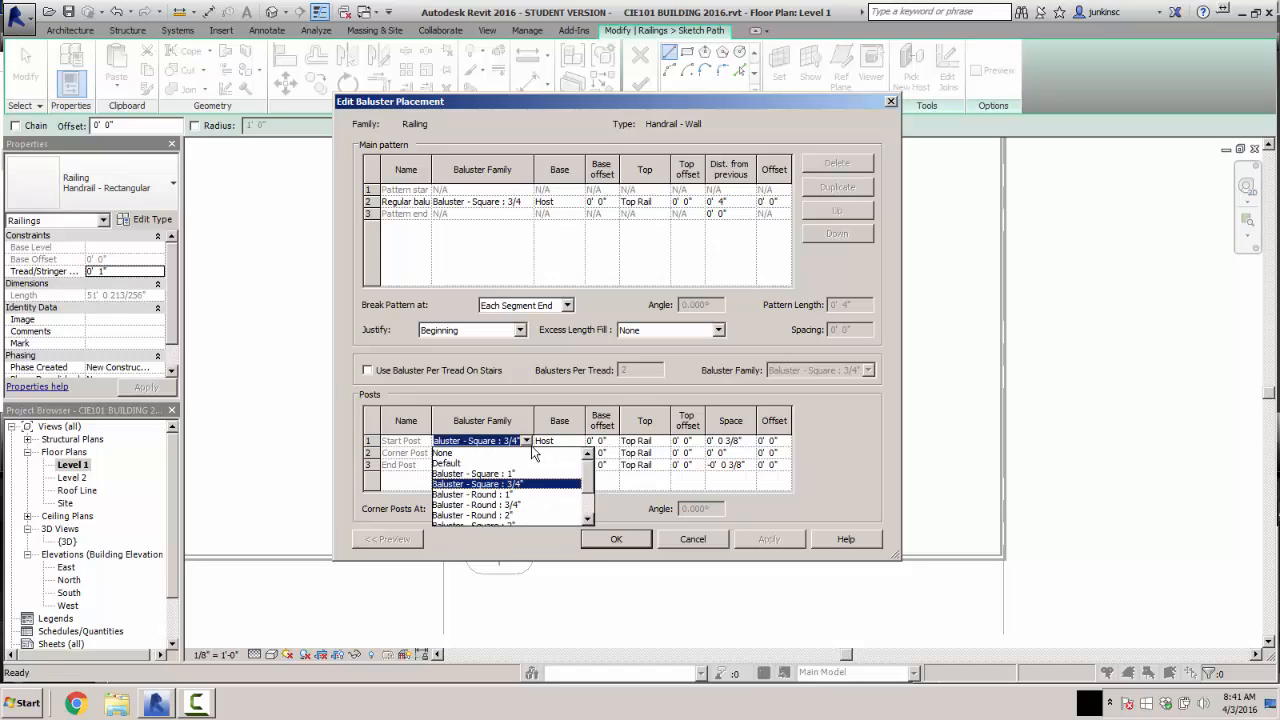
pyautogui.click(455, 455)
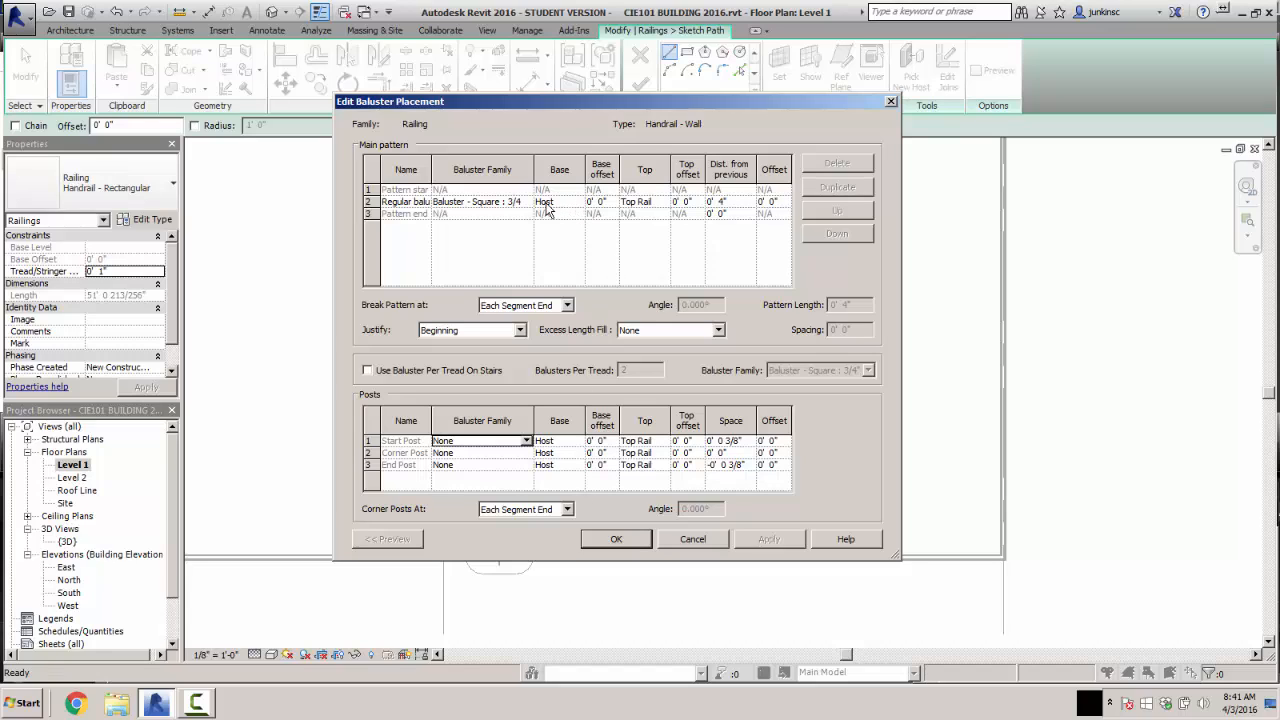
# - Set the regular baluster in the main pattern to None and accept the baluster placement
pyautogui.click(527, 204)
pyautogui.click(527, 202)
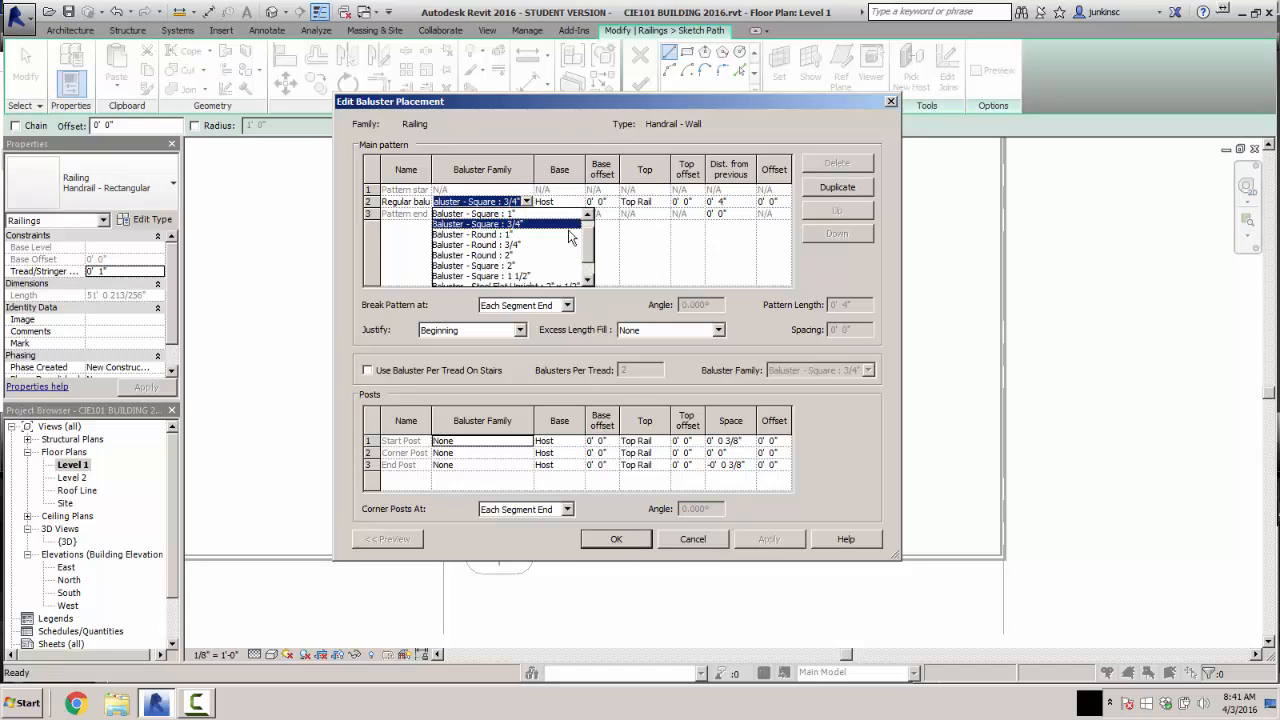
pyautogui.scroll(2, 588, 235)
pyautogui.click(478, 214)
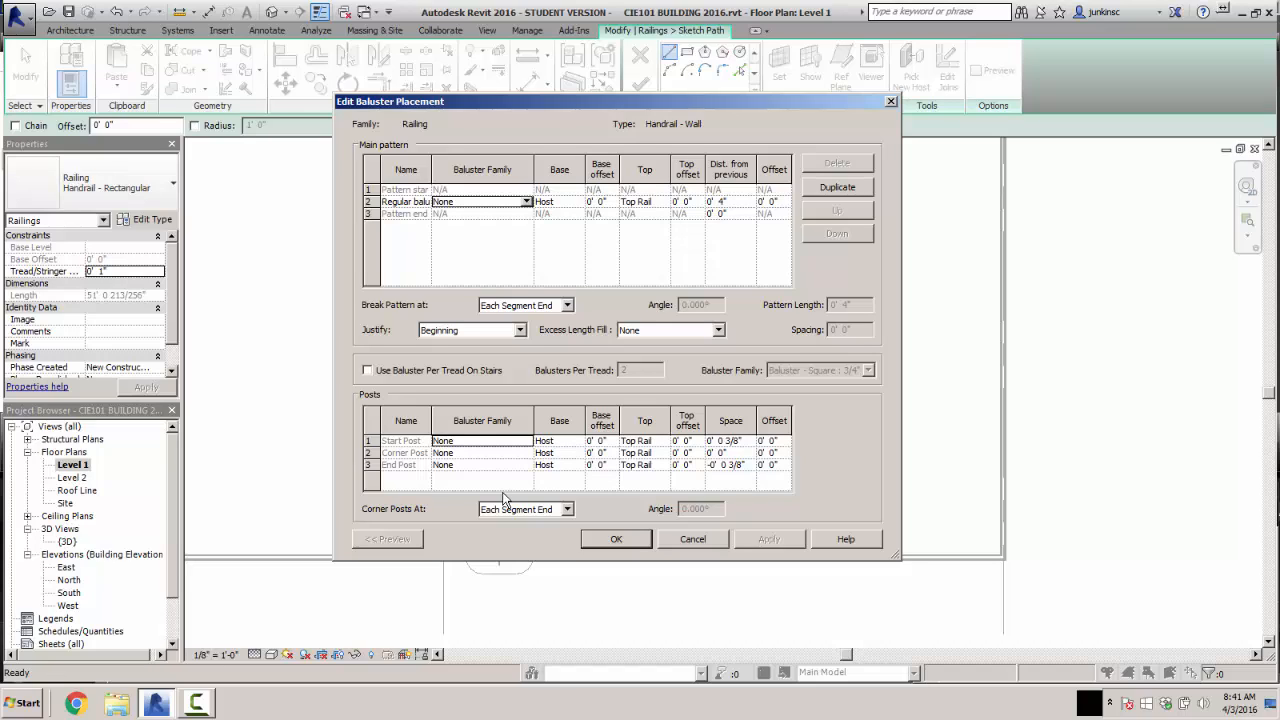
pyautogui.click(615, 539)
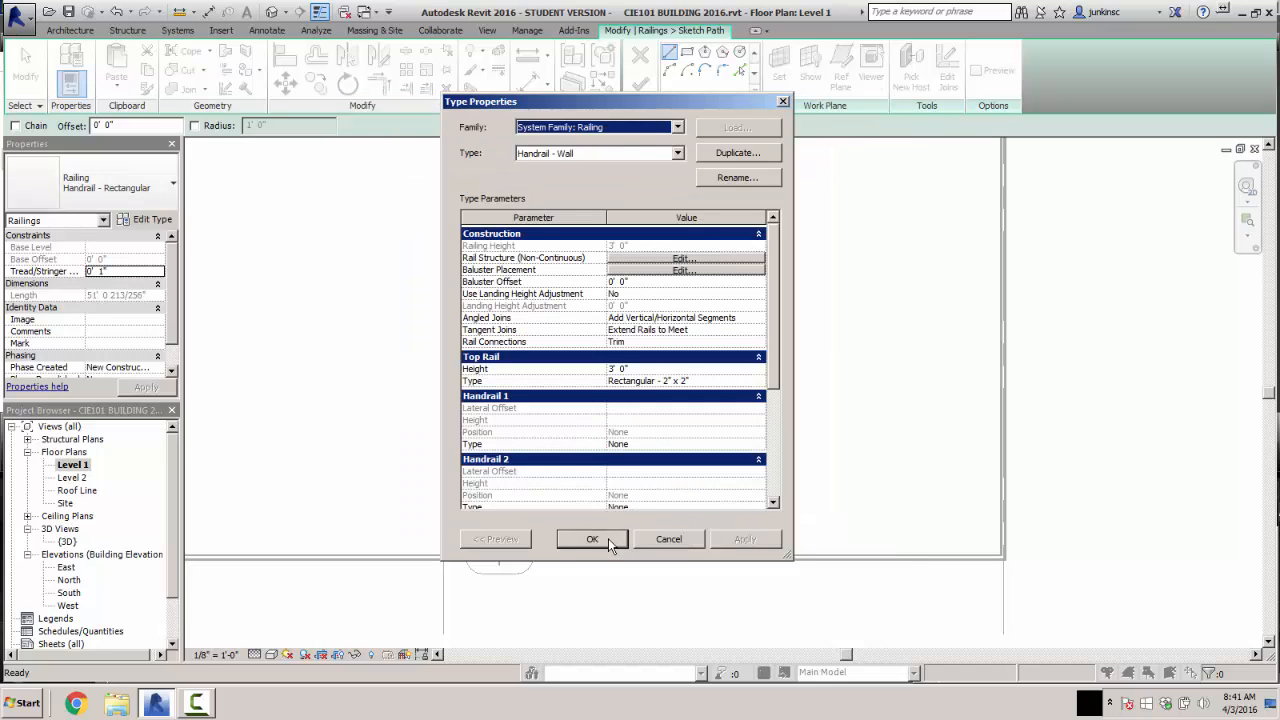
# - Accept the Handrail - Wall type properties and finish the railing path sketch
pyautogui.click(608, 538)
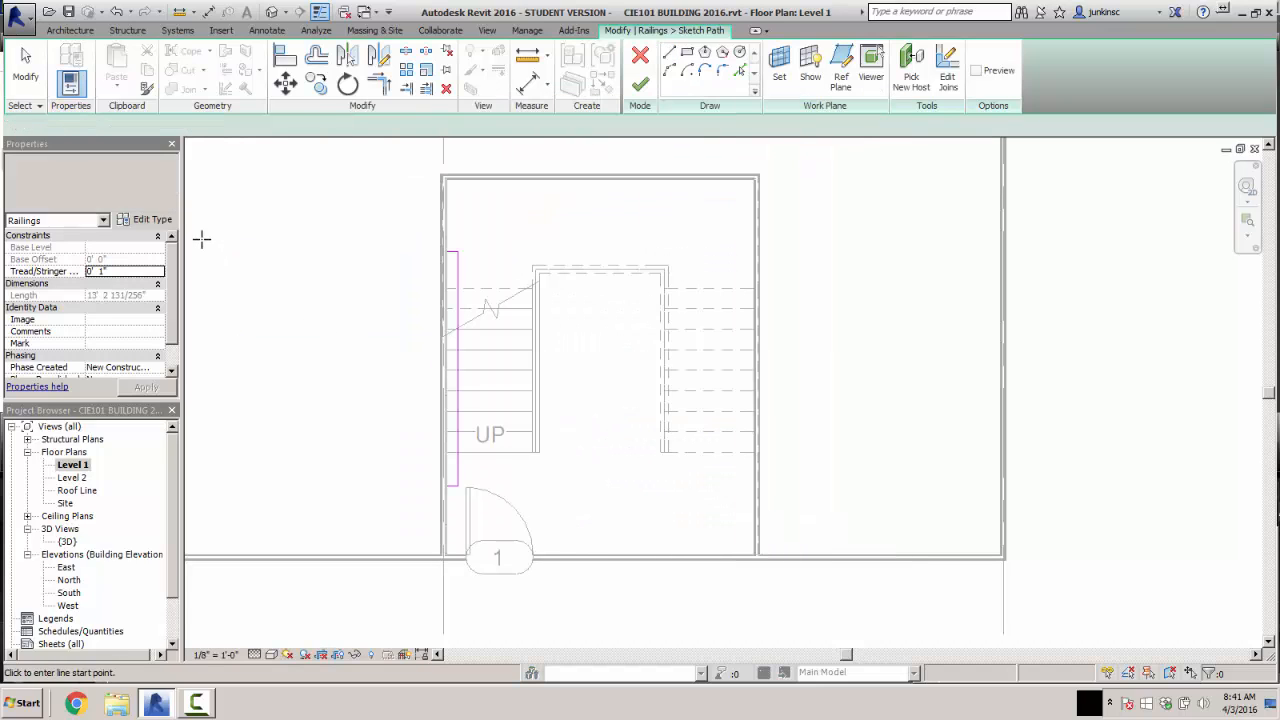
pyautogui.click(640, 88)
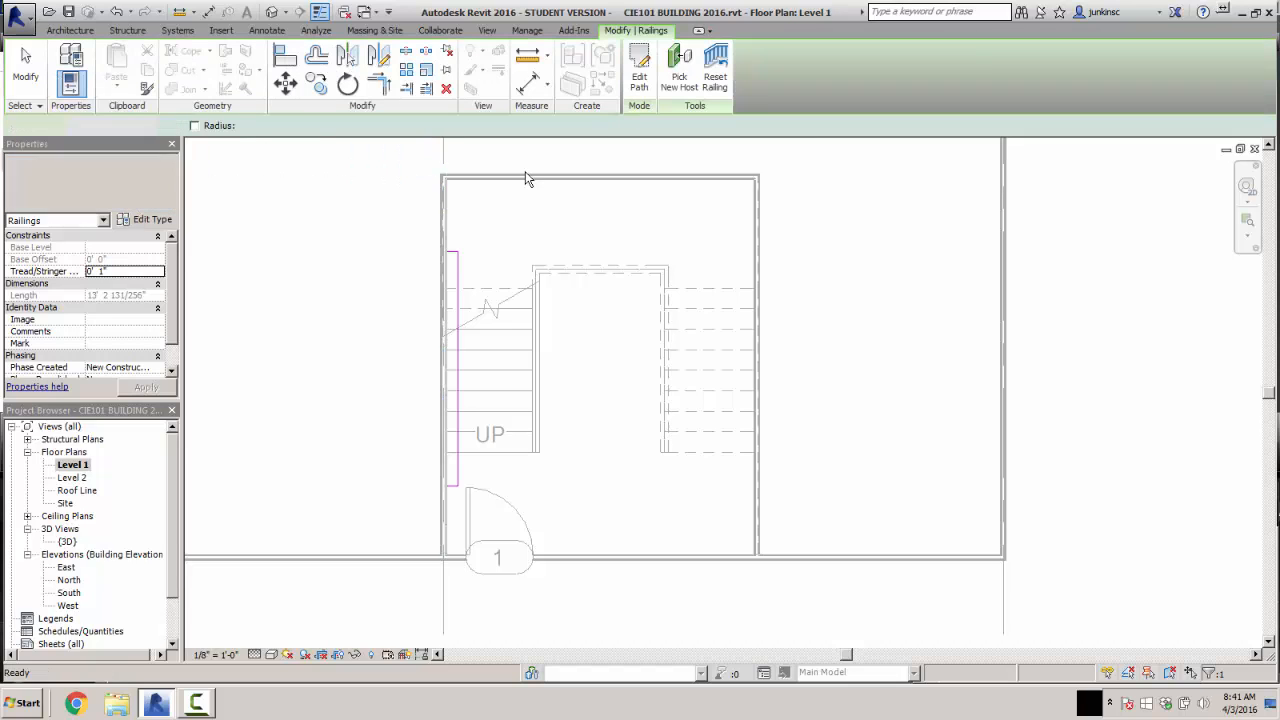
pyautogui.click(330, 313)
# - Examine the wall handrail and its end returns over the stair run in the 3D view
pyautogui.doubleClick(165, 540)
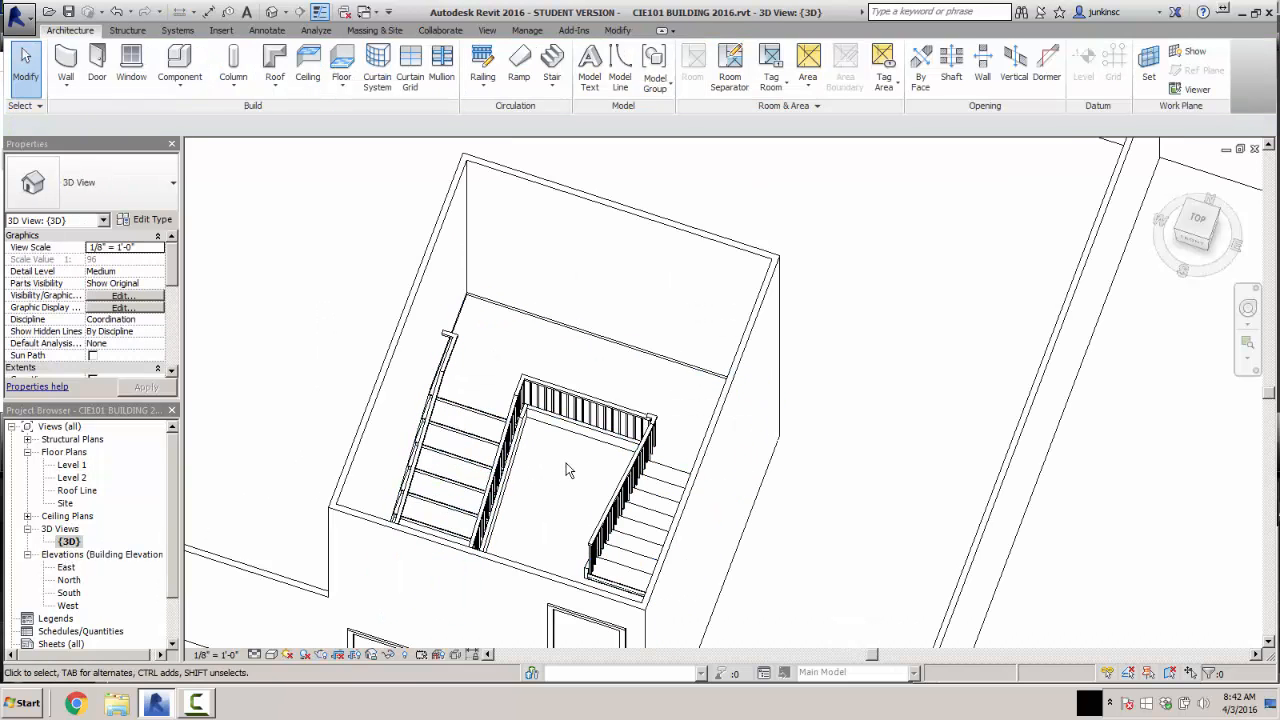
pyautogui.keyDown('shift'); pyautogui.moveTo(566, 470); pyautogui.dragTo(474, 418, button='middle'); pyautogui.keyUp('shift')
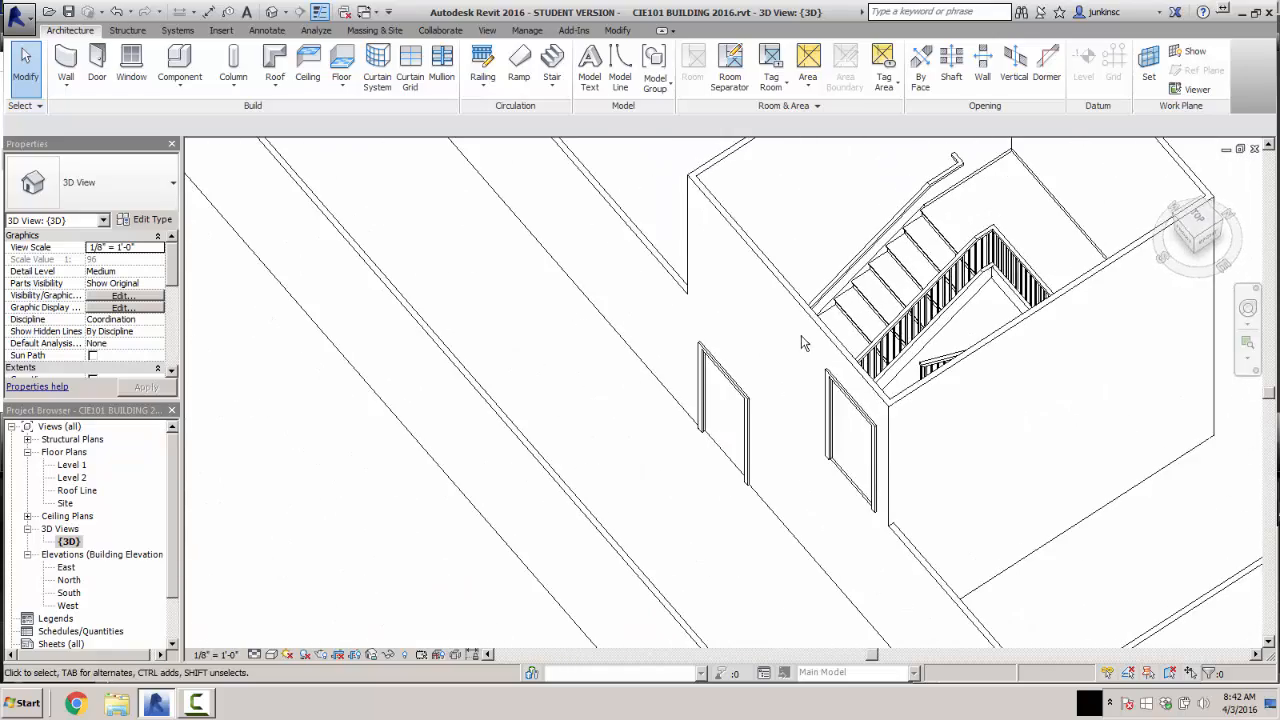
pyautogui.keyDown('shift'); pyautogui.moveTo(805, 343); pyautogui.dragTo(788, 360, button='middle'); pyautogui.keyUp('shift')
pyautogui.moveTo(892, 346); pyautogui.dragTo(588, 448, button='middle')
pyautogui.keyDown('shift'); pyautogui.moveTo(896, 312); pyautogui.dragTo(966, 317, button='middle'); pyautogui.keyUp('shift')
pyautogui.moveTo(768, 358); pyautogui.dragTo(715, 371, button='middle')
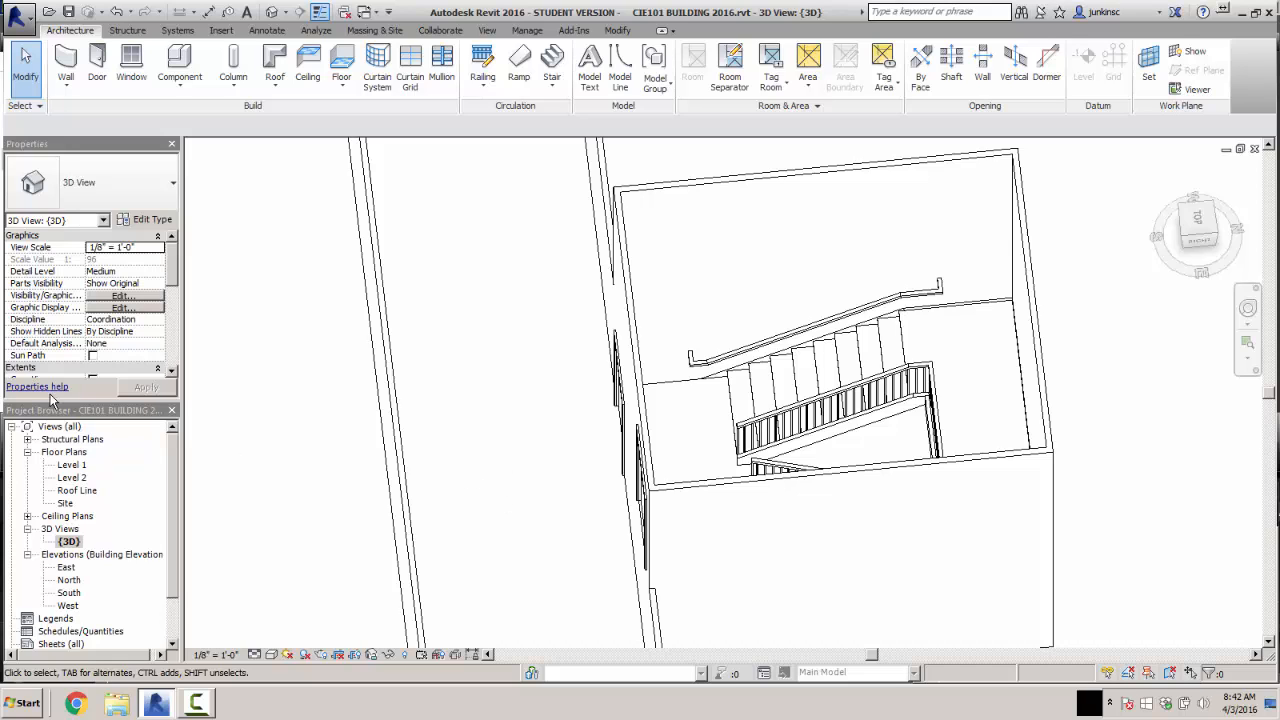
# - On the Level 1 plan, mirror a copy of the wall handrail about a vertical axis through the midpoint of the stairwell's upper wall
pyautogui.doubleClick(72, 465)
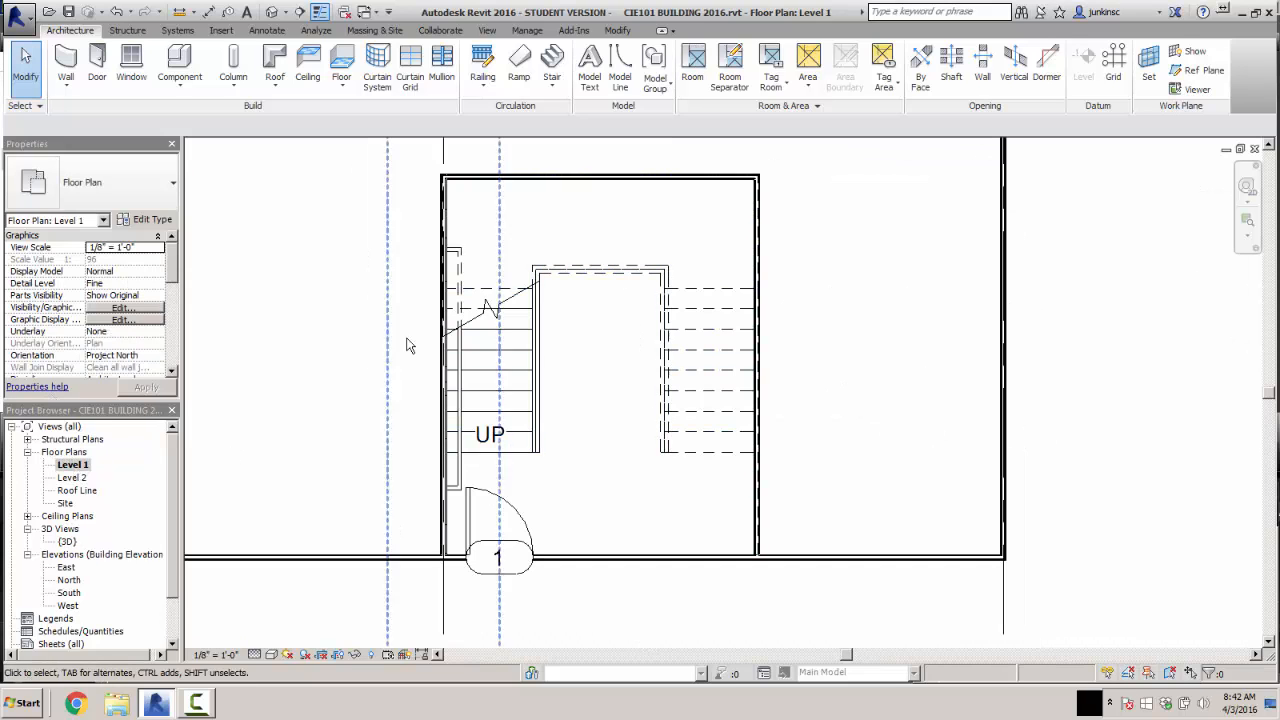
pyautogui.click(454, 310)
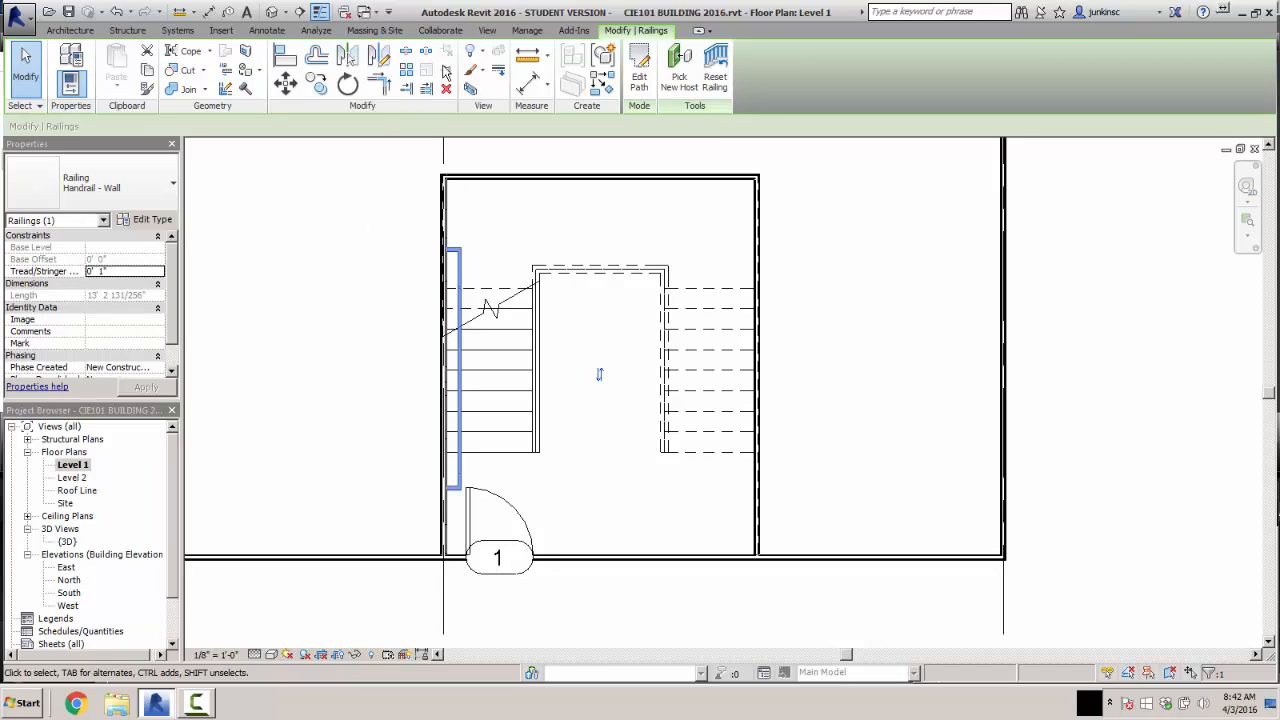
pyautogui.click(378, 55)
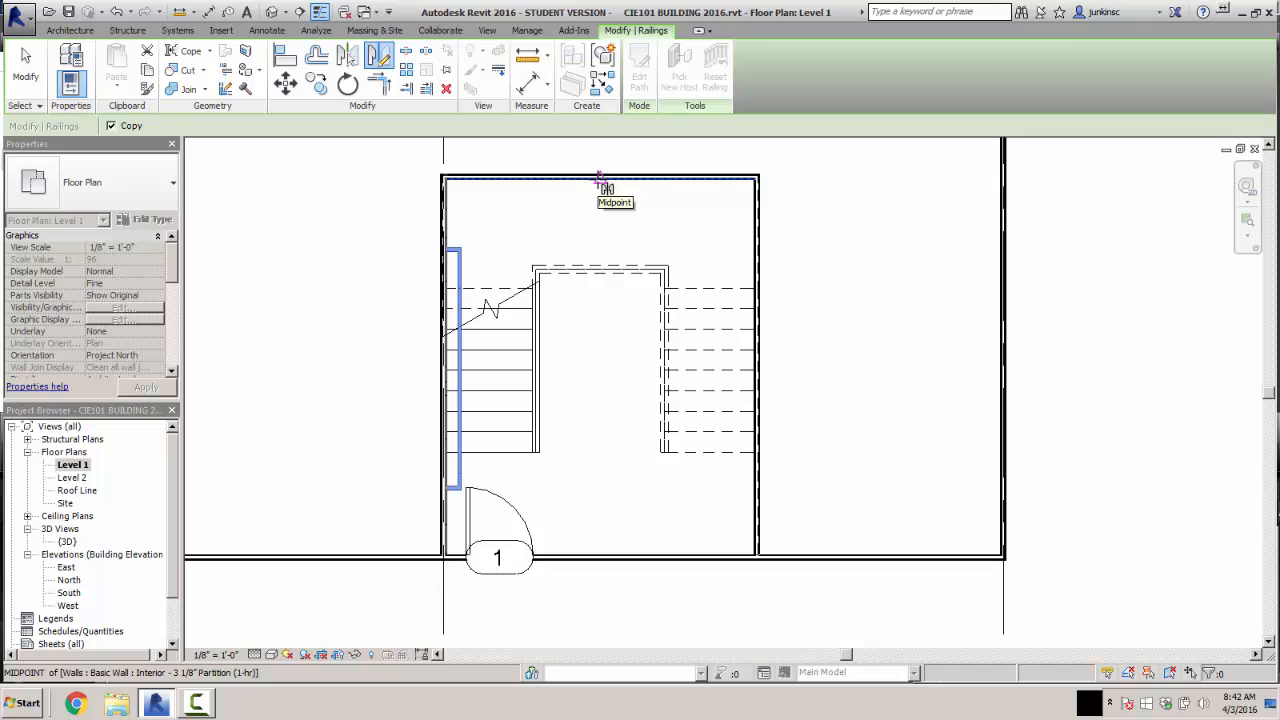
pyautogui.click(600, 179)
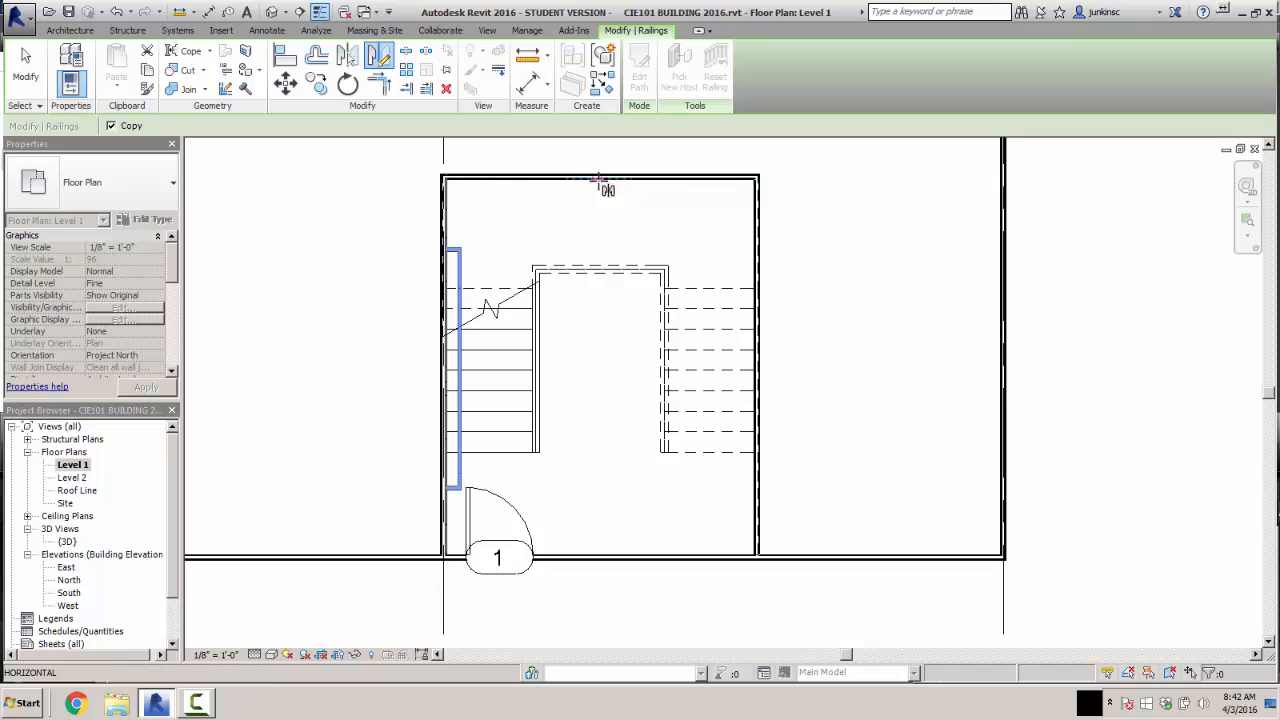
pyautogui.click(600, 452)
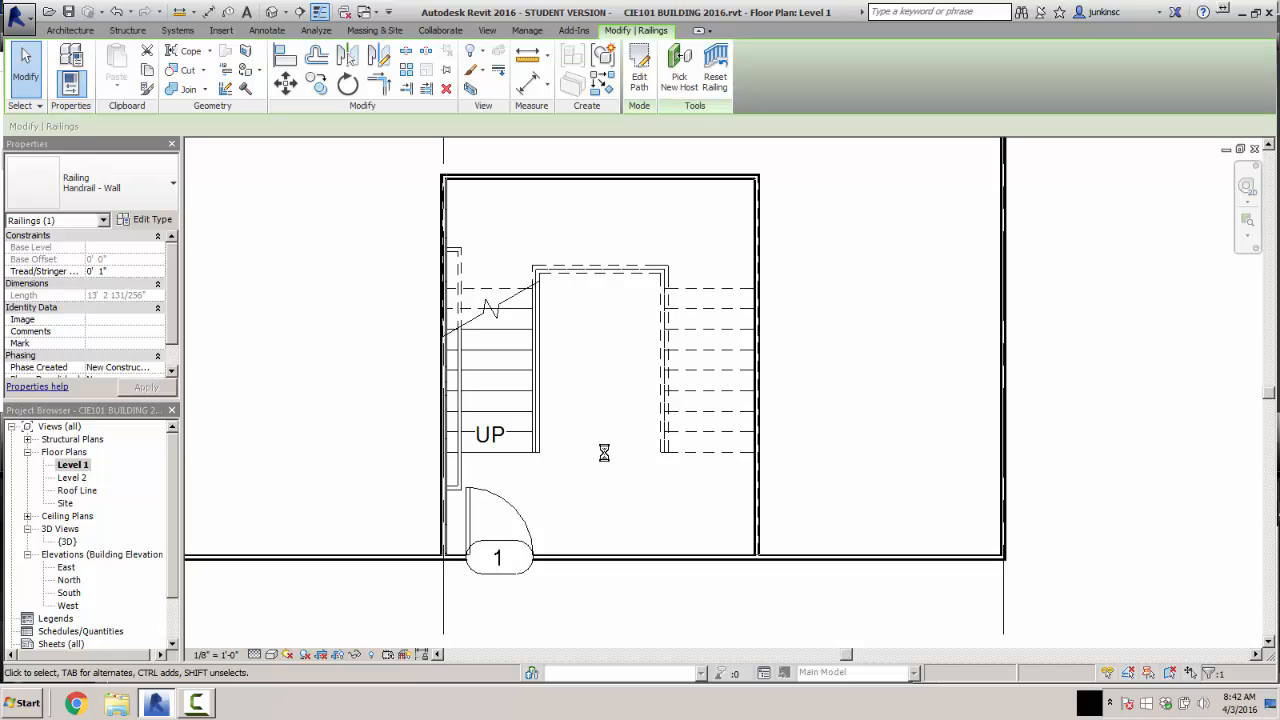
# - Open the Level 2 floor plan and check the mirrored handrail in the stairwell
pyautogui.doubleClick(73, 478)
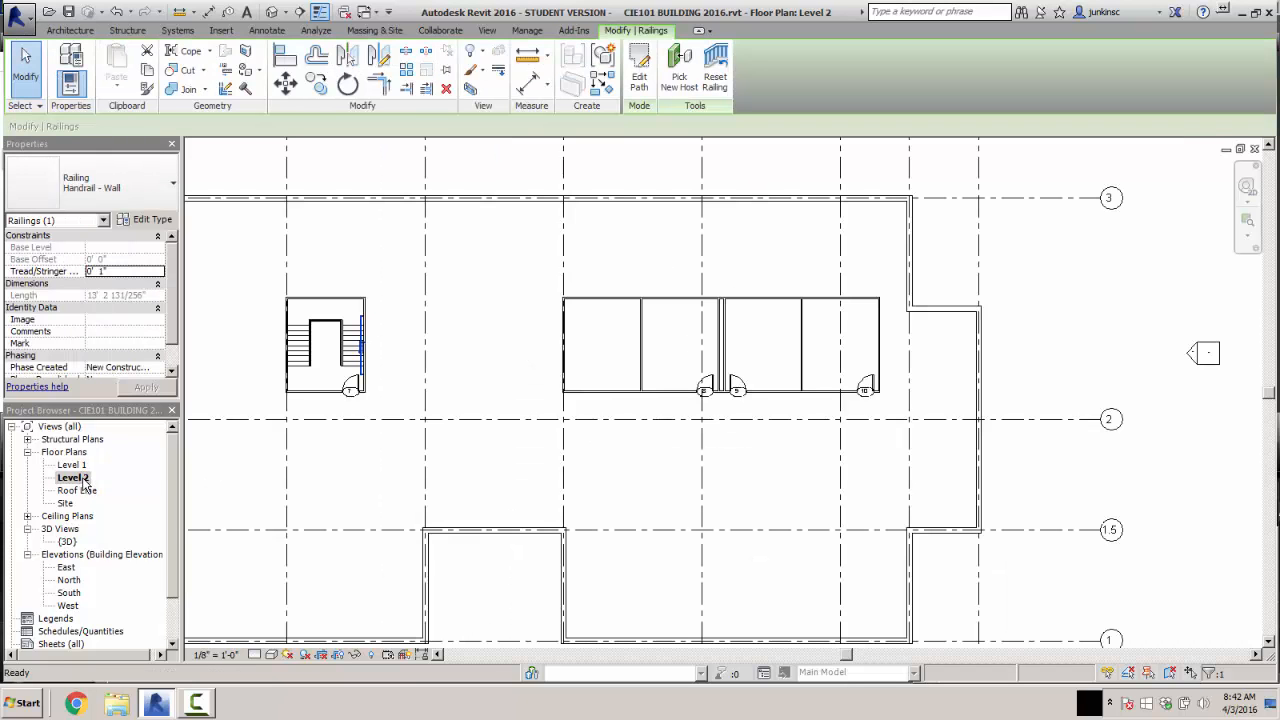
pyautogui.scroll(3, 247, 320)
pyautogui.scroll(2, 297, 340)
pyautogui.click(283, 341)
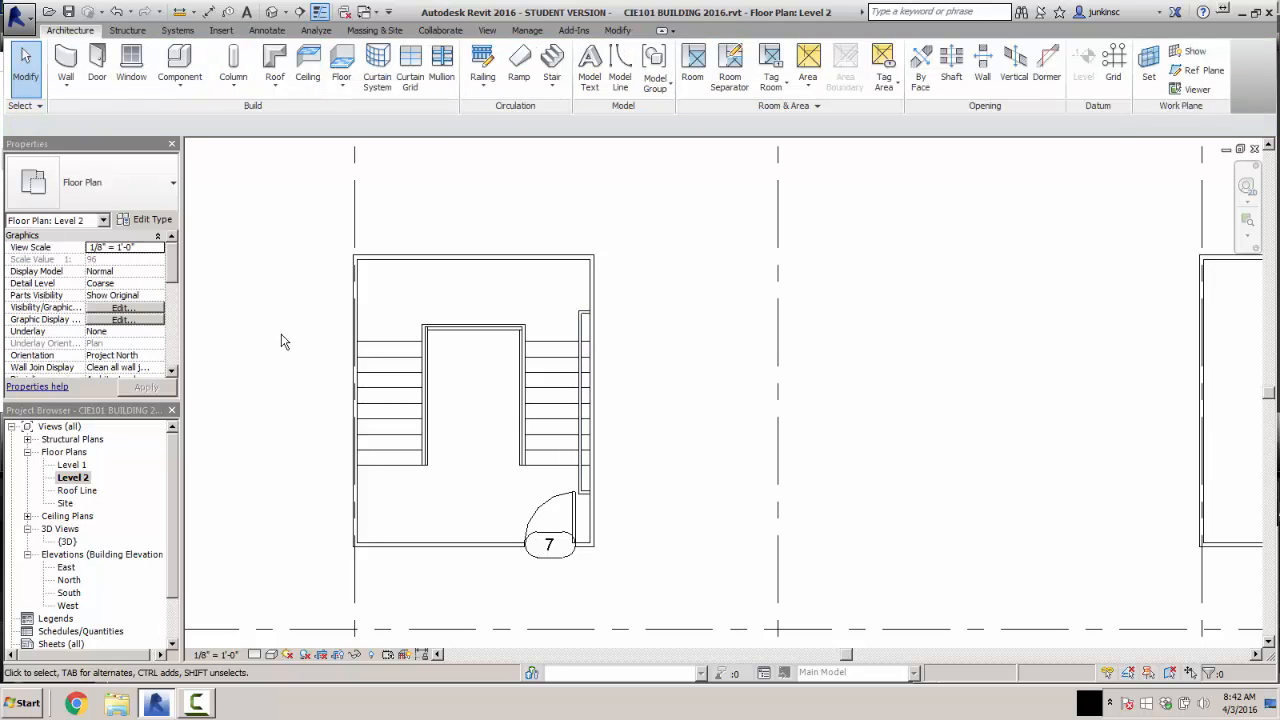
# - Examine the stair railings and wall handrails in the stairwell in the 3D view from several sides
pyautogui.doubleClick(66, 542)
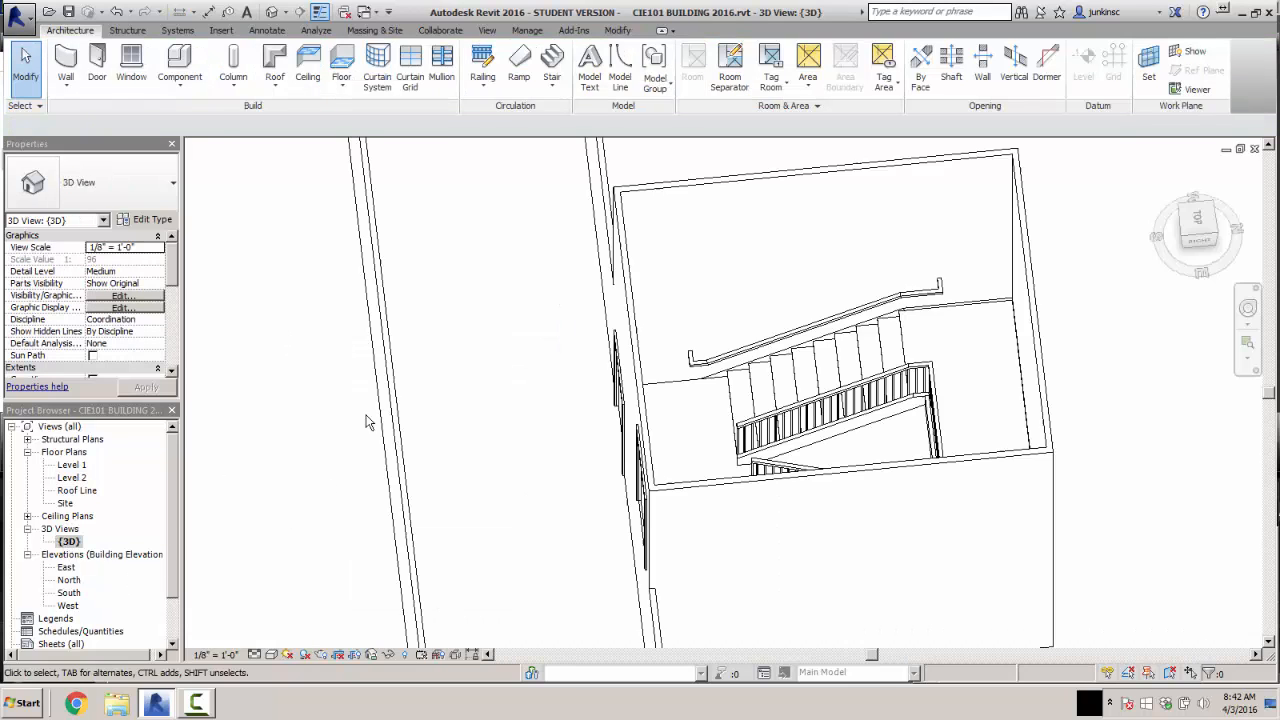
pyautogui.keyDown('shift'); pyautogui.moveTo(395, 374); pyautogui.dragTo(530, 428, button='middle'); pyautogui.keyUp('shift')
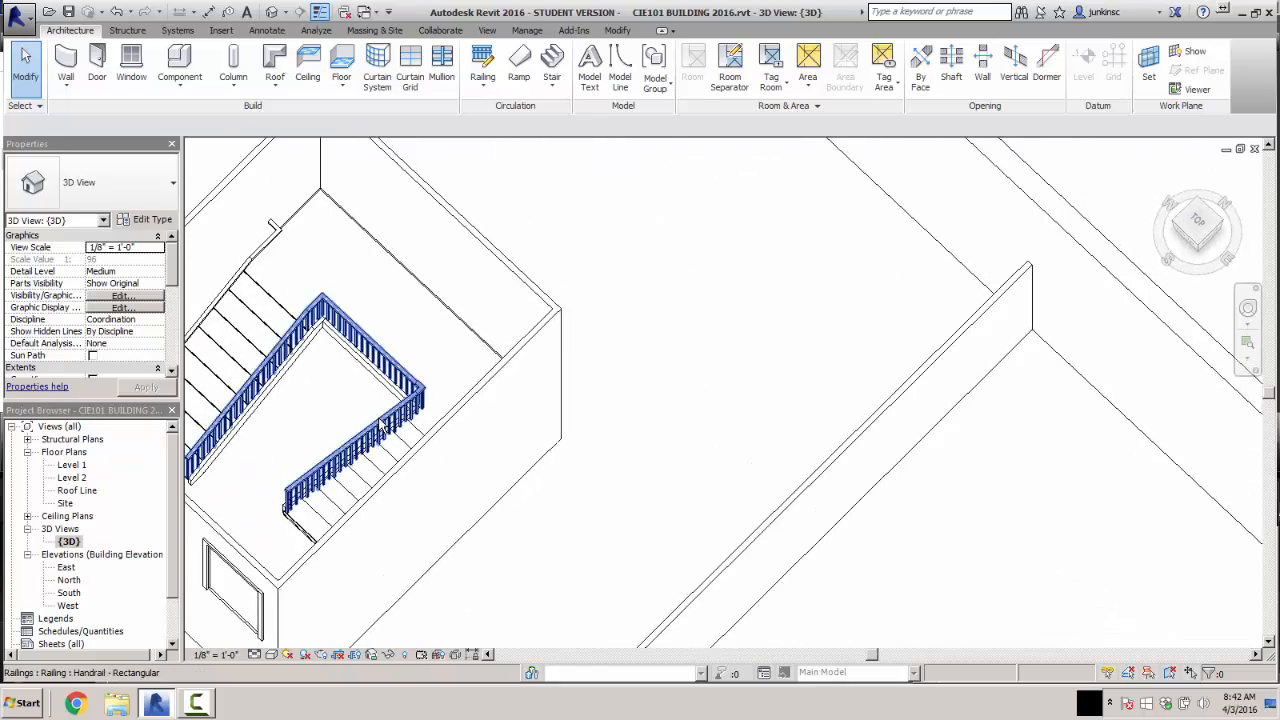
pyautogui.moveTo(380, 423); pyautogui.dragTo(623, 411, button='middle')
pyautogui.moveTo(540, 441); pyautogui.dragTo(511, 426, button='middle')
pyautogui.scroll(-2, 513, 418)
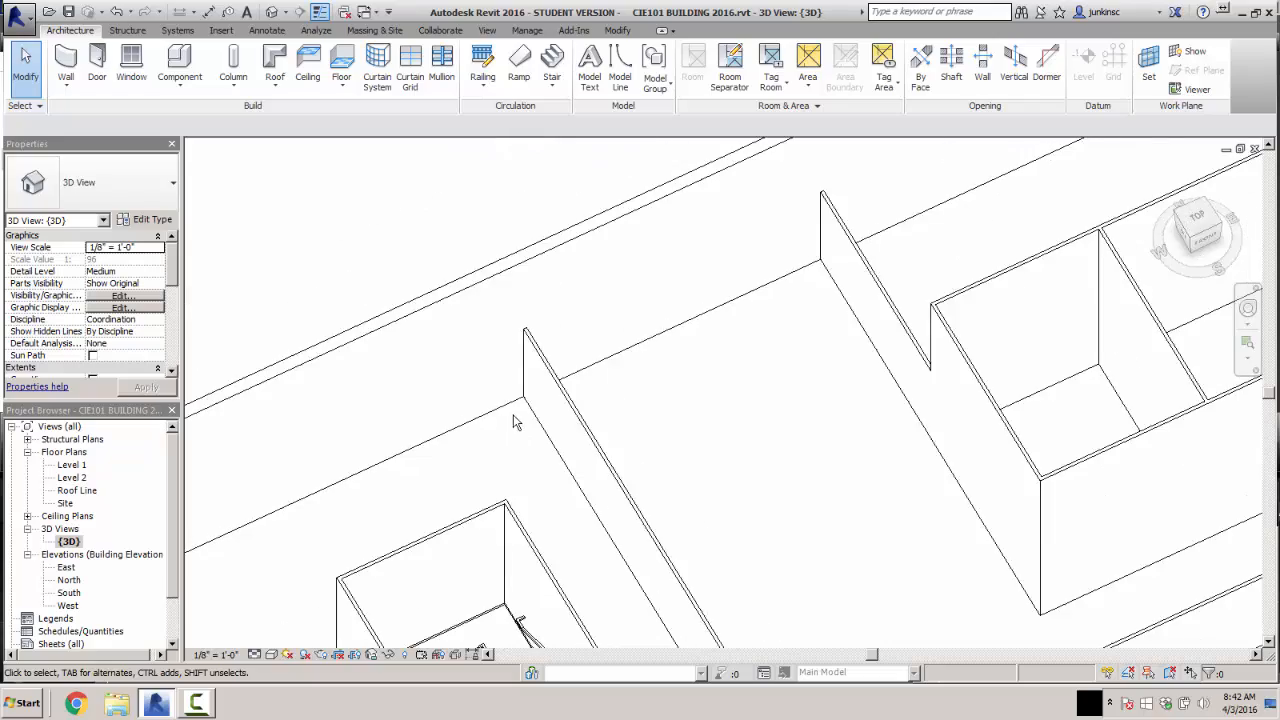
pyautogui.scroll(-4, 513, 420)
pyautogui.scroll(6, 526, 486)
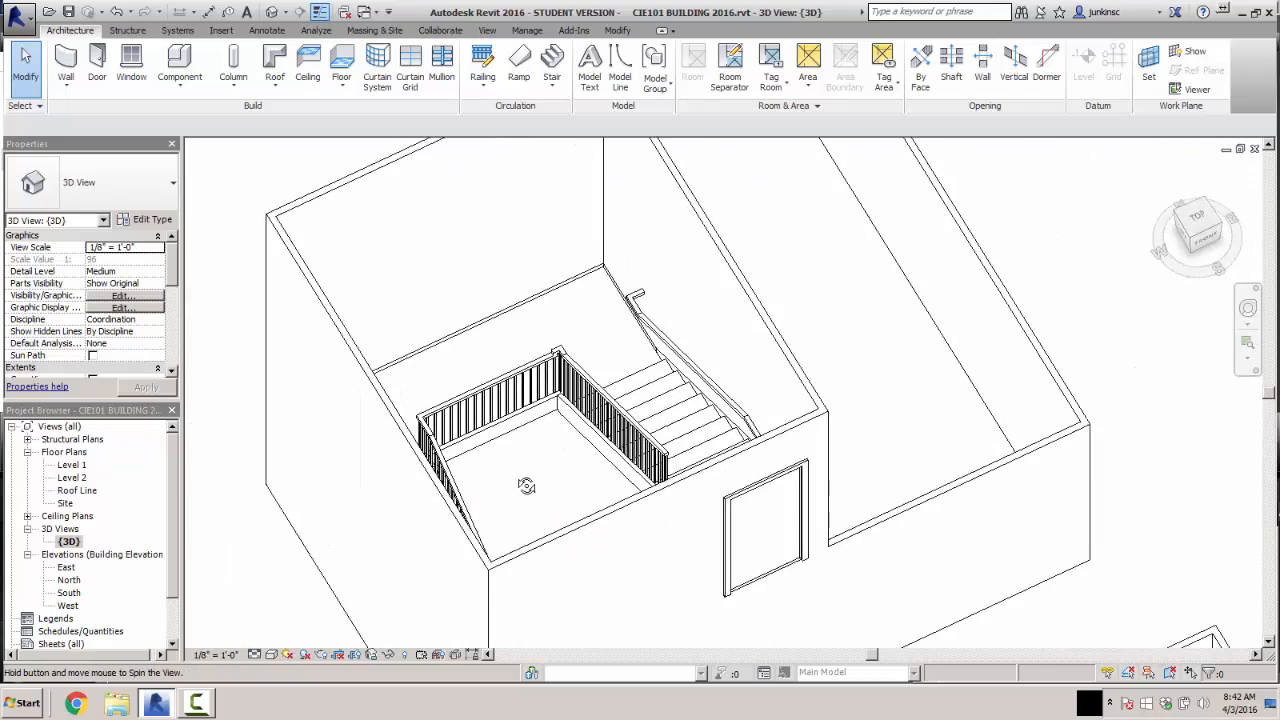
pyautogui.keyDown('shift'); pyautogui.moveTo(526, 486); pyautogui.dragTo(461, 443, button='middle'); pyautogui.keyUp('shift')
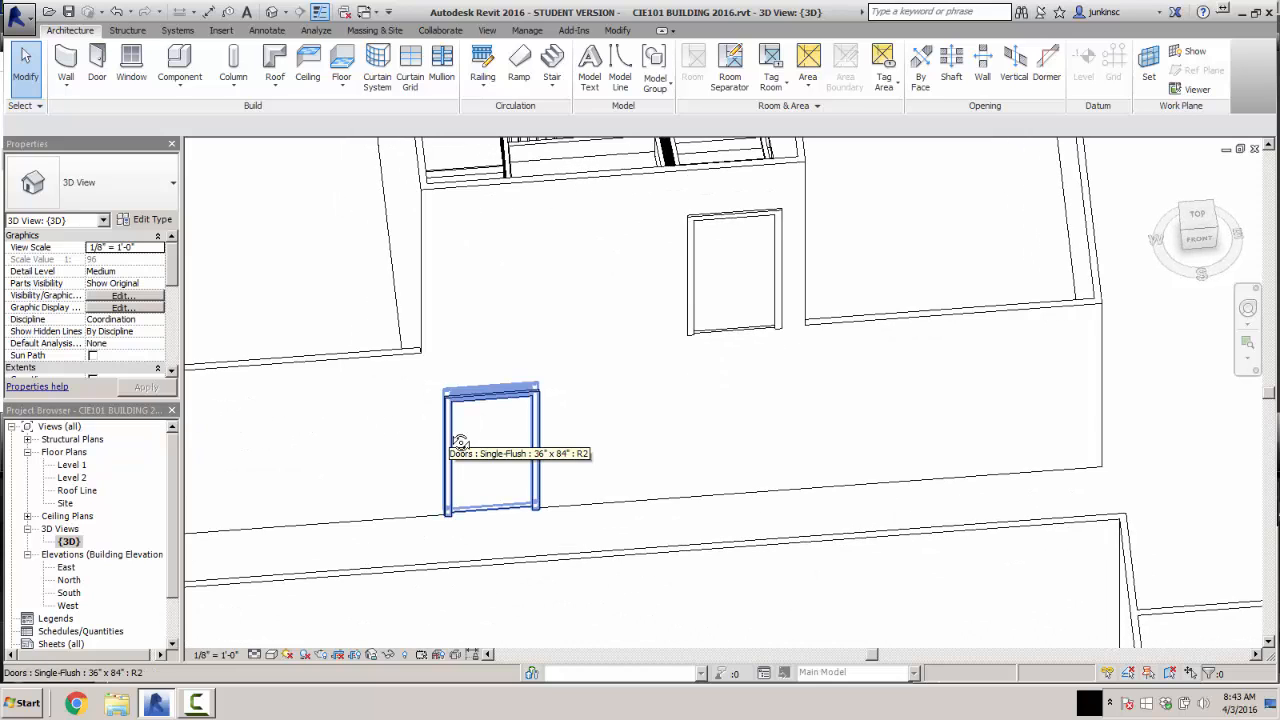
# - On the Level 2 plan, select the stairwell at door 7 and filter the selection to Railings, Top Rails and Stairs only
pyautogui.doubleClick(72, 478)
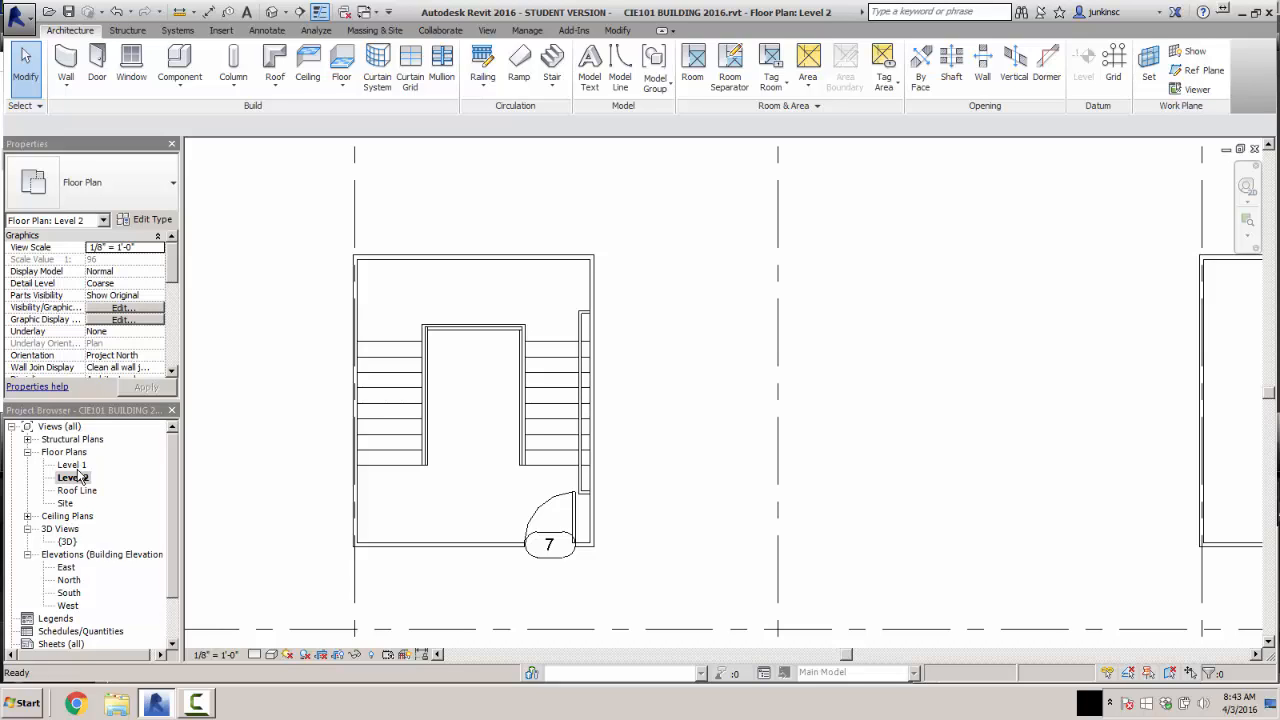
pyautogui.scroll(-2, 108, 488)
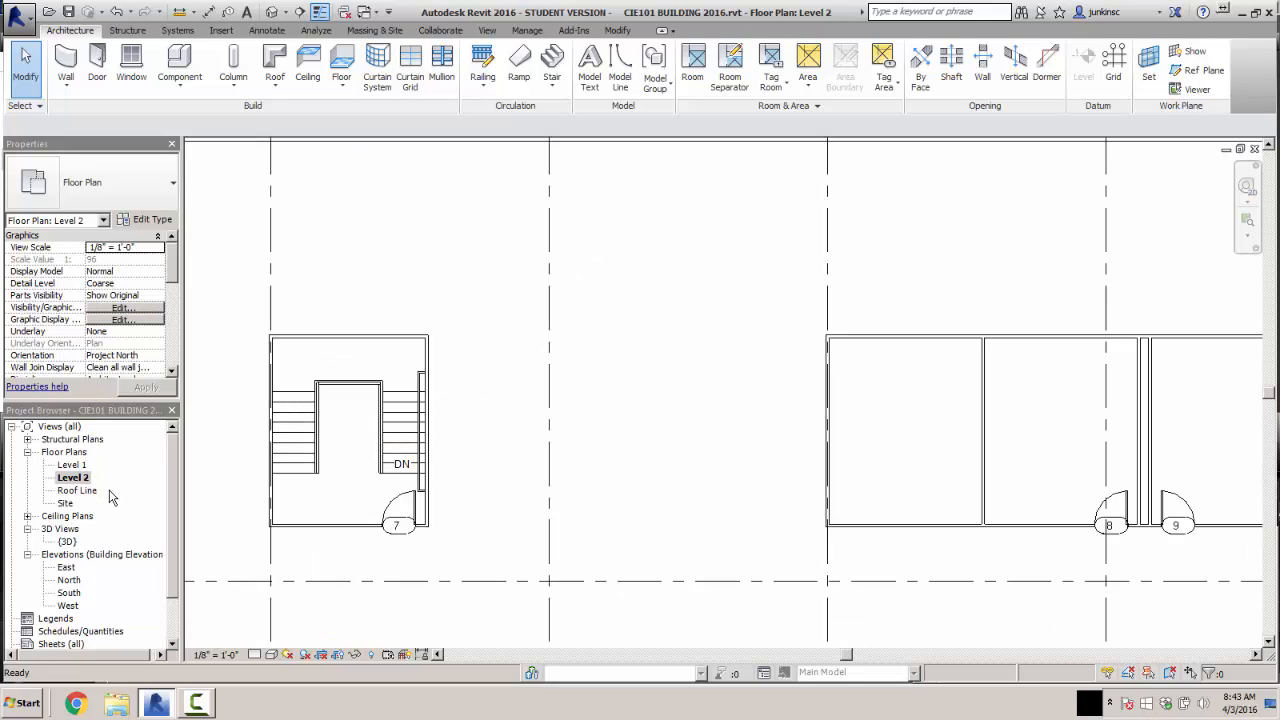
pyautogui.scroll(-1, 110, 497)
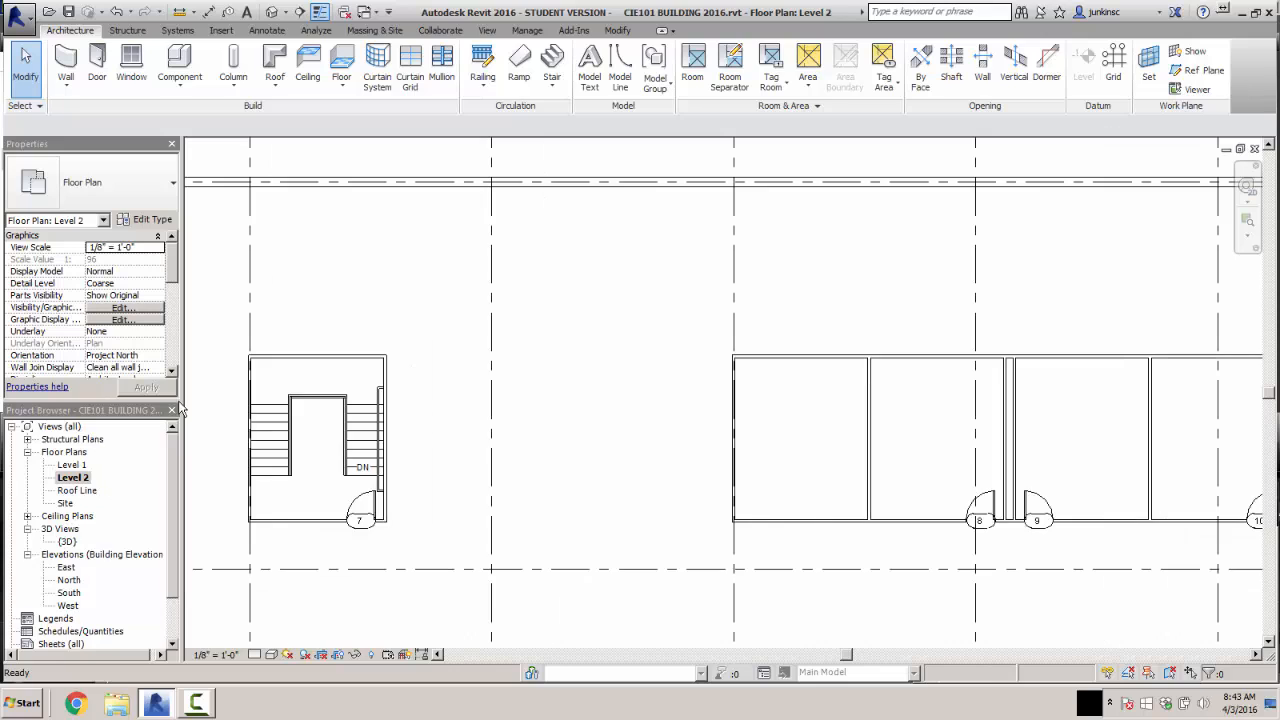
pyautogui.moveTo(222, 336); pyautogui.dragTo(432, 560)
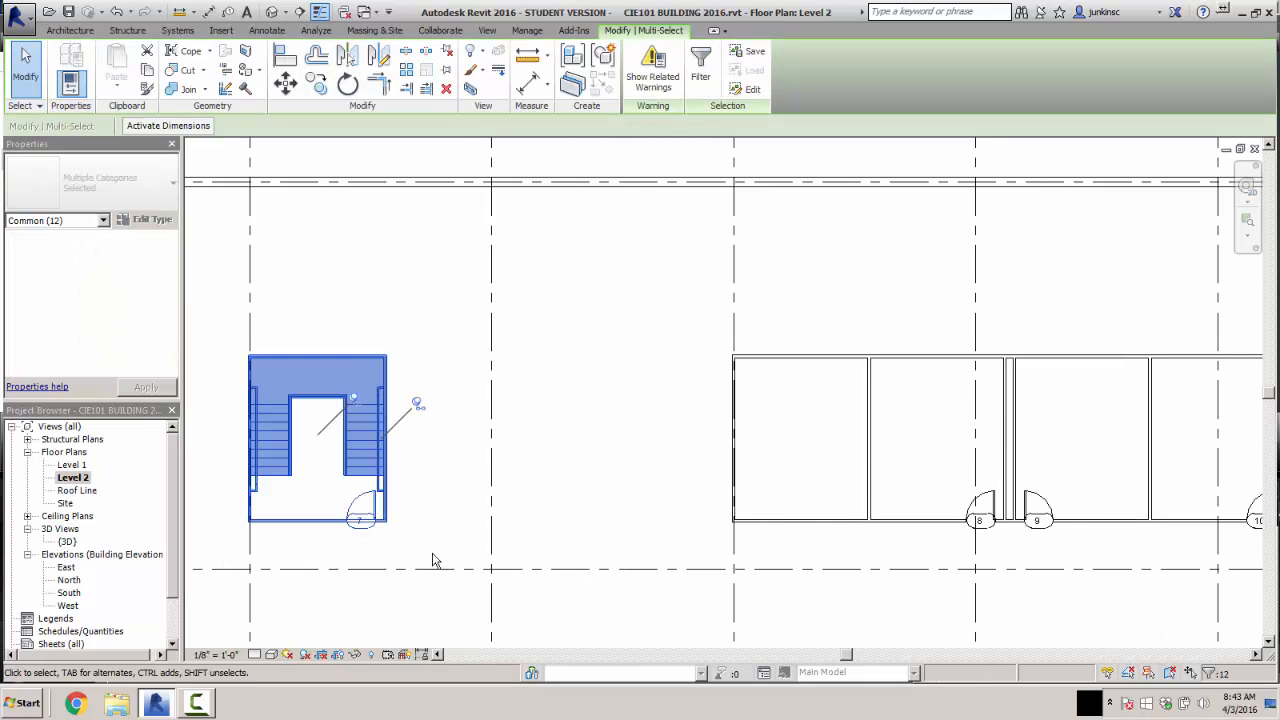
pyautogui.click(704, 88)
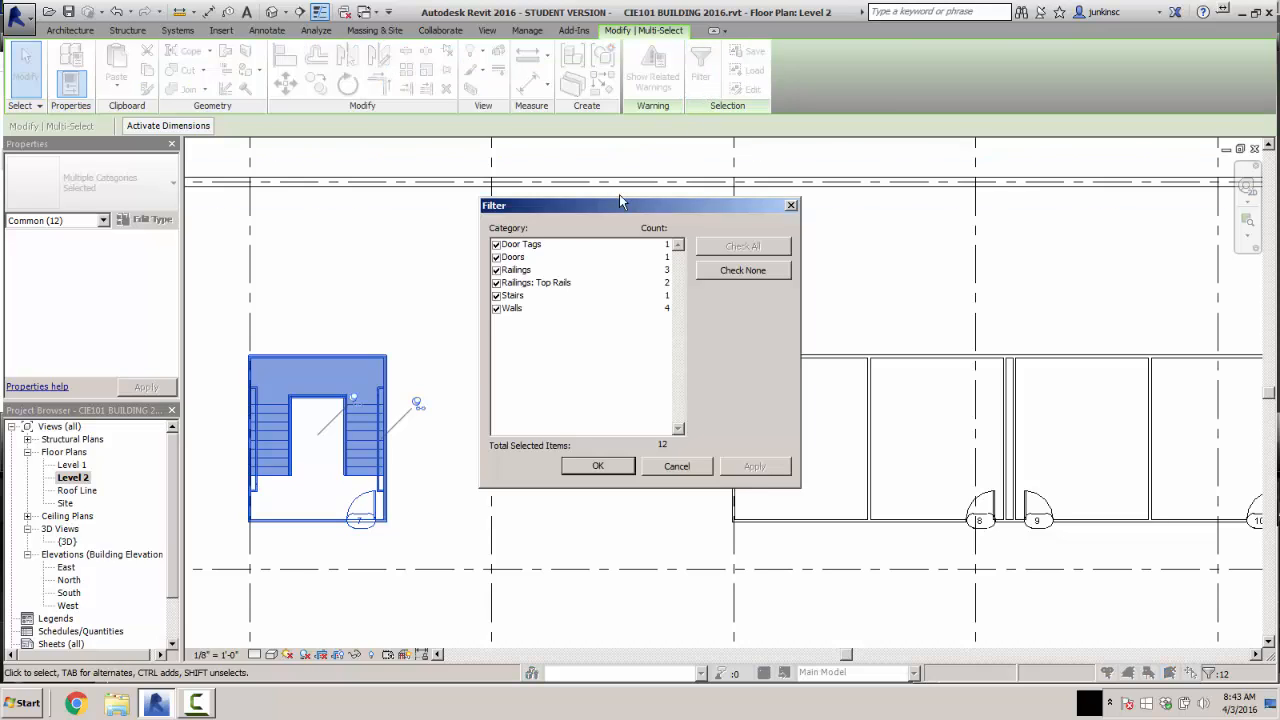
pyautogui.click(496, 245)
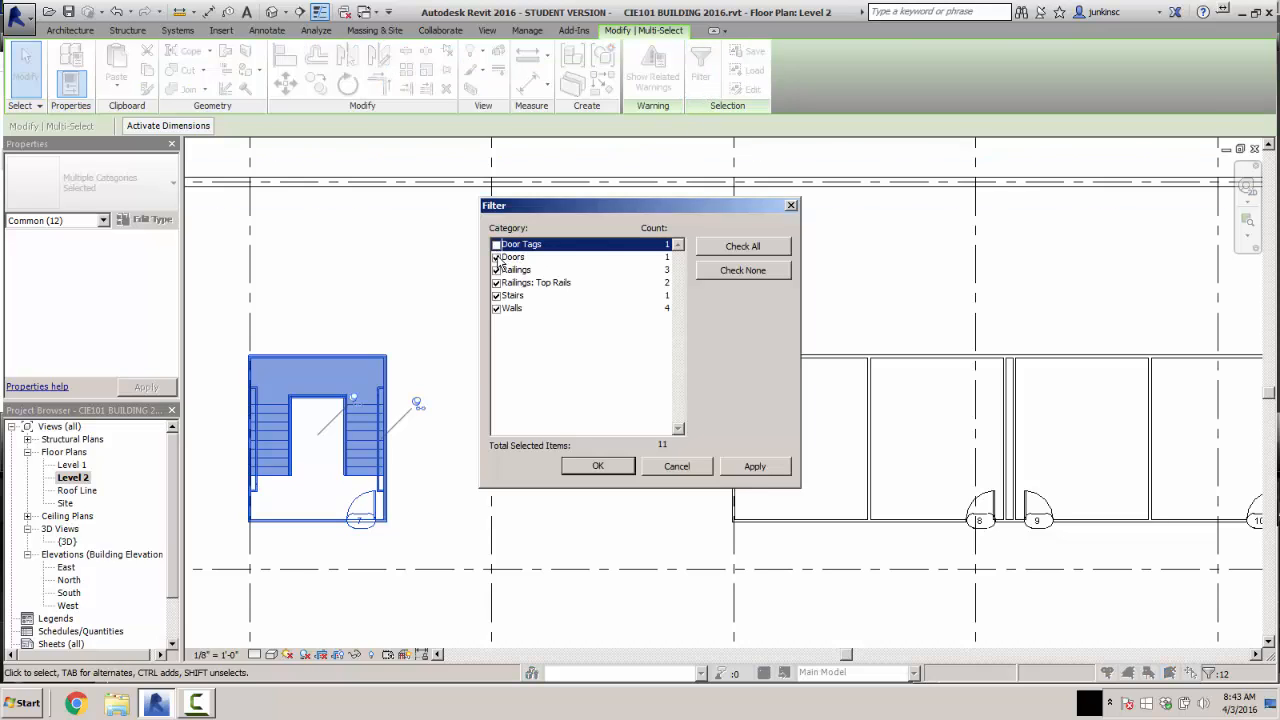
pyautogui.click(496, 257)
pyautogui.click(496, 308)
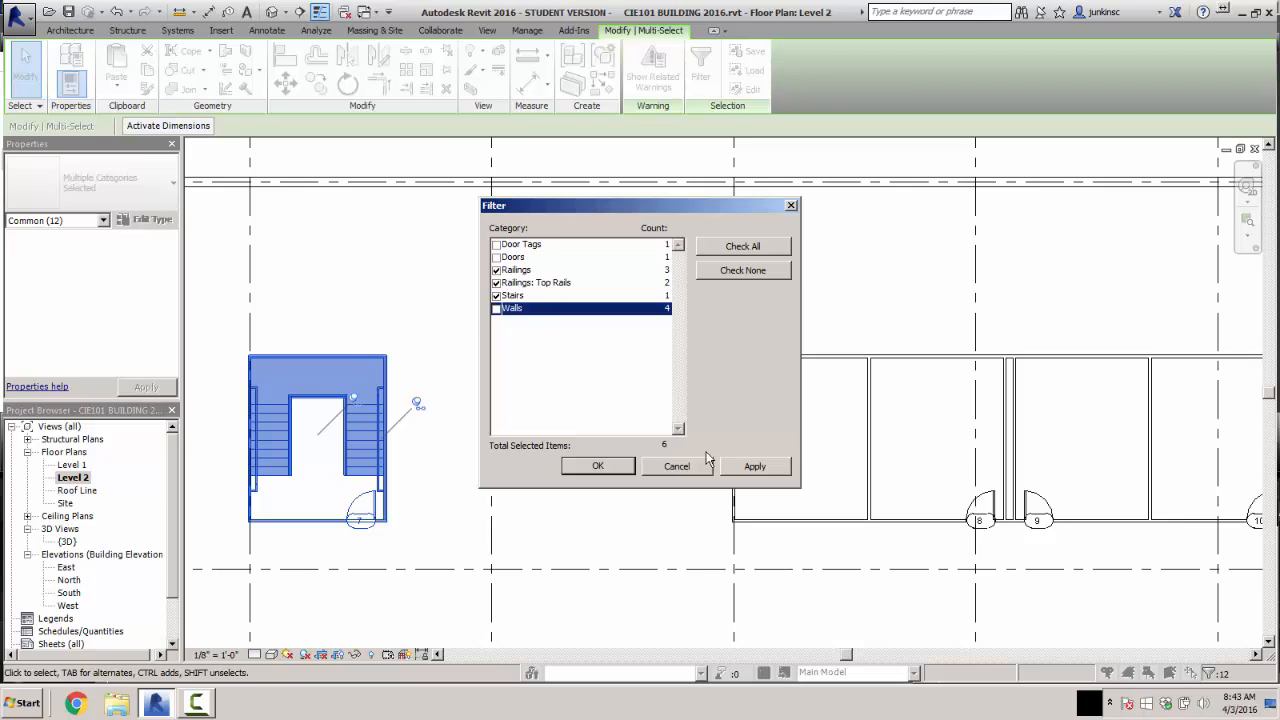
pyautogui.click(757, 467)
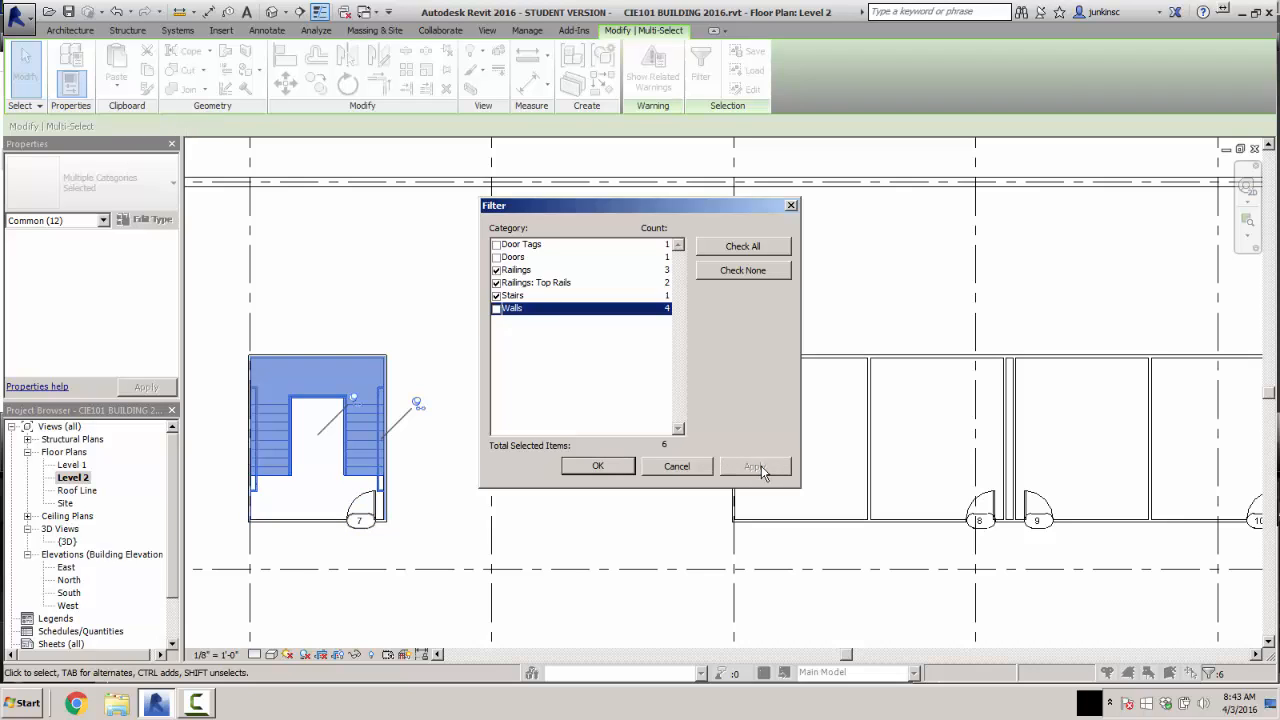
pyautogui.click(598, 467)
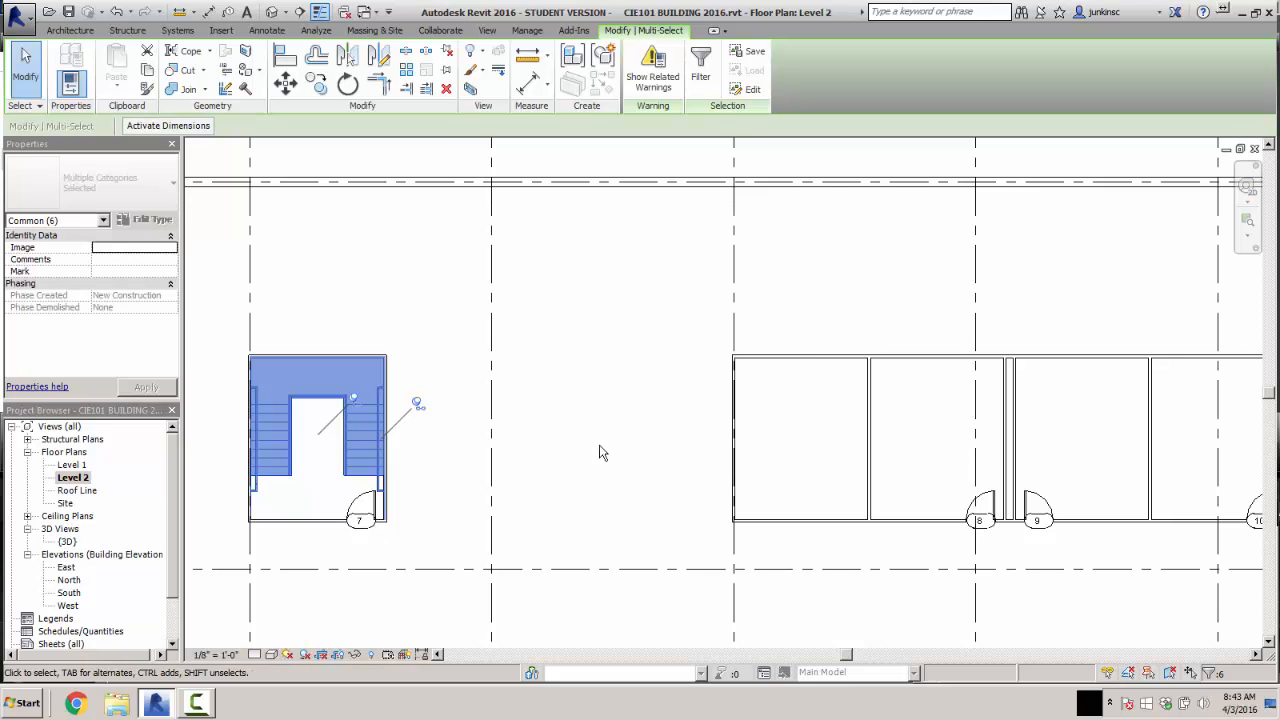
# - Copy the selected stair and railings from the stairwell's upper-left outer wall corner to the matching corner of the room at door 10
pyautogui.click(320, 88)
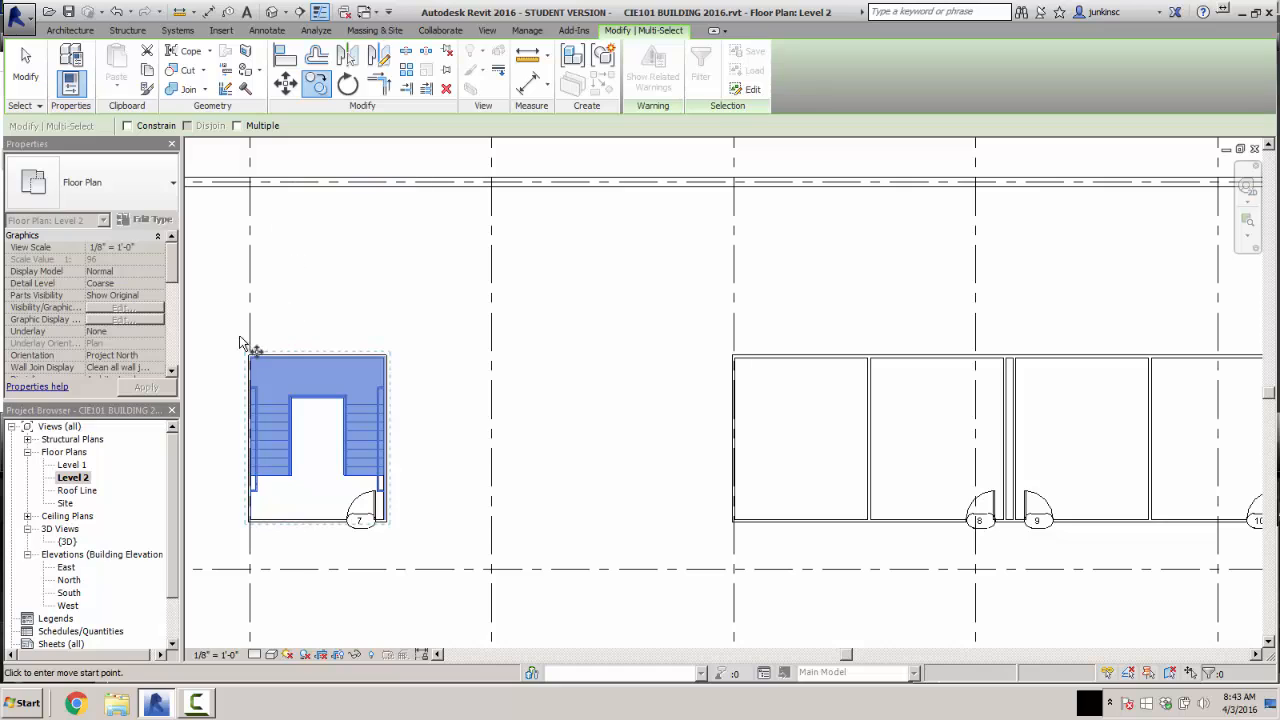
pyautogui.scroll(5, 246, 362)
pyautogui.scroll(2, 246, 362)
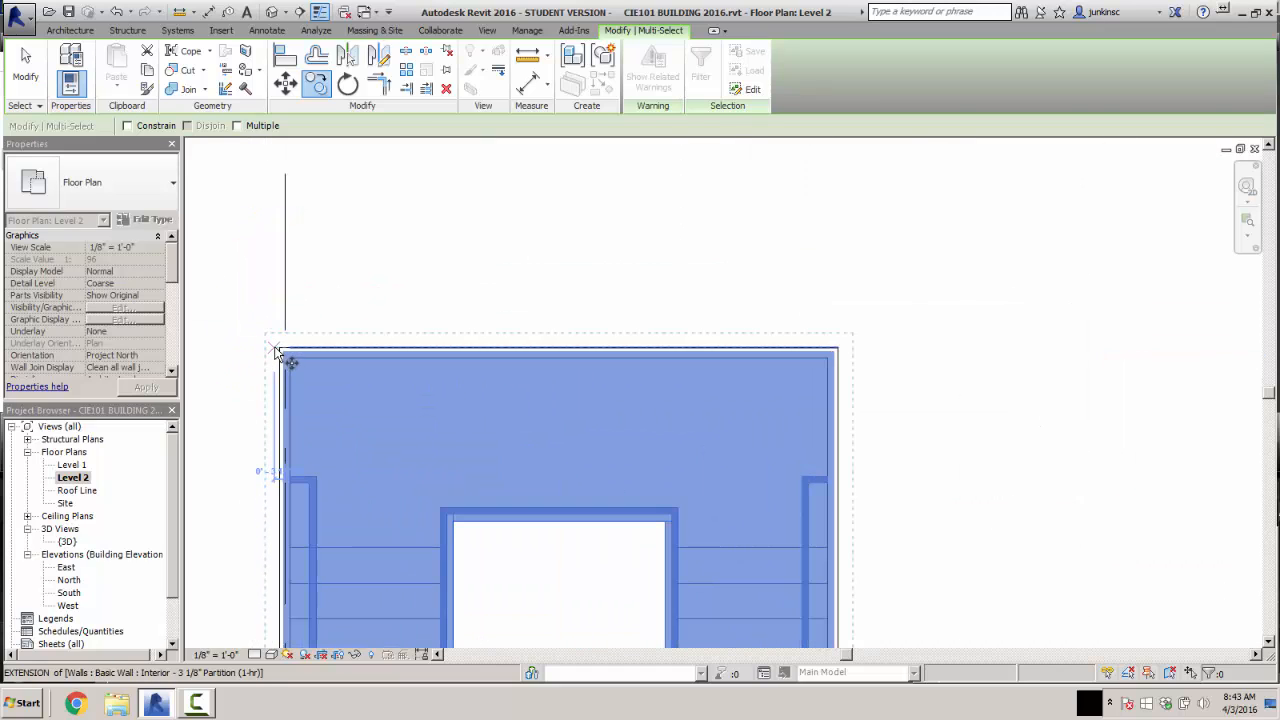
pyautogui.click(279, 346)
pyautogui.scroll(-5, 279, 346)
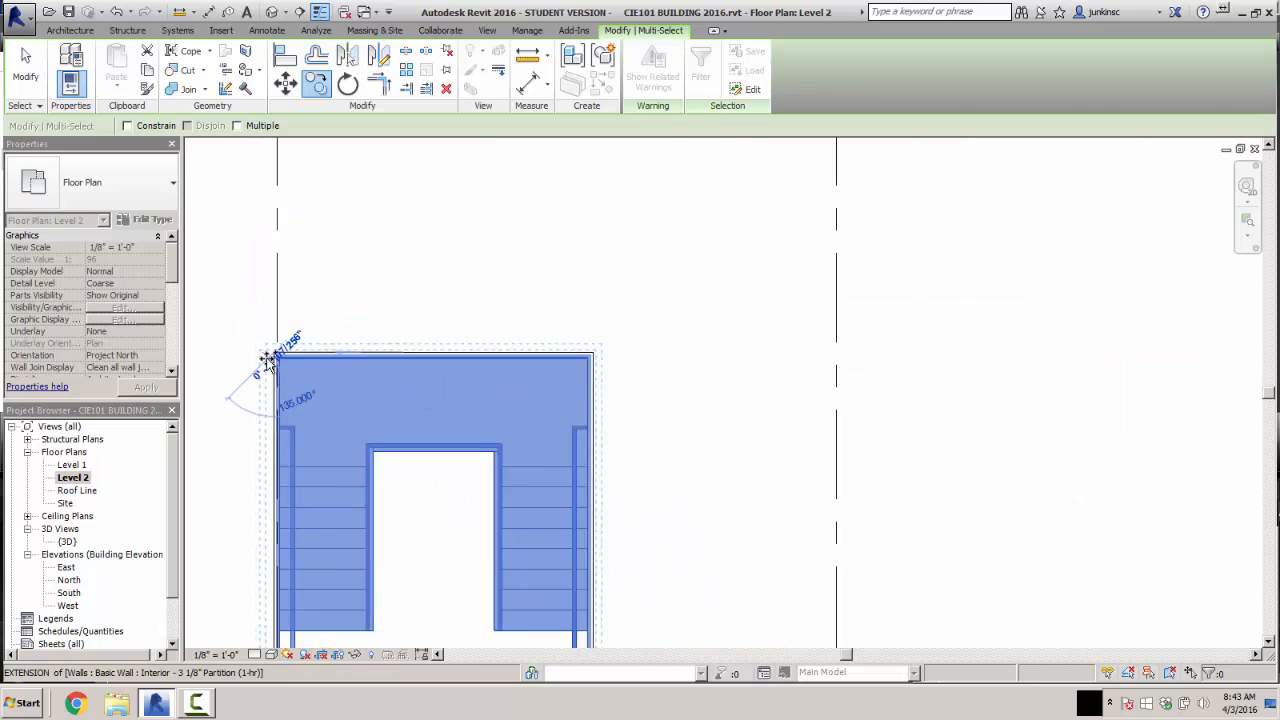
pyautogui.scroll(5, 951, 362)
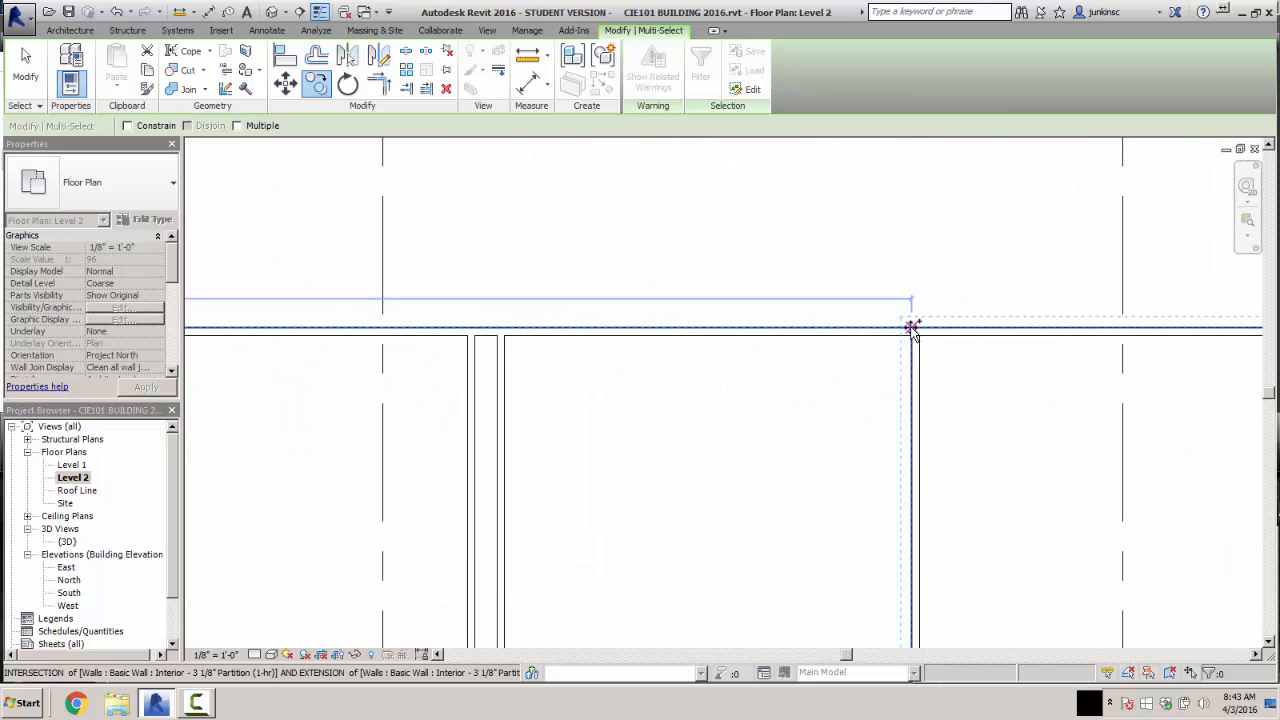
pyautogui.click(911, 328)
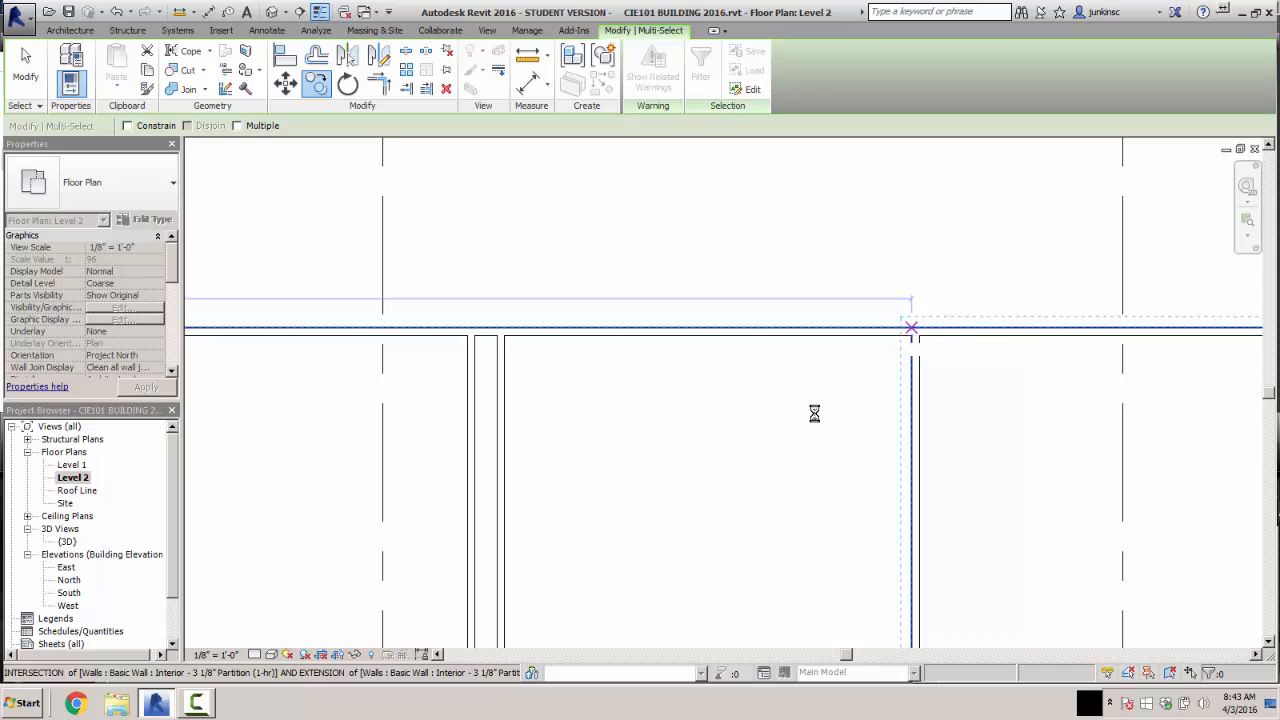
pyautogui.scroll(-3, 788, 414)
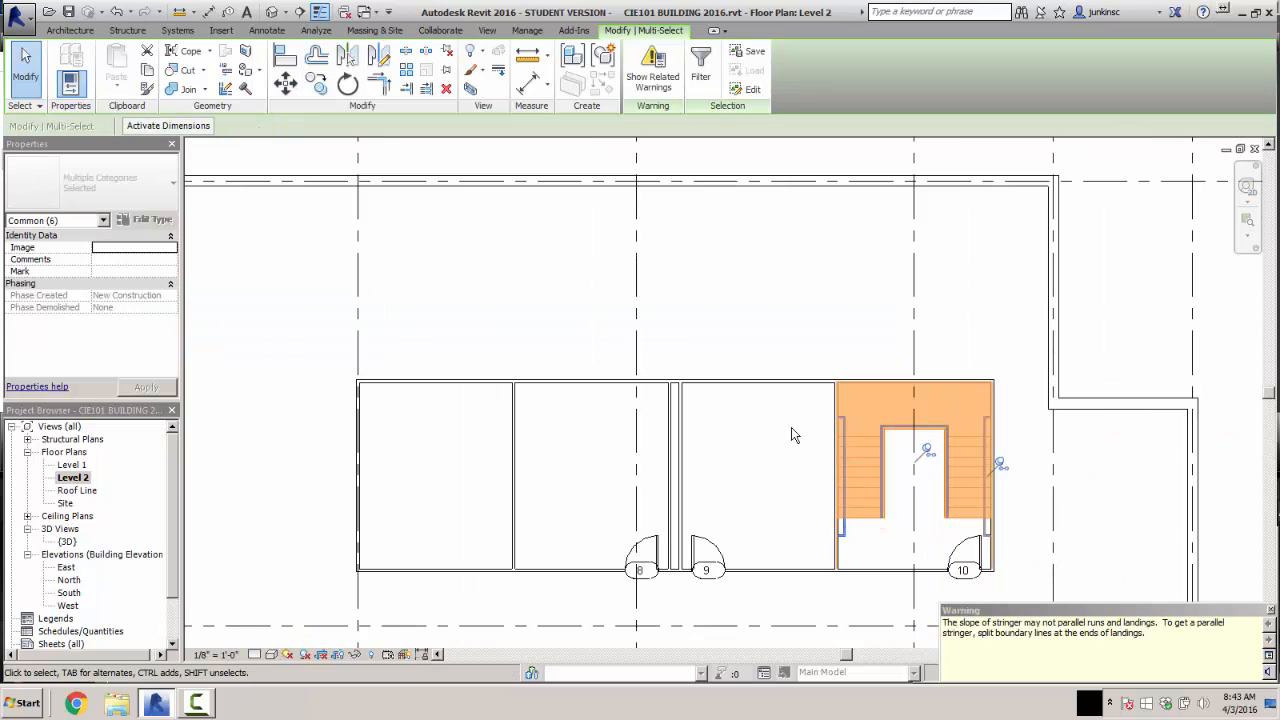
pyautogui.click(1119, 521)
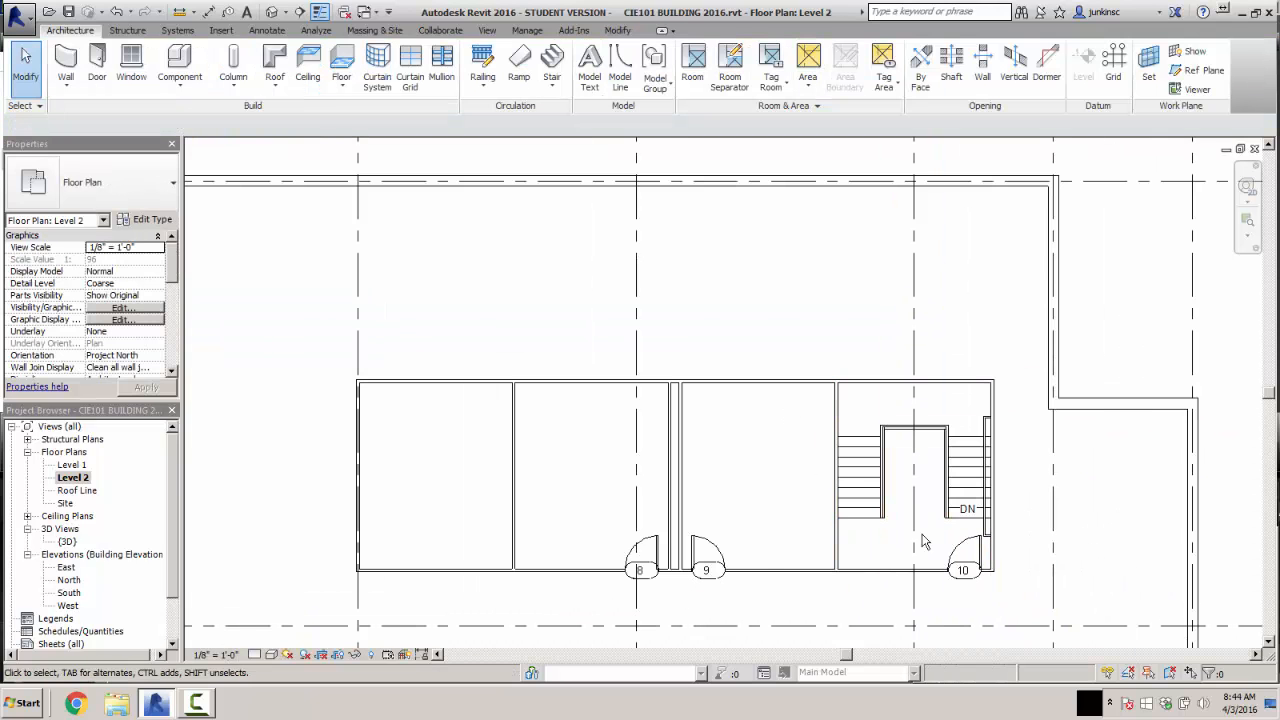
pyautogui.moveTo(806, 529); pyautogui.dragTo(977, 452, button='middle')
pyautogui.scroll(-2, 977, 452)
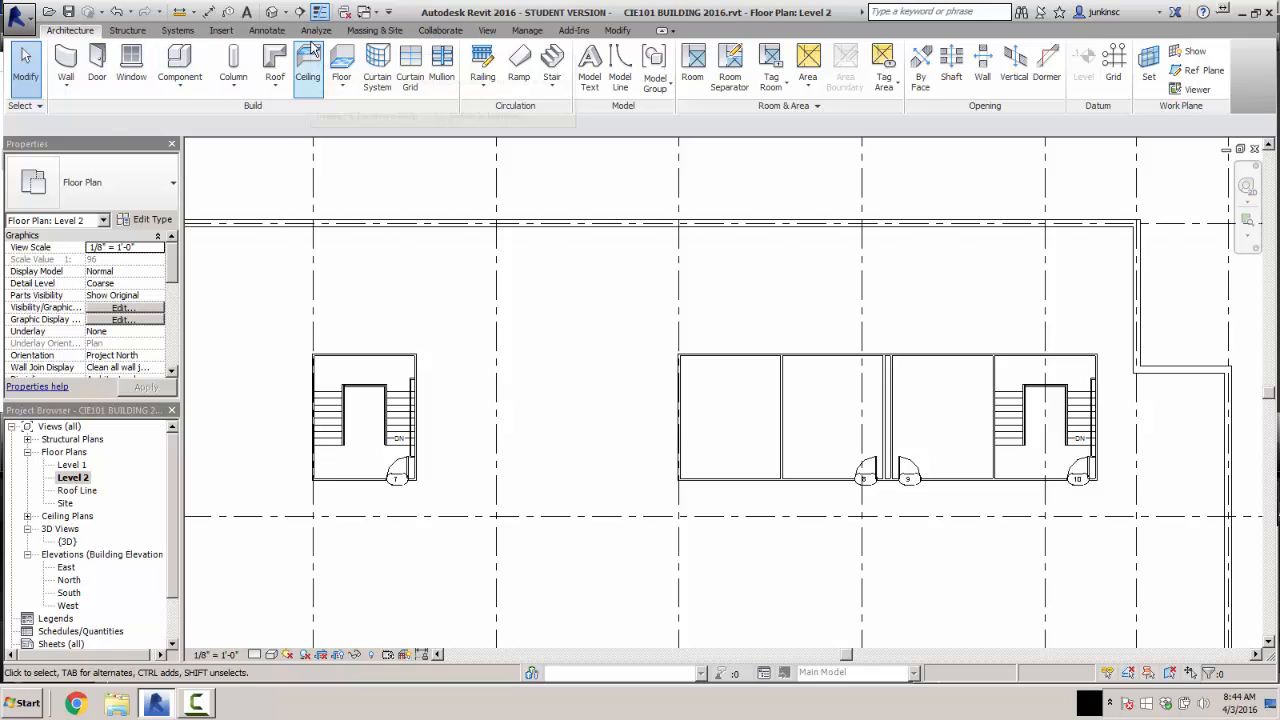
pyautogui.click(614, 31)
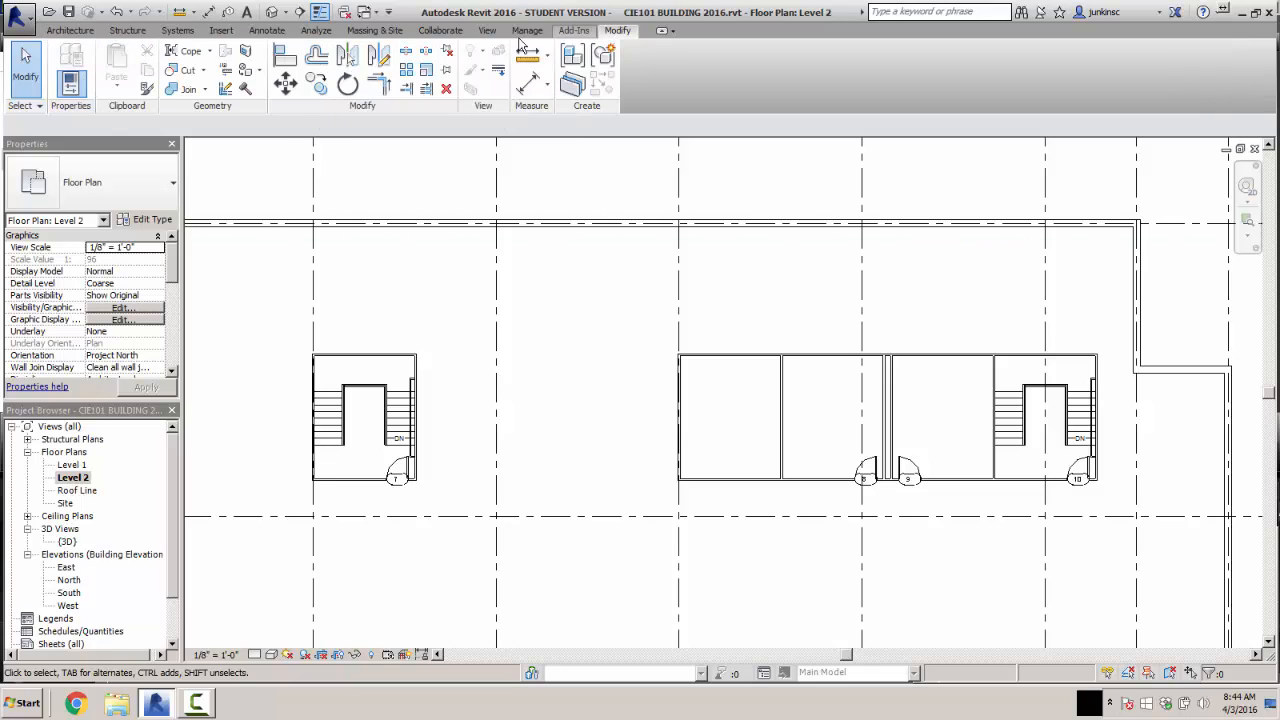
pyautogui.click(406, 52)
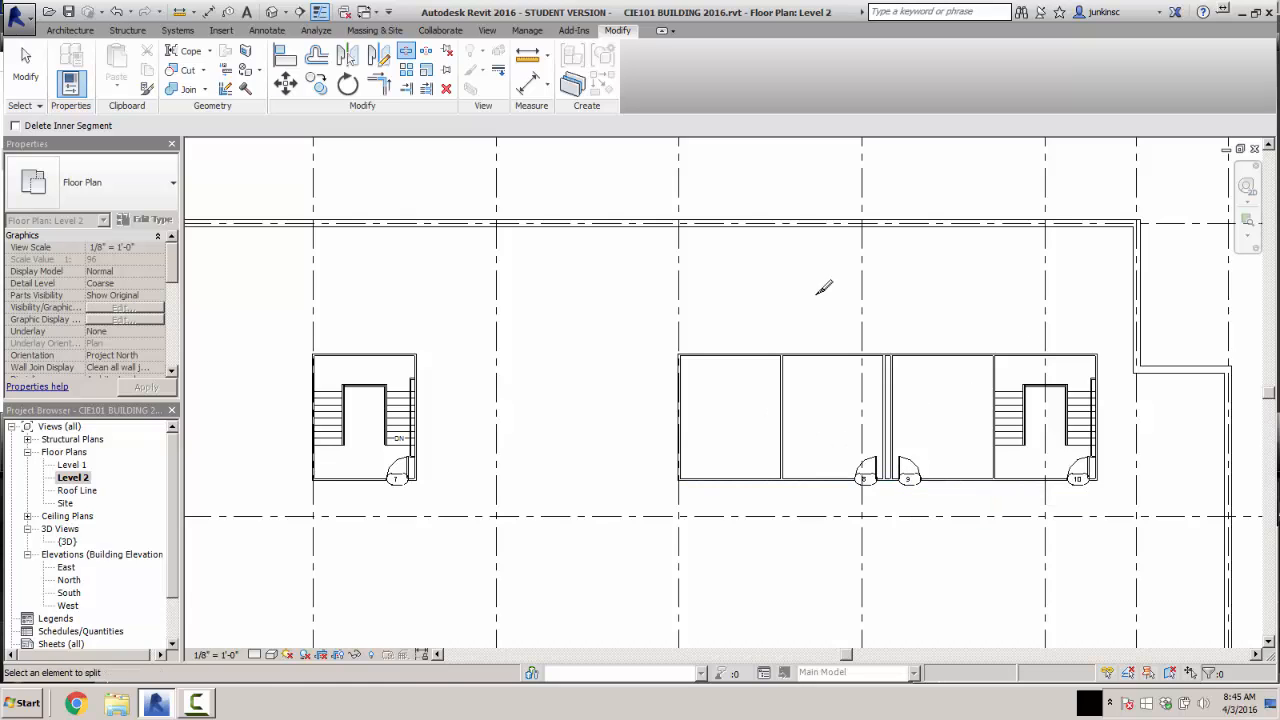
pyautogui.press('Escape')
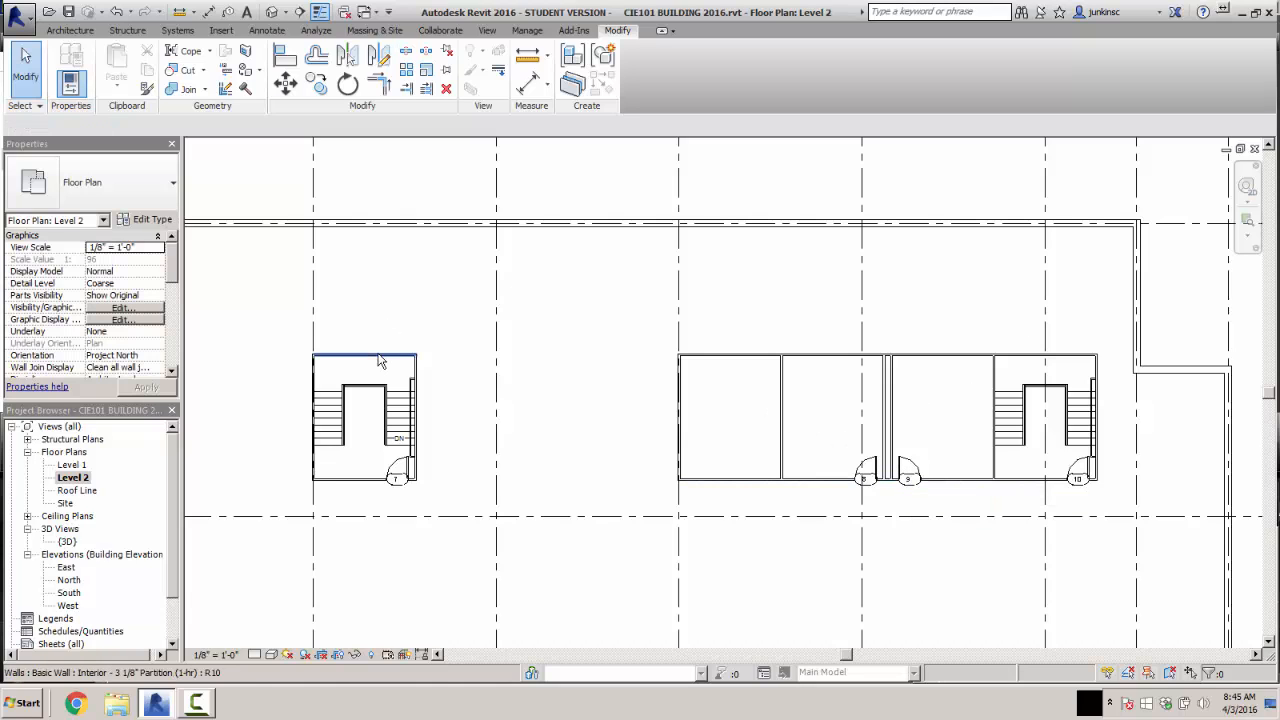
# - Change the four walls around each of the two stairwells to the wall type Interior - 5" Partition (2-hr)
pyautogui.click(398, 356)
pyautogui.keyDown('ctrl'); pyautogui.click(417, 373); pyautogui.keyUp('ctrl')
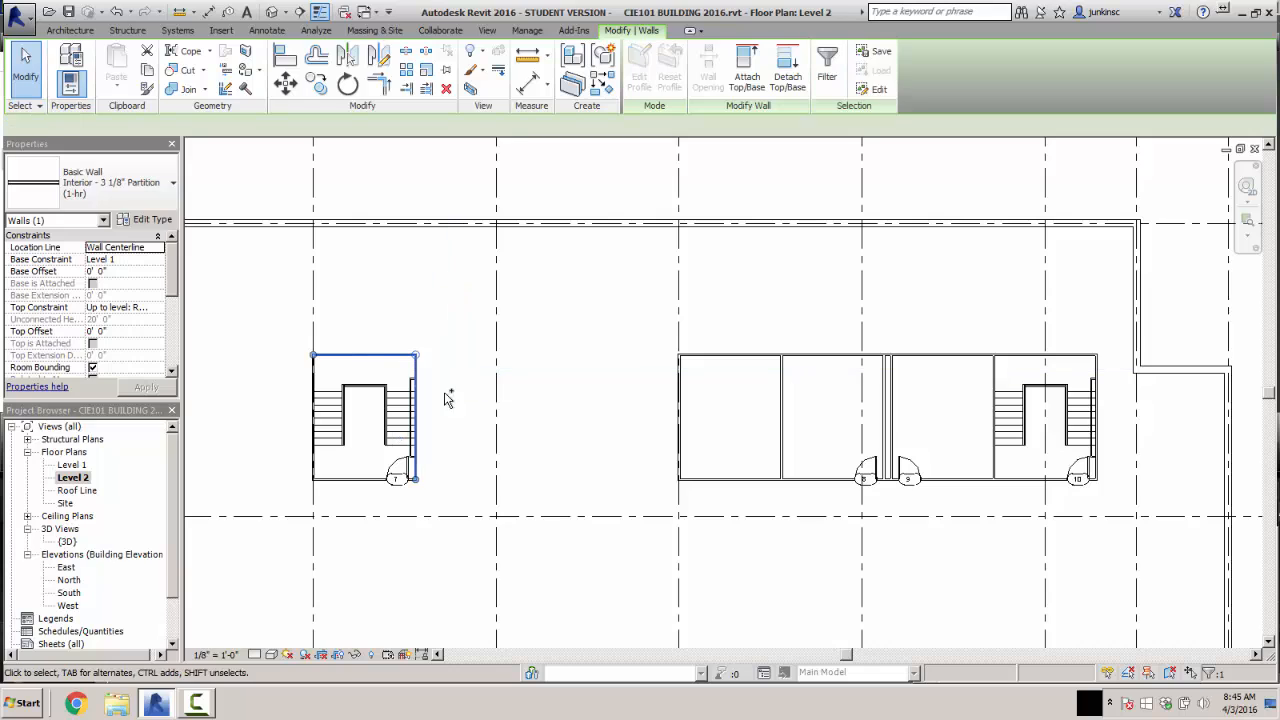
pyautogui.keyDown('ctrl'); pyautogui.click(368, 480); pyautogui.keyUp('ctrl')
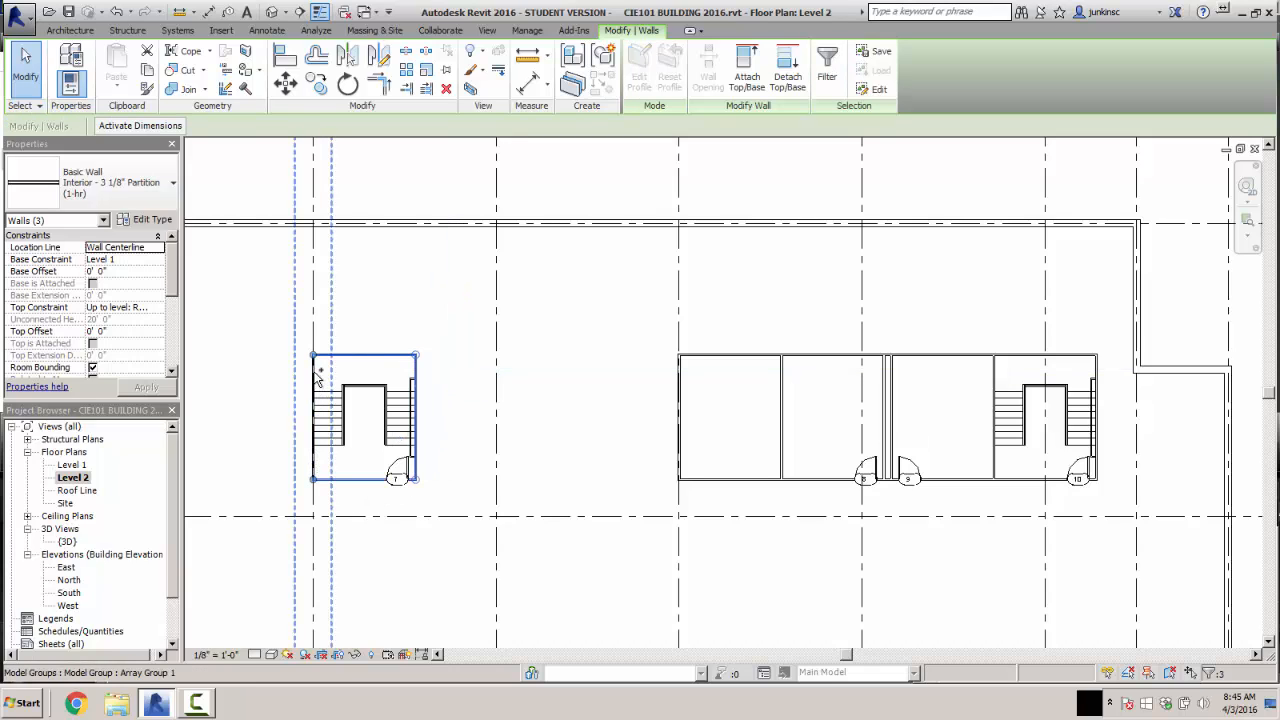
pyautogui.scroll(5, 316, 370)
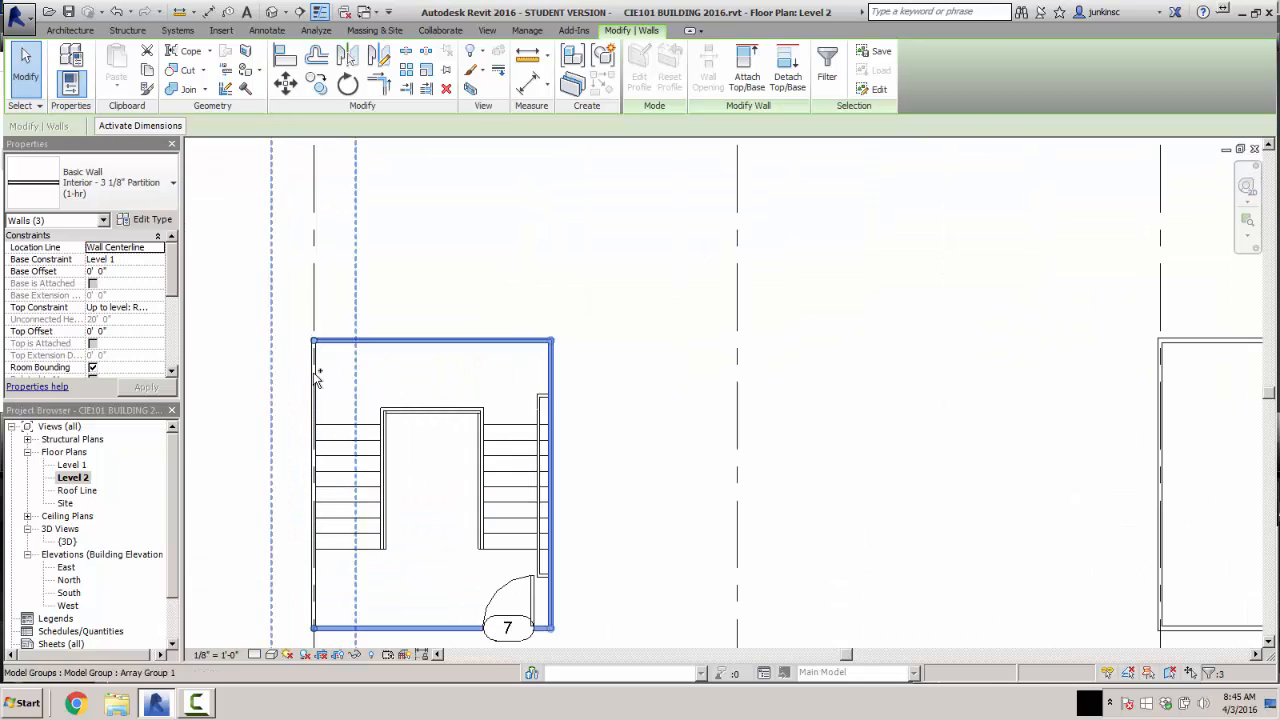
pyautogui.scroll(-5, 290, 380)
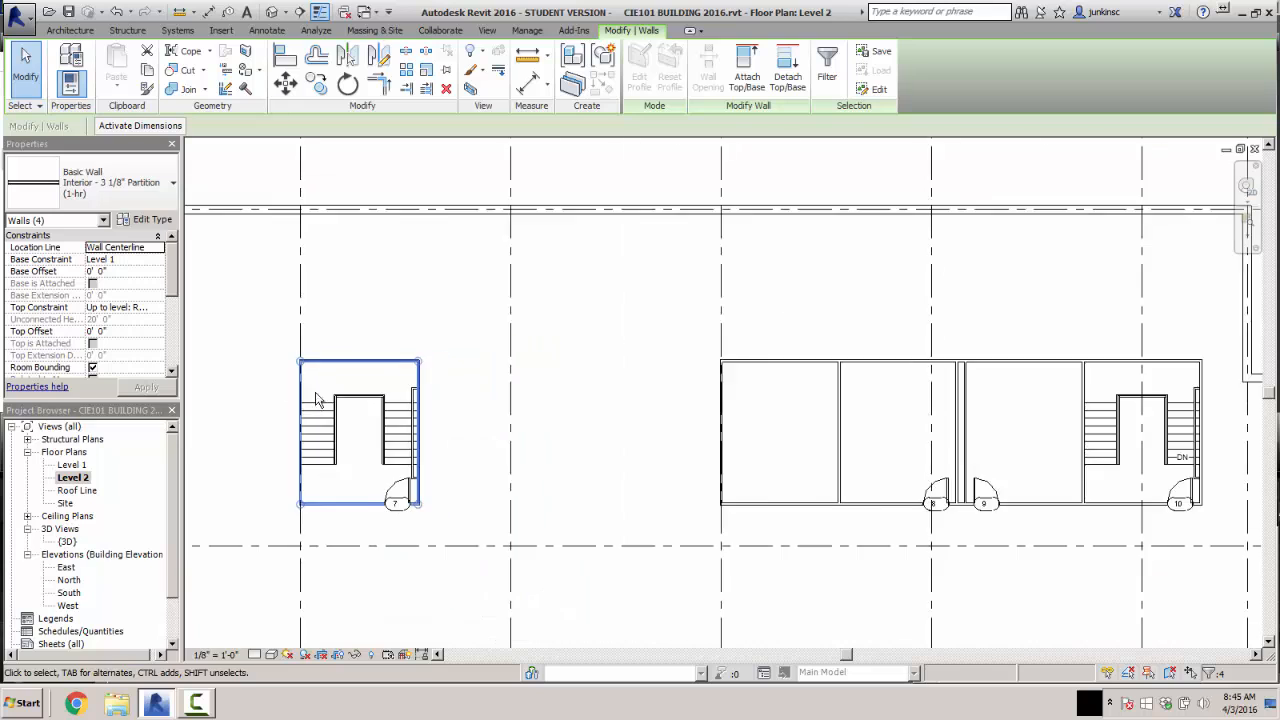
pyautogui.keyDown('ctrl'); pyautogui.click(890, 410); pyautogui.keyUp('ctrl')
pyautogui.scroll(2, 898, 405)
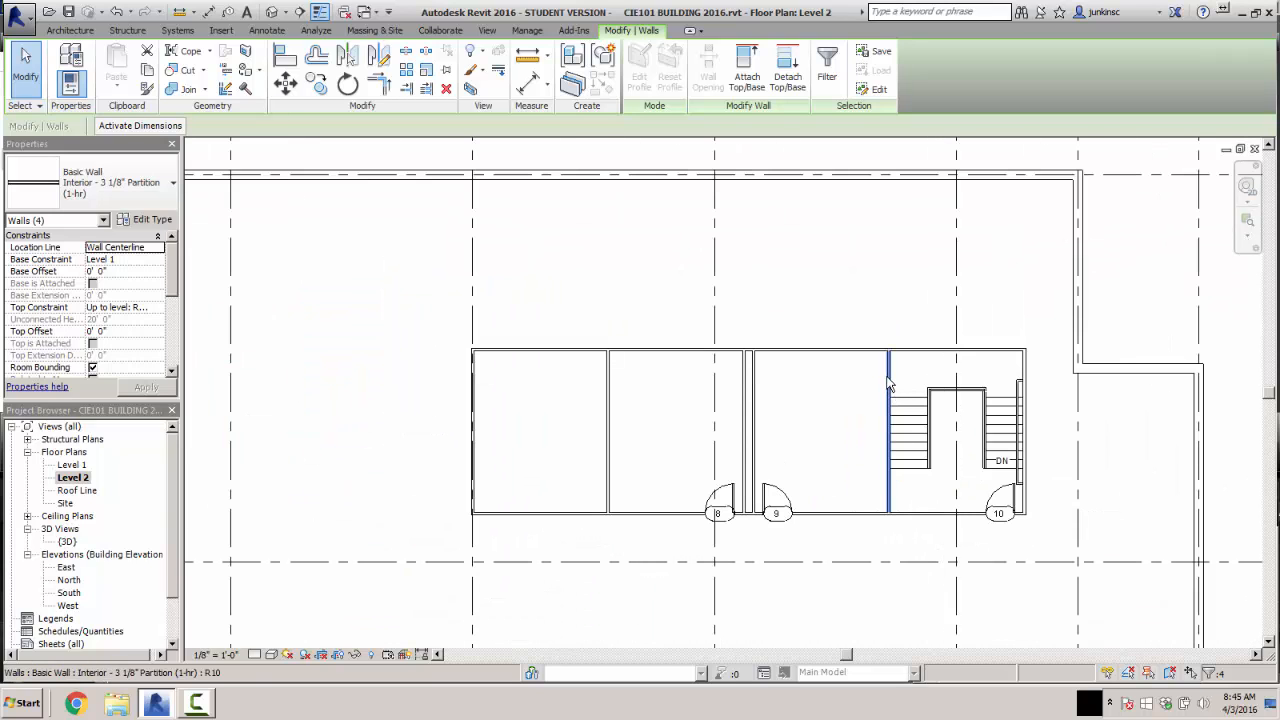
pyautogui.keyDown('ctrl'); pyautogui.click(904, 363); pyautogui.keyUp('ctrl')
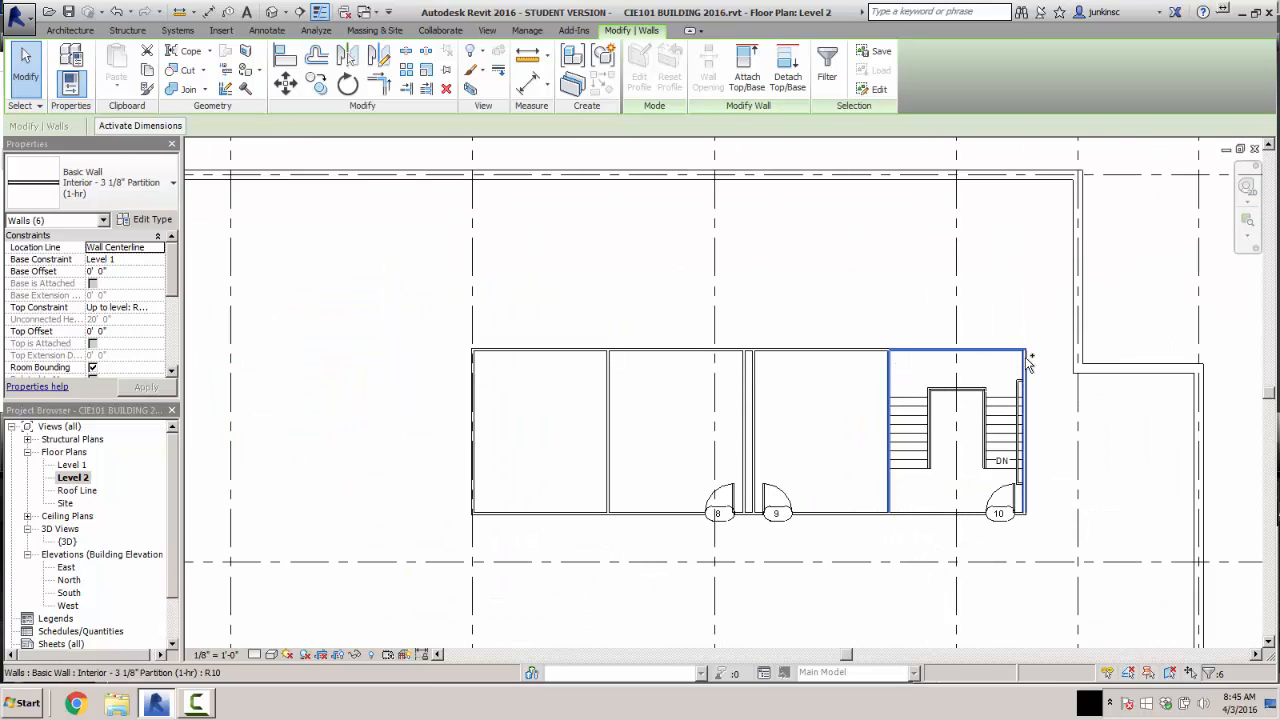
pyautogui.keyDown('ctrl'); pyautogui.click(1022, 400); pyautogui.keyUp('ctrl')
pyautogui.keyDown('ctrl'); pyautogui.click(966, 513); pyautogui.keyUp('ctrl')
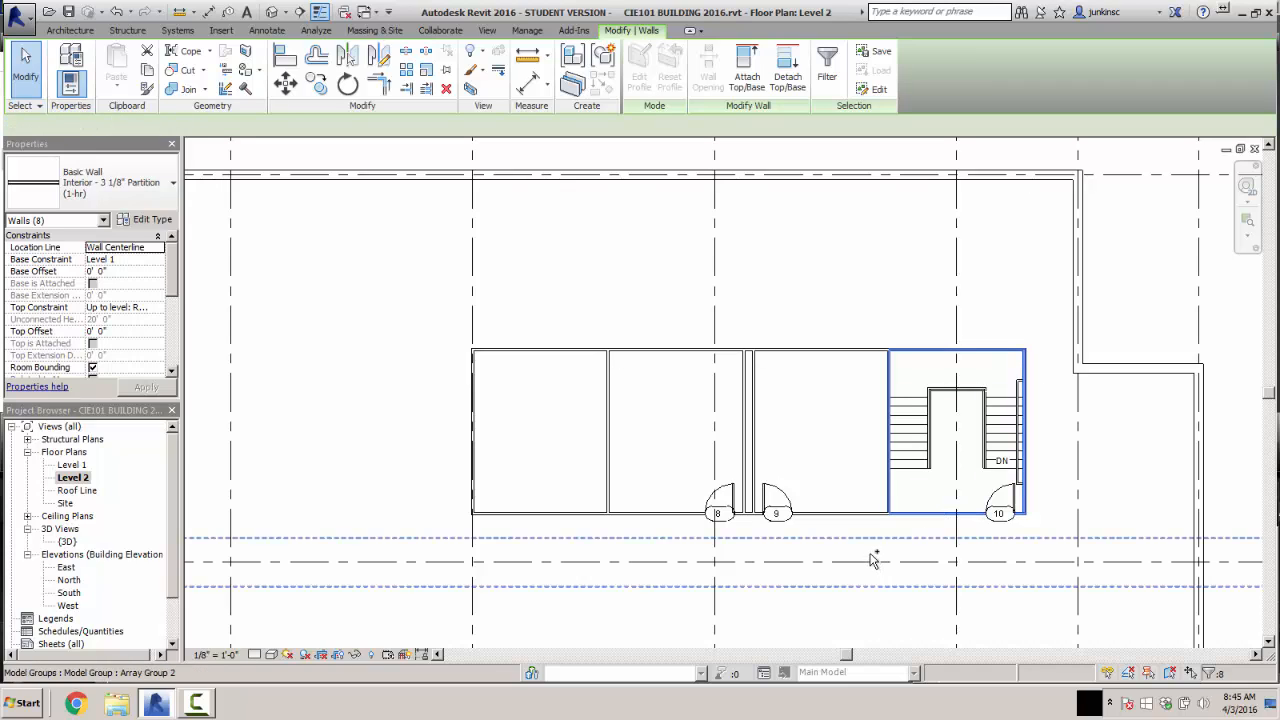
pyautogui.keyDown('ctrl'); pyautogui.click(746, 522); pyautogui.keyUp('ctrl')
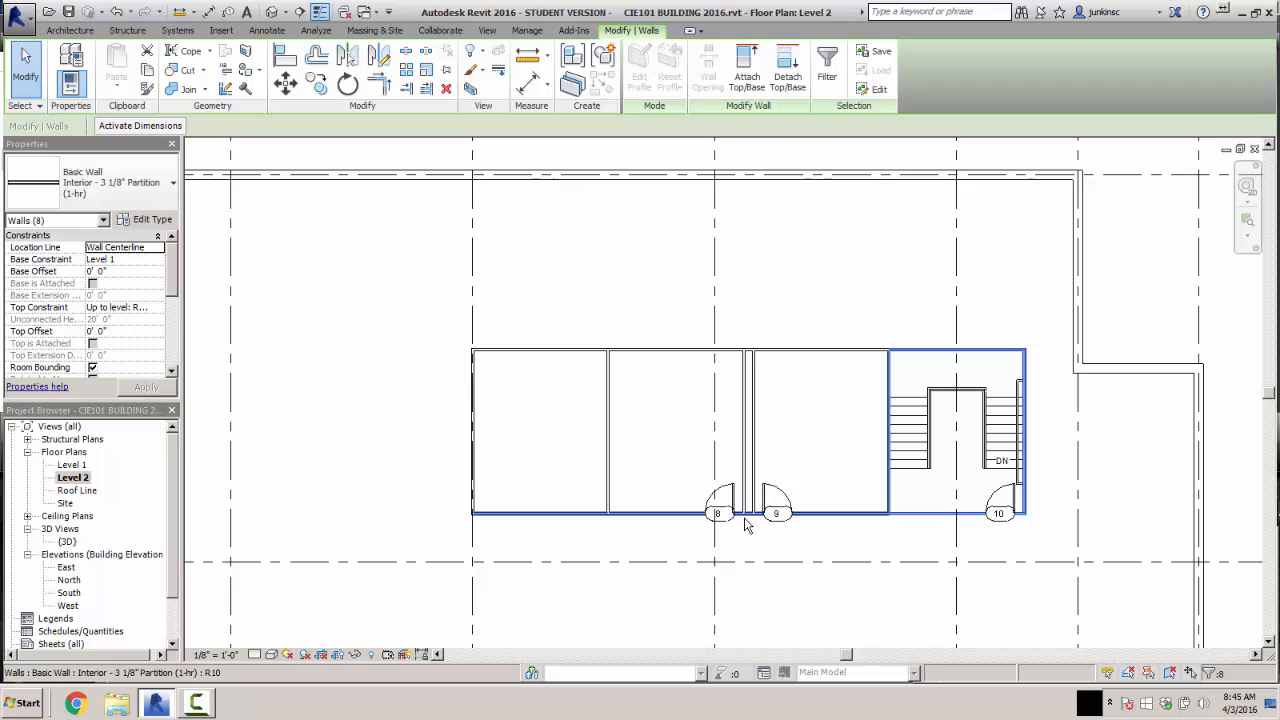
pyautogui.click(170, 184)
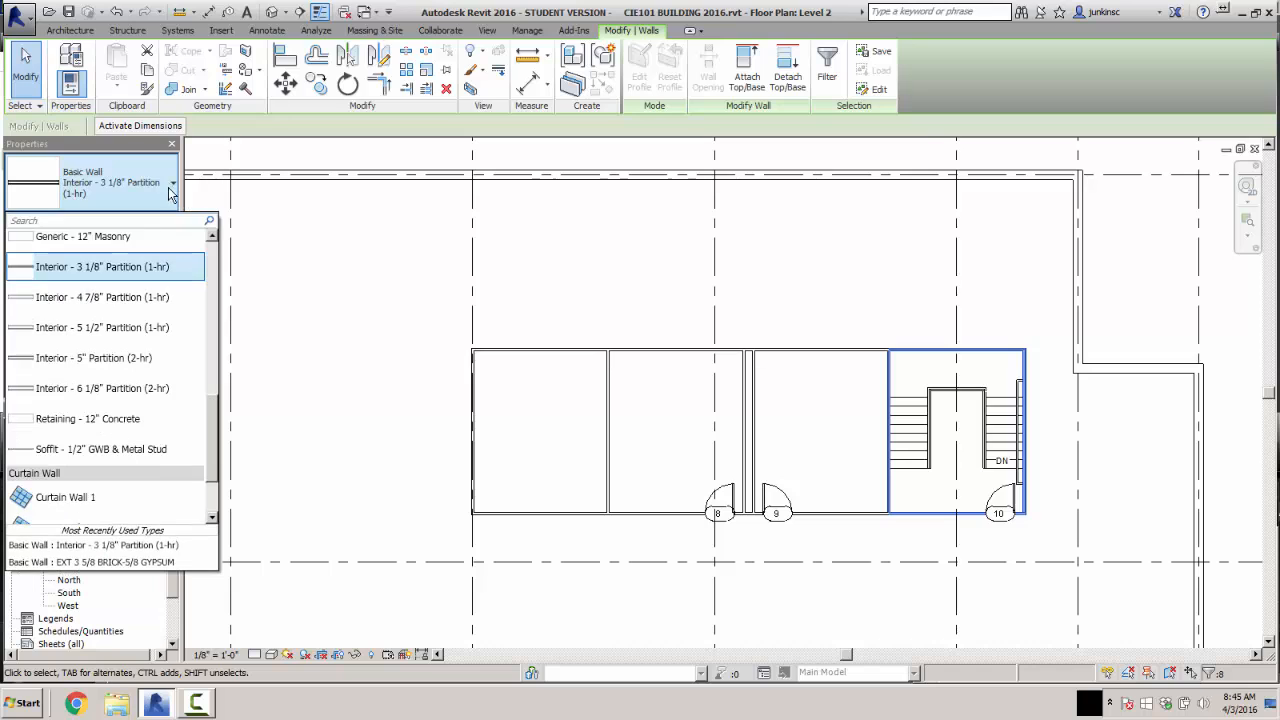
pyautogui.click(86, 363)
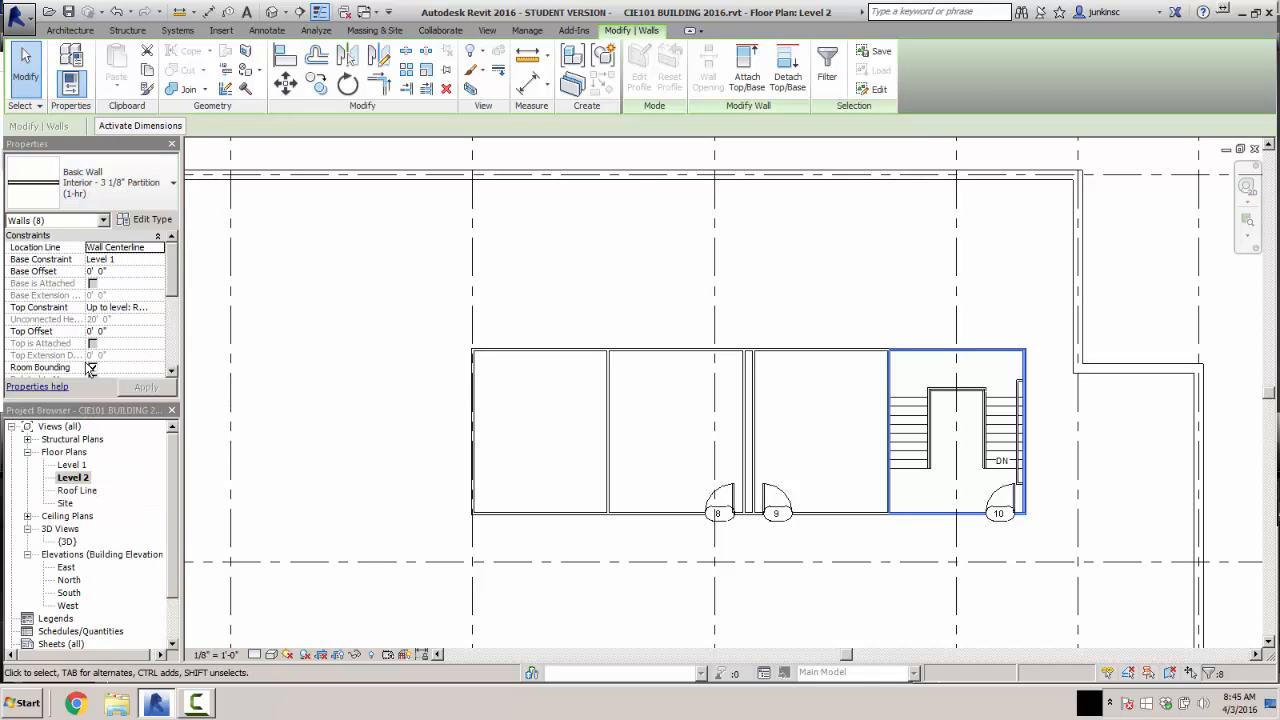
# - Check the wall type and wall joins around both stairwells on the Level 2 plan
pyautogui.click(370, 314)
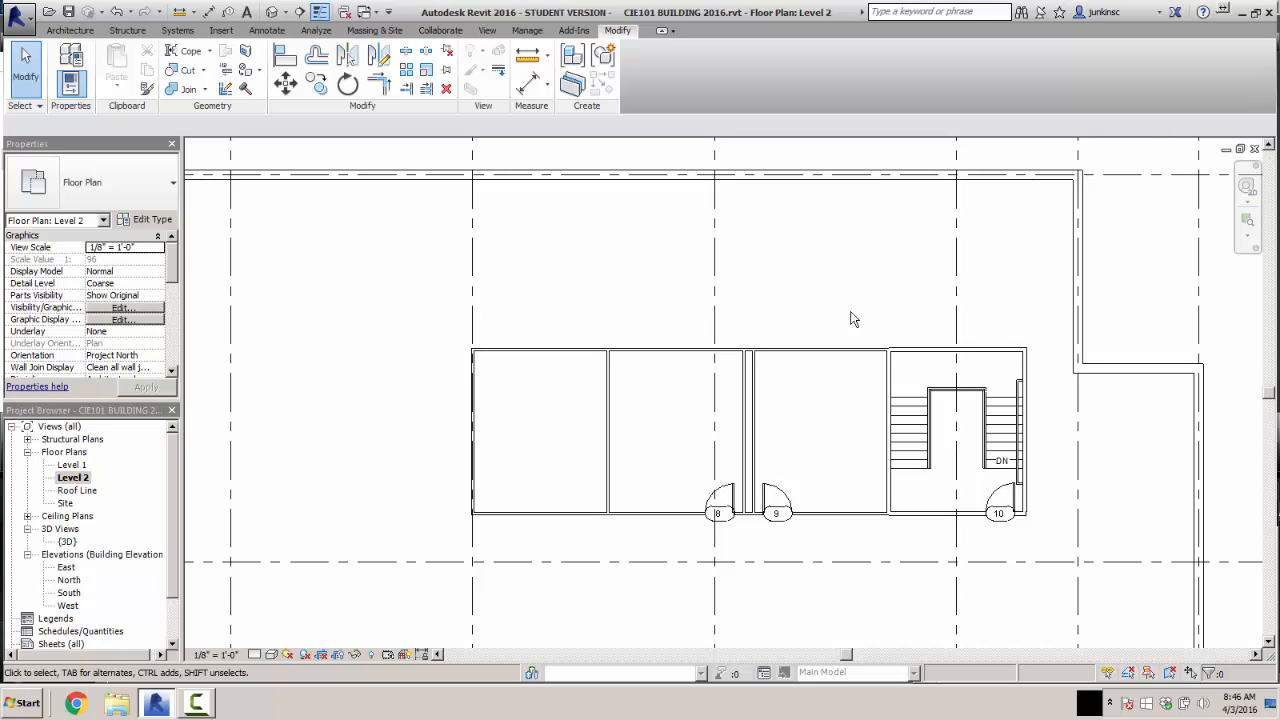
pyautogui.scroll(2, 954, 331)
pyautogui.click(924, 362)
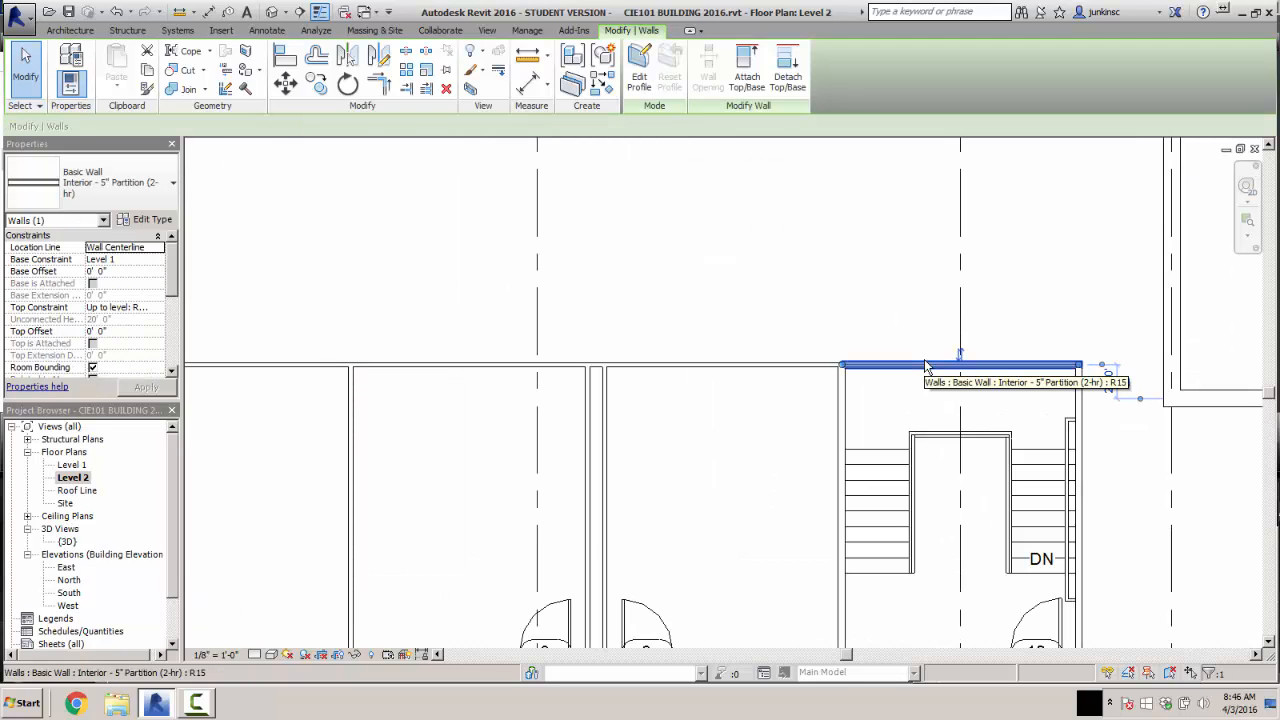
pyautogui.click(871, 277)
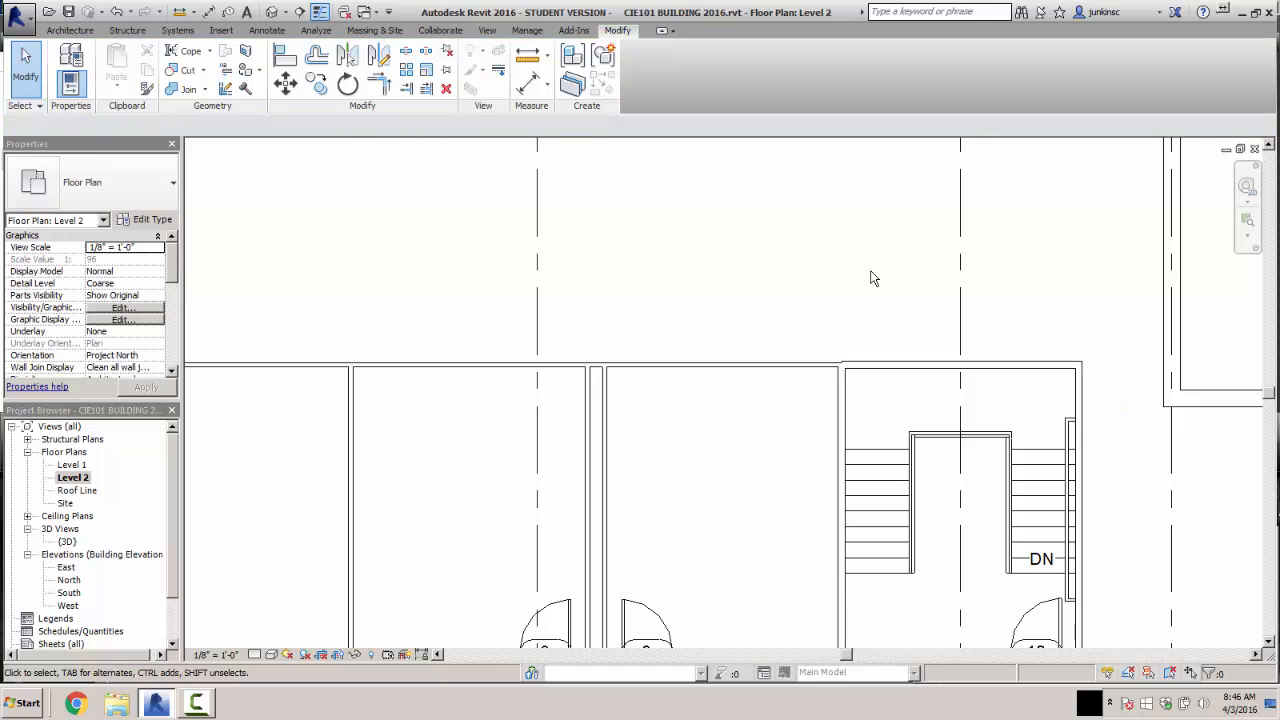
pyautogui.scroll(-1, 871, 277)
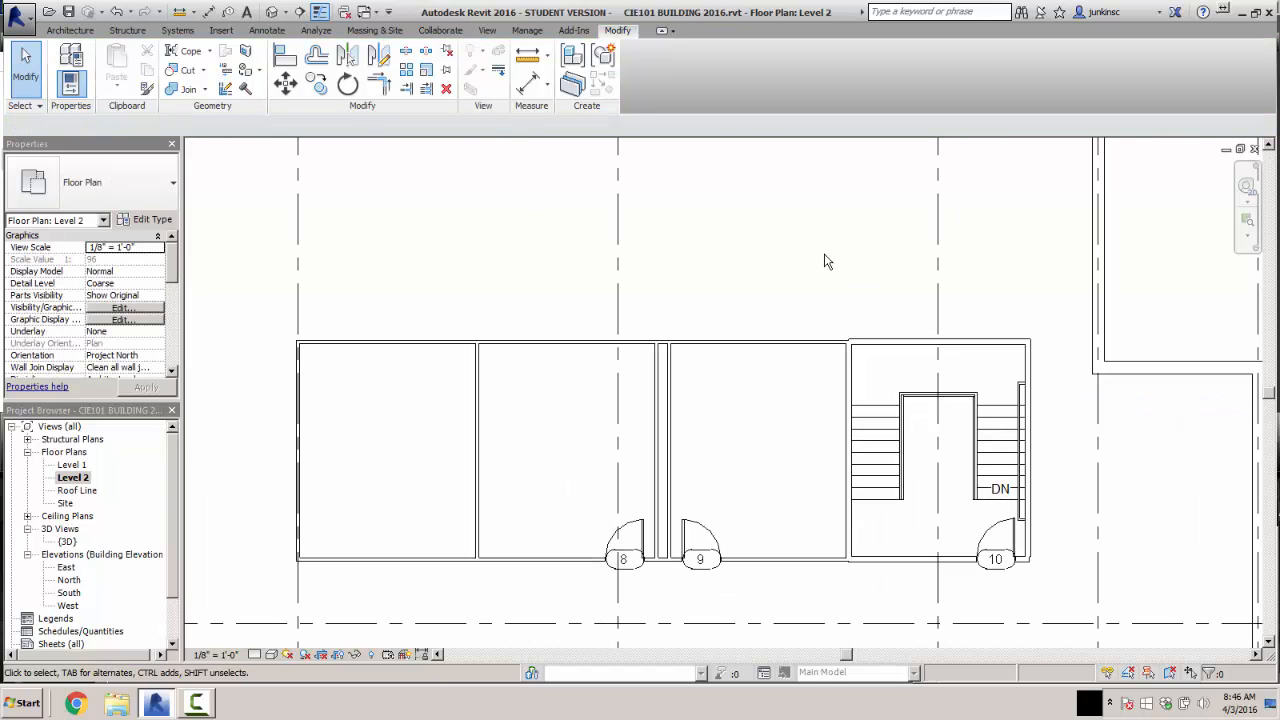
pyautogui.scroll(-1, 798, 445)
pyautogui.moveTo(389, 361); pyautogui.dragTo(706, 309, button='middle')
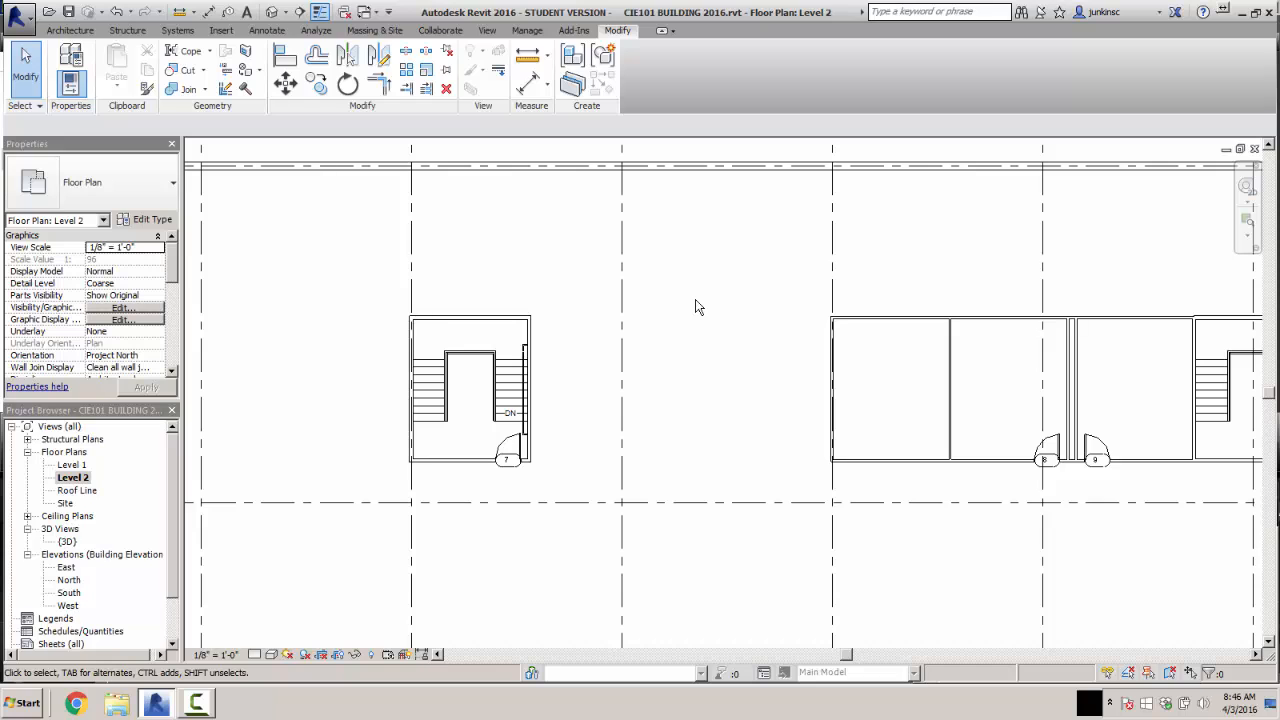
pyautogui.moveTo(737, 291); pyautogui.dragTo(240, 297, button='middle')
pyautogui.scroll(2, 866, 300)
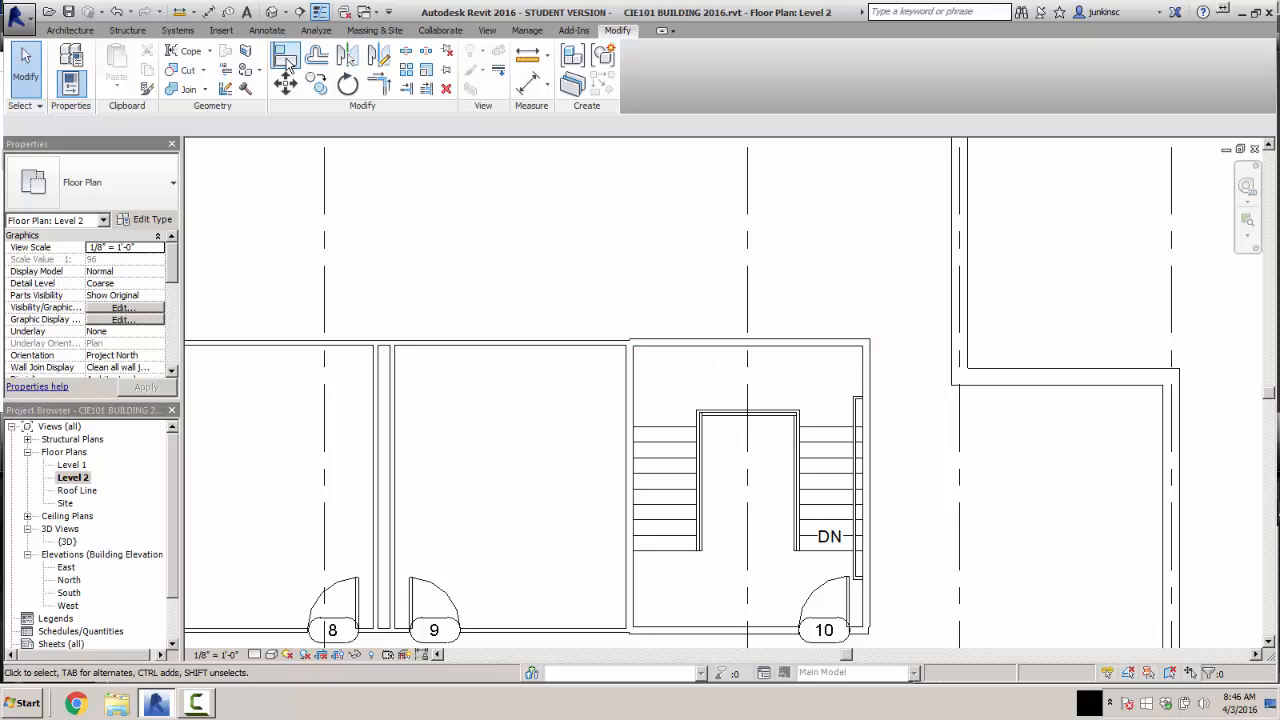
# - Try to align the door 10 stairwell's upper wall with the adjoining partition's centerline, preferring wall faces with Multiple Alignment off
pyautogui.press('a')
pyautogui.press('l')
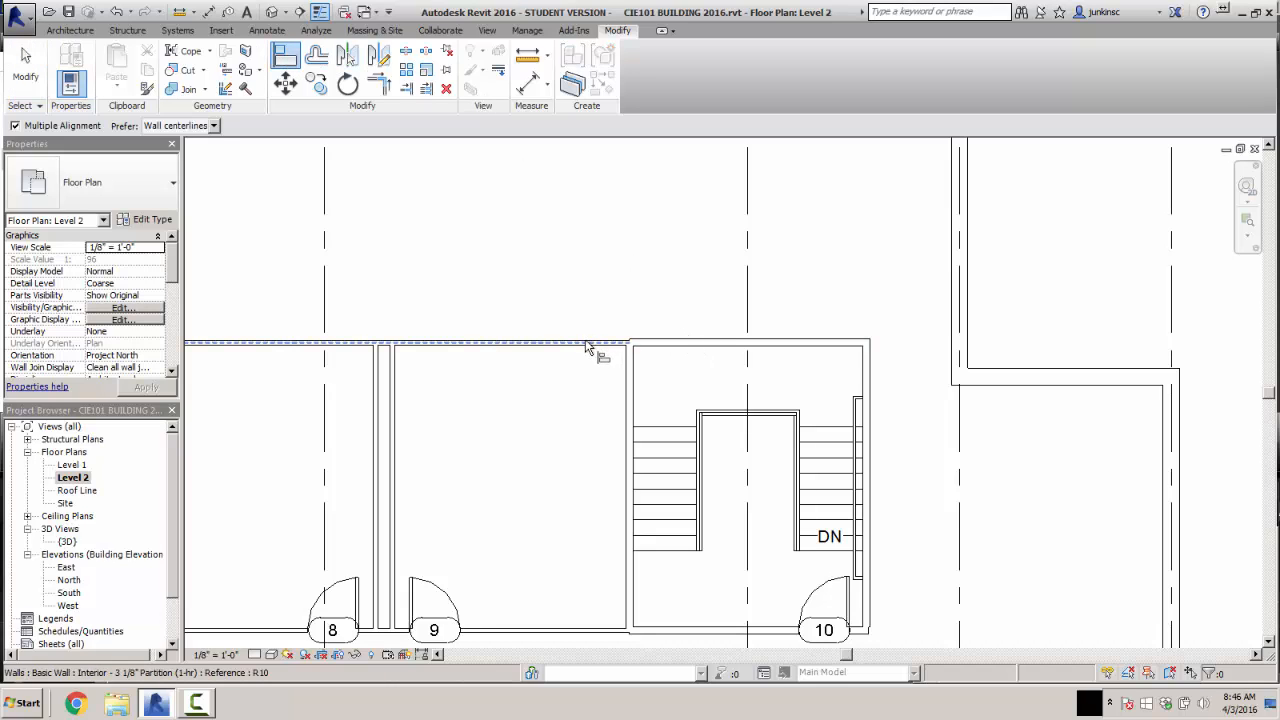
pyautogui.click(214, 126)
pyautogui.click(165, 139)
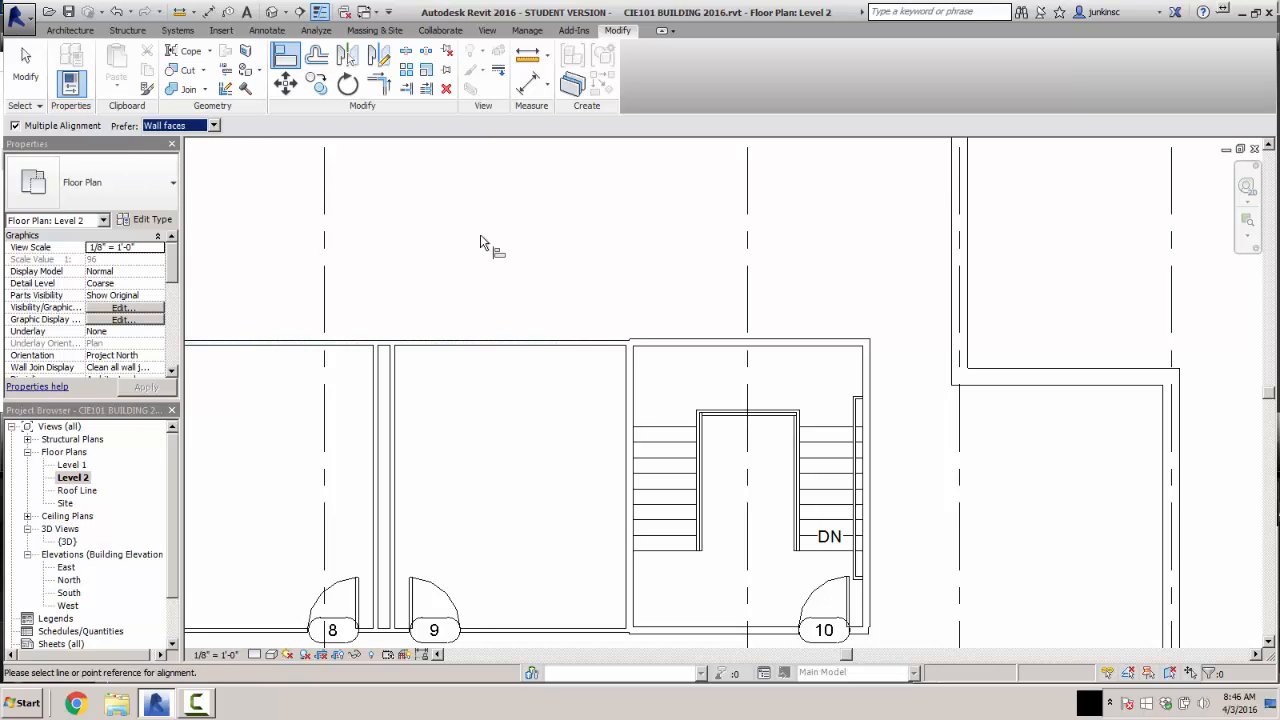
pyautogui.scroll(3, 580, 342)
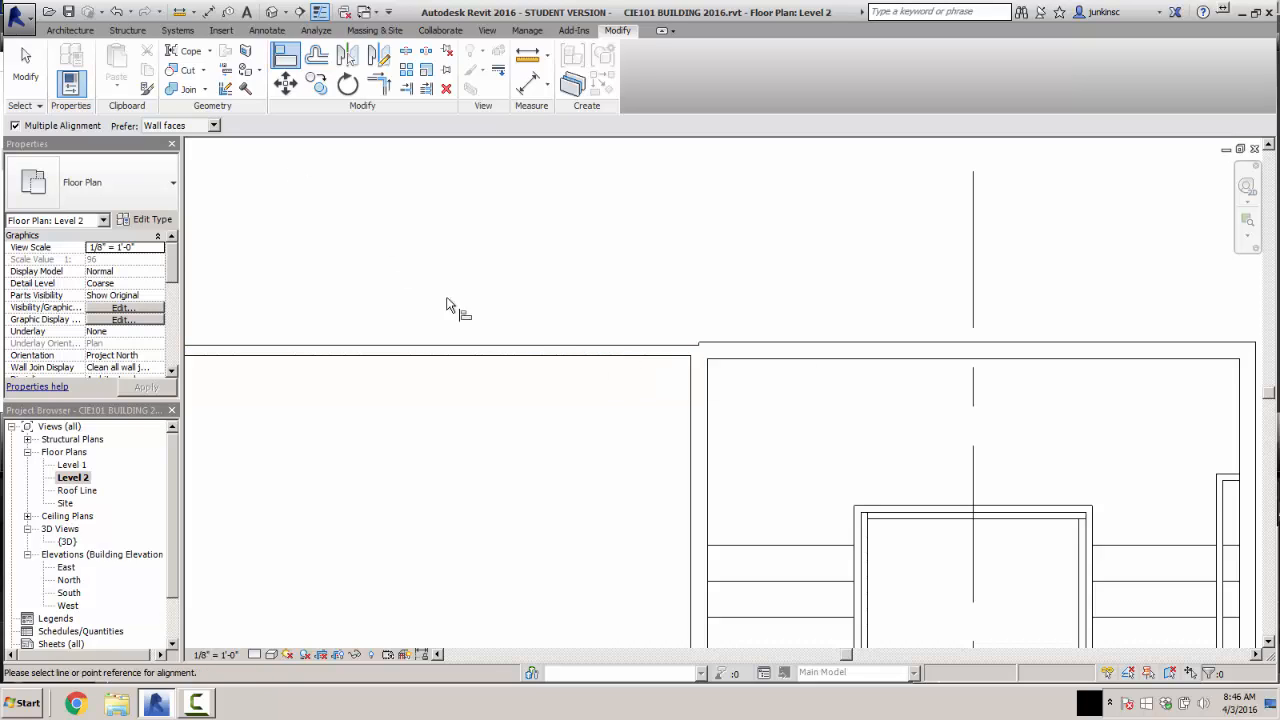
pyautogui.click(15, 126)
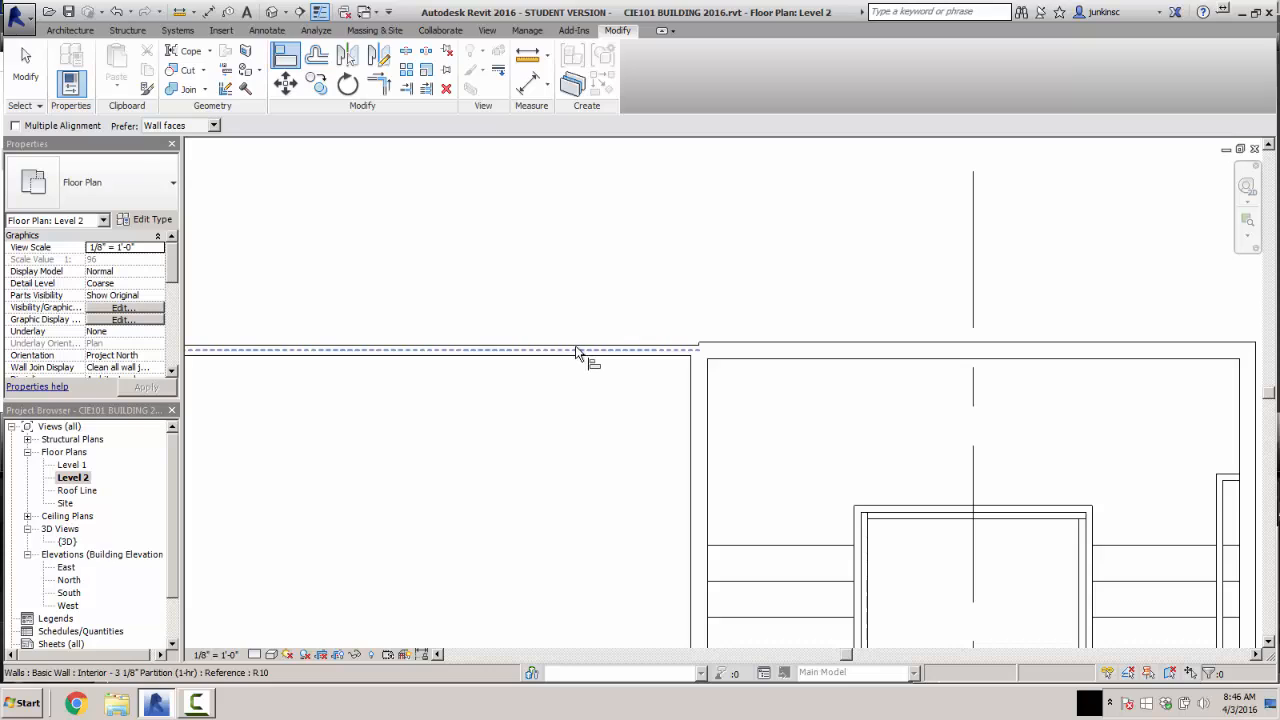
pyautogui.click(687, 349)
pyautogui.click(770, 349)
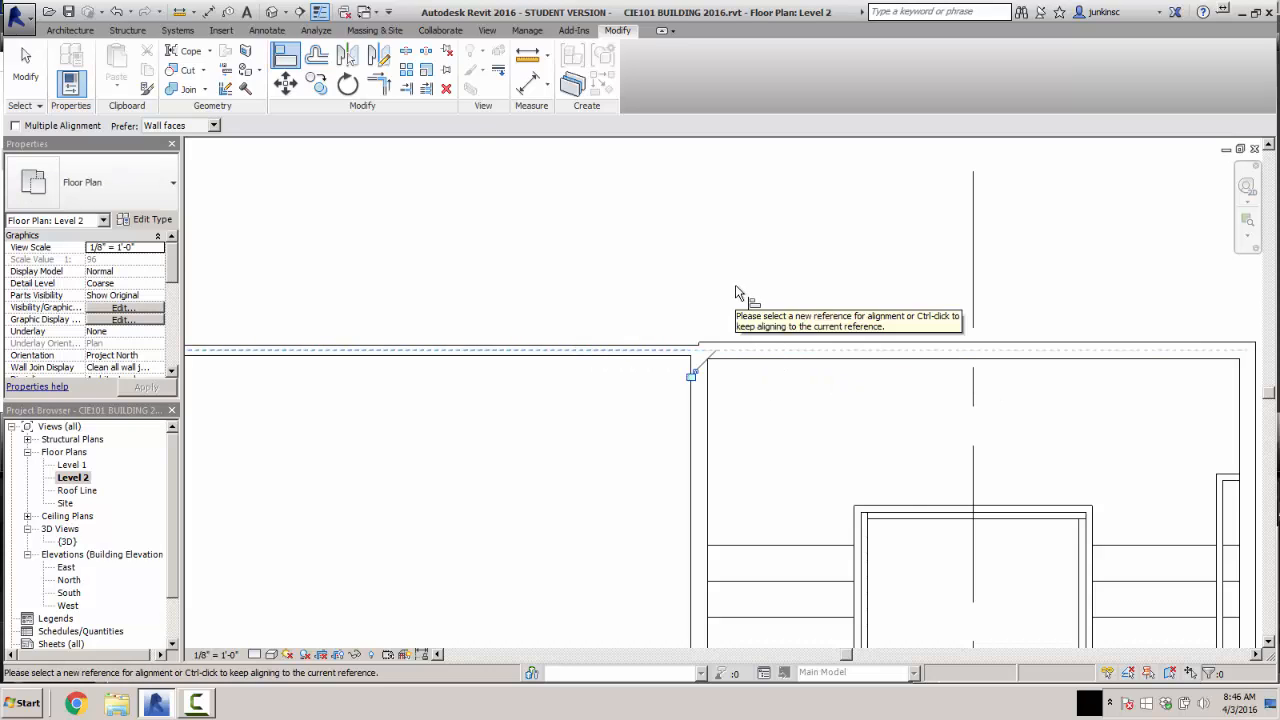
pyautogui.press('Escape')
pyautogui.press('Escape')
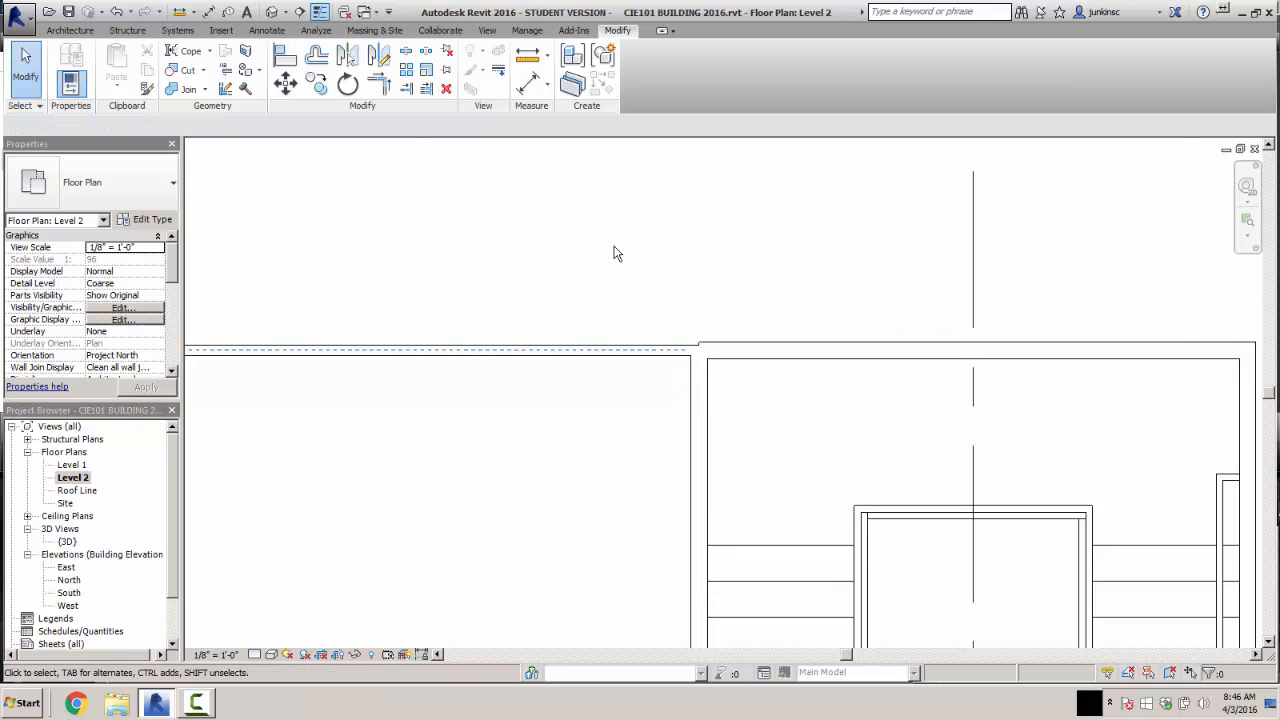
# - View the entire Level 2 plan, and open the Level 1 floor plan with the whole building in view
pyautogui.scroll(-4, 620, 256)
pyautogui.scroll(-1, 836, 248)
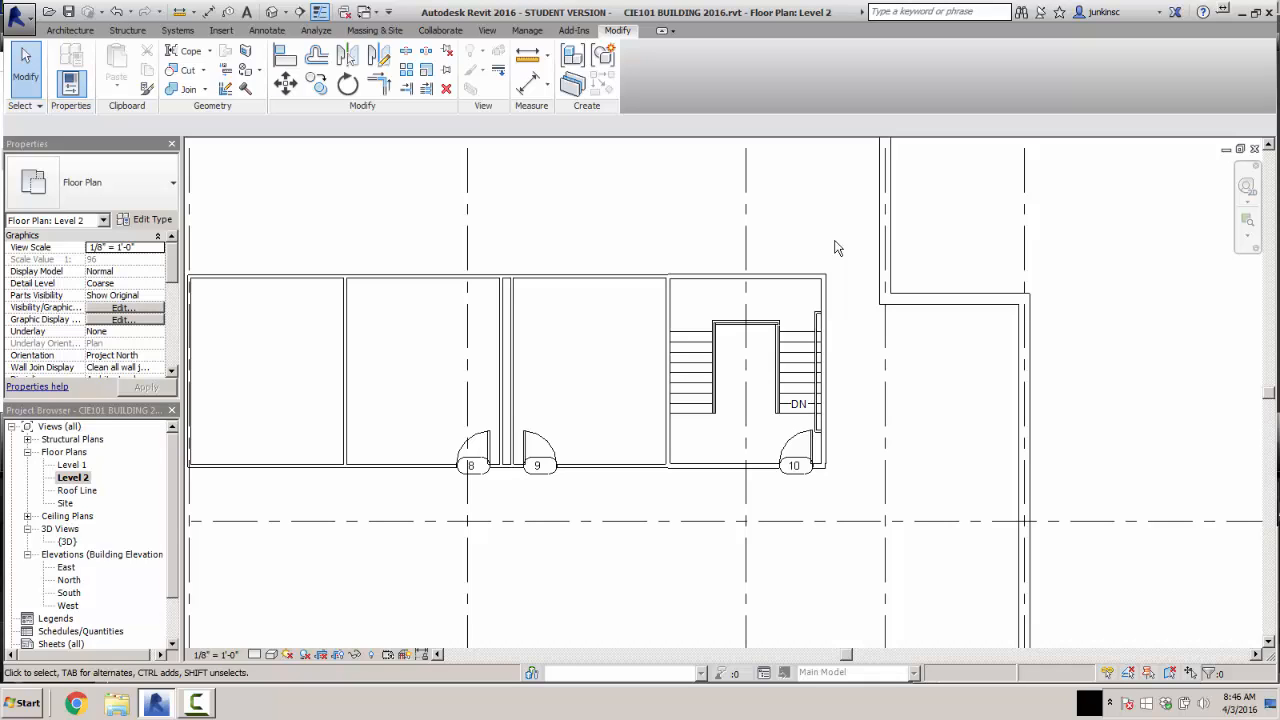
pyautogui.middleClick(688, 280)
pyautogui.middleClick(688, 280)
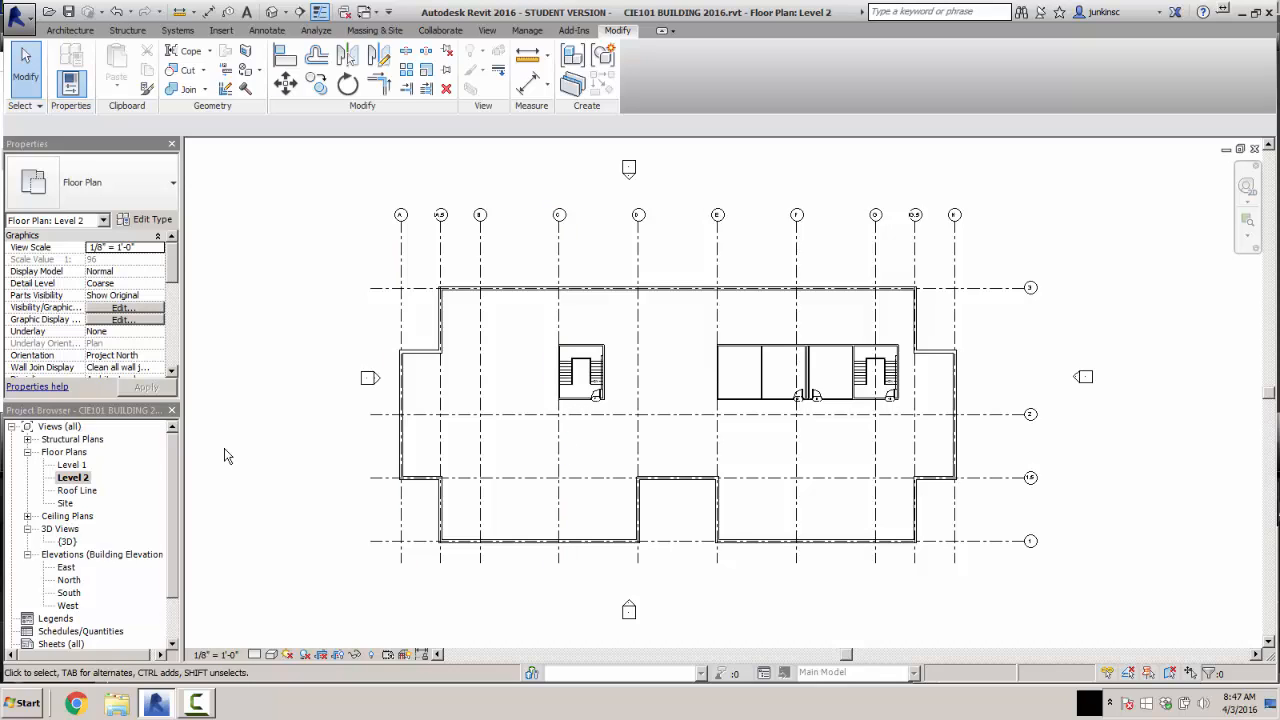
pyautogui.doubleClick(70, 465)
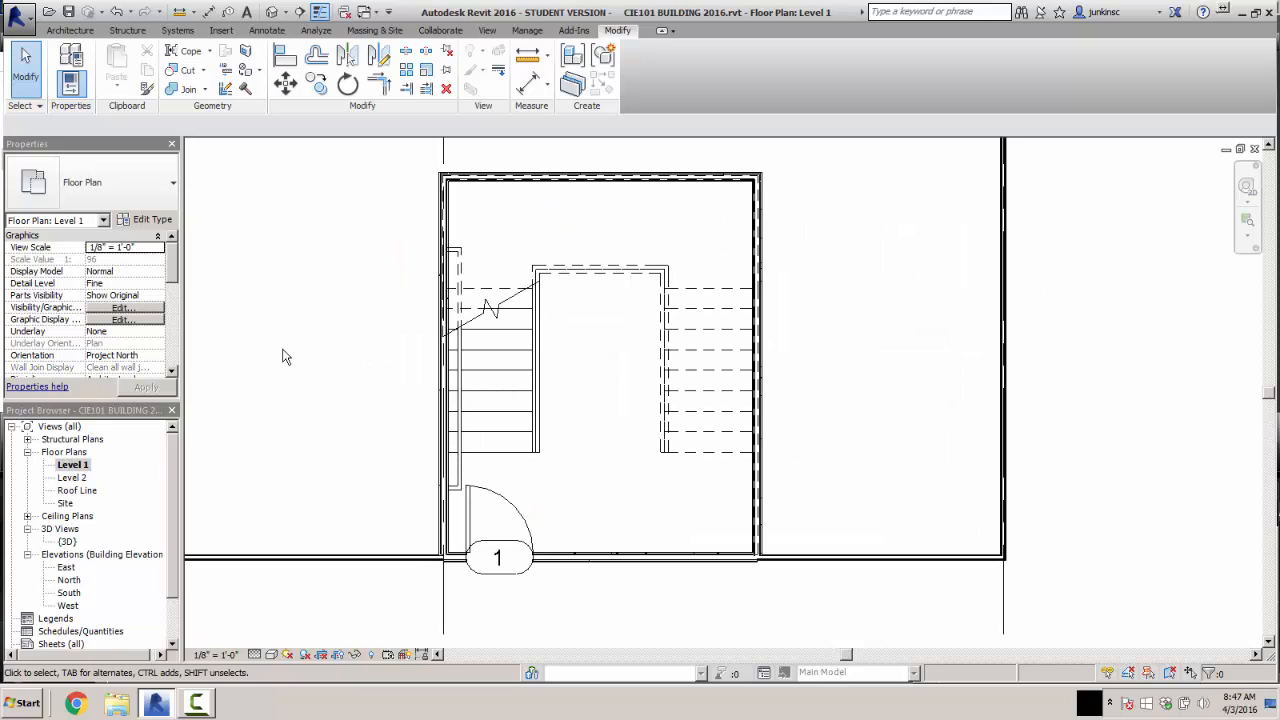
pyautogui.middleClick(343, 352)
pyautogui.middleClick(343, 352)
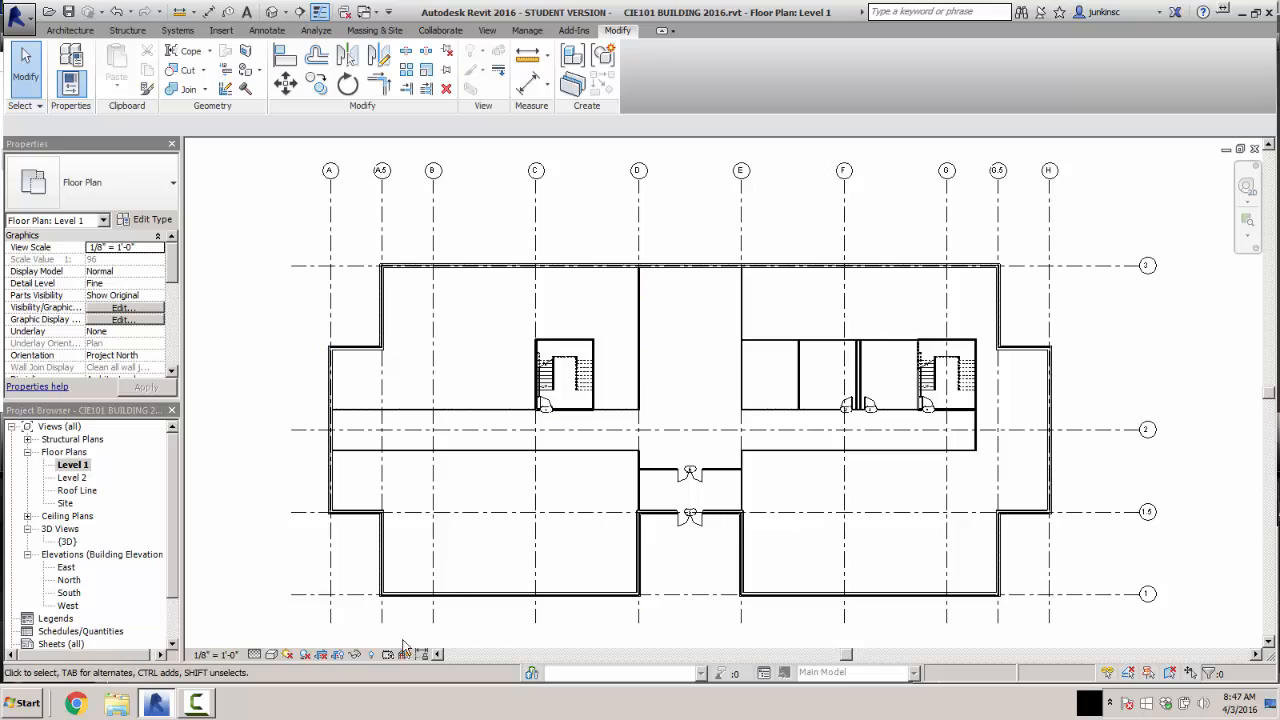
pyautogui.click(266, 652)
pyautogui.click(264, 640)
# - Create a new sheet with the titleblock D 22 x 34 Horizontal cie101.rfa, loaded from REVIT FILES in the desktop folder CIE101 HOME
pyautogui.scroll(-1, 170, 572)
pyautogui.scroll(-1, 170, 580)
pyautogui.click(47, 593)
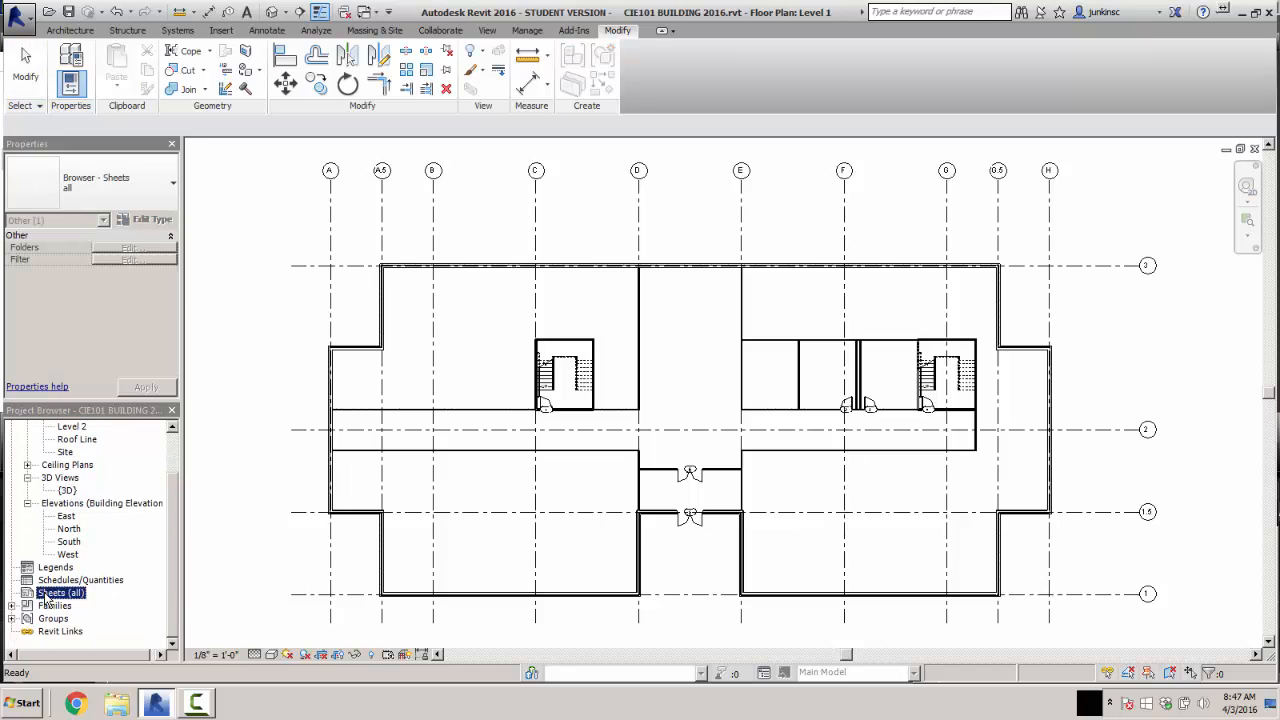
pyautogui.rightClick(47, 597)
pyautogui.click(85, 606)
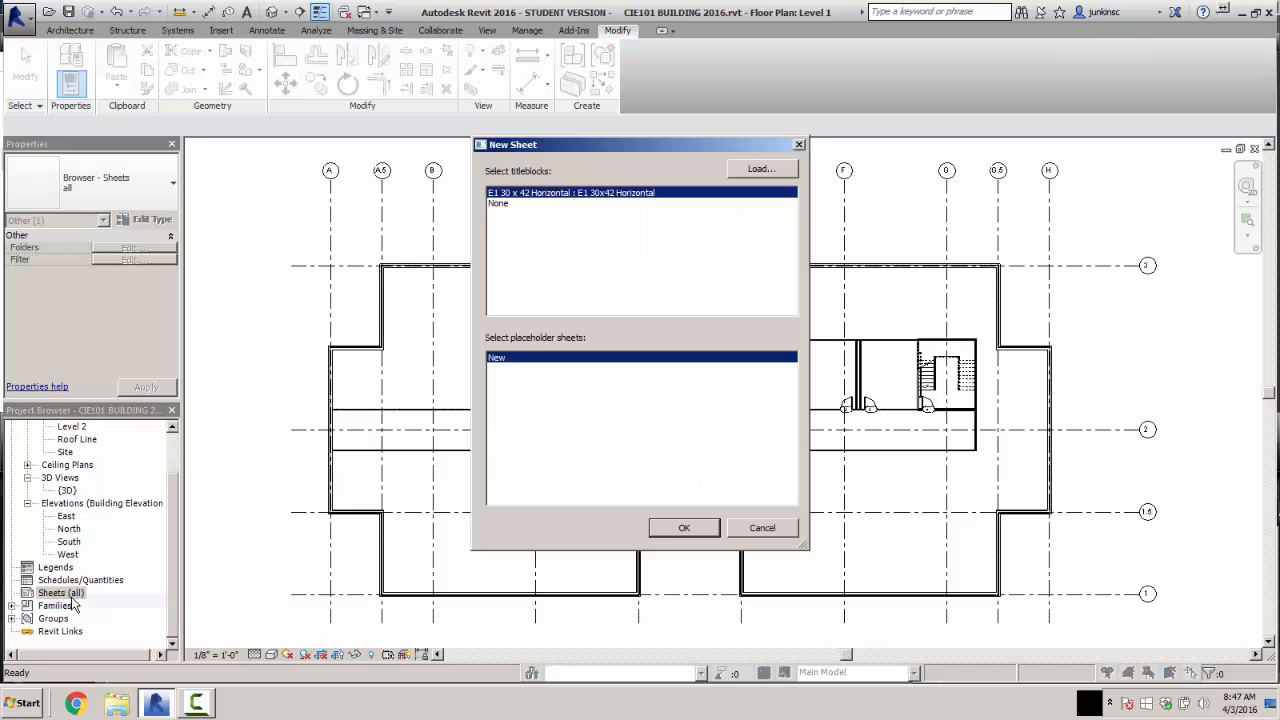
pyautogui.click(748, 167)
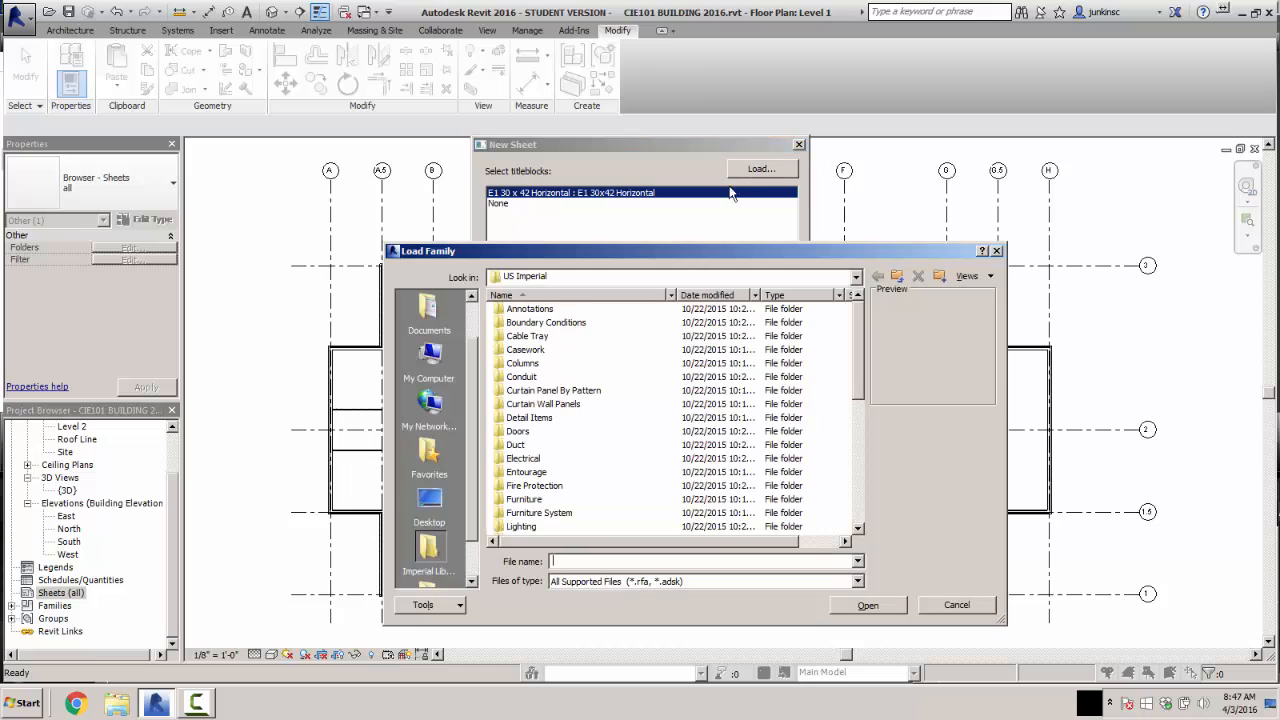
pyautogui.click(856, 277)
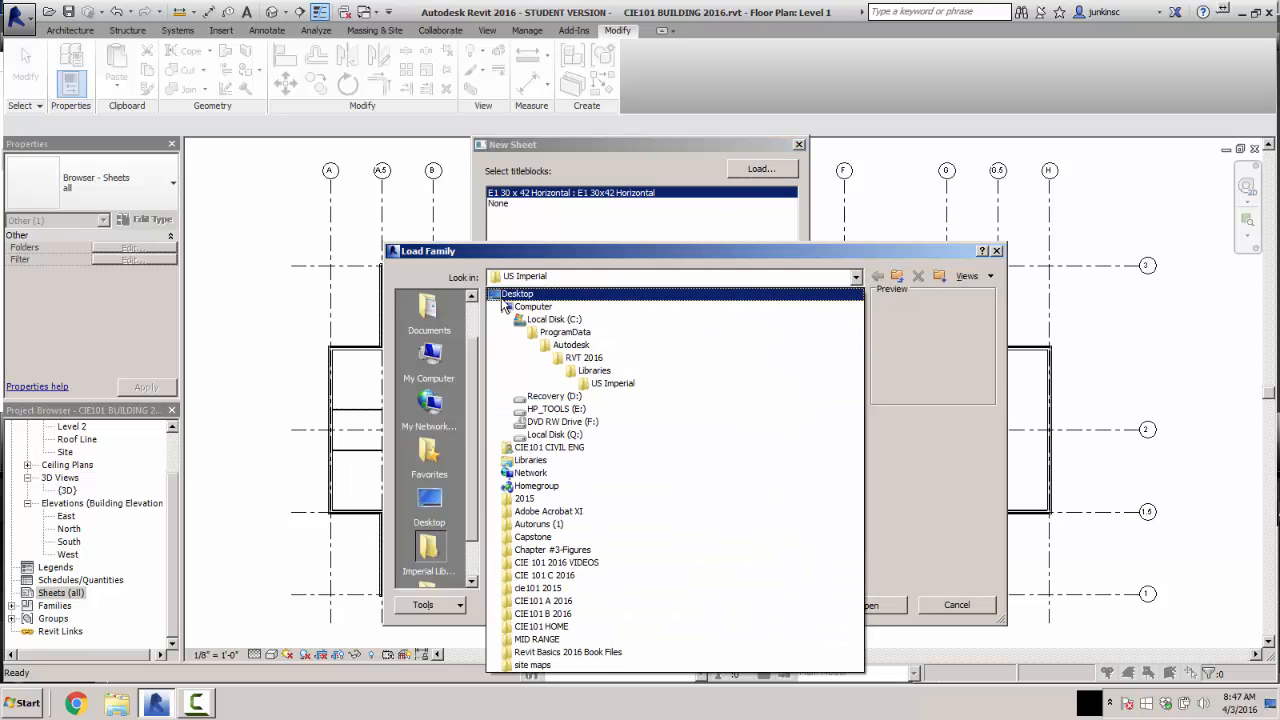
pyautogui.click(540, 293)
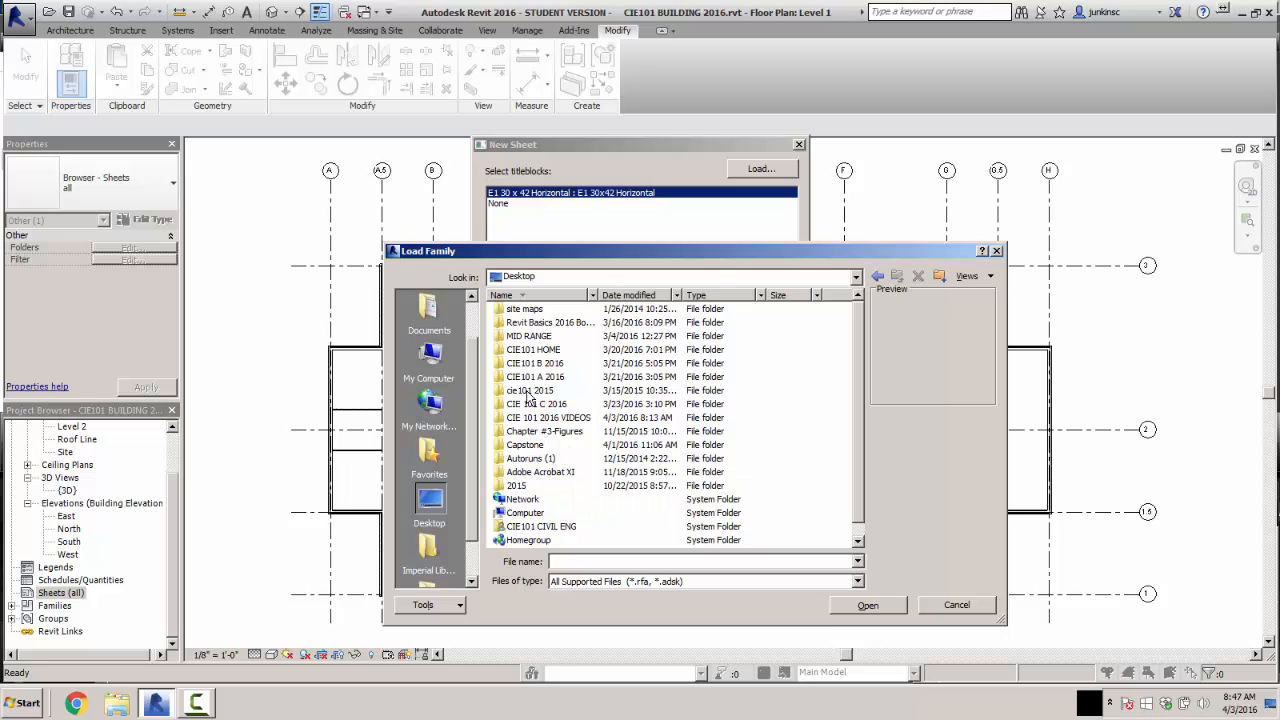
pyautogui.doubleClick(533, 352)
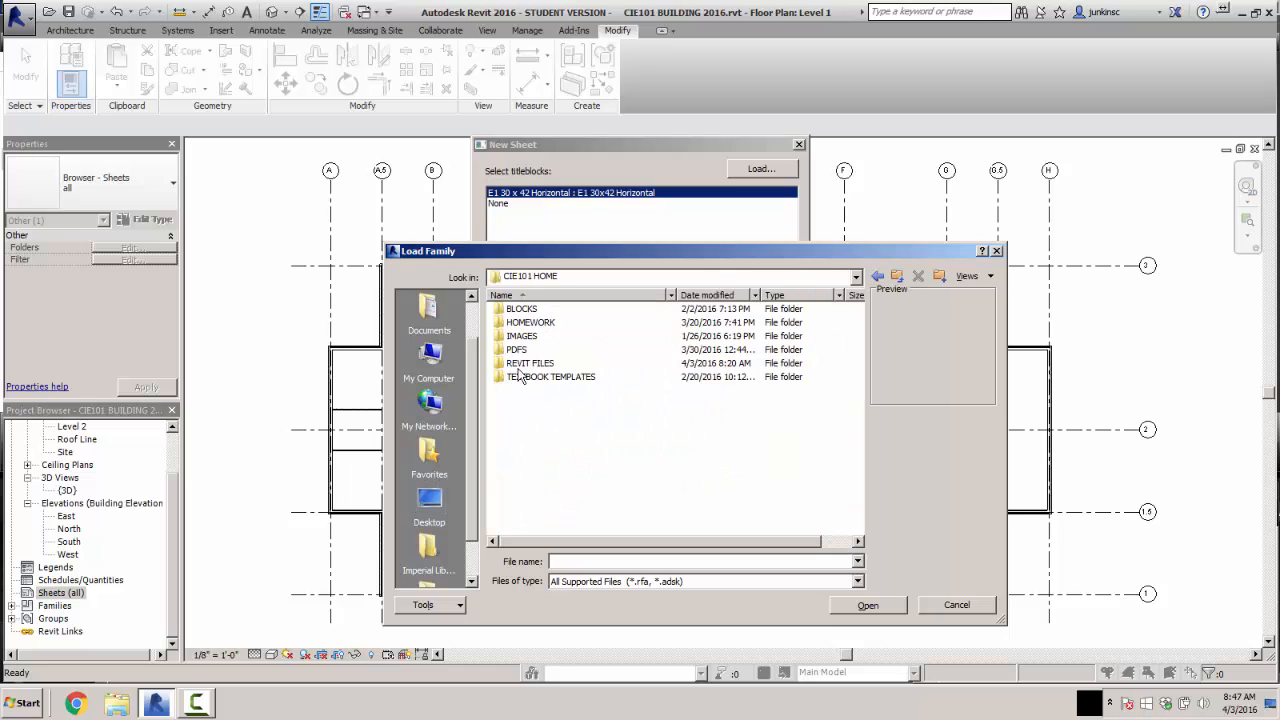
pyautogui.doubleClick(522, 363)
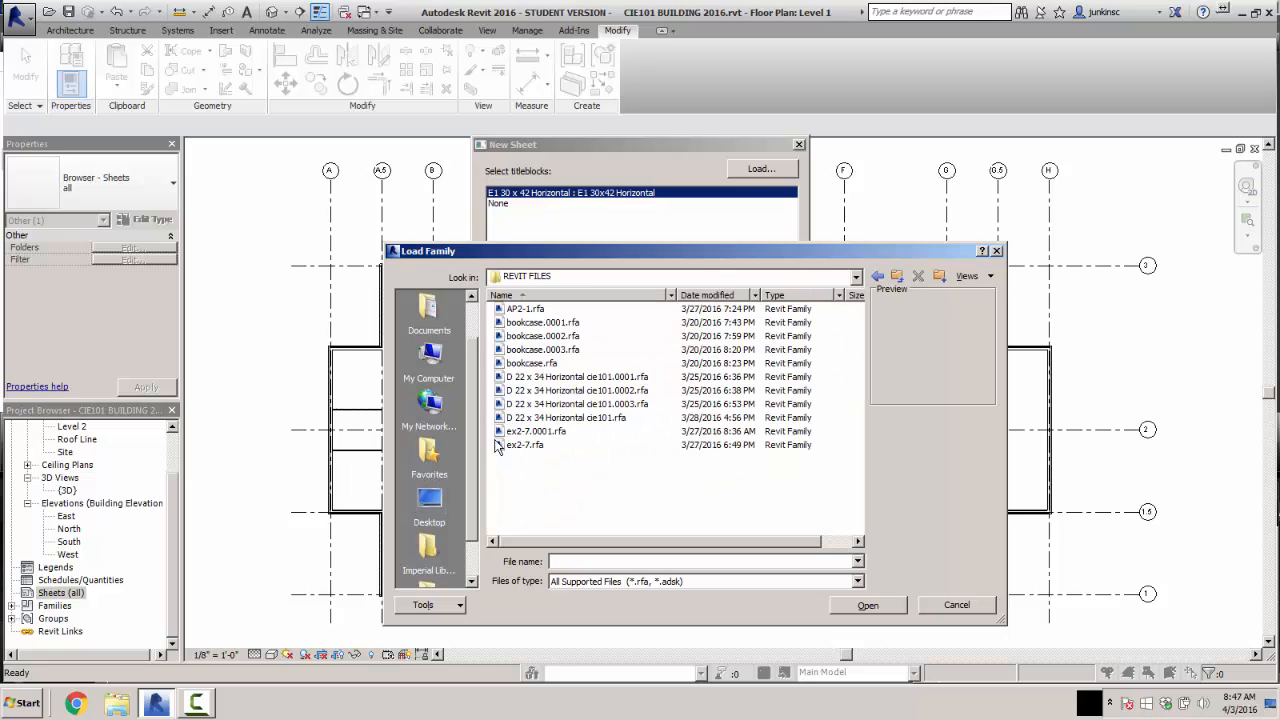
pyautogui.click(543, 418)
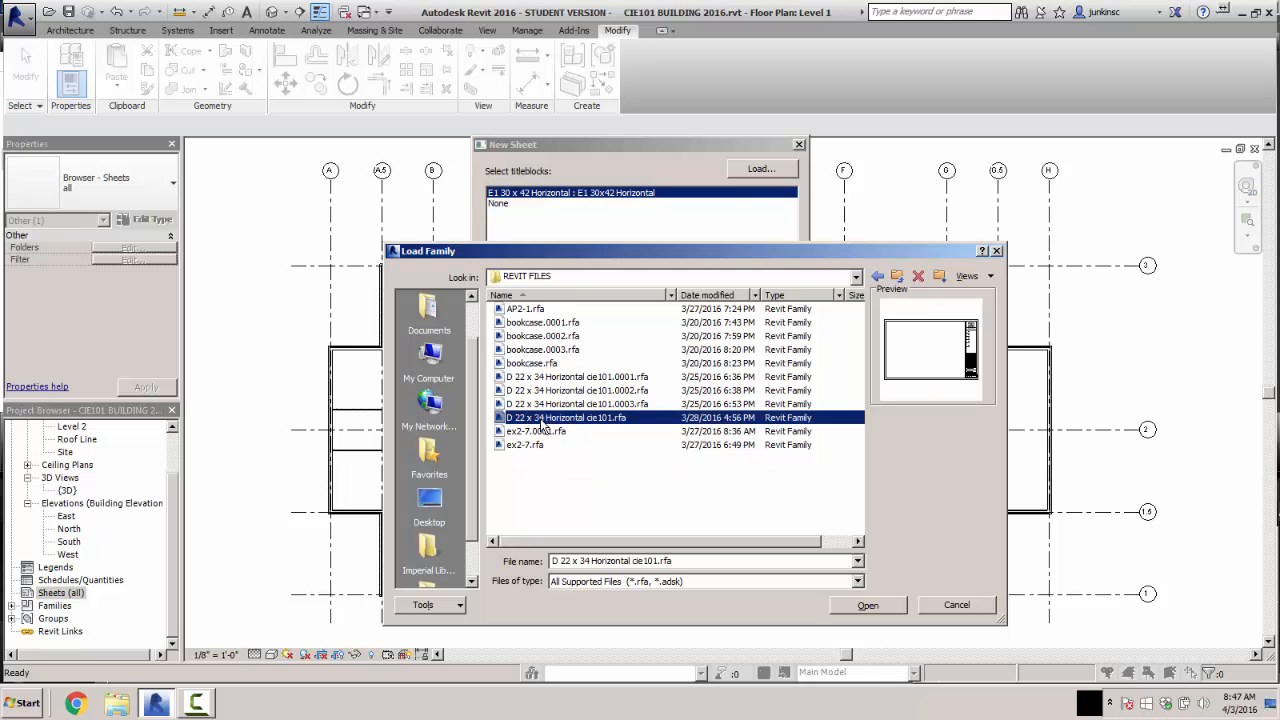
pyautogui.click(883, 603)
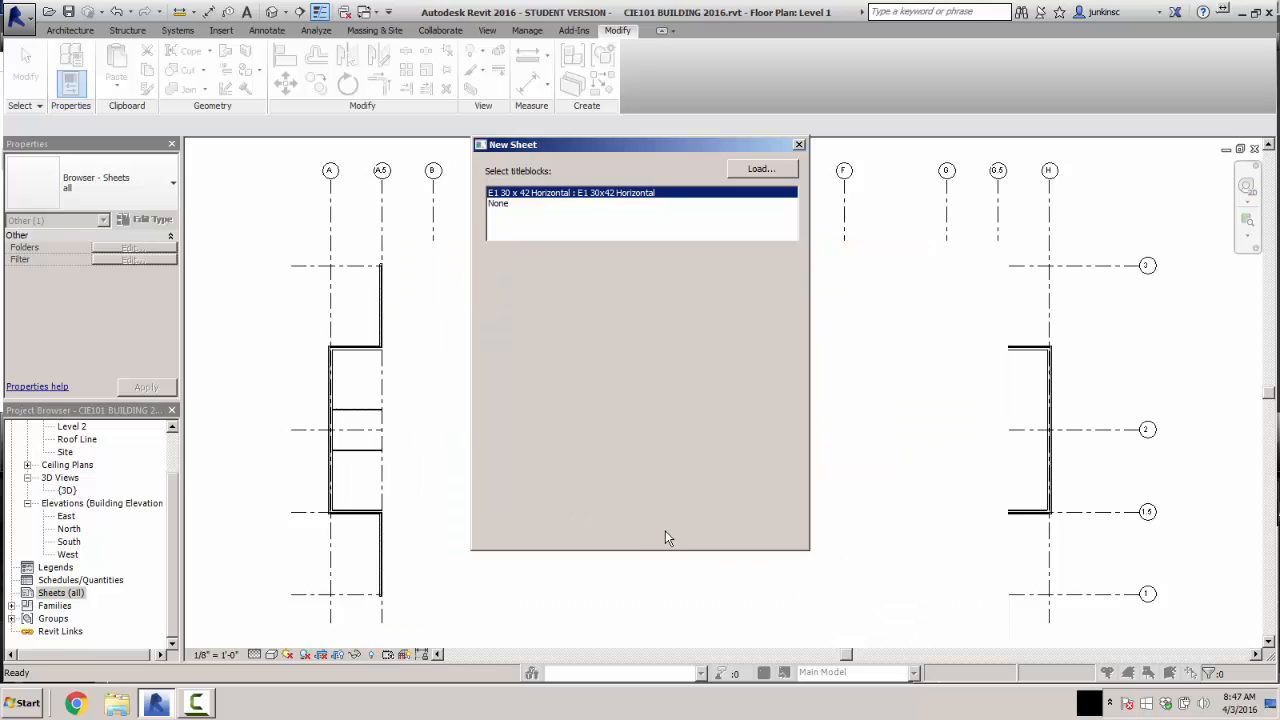
pyautogui.click(684, 530)
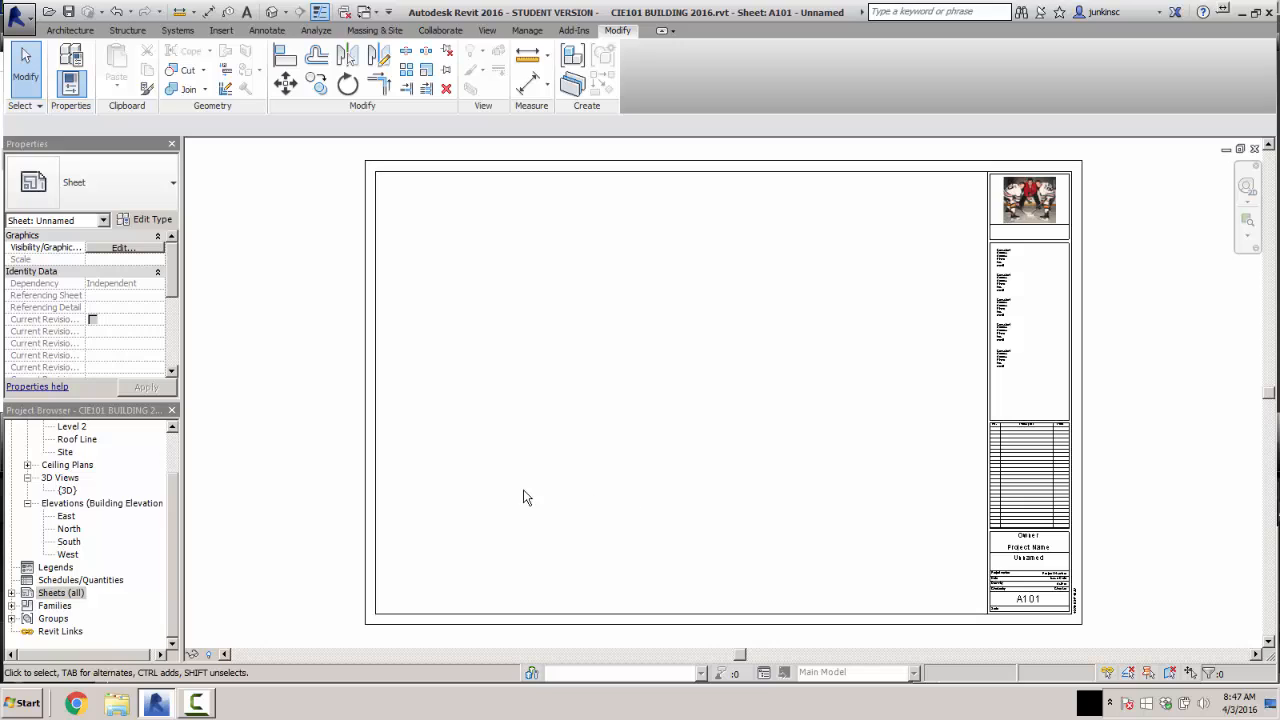
# - Place the Level 1 floor plan view in the middle of the new sheet's drawing area
pyautogui.moveTo(173, 550); pyautogui.dragTo(172, 484)
pyautogui.click(71, 465)
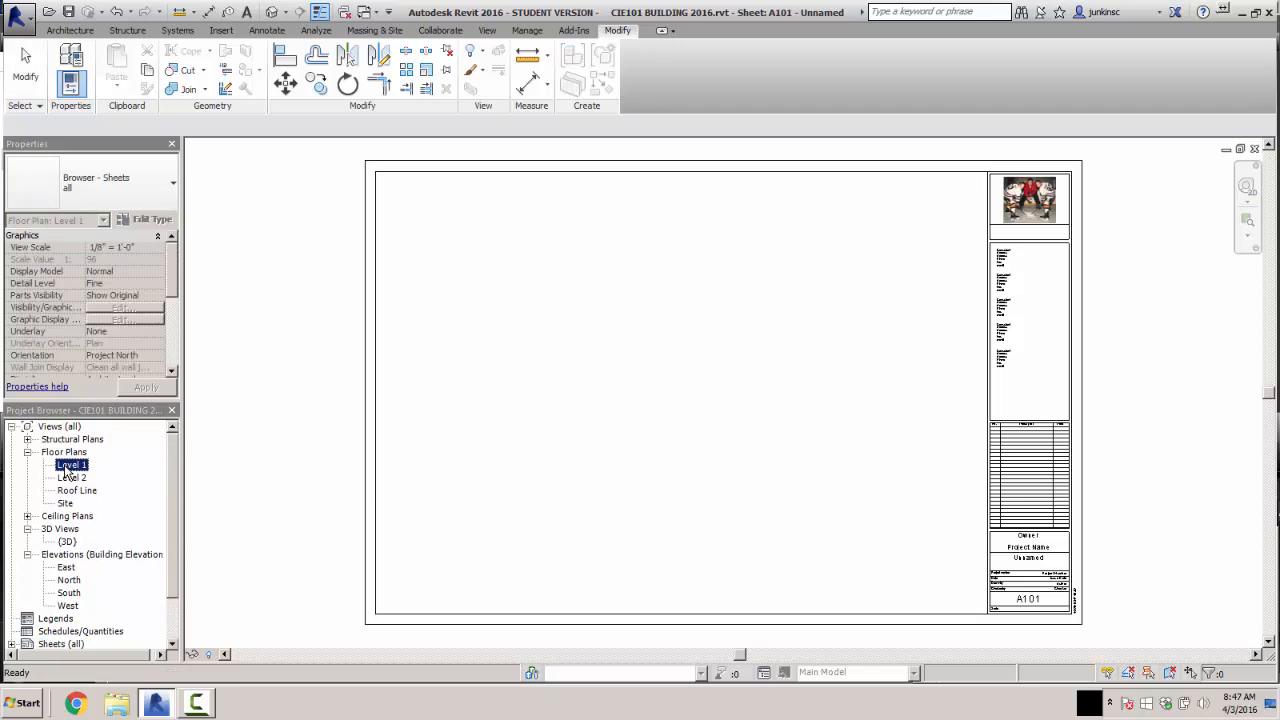
pyautogui.moveTo(382, 430); pyautogui.dragTo(660, 383)
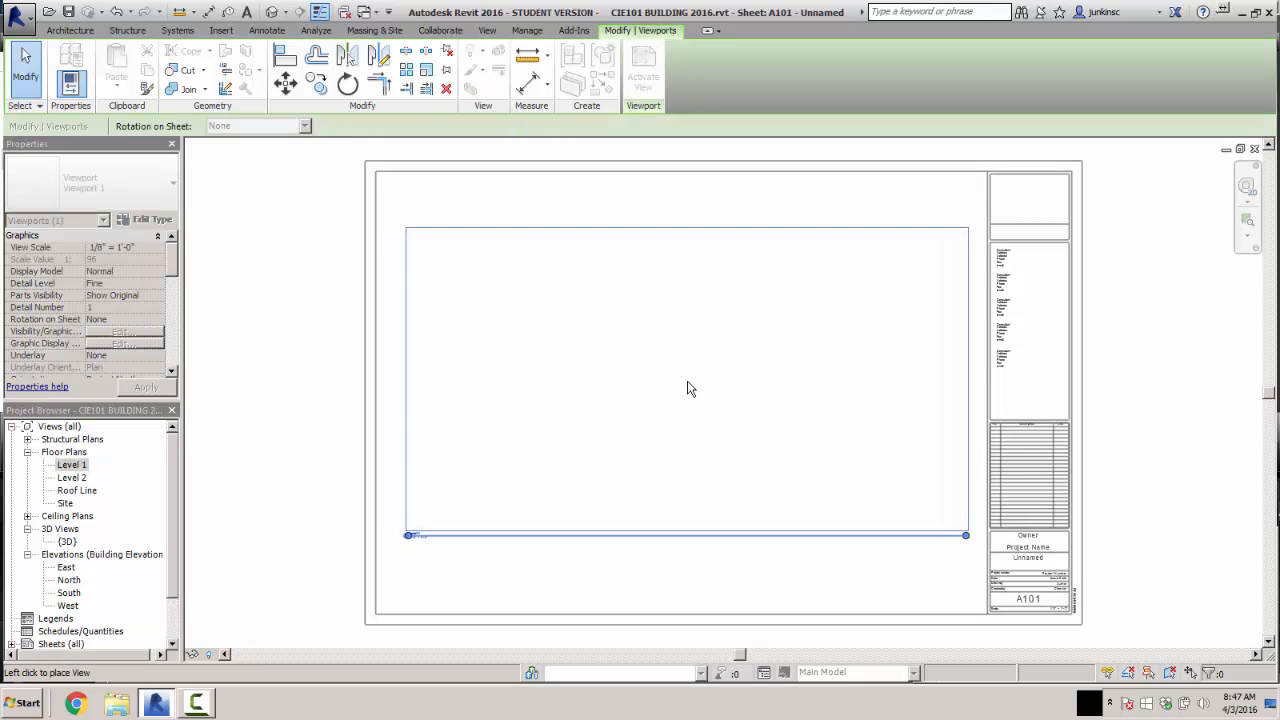
pyautogui.click(689, 389)
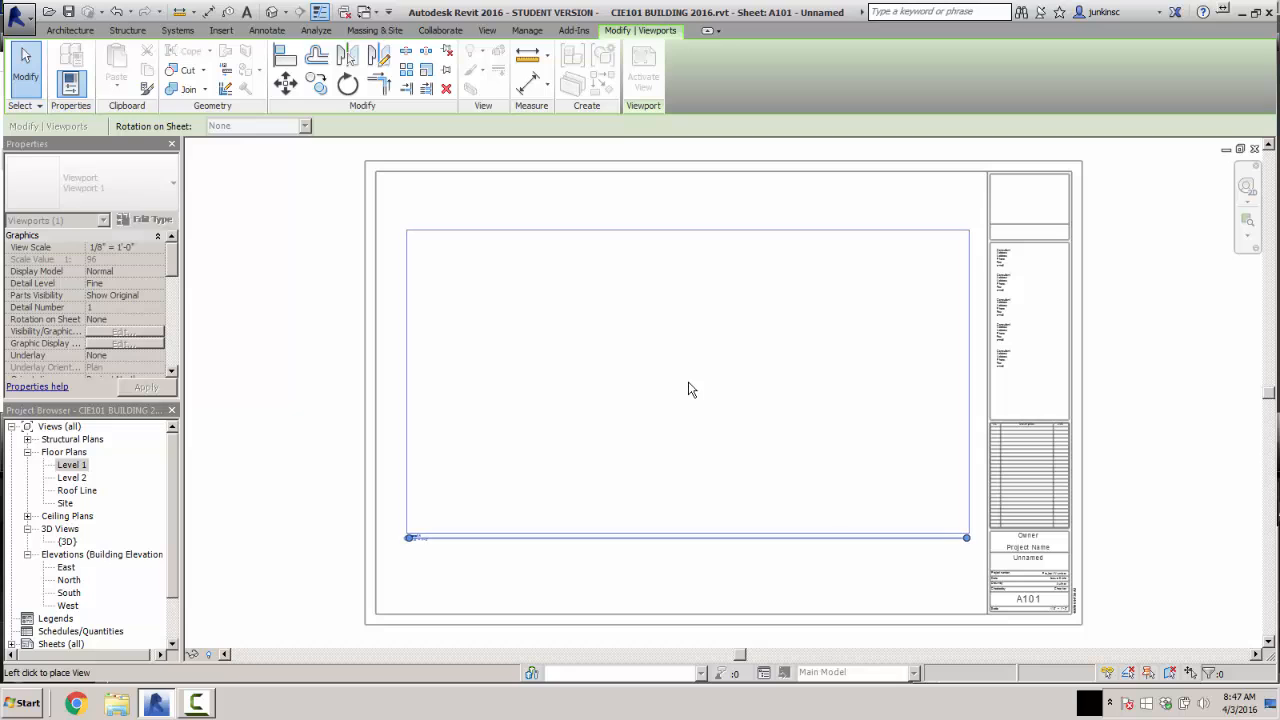
pyautogui.click(322, 428)
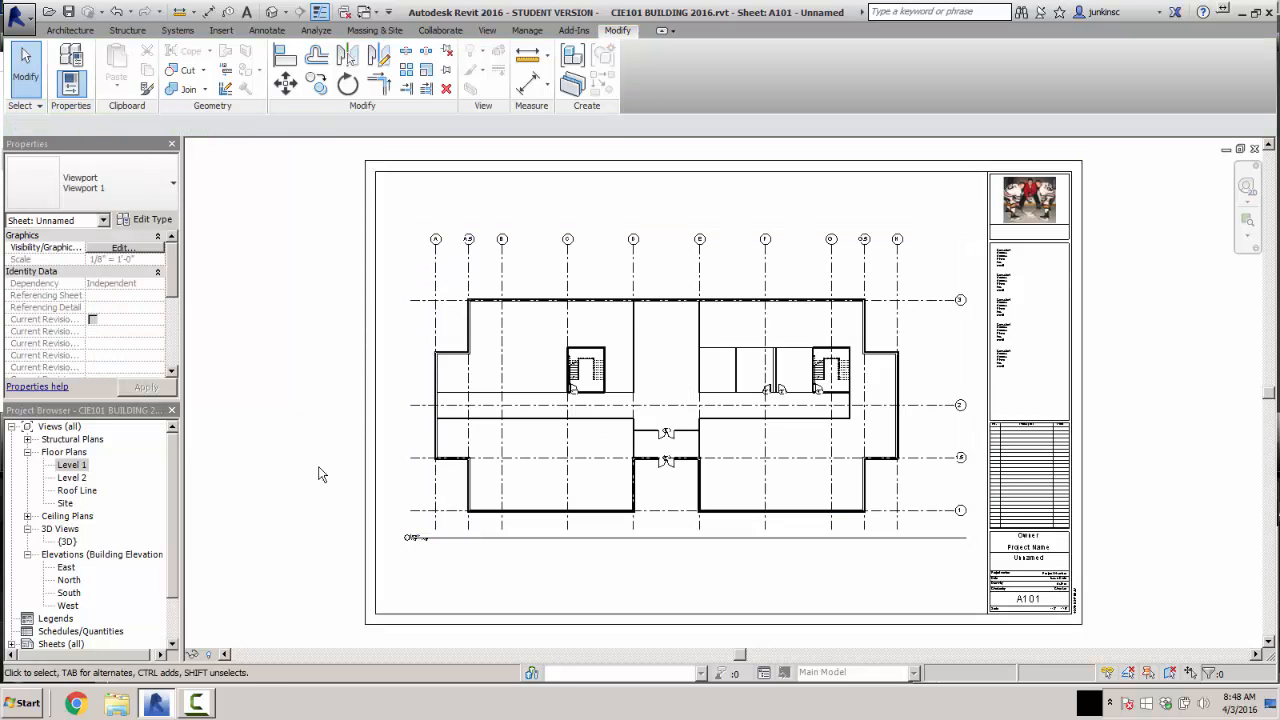
# - Move the Level 1 view title below the middle of the plan and shorten its title line to the text's length
pyautogui.click(537, 539)
pyautogui.moveTo(414, 540); pyautogui.dragTo(676, 562)
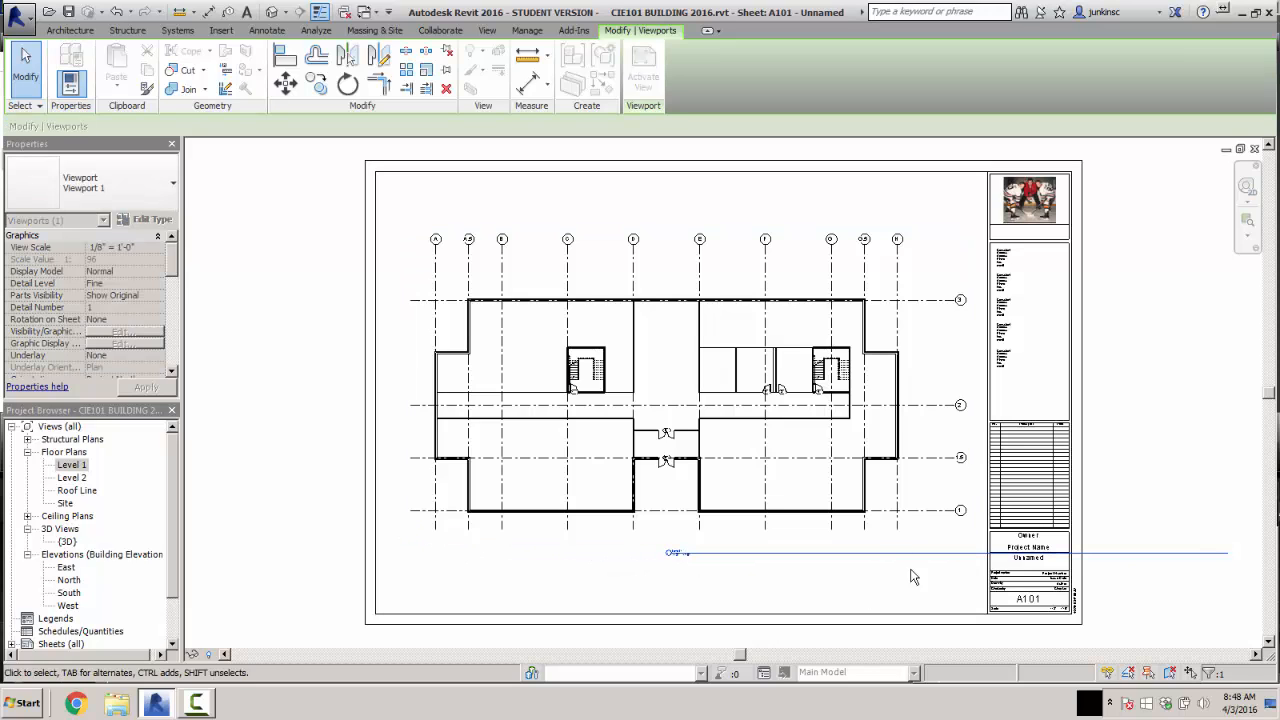
pyautogui.moveTo(1228, 554); pyautogui.dragTo(694, 557)
pyautogui.click(636, 572)
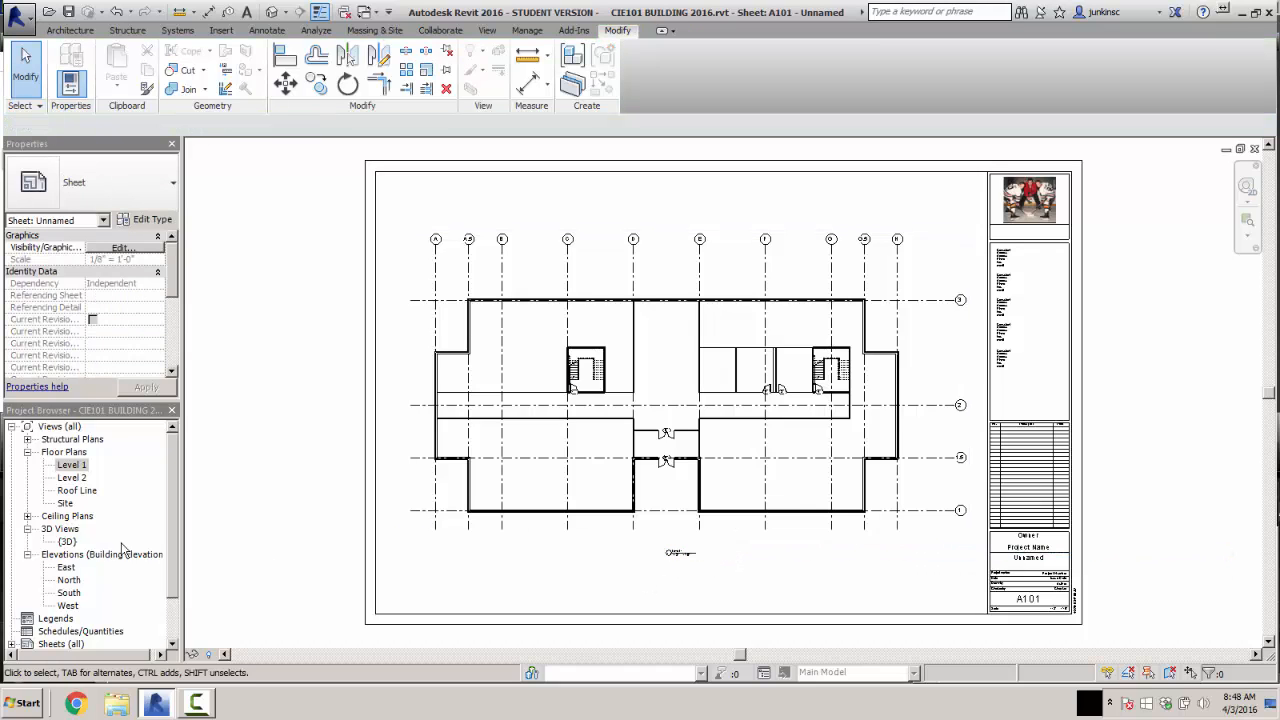
# - Rename the Level 1 floor plan view to "Floor Plan - Level 1", and accept renaming the corresponding level and views
pyautogui.click(70, 466)
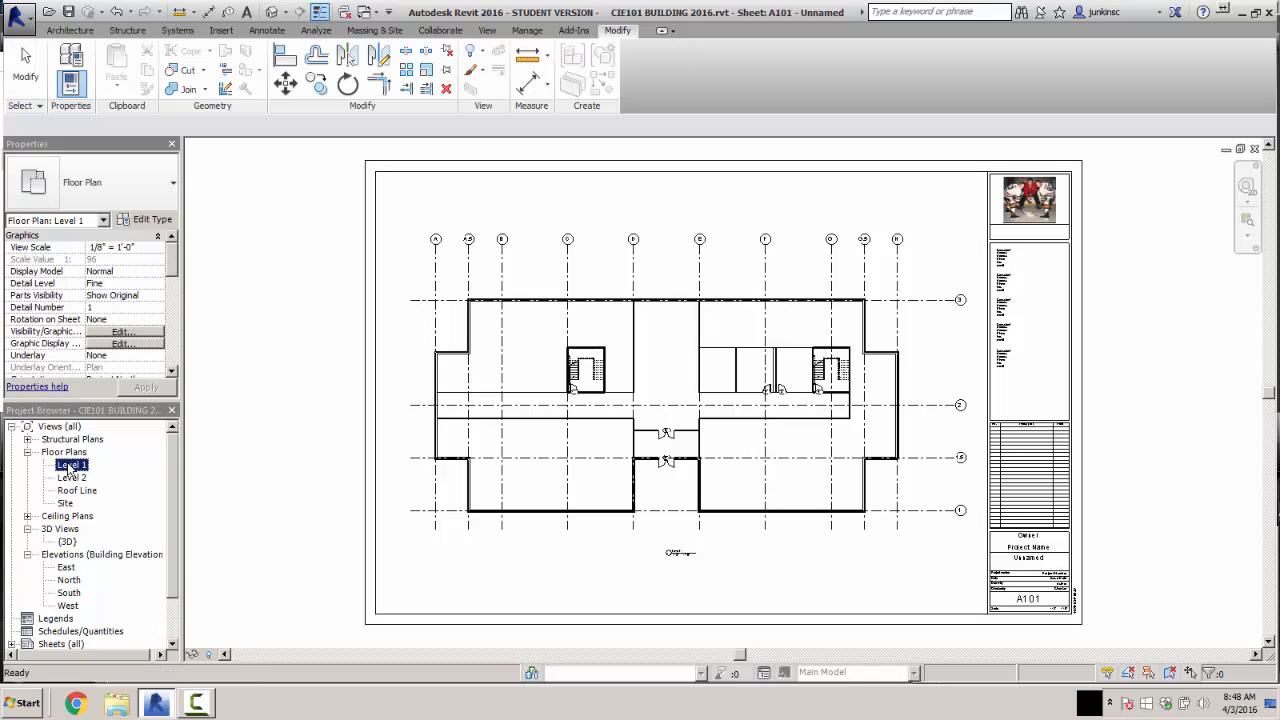
pyautogui.rightClick(70, 468)
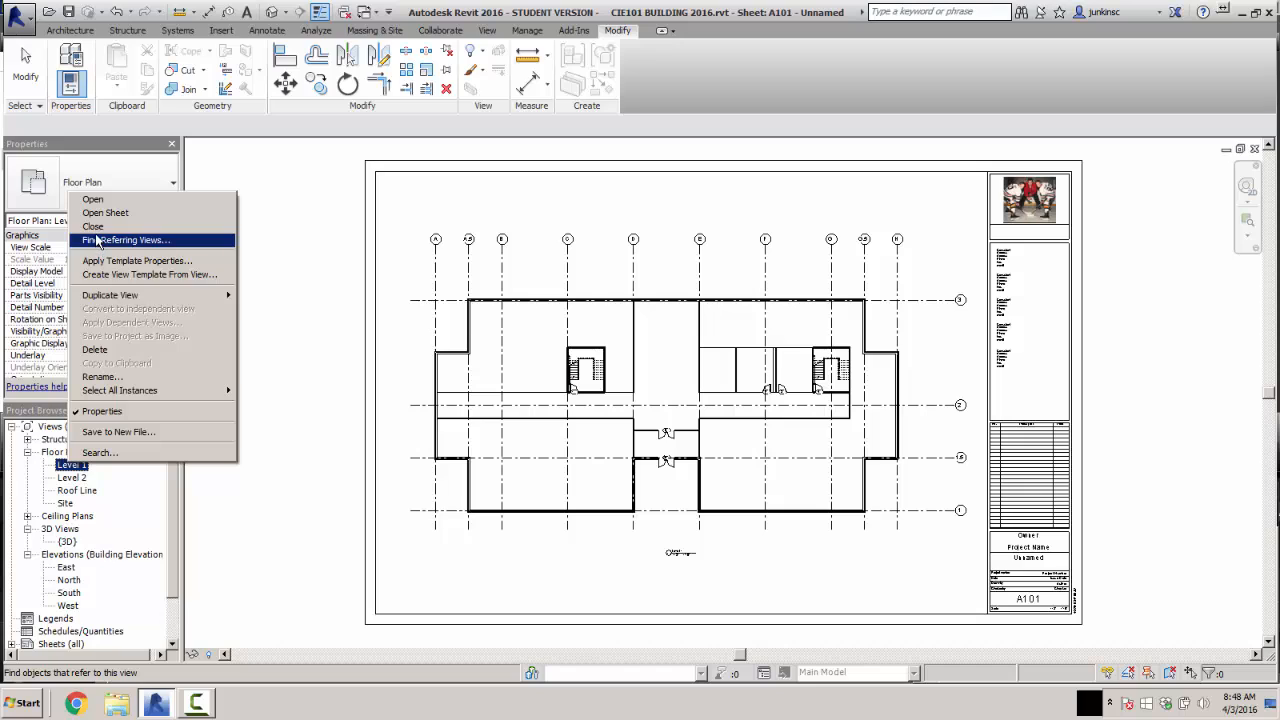
pyautogui.click(104, 377)
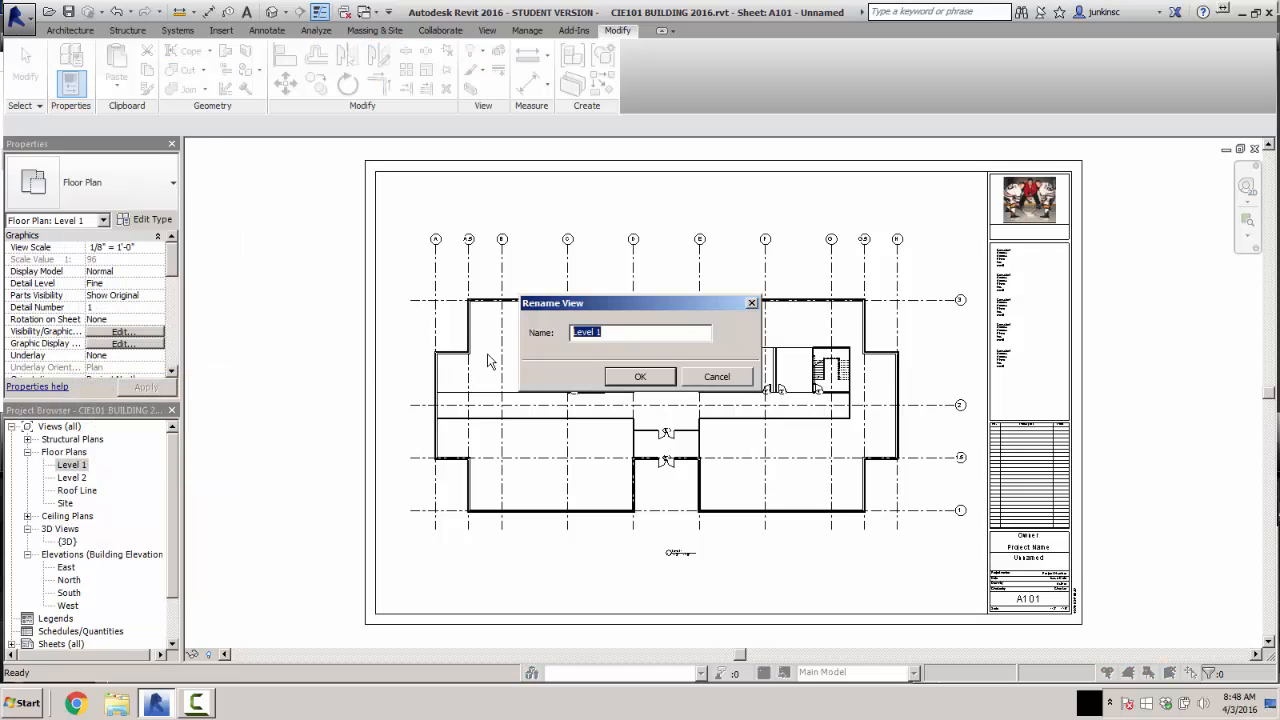
pyautogui.write('Floor Plan -')
pyautogui.click(645, 377)
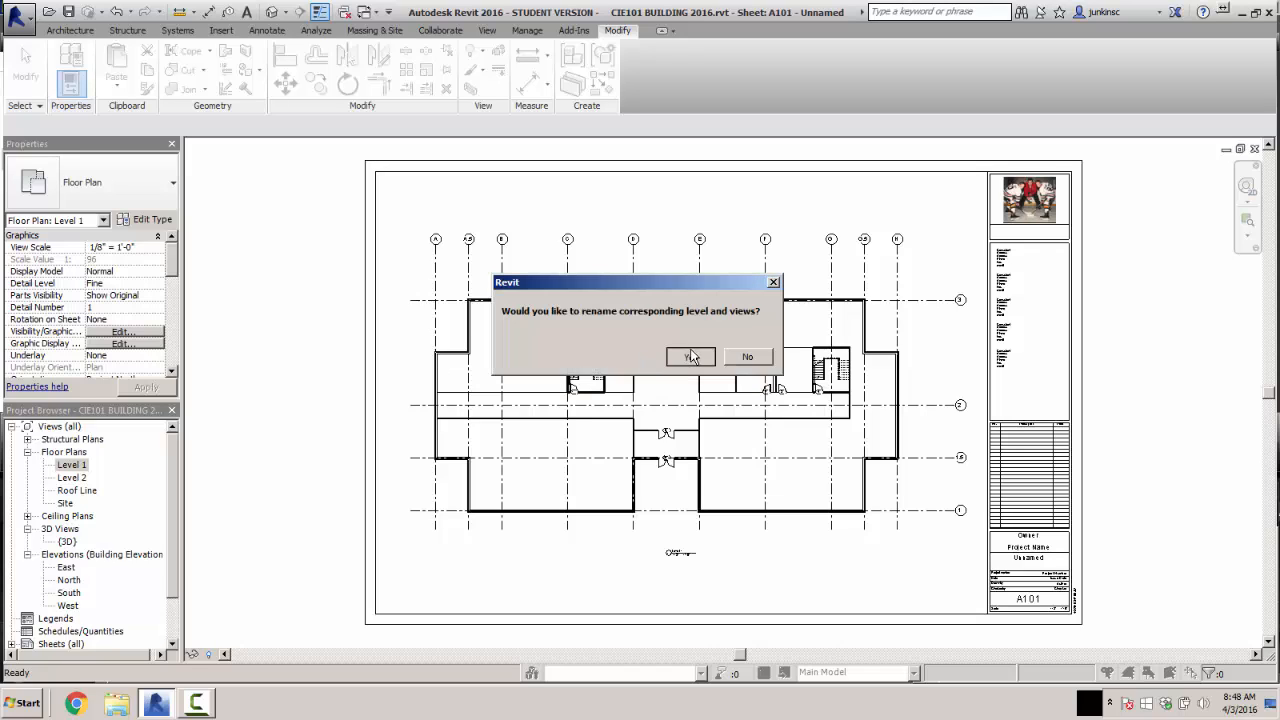
pyautogui.click(690, 357)
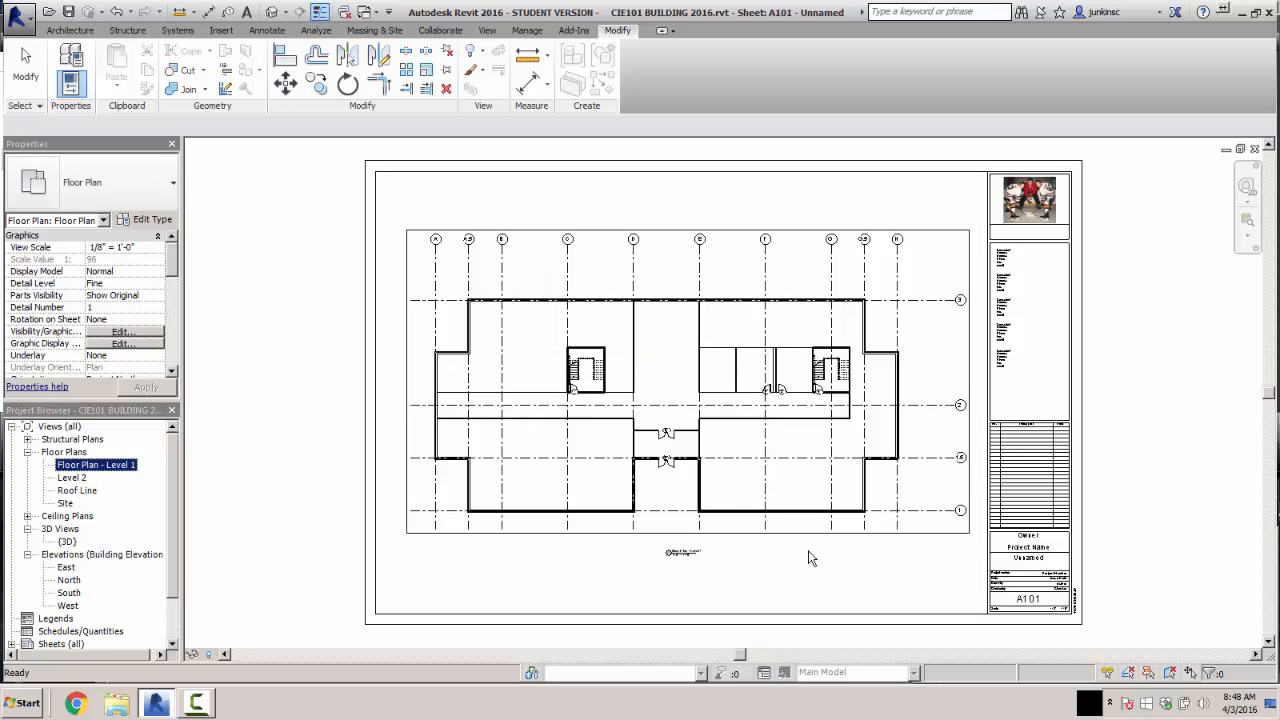
# - Lengthen the line of the plan's view title on the sheet to span the full title text
pyautogui.click(704, 576)
pyautogui.scroll(6, 704, 576)
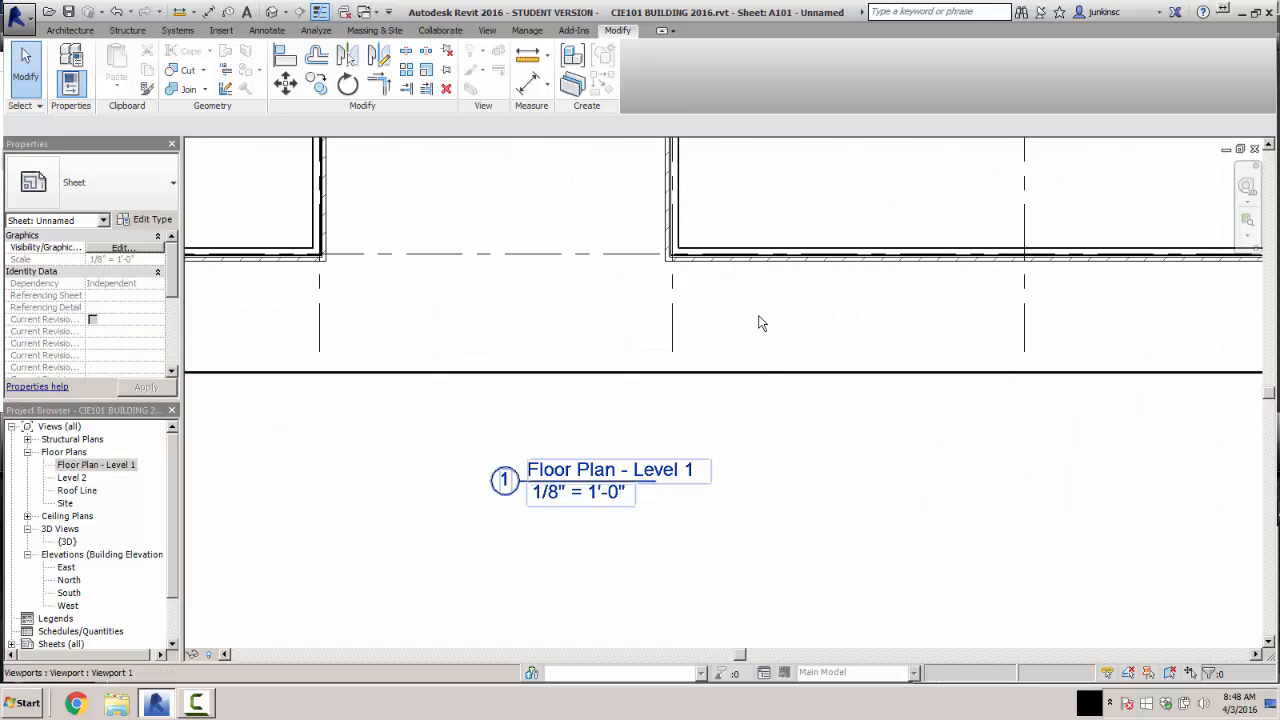
pyautogui.click(782, 268)
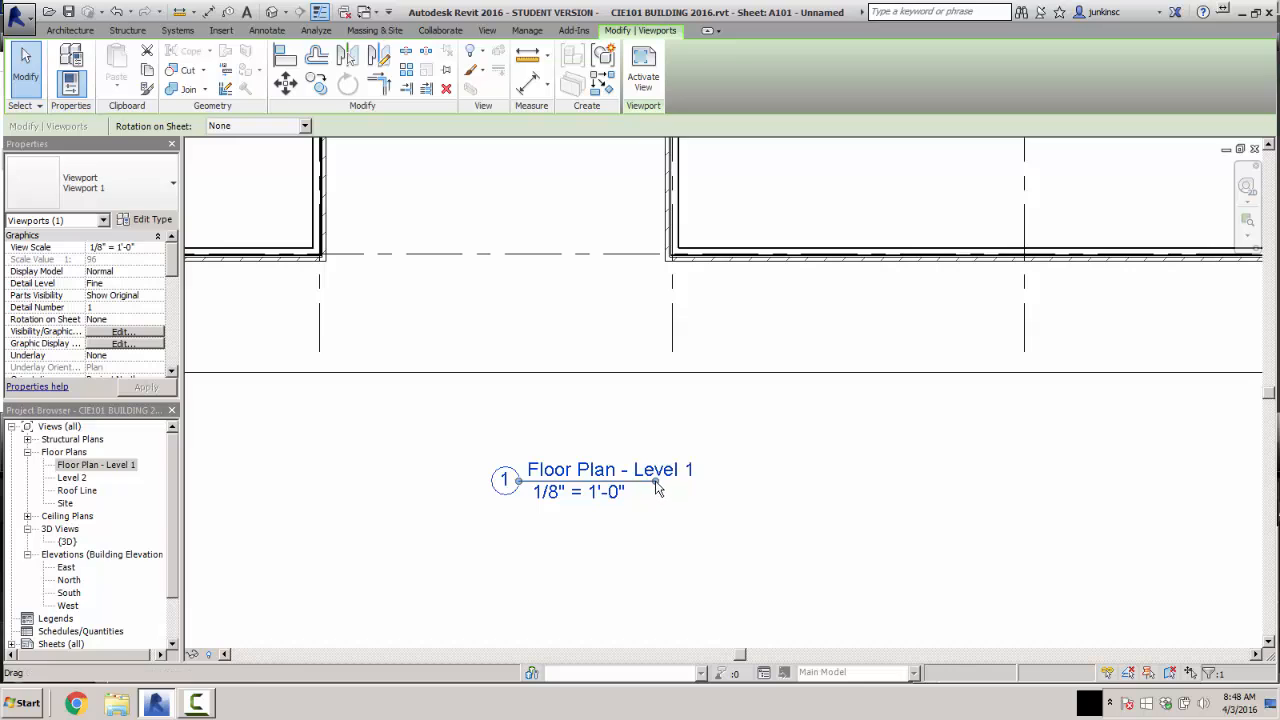
pyautogui.moveTo(656, 487); pyautogui.dragTo(706, 487)
pyautogui.click(765, 532)
pyautogui.scroll(-2, 776, 537)
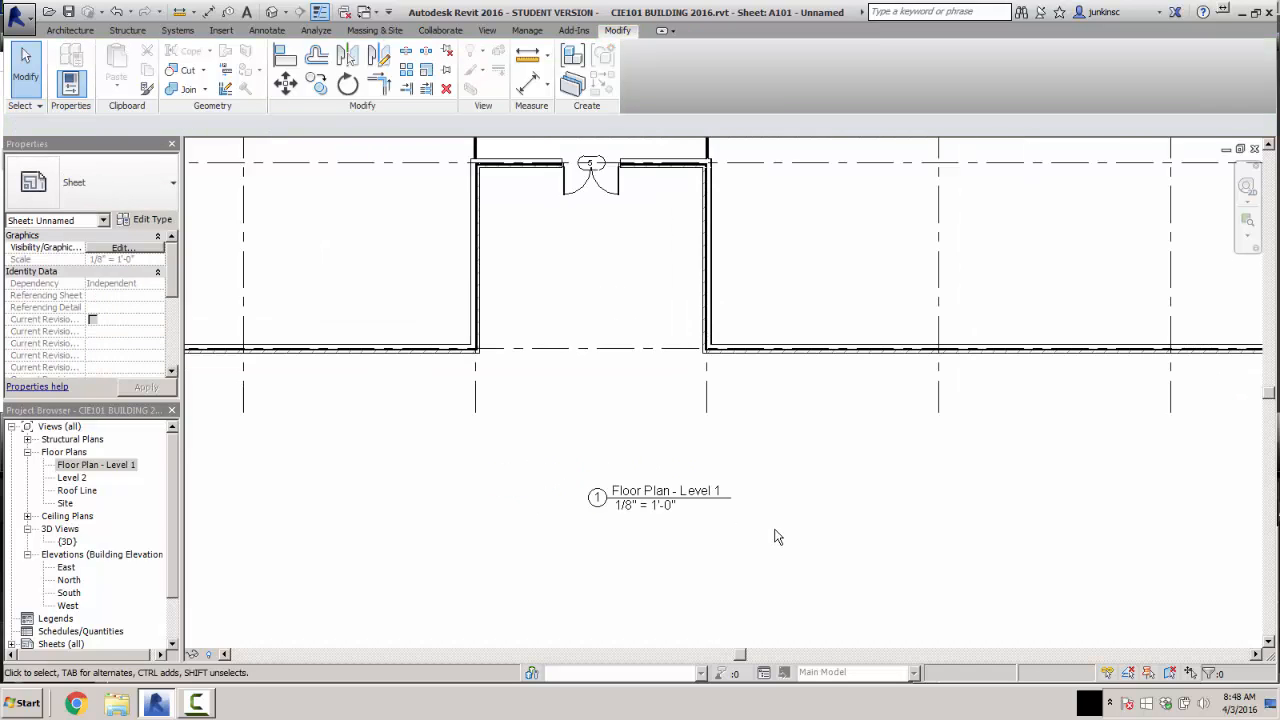
# - Enter the drafter's name in the Drawn by field of the title block
pyautogui.scroll(-4, 778, 537)
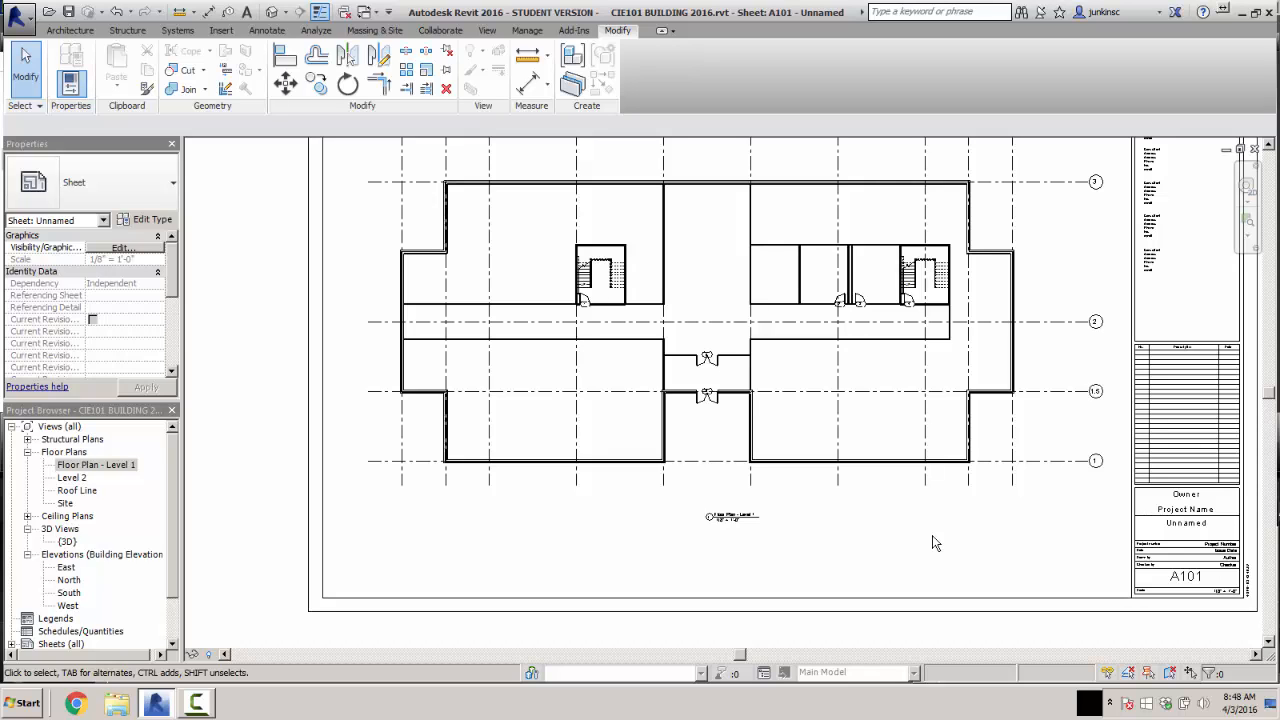
pyautogui.moveTo(932, 535); pyautogui.dragTo(860, 504, button='middle')
pyautogui.scroll(4, 1177, 533)
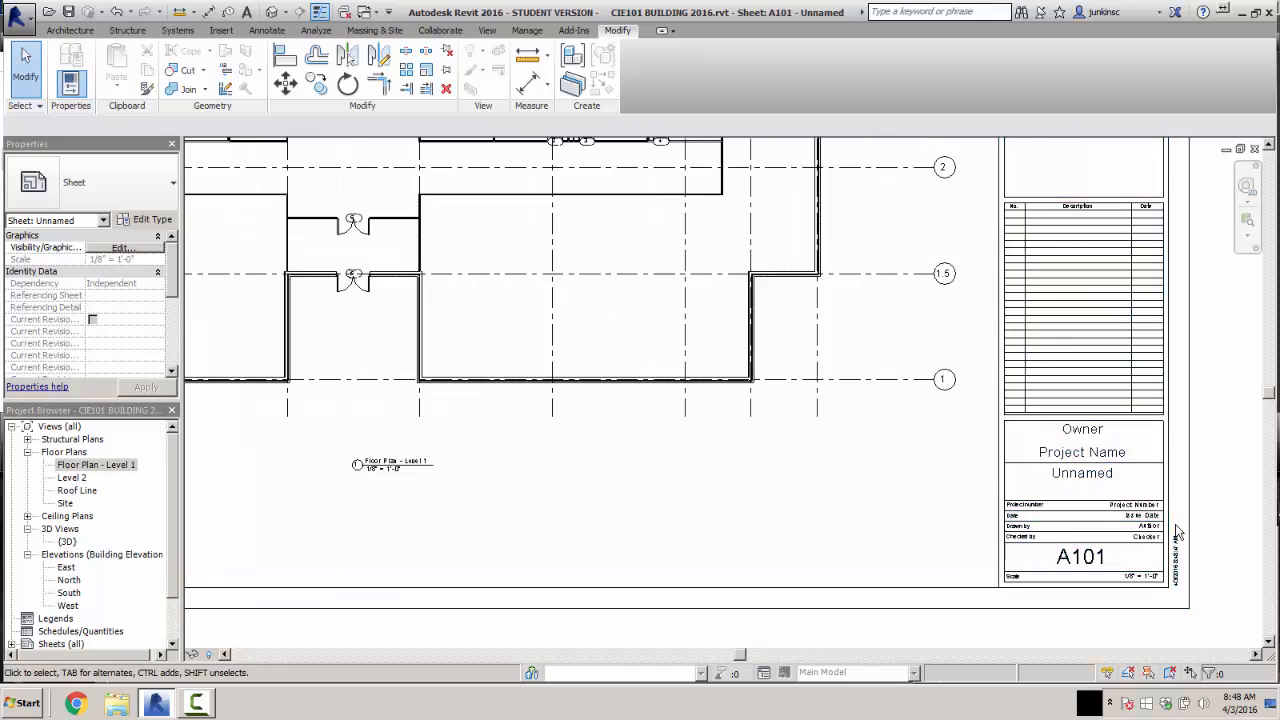
pyautogui.click(1137, 533)
pyautogui.click(1135, 528)
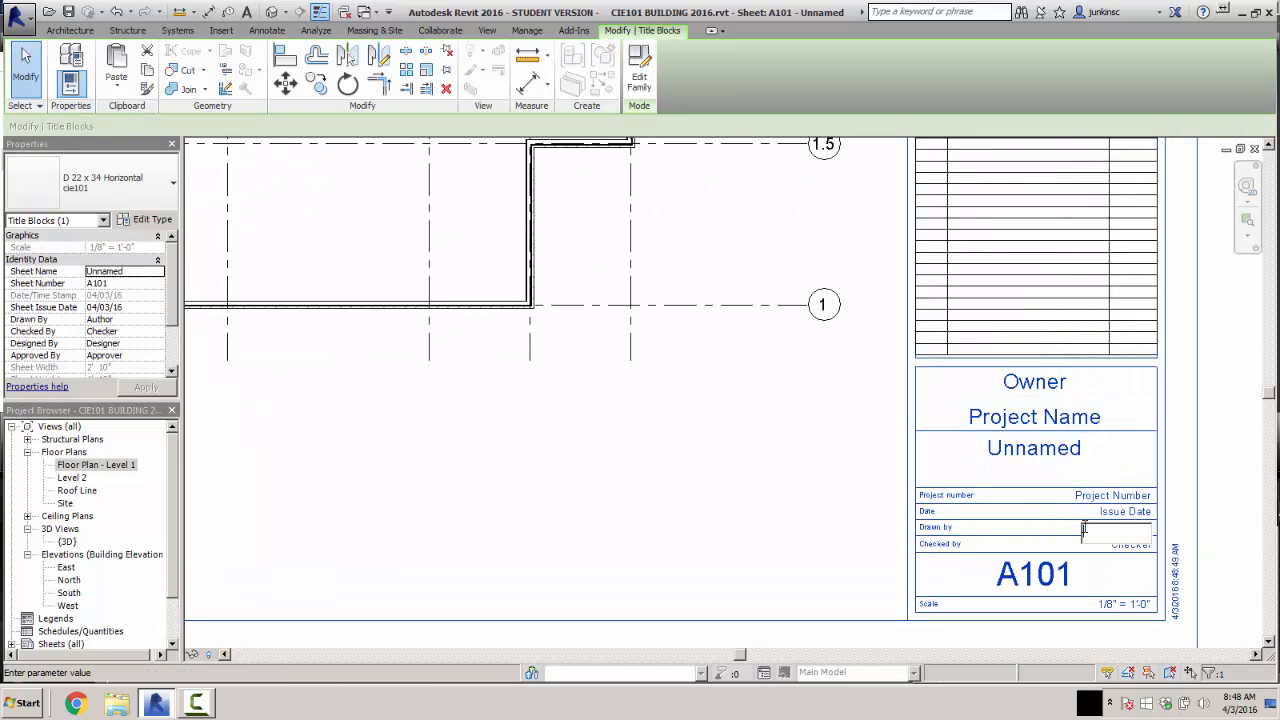
pyautogui.write('C. JUN KI')
pyautogui.write('INS')
pyautogui.press('Return')
# - Set the issue date in the title block to 4-3-16
pyautogui.click(1090, 514)
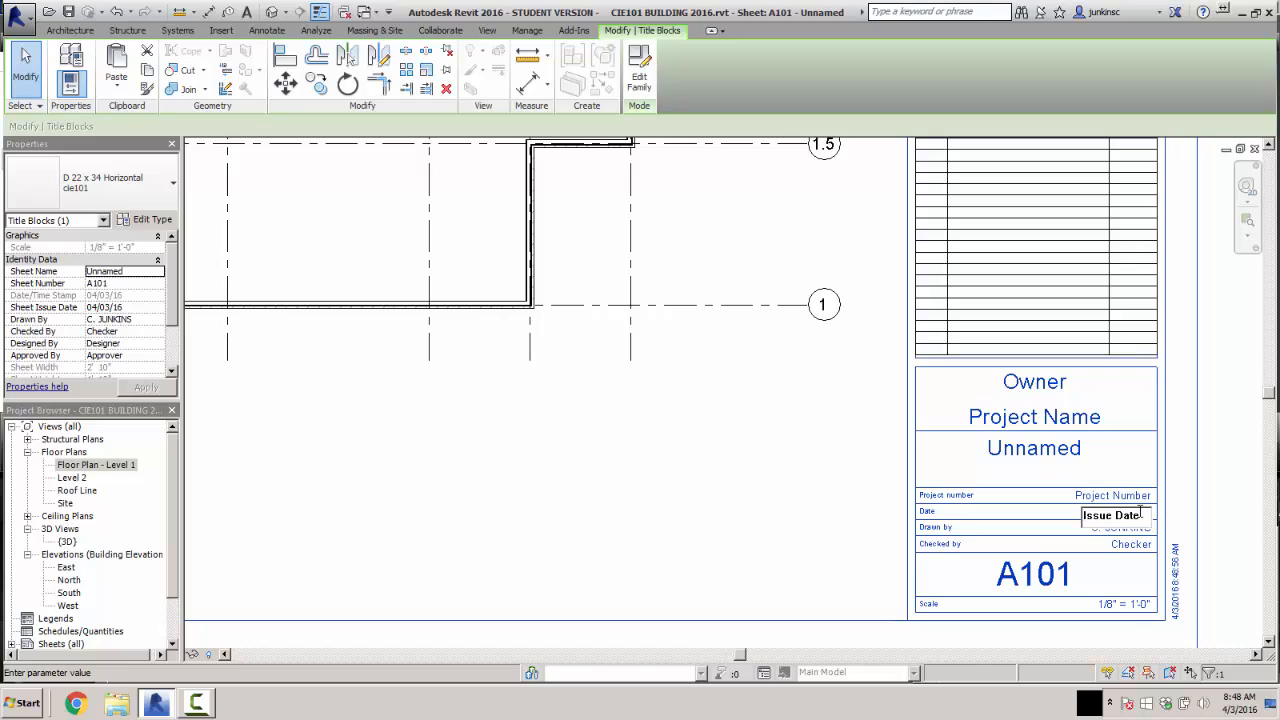
pyautogui.moveTo(1141, 512); pyautogui.dragTo(1048, 509)
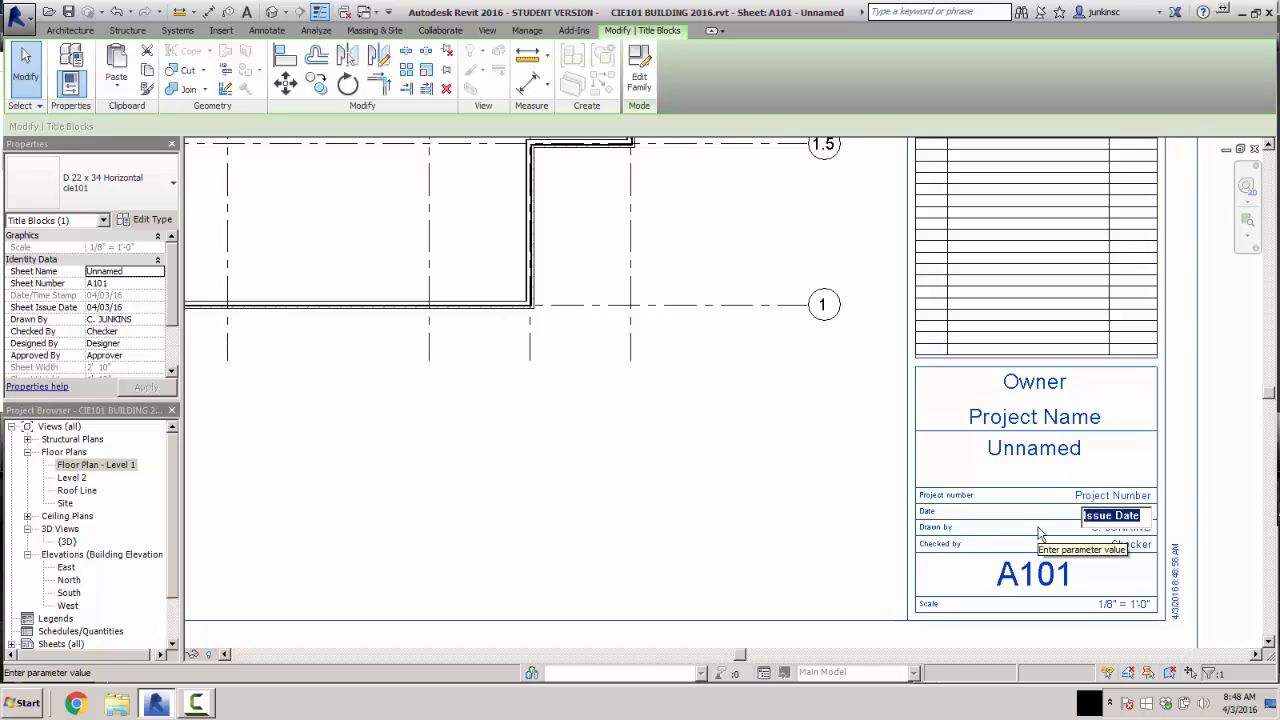
pyautogui.write('4-')
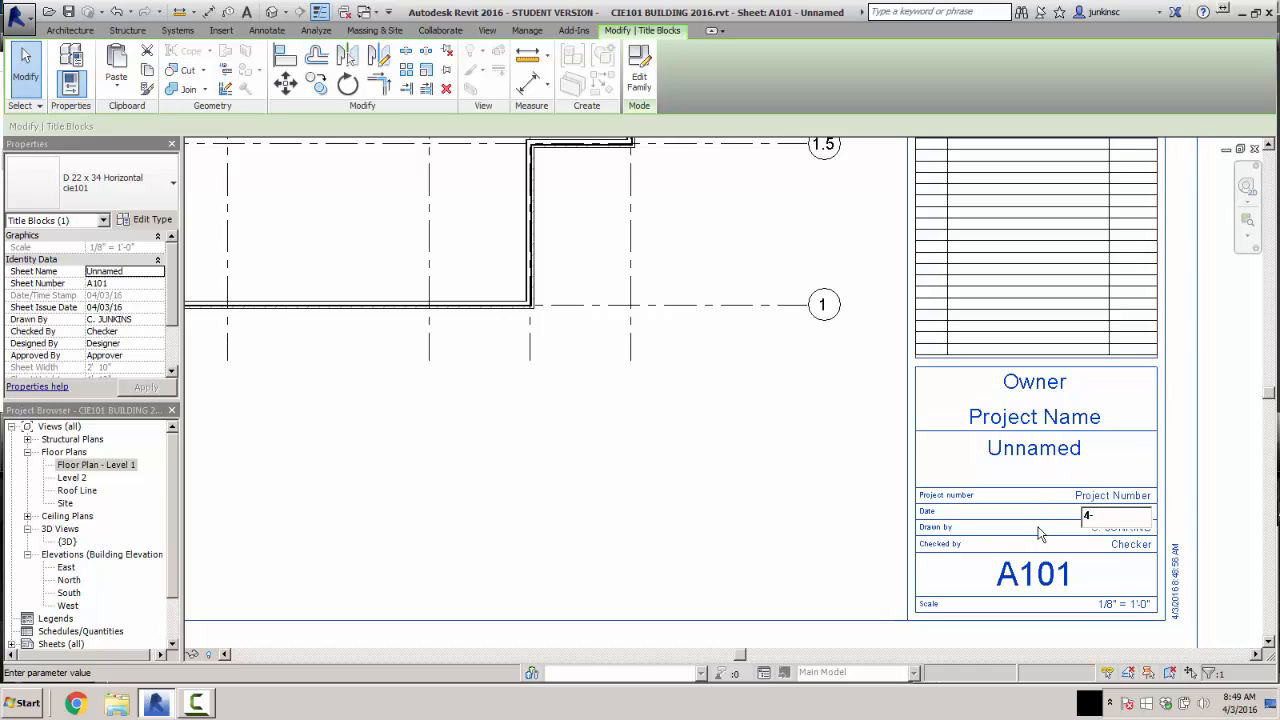
pyautogui.write('3-16')
pyautogui.click(814, 490)
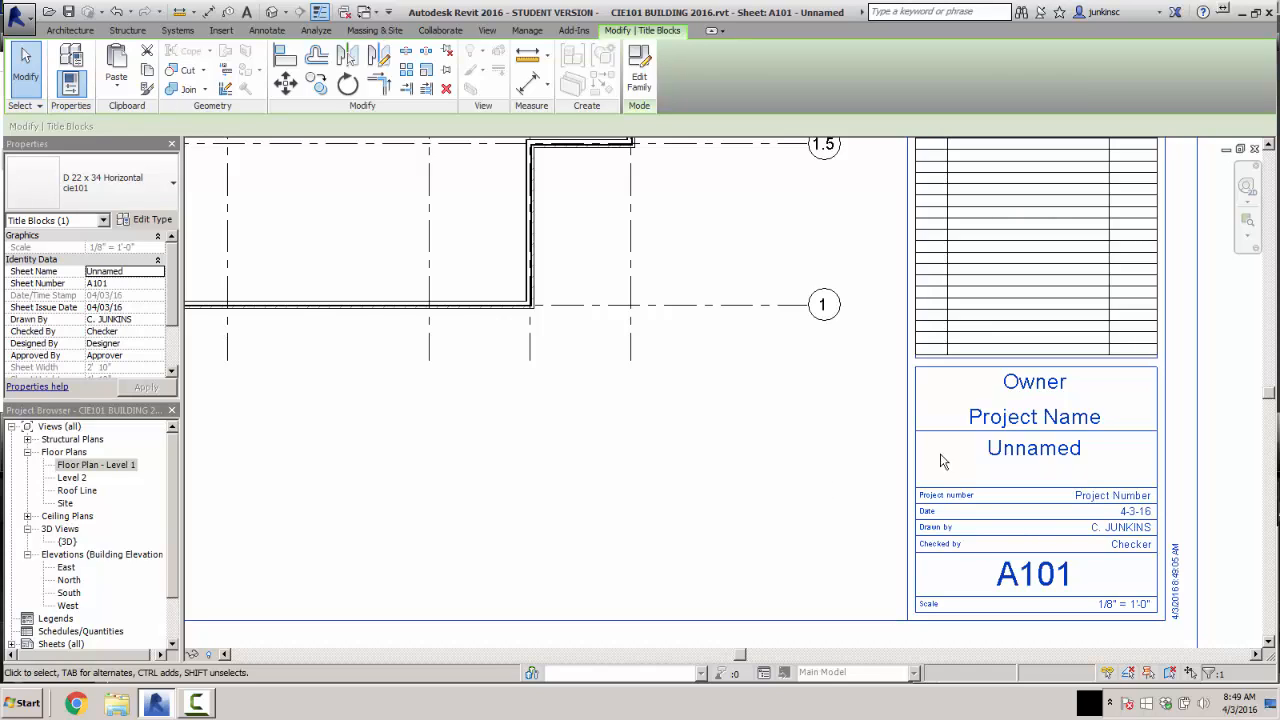
# - Change the sheet name in the title block to "Floor Plan Level 1"
pyautogui.click(1025, 448)
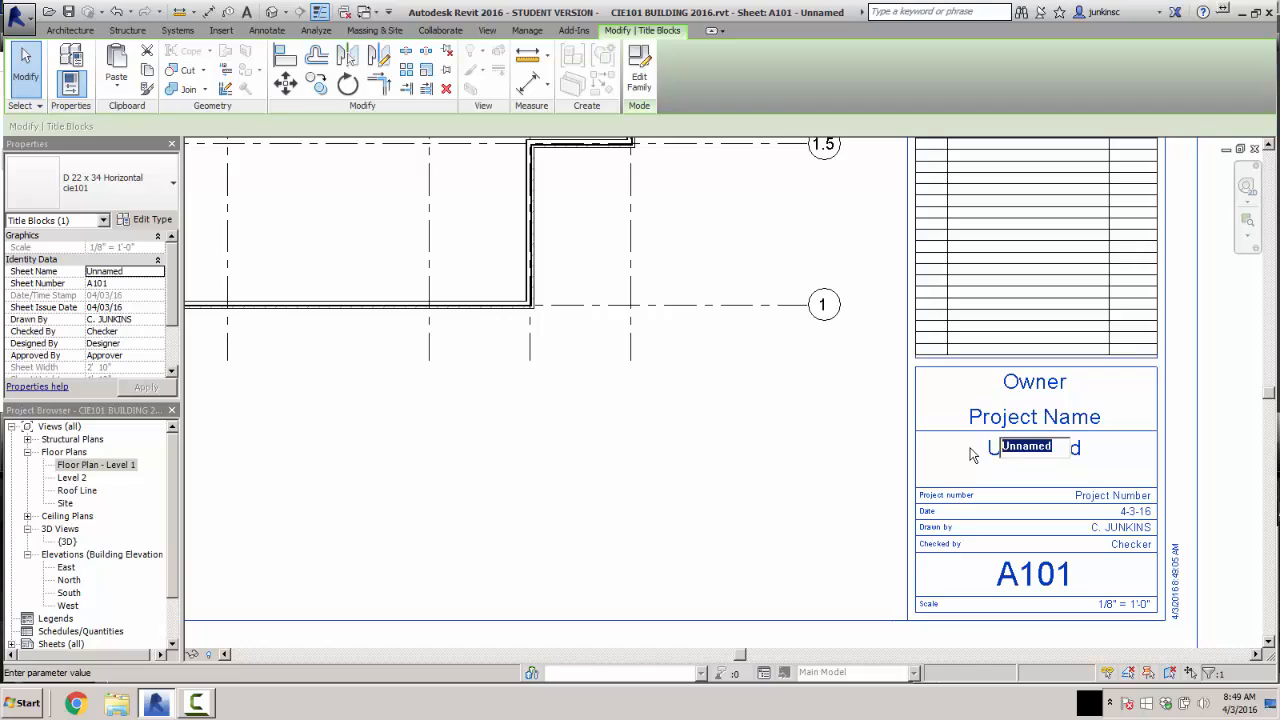
pyautogui.write('cIE 101')
pyautogui.press('BackSpace')
pyautogui.press('BackSpace')
pyautogui.press('BackSpace')
pyautogui.write('F')
pyautogui.write('LL')
pyautogui.press('BackSpace')
pyautogui.write('OORS')
pyautogui.press('BackSpace')
pyautogui.press('BackSpace')
pyautogui.press('BackSpace')
pyautogui.write('LO')
pyautogui.press('BackSpace')
pyautogui.press('BackSpace')
pyautogui.write('loor pl')
pyautogui.press('BackSpace')
pyautogui.write('p')
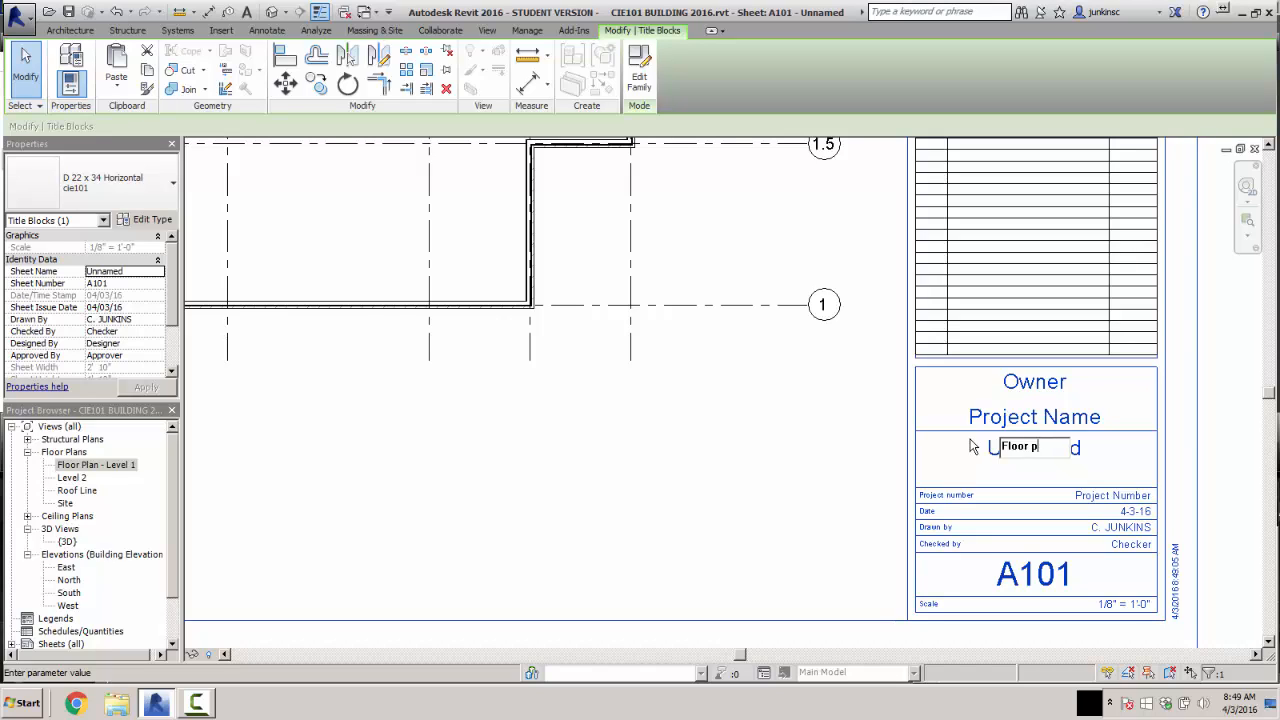
pyautogui.press('BackSpace')
pyautogui.write('Plan Level 1')
pyautogui.press('Return')
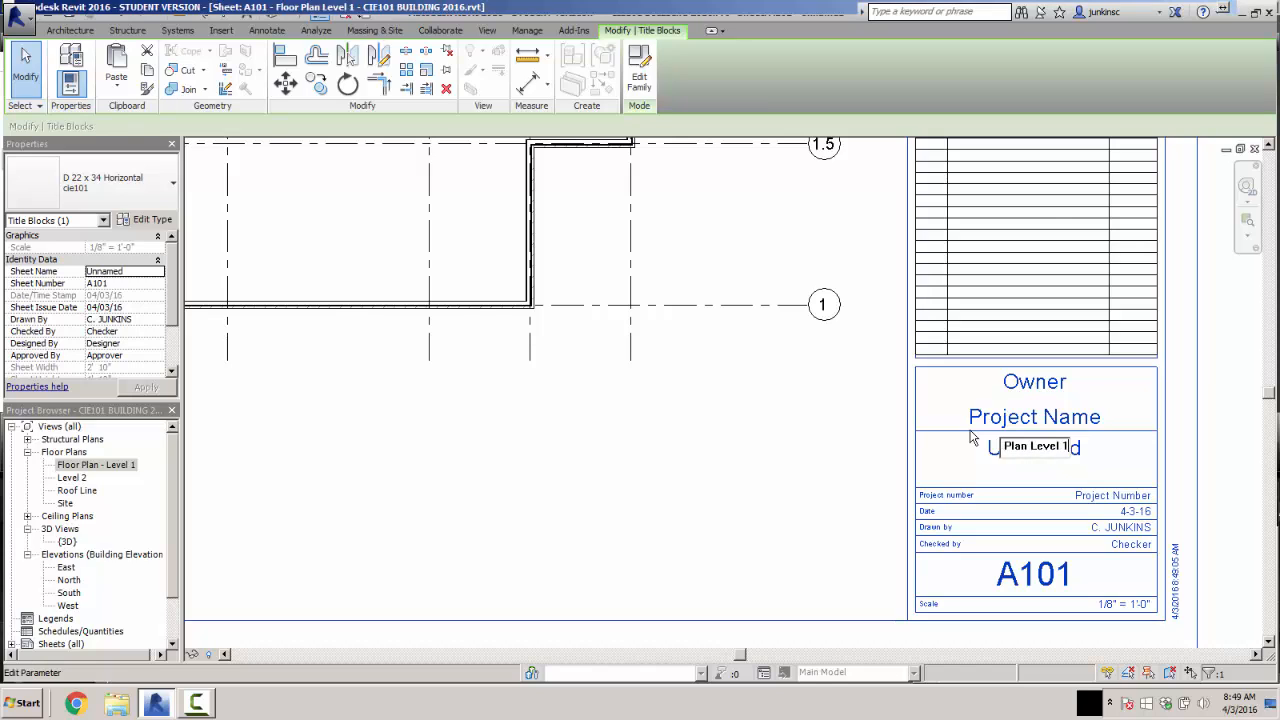
# - Set the project name in the title block to "CIE 101 Building 2016"
pyautogui.click(1040, 418)
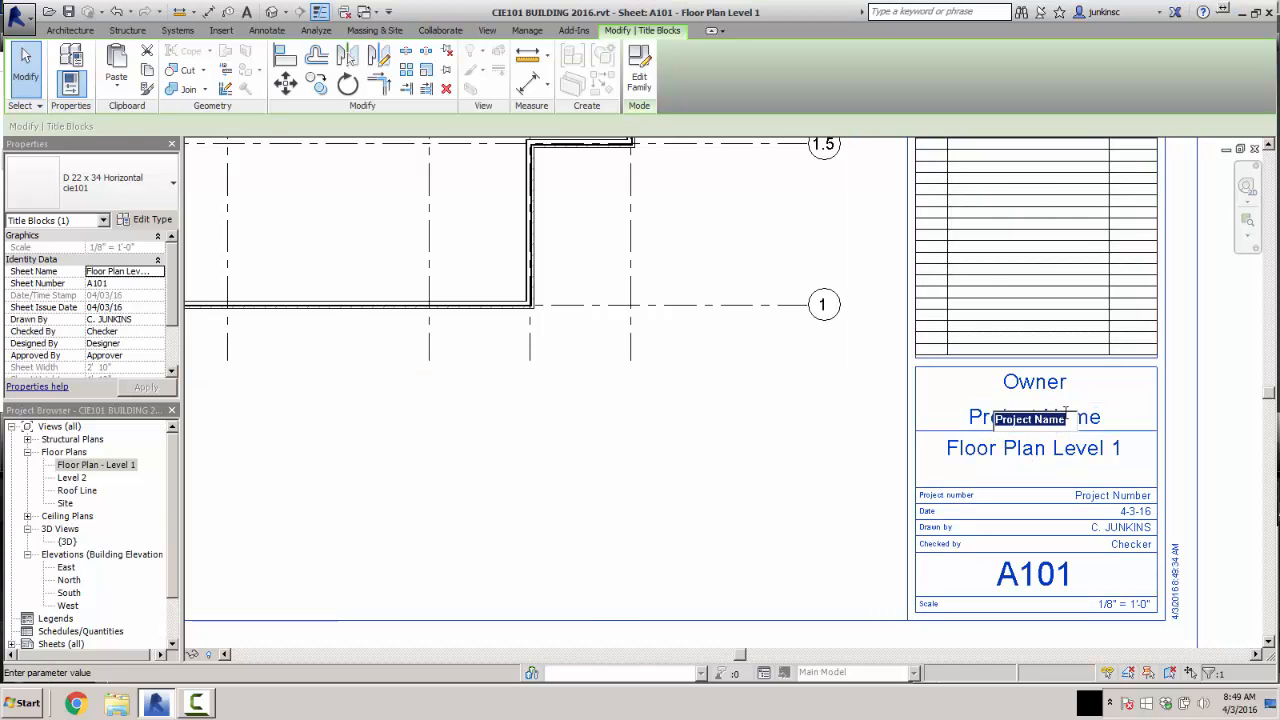
pyautogui.write('CIE 101 B')
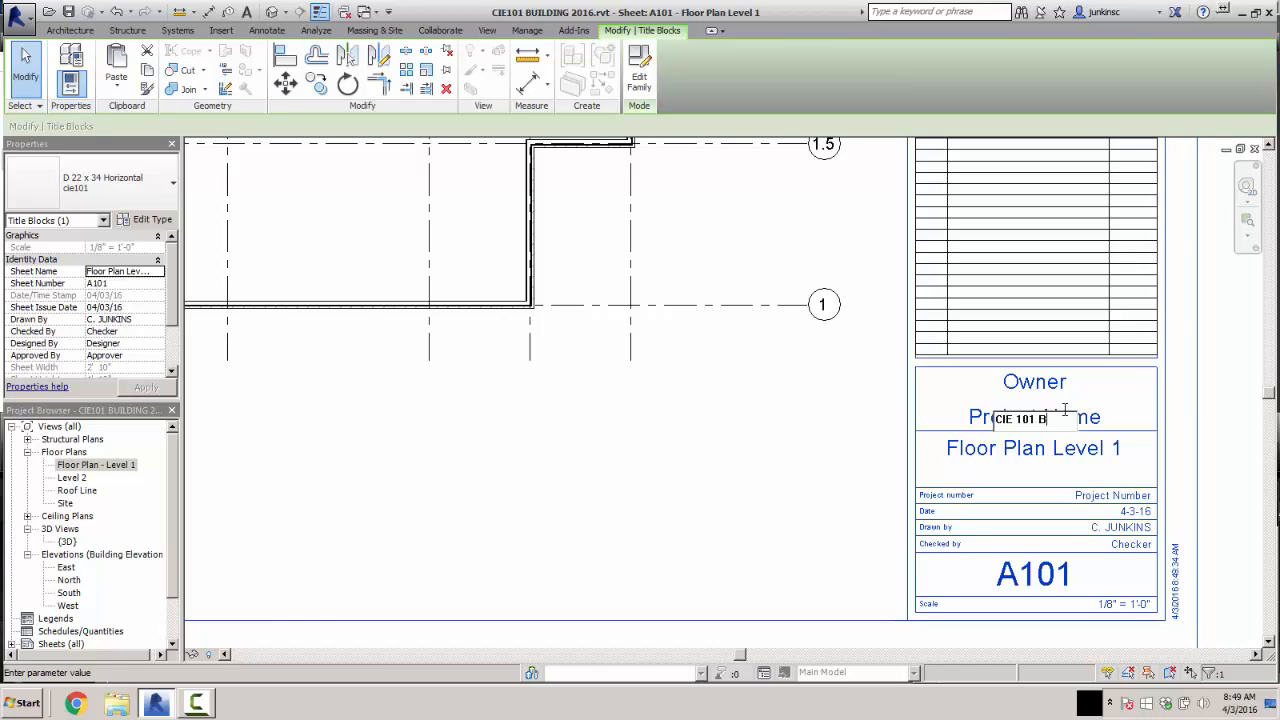
pyautogui.write('uild')
pyautogui.write('ding')
pyautogui.write(' 2016')
pyautogui.press('Return')
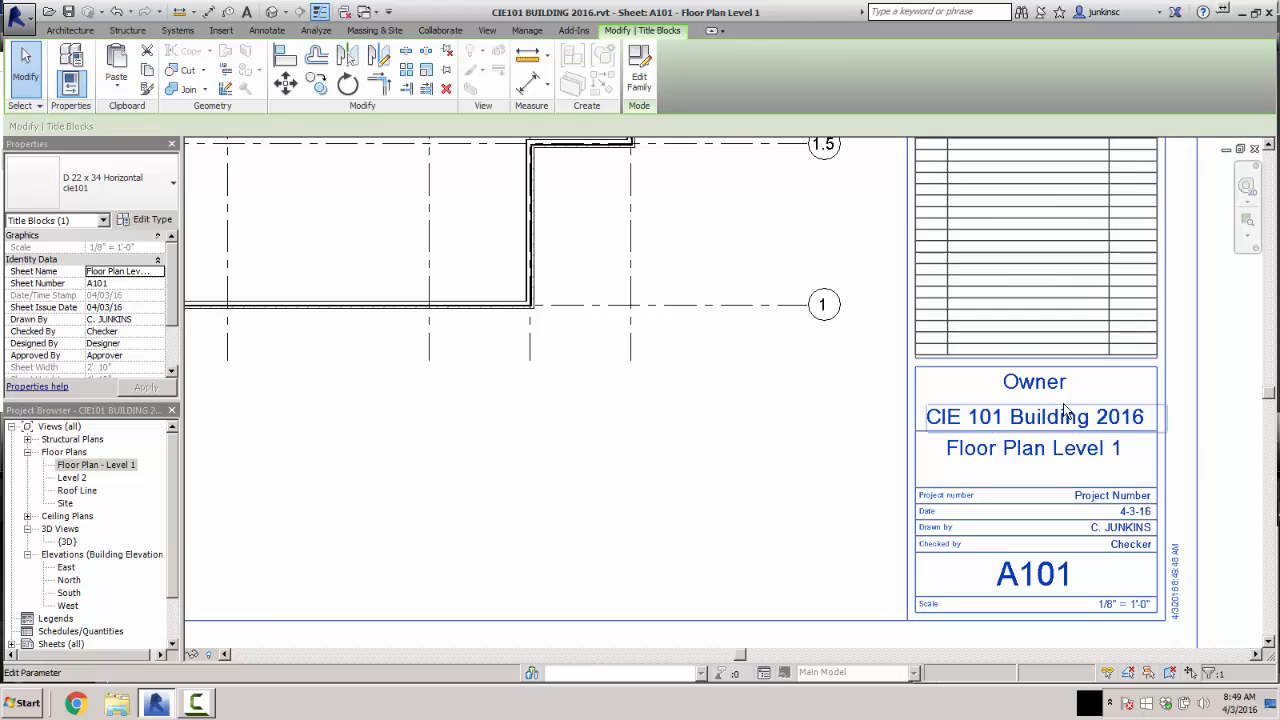
# - Set the owner in the title block to "UMaine" and deselect the title block with the whole sheet in view
pyautogui.click(1040, 381)
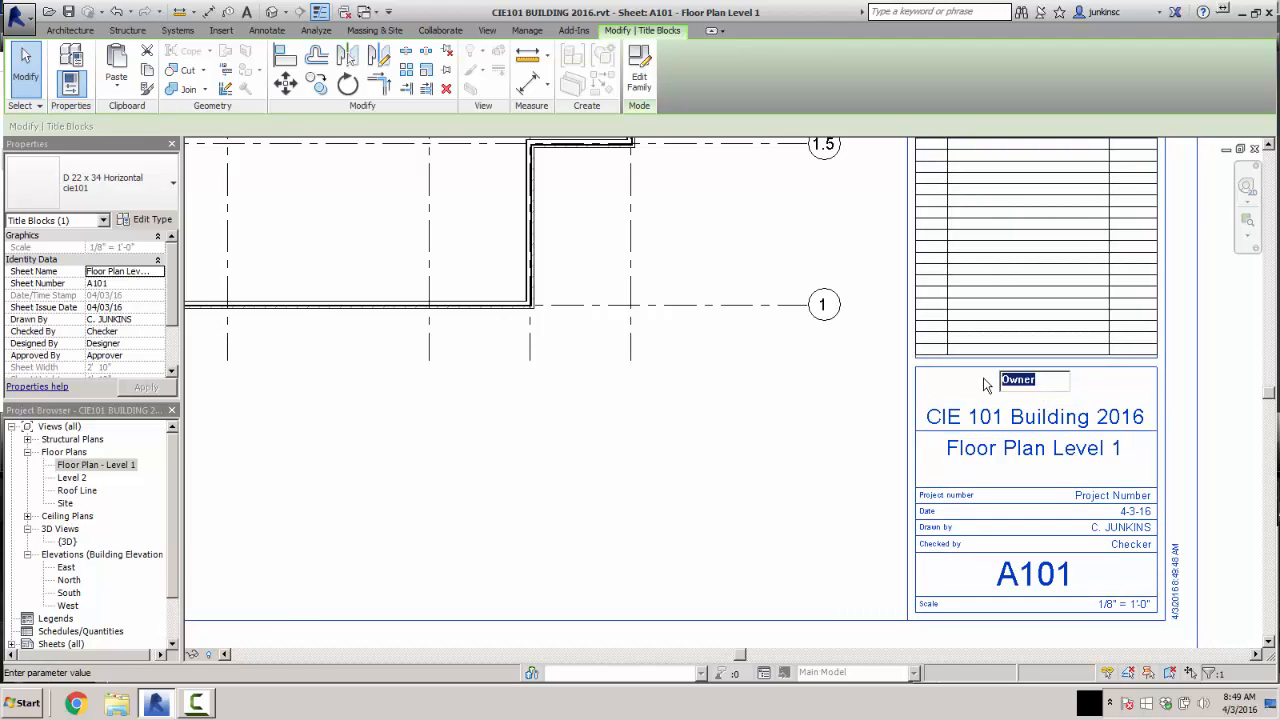
pyautogui.write('UMaine')
pyautogui.click(770, 429)
pyautogui.middleClick(770, 430)
pyautogui.middleClick(770, 430)
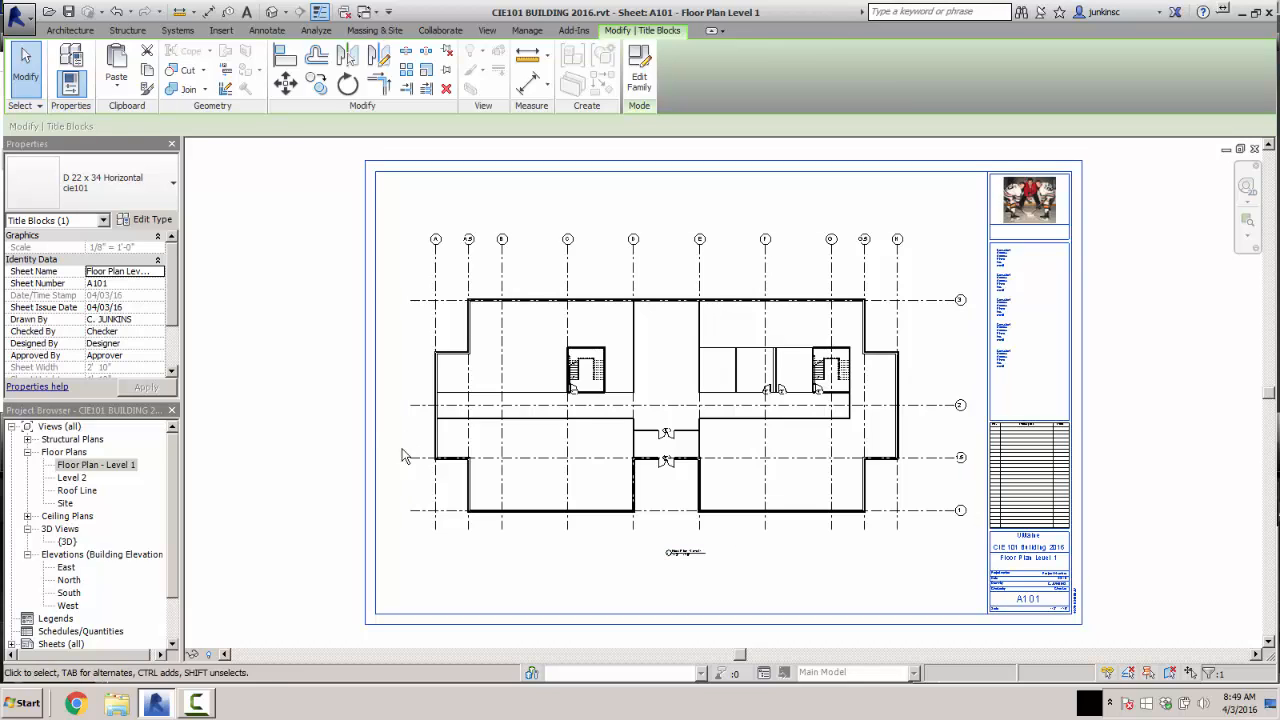
pyautogui.click(259, 457)
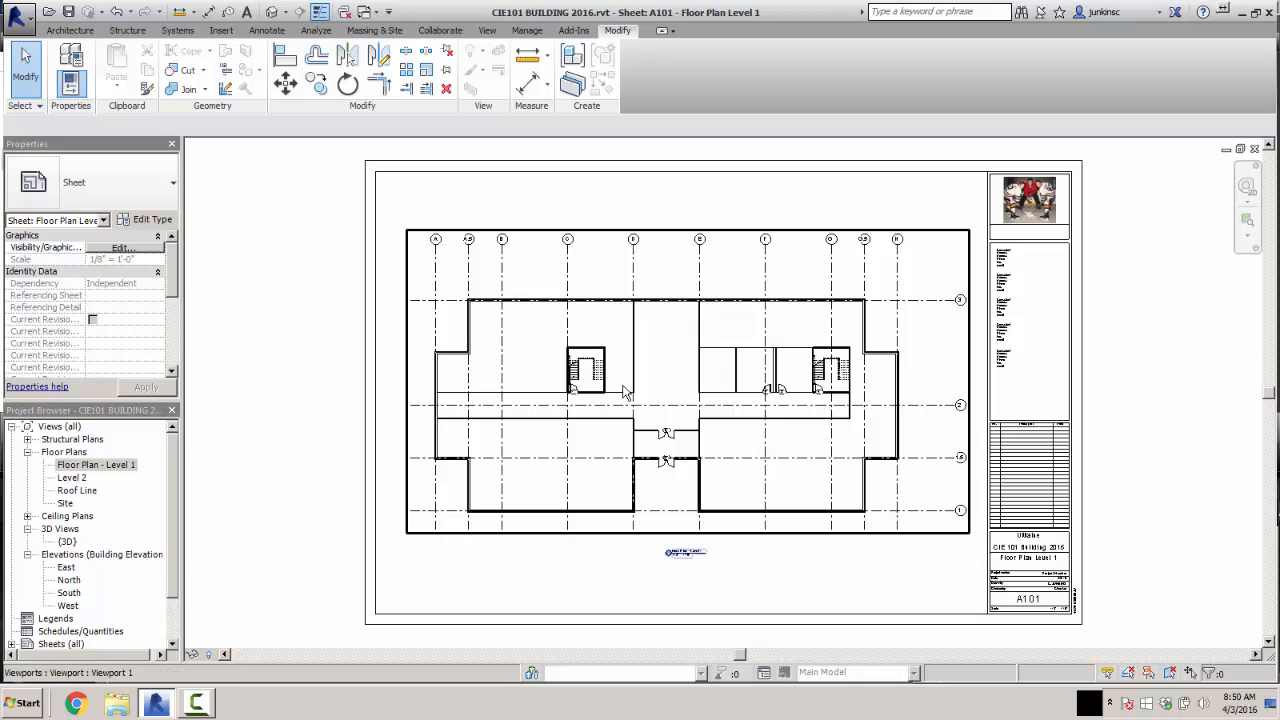
# - Start printing the sheet and choose CutePDF Writer as the printer
pyautogui.scroll(3, 622, 395)
pyautogui.scroll(-5, 622, 395)
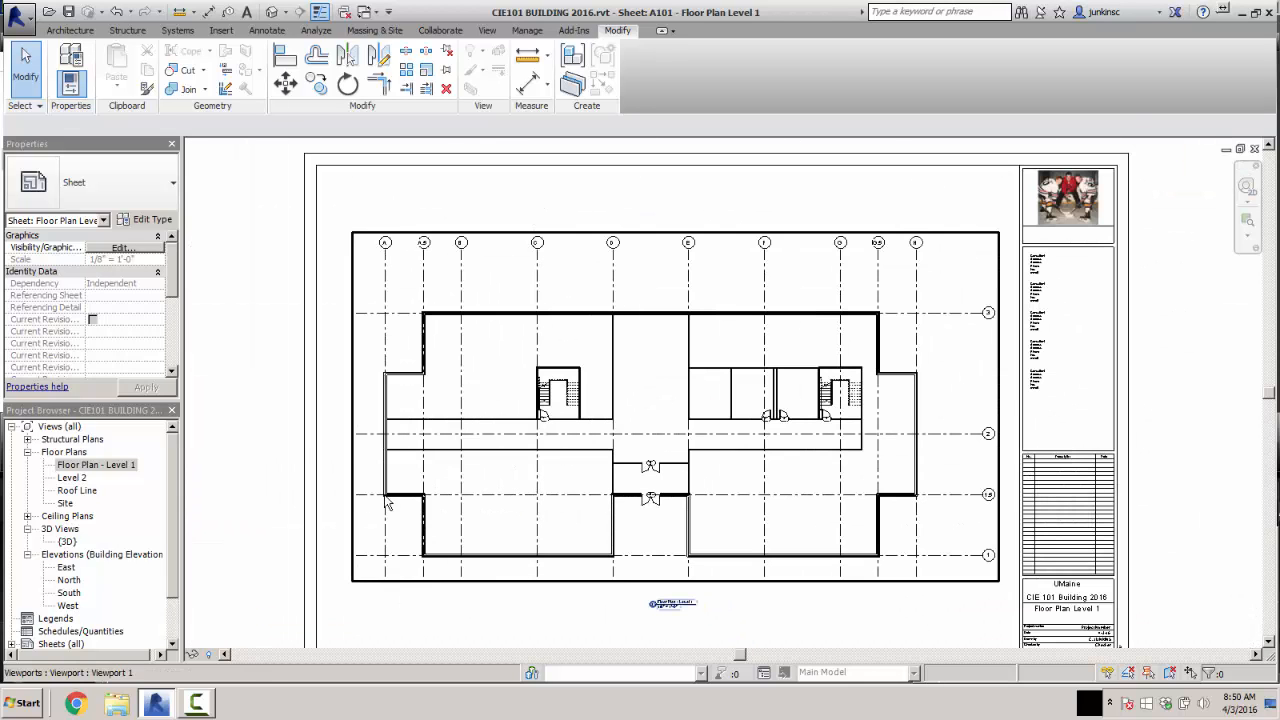
pyautogui.click(24, 30)
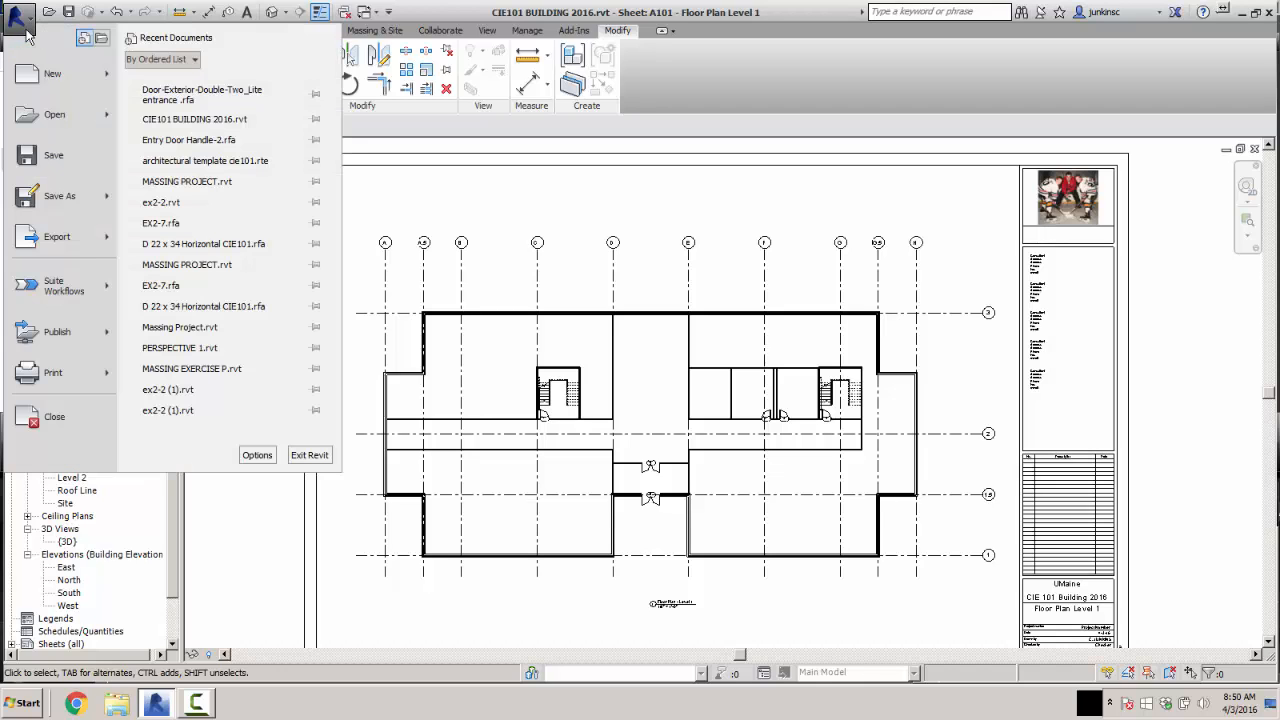
pyautogui.click(85, 383)
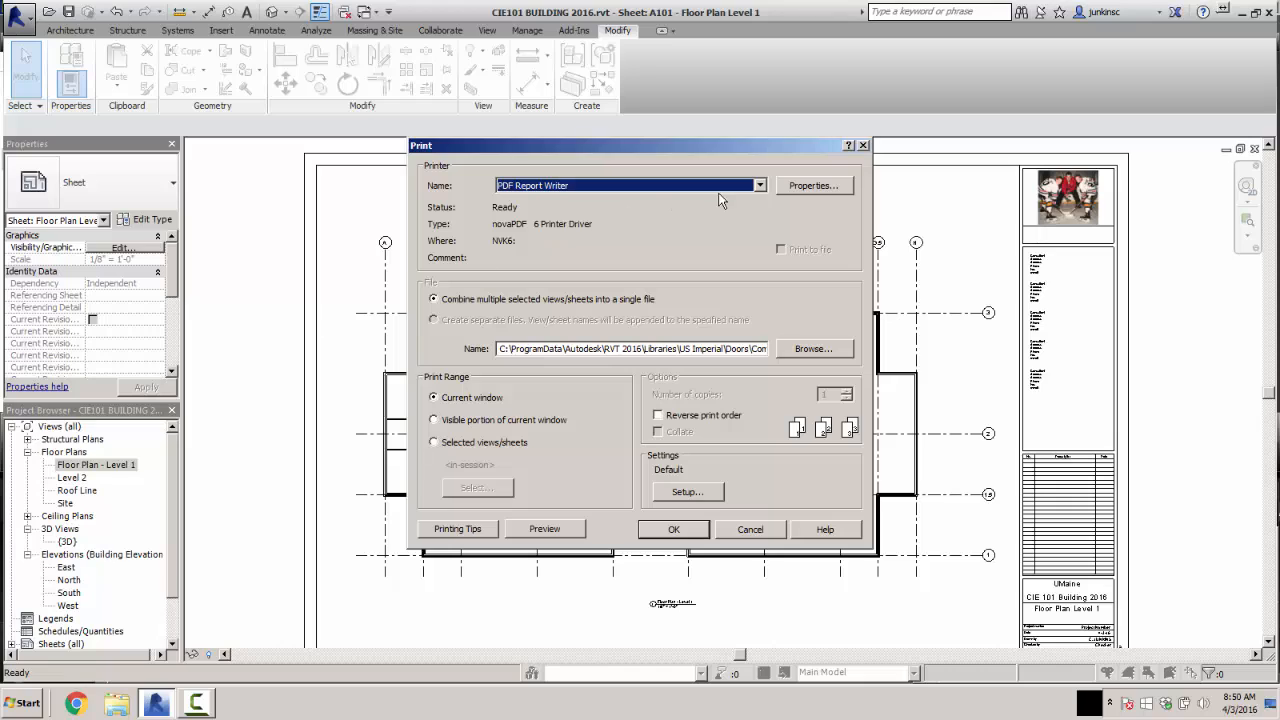
pyautogui.click(759, 185)
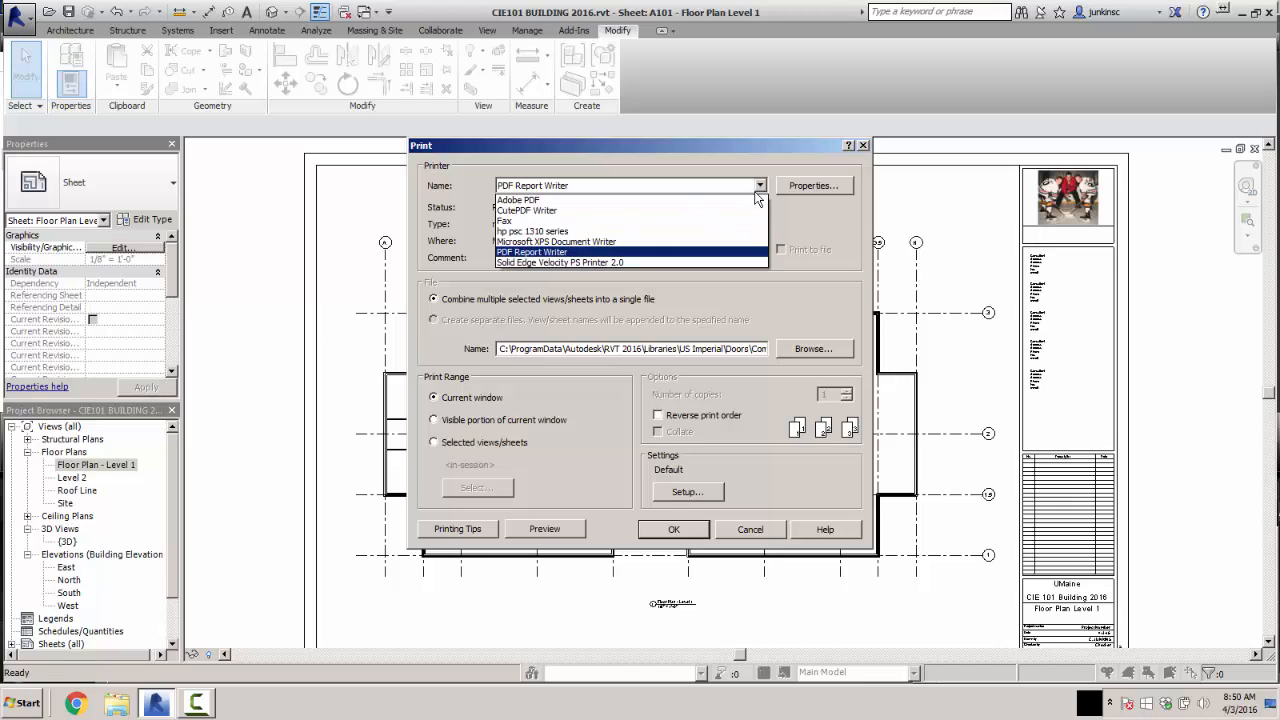
pyautogui.click(672, 219)
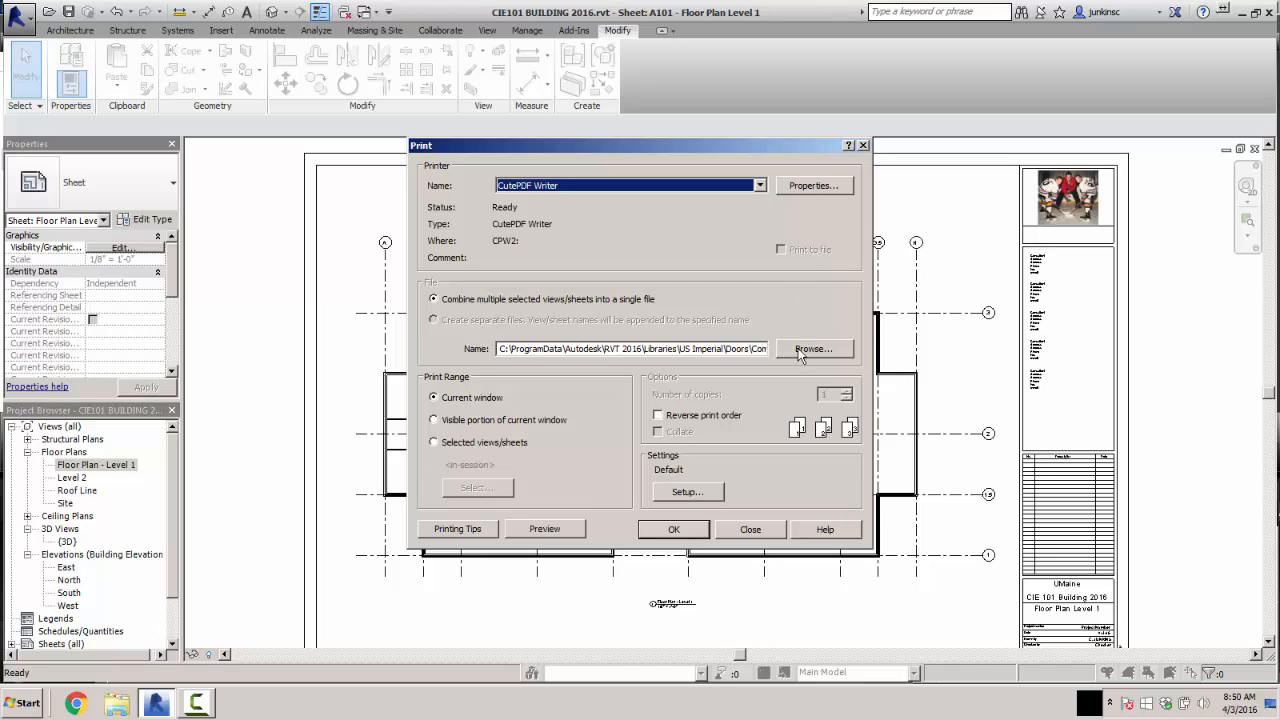
# - Set the paper size in the print setup to PostScript Custom Page Size
pyautogui.click(698, 494)
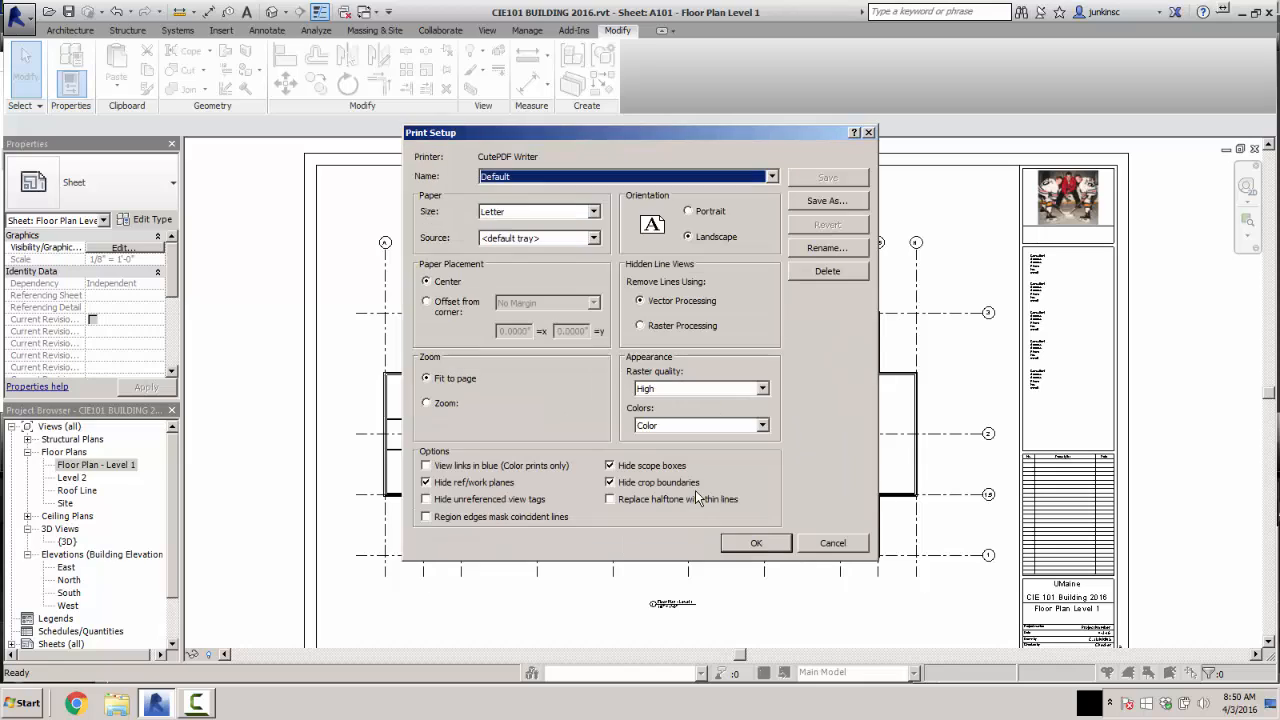
pyautogui.click(775, 180)
pyautogui.click(777, 200)
pyautogui.click(593, 211)
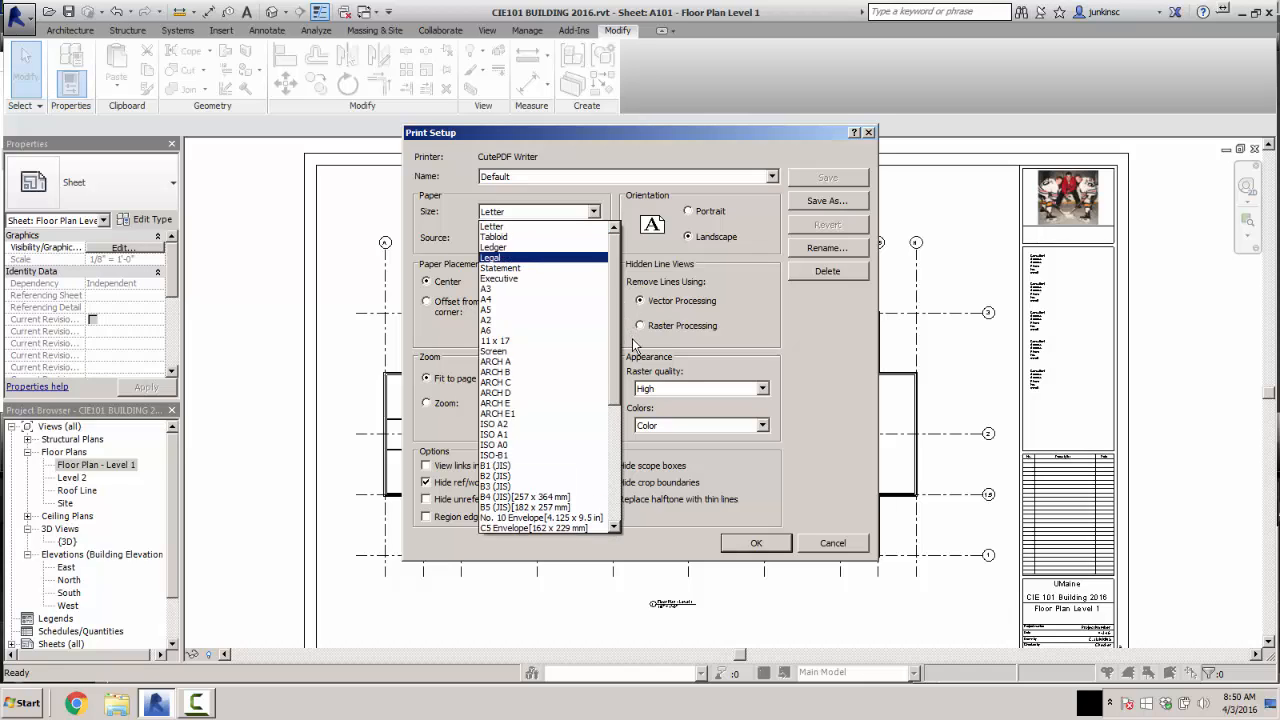
pyautogui.moveTo(614, 345); pyautogui.dragTo(619, 467)
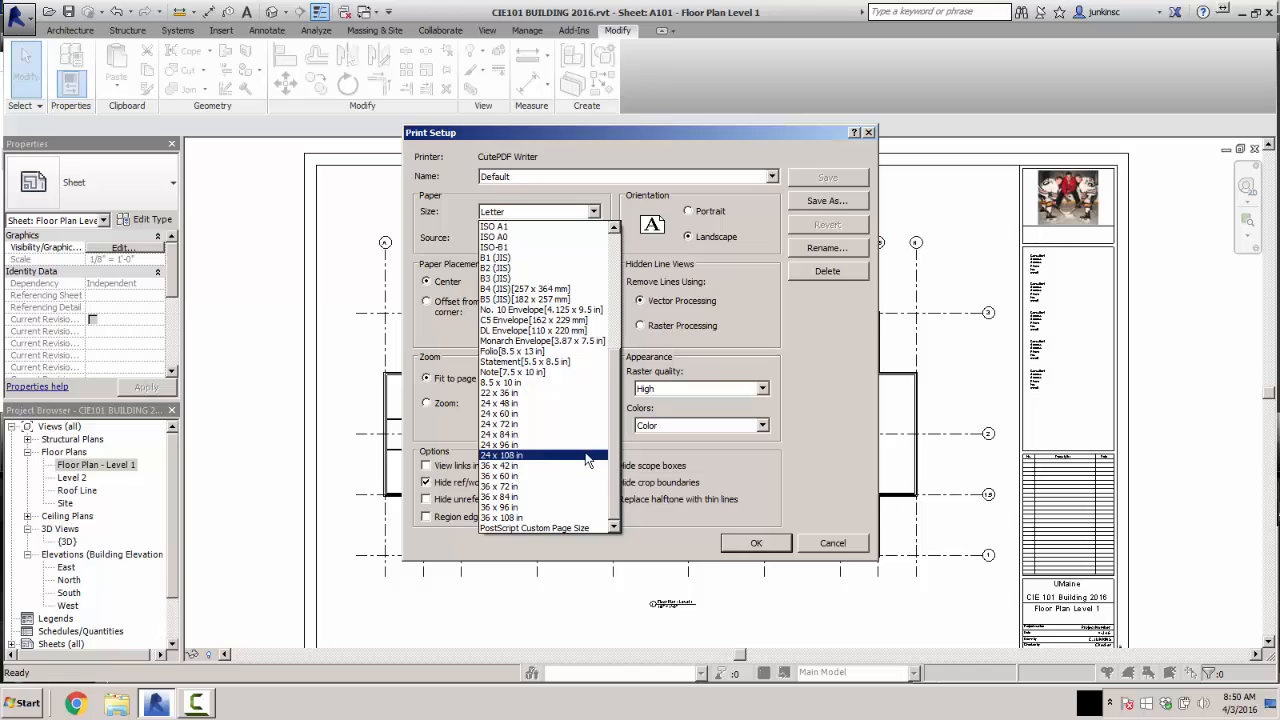
pyautogui.click(537, 528)
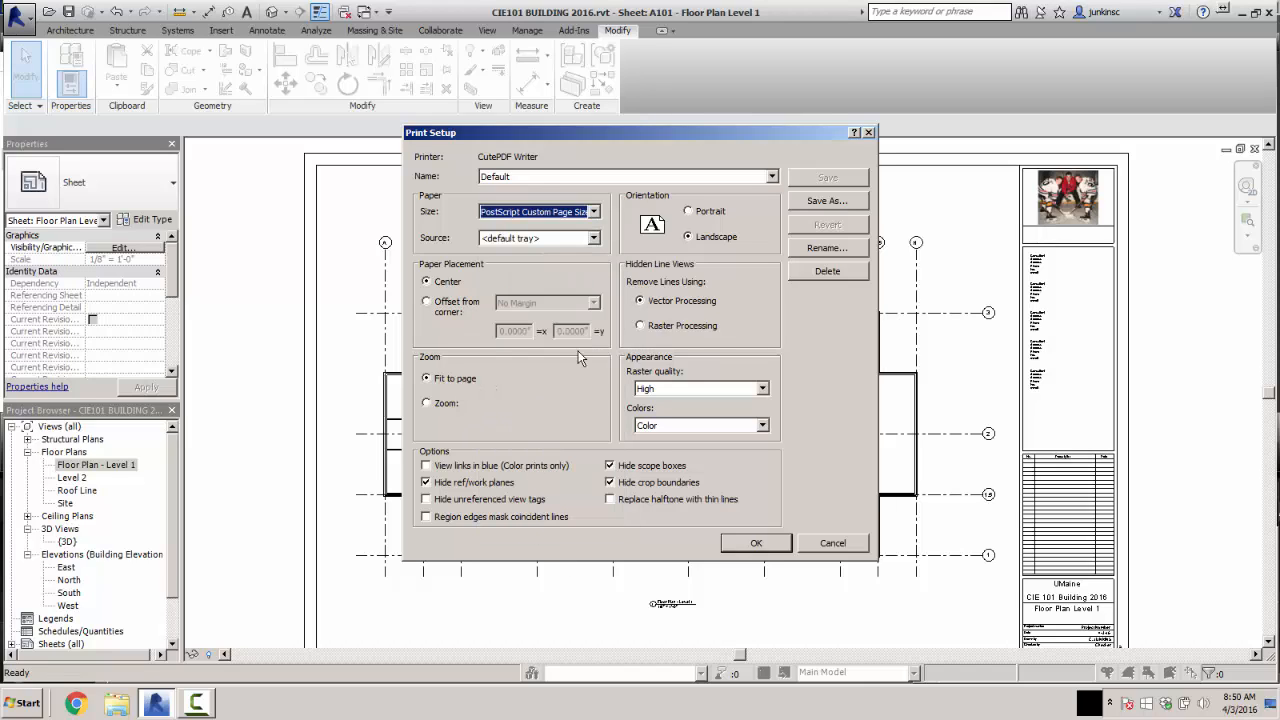
pyautogui.click(779, 546)
# - Define the CutePDF Writer custom page size as 34 inches wide by 22 inches high
pyautogui.click(808, 186)
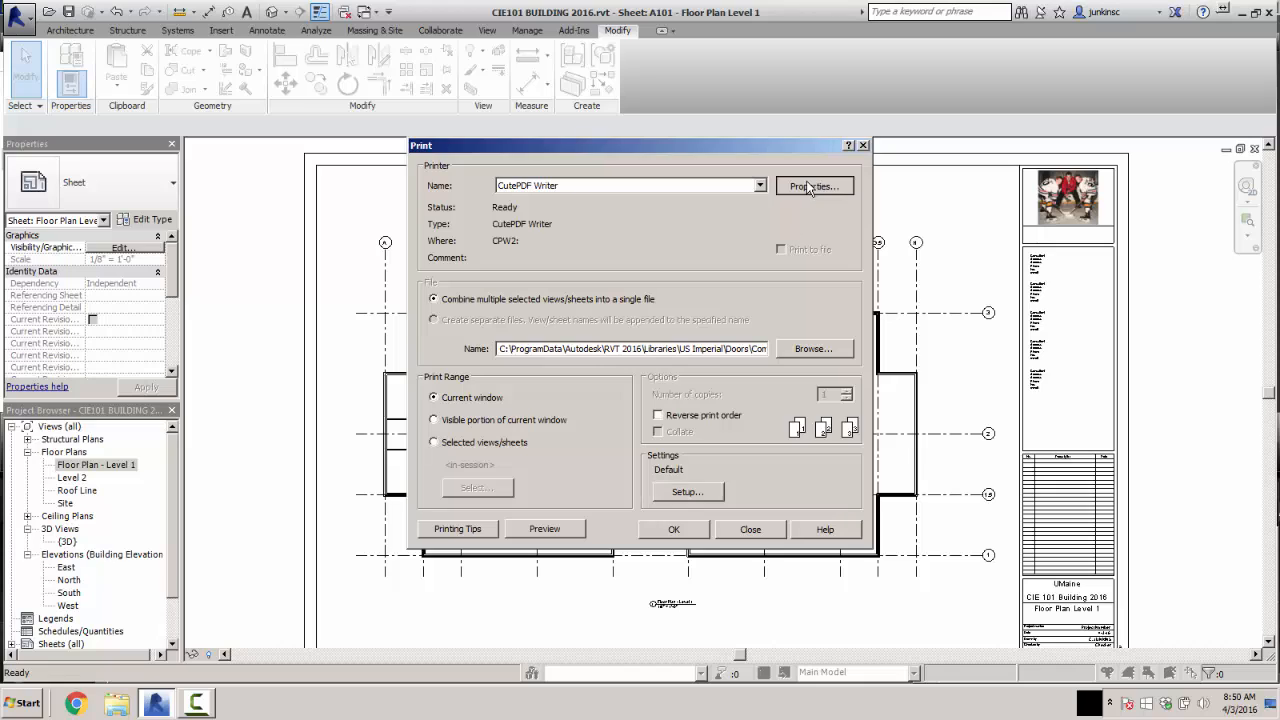
pyautogui.click(486, 183)
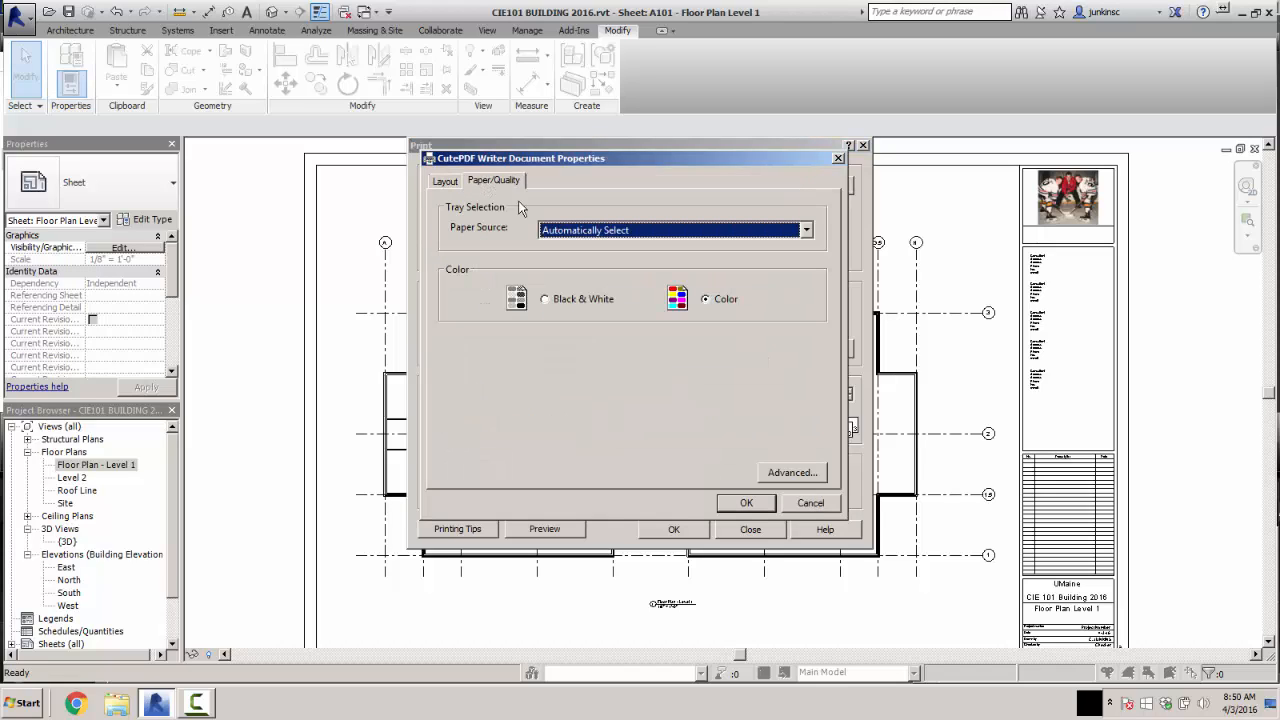
pyautogui.click(806, 231)
pyautogui.click(805, 233)
pyautogui.click(792, 473)
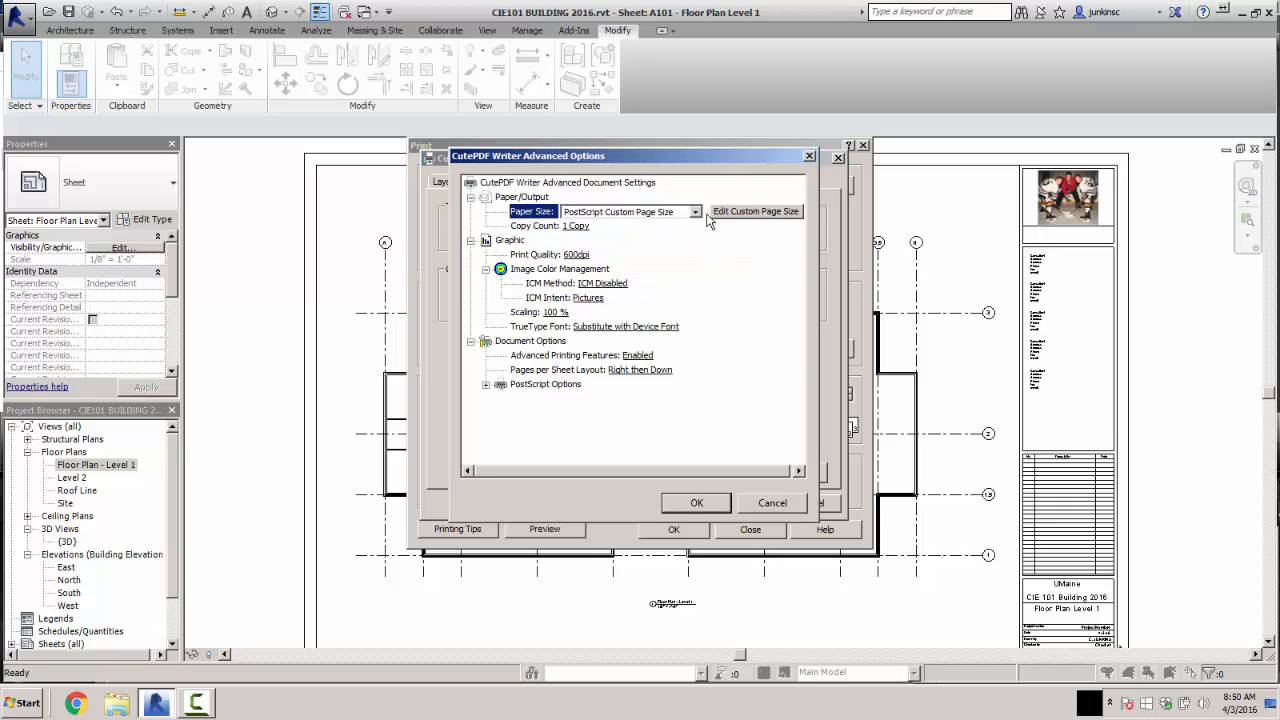
pyautogui.click(756, 212)
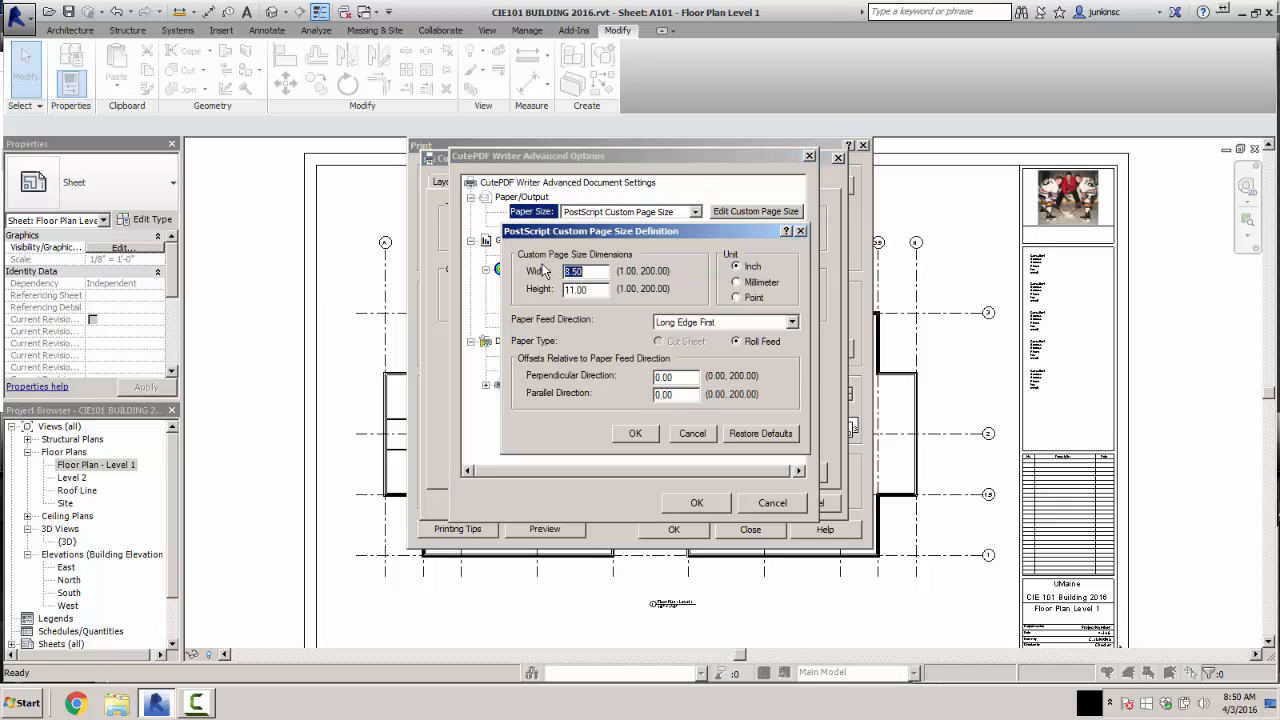
pyautogui.write('34')
pyautogui.press('Tab')
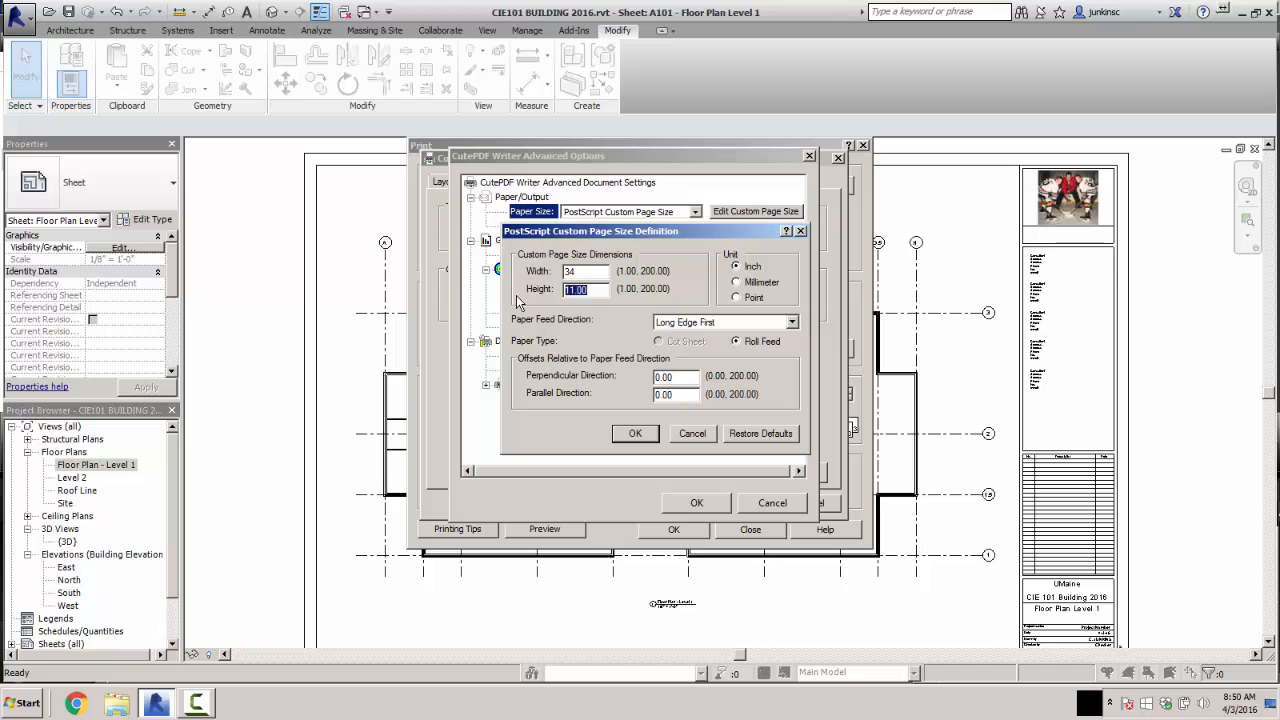
pyautogui.write('22')
pyautogui.click(635, 434)
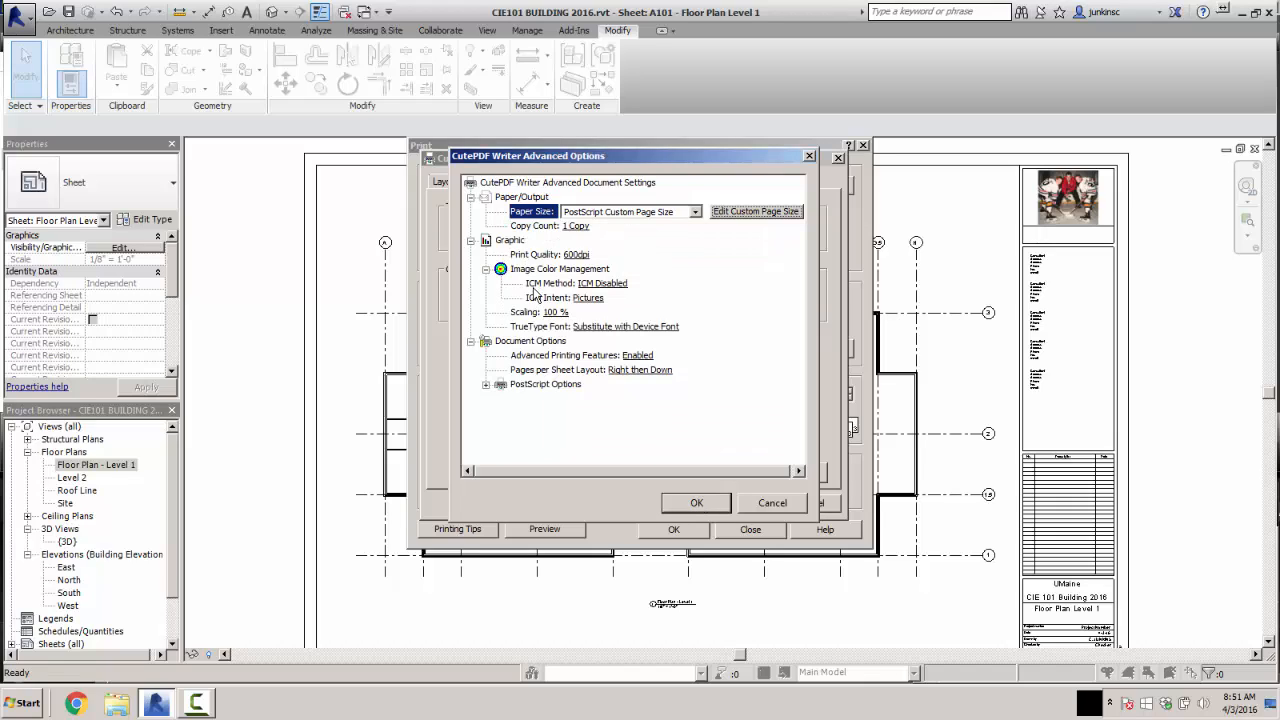
pyautogui.click(696, 502)
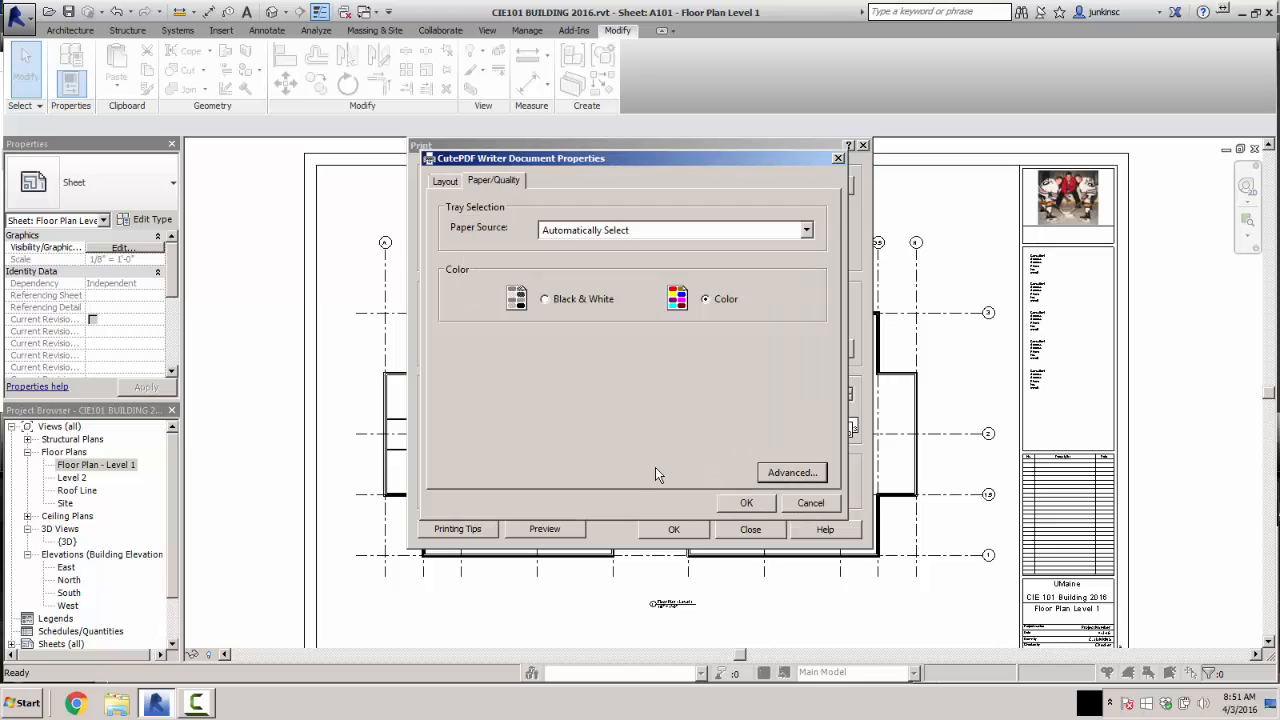
# - Set the page orientation in the CutePDF Writer document properties to Portrait and accept the properties
pyautogui.click(450, 180)
pyautogui.click(590, 225)
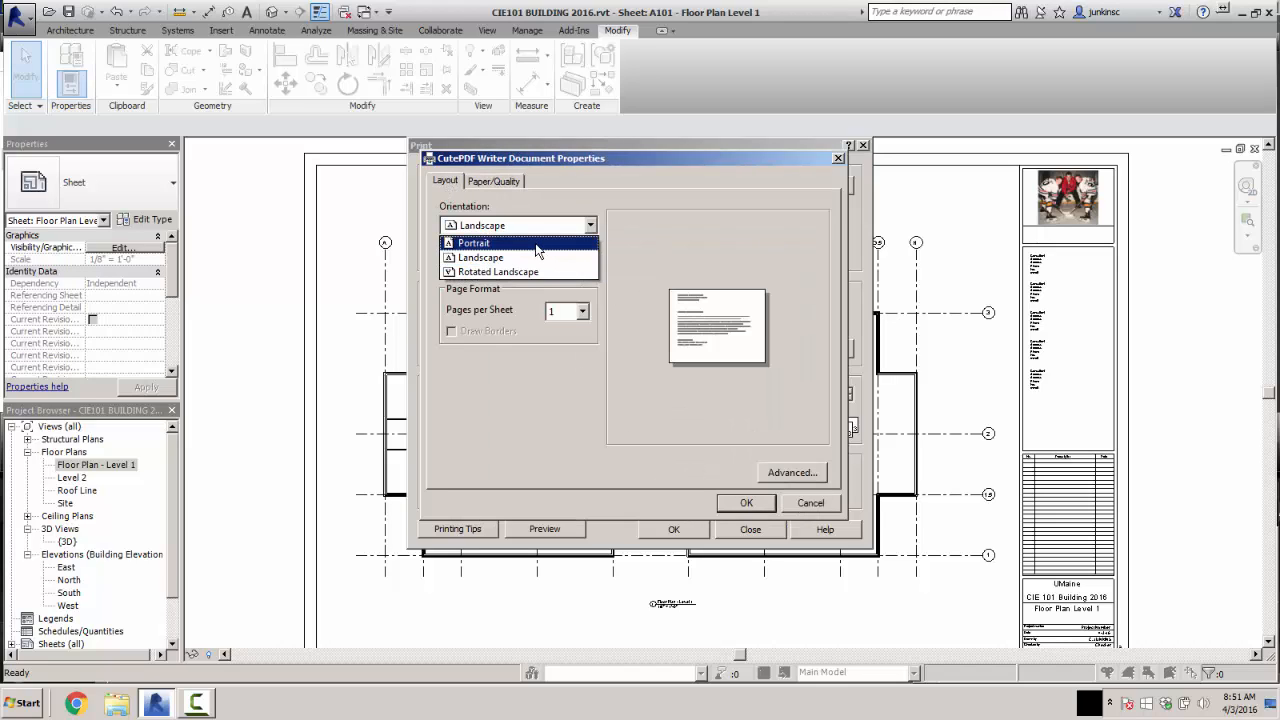
pyautogui.click(560, 240)
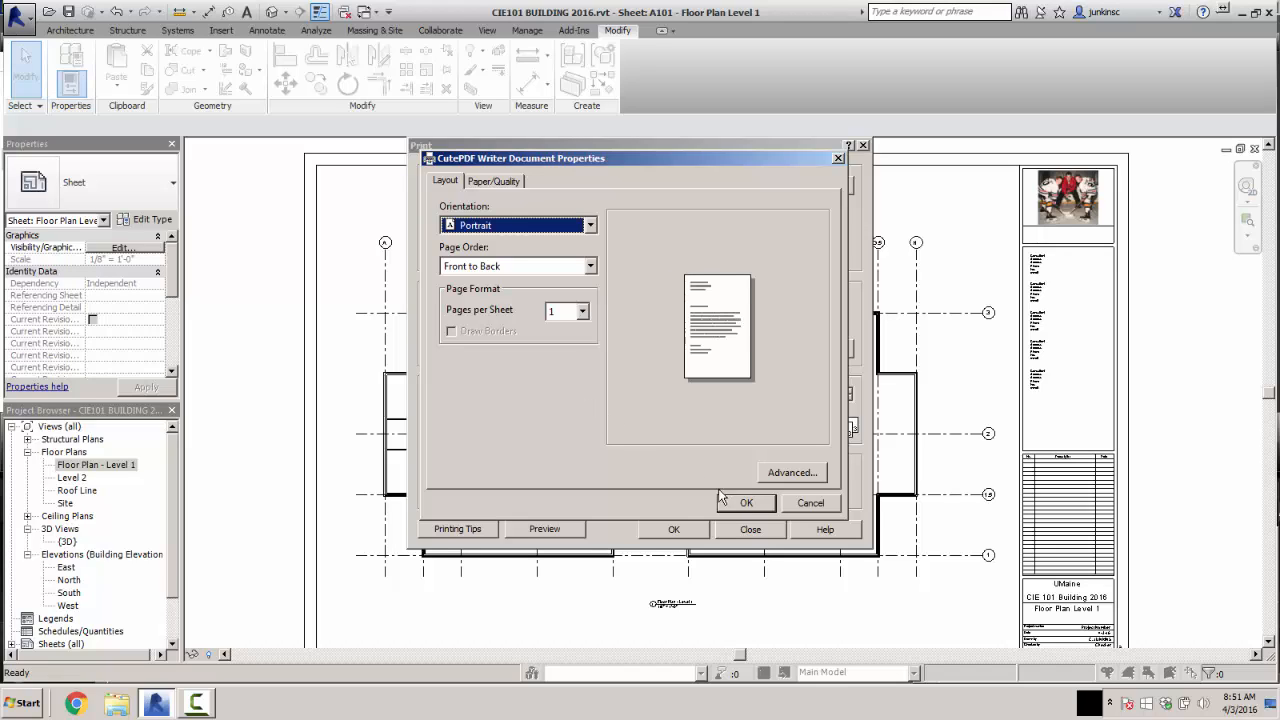
pyautogui.click(743, 507)
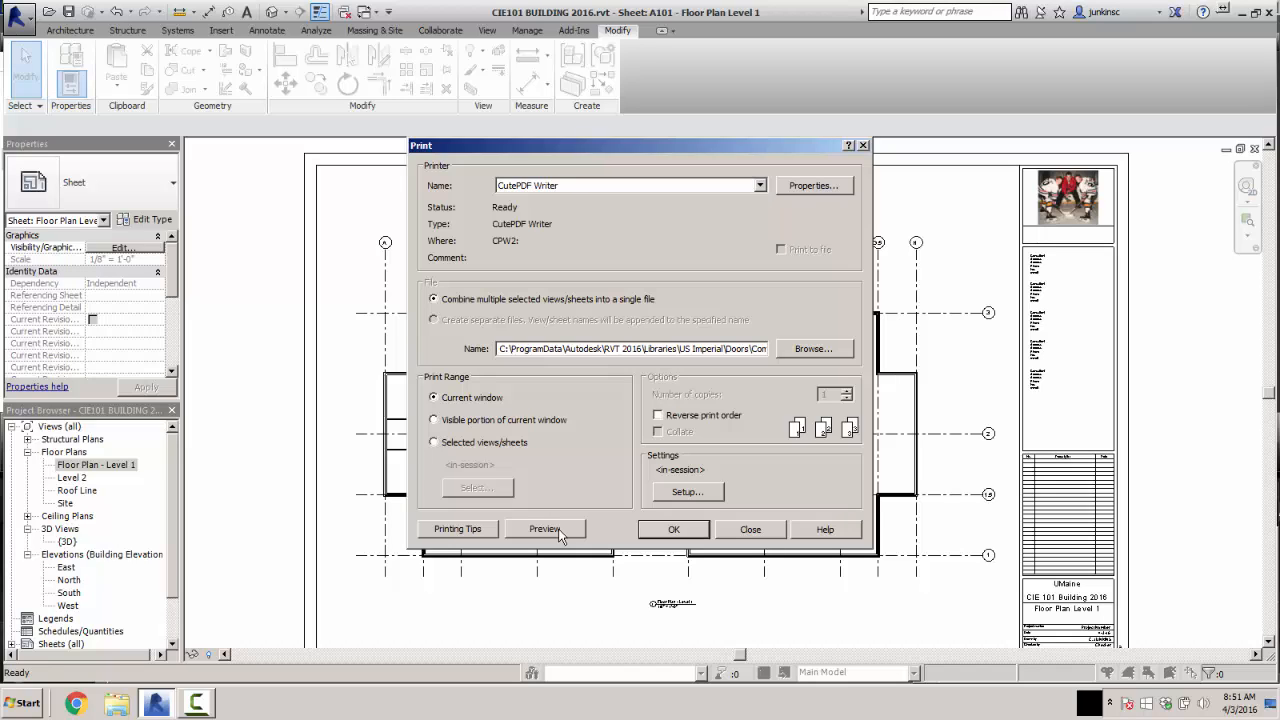
# - Preview the printed Level 1 floor plan sheet, then close the preview
pyautogui.click(559, 531)
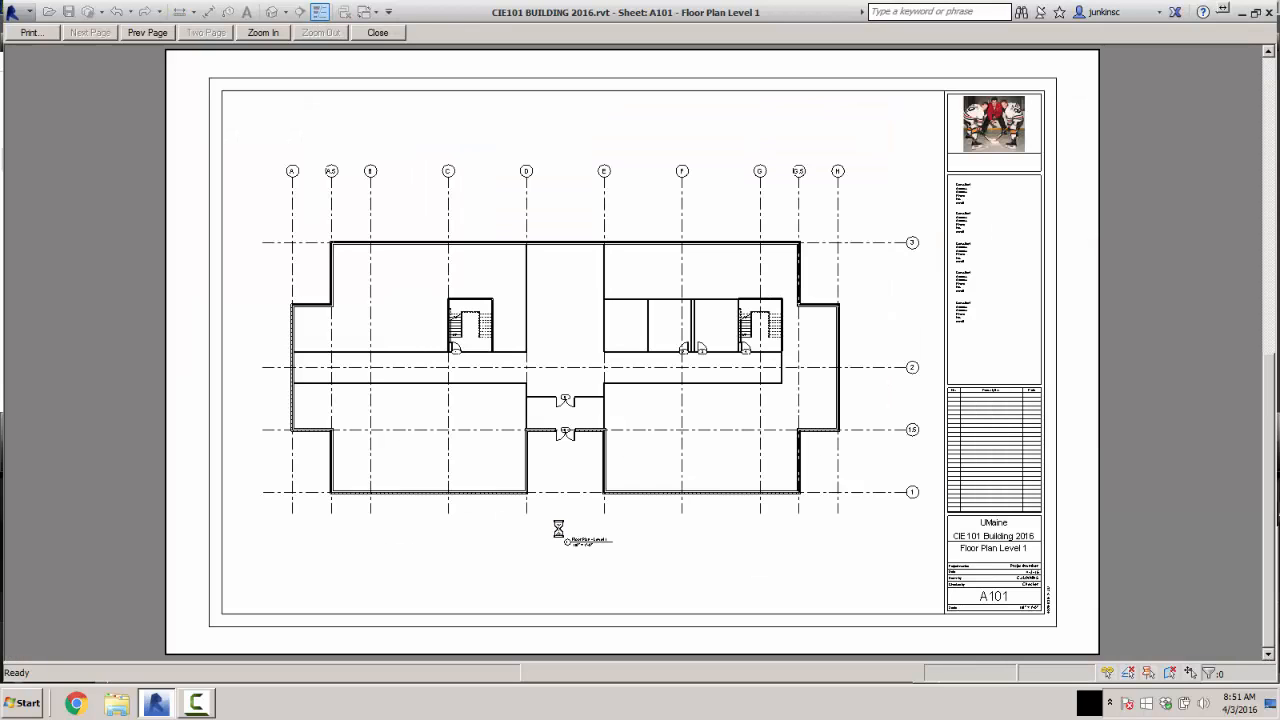
pyautogui.click(377, 33)
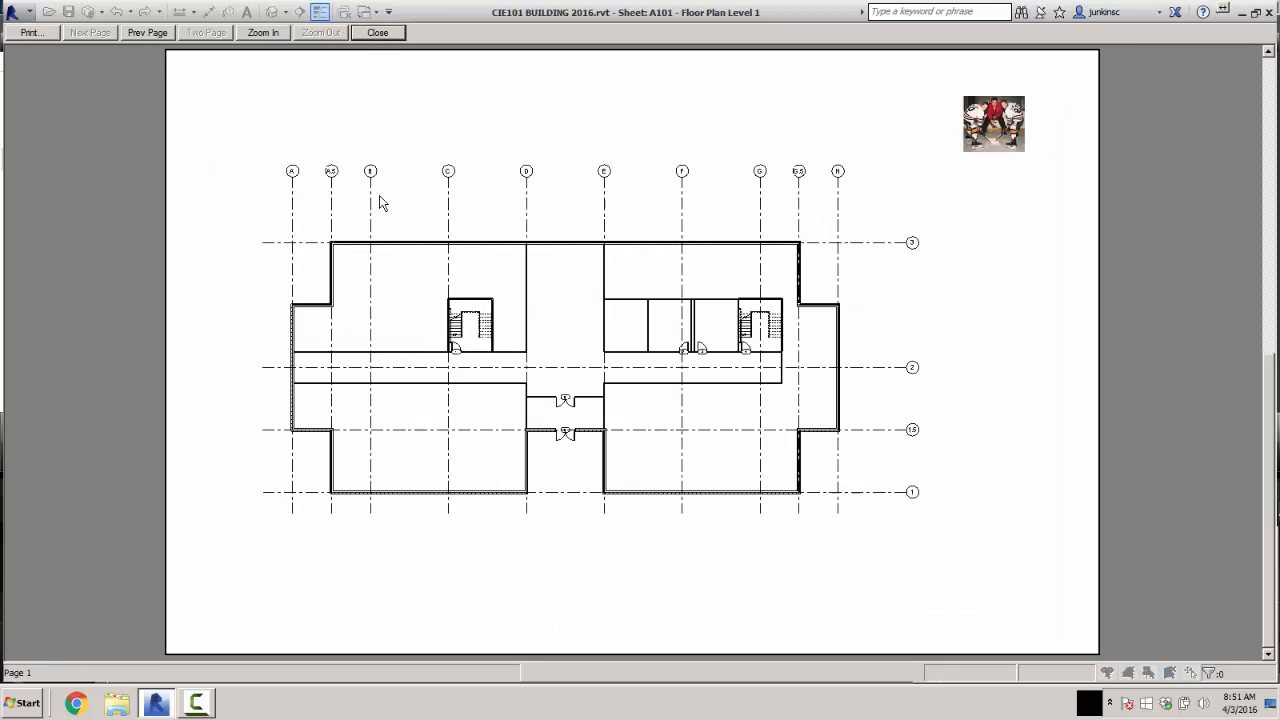
pyautogui.click(540, 318)
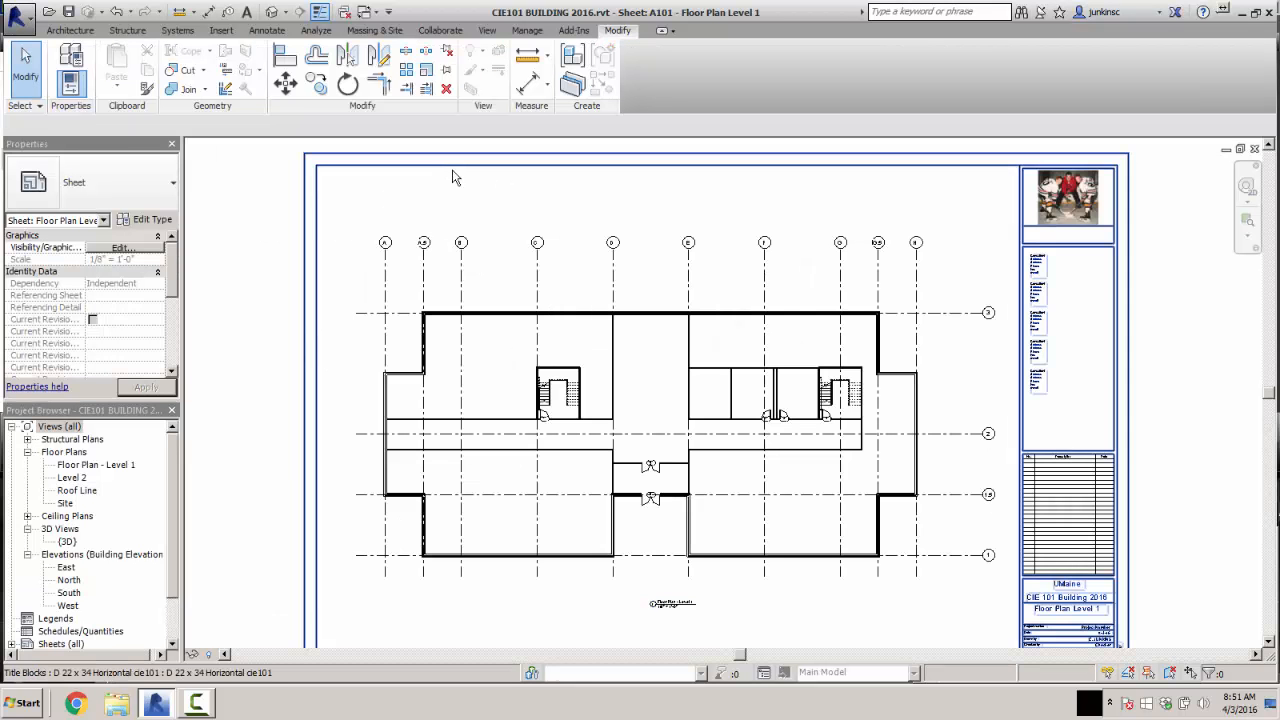
# - Restart printing the sheet and browse to the PDFS folder inside CIE101 HOME on the Desktop for the output file
pyautogui.click(18, 14)
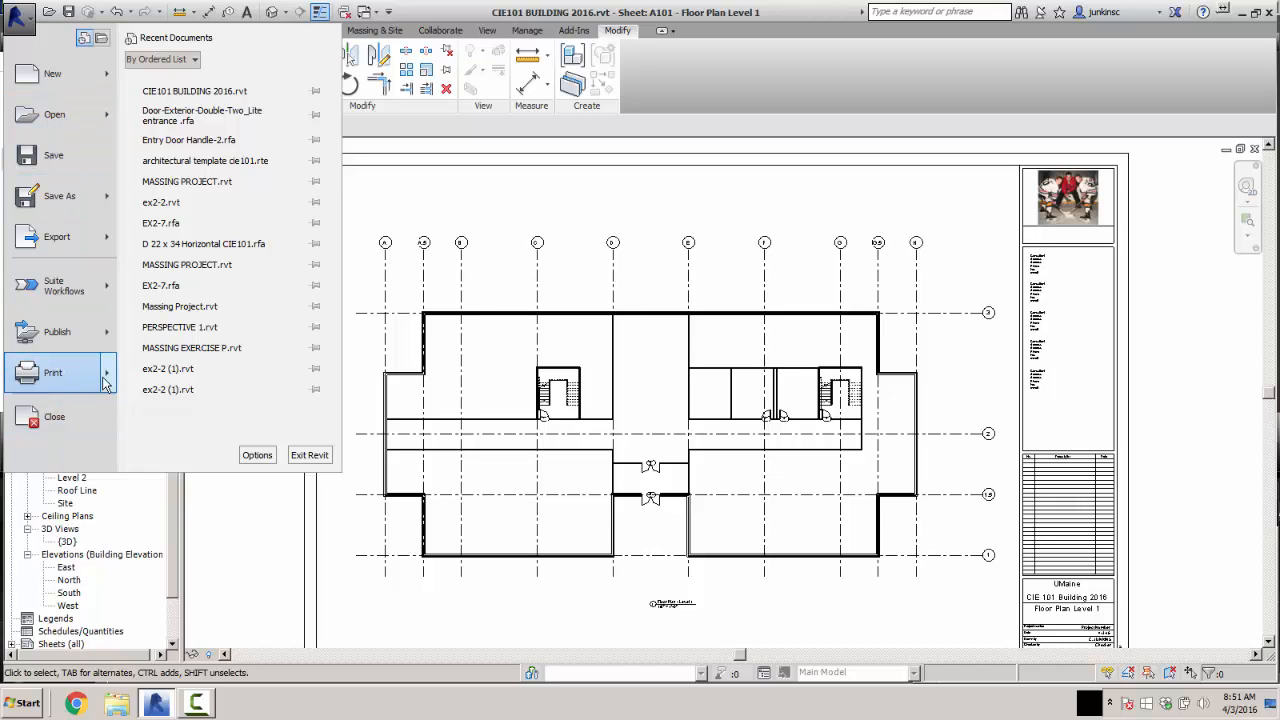
pyautogui.moveTo(106, 374)
pyautogui.click(176, 76)
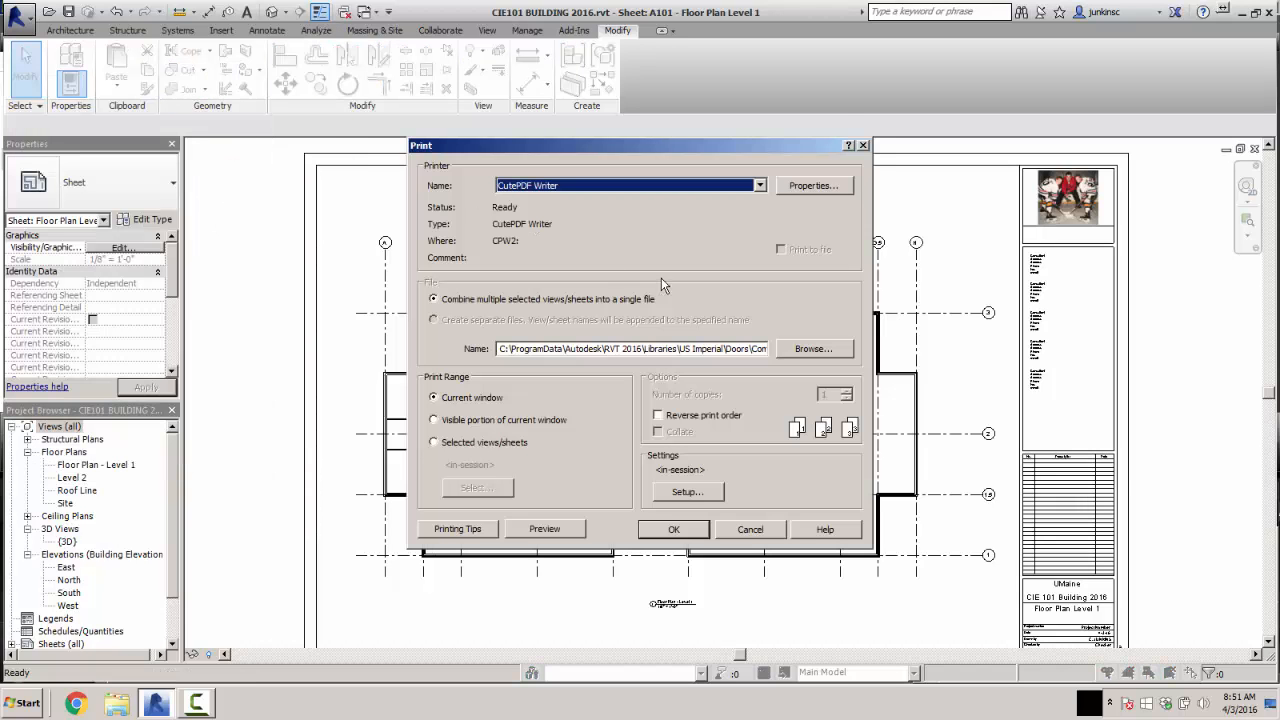
pyautogui.click(814, 349)
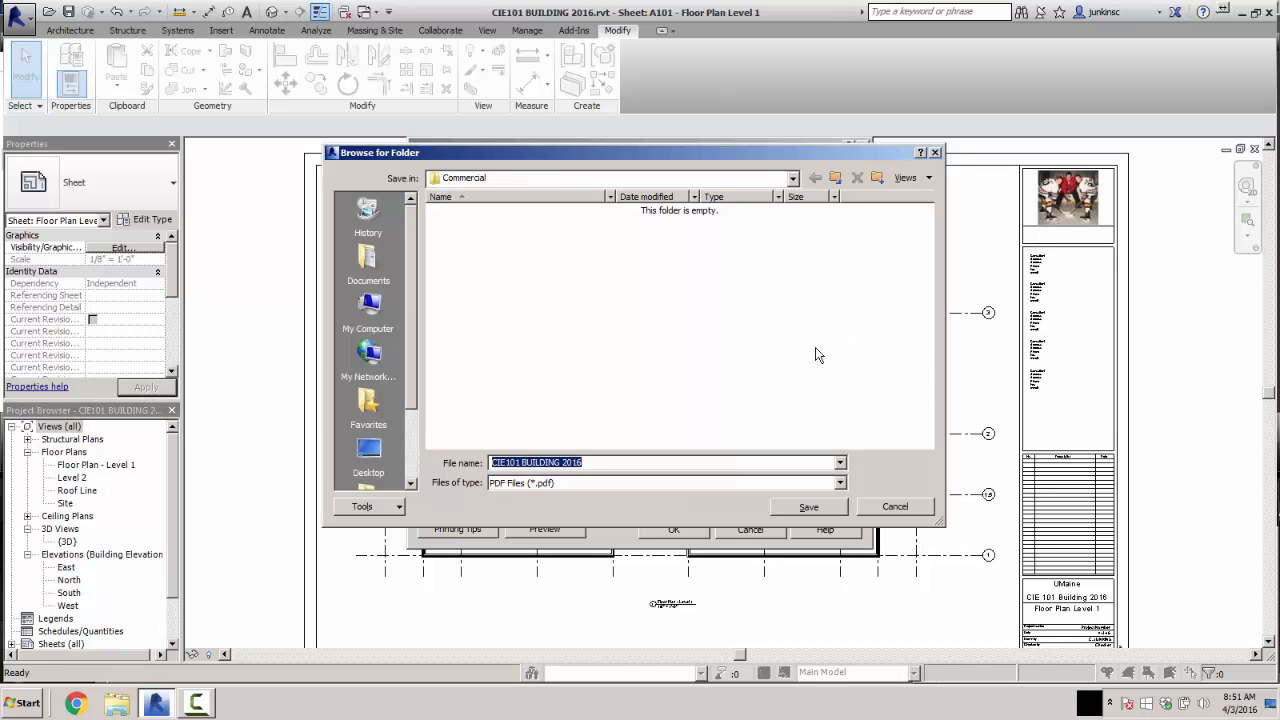
pyautogui.click(793, 179)
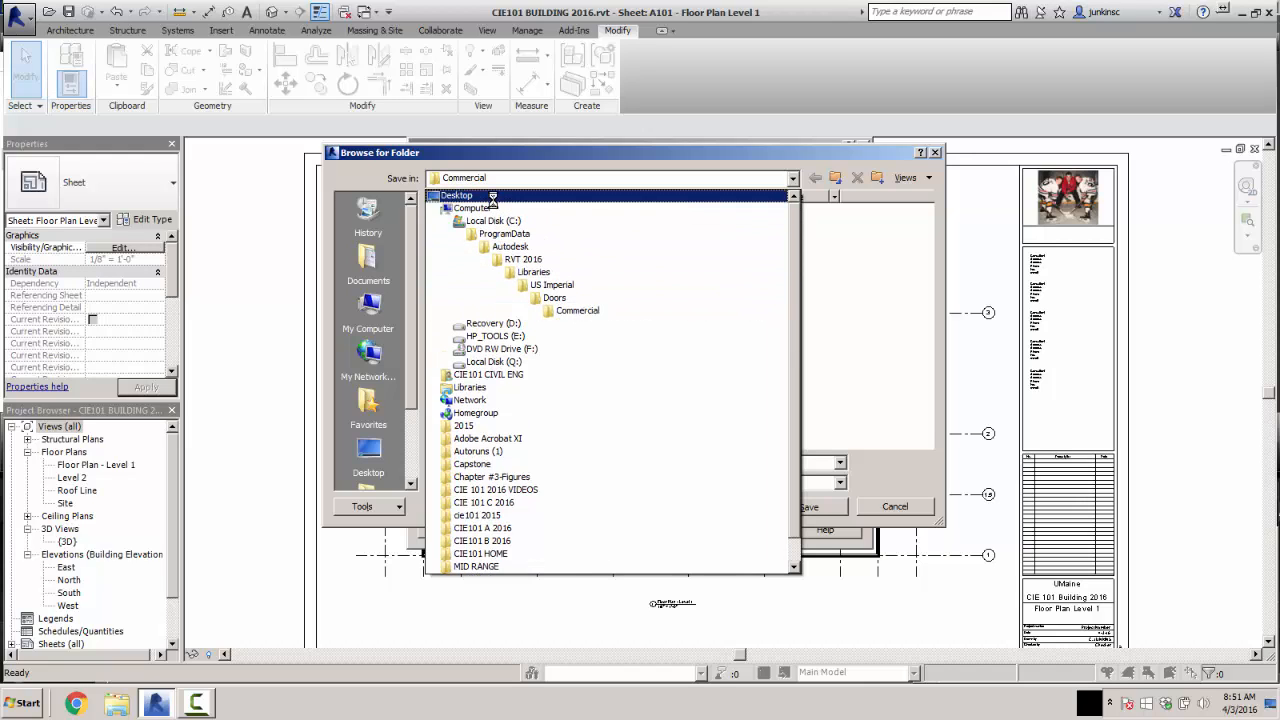
pyautogui.click(492, 195)
pyautogui.click(470, 416)
pyautogui.doubleClick(468, 416)
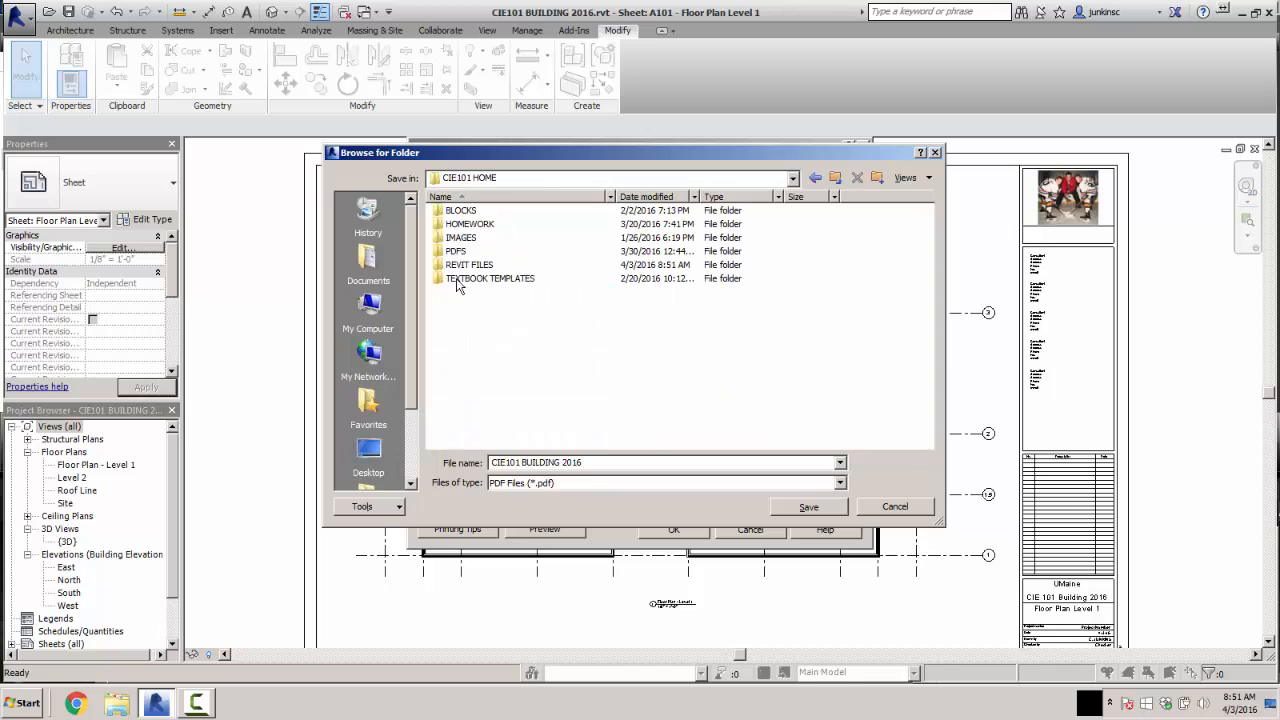
pyautogui.doubleClick(462, 251)
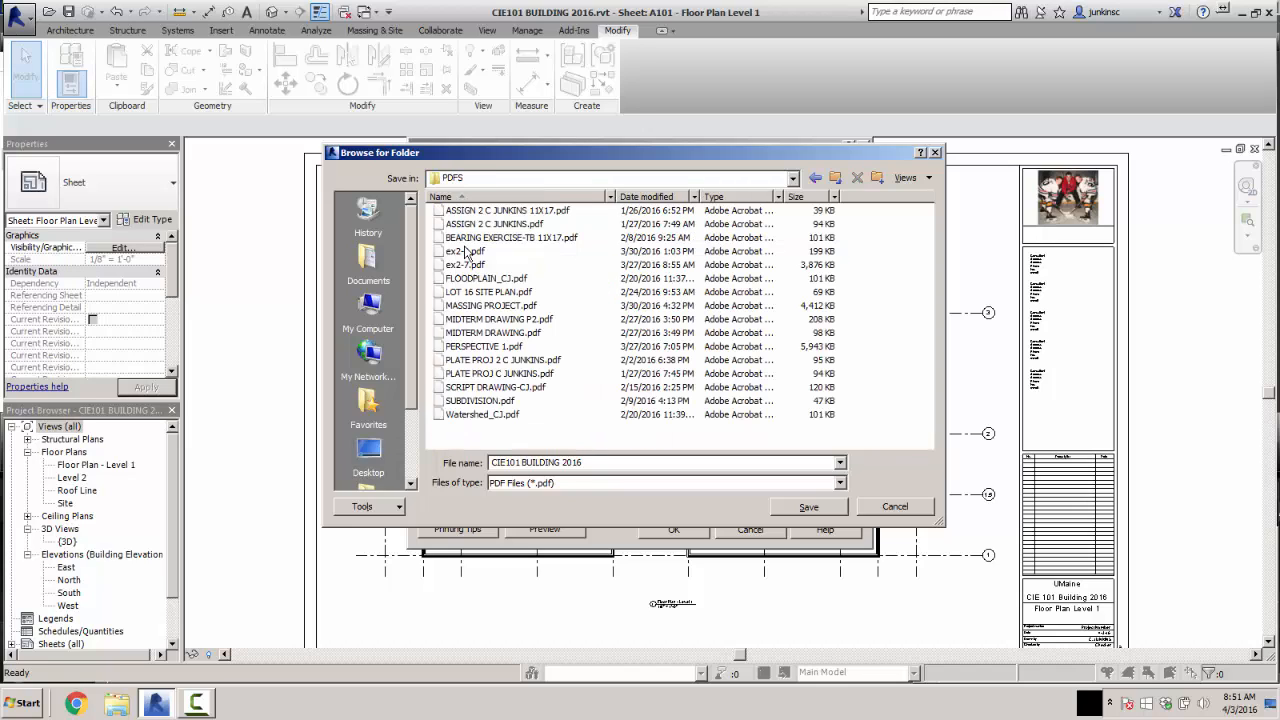
# - Name the output file "CIE101 BUILDING PLAN LEVEL 1" and save that file location
pyautogui.click(534, 462)
pyautogui.click(561, 462)
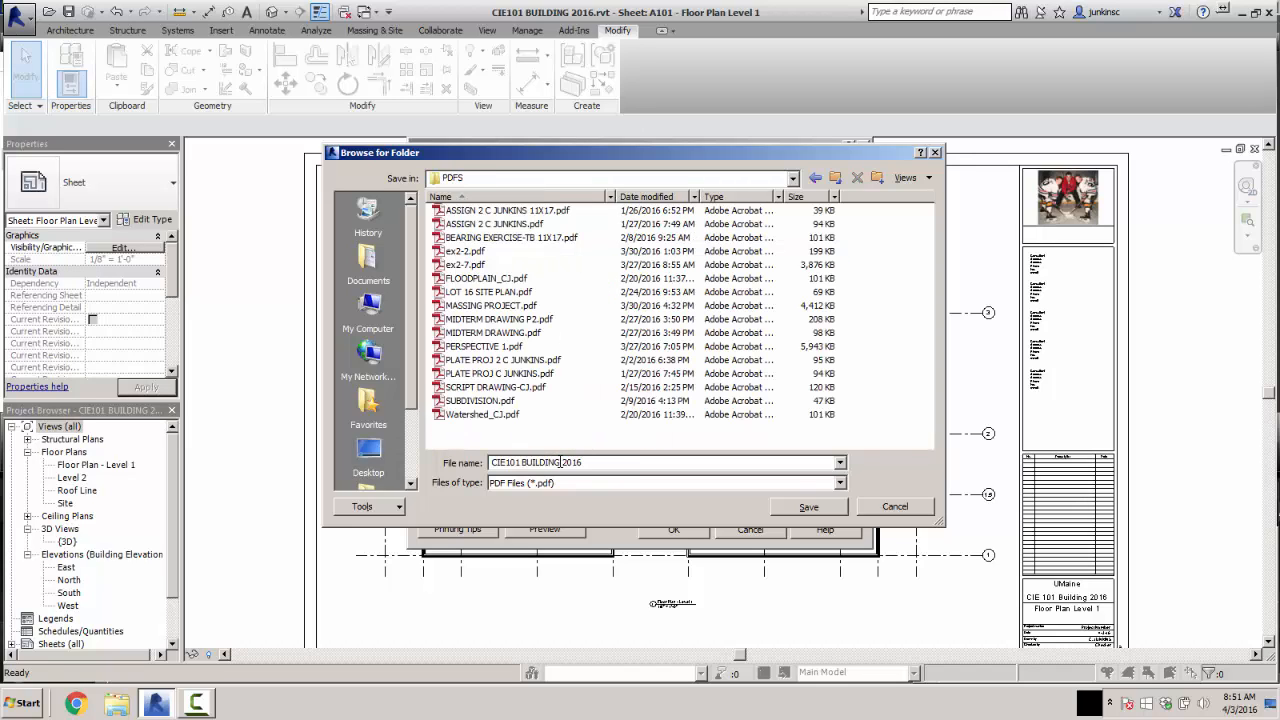
pyautogui.moveTo(583, 462); pyautogui.dragTo(569, 462)
pyautogui.press('BackSpace')
pyautogui.write('PLAN LEVEL 1')
pyautogui.click(818, 508)
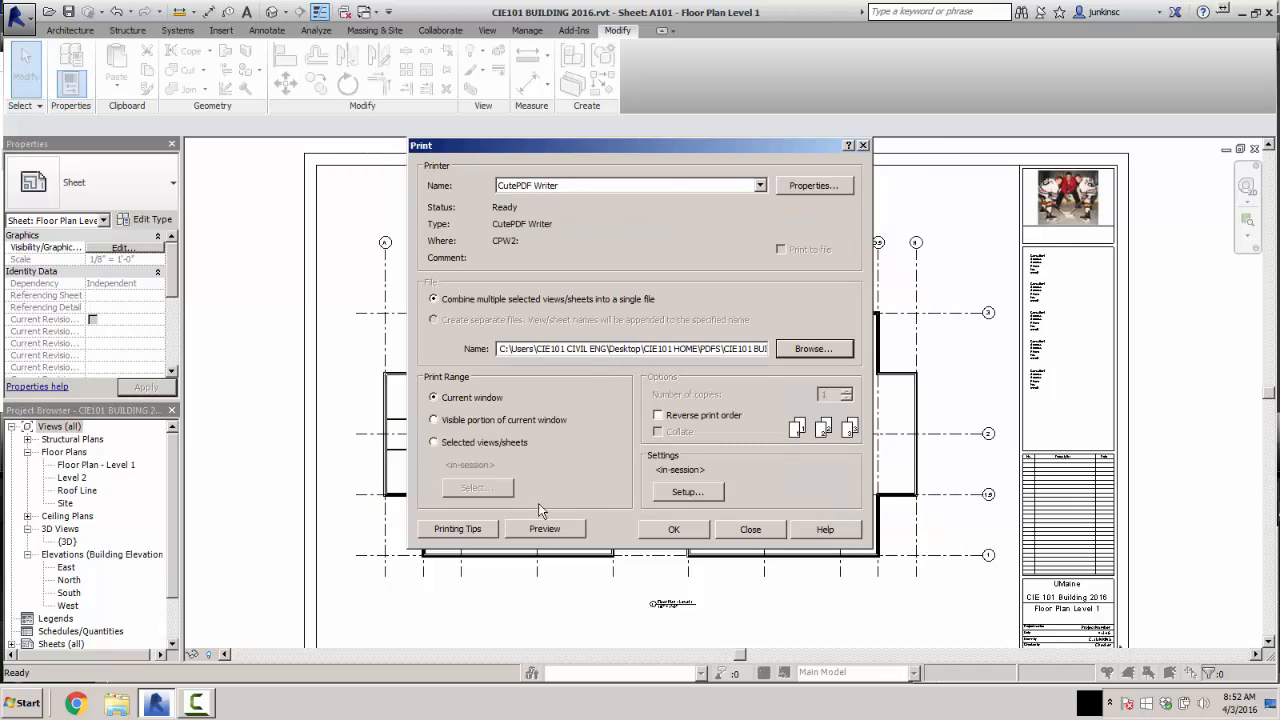
# - Set the print zoom to 100% size and save the print setup as "CIE101 34X22"
pyautogui.click(688, 491)
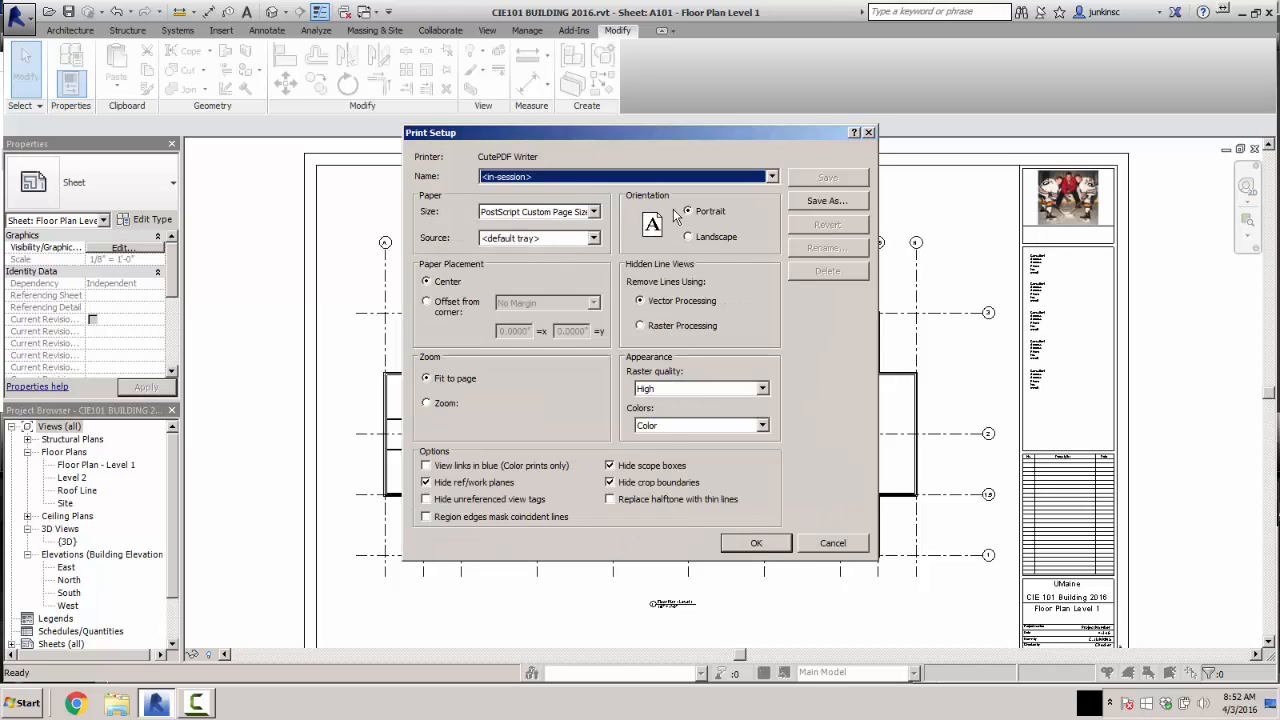
pyautogui.click(427, 403)
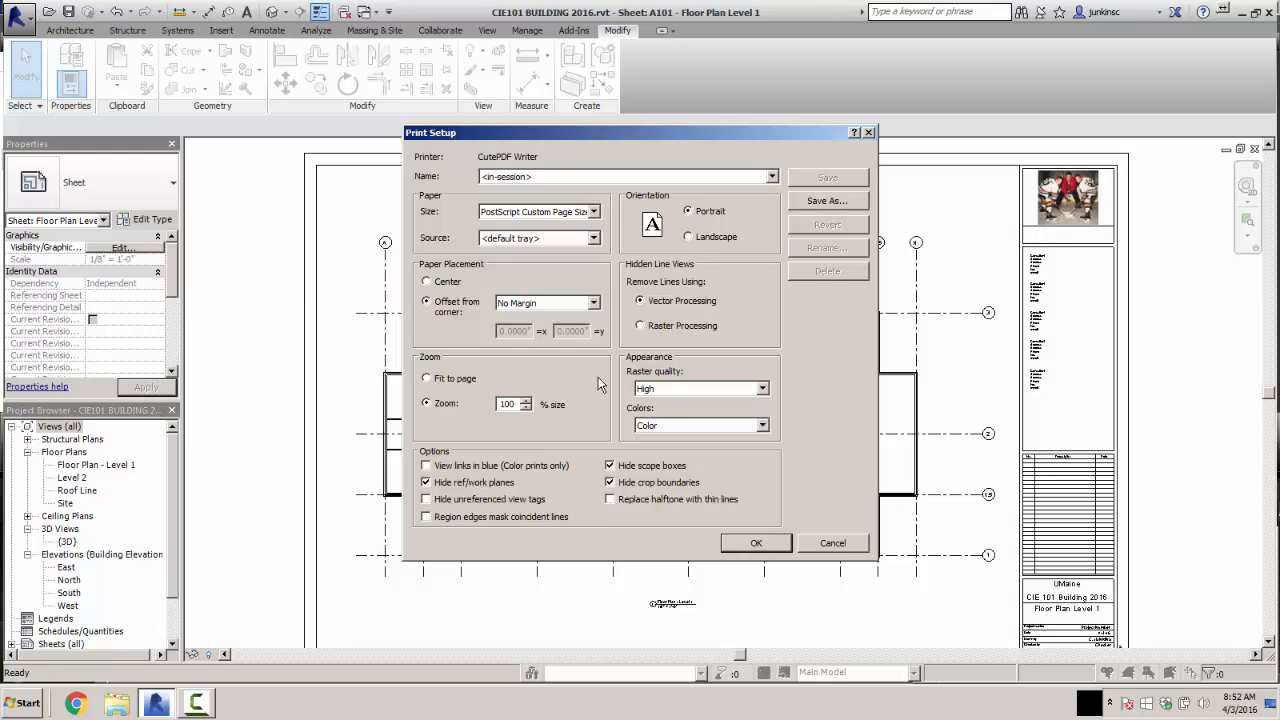
pyautogui.click(826, 201)
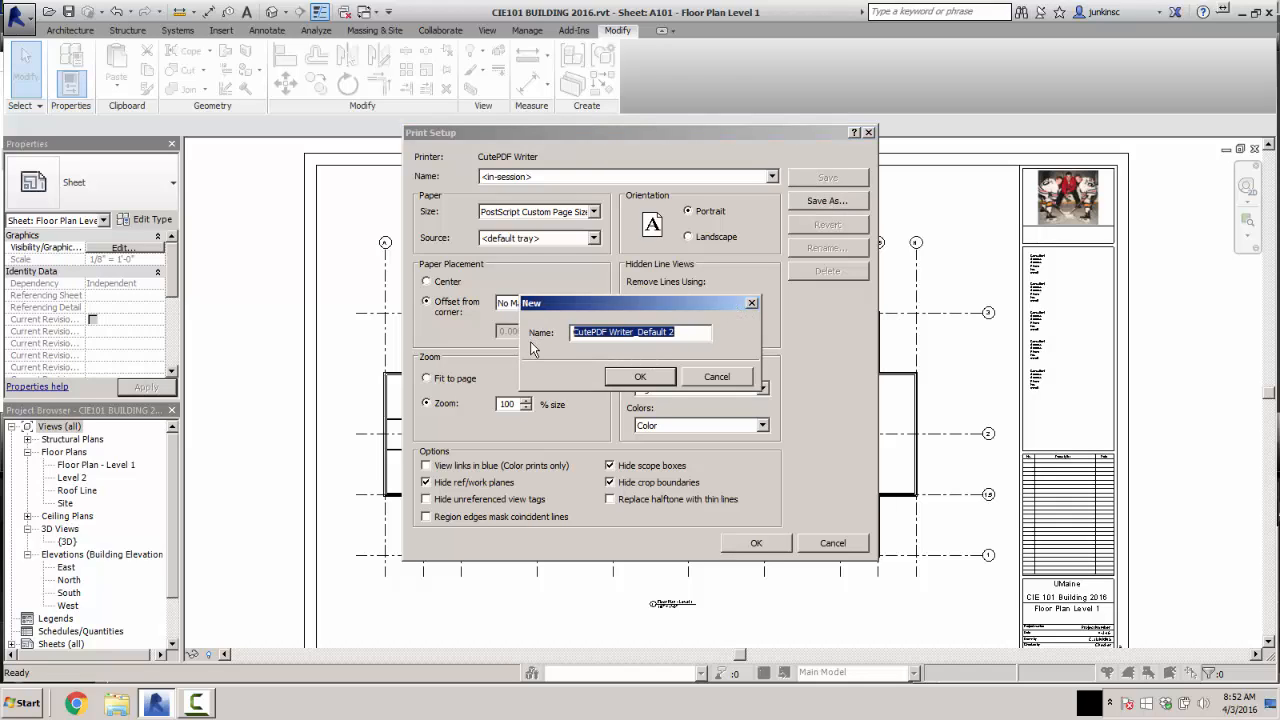
pyautogui.write('CIE101')
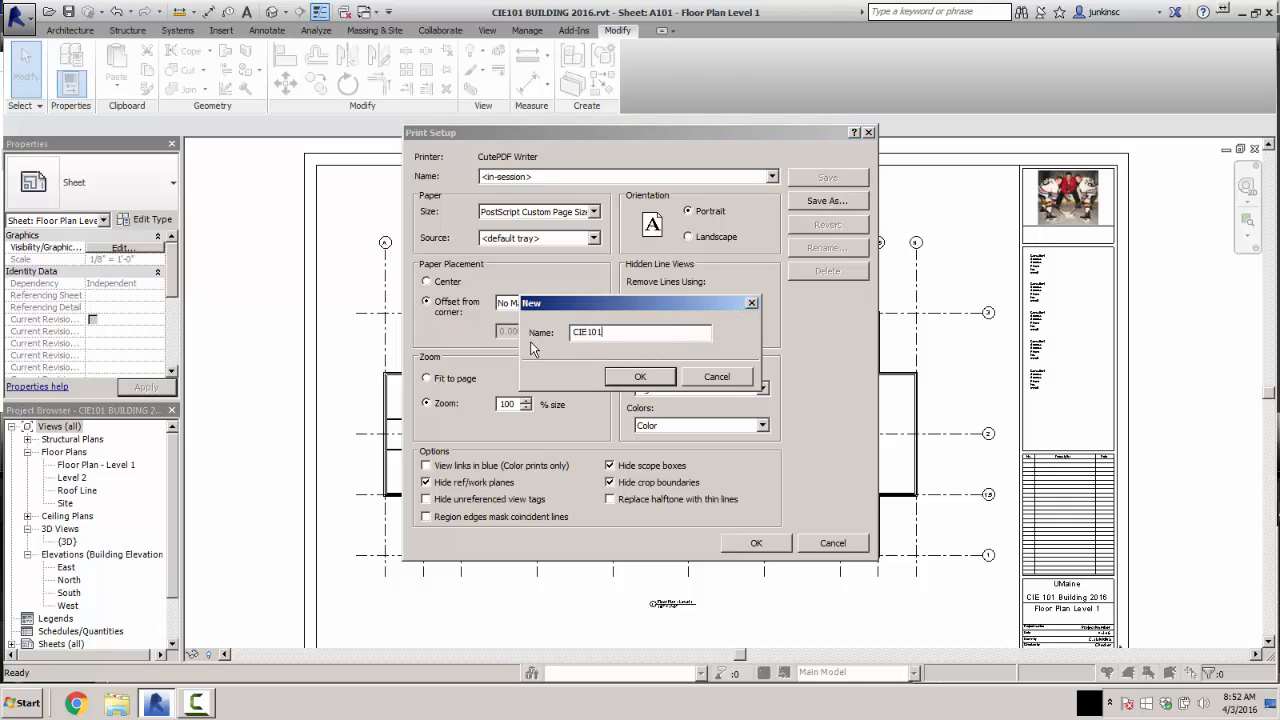
pyautogui.write(' 34X22')
pyautogui.press('Return')
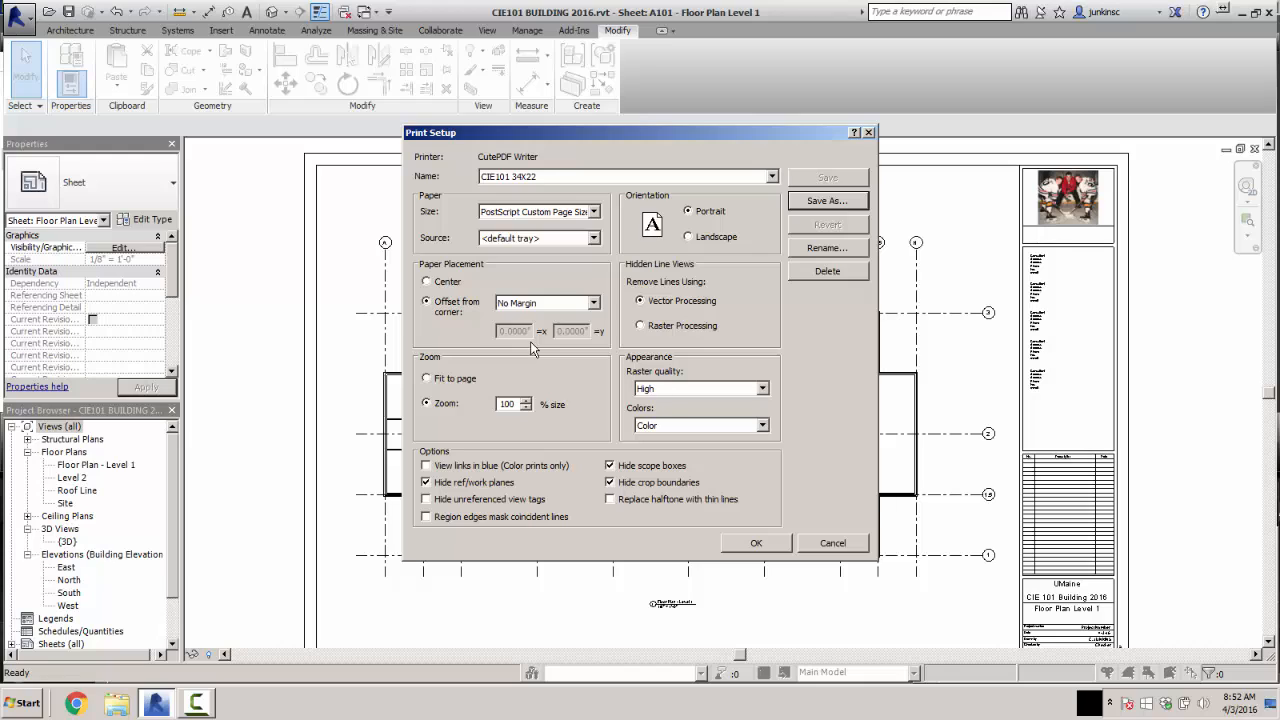
pyautogui.click(759, 542)
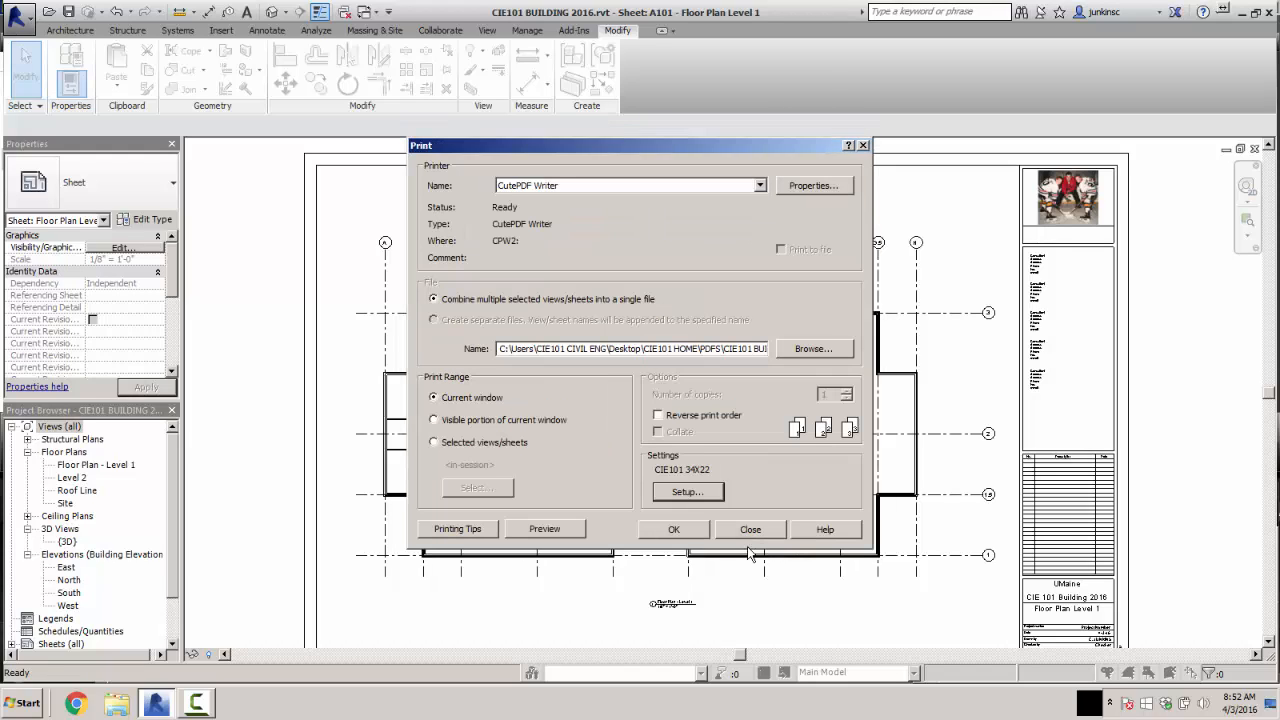
# - Preview the sheet at full size and send it to CutePDF Writer
pyautogui.click(544, 529)
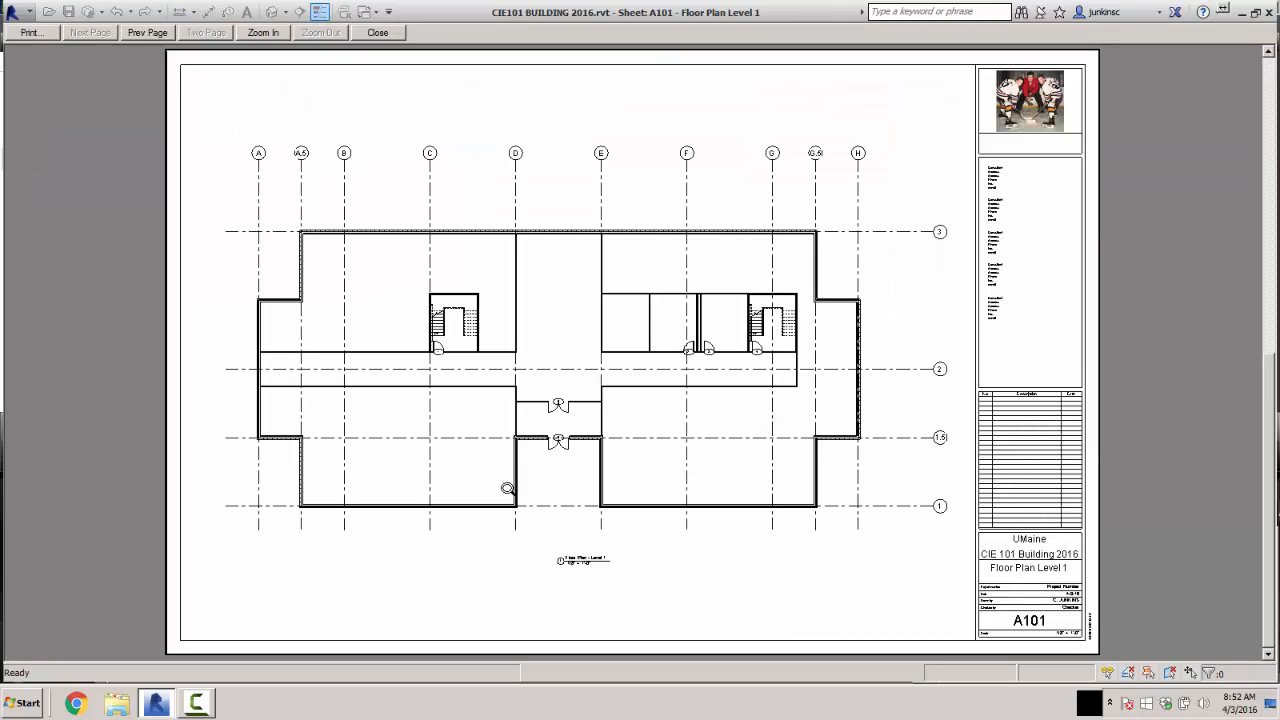
pyautogui.click(31, 32)
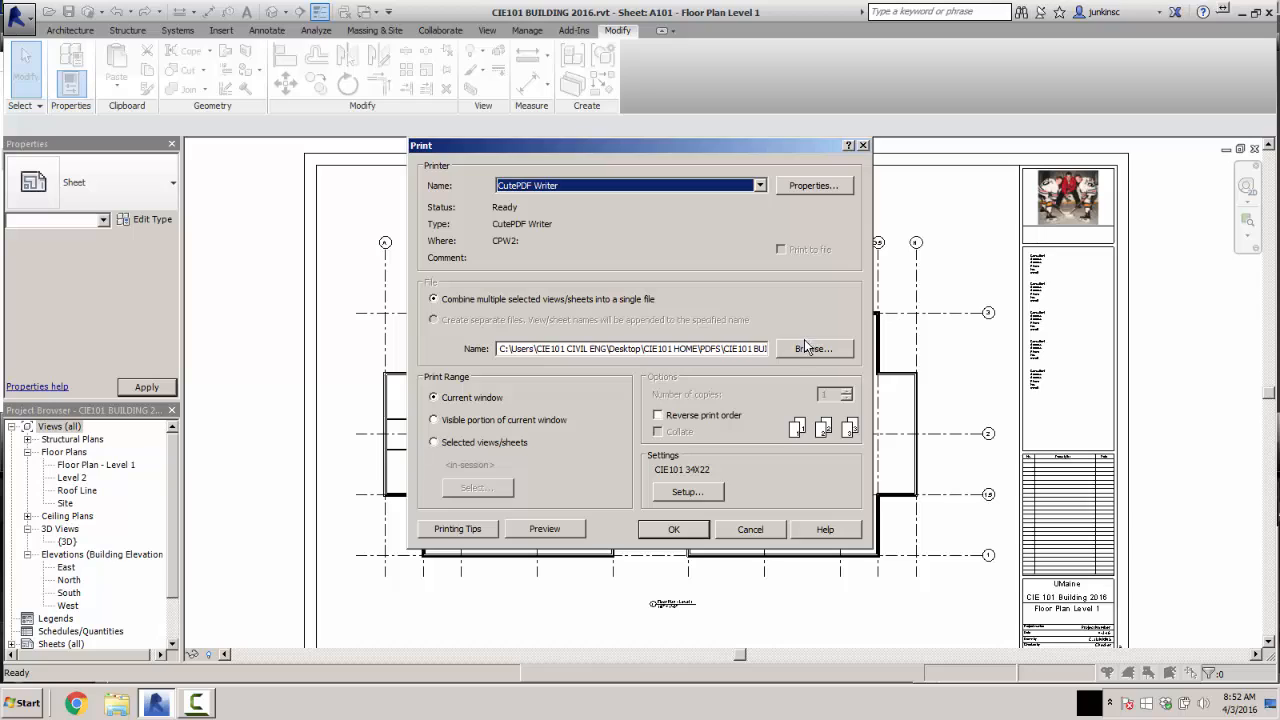
pyautogui.click(674, 530)
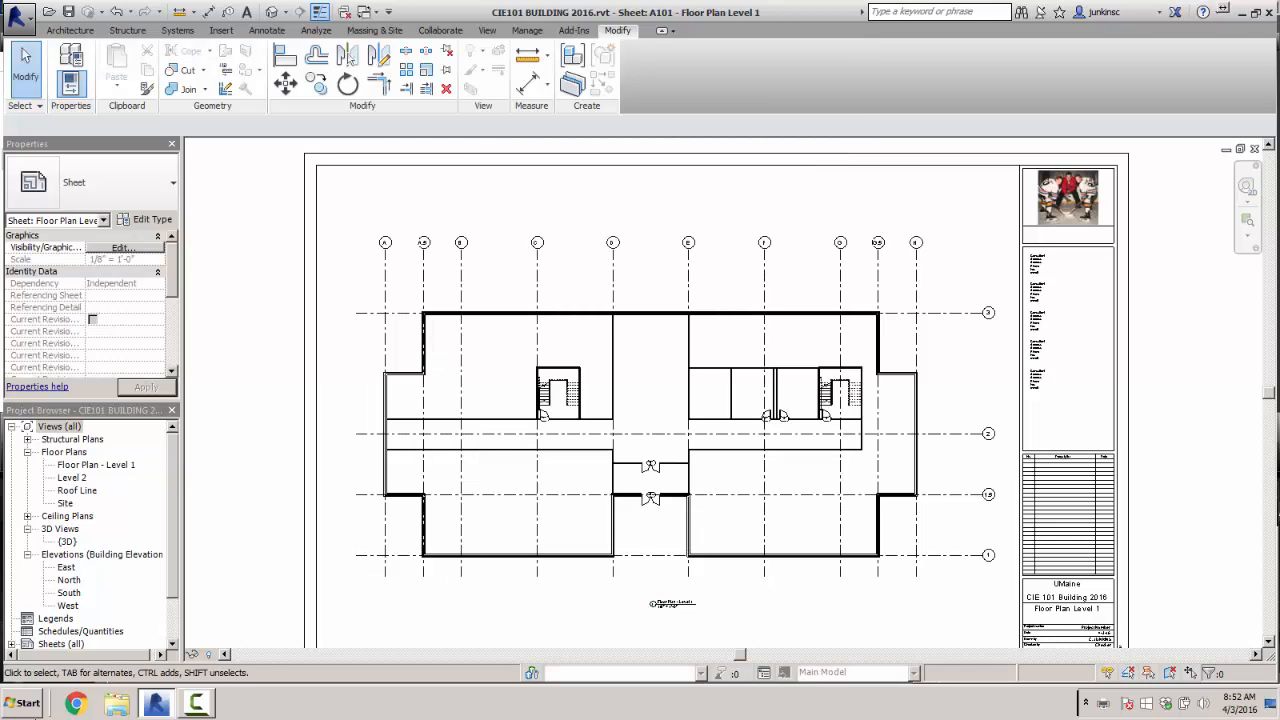
# - Open the Windows Devices and Printers window to check on the printers
pyautogui.click(22, 703)
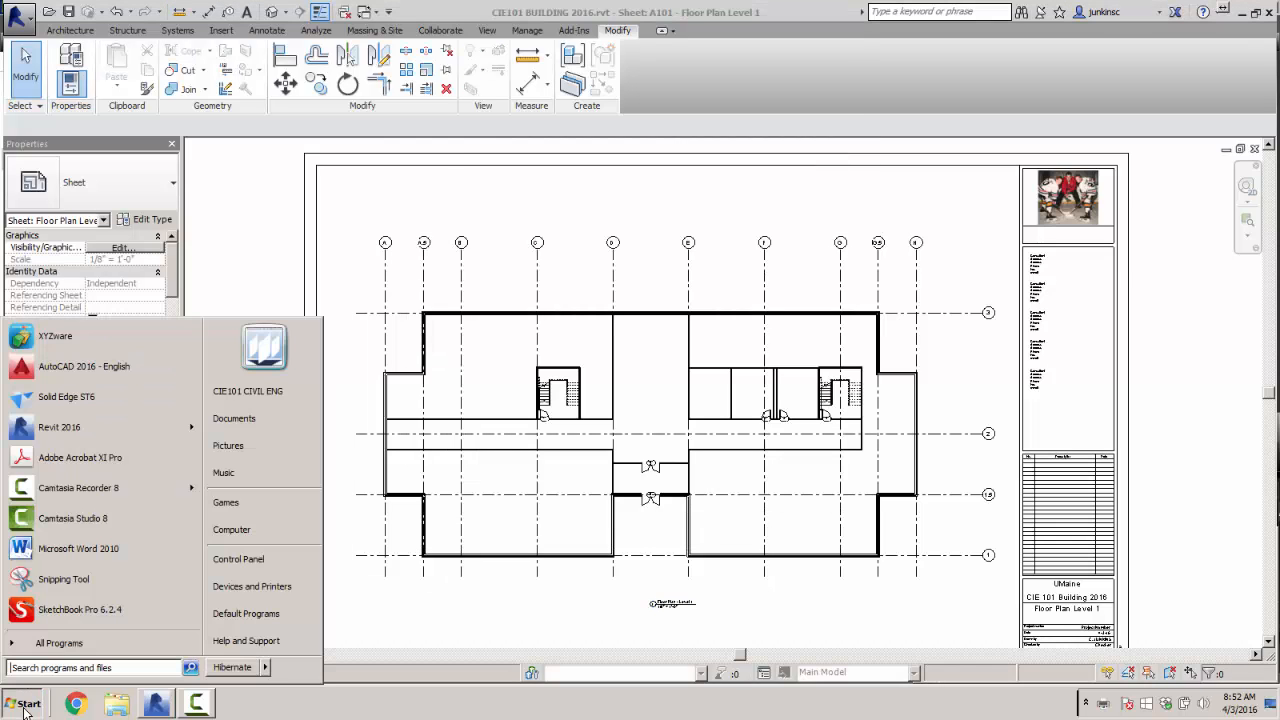
pyautogui.click(245, 587)
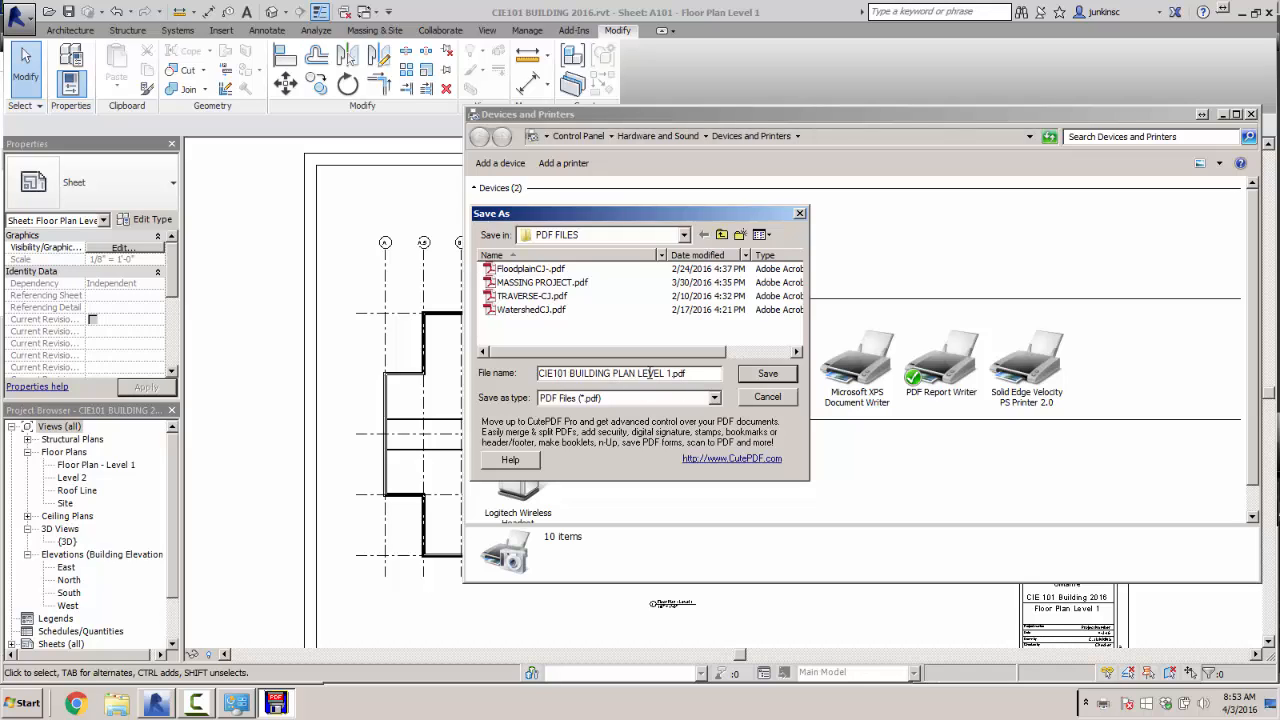
# - Save the printed sheet as "CIE101 BUILDING PLAN LEVEL 1.pdf" in the PDFS folder of CIE101 HOME
pyautogui.click(685, 236)
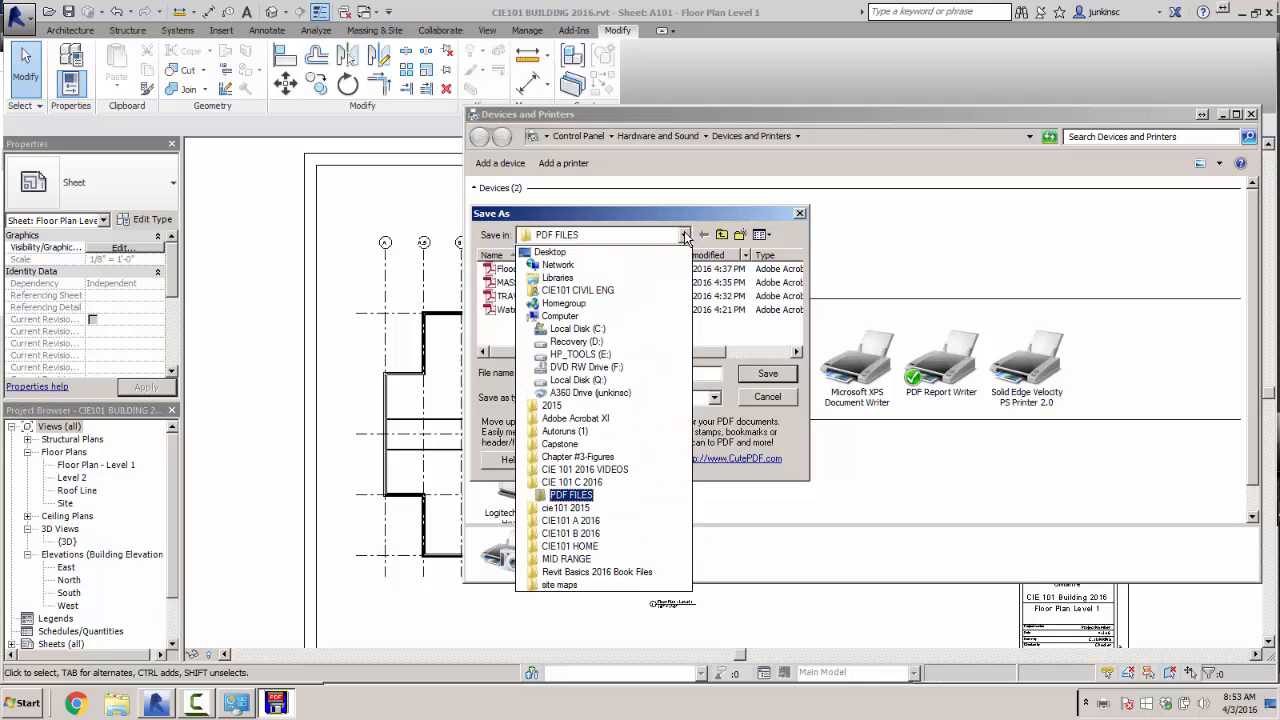
pyautogui.click(582, 547)
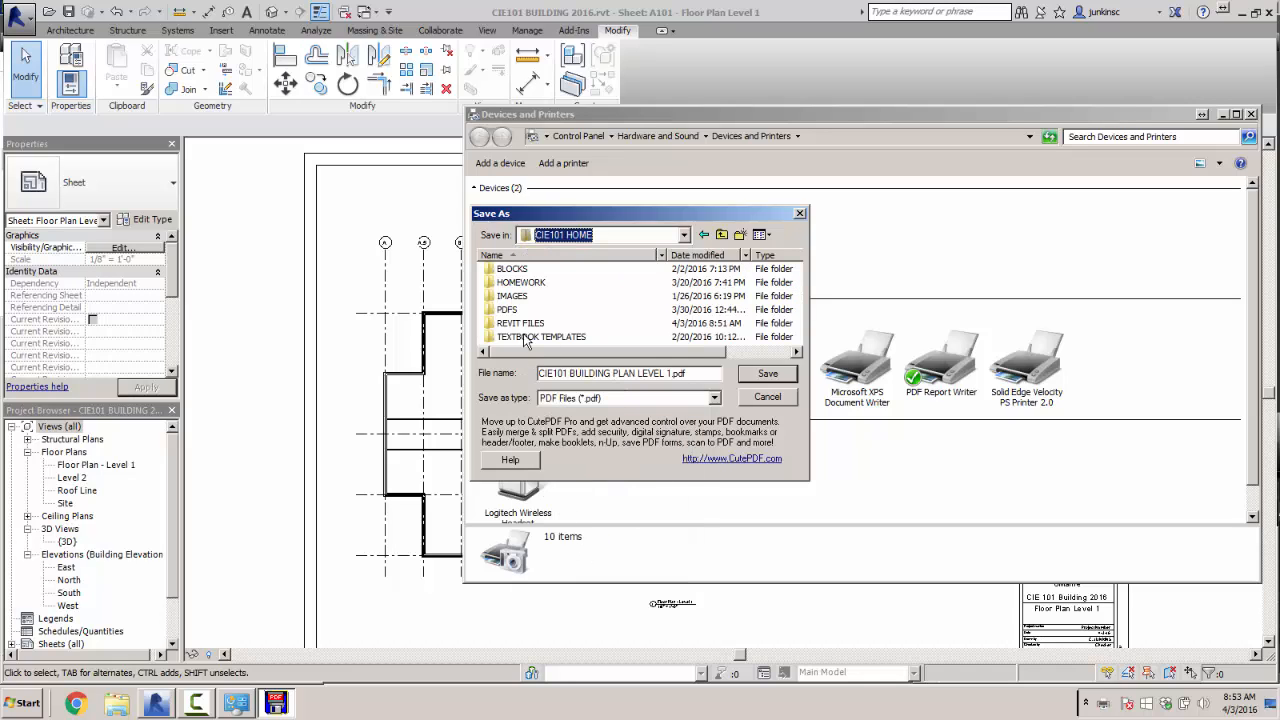
pyautogui.doubleClick(507, 310)
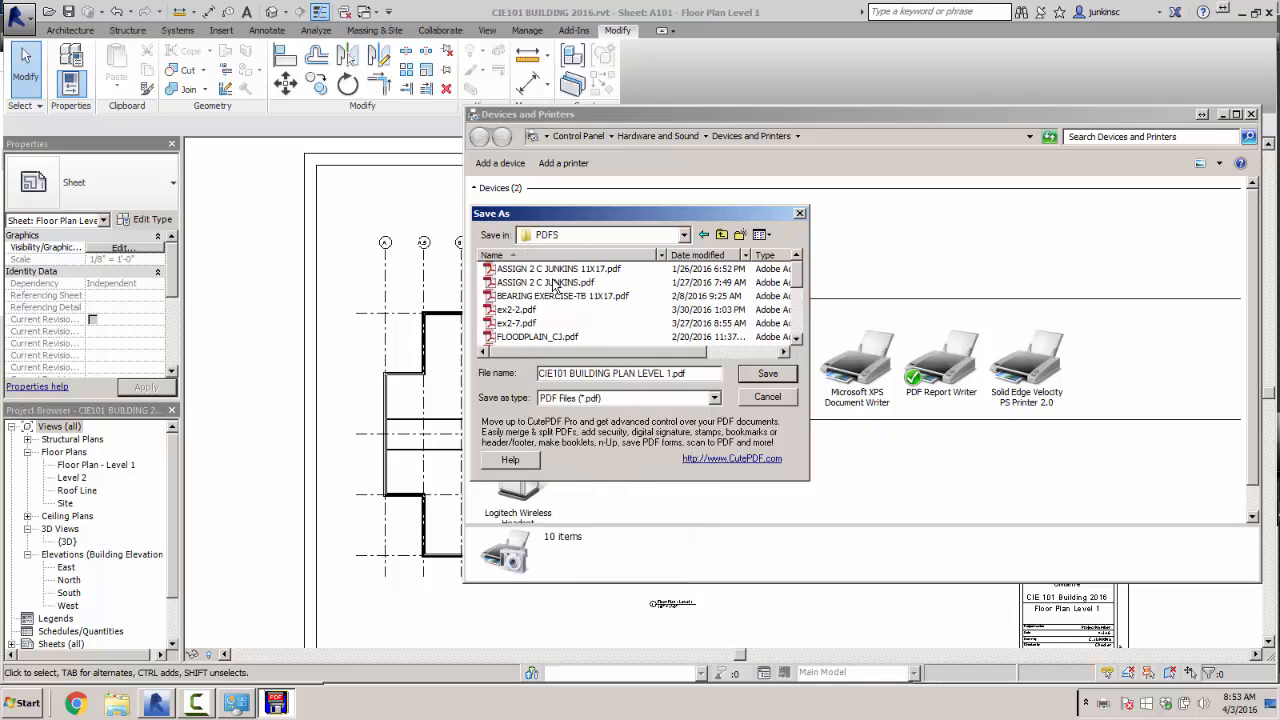
pyautogui.click(768, 374)
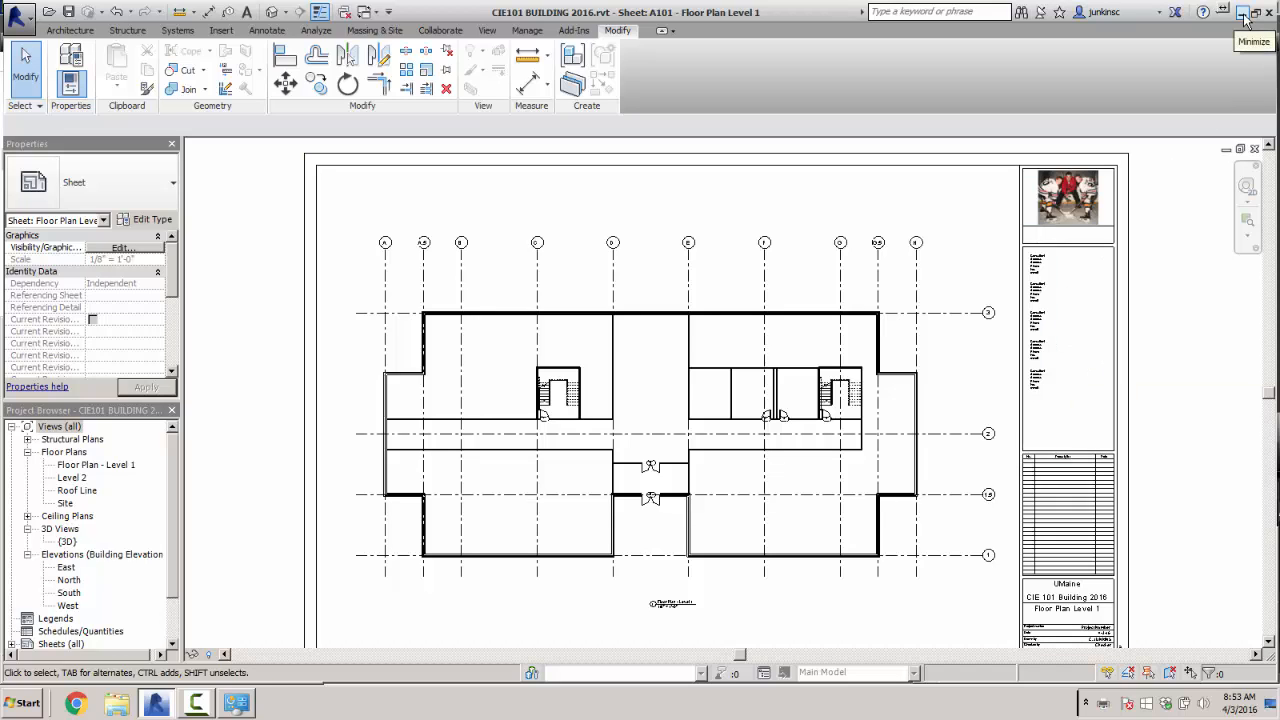
# - Check the CutePDF Writer print queue in Windows Devices and Printers, and close both windows
pyautogui.click(24, 703)
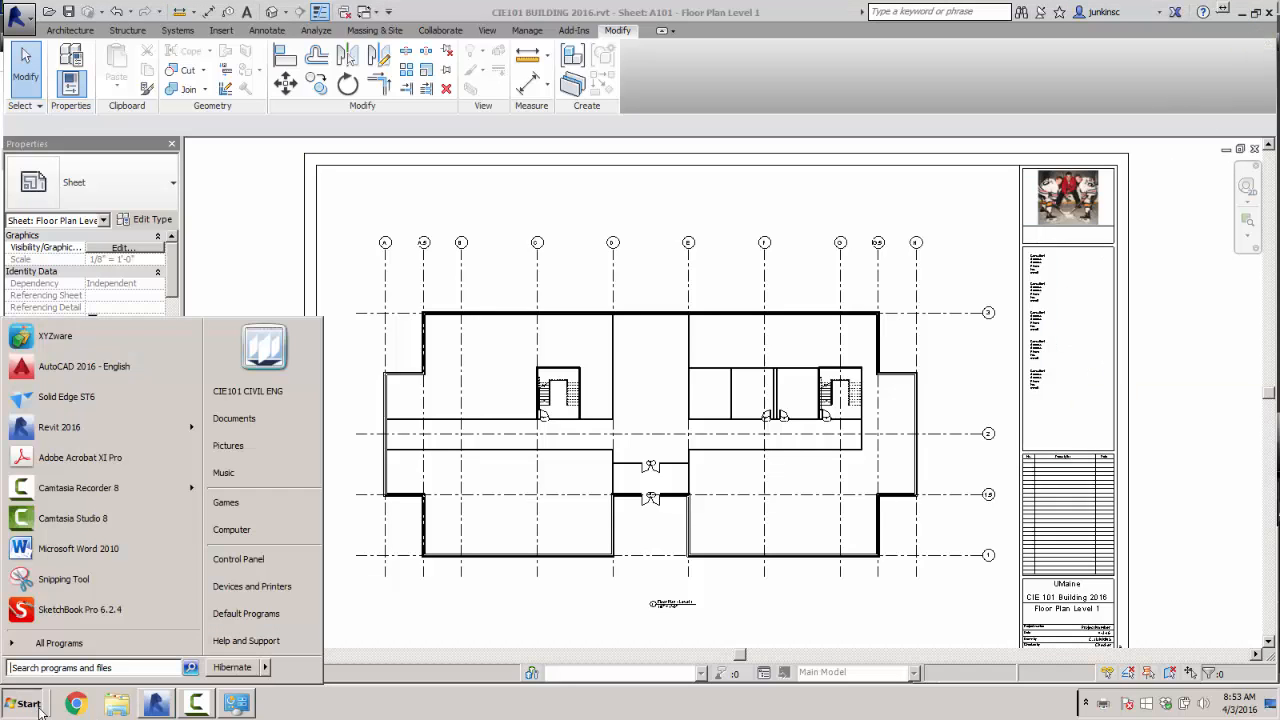
pyautogui.click(226, 591)
pyautogui.doubleClick(594, 373)
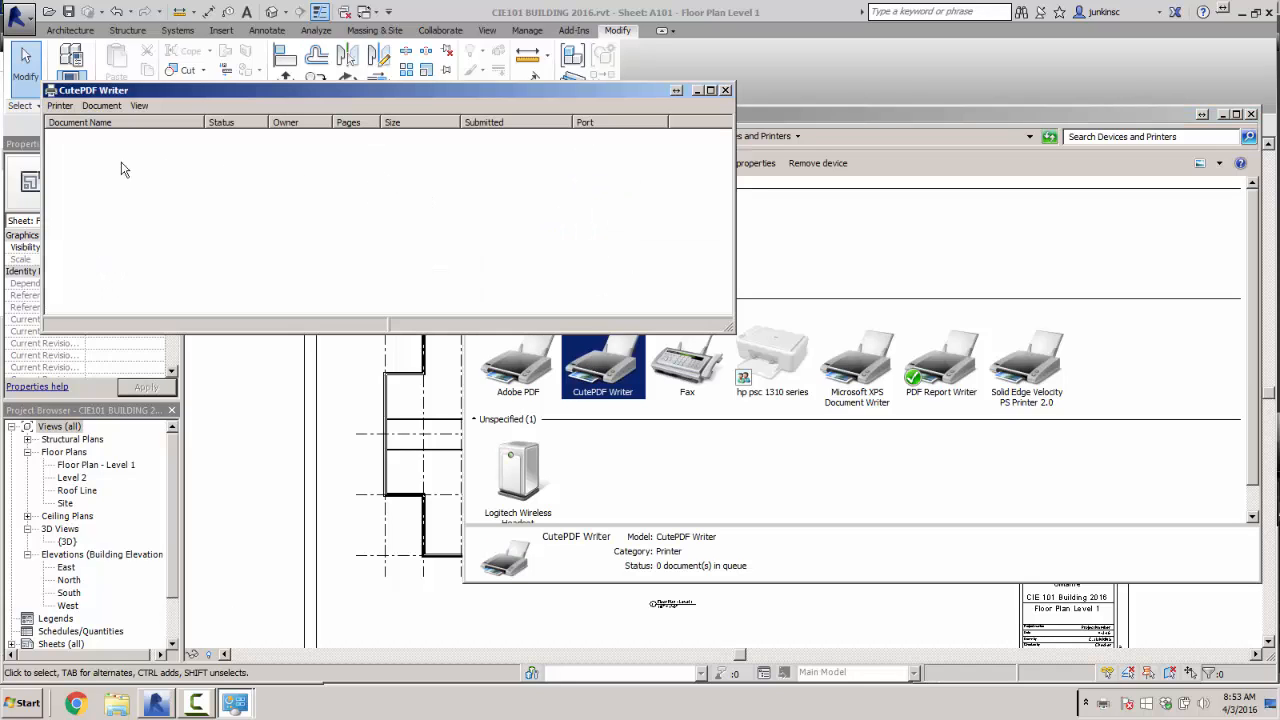
pyautogui.click(725, 90)
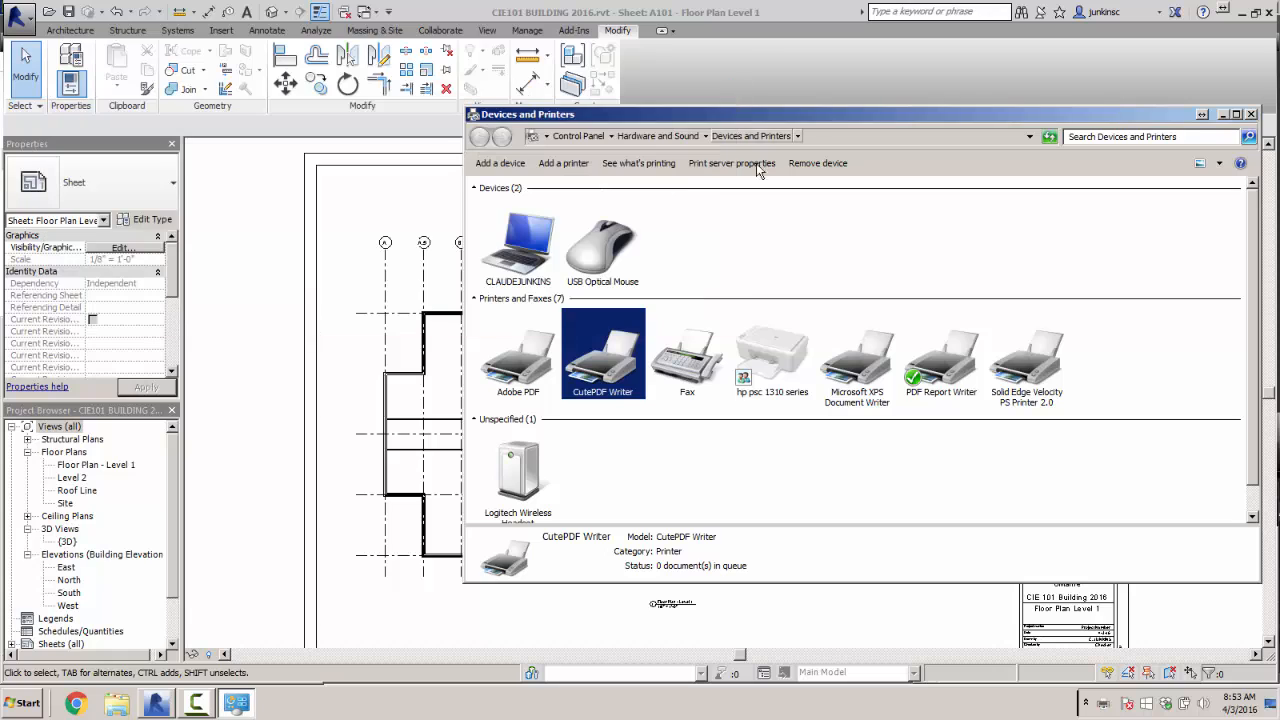
pyautogui.click(784, 230)
pyautogui.click(1251, 114)
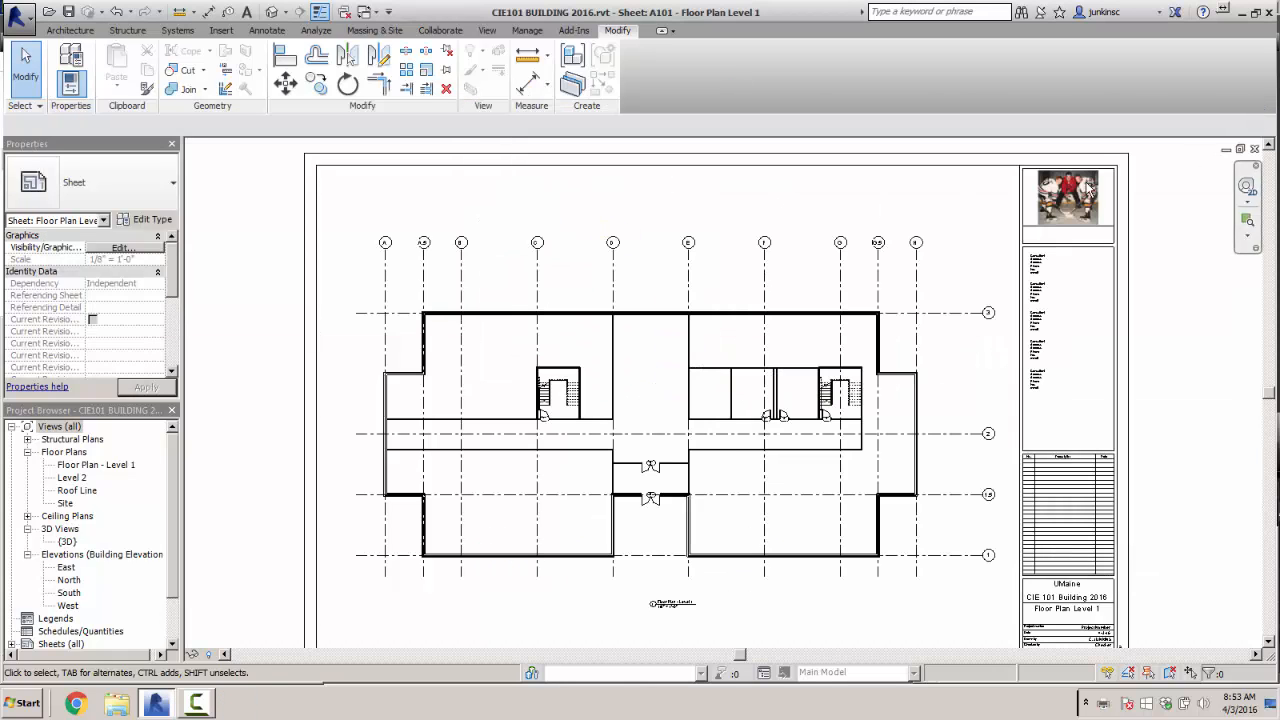
# - Minimize Revit and open "CIE101 BUILDING PLAN LEVEL 1.pdf" from the PDFS folder inside the desktop's CIE101 HOME folder
pyautogui.click(1238, 12)
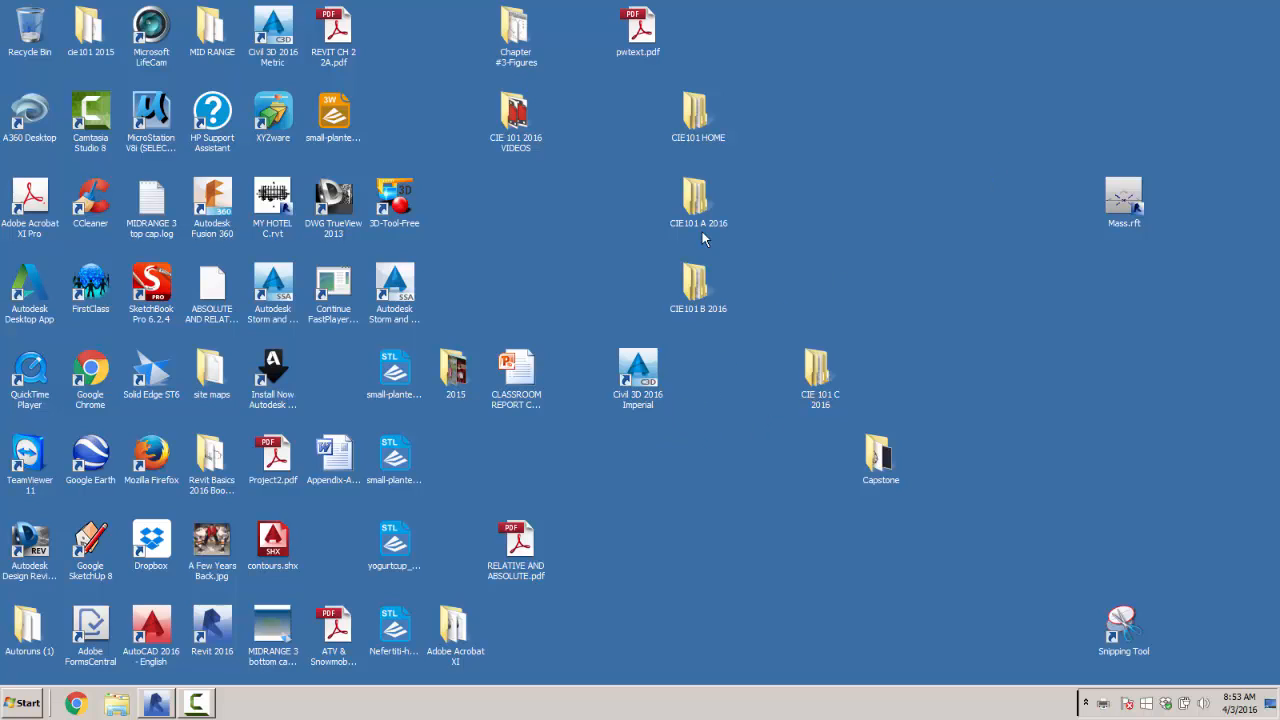
pyautogui.doubleClick(697, 112)
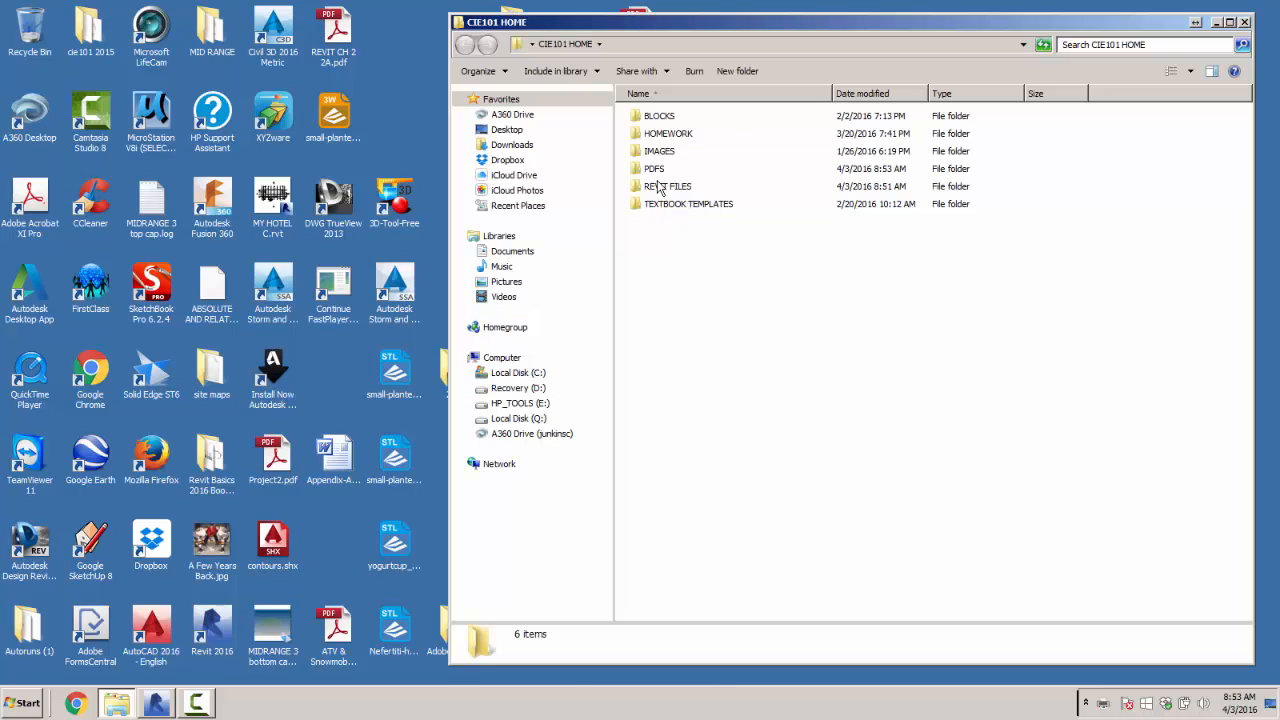
pyautogui.doubleClick(657, 170)
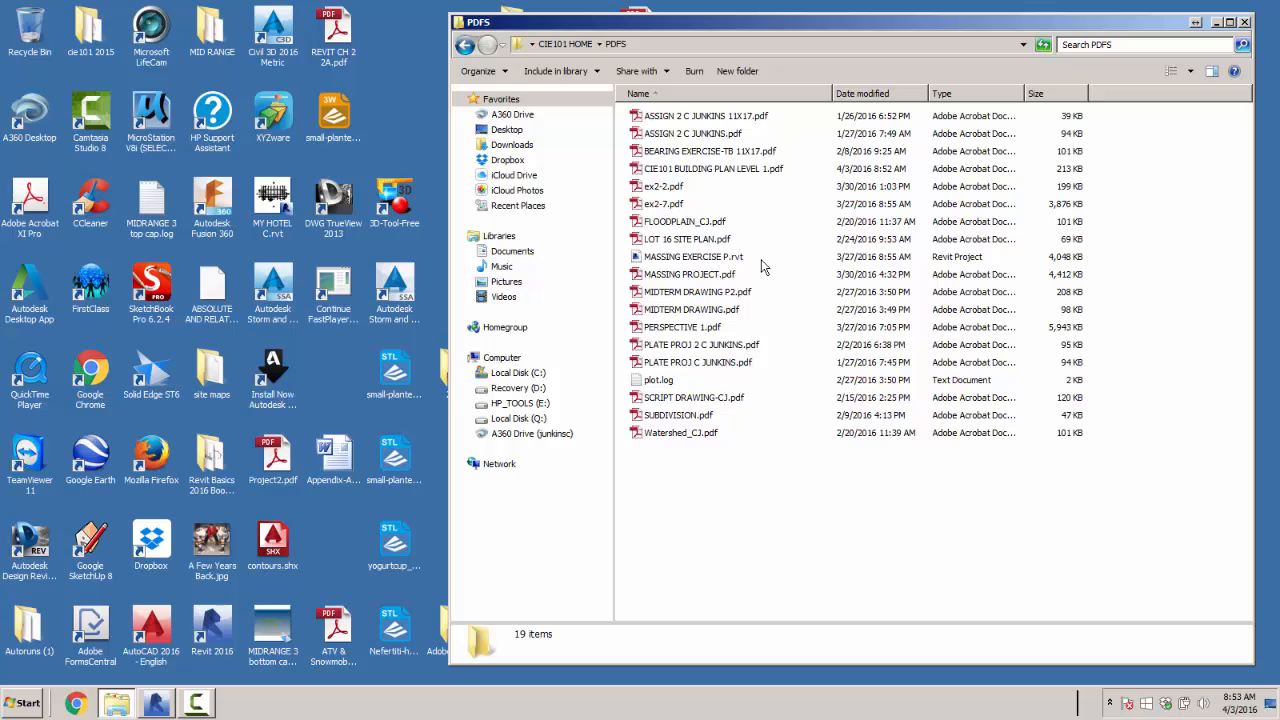
pyautogui.click(690, 170)
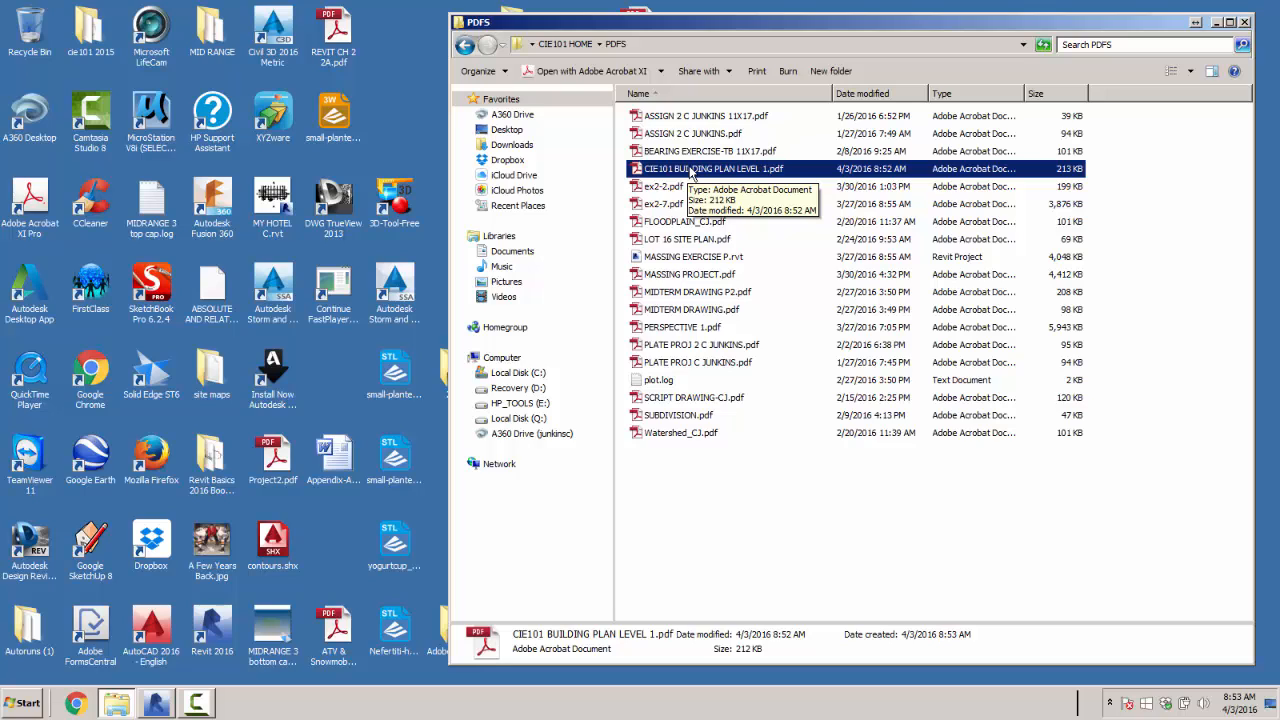
pyautogui.doubleClick(690, 170)
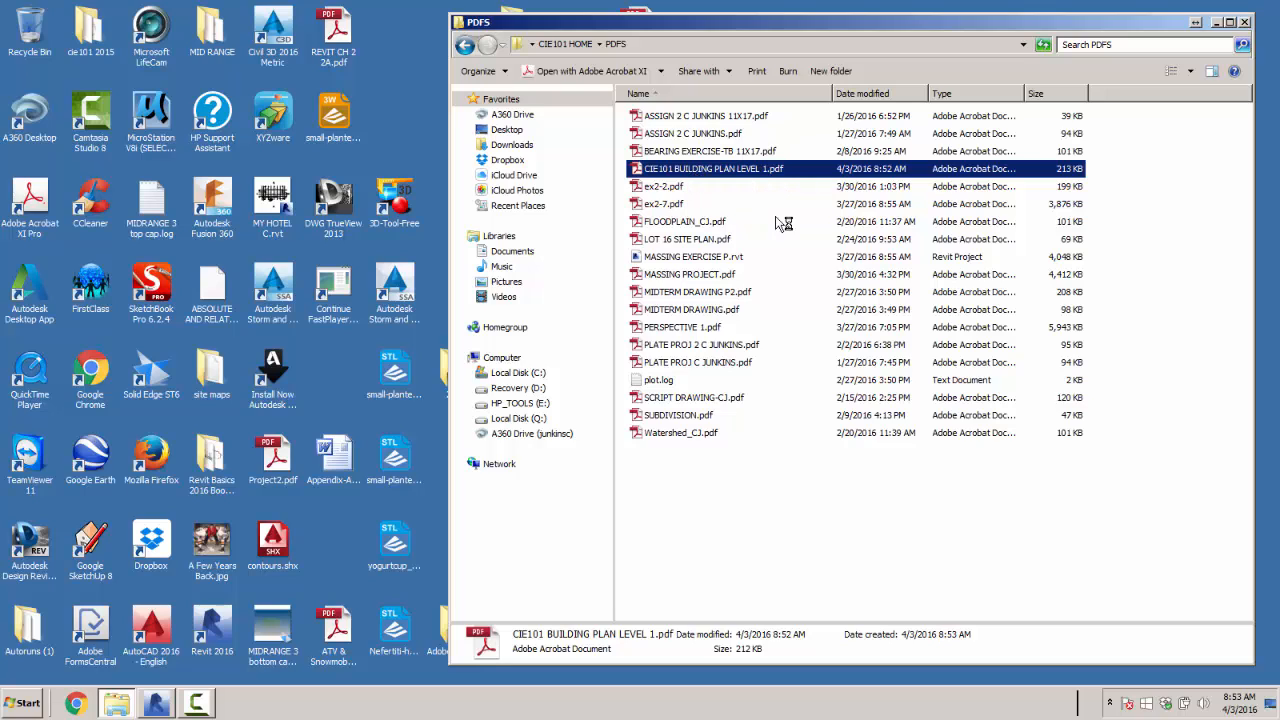